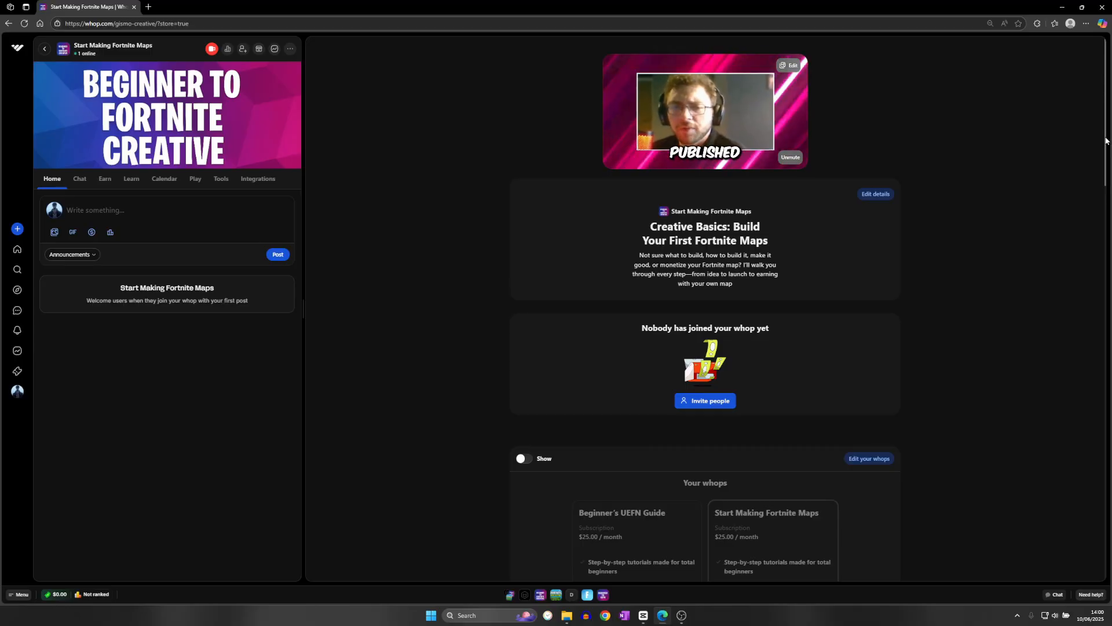
pyautogui.moveTo(1108, 140); pyautogui.dragTo(1105, 179)
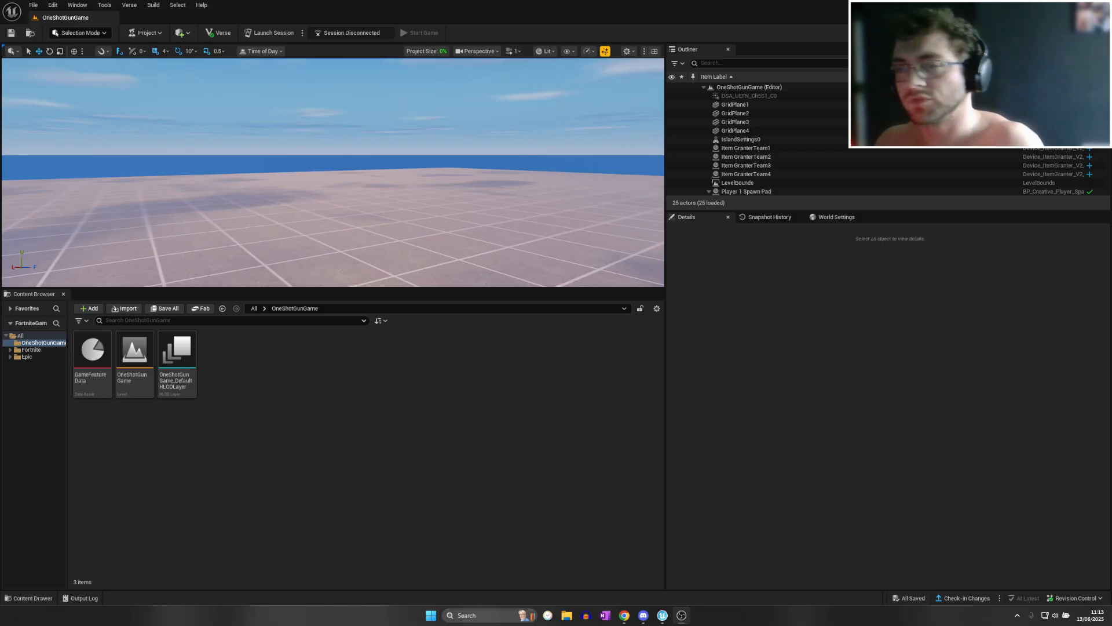
# Create a folder named StyleHUD in the OneShotGunGame project content and open it
pyautogui.rightClick(310, 360)
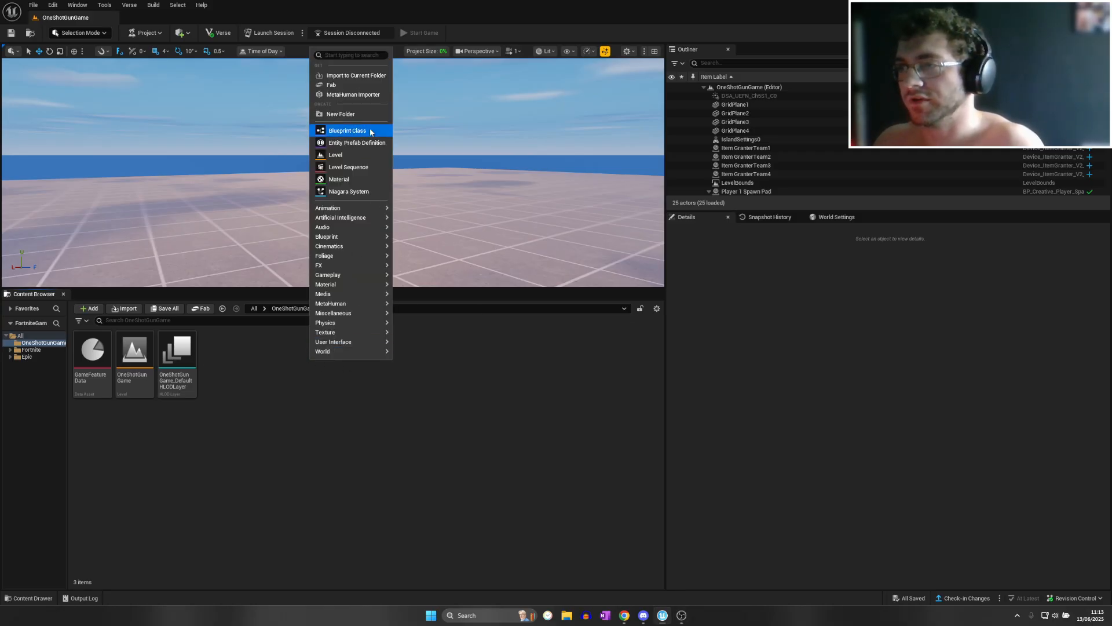
pyautogui.click(357, 118)
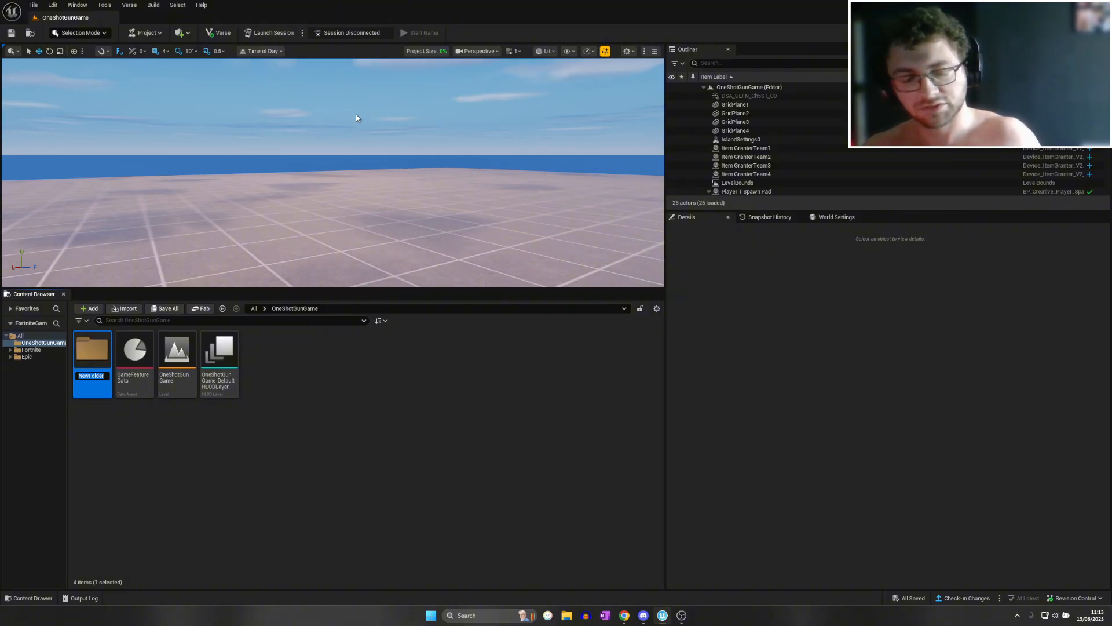
pyautogui.write('G')
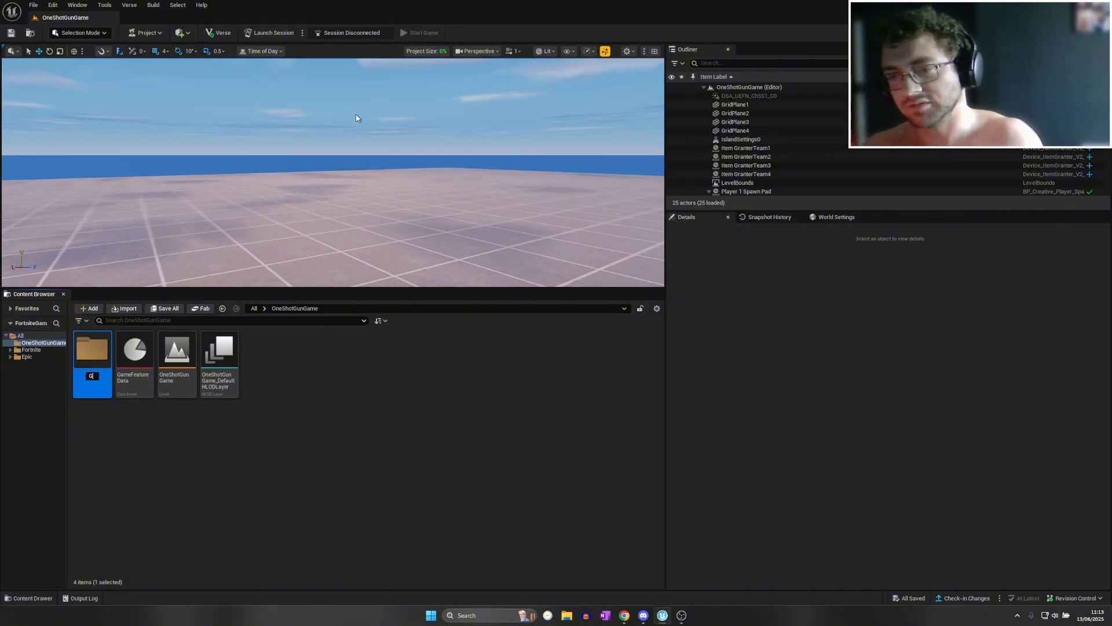
pyautogui.press('BackSpace')
pyautogui.write('StyleHUD')
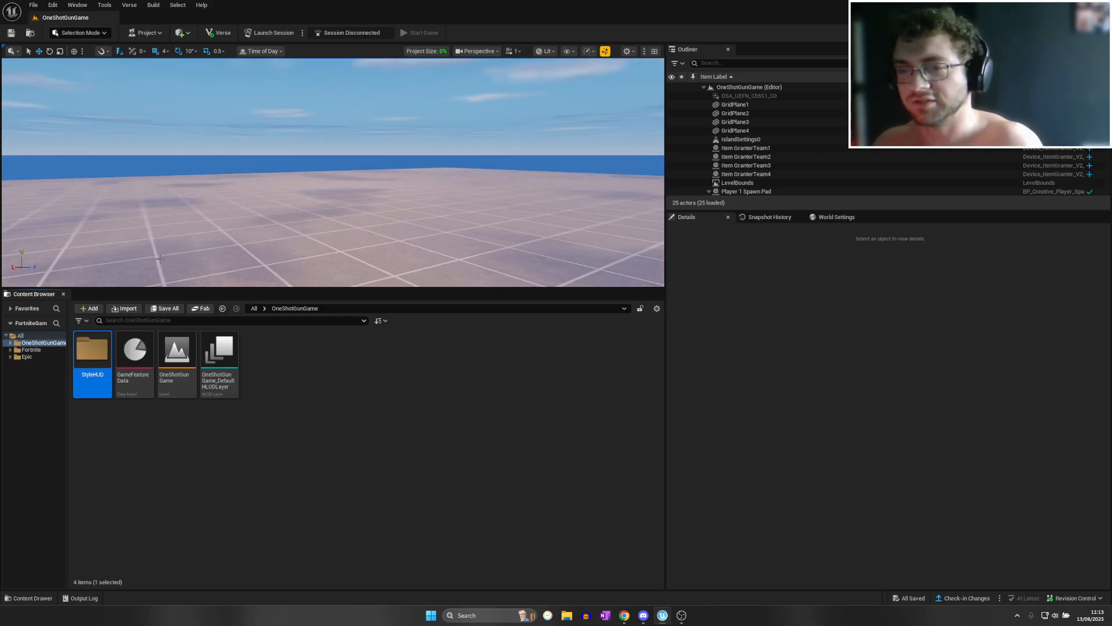
pyautogui.doubleClick(94, 356)
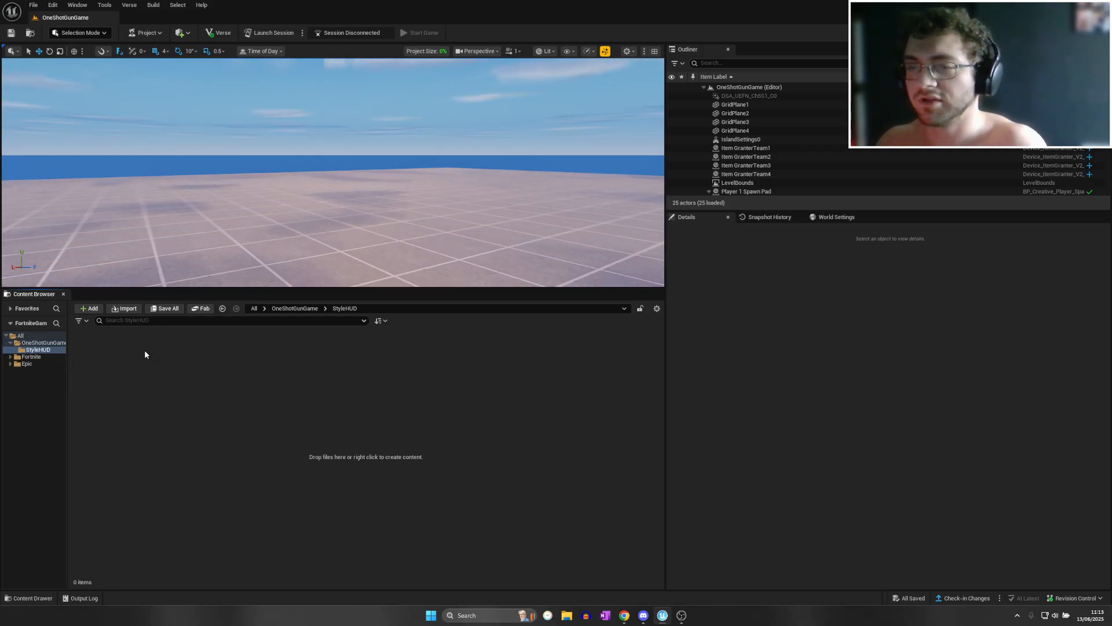
# Create a Widget Blueprint based on User Widget in the StyleHUD folder and name it NewPlayerHud
pyautogui.rightClick(100, 339)
pyautogui.rightClick(117, 393)
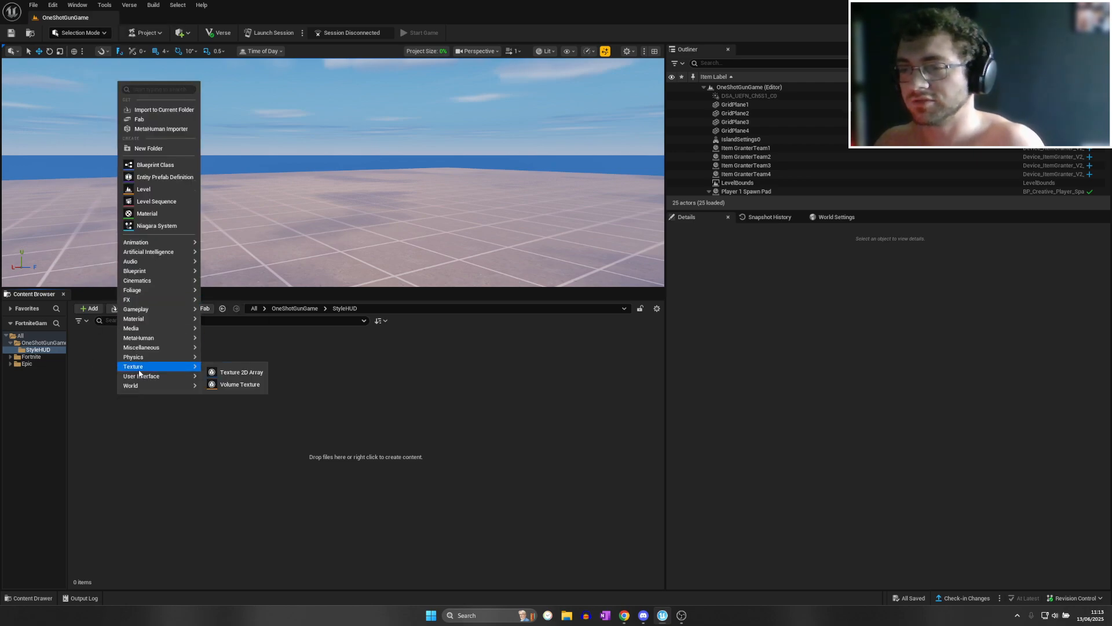
pyautogui.moveTo(139, 375)
pyautogui.click(227, 380)
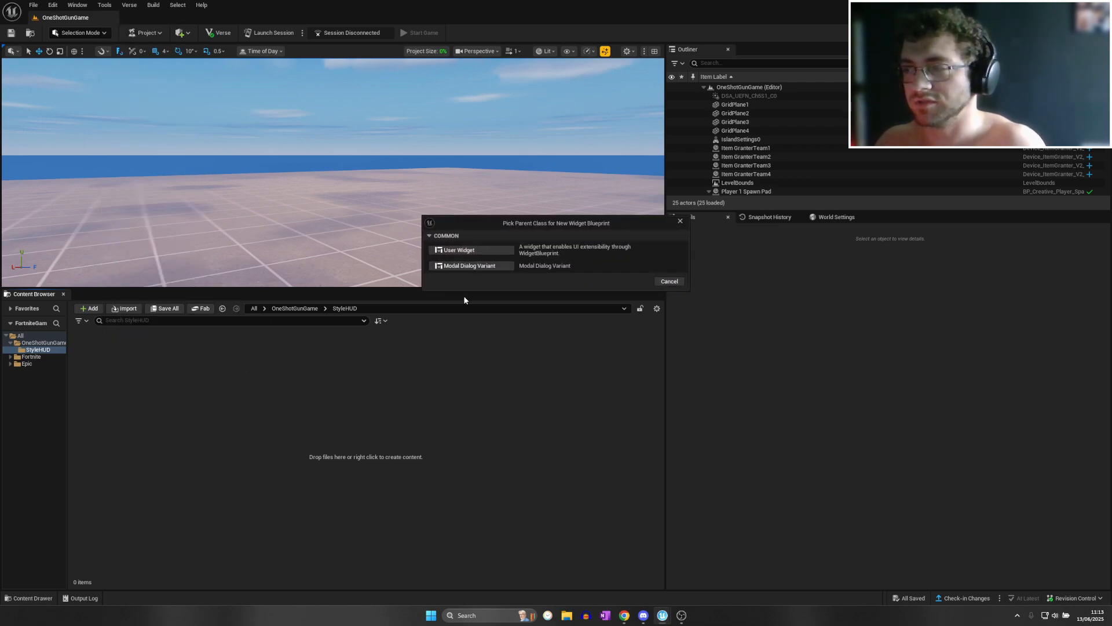
pyautogui.click(483, 253)
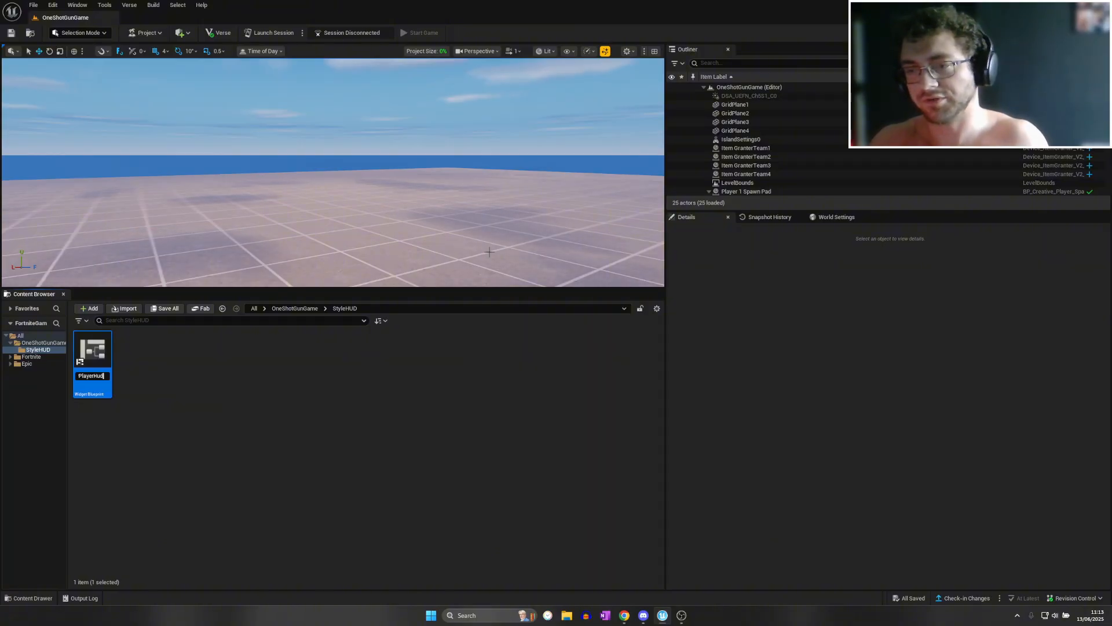
pyautogui.press('Escape')
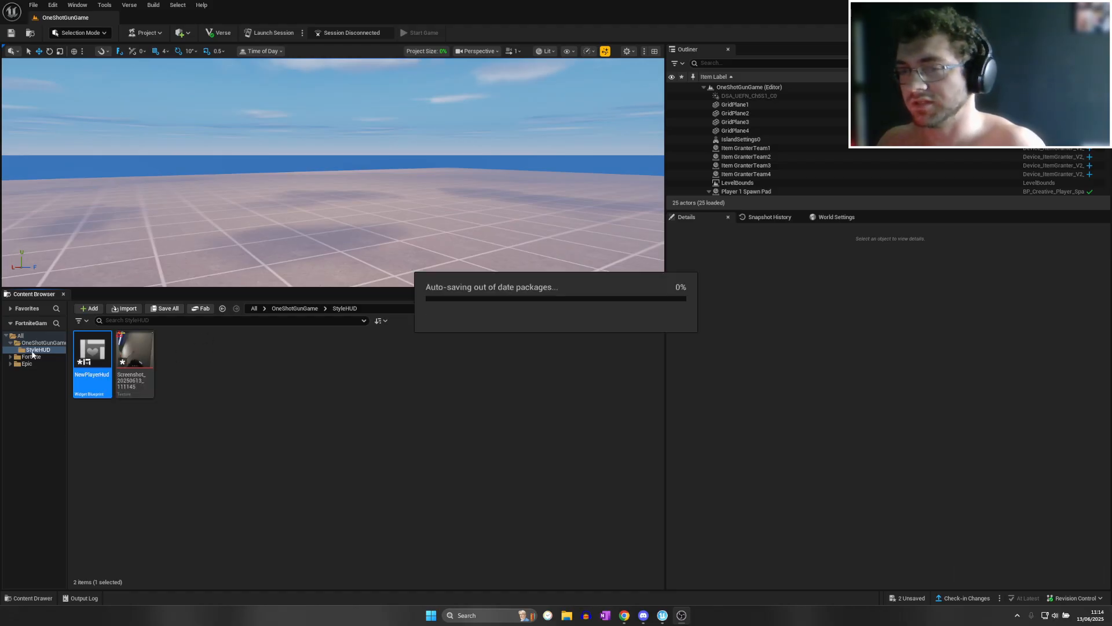
# In the NewPlayerHud widget, add a Canvas Panel and place an Image inside it at about X 460, Y 472
pyautogui.doubleClick(92, 352)
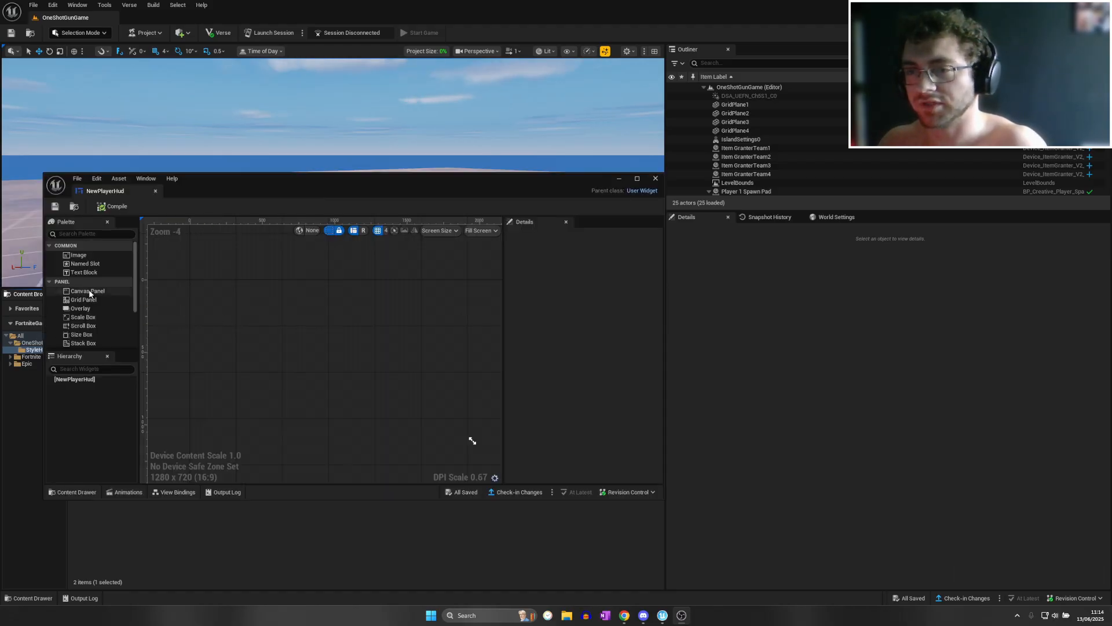
pyautogui.moveTo(89, 293); pyautogui.dragTo(224, 313)
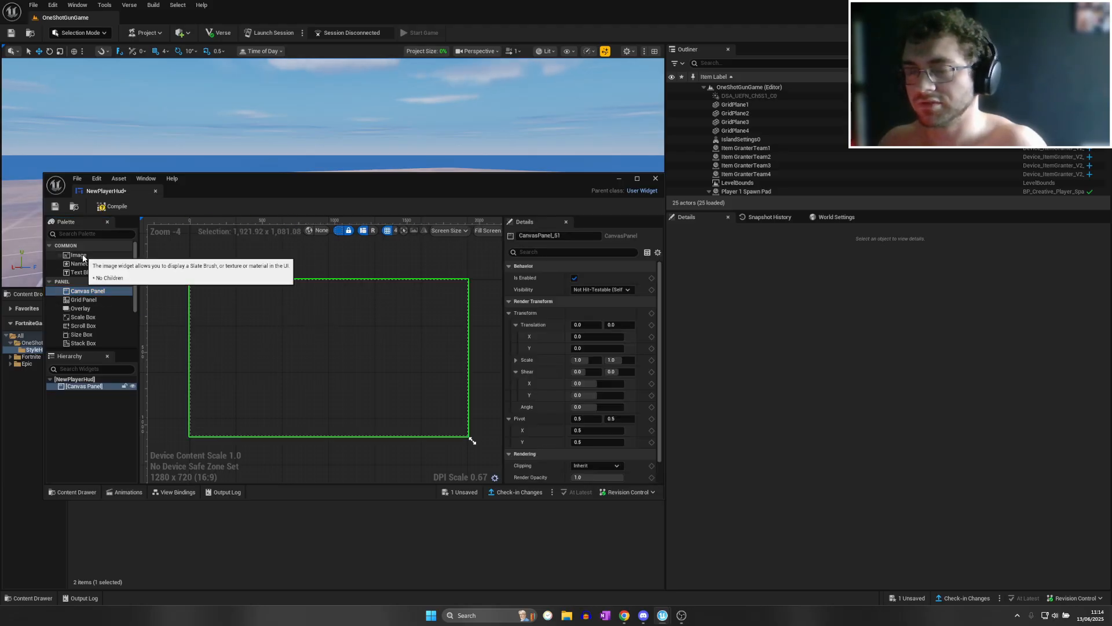
pyautogui.moveTo(82, 258); pyautogui.dragTo(255, 348)
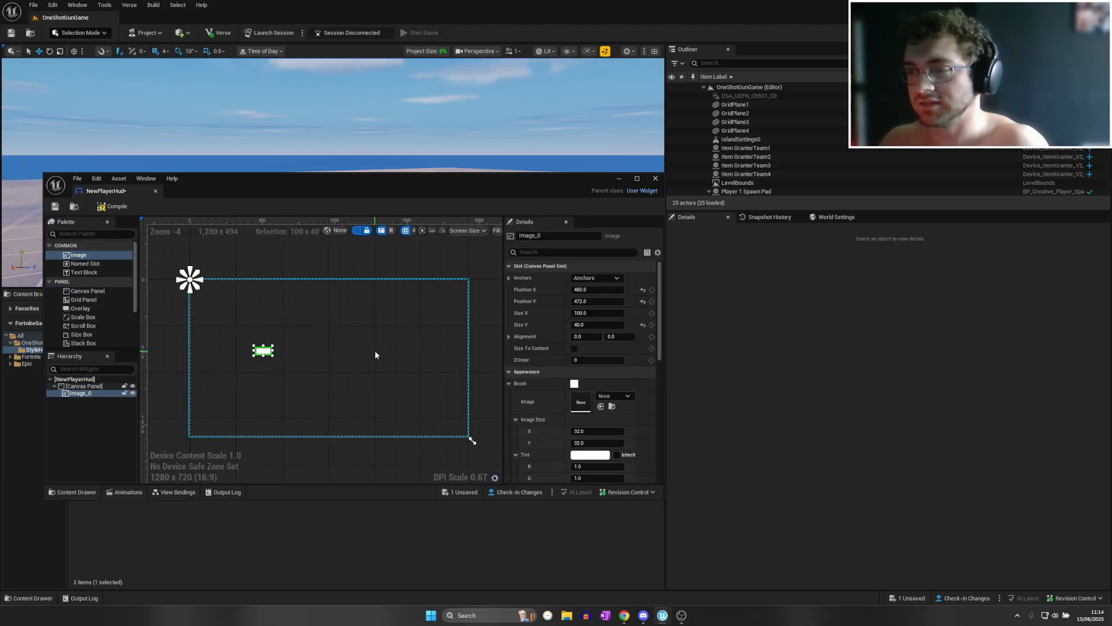
# Assign the imported screenshot texture to the image with Size To Content enabled, and align it with the canvas origin
pyautogui.click(623, 398)
pyautogui.write('scree')
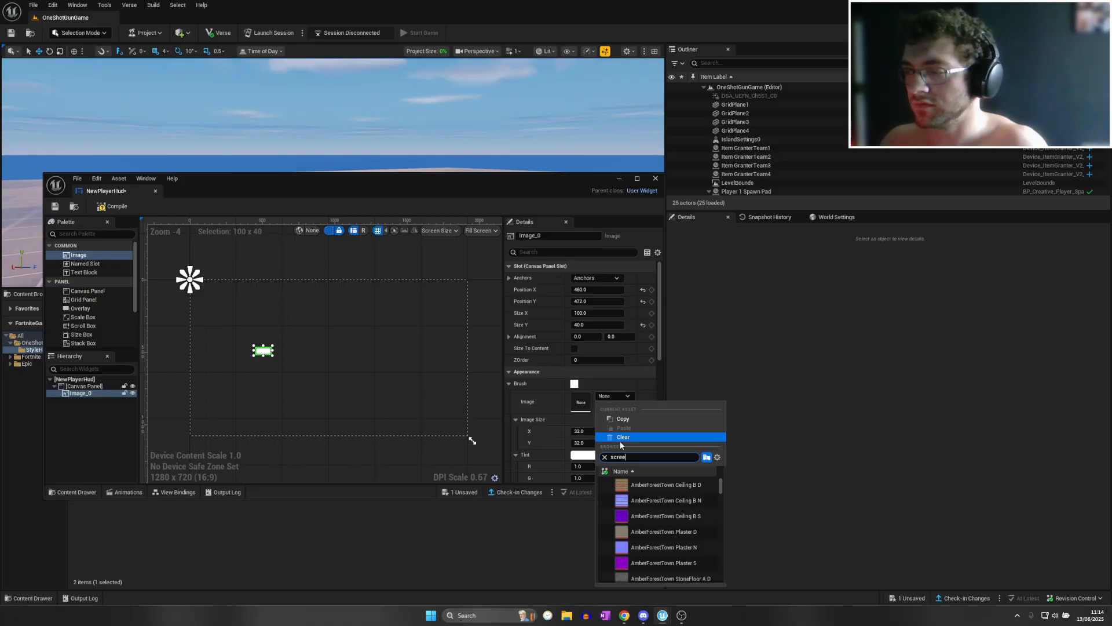
pyautogui.click(666, 579)
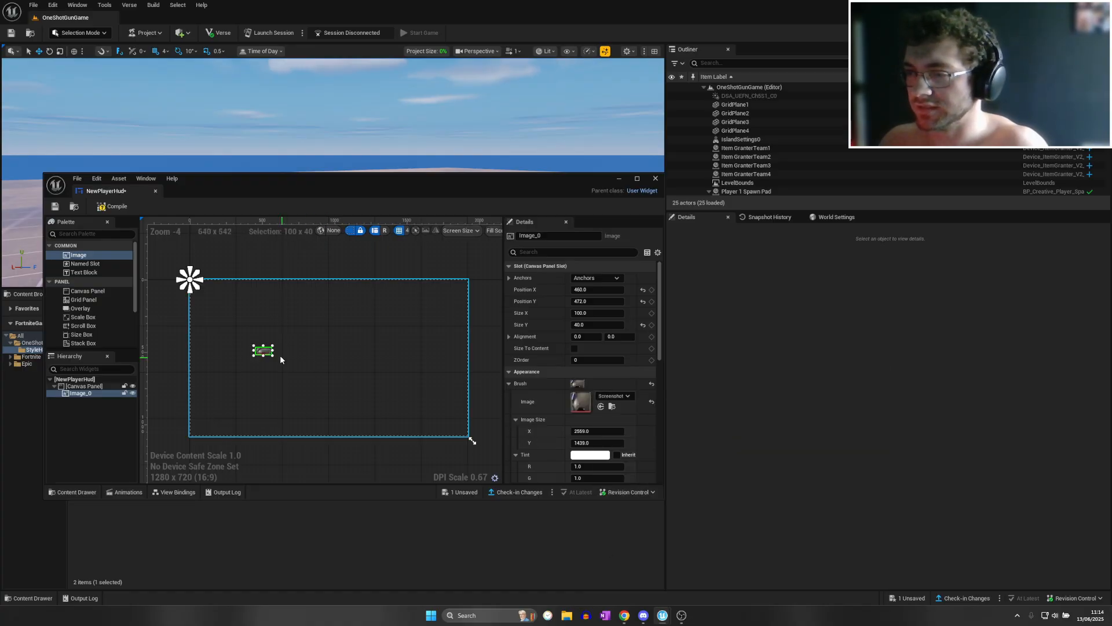
pyautogui.moveTo(278, 343); pyautogui.dragTo(479, 280)
pyautogui.click(574, 349)
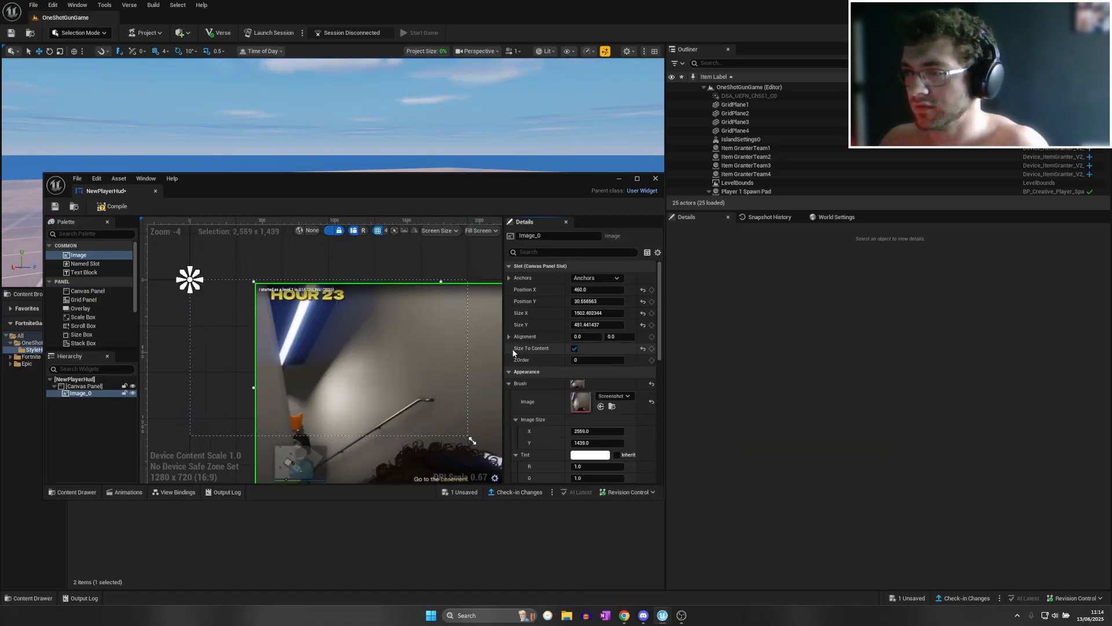
pyautogui.moveTo(409, 354)
pyautogui.mouseDown()
pyautogui.moveTo(323, 317)
pyautogui.moveTo(342, 349)
pyautogui.mouseUp()
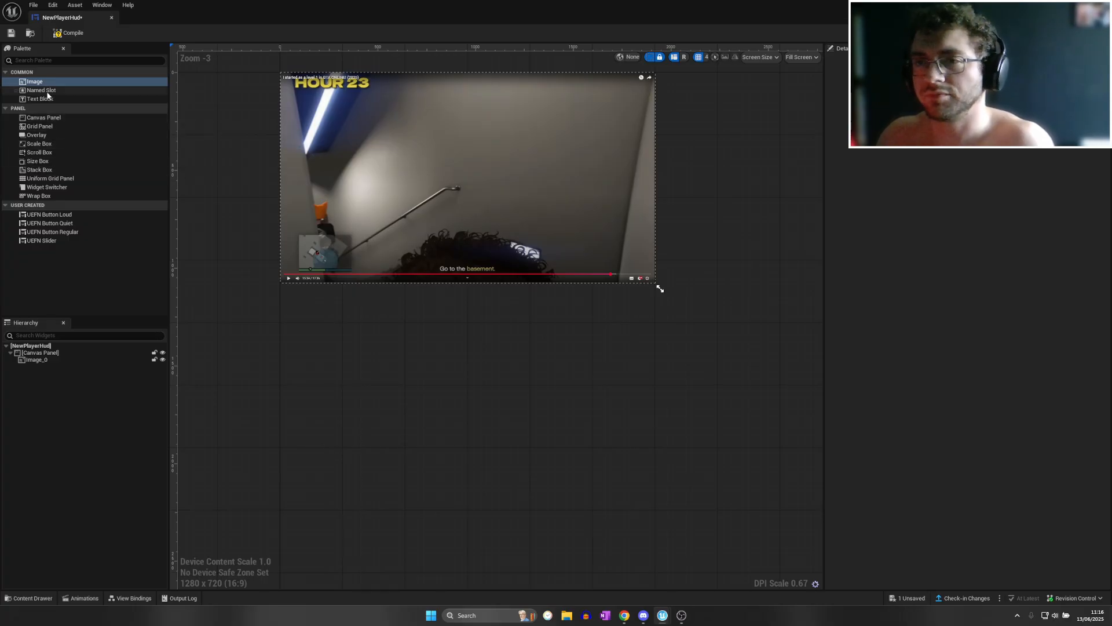
# Add an Overlay over the green health bar in the reference screenshot and resize it to about 135 × 18
pyautogui.moveTo(43, 138); pyautogui.dragTo(297, 262)
pyautogui.scroll(10, 316, 273)
pyautogui.scroll(9, 316, 272)
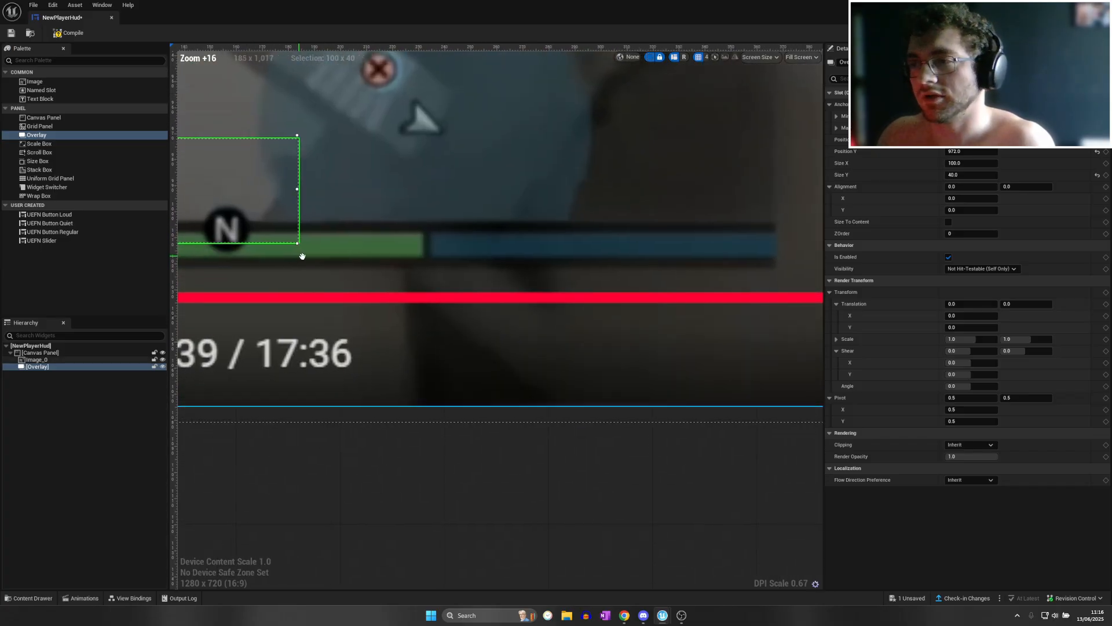
pyautogui.moveTo(321, 190); pyautogui.dragTo(357, 277)
pyautogui.moveTo(372, 352); pyautogui.dragTo(370, 293)
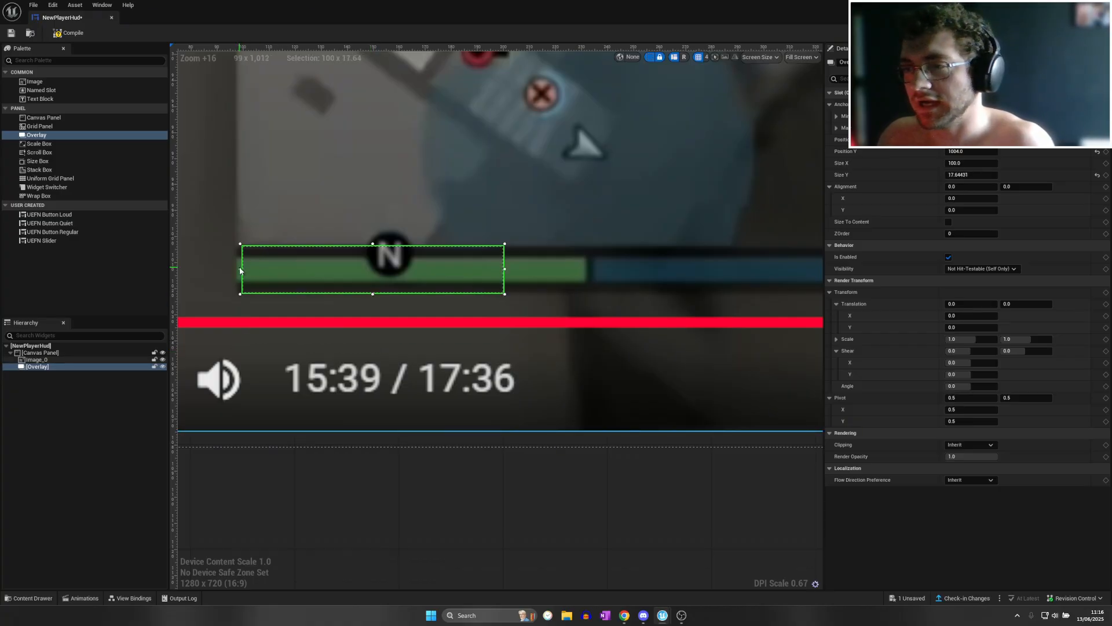
pyautogui.moveTo(240, 268); pyautogui.dragTo(234, 268)
pyautogui.moveTo(474, 279); pyautogui.dragTo(372, 291, button='right')
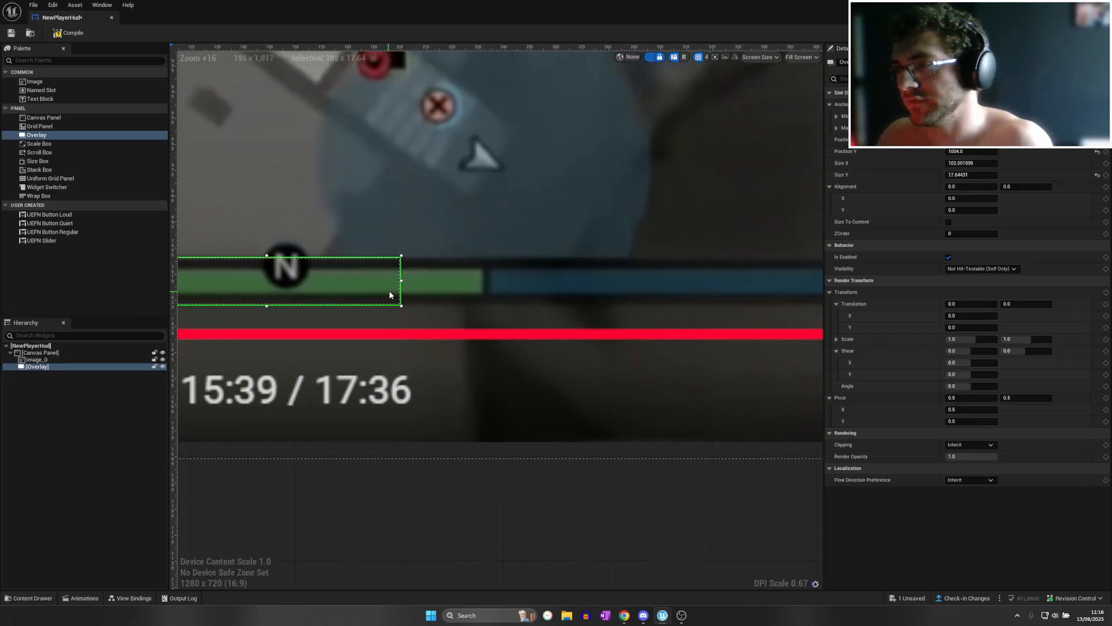
pyautogui.moveTo(400, 281); pyautogui.dragTo(487, 280)
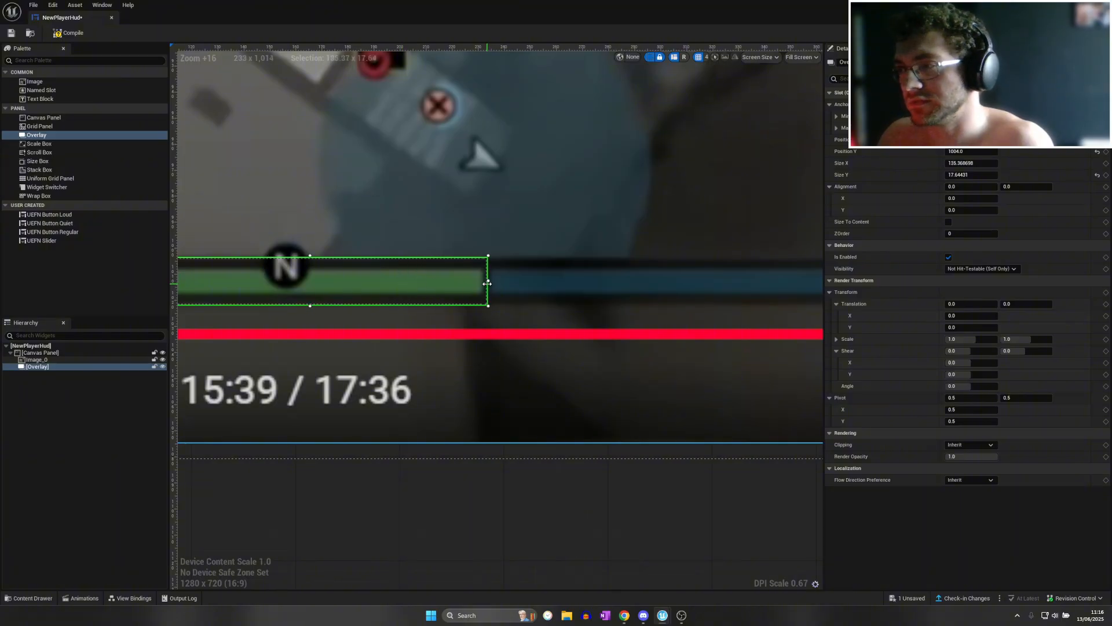
pyautogui.scroll(-3, 475, 307)
pyautogui.moveTo(469, 374); pyautogui.dragTo(500, 371, button='right')
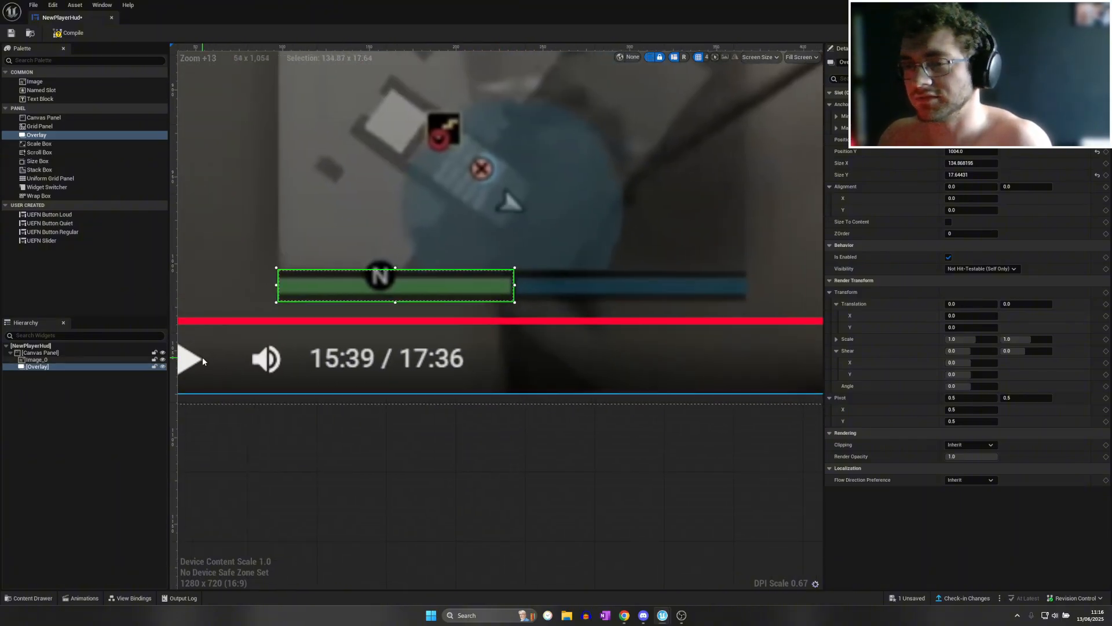
# Rename the overlay on the green bar to HealthOverlay
pyautogui.click(59, 367)
pyautogui.doubleClick(59, 368)
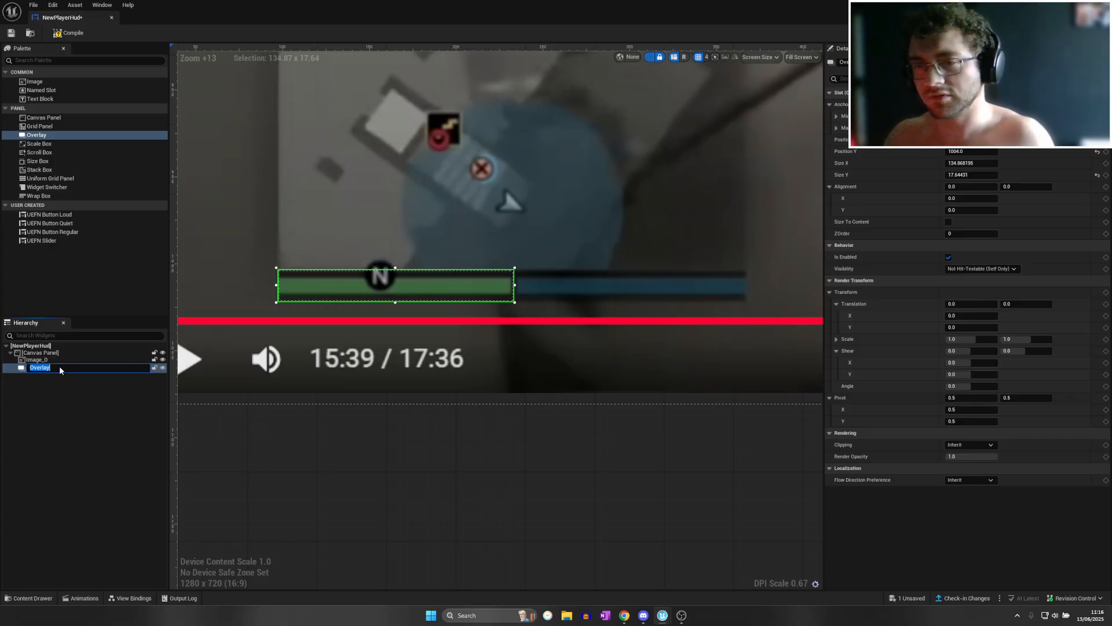
pyautogui.write('Hea')
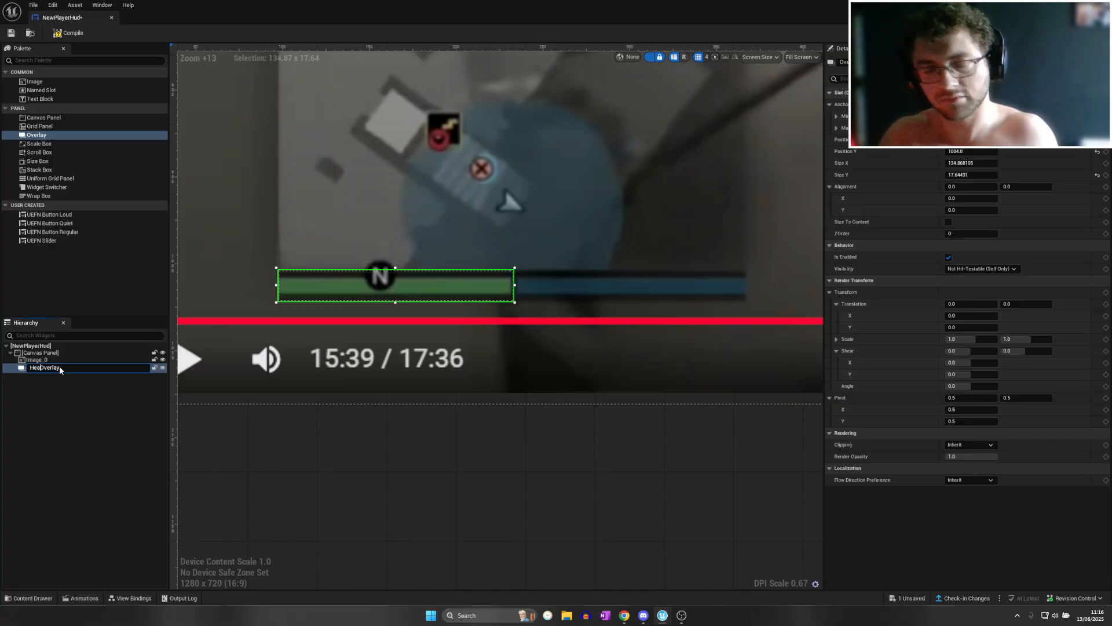
pyautogui.write('lth')
pyautogui.press('Return')
pyautogui.hotkey('ctrl', 'c')
pyautogui.hotkey('ctrl', 'v')
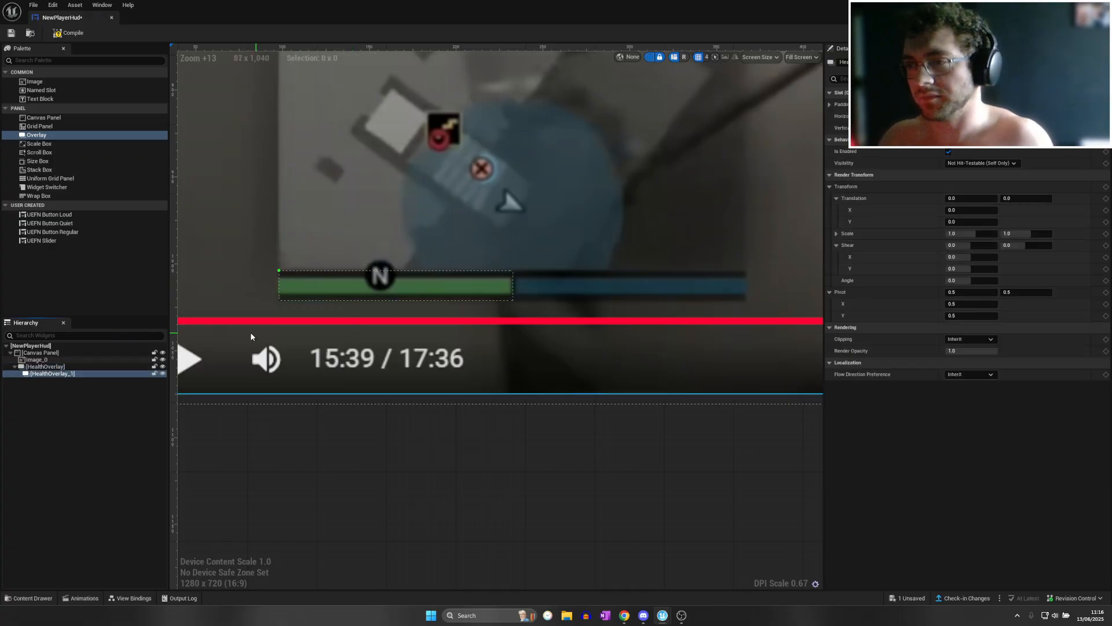
pyautogui.click(78, 374)
pyautogui.press('Delete')
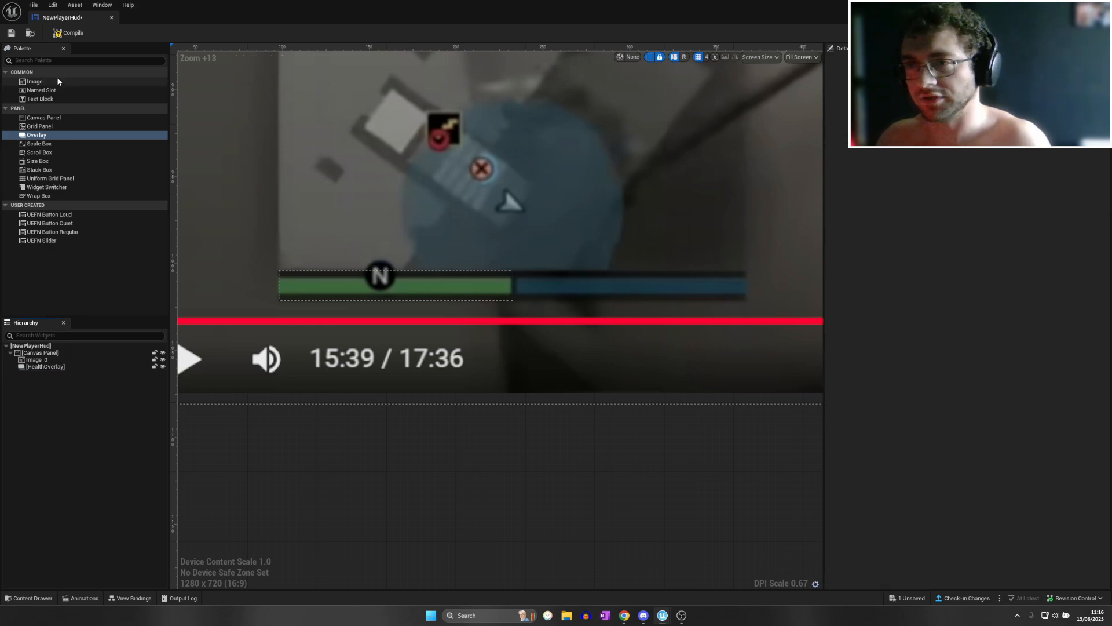
pyautogui.click(322, 286)
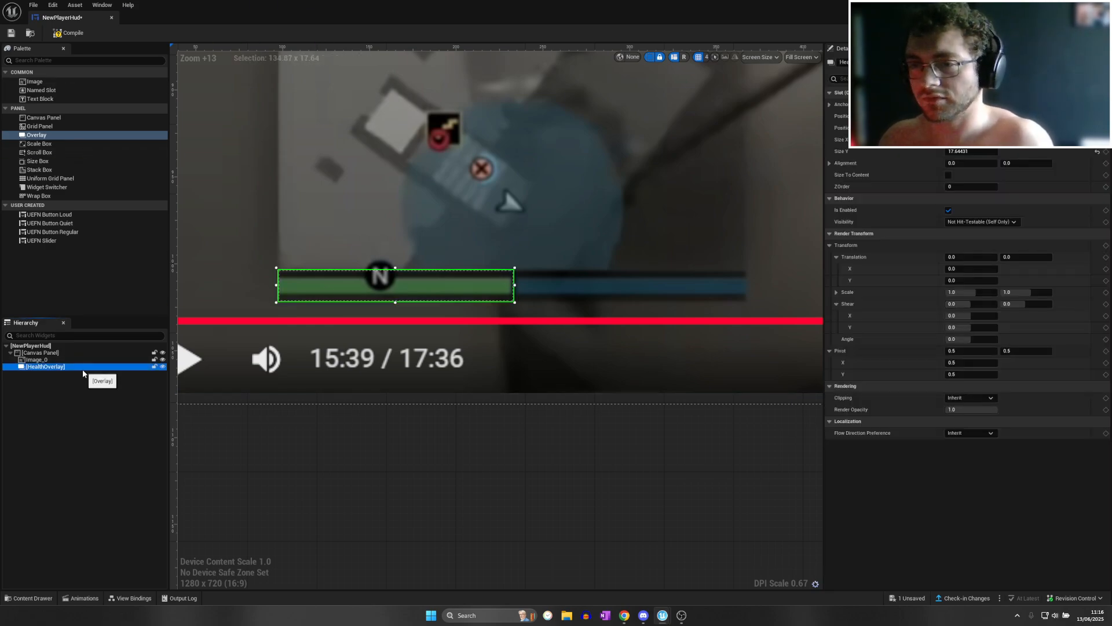
pyautogui.hotkey('ctrl', 'v')
pyautogui.press('F2')
pyautogui.press('BackSpace')
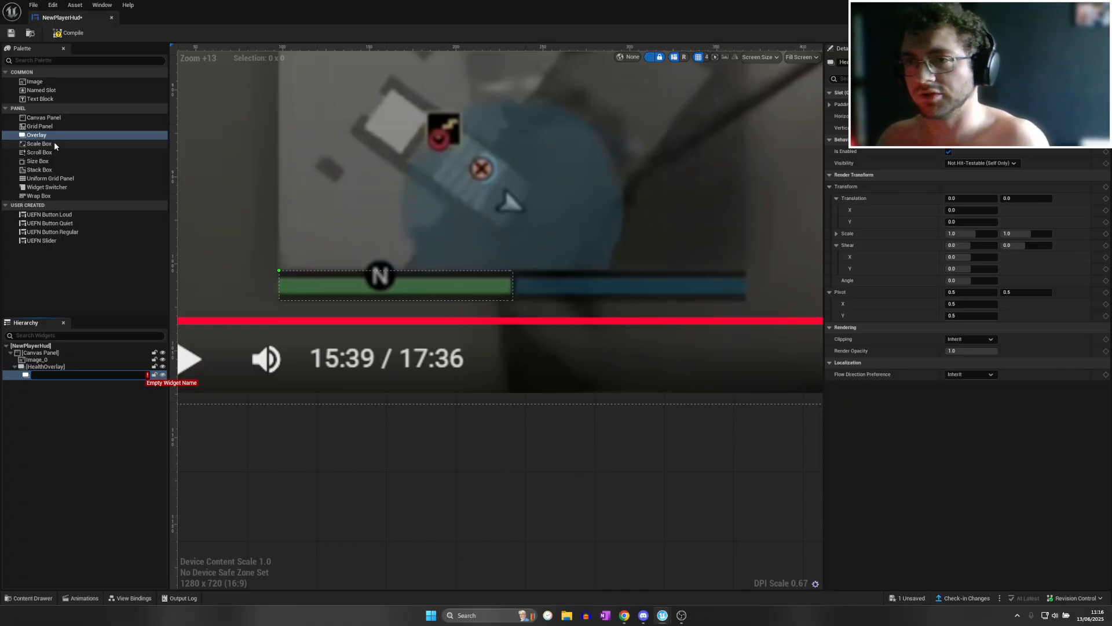
pyautogui.click(56, 458)
pyautogui.click(61, 368)
pyautogui.click(59, 374)
pyautogui.press('Delete')
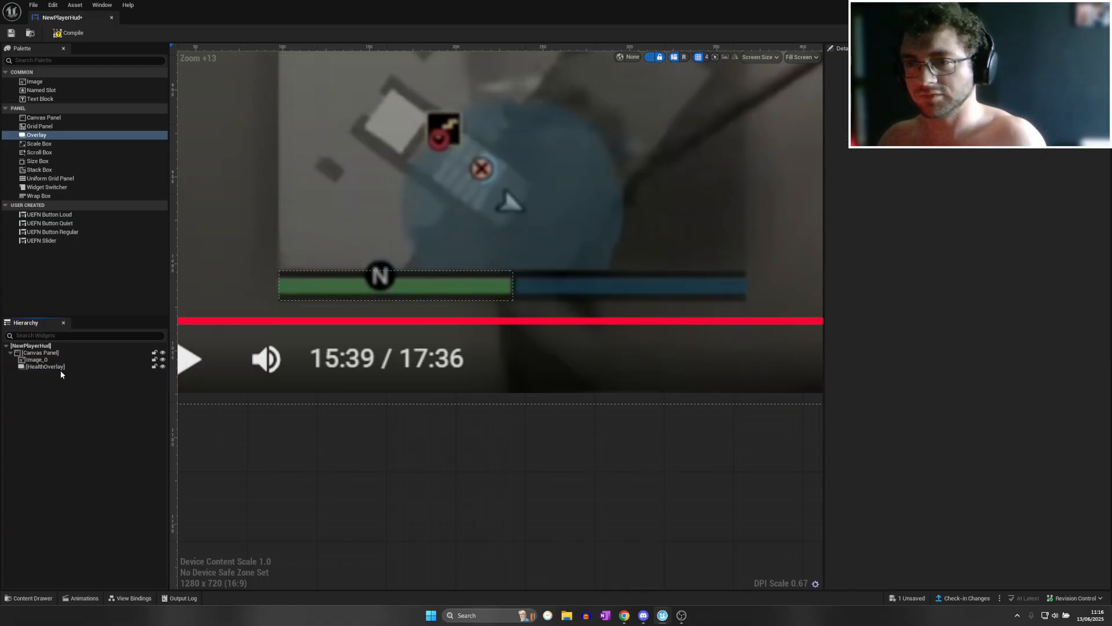
# Add a second Overlay over the blue shield bar beside HealthOverlay and resize it to about 133 × 17
pyautogui.moveTo(57, 136); pyautogui.dragTo(517, 276)
pyautogui.moveTo(685, 304); pyautogui.dragTo(746, 300)
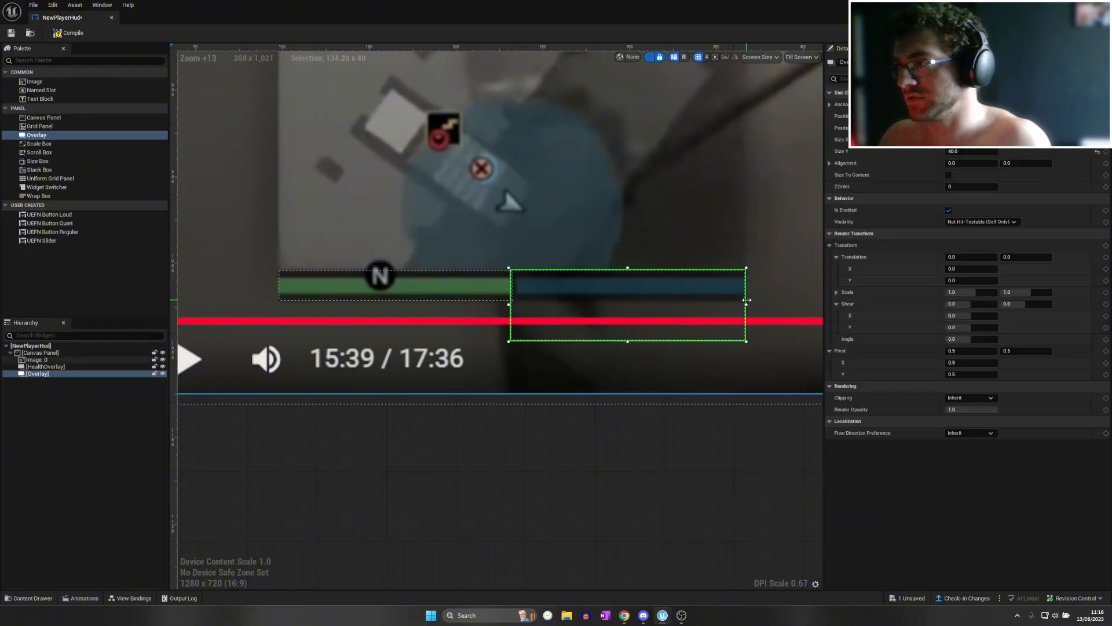
pyautogui.moveTo(628, 341); pyautogui.dragTo(628, 301)
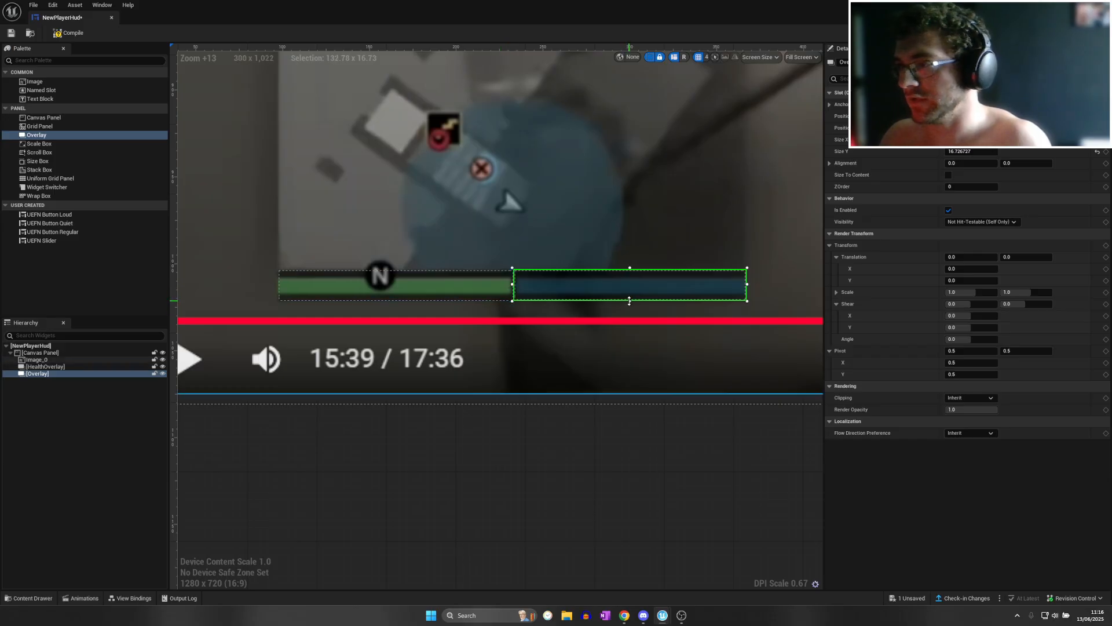
pyautogui.moveTo(629, 301); pyautogui.dragTo(630, 302)
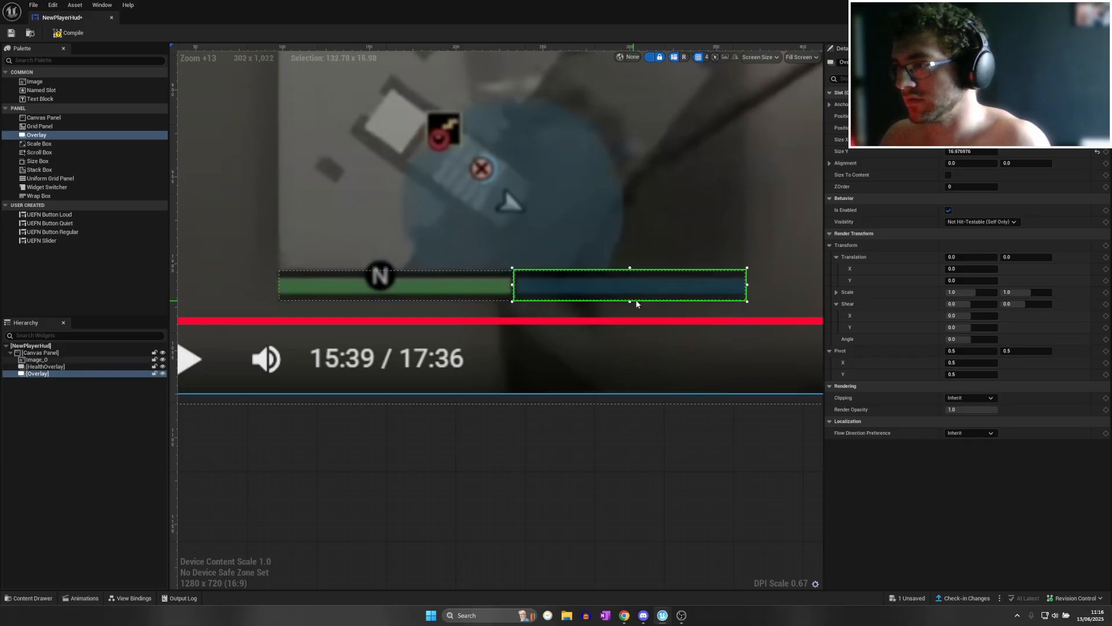
# Set HealthOverlay's size to exactly 135 × 18
pyautogui.click(404, 285)
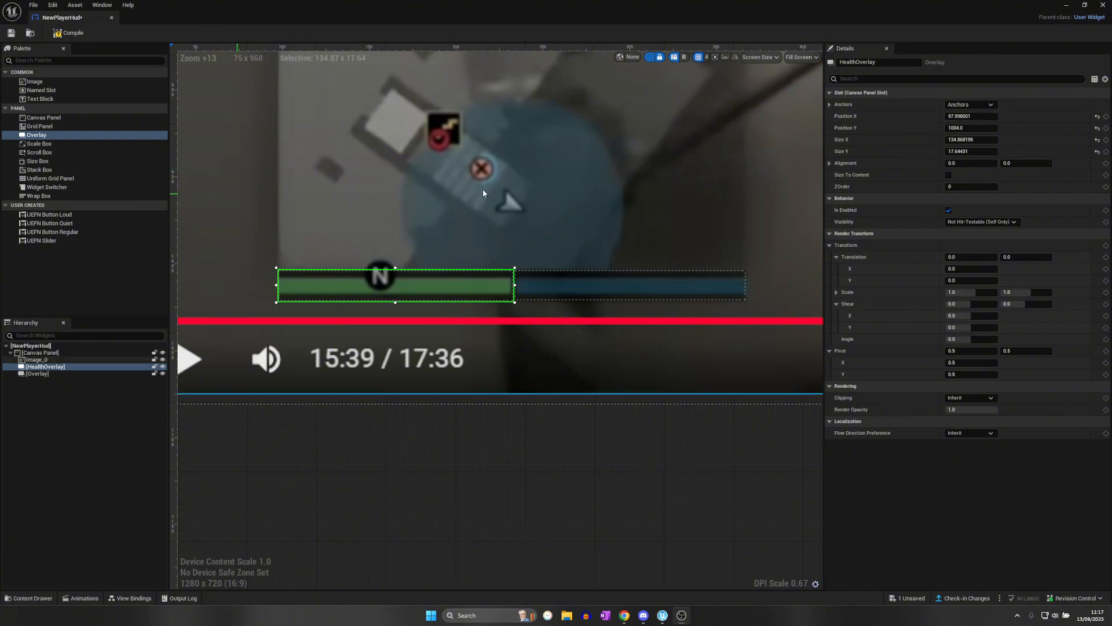
pyautogui.click(965, 139)
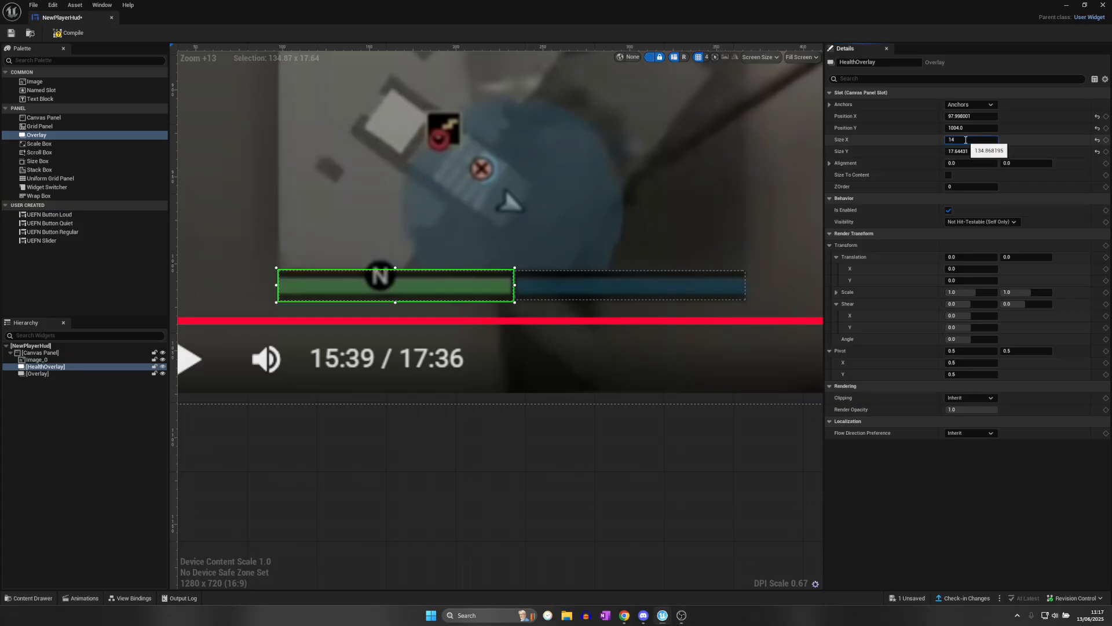
pyautogui.write('14')
pyautogui.write('35.0')
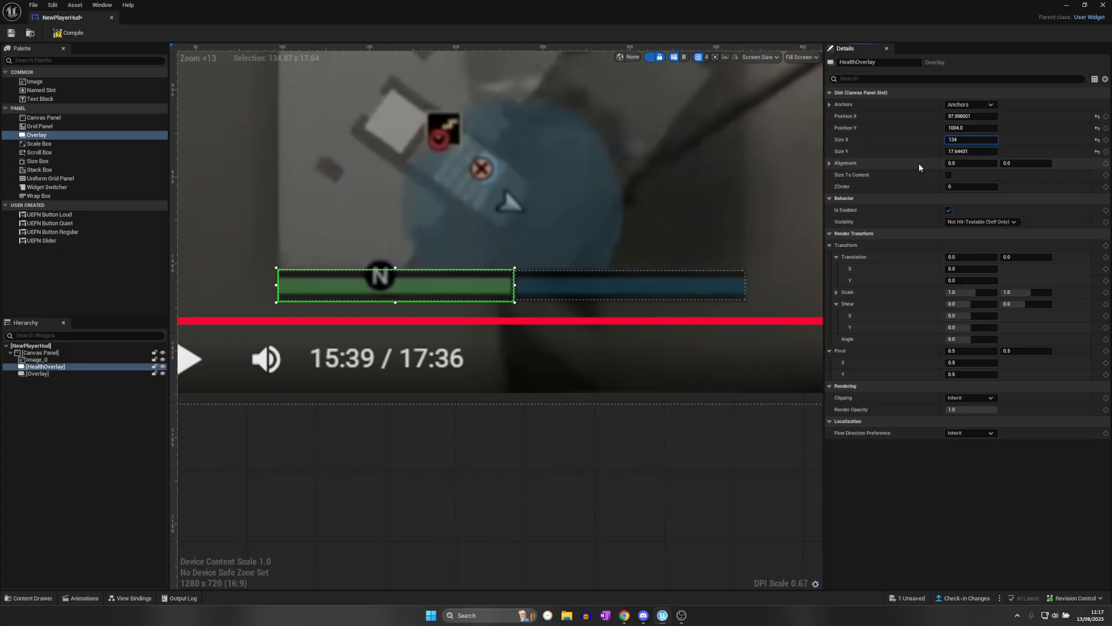
pyautogui.click(972, 152)
pyautogui.write('18')
pyautogui.press('Return')
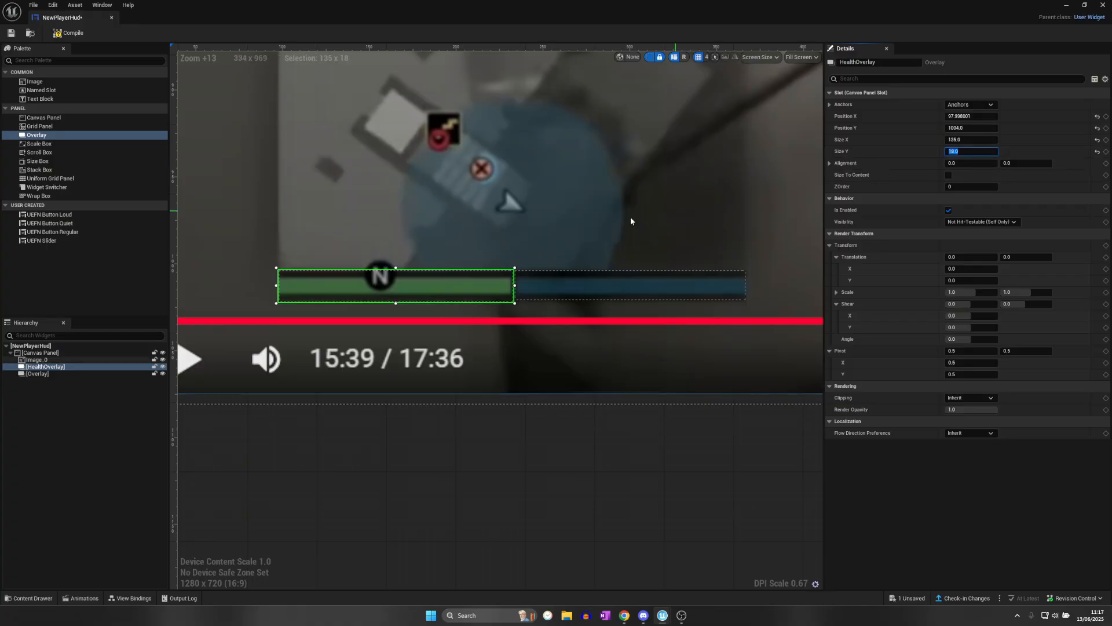
# Rename the second overlay, on the blue shield bar, to ShieldOverlay
pyautogui.doubleClick(71, 374)
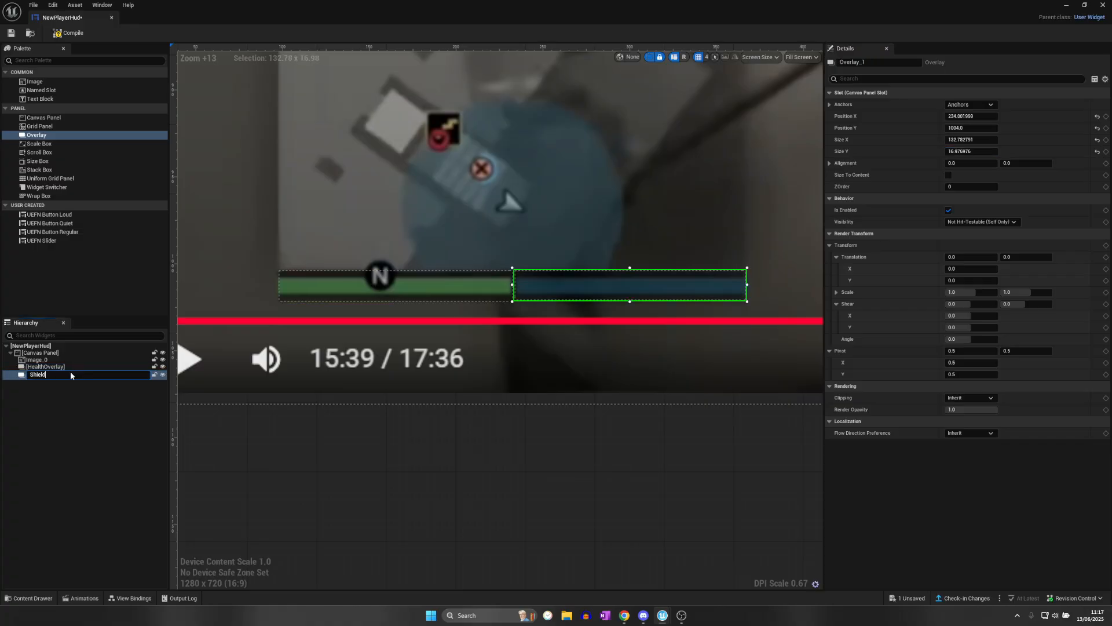
pyautogui.write('ShieldOverlay')
pyautogui.press('Return')
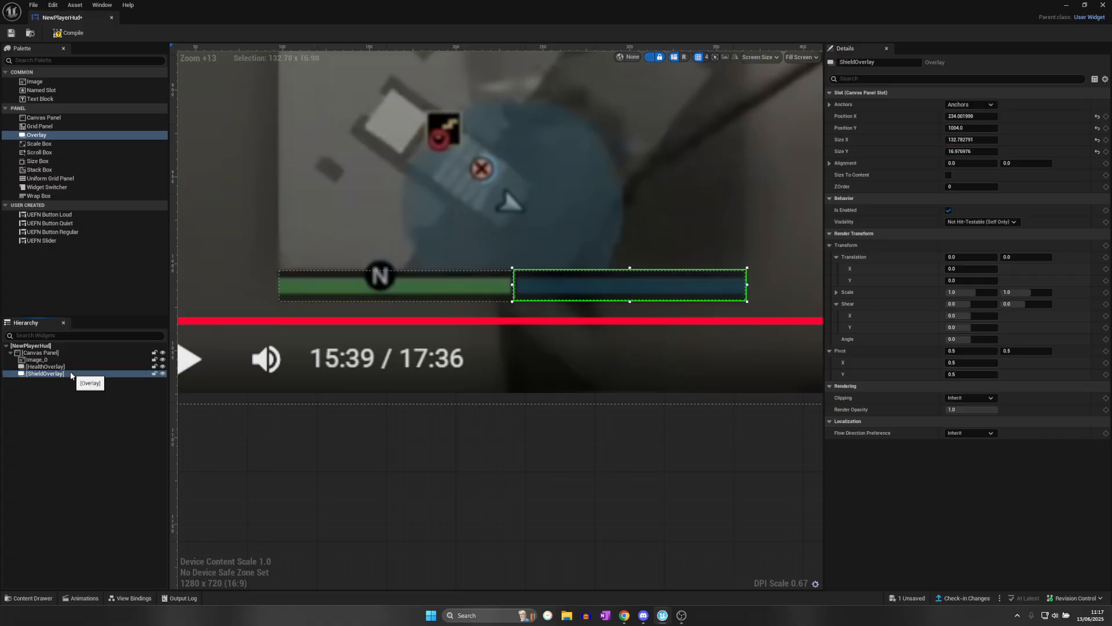
# Set ShieldOverlay's size to 135 × 18 to match the health bar overlay
pyautogui.click(72, 373)
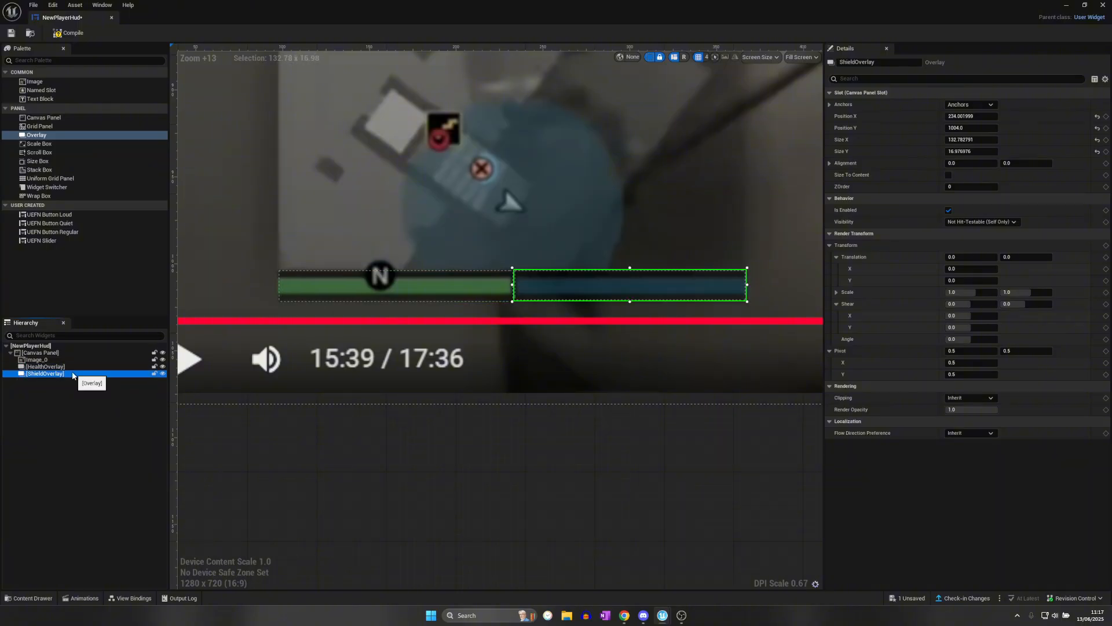
pyautogui.click(967, 140)
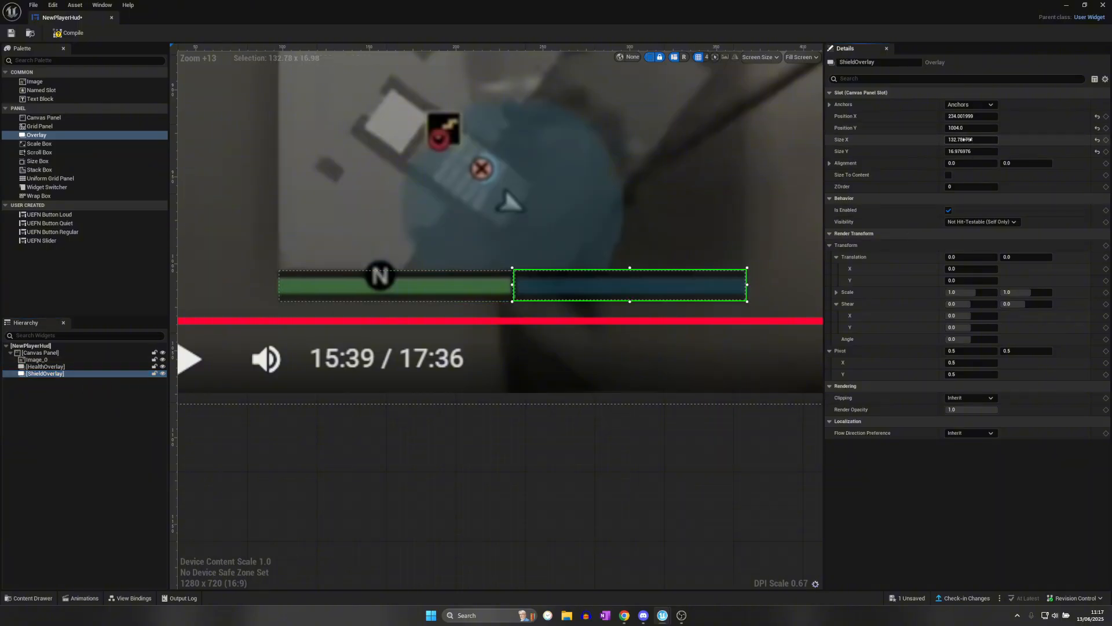
pyautogui.write('135')
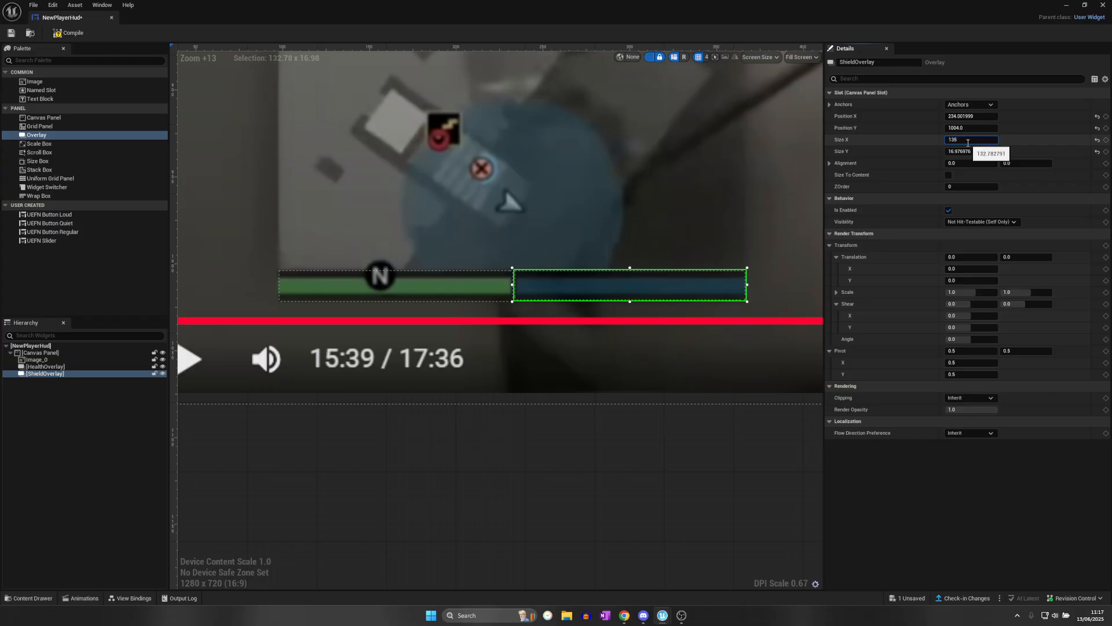
pyautogui.click(971, 150)
pyautogui.write('18')
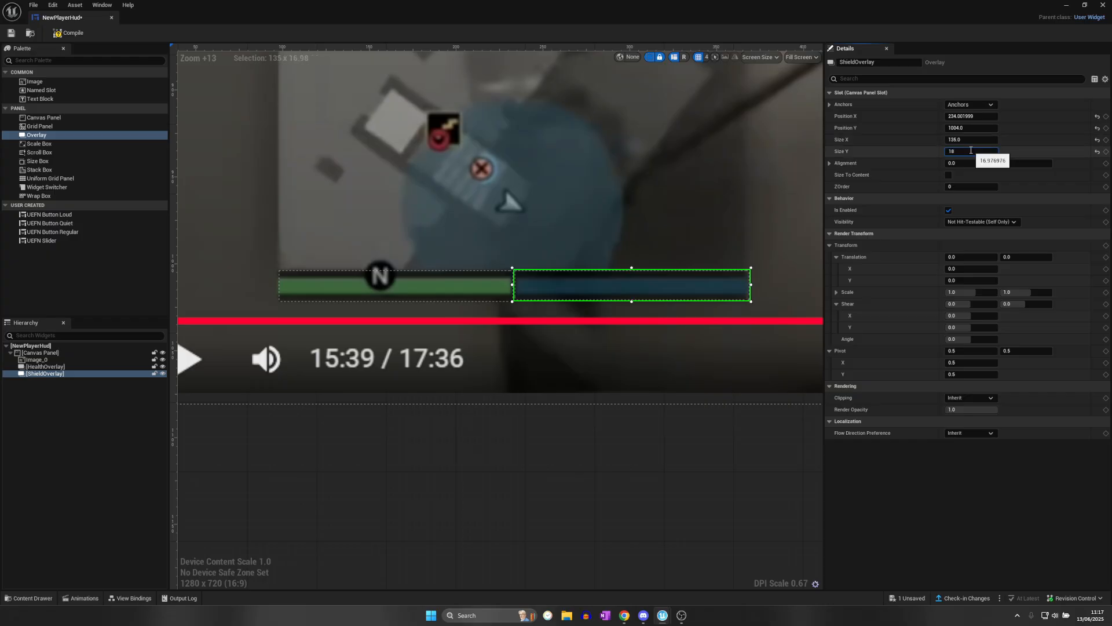
pyautogui.press('Return')
# Shift HealthOverlay slightly left to Position X 96, leaving a small gap before ShieldOverlay
pyautogui.click(570, 357)
pyautogui.scroll(3, 510, 295)
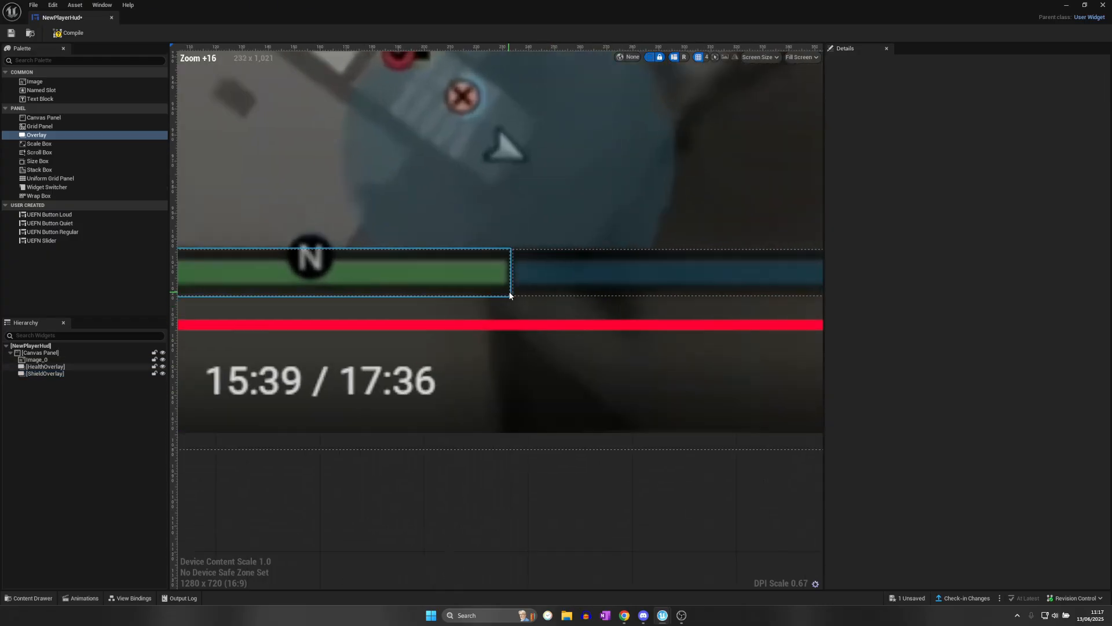
pyautogui.moveTo(510, 296); pyautogui.dragTo(930, 318, button='right')
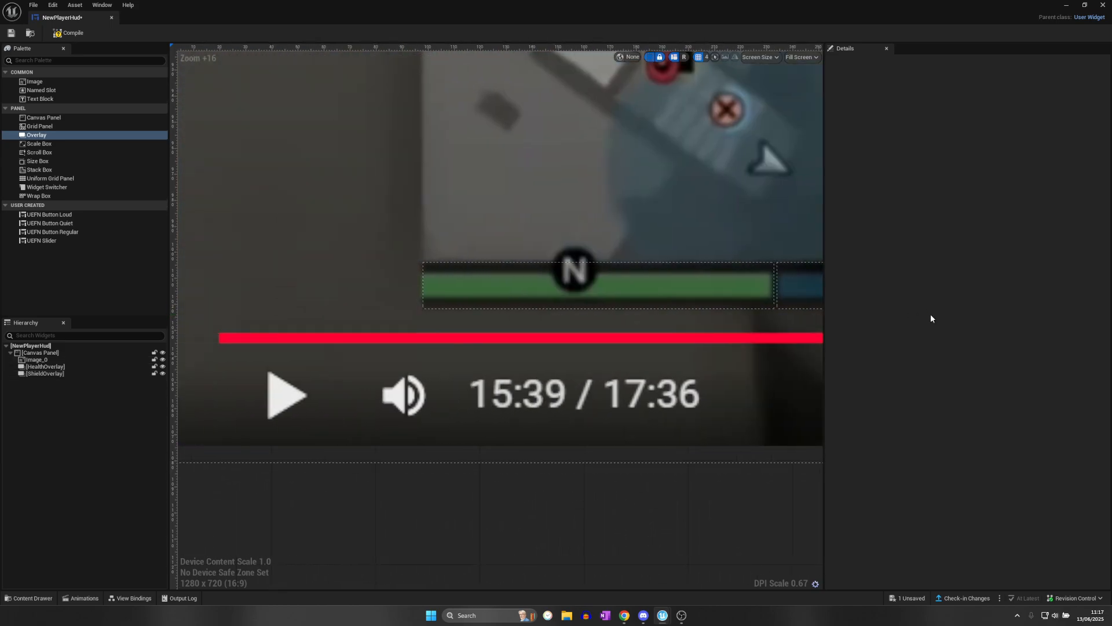
pyautogui.moveTo(770, 316); pyautogui.dragTo(734, 320, button='right')
pyautogui.moveTo(575, 300); pyautogui.dragTo(572, 300)
pyautogui.moveTo(706, 319); pyautogui.dragTo(358, 326, button='right')
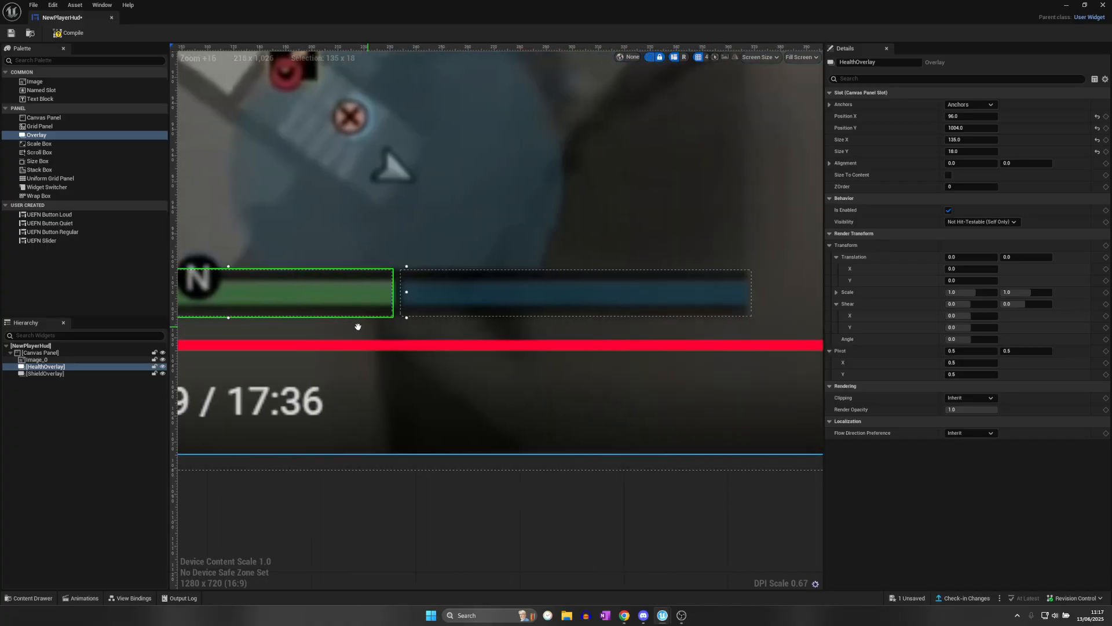
pyautogui.click(589, 313)
pyautogui.click(607, 499)
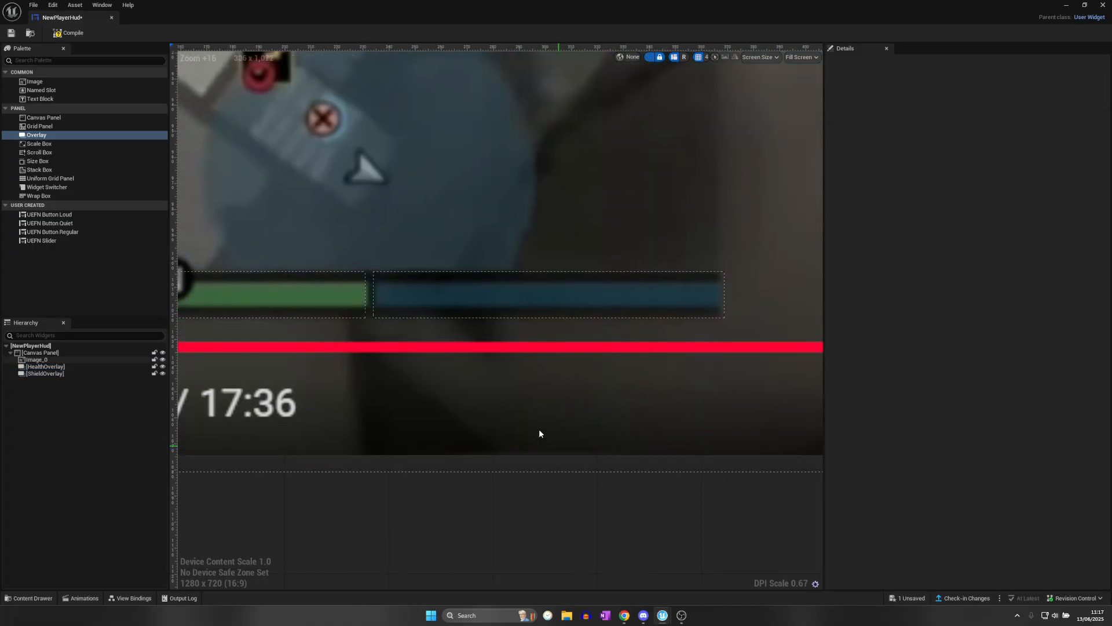
pyautogui.moveTo(543, 345); pyautogui.dragTo(529, 343, button='right')
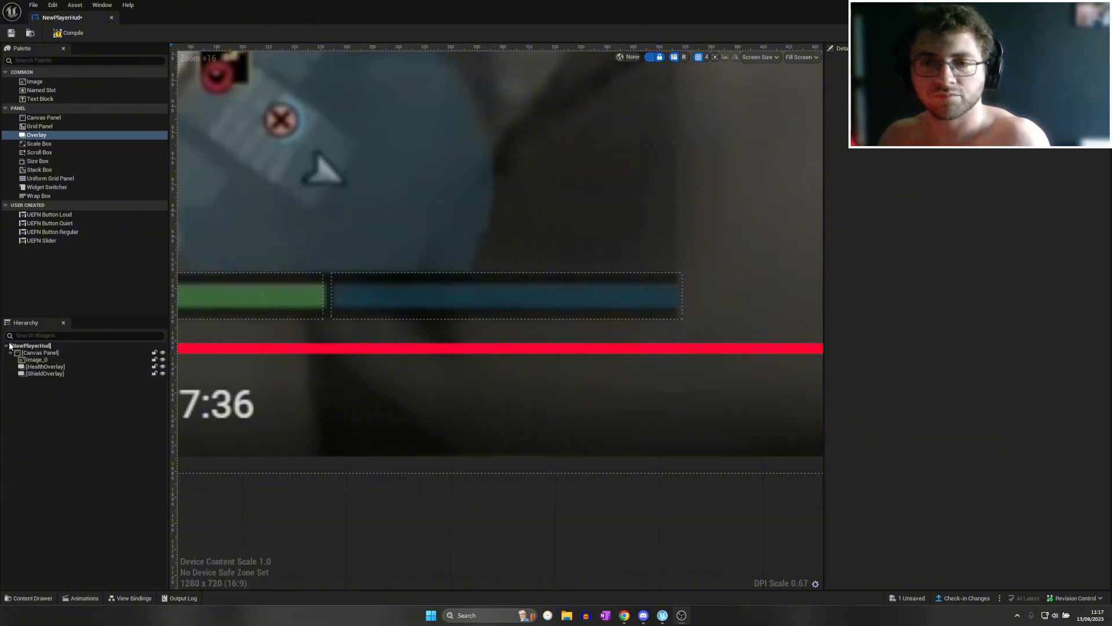
pyautogui.scroll(-4, 419, 411)
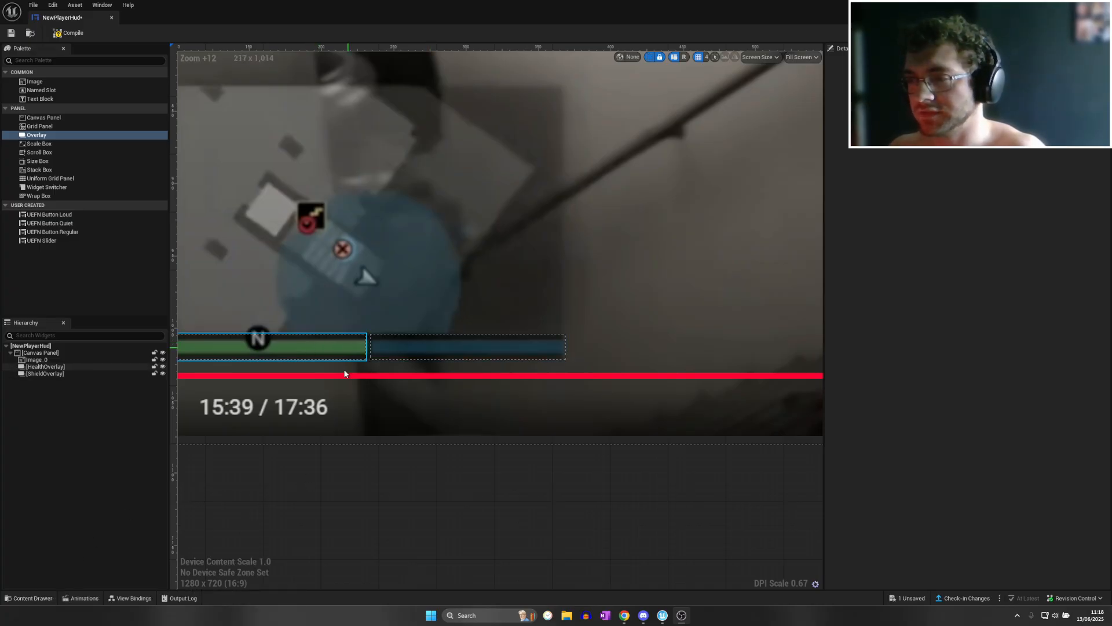
# Create a new Material named HealthBar in the project's HUD folder, alongside the NewPlayerHud widget
pyautogui.click(28, 598)
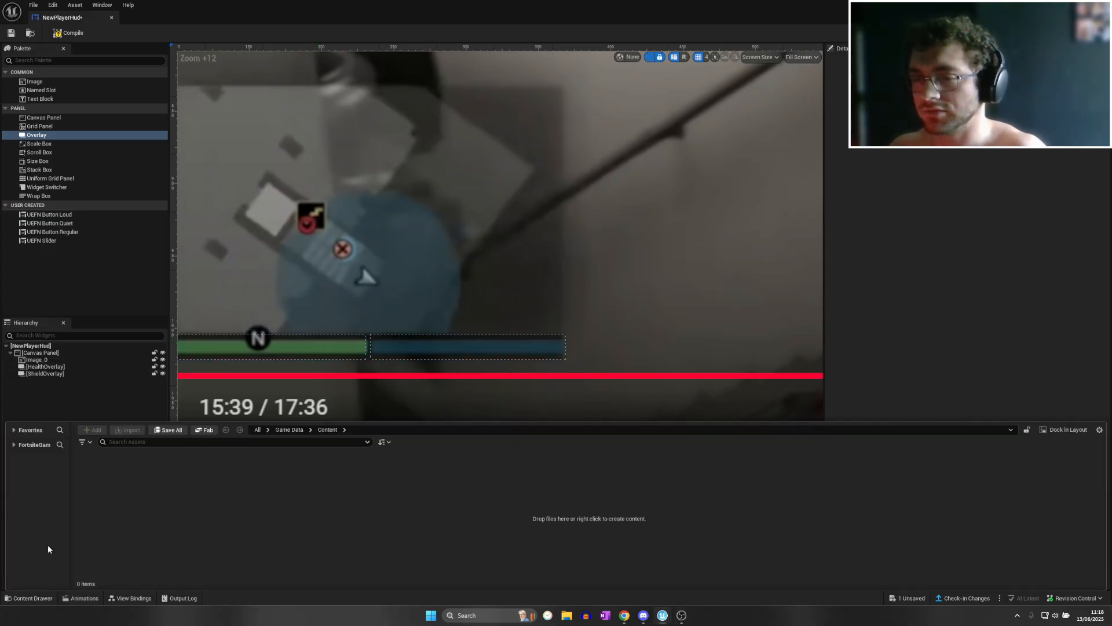
pyautogui.click(258, 430)
pyautogui.doubleClick(191, 472)
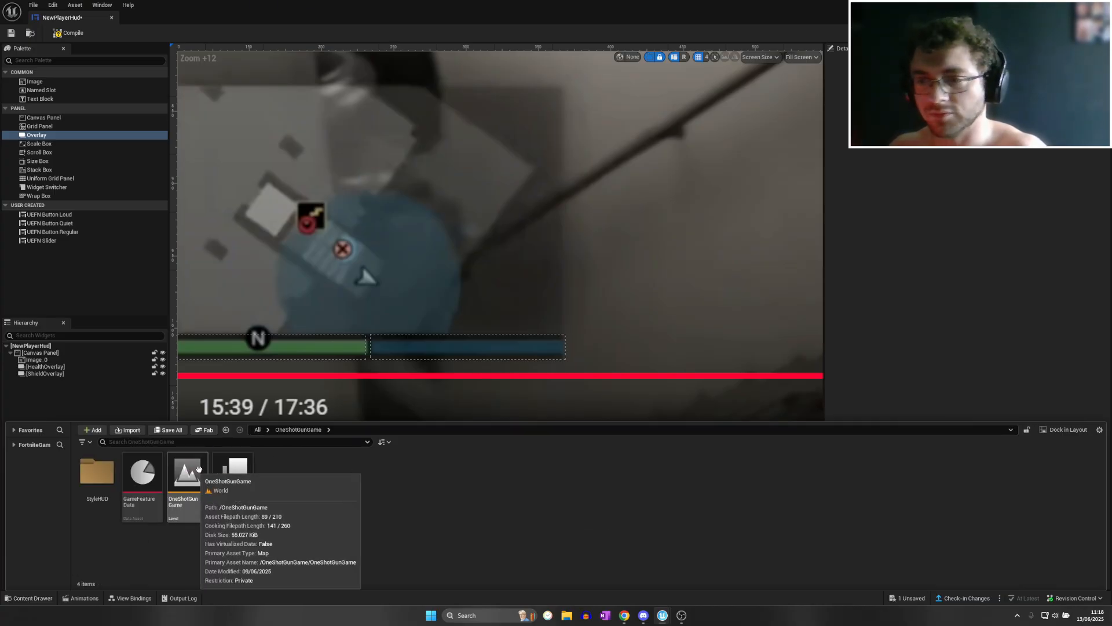
pyautogui.click(97, 472)
pyautogui.doubleClick(96, 472)
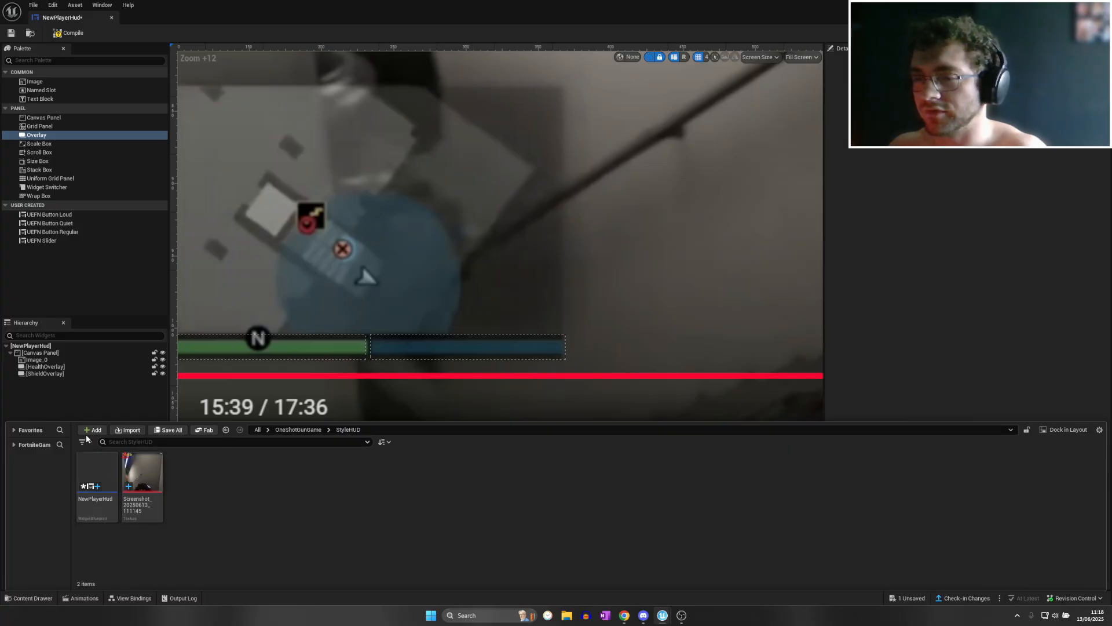
pyautogui.rightClick(209, 493)
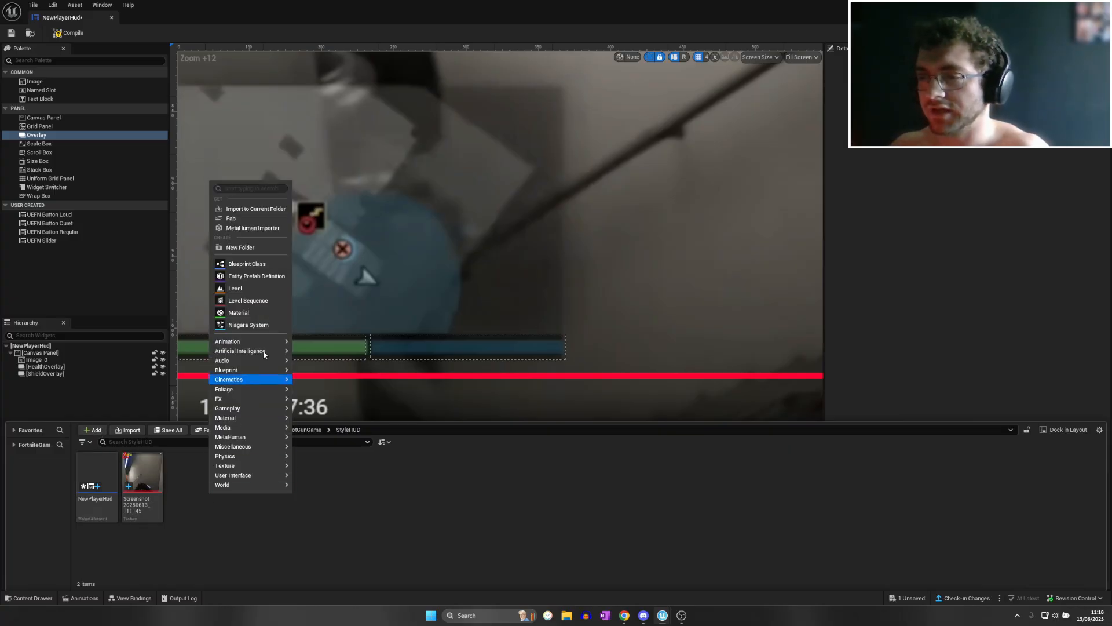
pyautogui.click(253, 314)
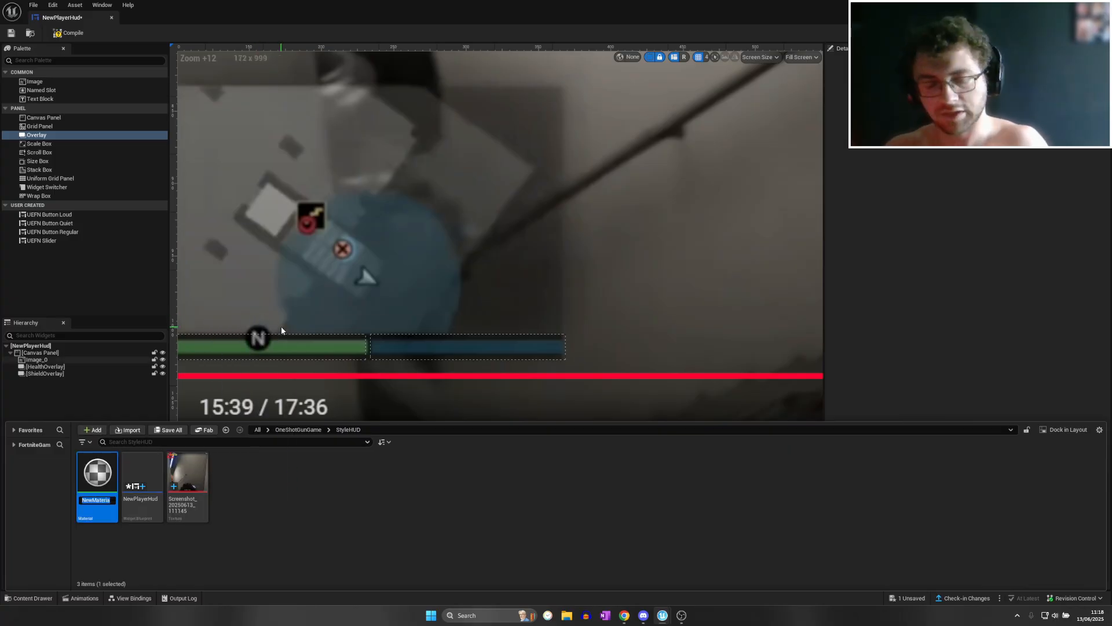
pyautogui.press('Escape')
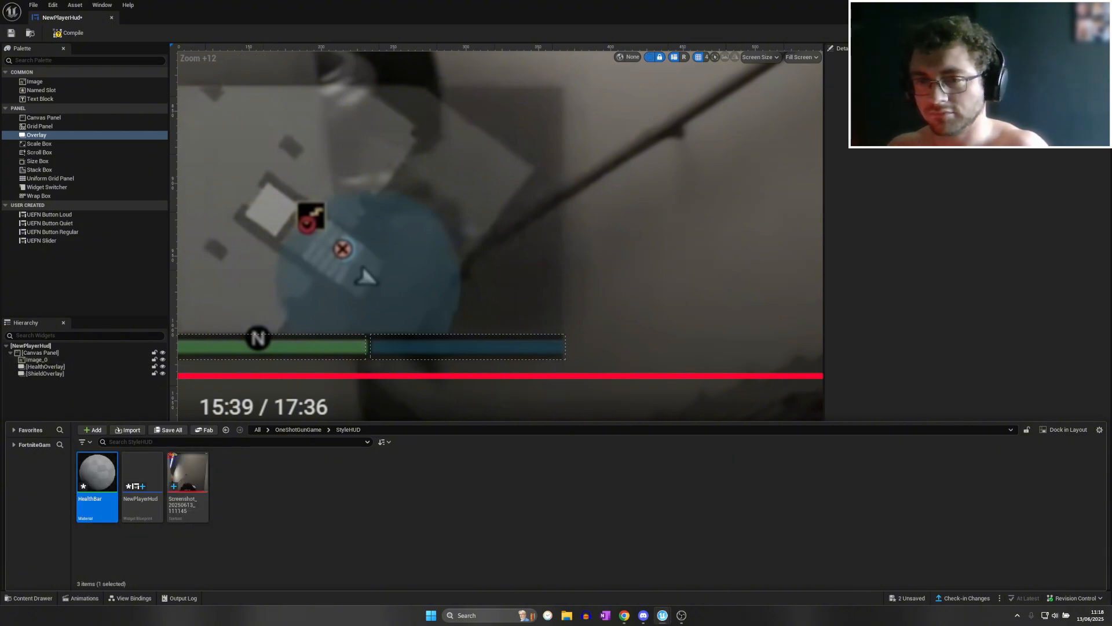
# Open the HealthBar material and set its Material Domain to User Interface and Blend Mode to Translucent
pyautogui.doubleClick(111, 470)
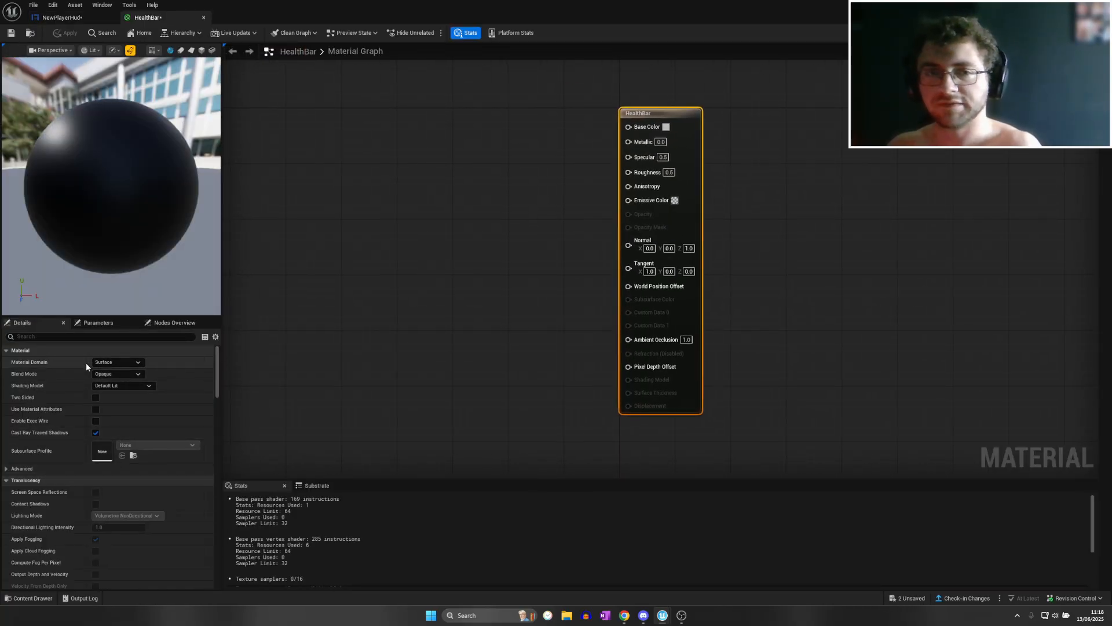
pyautogui.click(120, 374)
pyautogui.click(117, 362)
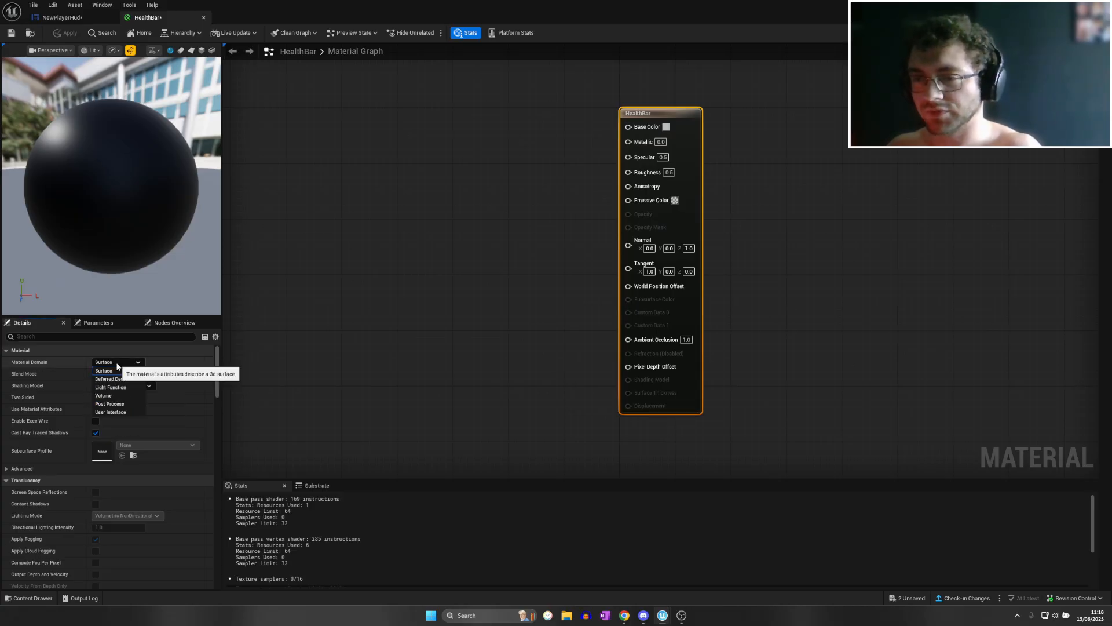
pyautogui.click(111, 412)
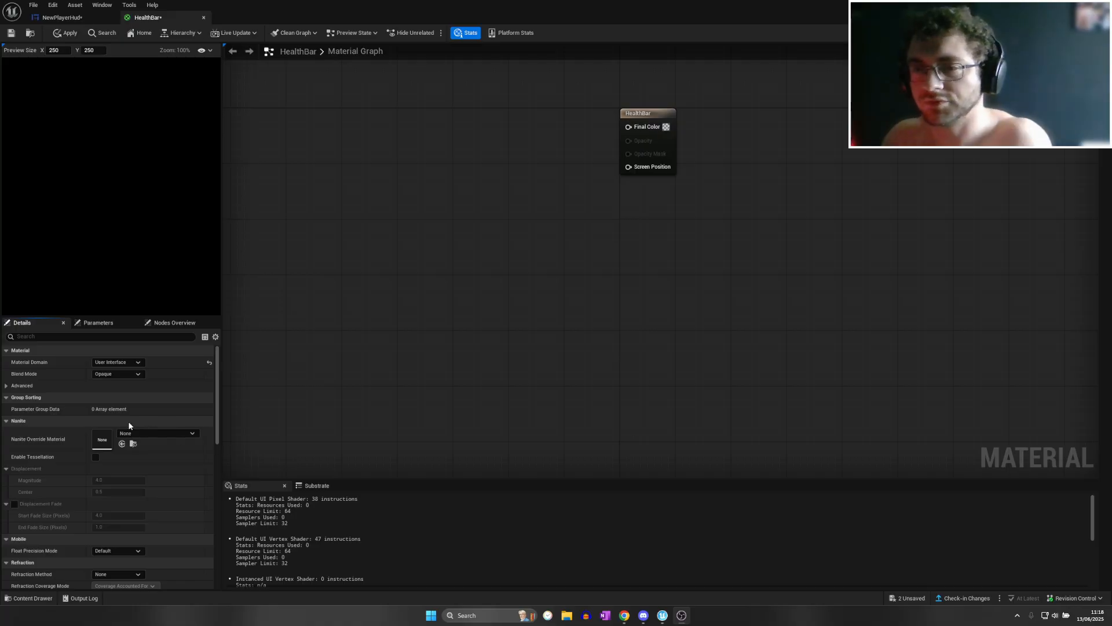
pyautogui.click(134, 374)
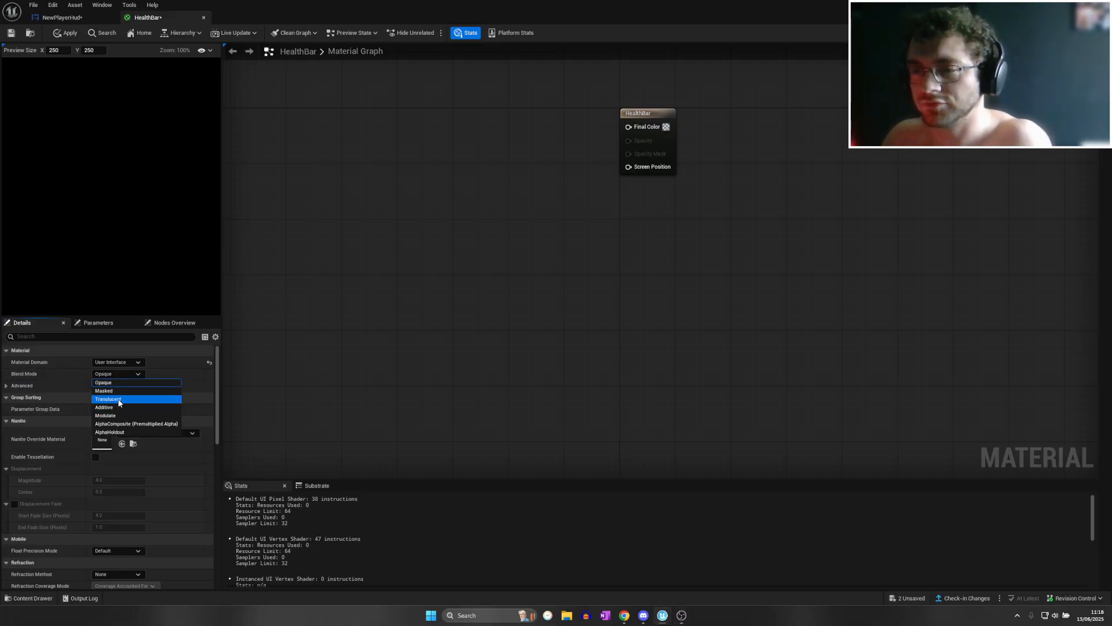
pyautogui.click(110, 399)
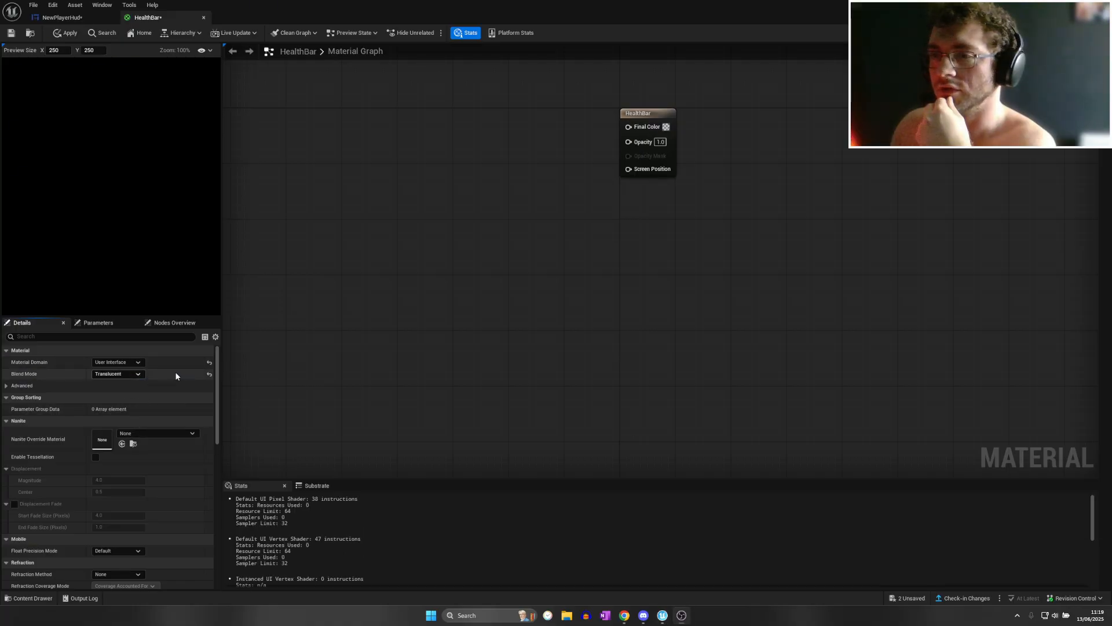
# Add a TextureCoordinate node to the HealthBar material graph, left of the output node
pyautogui.moveTo(375, 128); pyautogui.dragTo(390, 257, button='right')
pyautogui.rightClick(373, 255)
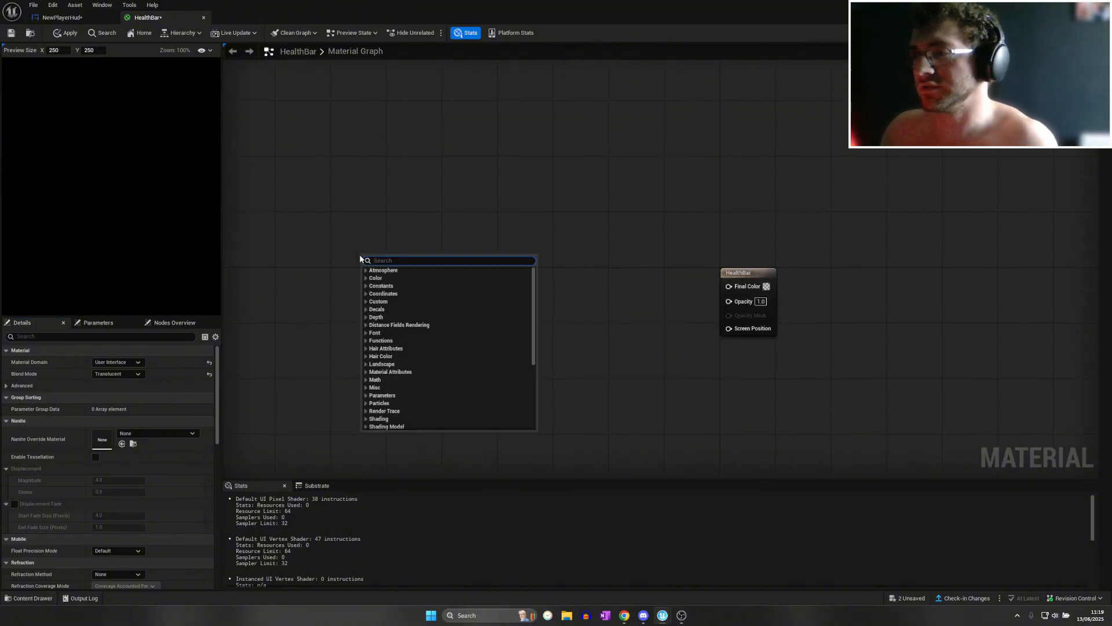
pyautogui.write('ter')
pyautogui.press('BackSpace')
pyautogui.write('xture')
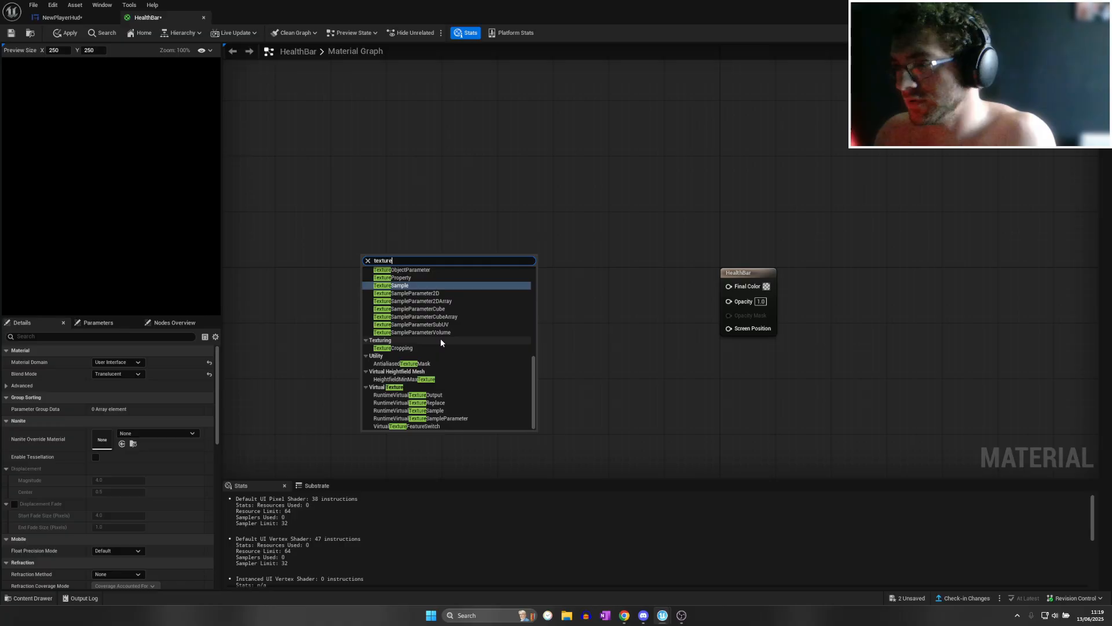
pyautogui.scroll(5, 439, 335)
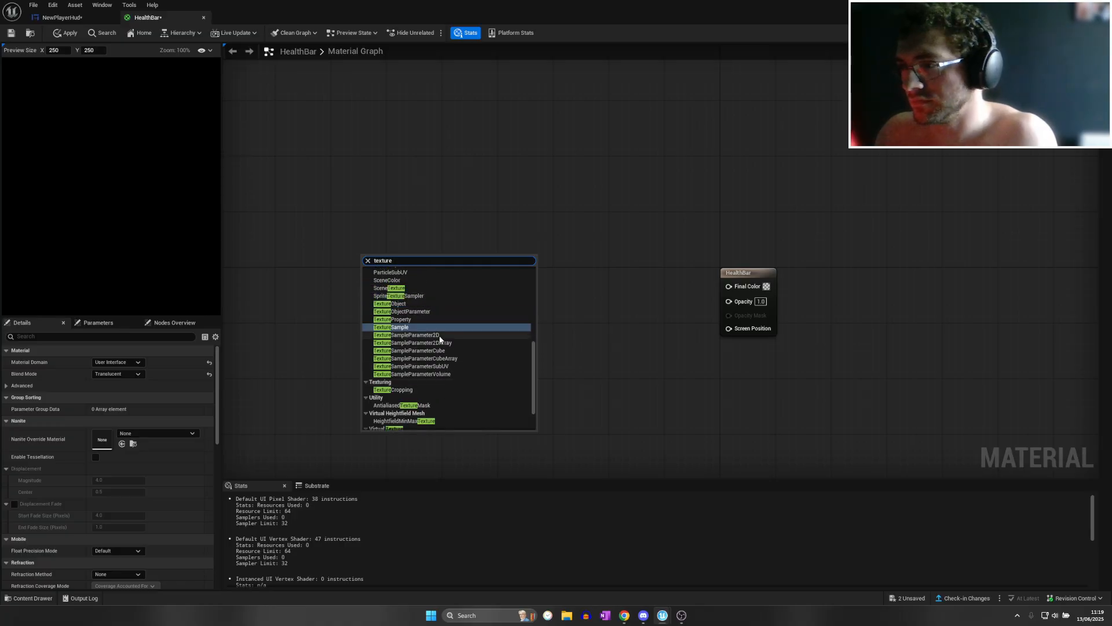
pyautogui.write('c')
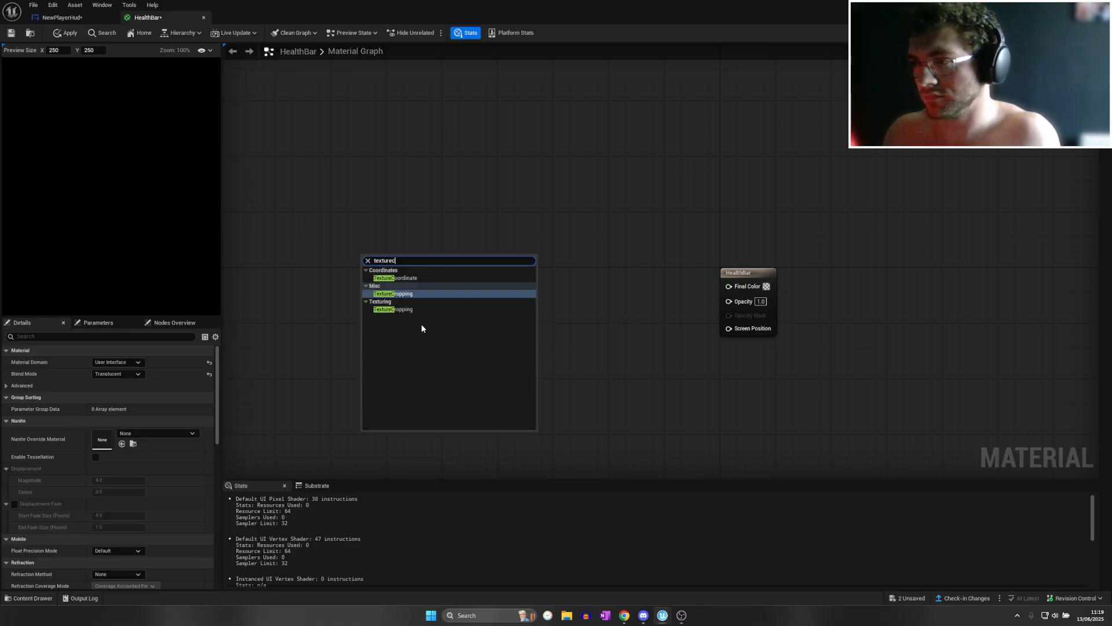
pyautogui.click(427, 277)
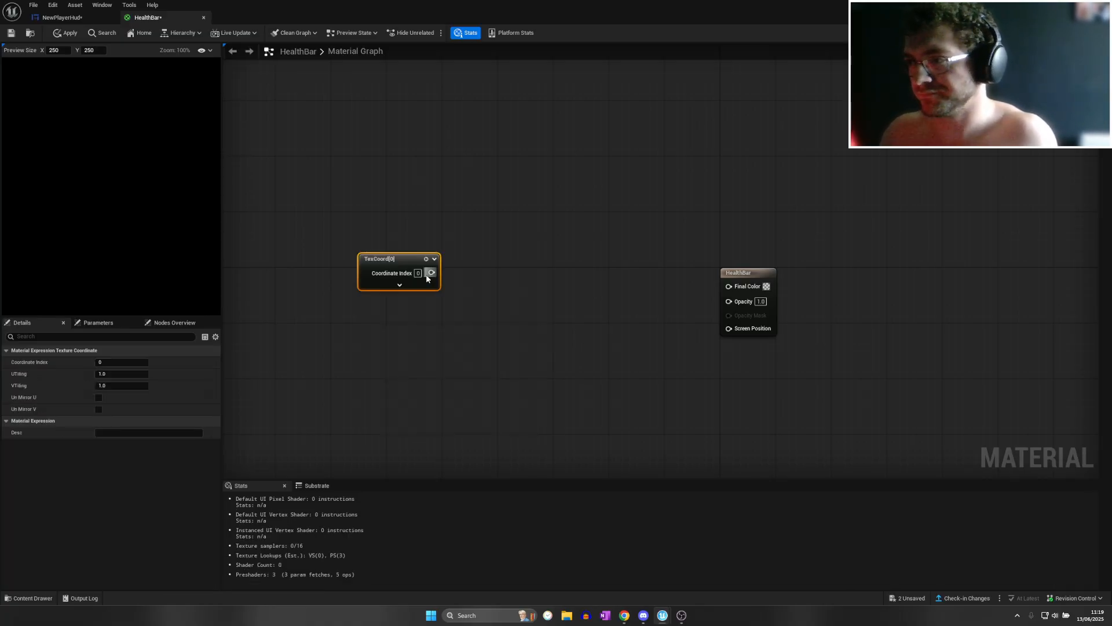
# Add a ComponentMask node beside the TexCoord node and limit it to the R channel
pyautogui.rightClick(469, 264)
pyautogui.write('mask')
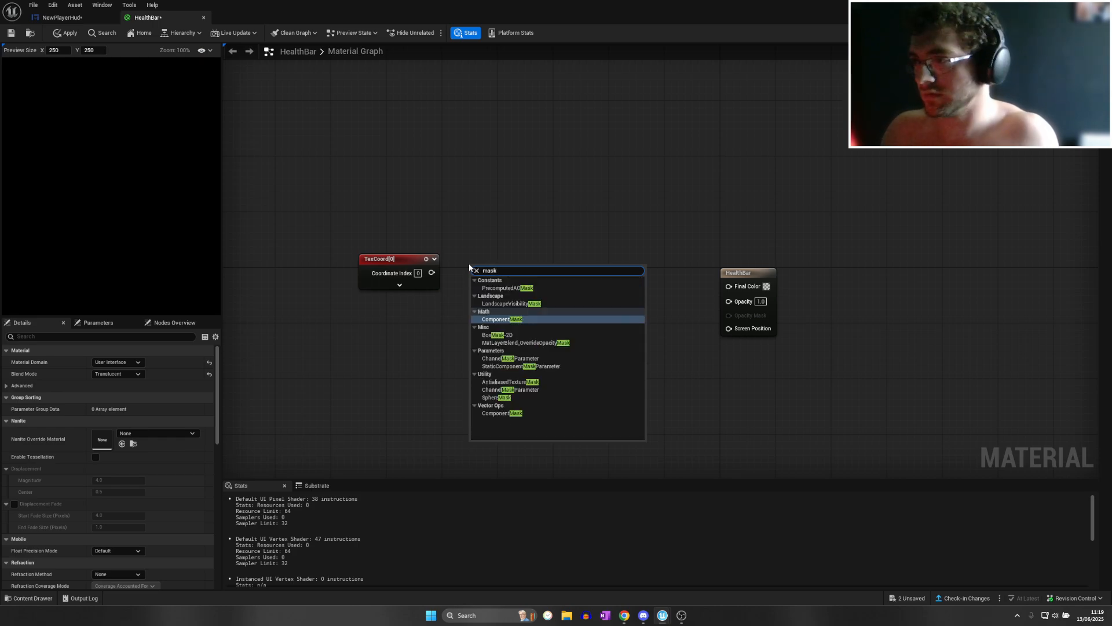
pyautogui.click(510, 318)
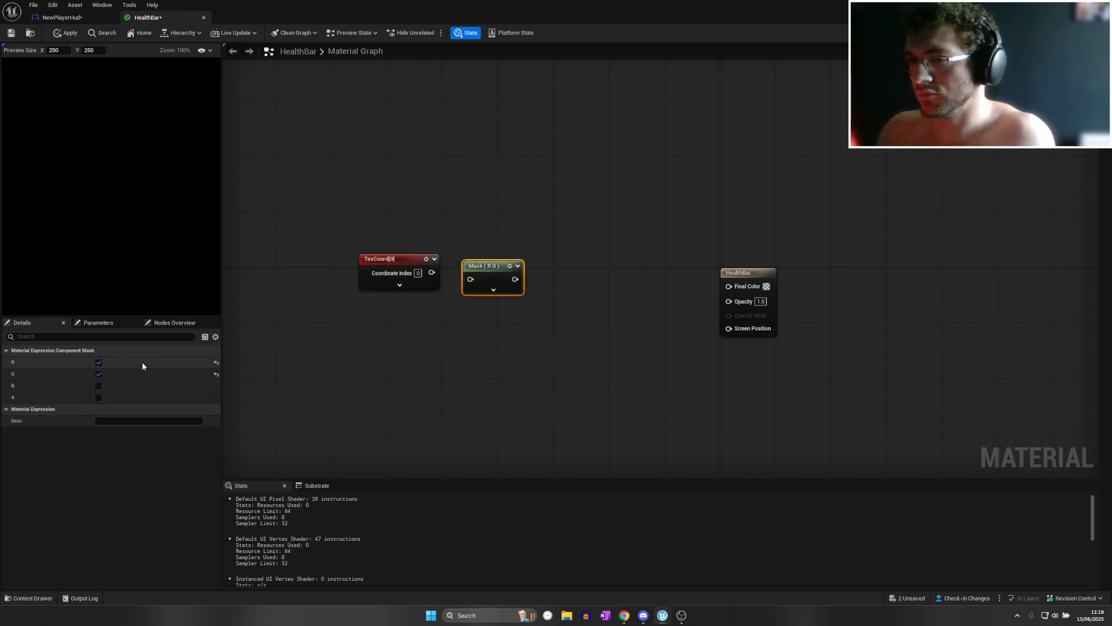
pyautogui.click(98, 373)
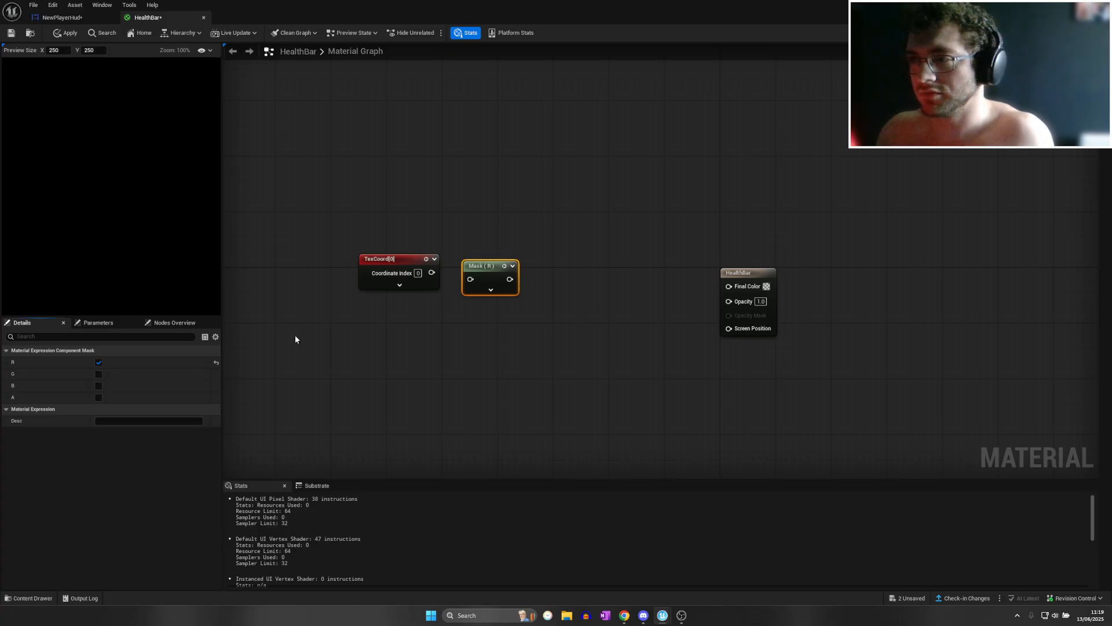
# Connect the TexCoord output to the Mask node's input and add a ScalarParameter node below TexCoord
pyautogui.moveTo(432, 272); pyautogui.dragTo(470, 279)
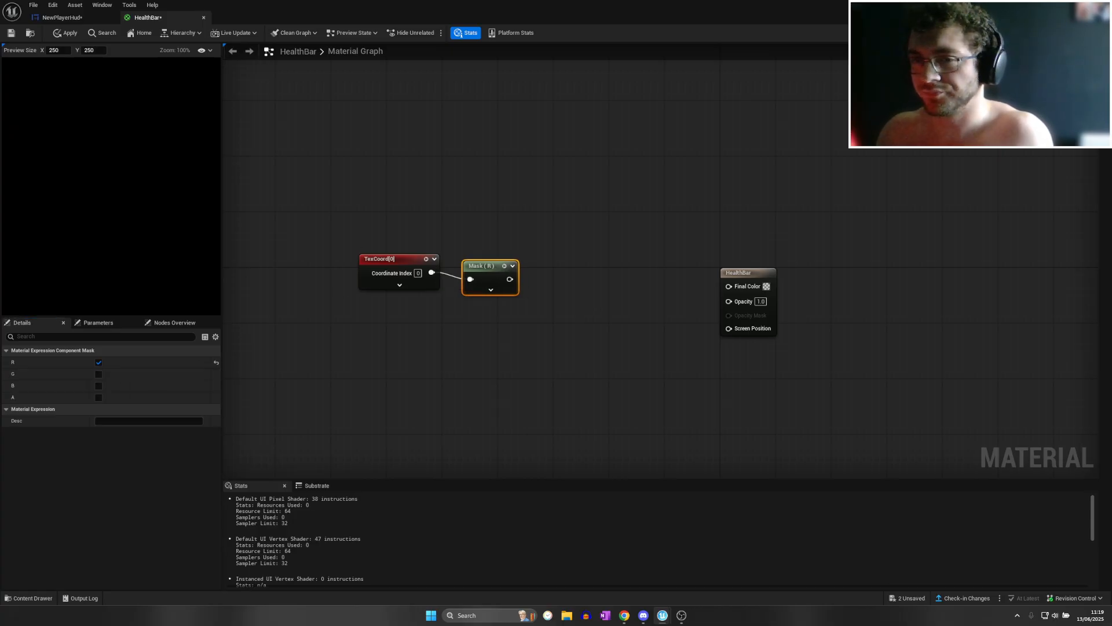
pyautogui.click(367, 330)
pyautogui.rightClick(367, 331)
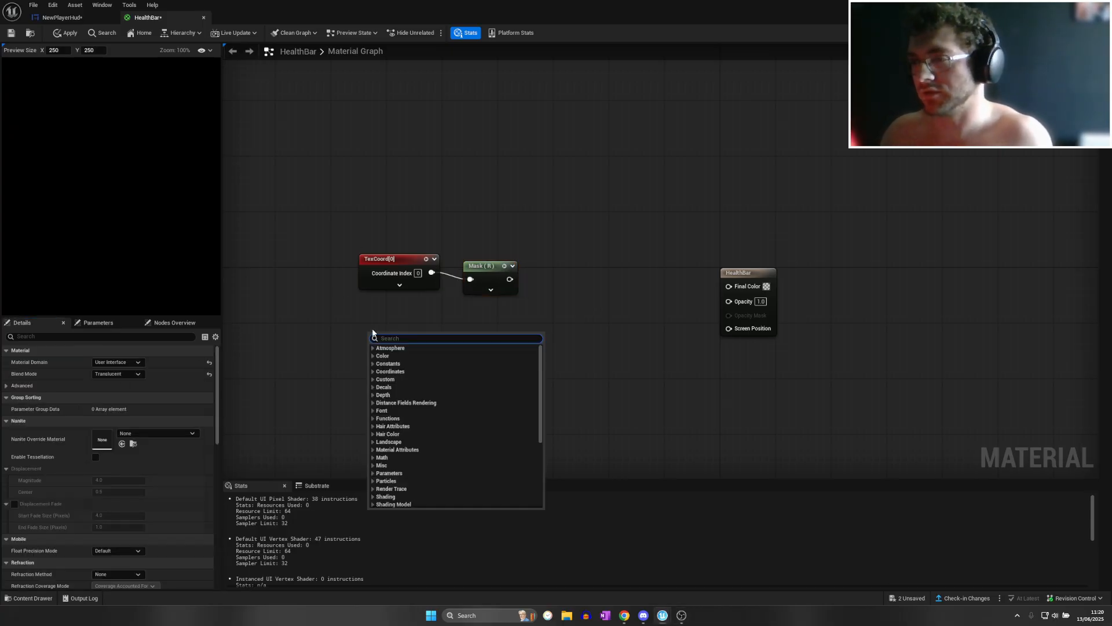
pyautogui.write('scalar')
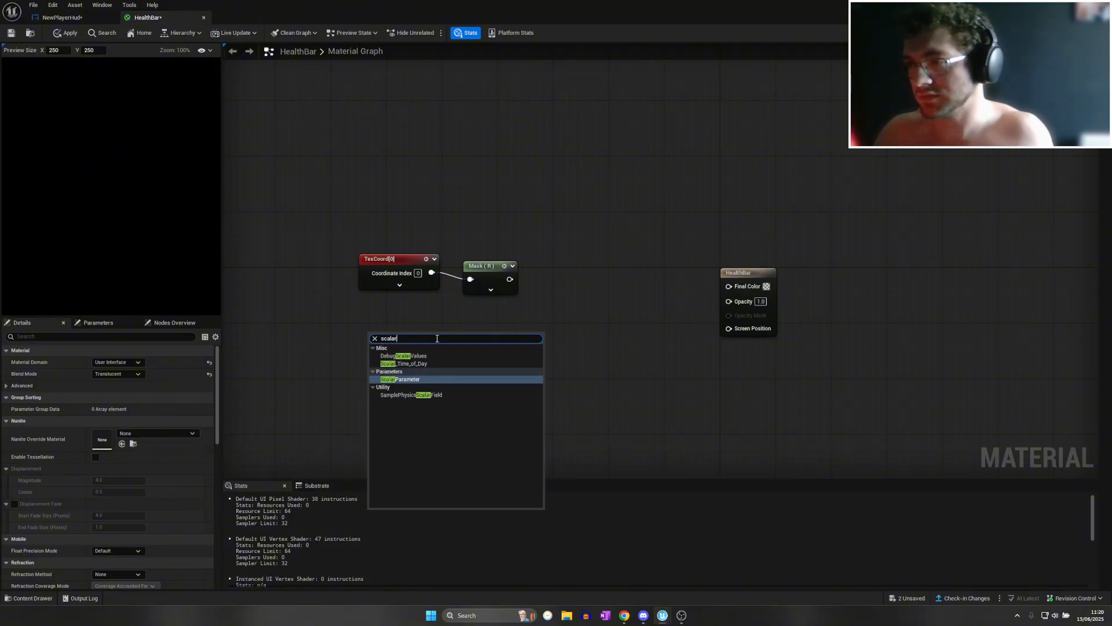
pyautogui.click(426, 379)
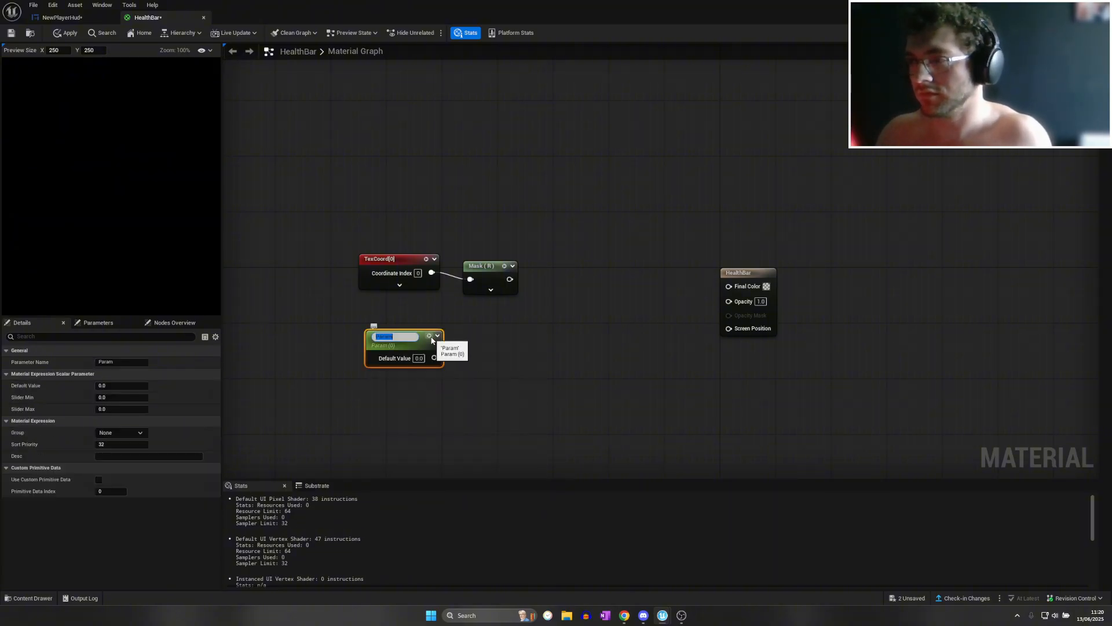
# Add a Saturate node beside the scalar parameter, keeping the parameter's default name
pyautogui.click(468, 346)
pyautogui.rightClick(468, 345)
pyautogui.write('sat')
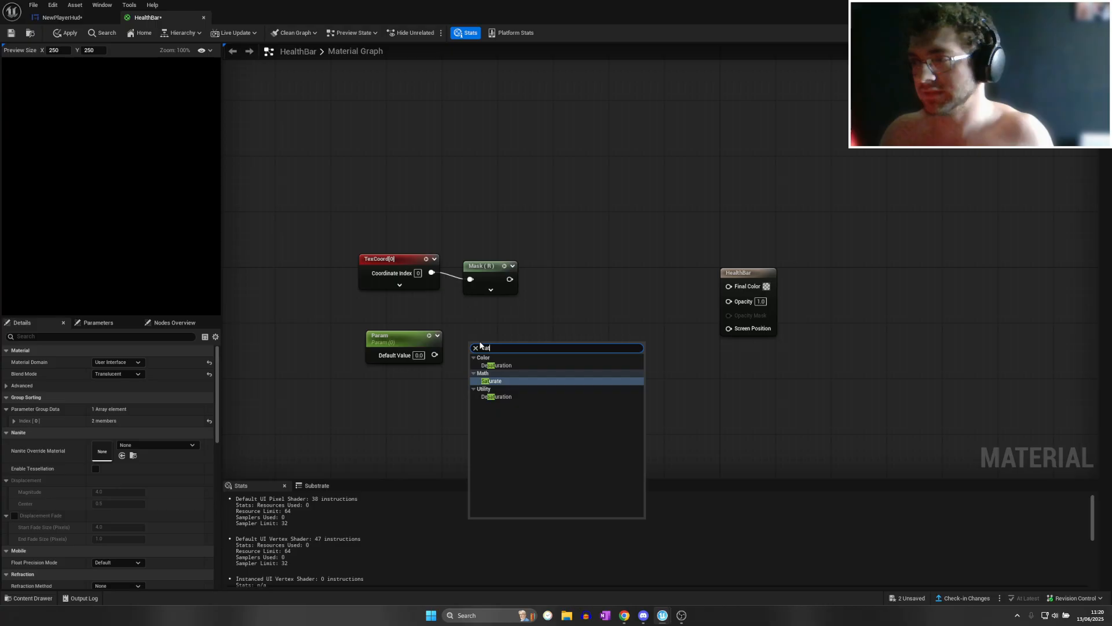
pyautogui.click(497, 380)
# Add a Math Step node after the Mask node and connect the Mask output to its Y input
pyautogui.click(548, 290)
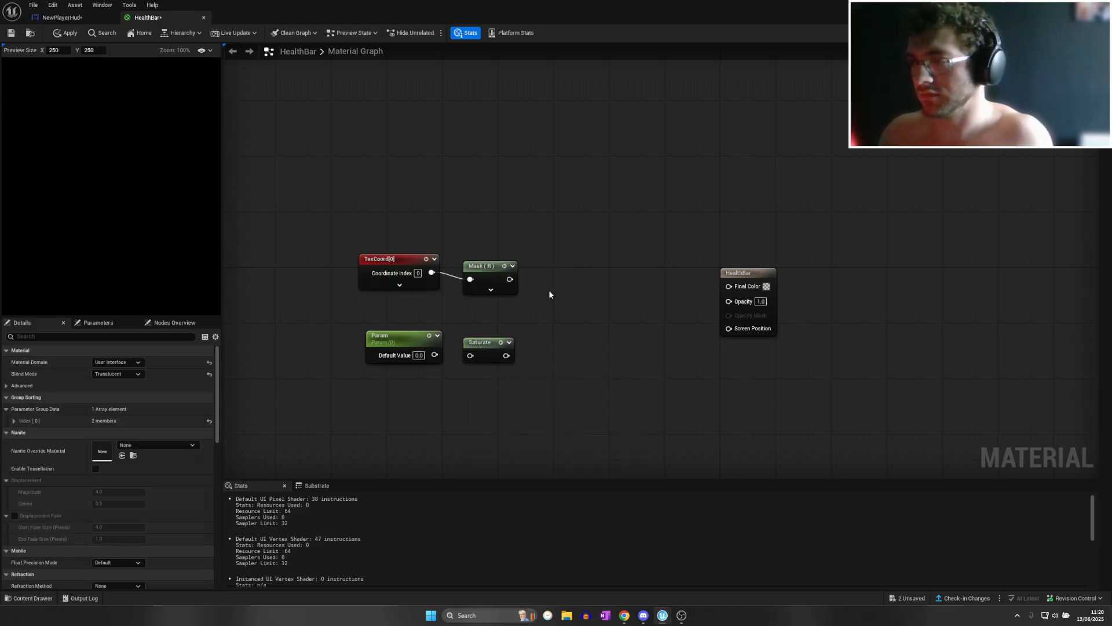
pyautogui.rightClick(550, 287)
pyautogui.write('step')
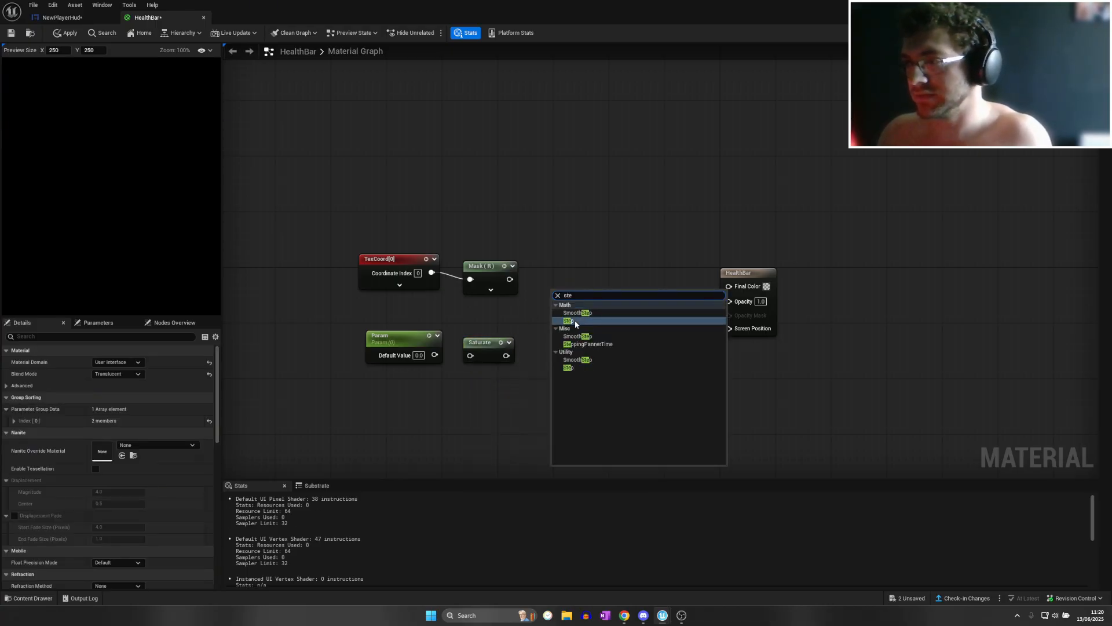
pyautogui.click(574, 320)
pyautogui.moveTo(509, 279); pyautogui.dragTo(560, 266)
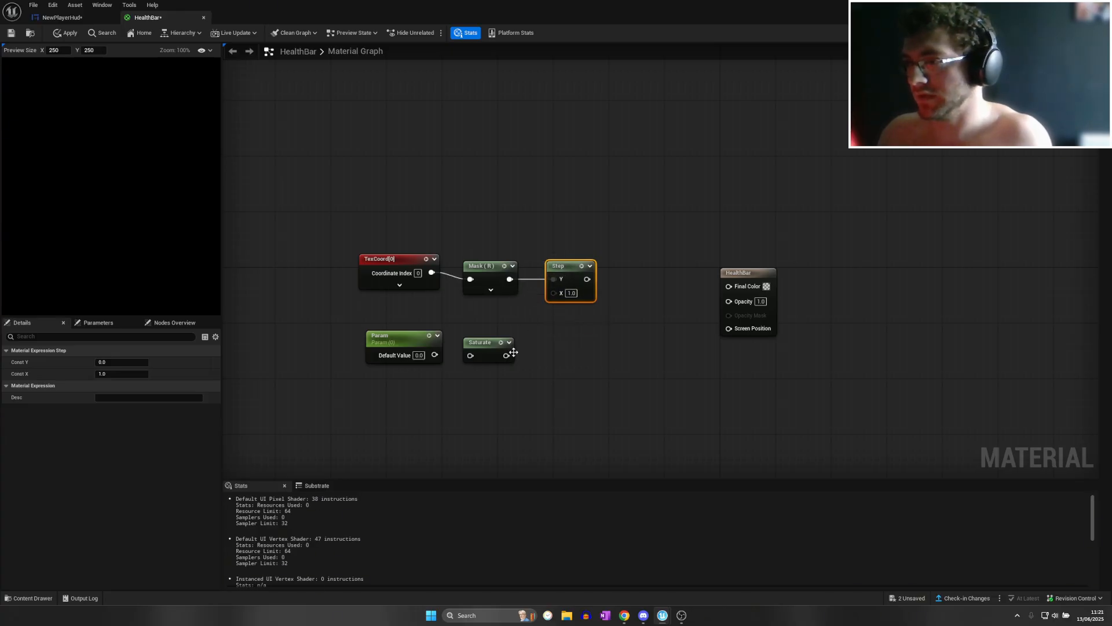
# Feed the scalar parameter through Saturate into the Step node's X input and rename the parameter Progress
pyautogui.moveTo(508, 354); pyautogui.dragTo(551, 296)
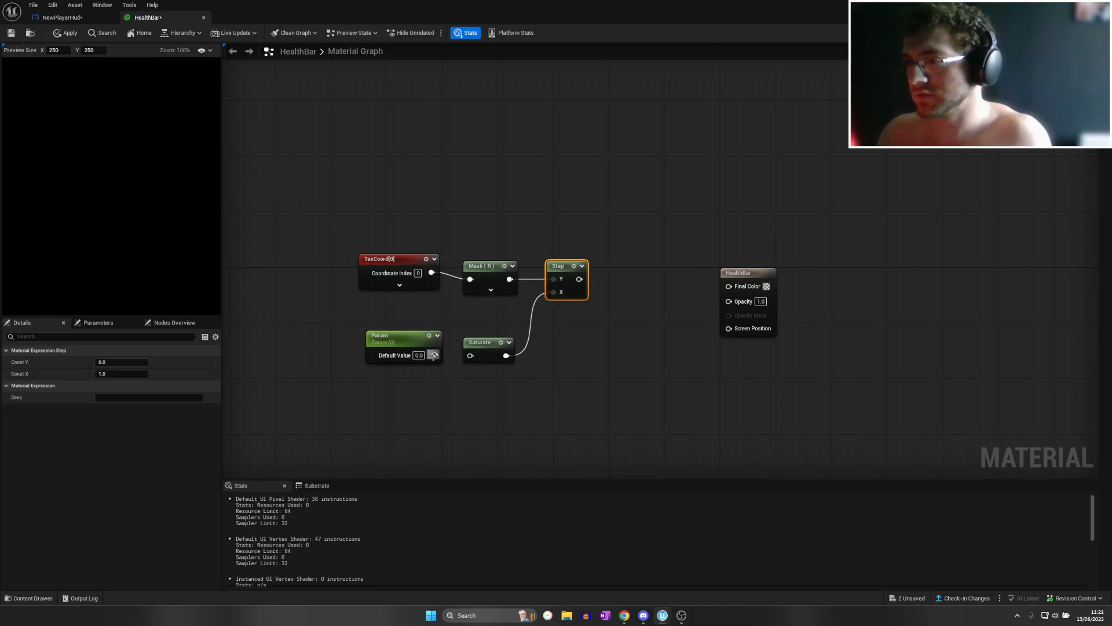
pyautogui.moveTo(433, 355); pyautogui.dragTo(471, 355)
pyautogui.click(392, 339)
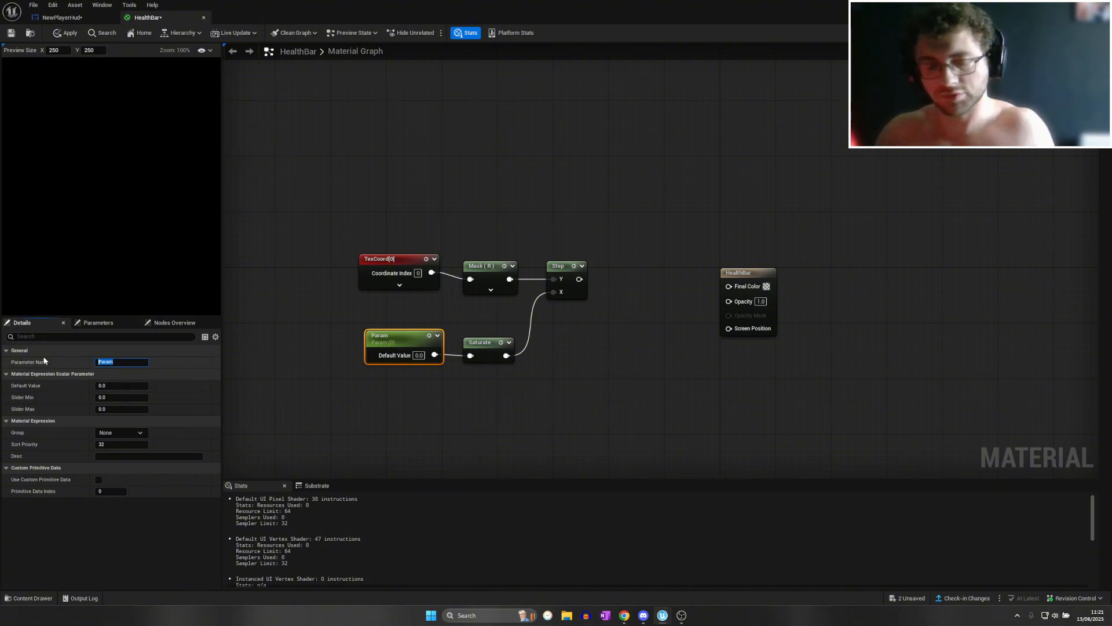
pyautogui.write('Progress')
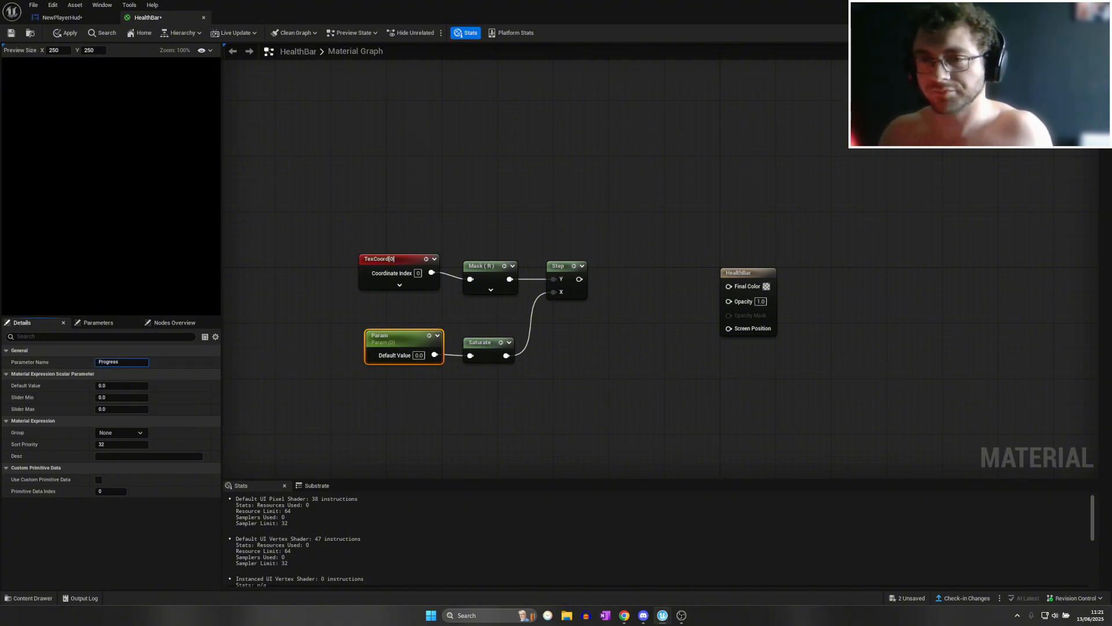
# Add a Constant3Vector node and position it above the Mask and Step nodes
pyautogui.click(499, 172)
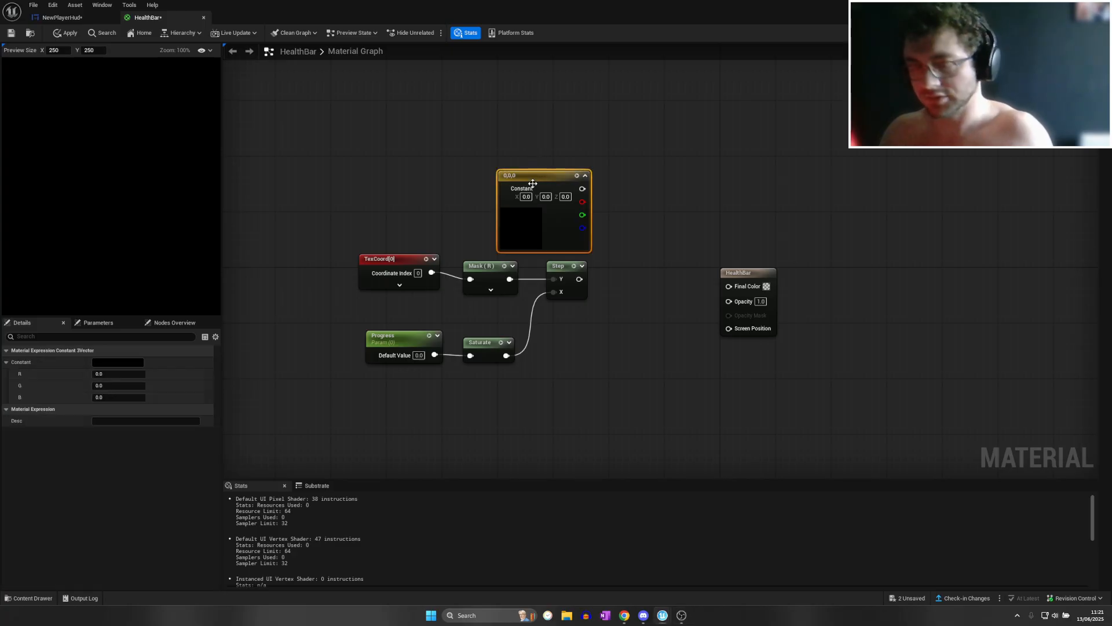
pyautogui.hotkey('ctrl', 'z')
pyautogui.click(488, 152)
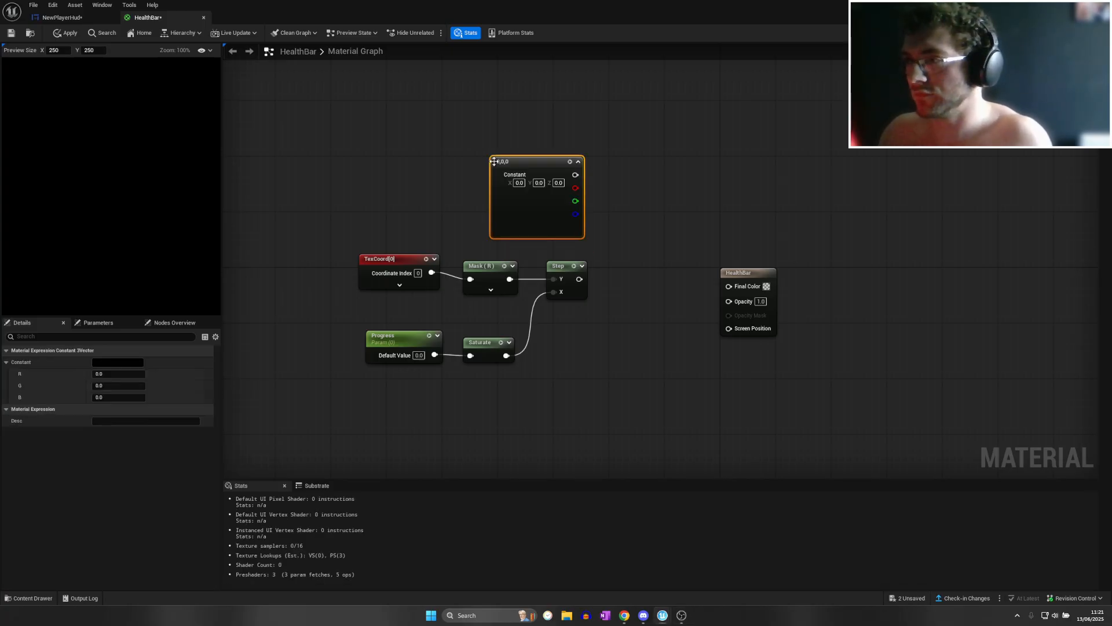
pyautogui.moveTo(514, 163); pyautogui.dragTo(508, 149)
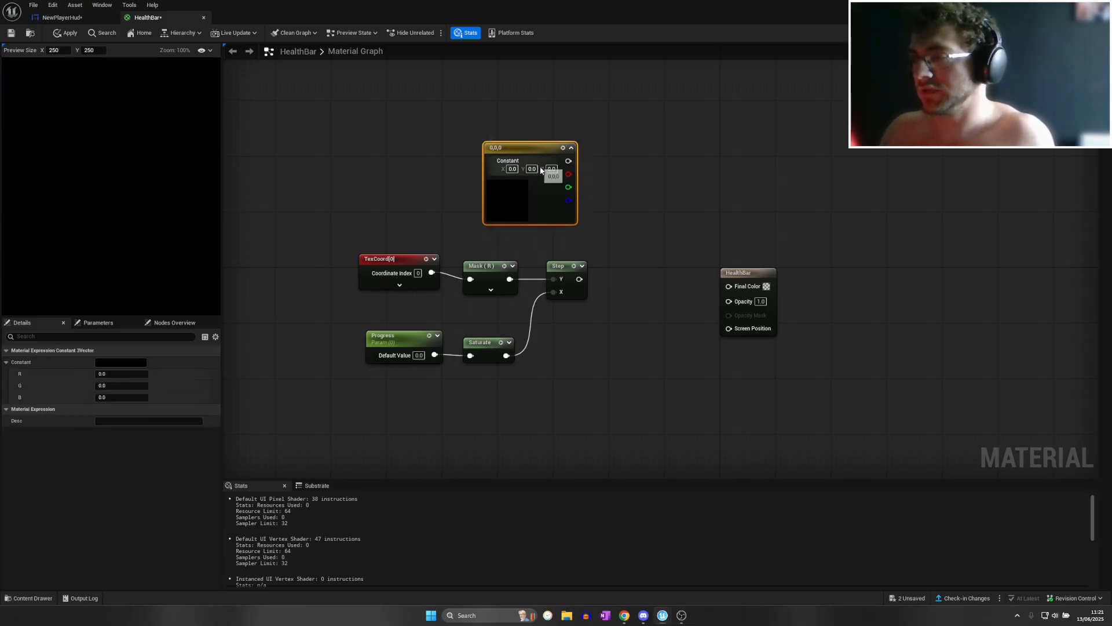
# Add a Multiply node to the right of the Constant3Vector node
pyautogui.rightClick(613, 186)
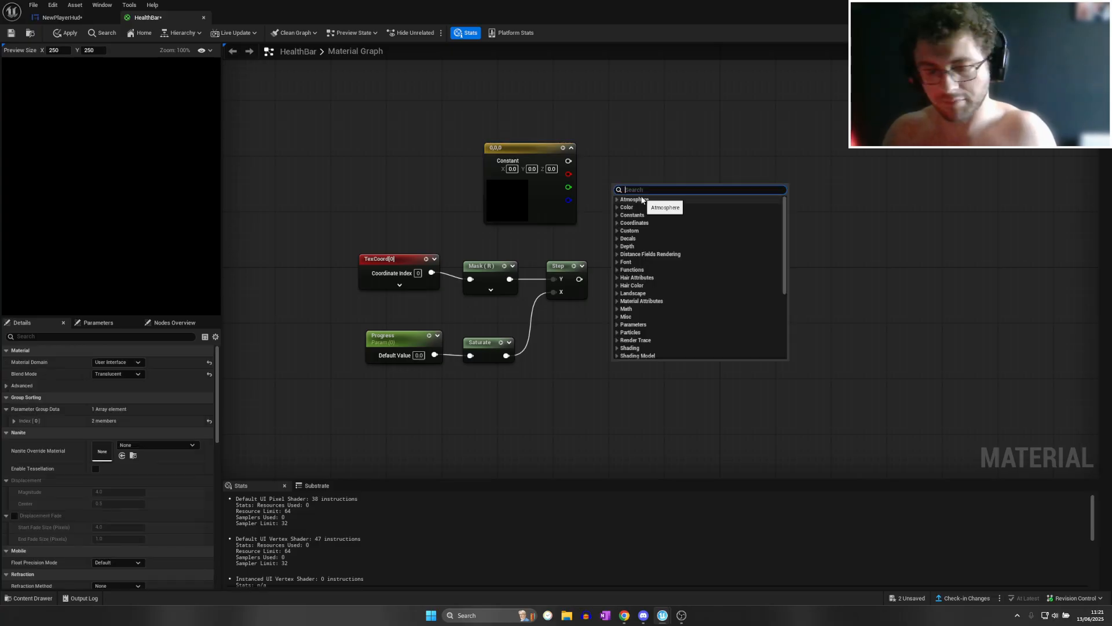
pyautogui.write('muly')
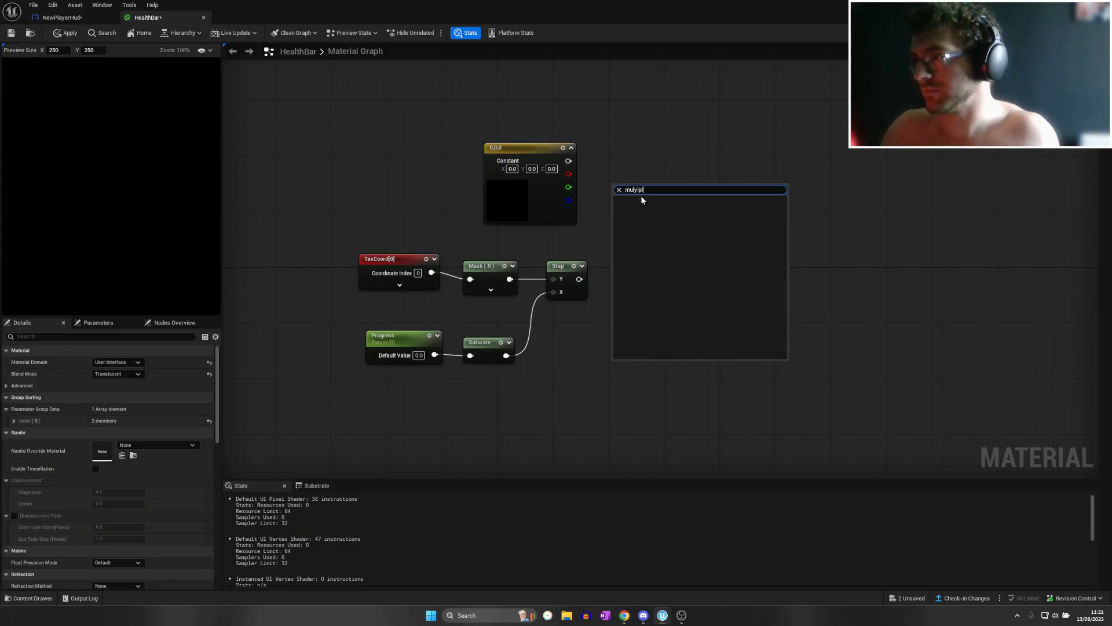
pyautogui.write('ipl')
pyautogui.press('BackSpace')
pyautogui.press('BackSpace')
pyautogui.press('BackSpace')
pyautogui.press('BackSpace')
pyautogui.write('t')
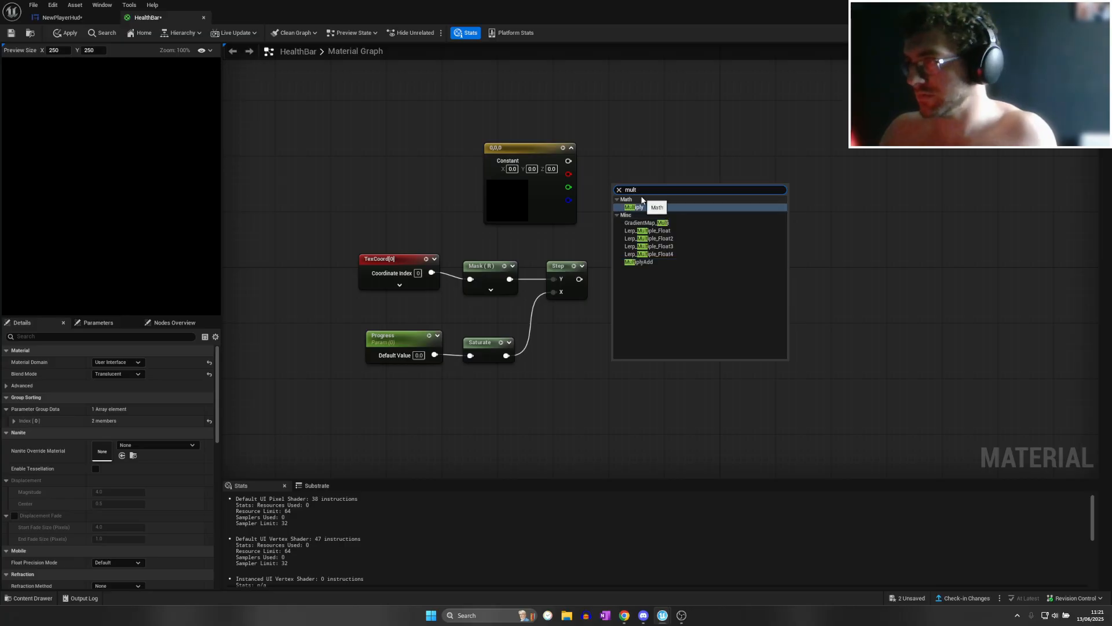
pyautogui.click(664, 207)
# Move the HealthBar output node farther right, then connect the constant to Multiply's A input and Step to its B input
pyautogui.moveTo(728, 274); pyautogui.dragTo(930, 238)
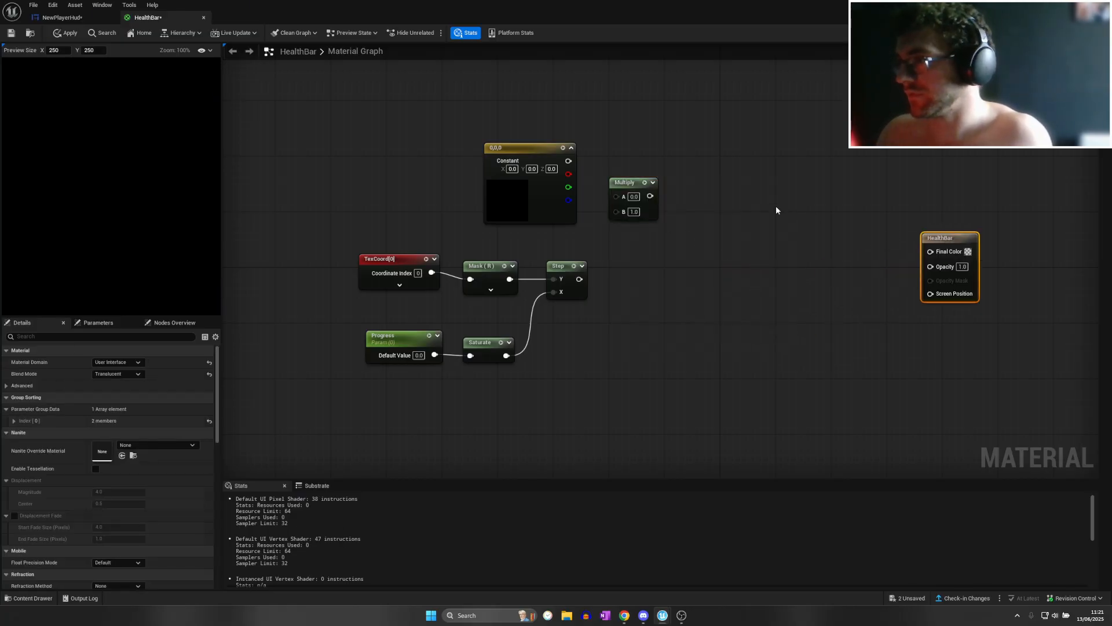
pyautogui.moveTo(568, 161); pyautogui.dragTo(616, 197)
pyautogui.moveTo(580, 279); pyautogui.dragTo(616, 208)
# Set the Constant3Vector node's color to a bright green, hex 5AFF00FF
pyautogui.click(505, 198)
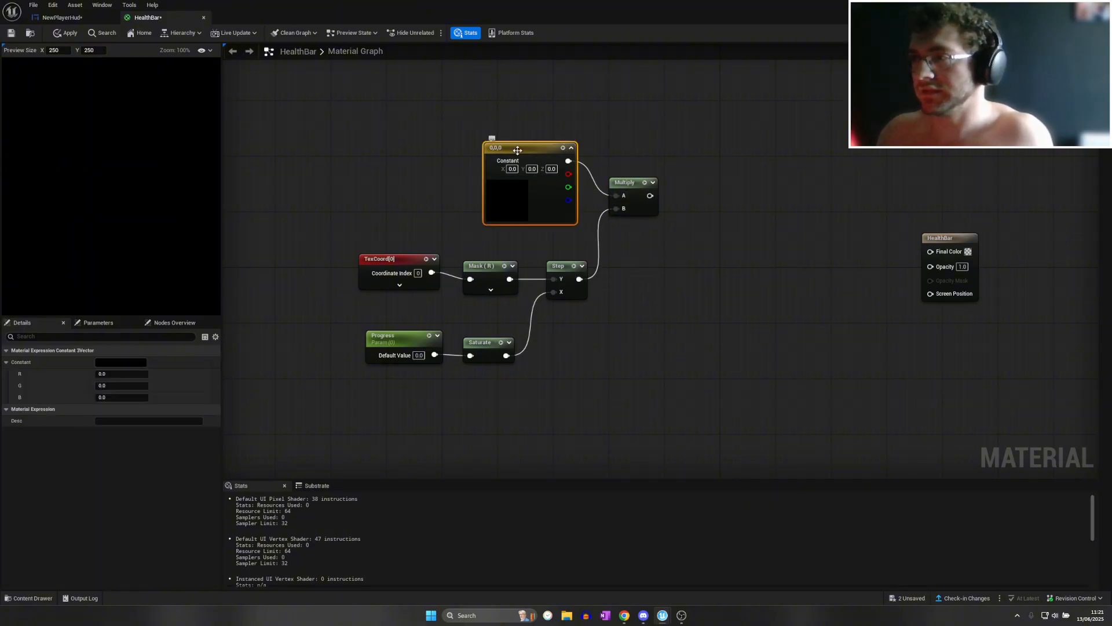
pyautogui.click(113, 364)
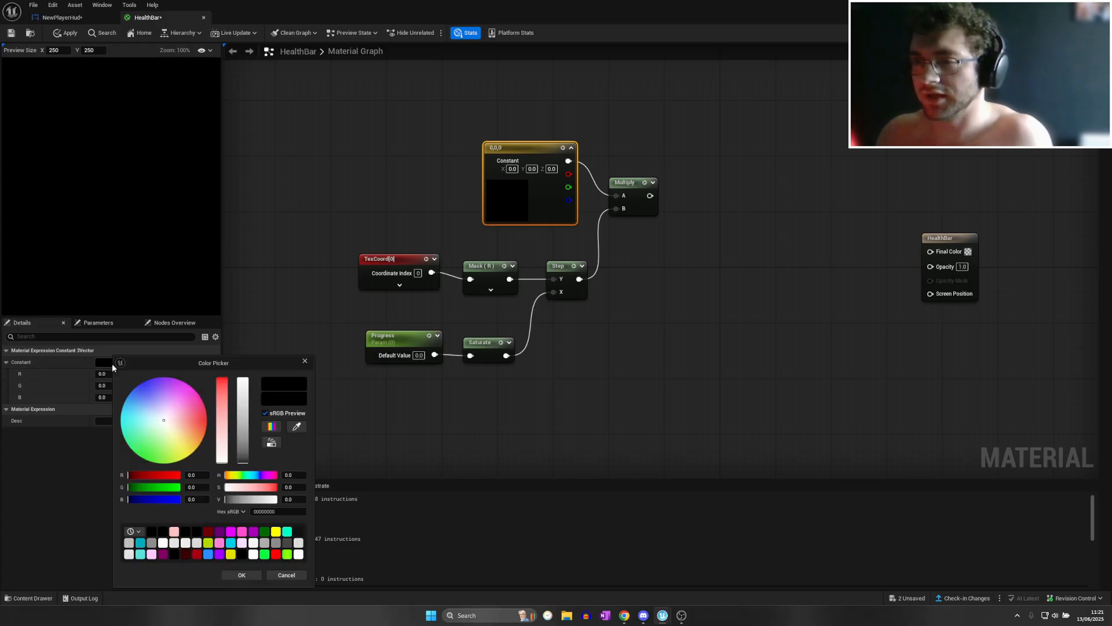
pyautogui.click(146, 459)
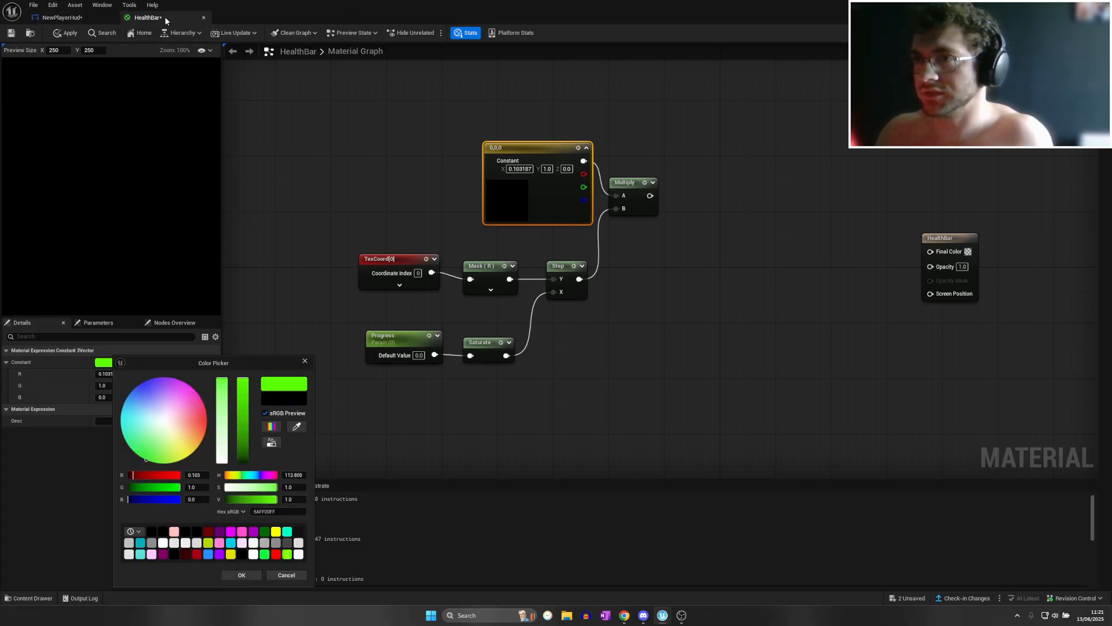
# Undock the HealthBar material editor and sample the constant's color from the green health bar in the NewPlayerHud preview
pyautogui.moveTo(145, 18); pyautogui.dragTo(435, 124)
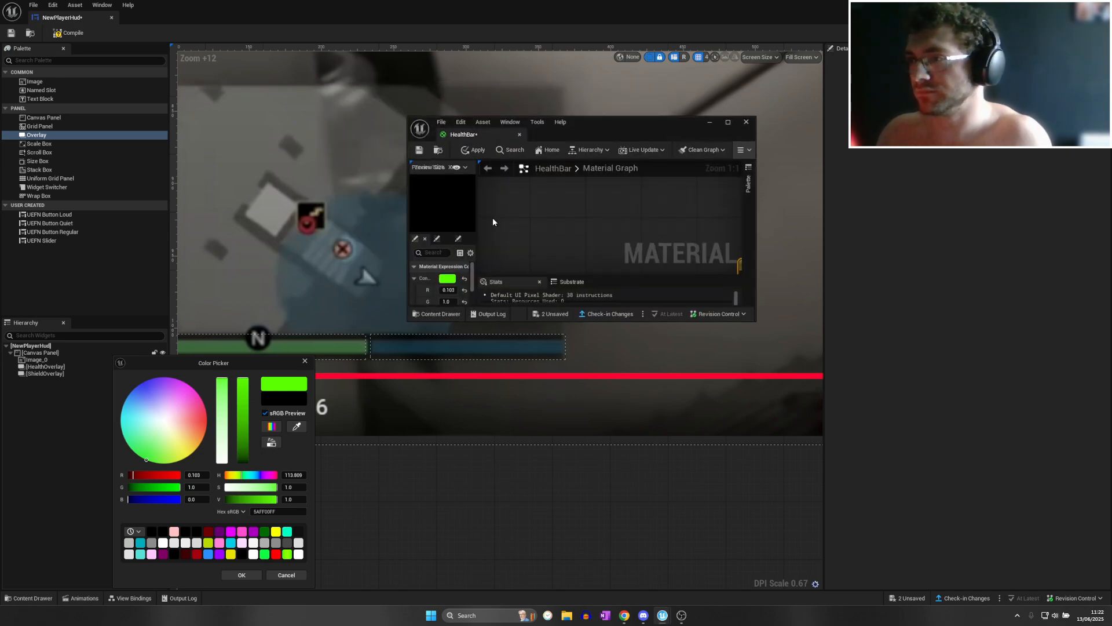
pyautogui.click(449, 279)
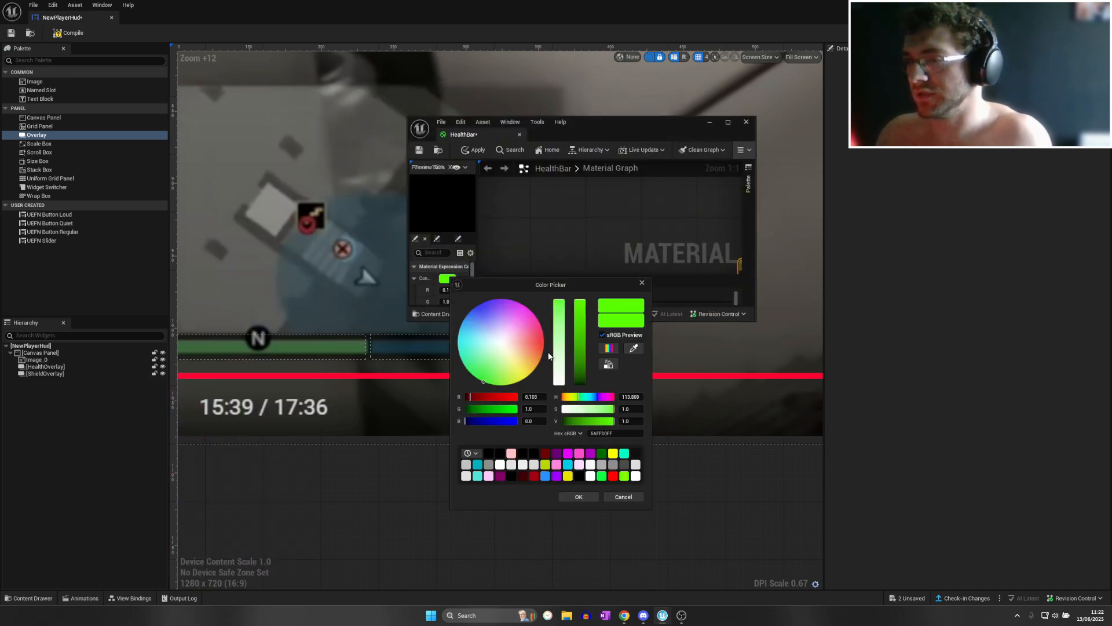
pyautogui.click(634, 349)
pyautogui.click(337, 345)
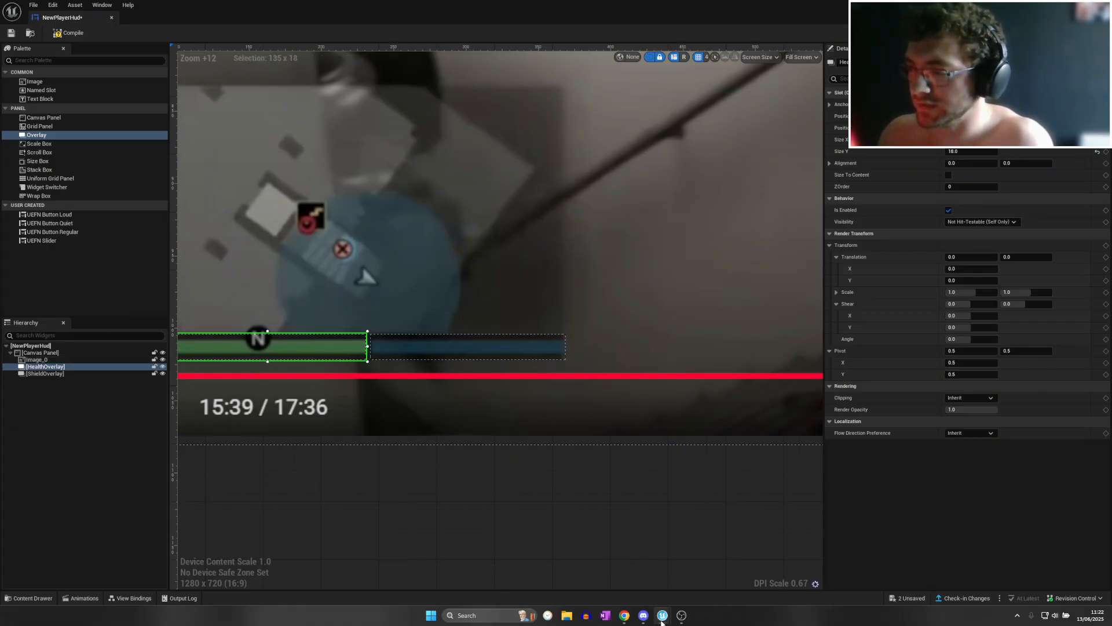
# Bring the HealthBar material window back maximized and move the Multiply node clear of the constant
pyautogui.moveTo(662, 618)
pyautogui.click(731, 564)
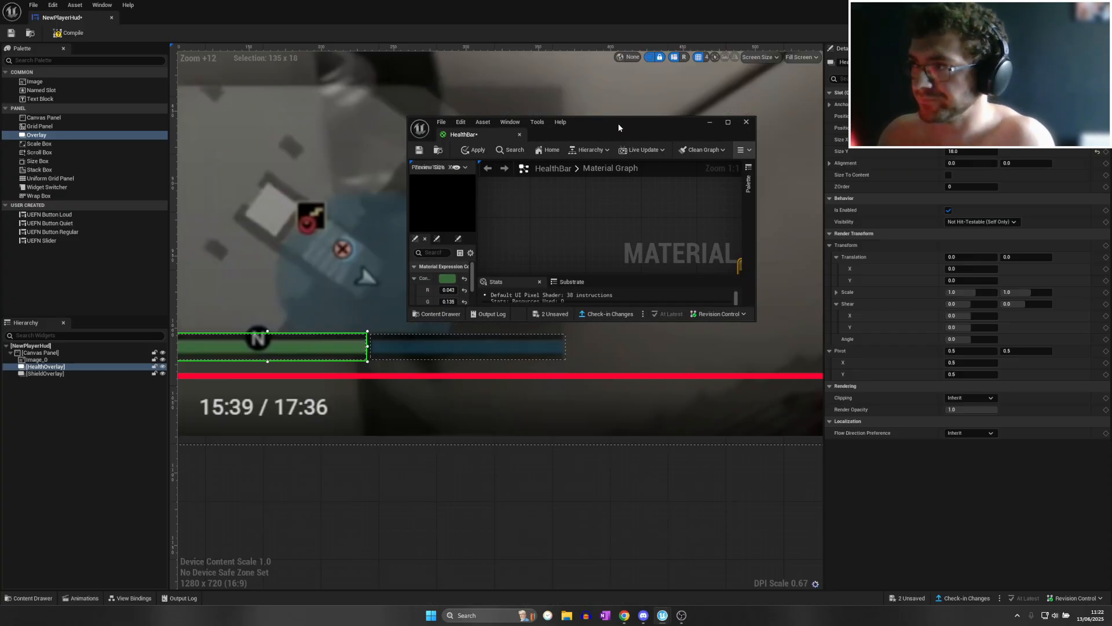
pyautogui.doubleClick(617, 123)
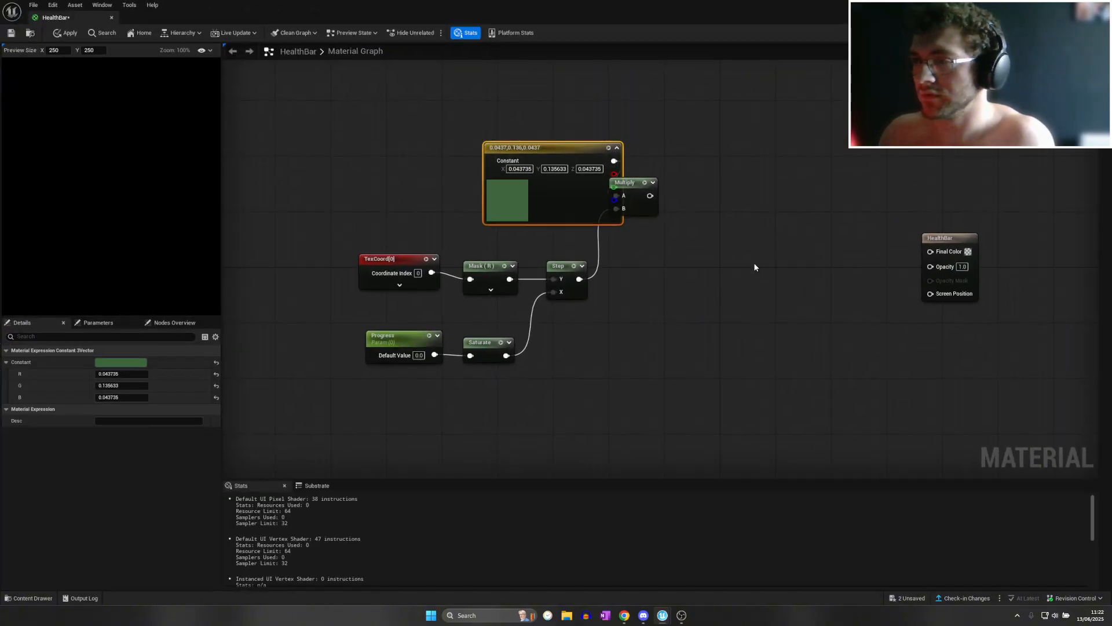
pyautogui.moveTo(640, 184); pyautogui.dragTo(699, 188)
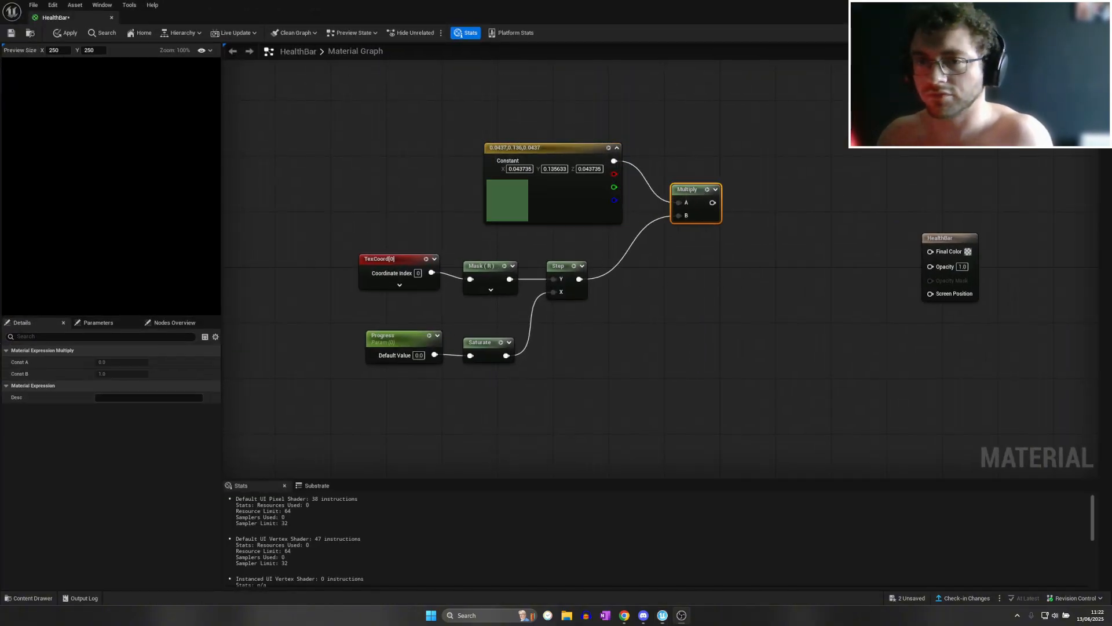
# Duplicate the Progress parameter twice and stack the two copies below the original node
pyautogui.keyDown('ctrl'); pyautogui.click(404, 338); pyautogui.keyUp('ctrl')
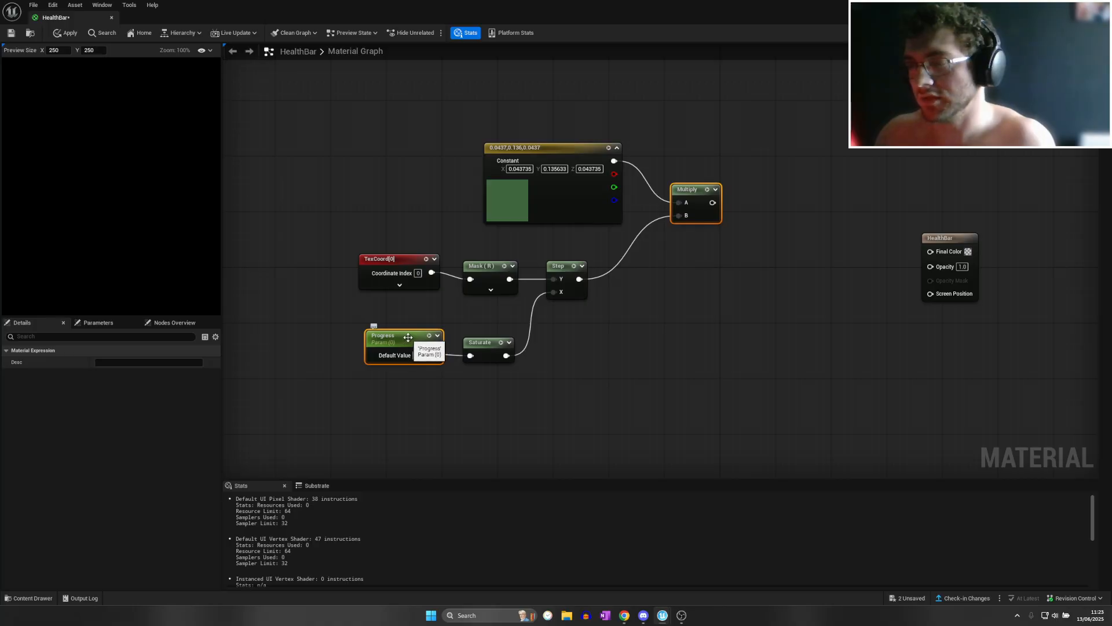
pyautogui.hotkey('ctrl', 'd')
pyautogui.moveTo(302, 417); pyautogui.dragTo(400, 445)
pyautogui.click(663, 253)
pyautogui.press('Delete')
pyautogui.hotkey('ctrl', 'd')
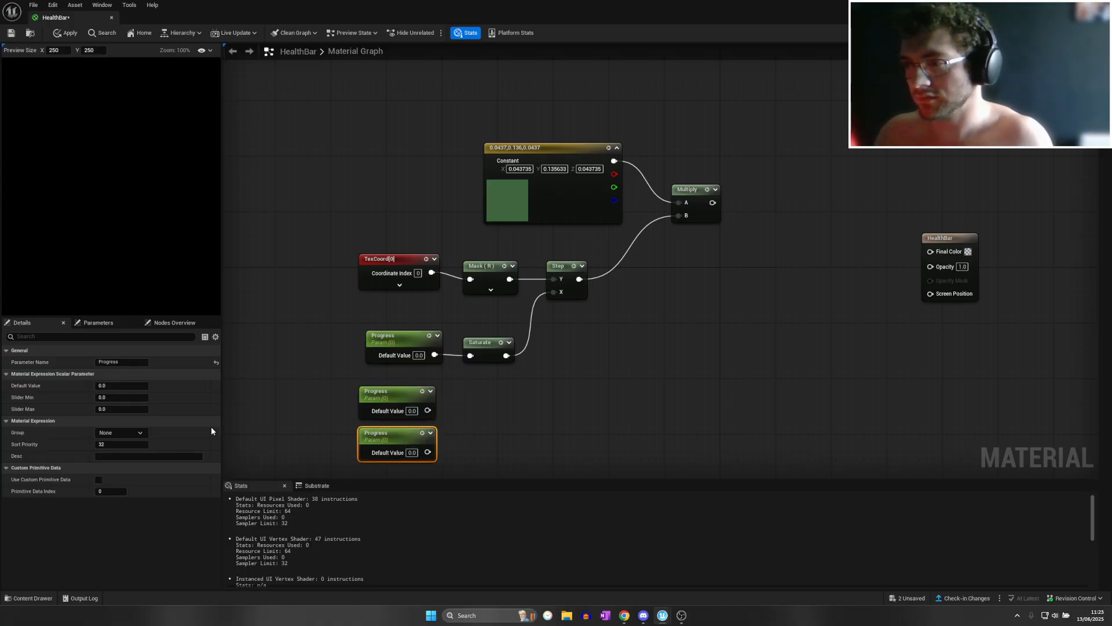
# Rename the upper Progress copy to DeltaProgress
pyautogui.click(394, 398)
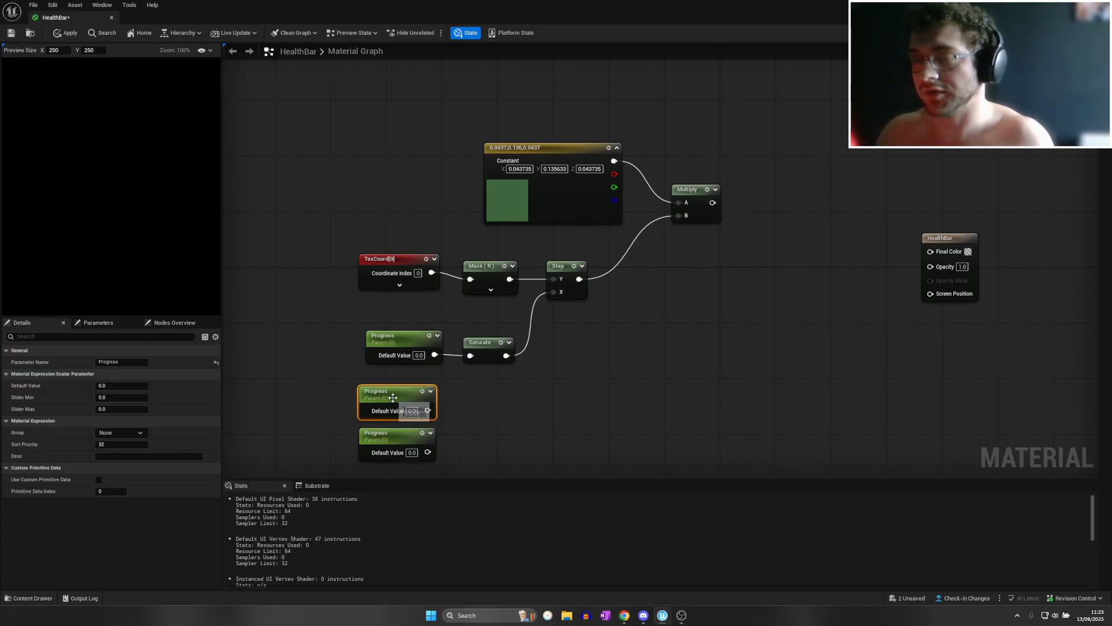
pyautogui.click(121, 362)
pyautogui.write('DeltaProgress')
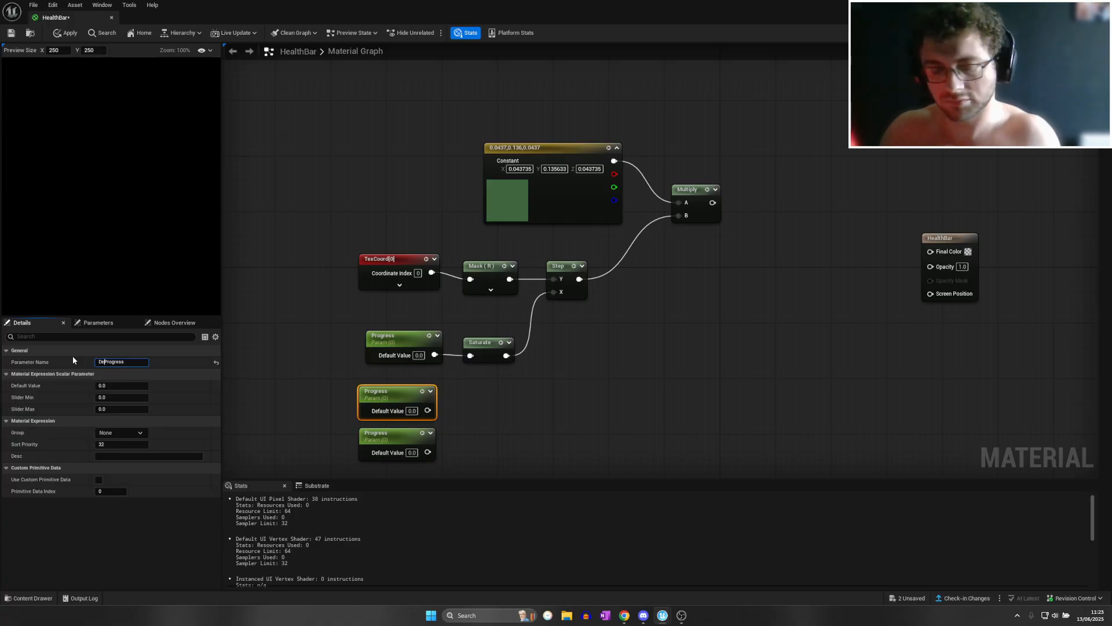
pyautogui.press('Return')
# Rename the lower Progress copy to DeltaFactor
pyautogui.click(382, 437)
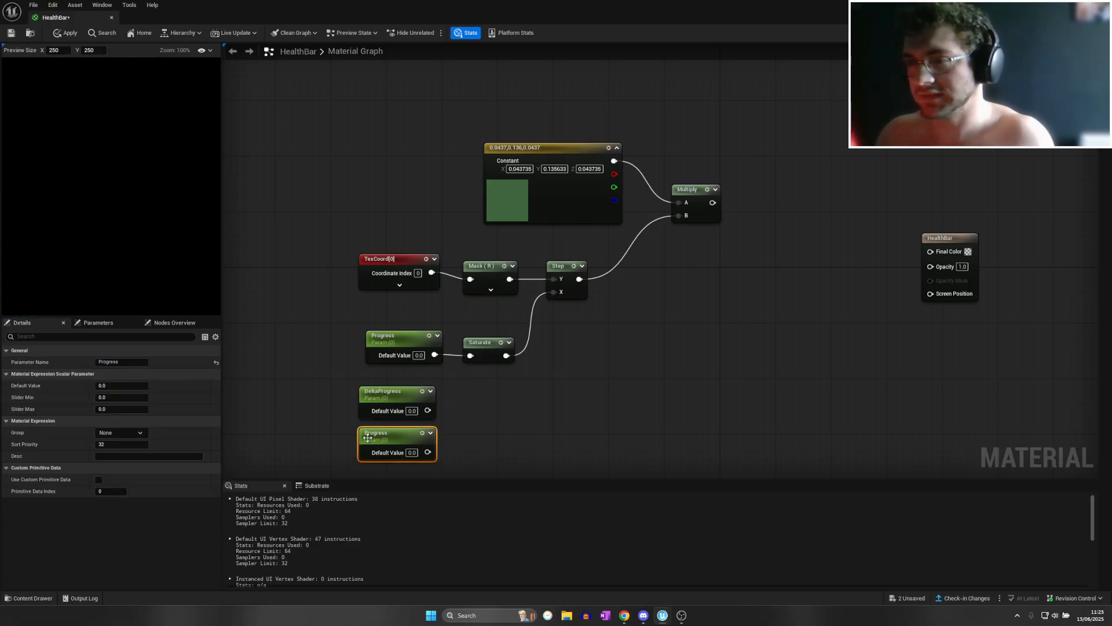
pyautogui.click(121, 362)
pyautogui.write('Del')
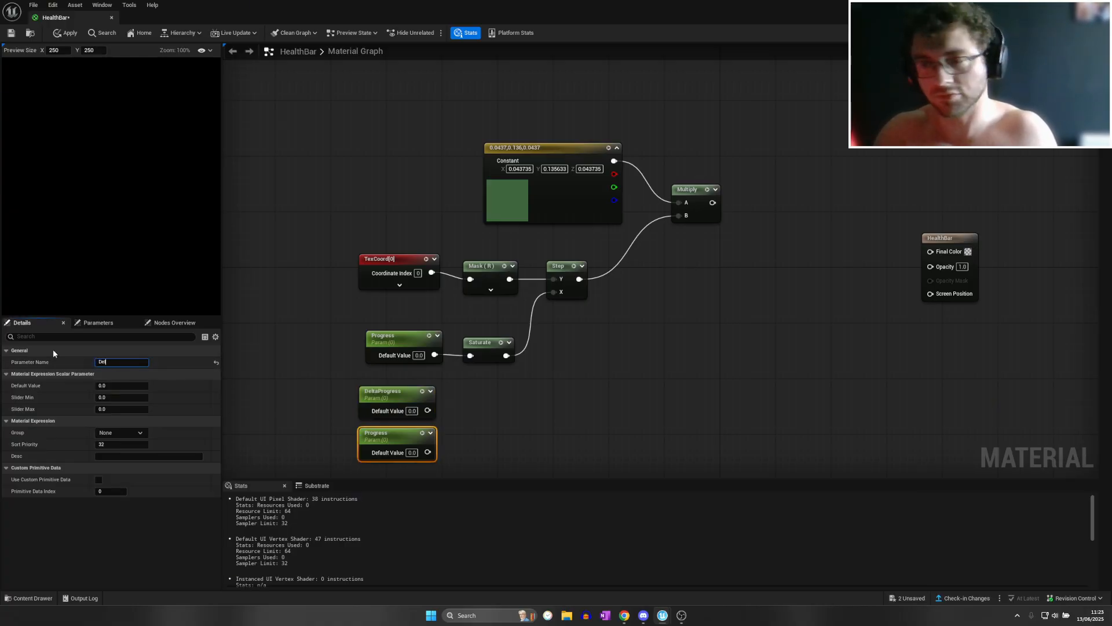
pyautogui.write('taFactor')
pyautogui.press('Return')
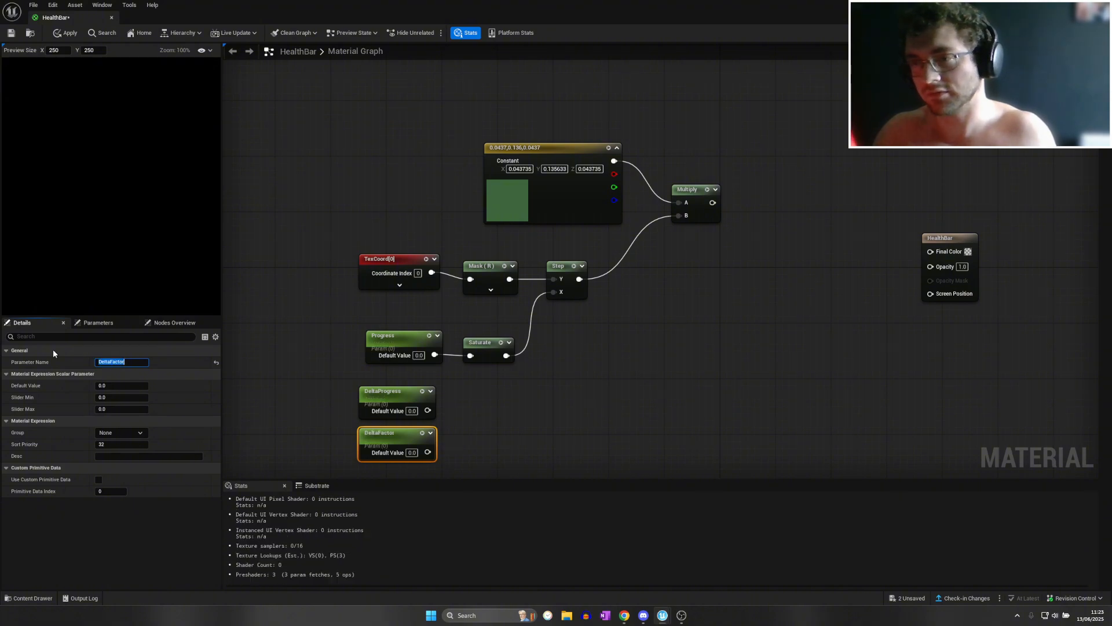
# Set the DeltaFactor parameter's Slider Max to 1 and save the material
pyautogui.click(112, 405)
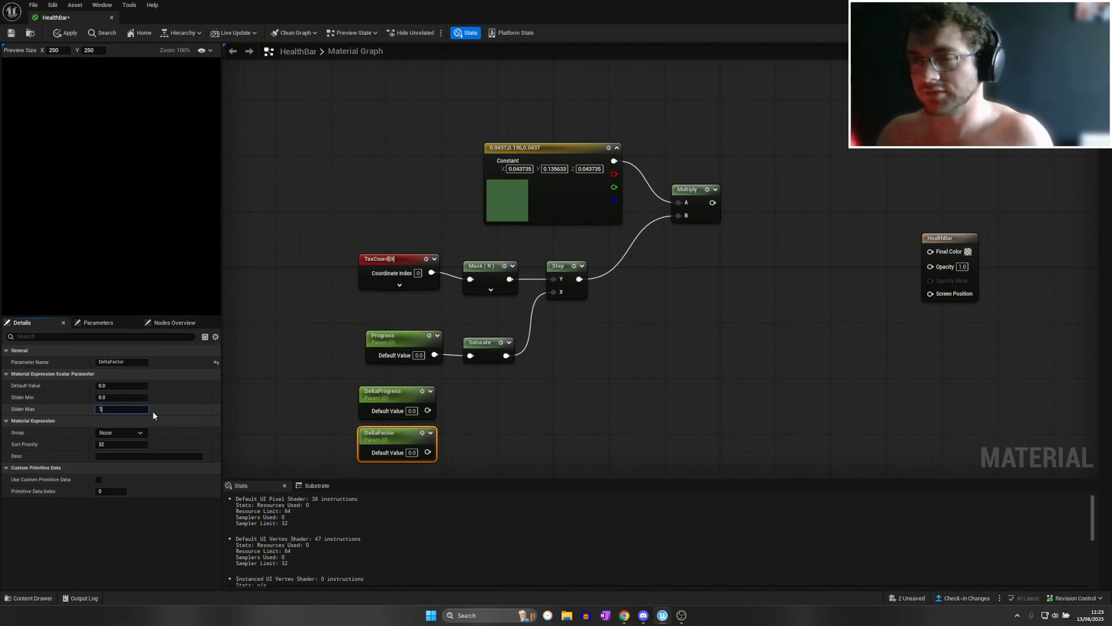
pyautogui.hotkey('ctrl', 's')
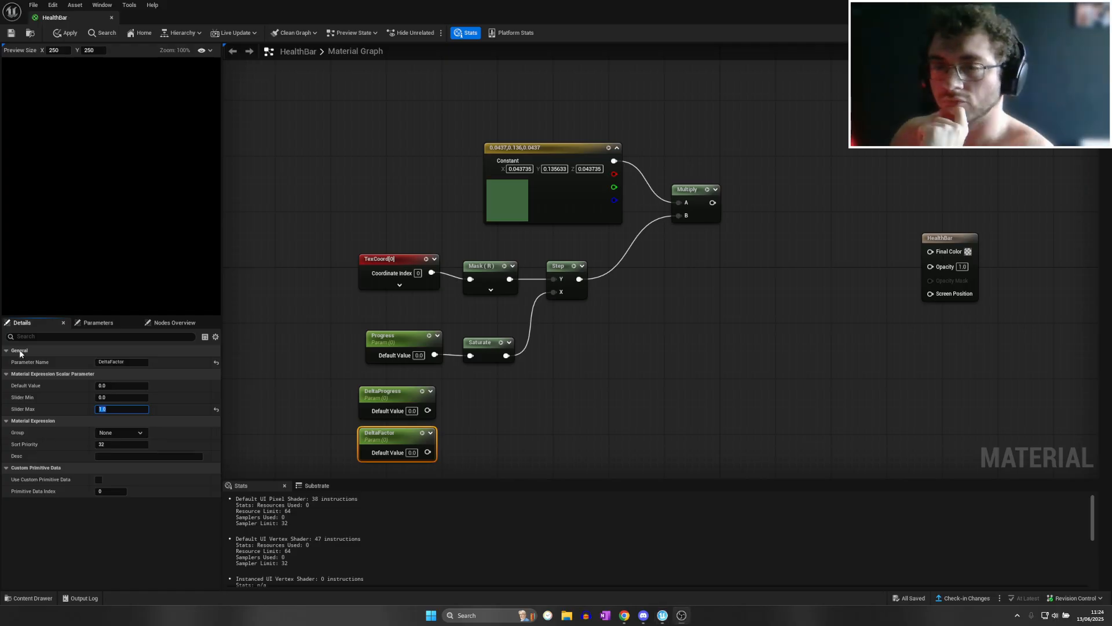
# Add an Abs node beside the DeltaProgress parameter and feed DeltaProgress into it
pyautogui.rightClick(513, 394)
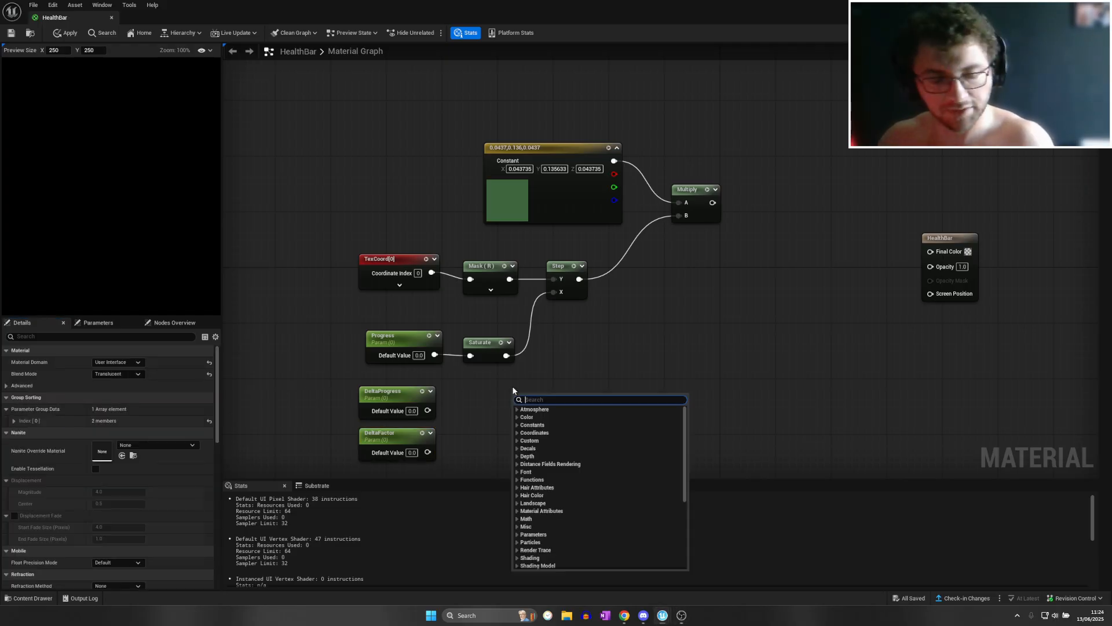
pyautogui.write('abs')
pyautogui.click(544, 428)
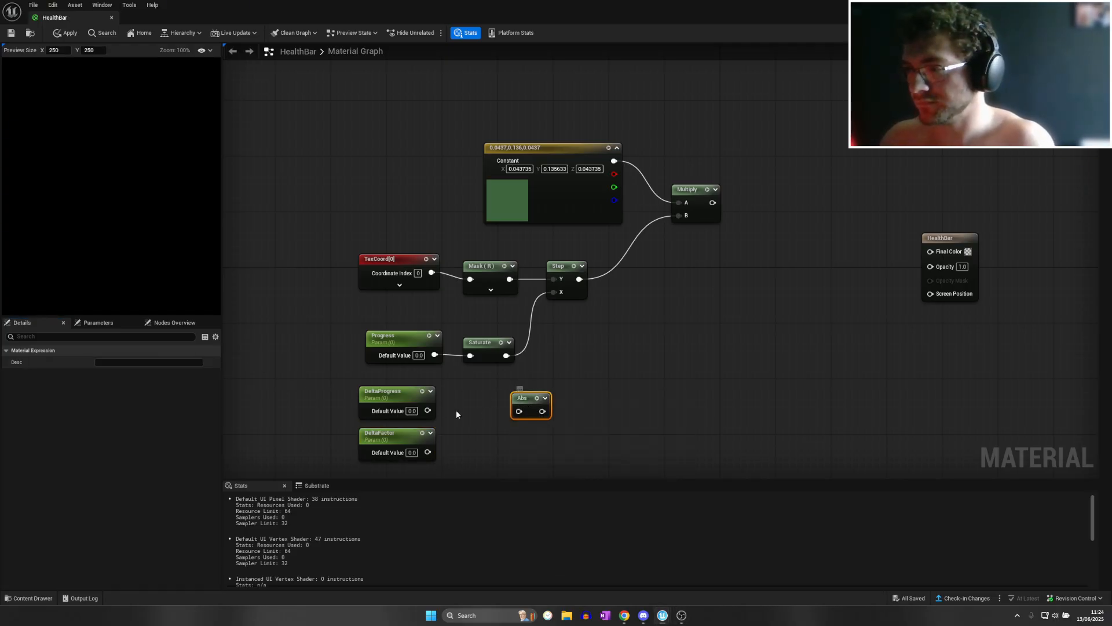
pyautogui.moveTo(427, 410); pyautogui.dragTo(510, 398)
# Create an Add node with the saturated Progress wired to A and the Abs output wired to B
pyautogui.rightClick(546, 379)
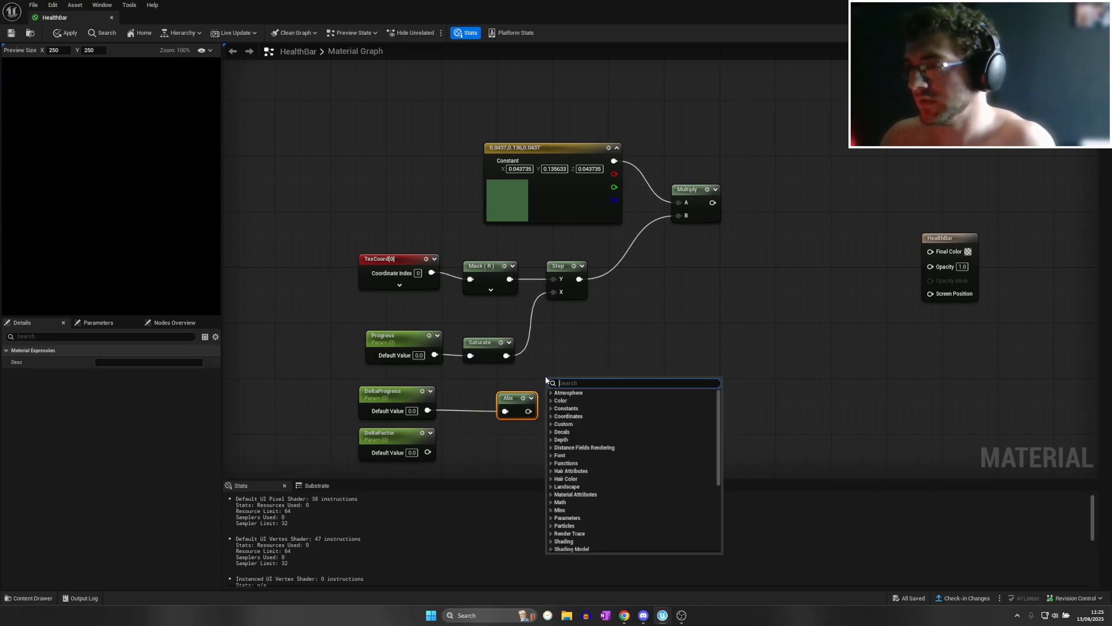
pyautogui.write('add')
pyautogui.press('Return')
pyautogui.moveTo(566, 383); pyautogui.dragTo(573, 368)
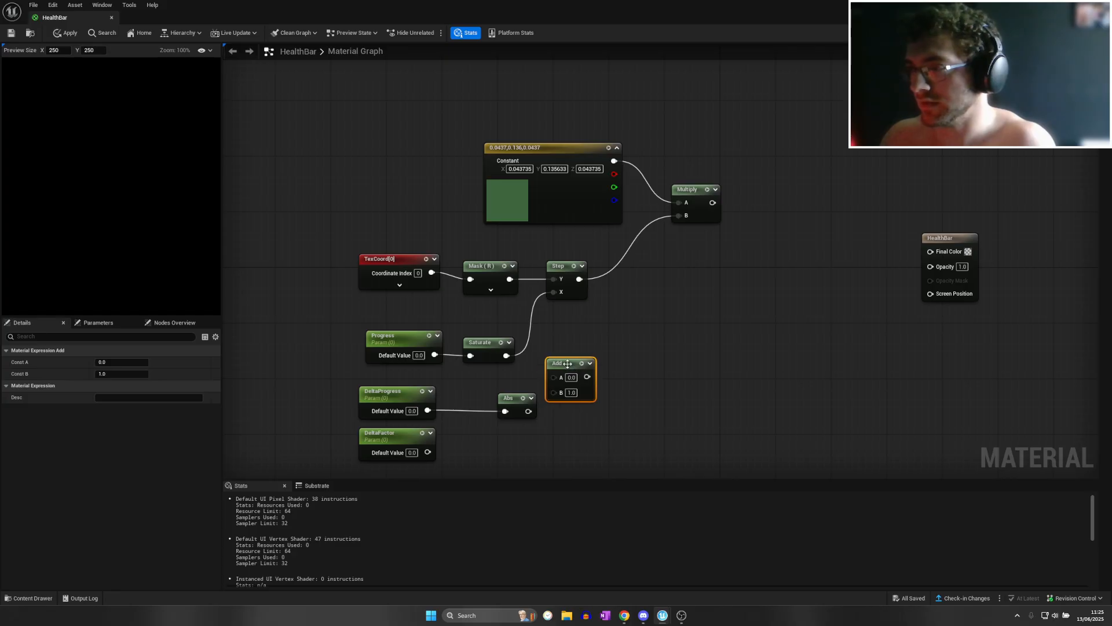
pyautogui.moveTo(506, 356); pyautogui.dragTo(553, 376)
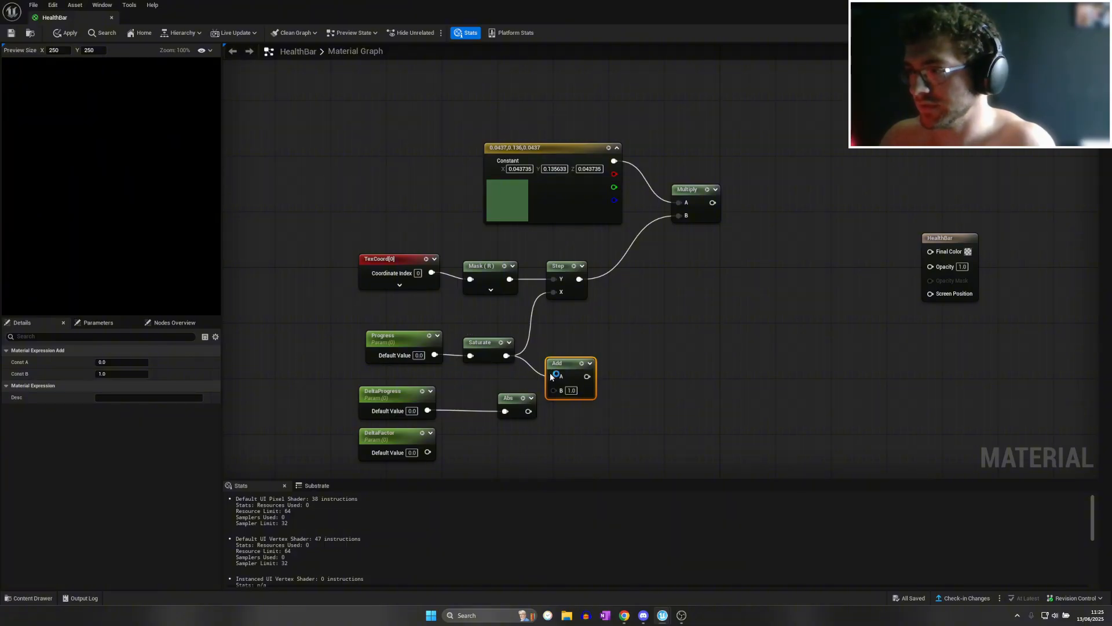
pyautogui.moveTo(519, 398); pyautogui.dragTo(553, 390)
pyautogui.click(494, 449)
# Duplicate the Saturate node, place the copy beside DeltaFactor, and connect DeltaFactor to its input
pyautogui.moveTo(494, 437); pyautogui.dragTo(485, 352, button='right')
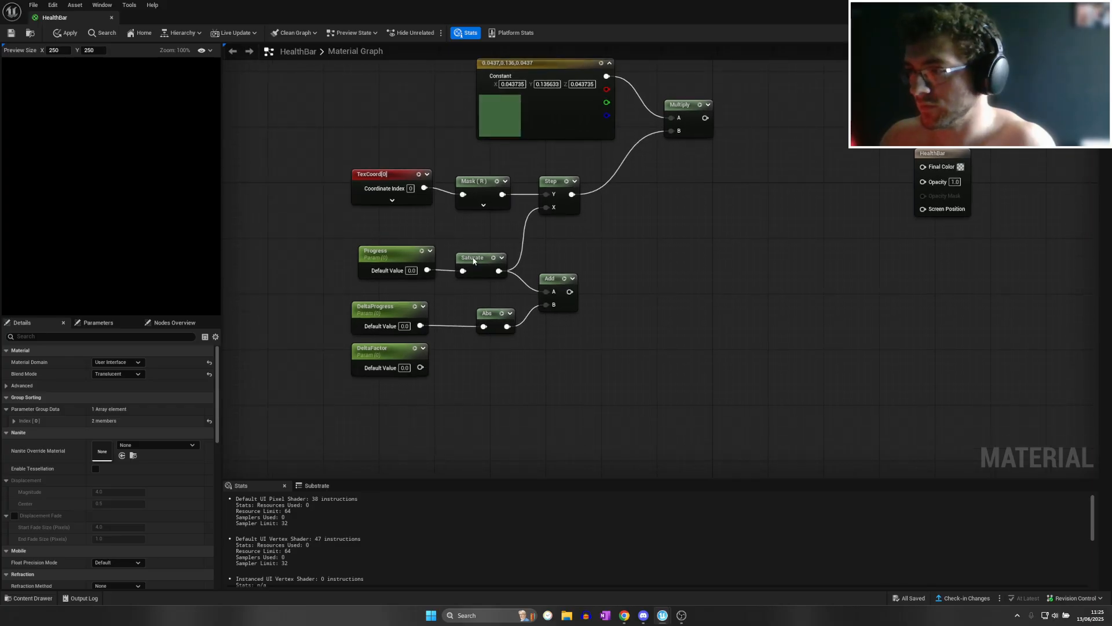
pyautogui.click(475, 258)
pyautogui.hotkey('ctrl', 'd')
pyautogui.moveTo(513, 265); pyautogui.dragTo(491, 358)
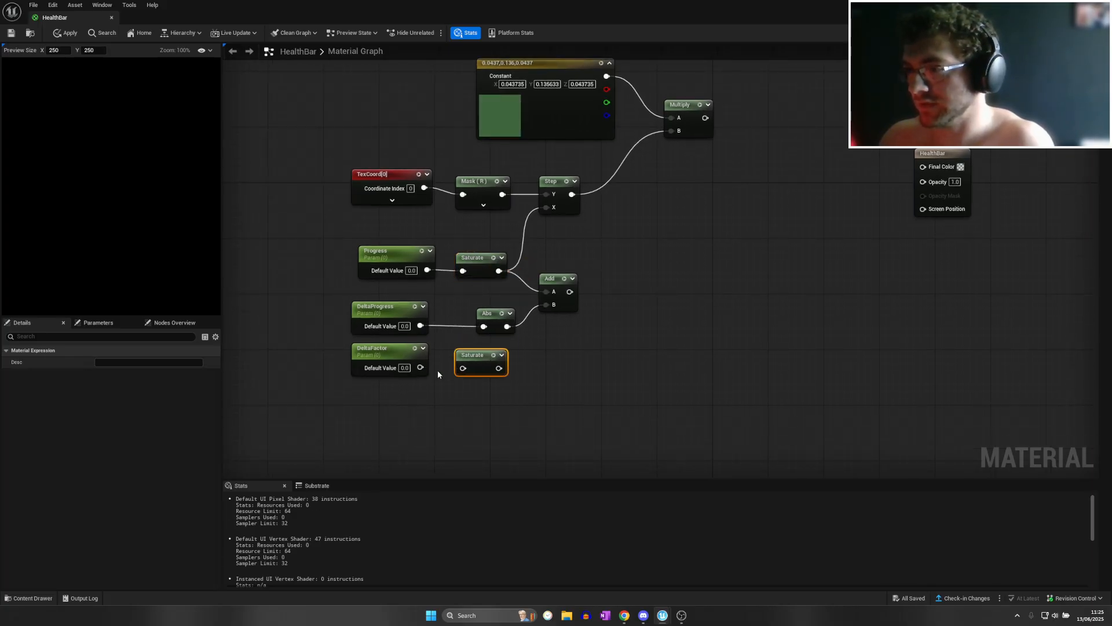
pyautogui.moveTo(420, 367); pyautogui.dragTo(462, 368)
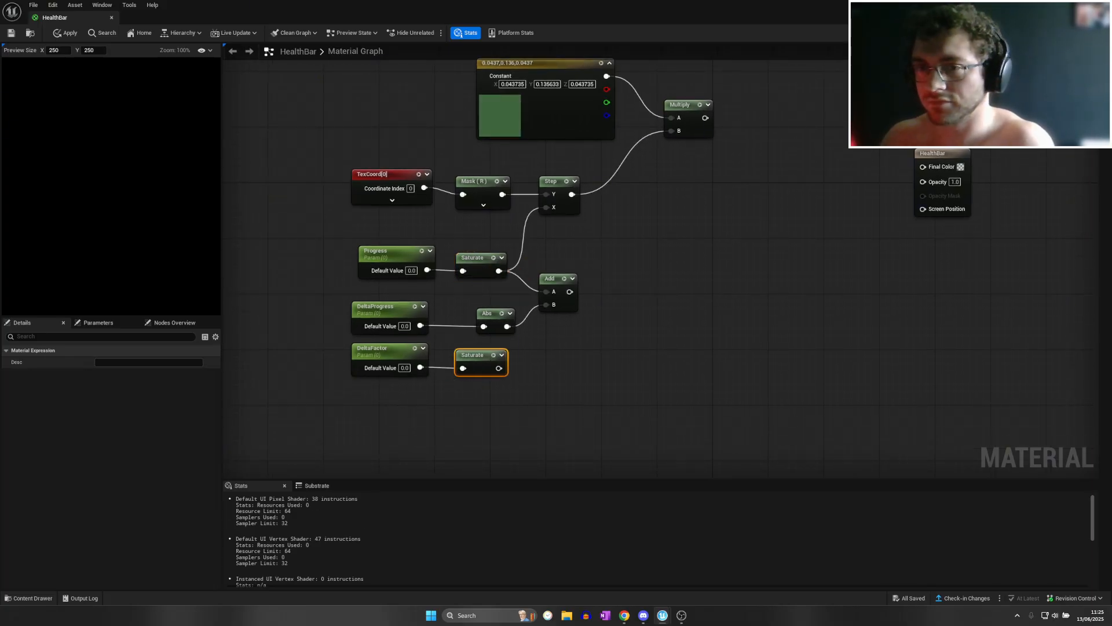
# Add a LinearInterpolate node with saturated Progress into A, the Add output into B, and saturated DeltaFactor into Alpha
pyautogui.click(621, 318)
pyautogui.rightClick(620, 318)
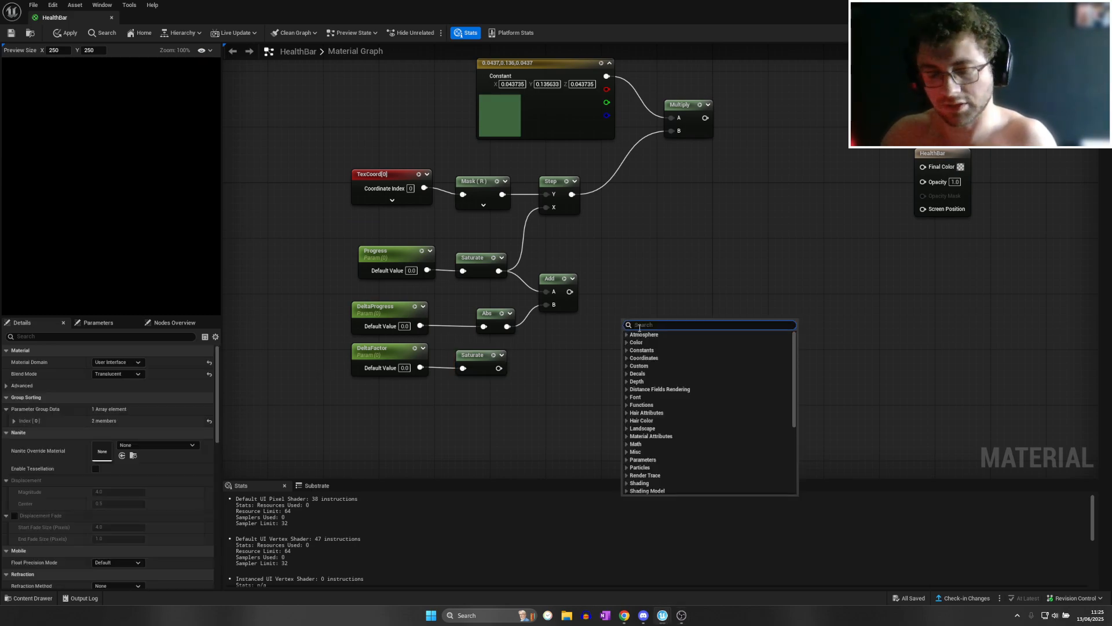
pyautogui.write('lerp')
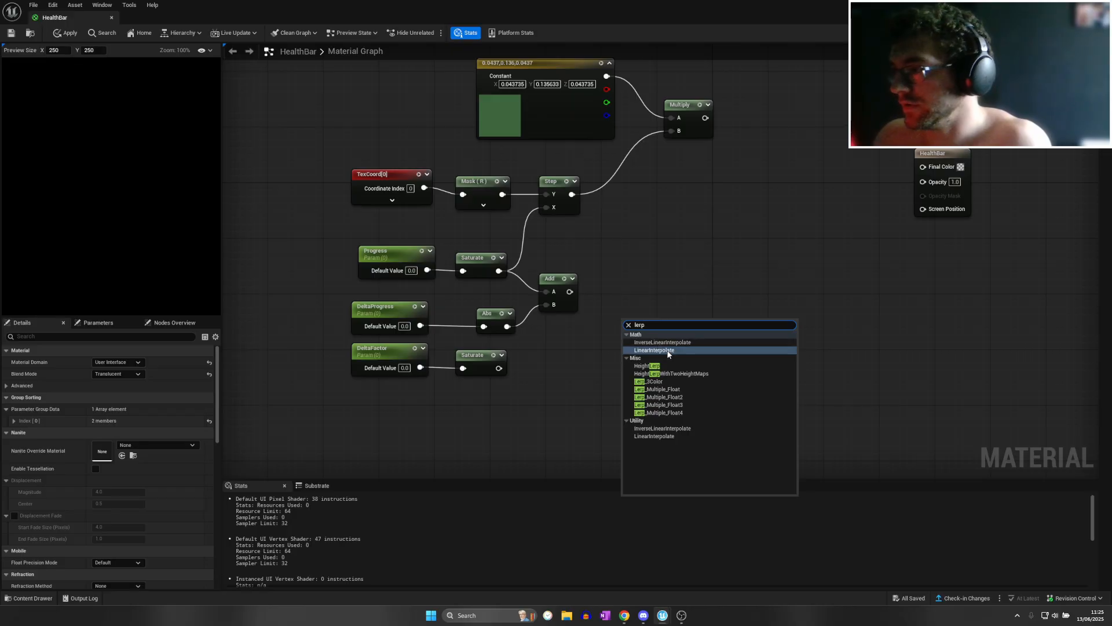
pyautogui.press('Return')
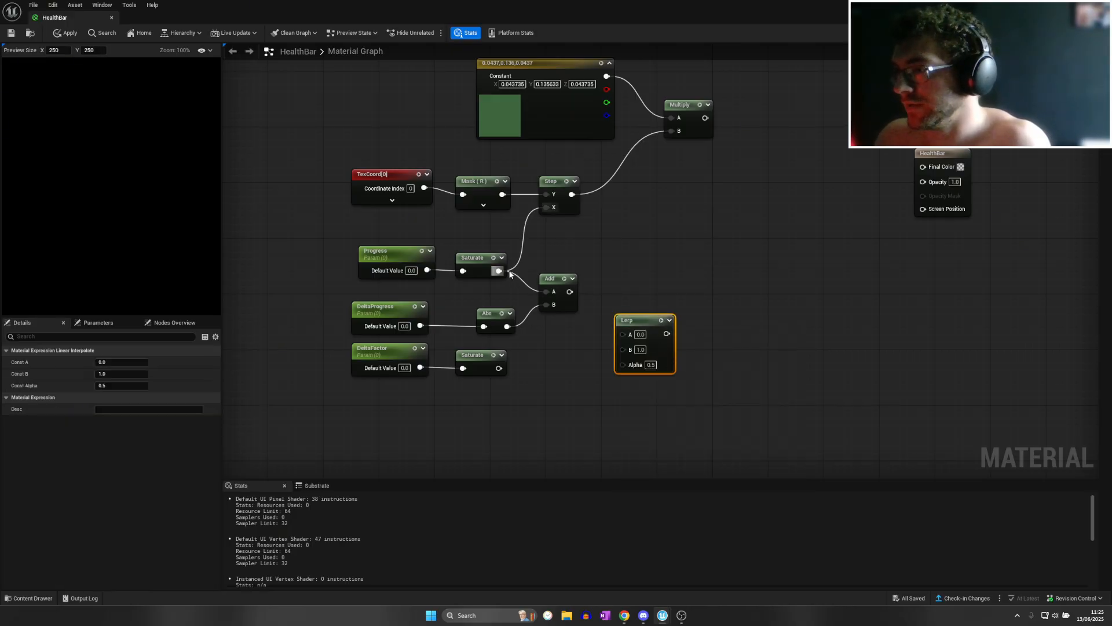
pyautogui.moveTo(510, 274); pyautogui.dragTo(546, 291)
pyautogui.moveTo(569, 291); pyautogui.dragTo(673, 280)
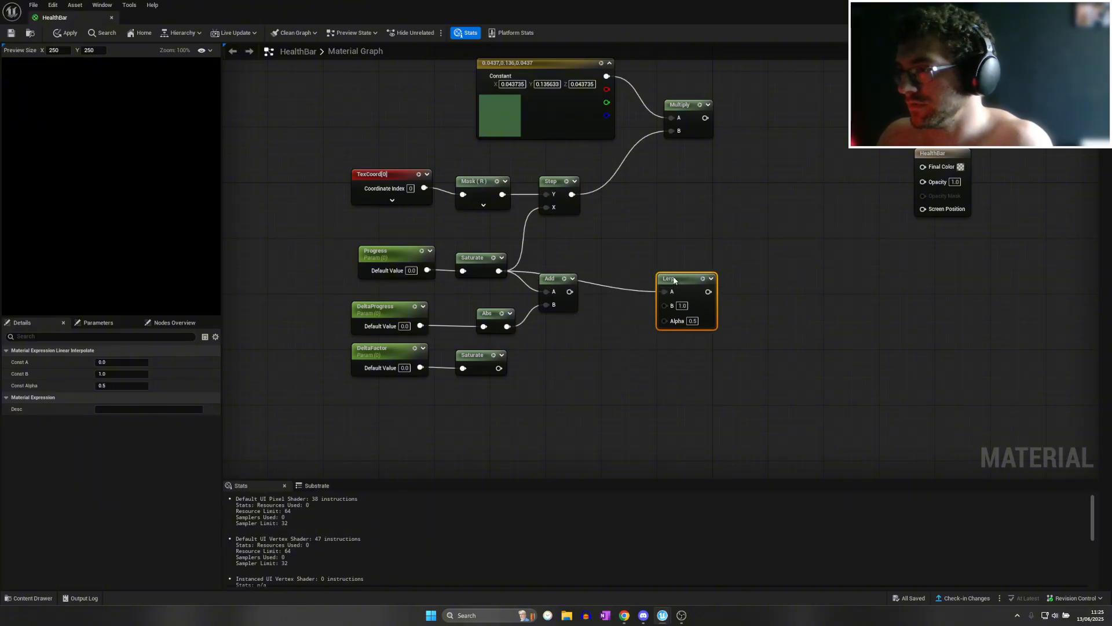
pyautogui.moveTo(570, 292); pyautogui.dragTo(664, 304)
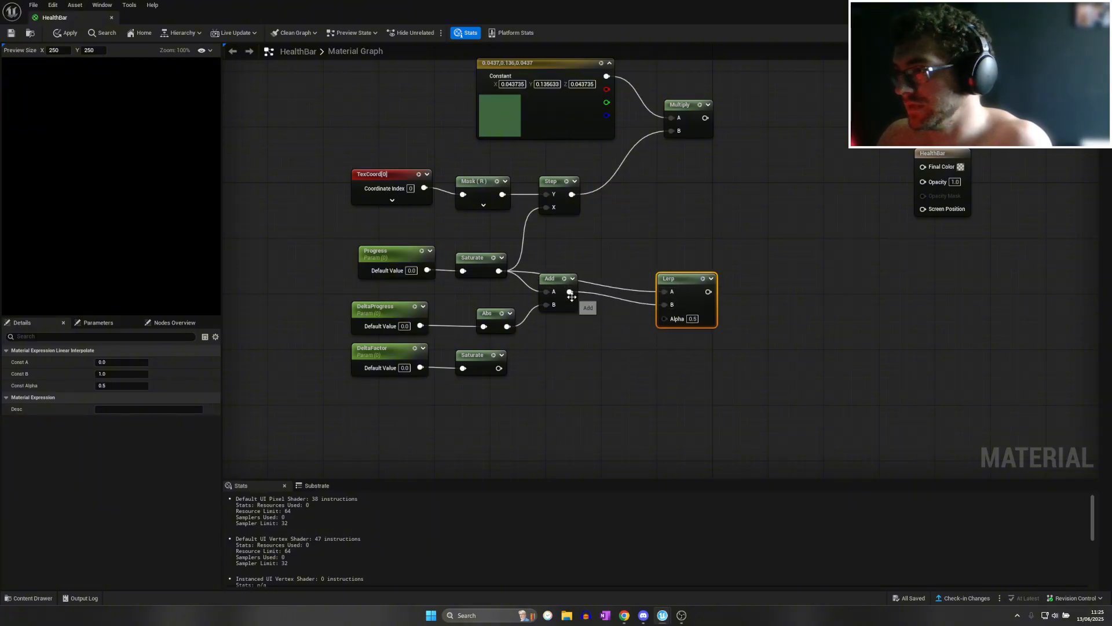
pyautogui.moveTo(499, 368); pyautogui.dragTo(665, 318)
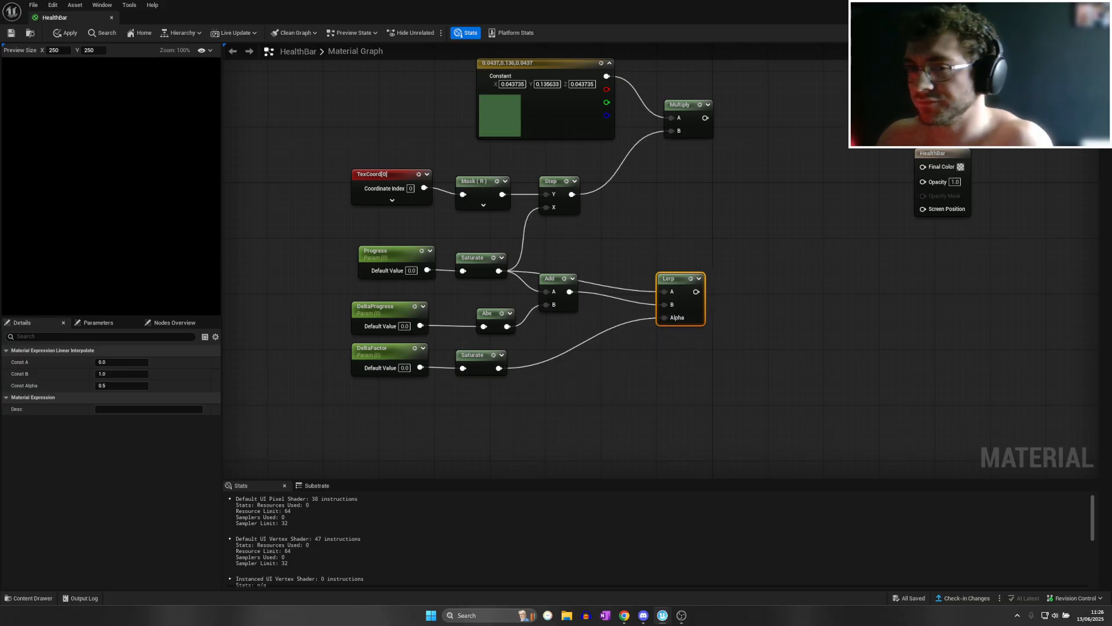
# Copy the green constant, TexCoord, Mask, Step and Multiply nodes and place the copies below the parameter nodes
pyautogui.moveTo(322, 81); pyautogui.dragTo(382, 210, button='right')
pyautogui.moveTo(384, 169); pyautogui.dragTo(767, 325)
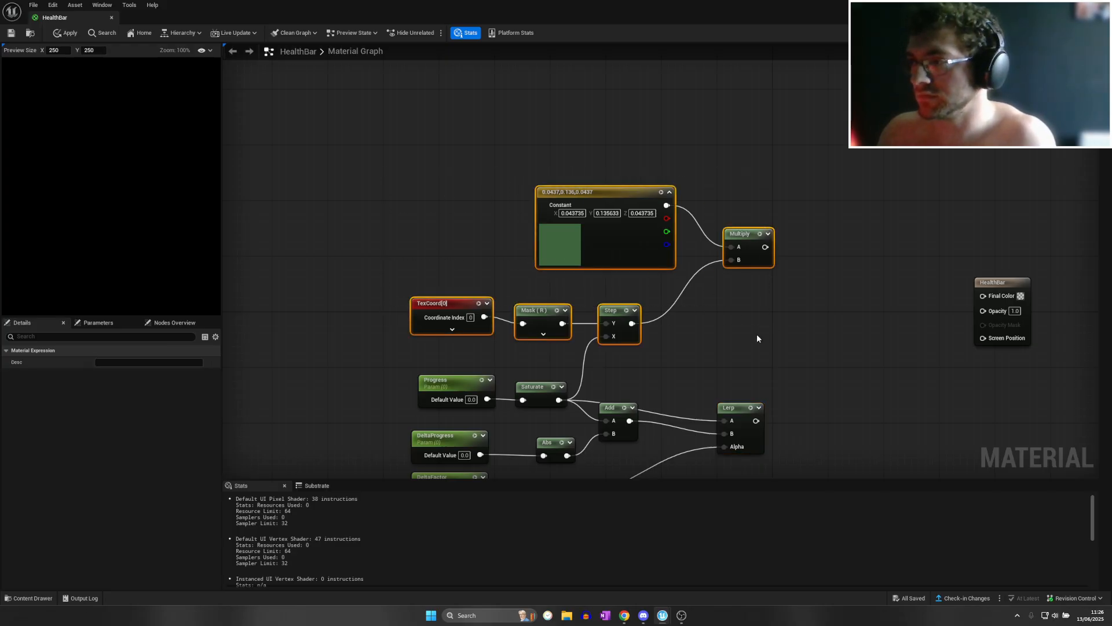
pyautogui.moveTo(757, 334); pyautogui.dragTo(697, 113, button='right')
pyautogui.hotkey('ctrl', 'v')
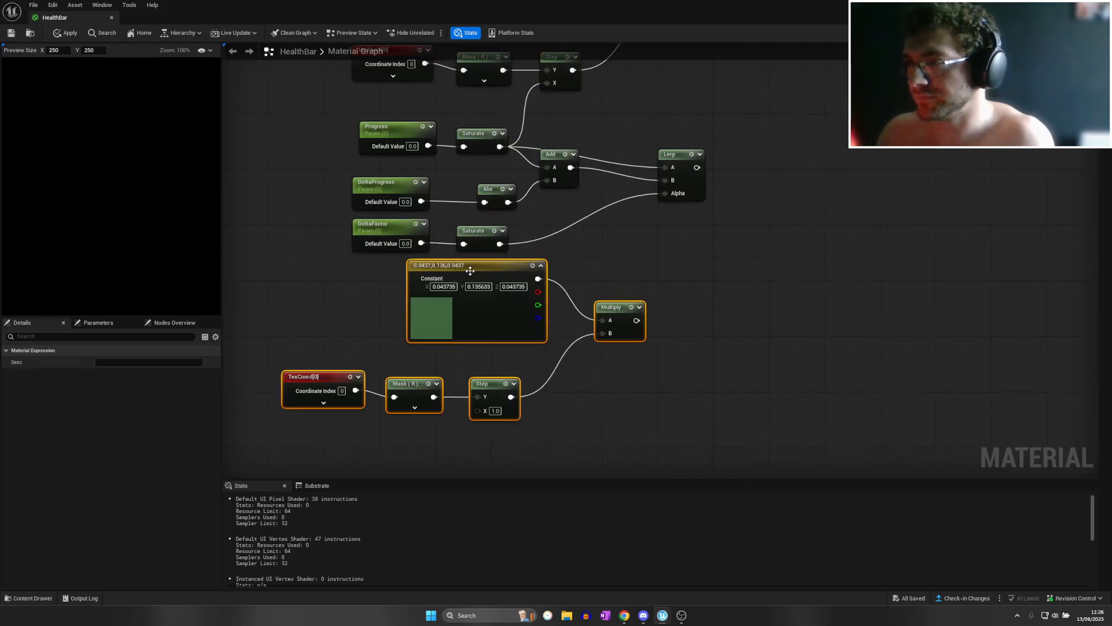
pyautogui.moveTo(634, 307); pyautogui.dragTo(628, 342)
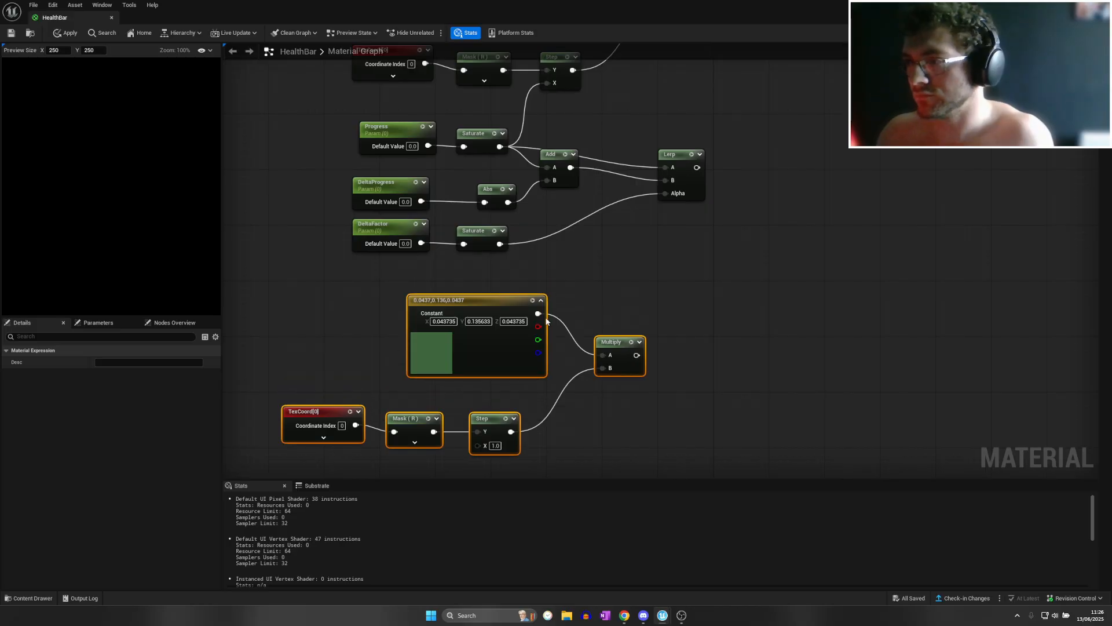
# Change the copied constant's colour to orange-red by setting its red channel to 1.0
pyautogui.click(444, 333)
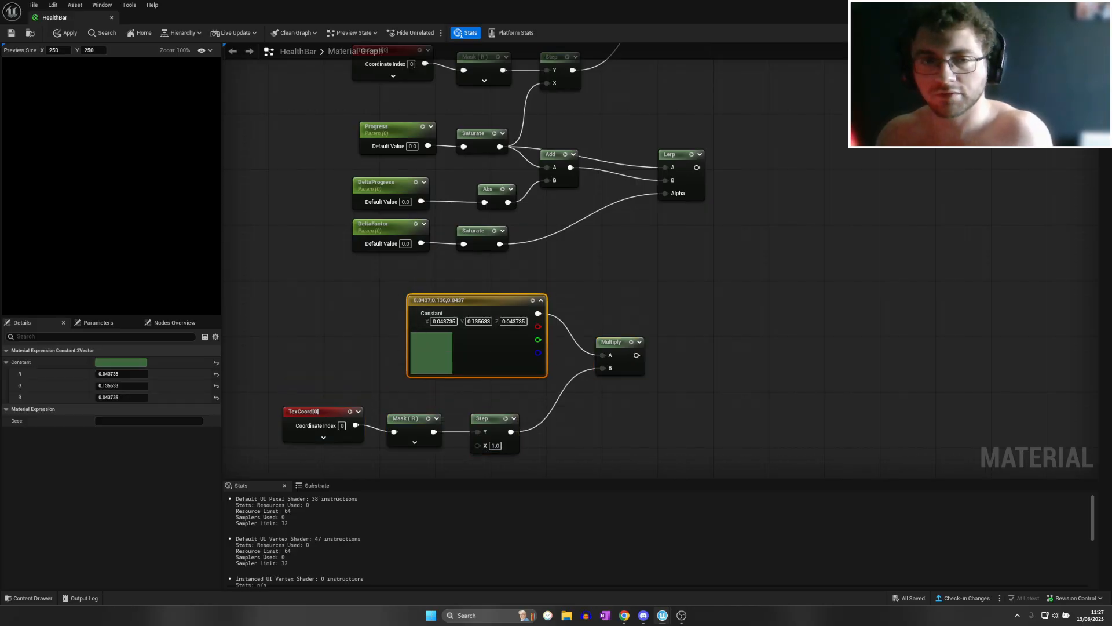
pyautogui.click(140, 361)
pyautogui.moveTo(164, 475); pyautogui.dragTo(216, 473)
pyautogui.moveTo(284, 367); pyautogui.dragTo(277, 256)
pyautogui.click(271, 464)
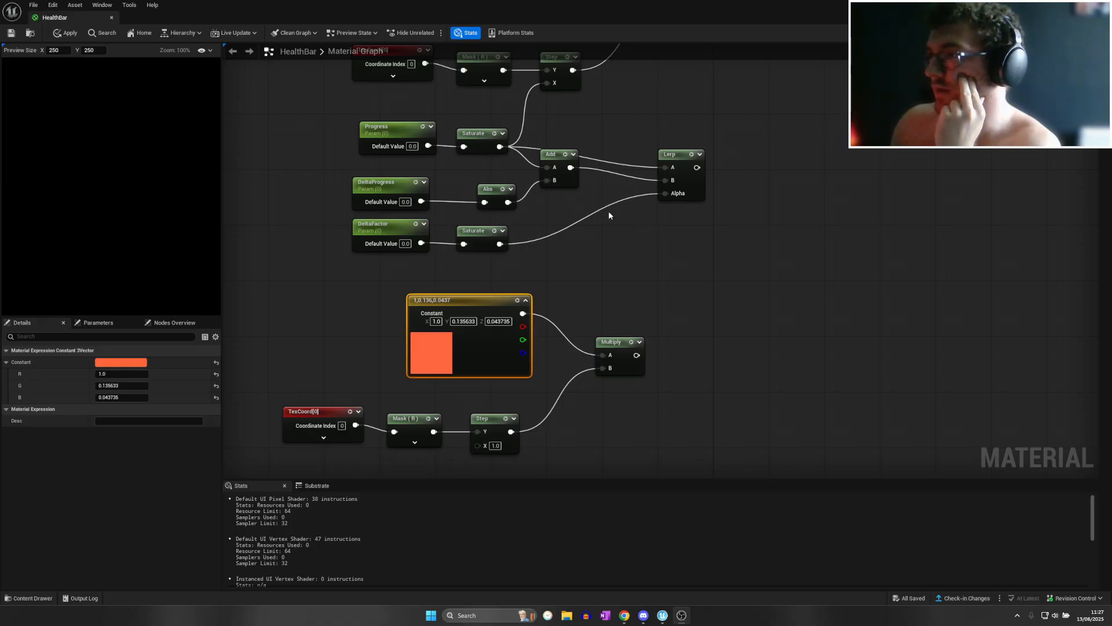
# Connect the Lerp output to the X input of the copied Step node
pyautogui.moveTo(609, 210)
pyautogui.mouseDown(button='right')
pyautogui.moveTo(573, 254)
pyautogui.moveTo(538, 277)
pyautogui.moveTo(581, 225)
pyautogui.moveTo(495, 306)
pyautogui.mouseUp(button='right')
pyautogui.scroll(-1, 573, 254)
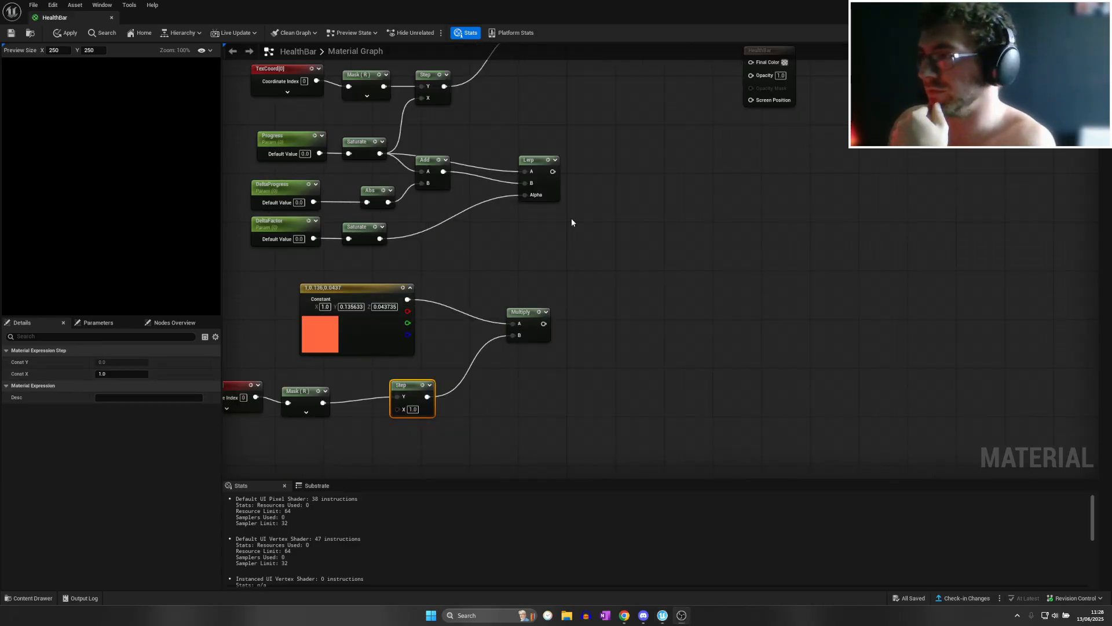
pyautogui.moveTo(553, 172); pyautogui.dragTo(402, 409)
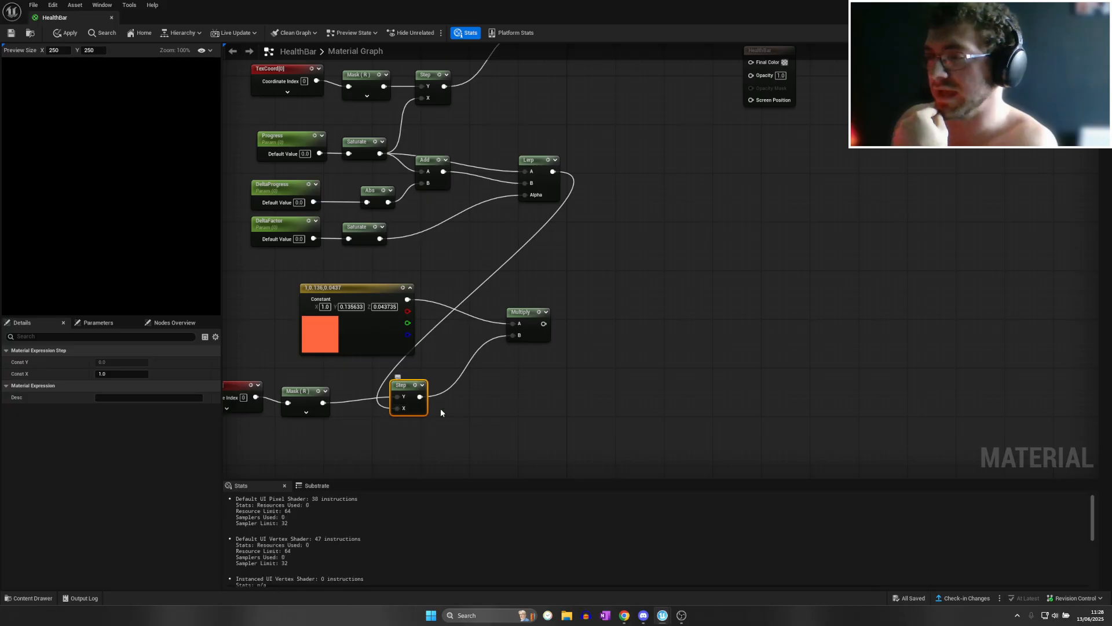
# Move both Multiply nodes past the Lerp node, stacking the green constant's Multiply above the orange one's
pyautogui.moveTo(317, 256); pyautogui.dragTo(441, 248, button='right')
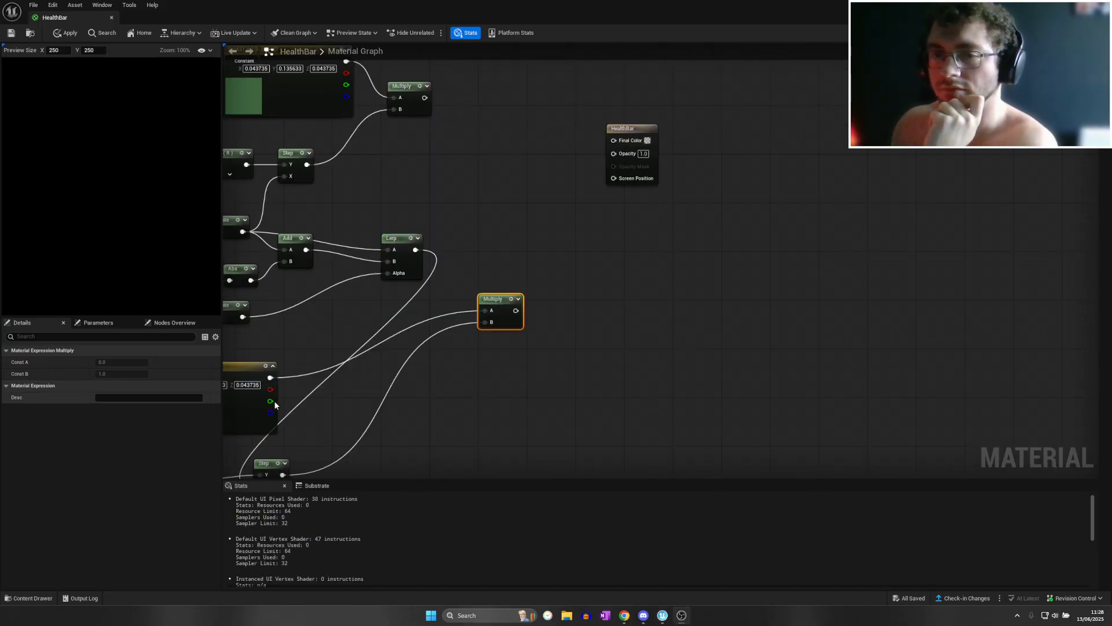
pyautogui.moveTo(361, 378); pyautogui.dragTo(462, 352, button='right')
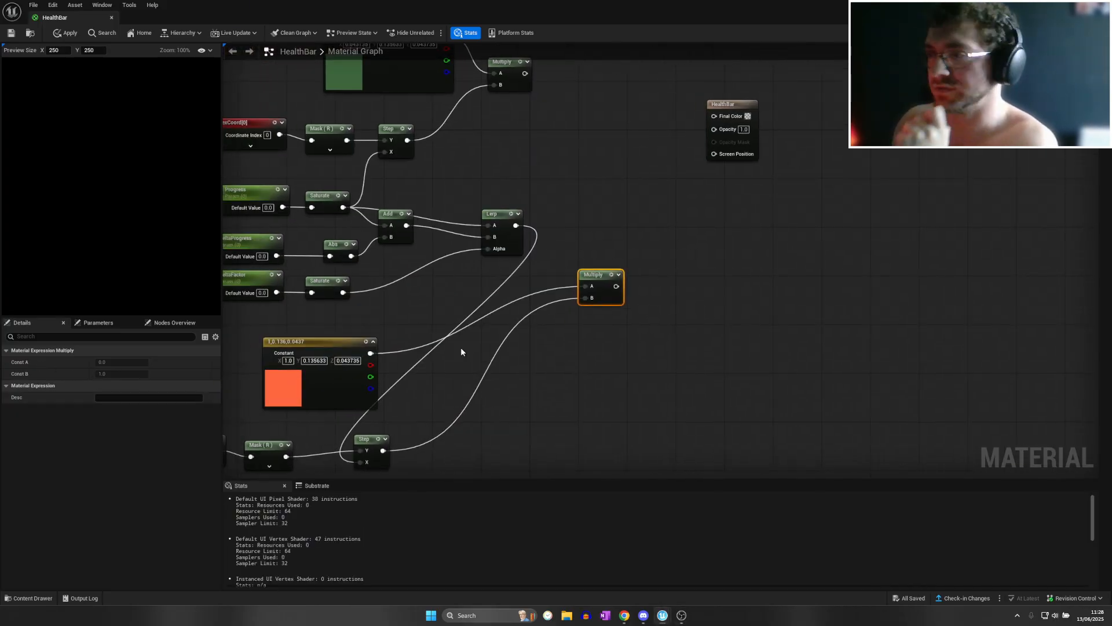
pyautogui.moveTo(517, 100); pyautogui.dragTo(488, 176, button='right')
pyautogui.moveTo(476, 144); pyautogui.dragTo(579, 276)
pyautogui.moveTo(606, 223); pyautogui.dragTo(551, 224, button='right')
# Add an InverseLinearInterpolate node and position it just beyond the upper Multiply node
pyautogui.click(577, 227)
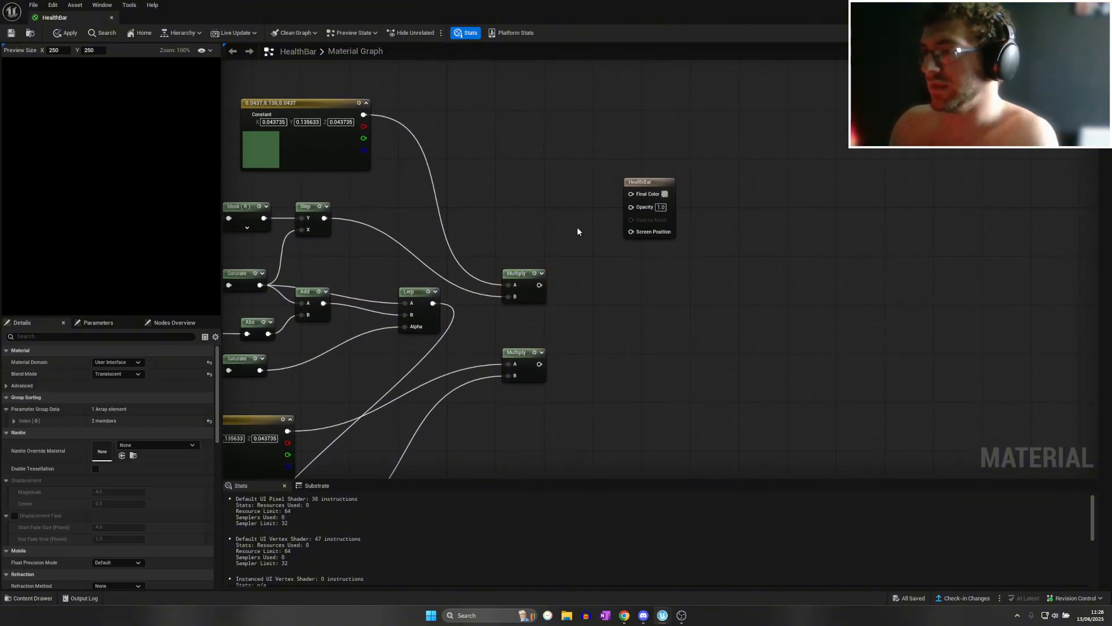
pyautogui.rightClick(583, 232)
pyautogui.write('lerp')
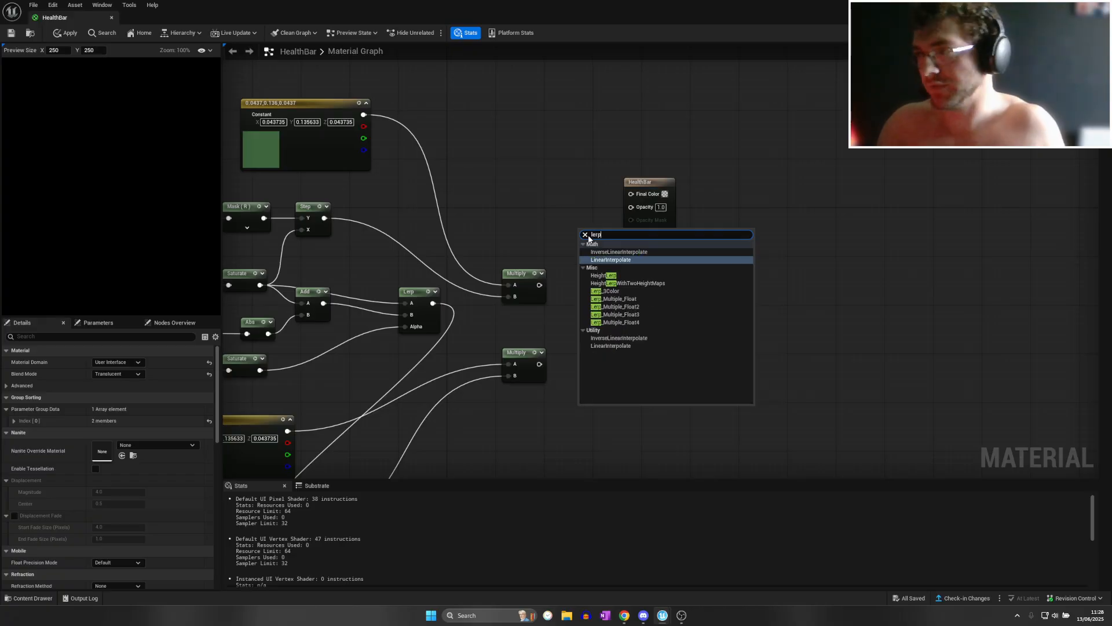
pyautogui.click(629, 254)
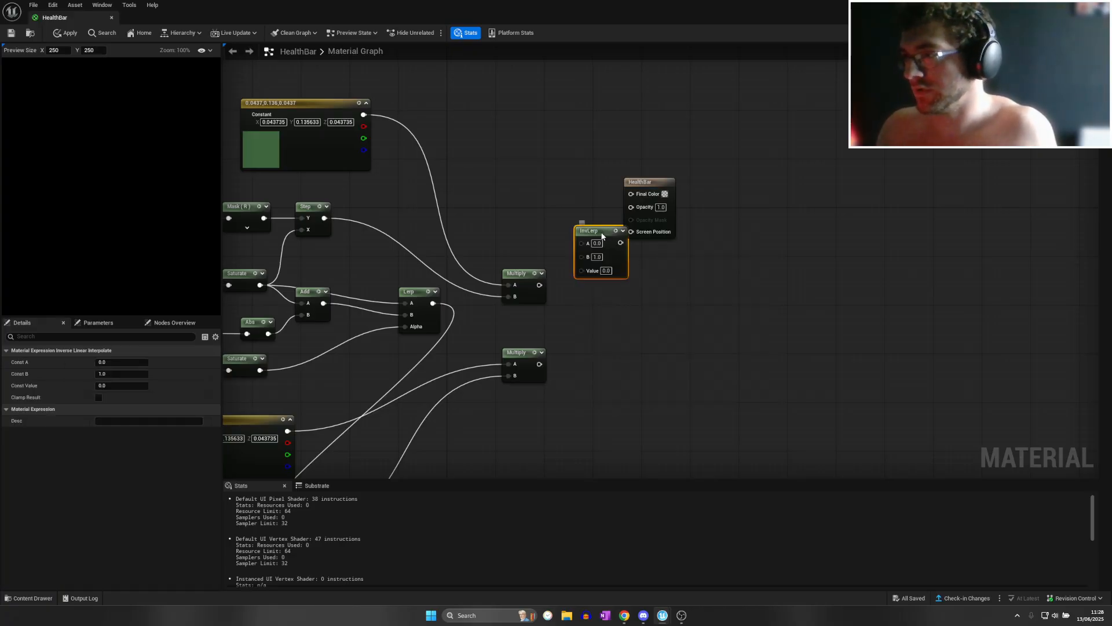
pyautogui.moveTo(602, 234); pyautogui.dragTo(609, 271)
# Wire the upper Multiply to InvLerp's A, the lower Multiply to B, and the upper Step output to Value
pyautogui.moveTo(539, 285); pyautogui.dragTo(588, 279)
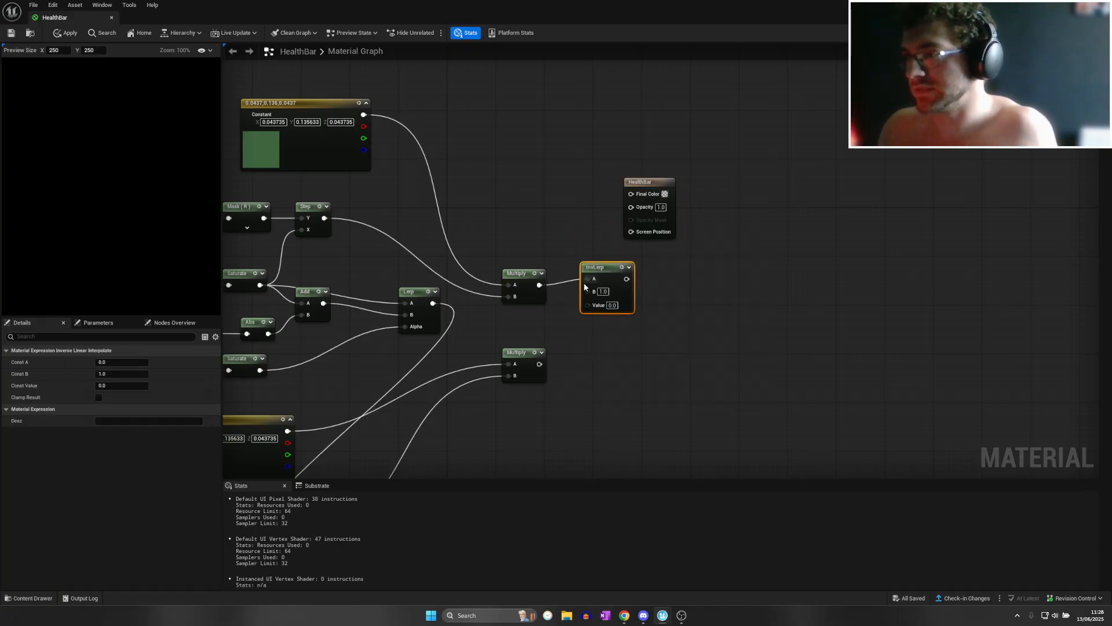
pyautogui.moveTo(539, 365); pyautogui.dragTo(588, 291)
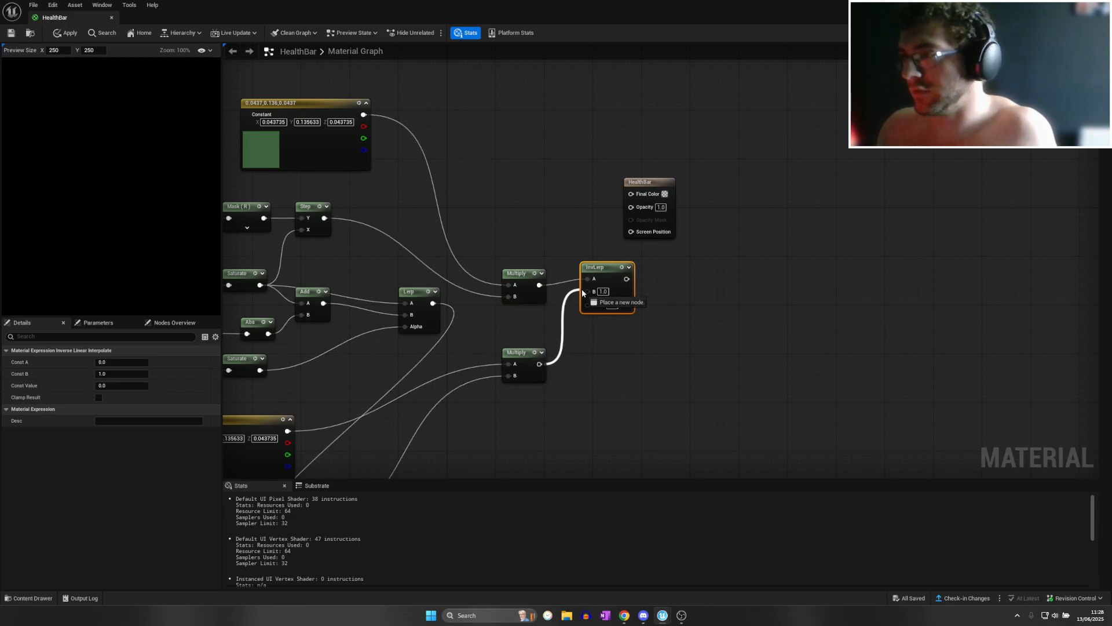
pyautogui.moveTo(556, 312); pyautogui.dragTo(623, 313, button='right')
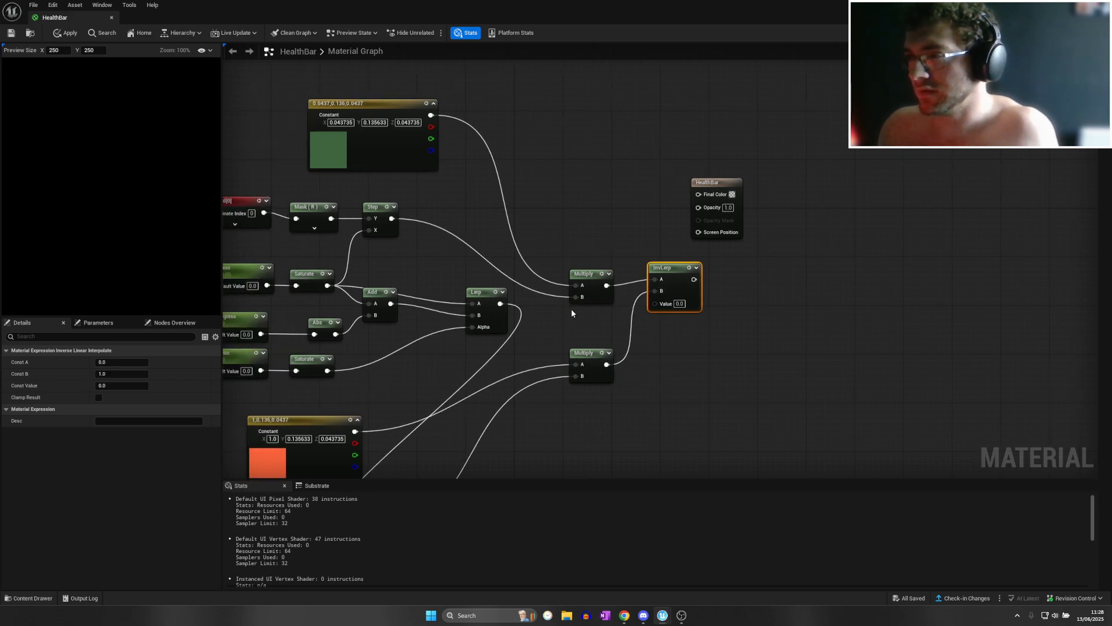
pyautogui.moveTo(393, 220); pyautogui.dragTo(657, 304)
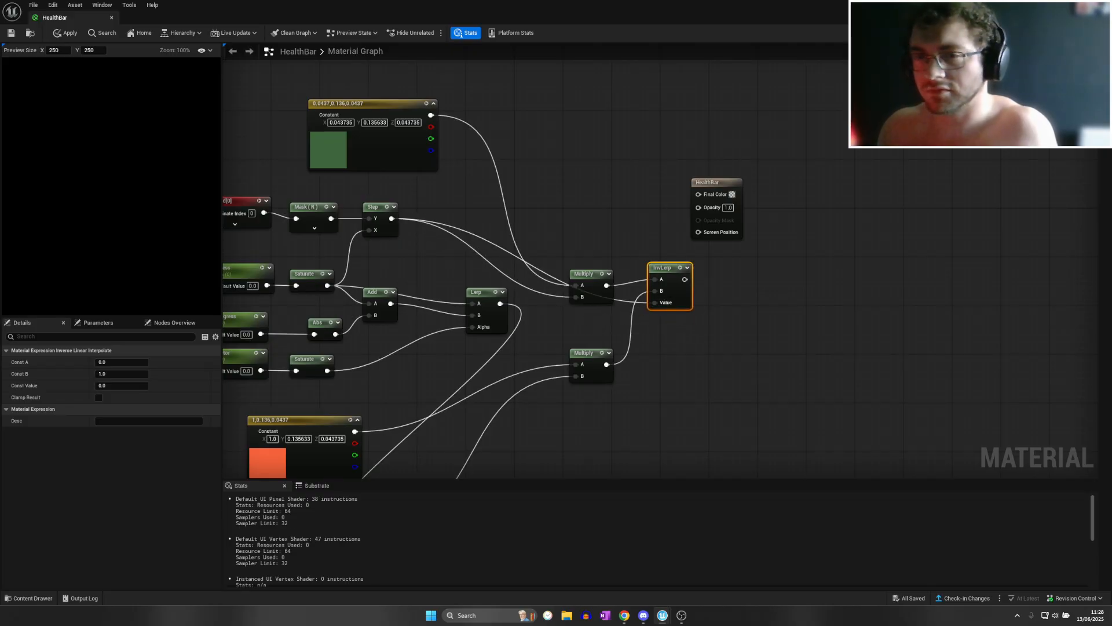
# Move the HealthBar output node down beside the InvLerp node, clear of the other nodes
pyautogui.moveTo(677, 396); pyautogui.dragTo(551, 366, button='right')
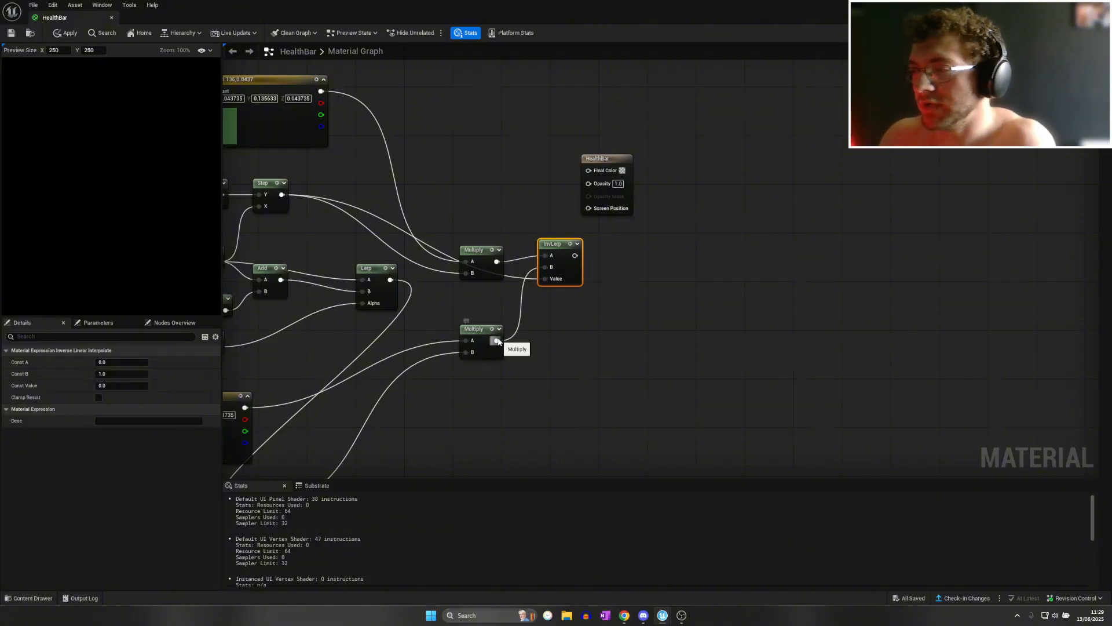
pyautogui.click(511, 230)
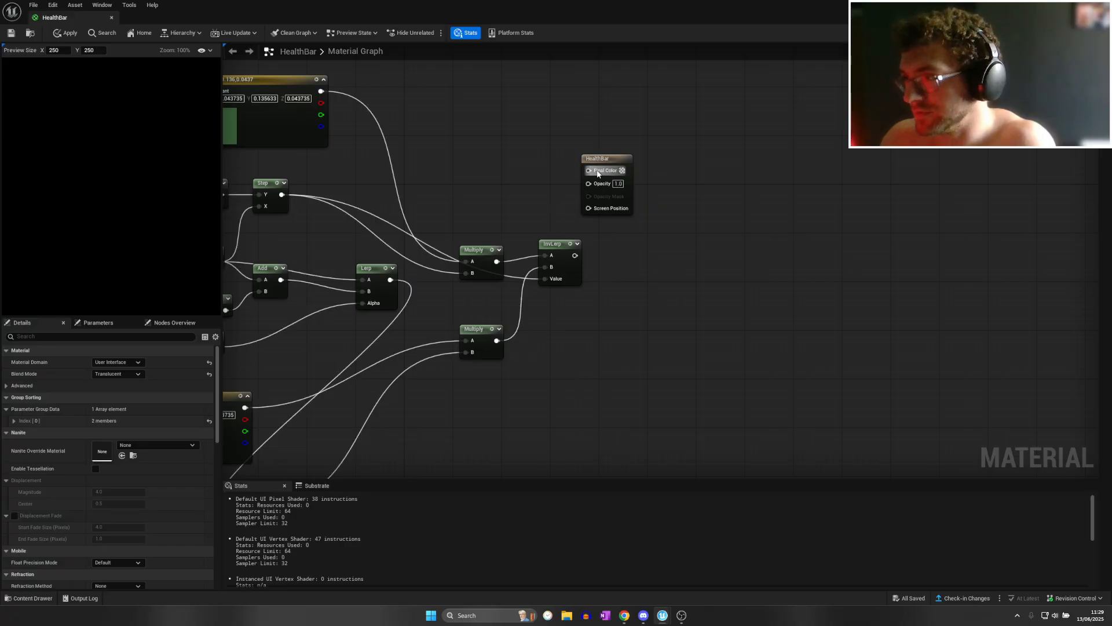
pyautogui.moveTo(599, 153); pyautogui.dragTo(667, 233)
pyautogui.click(547, 329)
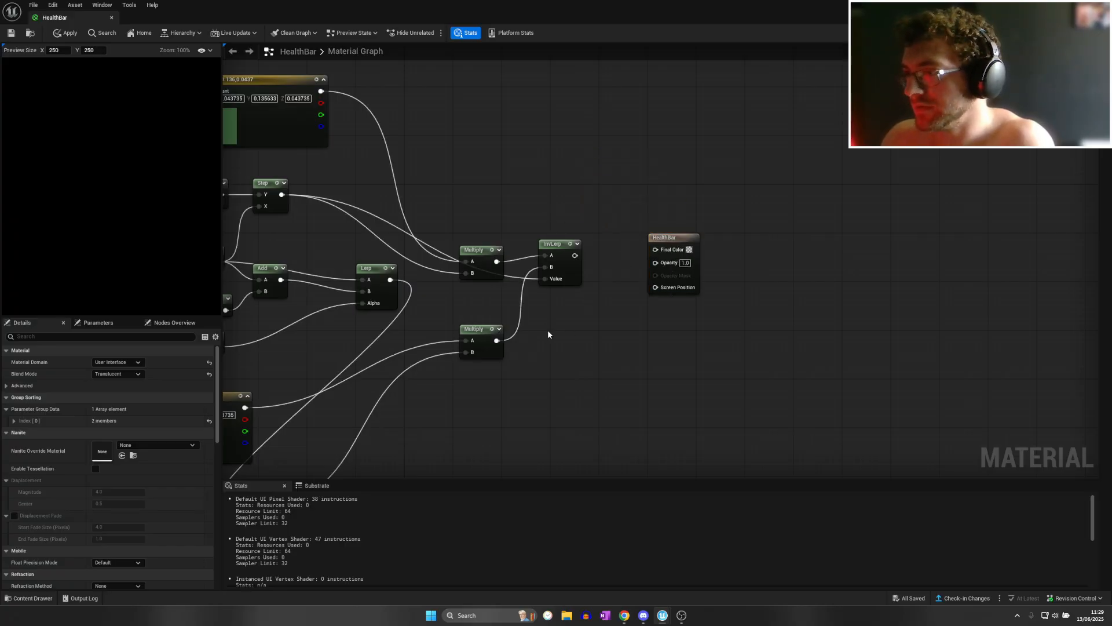
# Swap the InvLerp inputs so the lower Multiply feeds A and the upper Multiply feeds B
pyautogui.moveTo(537, 336); pyautogui.dragTo(515, 347, button='right')
pyautogui.moveTo(473, 352); pyautogui.dragTo(521, 278)
pyautogui.moveTo(562, 324); pyautogui.dragTo(569, 326, button='right')
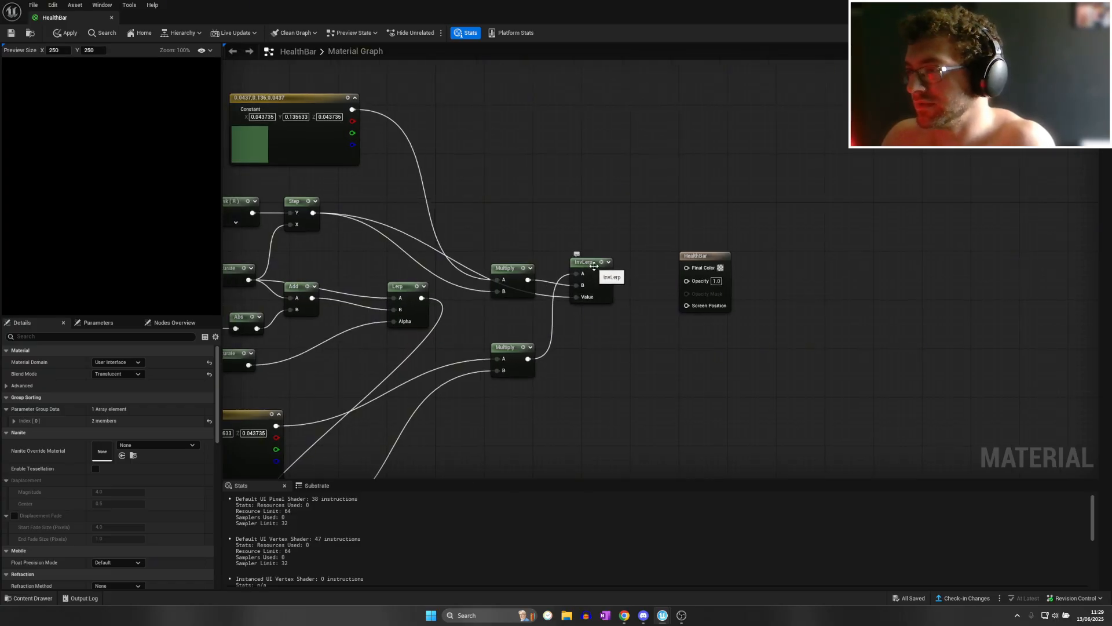
pyautogui.moveTo(621, 292); pyautogui.dragTo(623, 266, button='right')
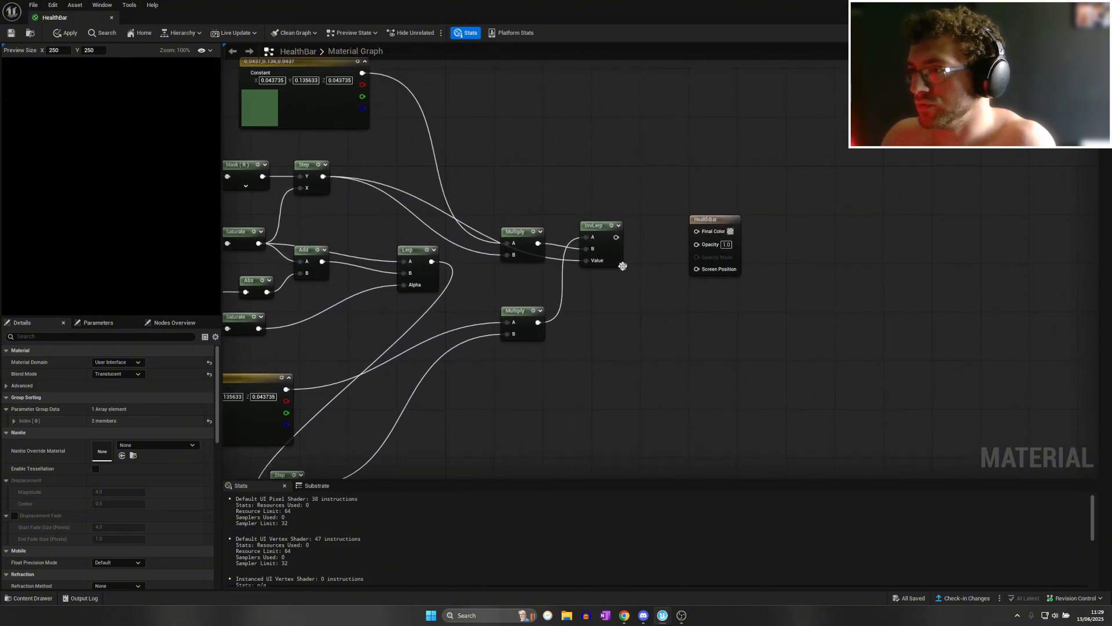
# Replace the InvLerp node with a LinearInterpolate node in the same spot, with the upper Multiply feeding its B input
pyautogui.click(595, 227)
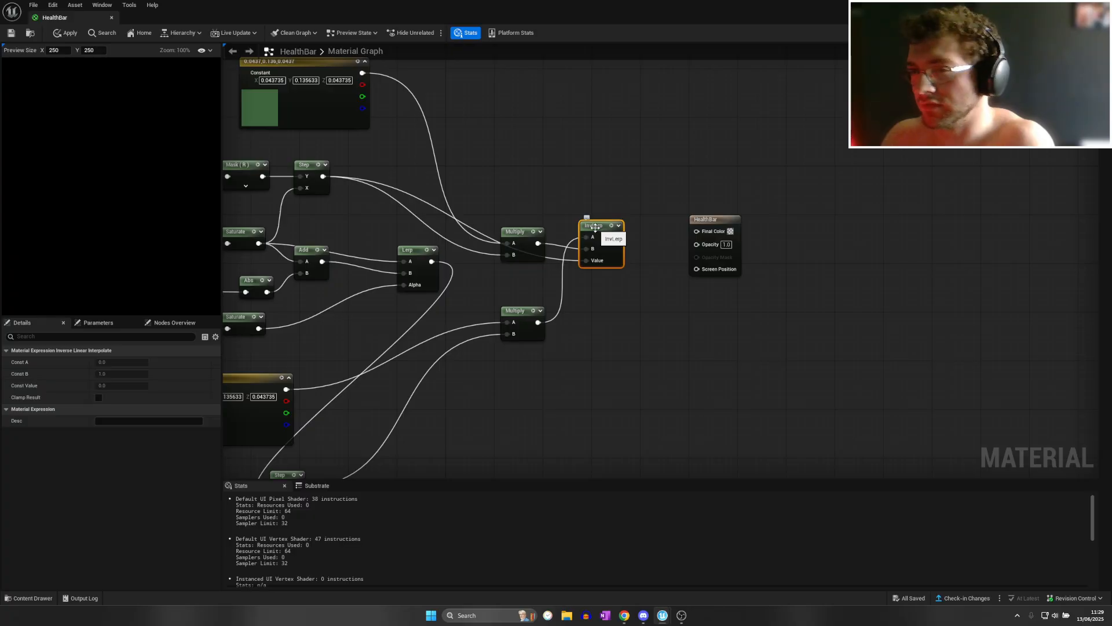
pyautogui.rightClick(655, 218)
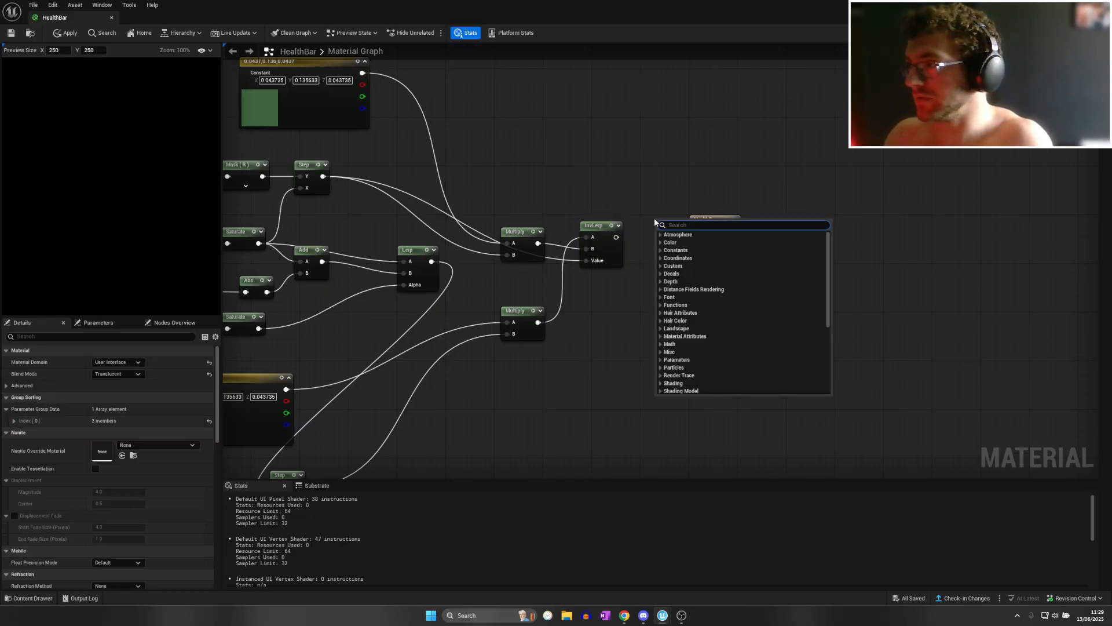
pyautogui.write('lerp')
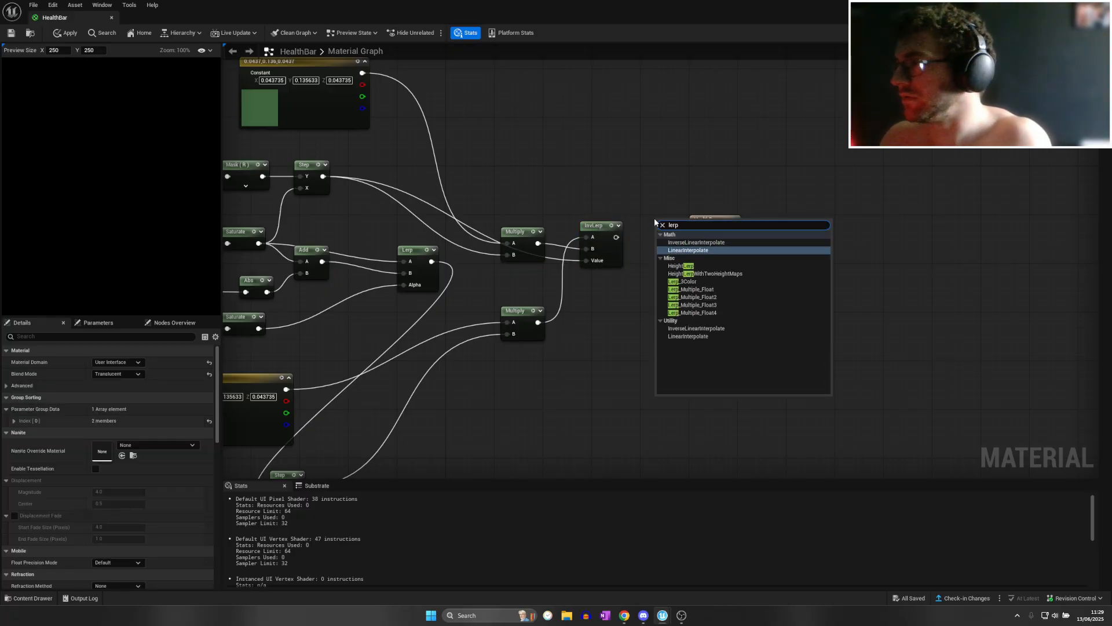
pyautogui.click(688, 249)
pyautogui.moveTo(663, 222); pyautogui.dragTo(587, 251)
pyautogui.click(597, 225)
pyautogui.press('Delete')
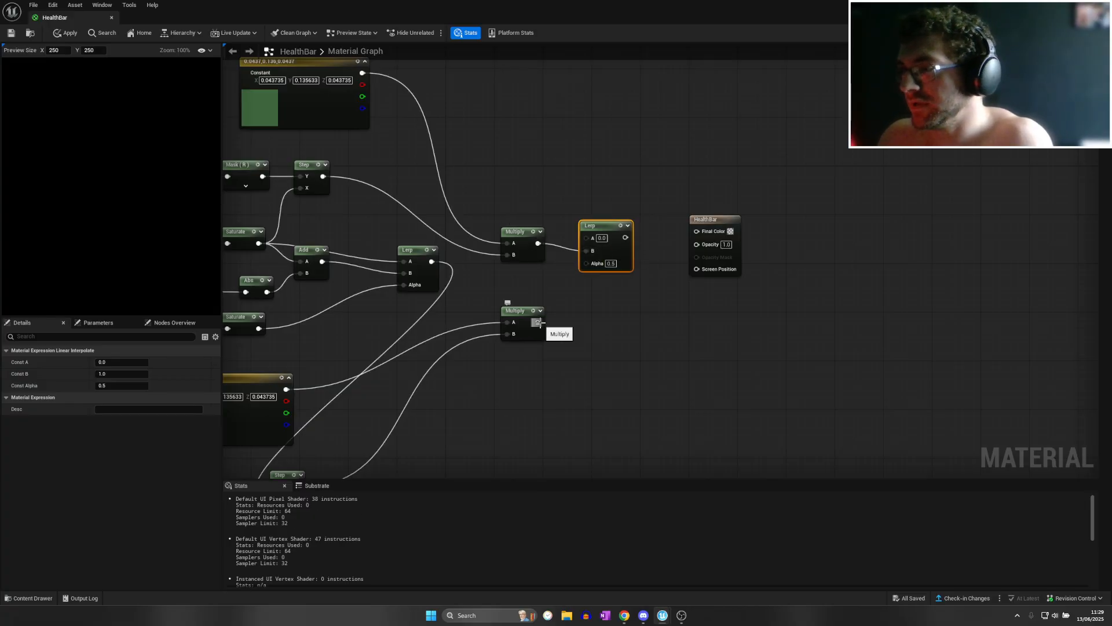
# Wire the lower Multiply to the new Lerp's A and the upper Step to Alpha, and connect the Lerp to Final Color
pyautogui.moveTo(538, 322); pyautogui.dragTo(586, 237)
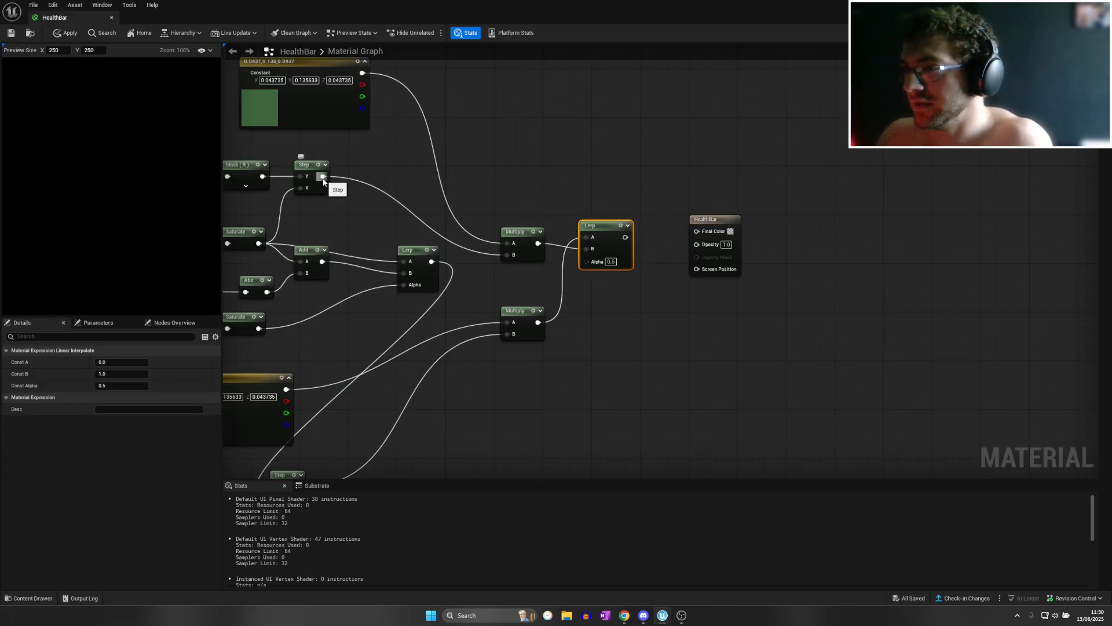
pyautogui.moveTo(323, 181)
pyautogui.mouseDown()
pyautogui.moveTo(589, 262)
pyautogui.moveTo(627, 233)
pyautogui.moveTo(697, 231)
pyautogui.mouseUp()
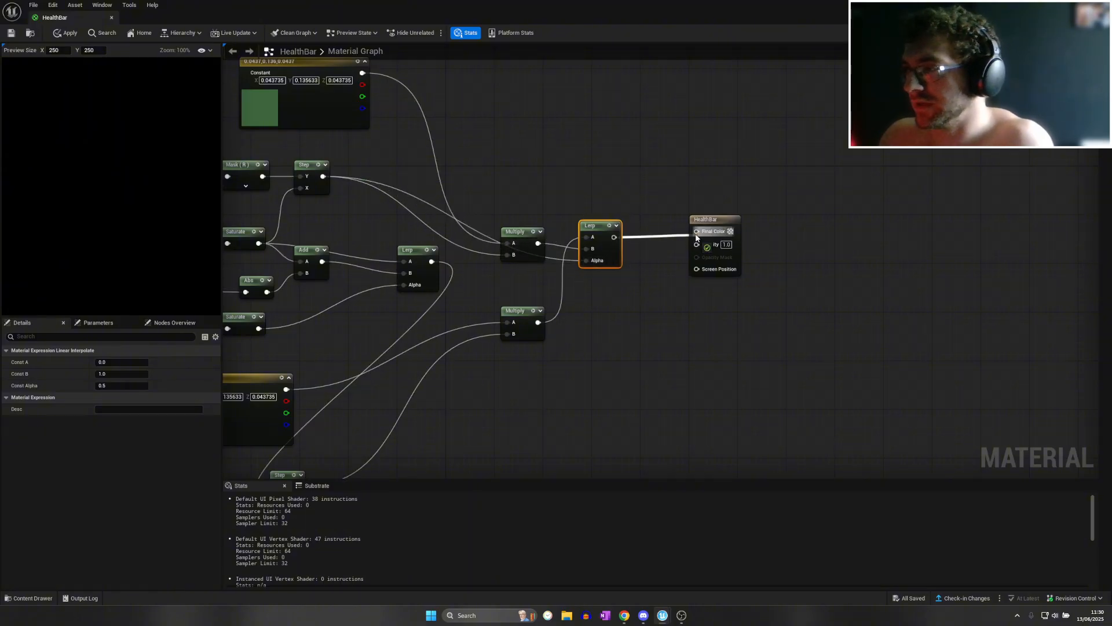
pyautogui.click(656, 300)
# Set the Progress parameter's default value to 1.0 and then to 0.5
pyautogui.moveTo(656, 300); pyautogui.dragTo(840, 304, button='right')
pyautogui.moveTo(501, 298); pyautogui.dragTo(416, 267, button='right')
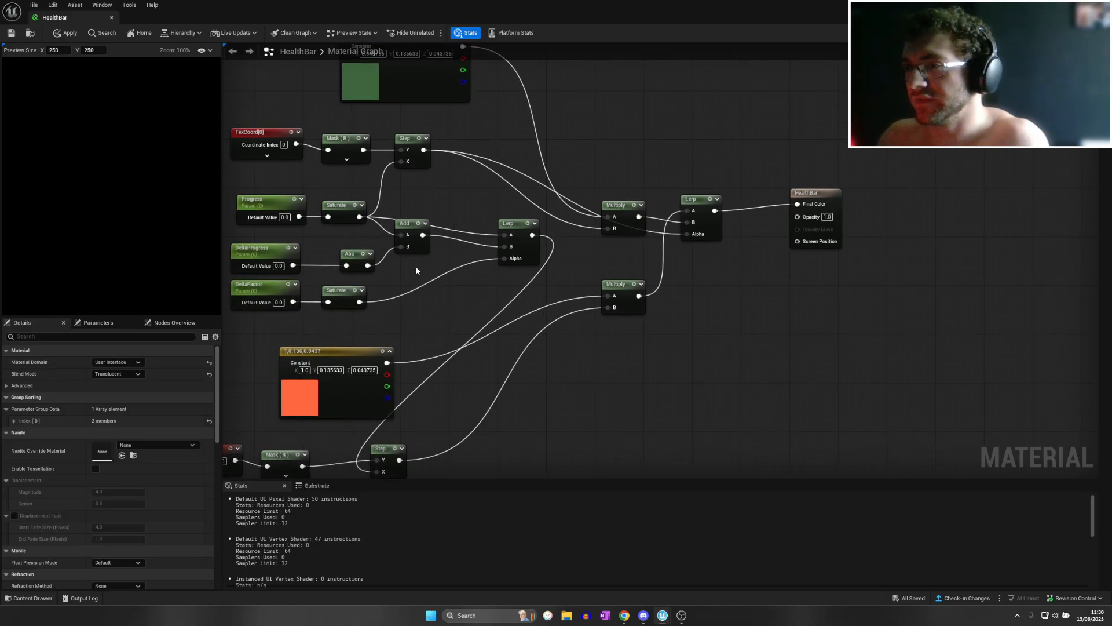
pyautogui.press('Return')
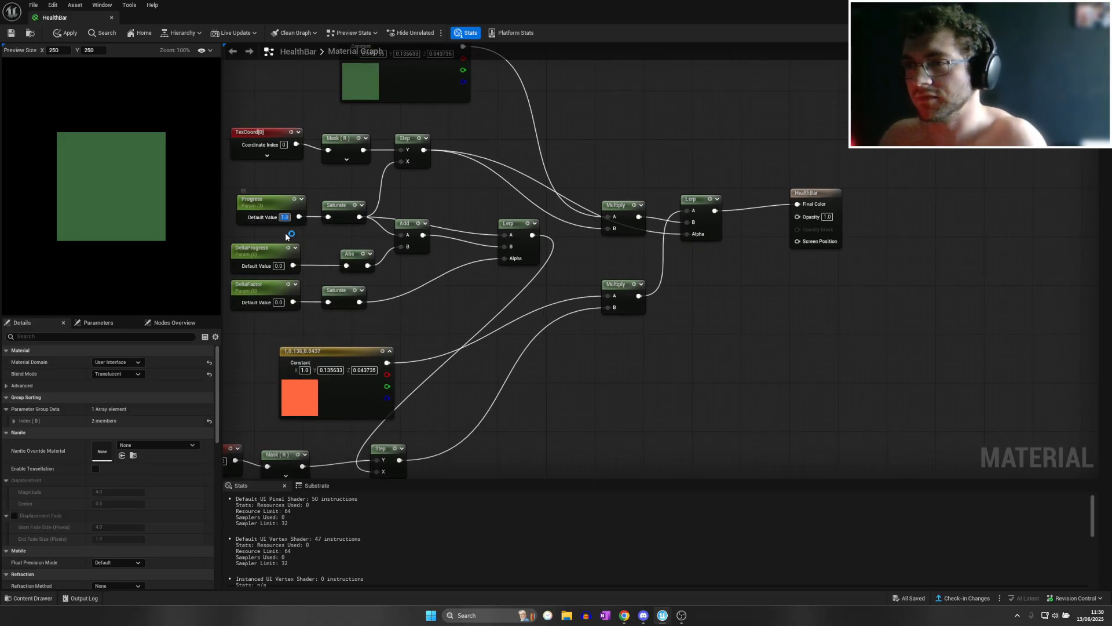
pyautogui.write('0.5')
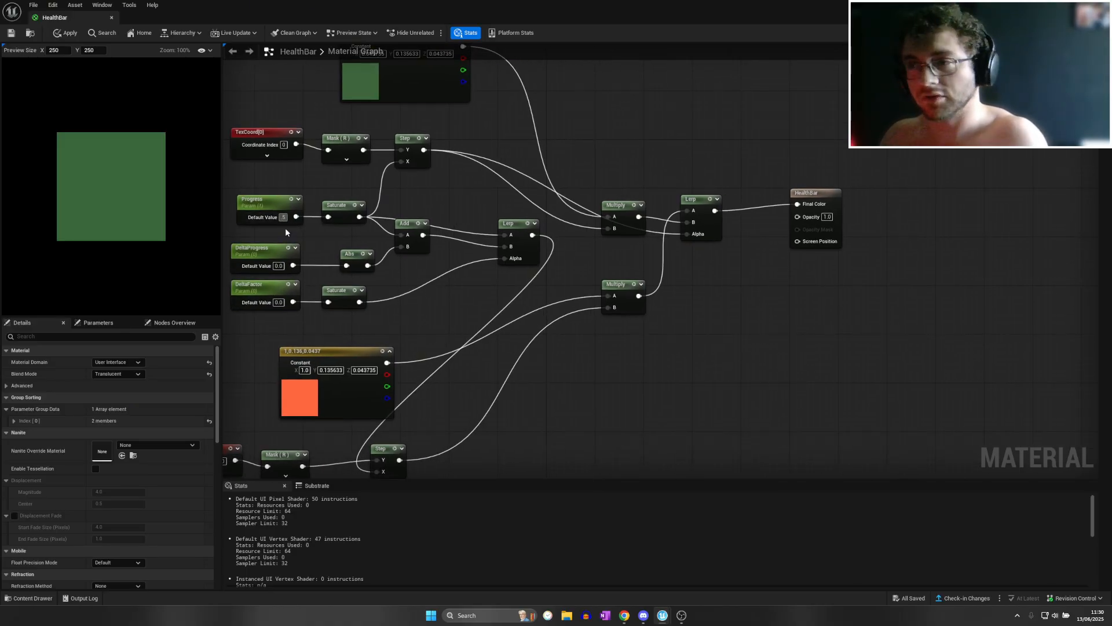
pyautogui.press('Return')
# Set the DeltaProgress default value to 1 and the DeltaFactor default value to 0.1
pyautogui.click(280, 266)
pyautogui.write('1')
pyautogui.press('Return')
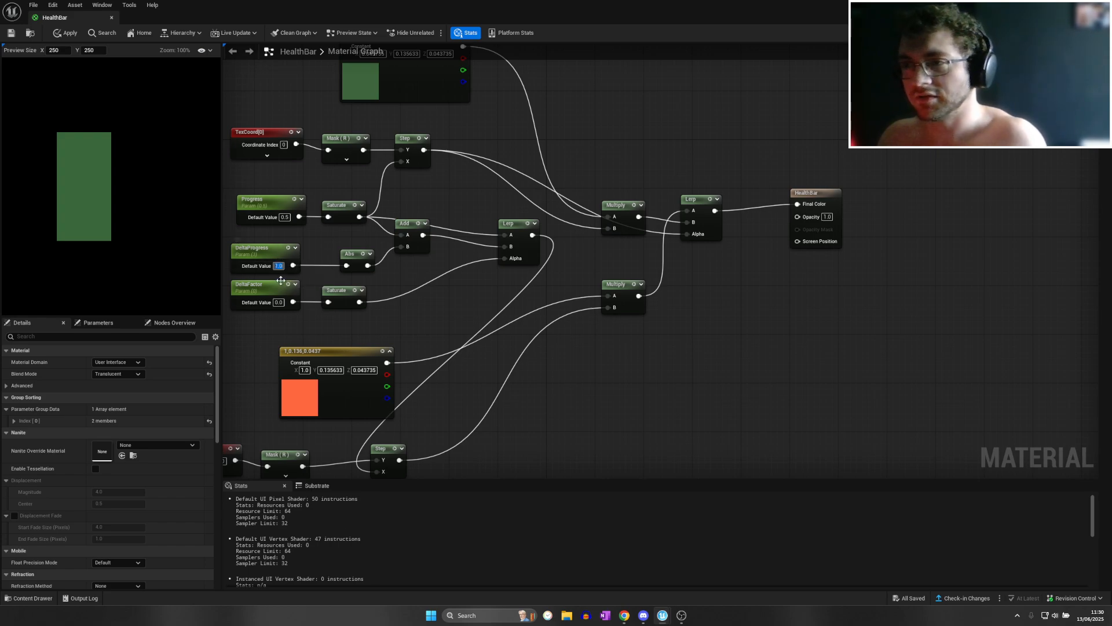
pyautogui.click(278, 302)
pyautogui.press('BackSpace')
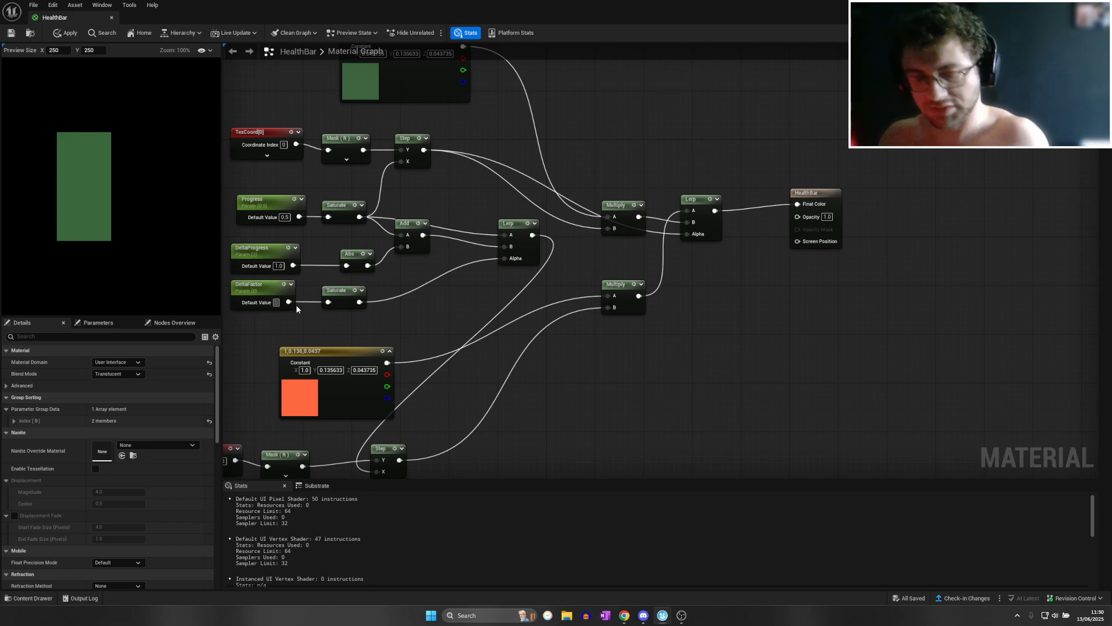
pyautogui.write('0.1')
pyautogui.press('Return')
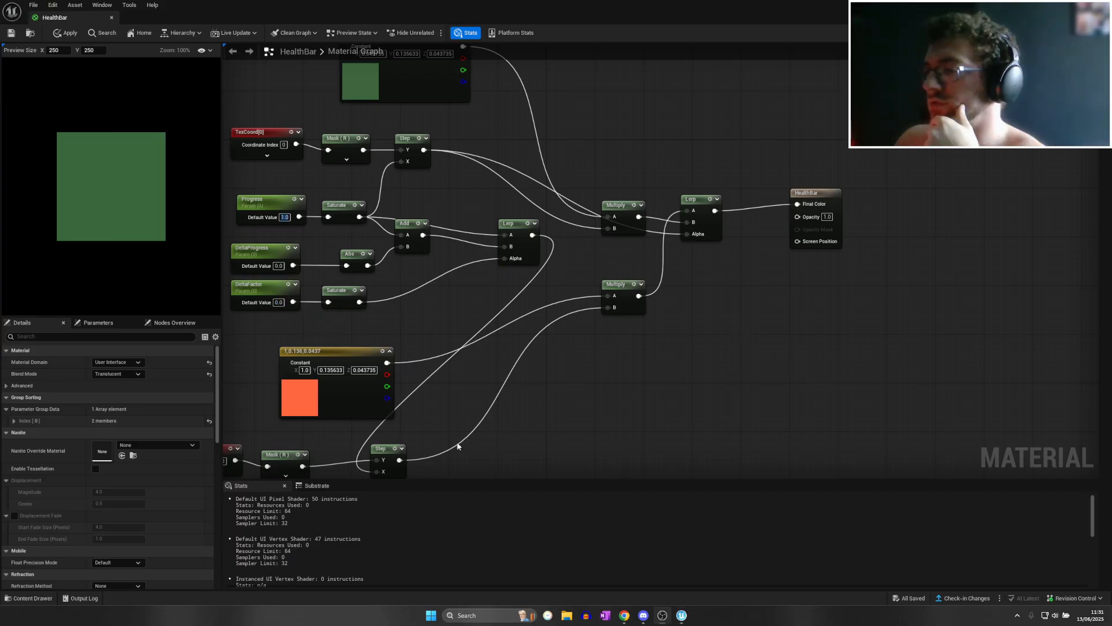
# Connect the lower Step node's output to the HealthBar node's Opacity input
pyautogui.moveTo(458, 444); pyautogui.dragTo(479, 379, button='right')
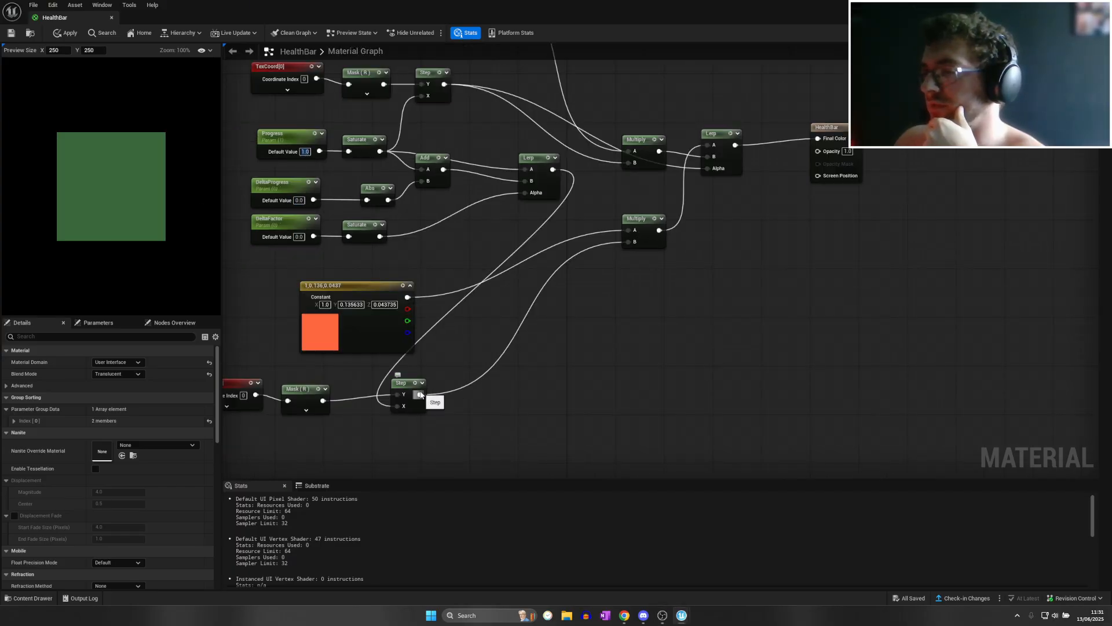
pyautogui.moveTo(420, 394)
pyautogui.mouseDown()
pyautogui.moveTo(664, 313)
pyautogui.moveTo(817, 150)
pyautogui.mouseUp()
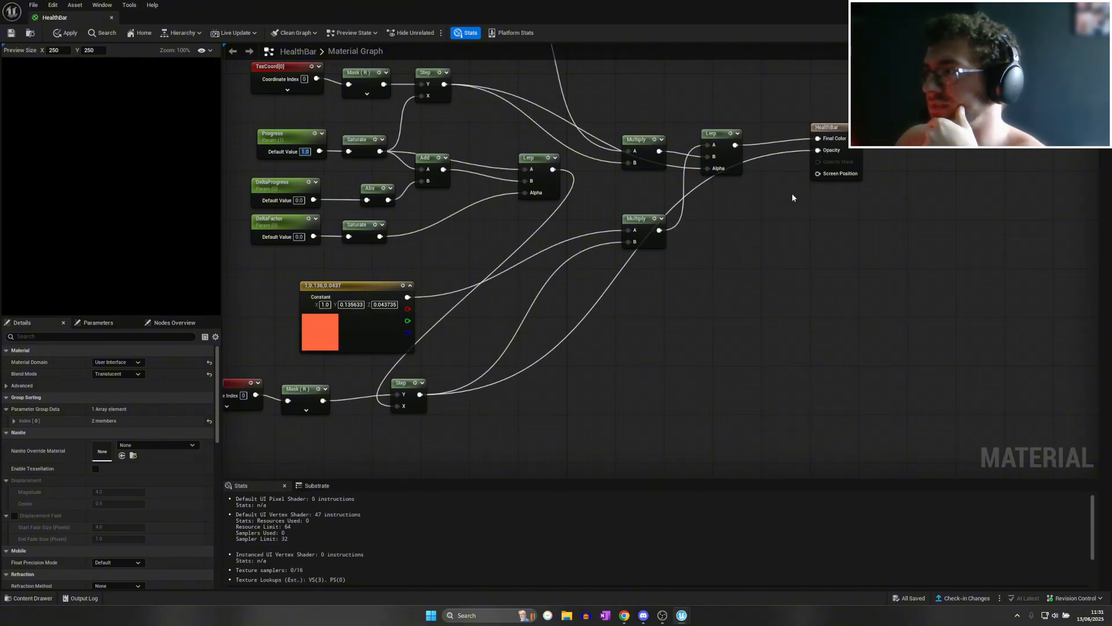
pyautogui.moveTo(675, 319); pyautogui.dragTo(755, 316, button='right')
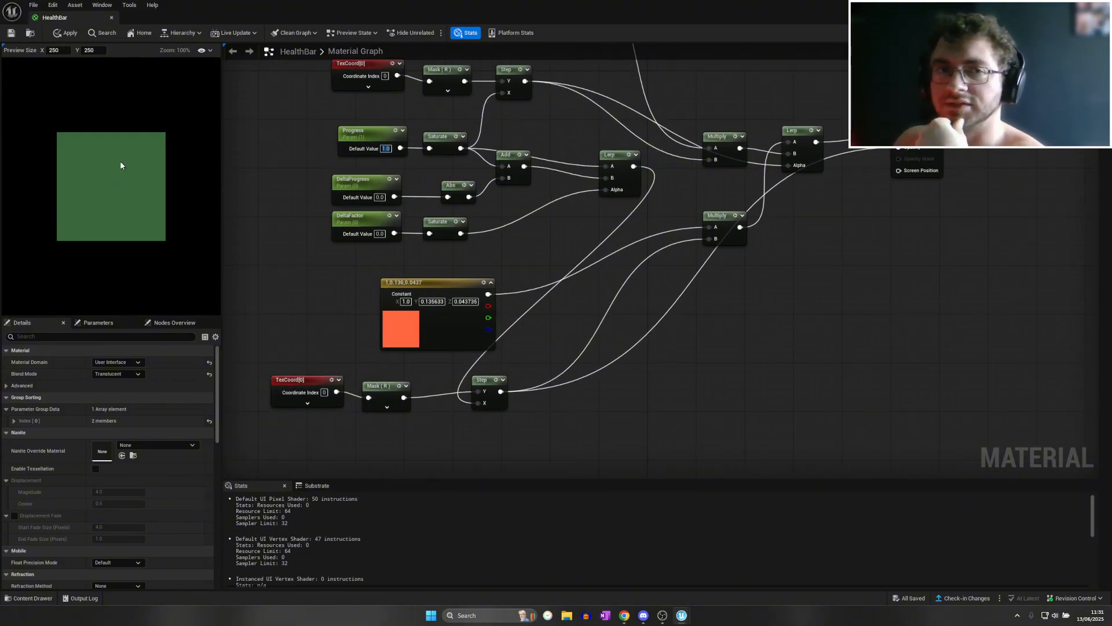
pyautogui.scroll(1, 380, 166)
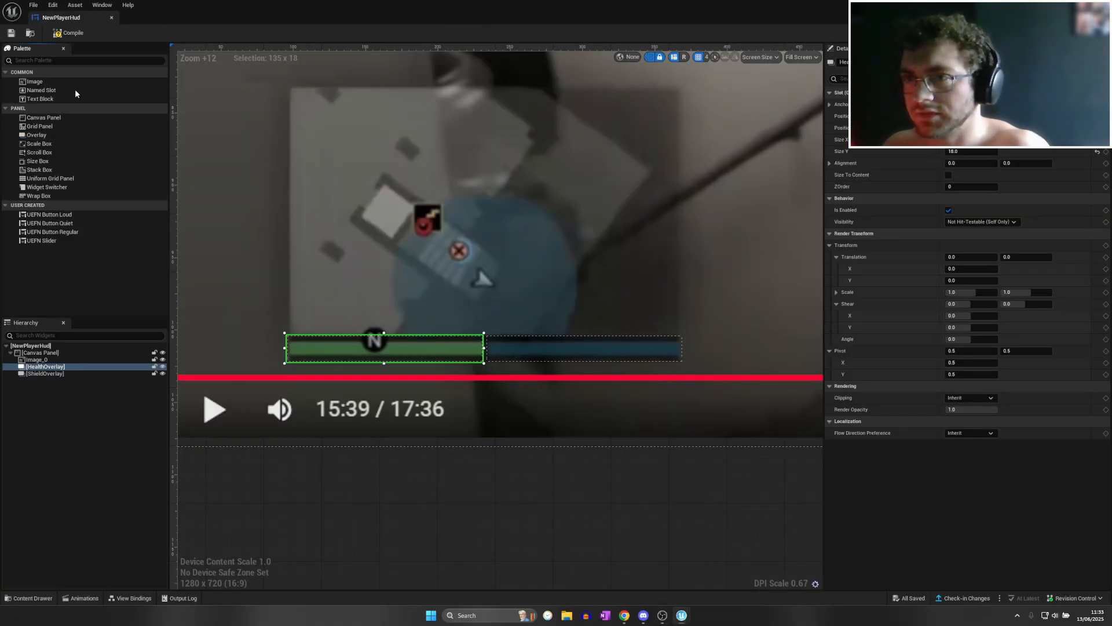
# Add an Image widget inside HealthOverlay and open the choices for its brush image
pyautogui.click(22, 72)
pyautogui.click(22, 72)
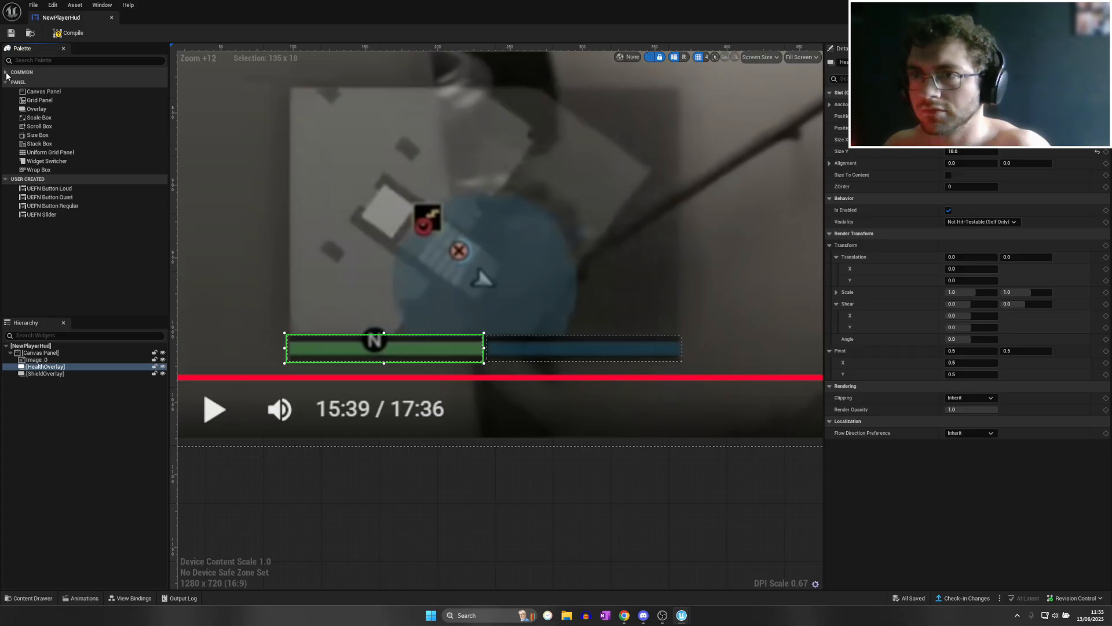
pyautogui.moveTo(35, 81)
pyautogui.mouseDown()
pyautogui.moveTo(298, 359)
pyautogui.moveTo(314, 350)
pyautogui.mouseUp()
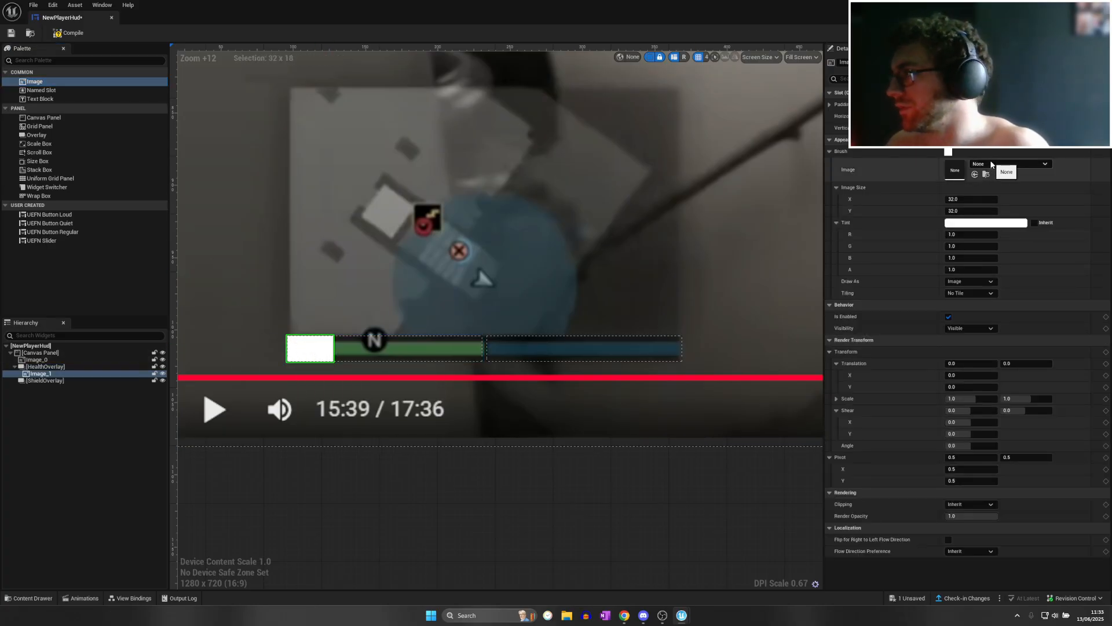
pyautogui.click(966, 224)
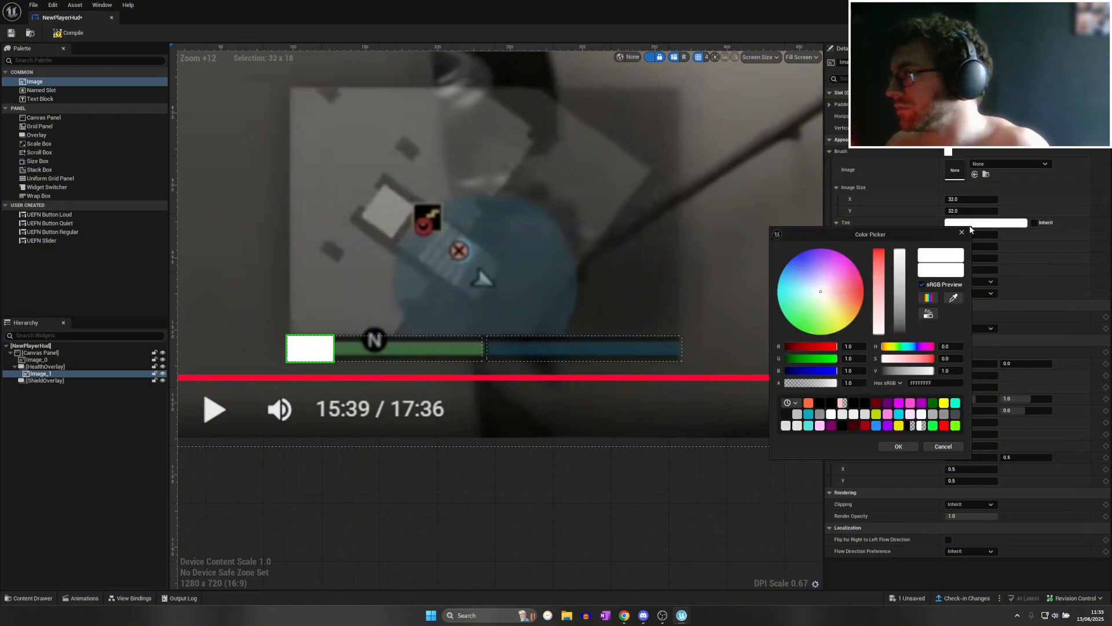
pyautogui.click(990, 165)
pyautogui.click(990, 166)
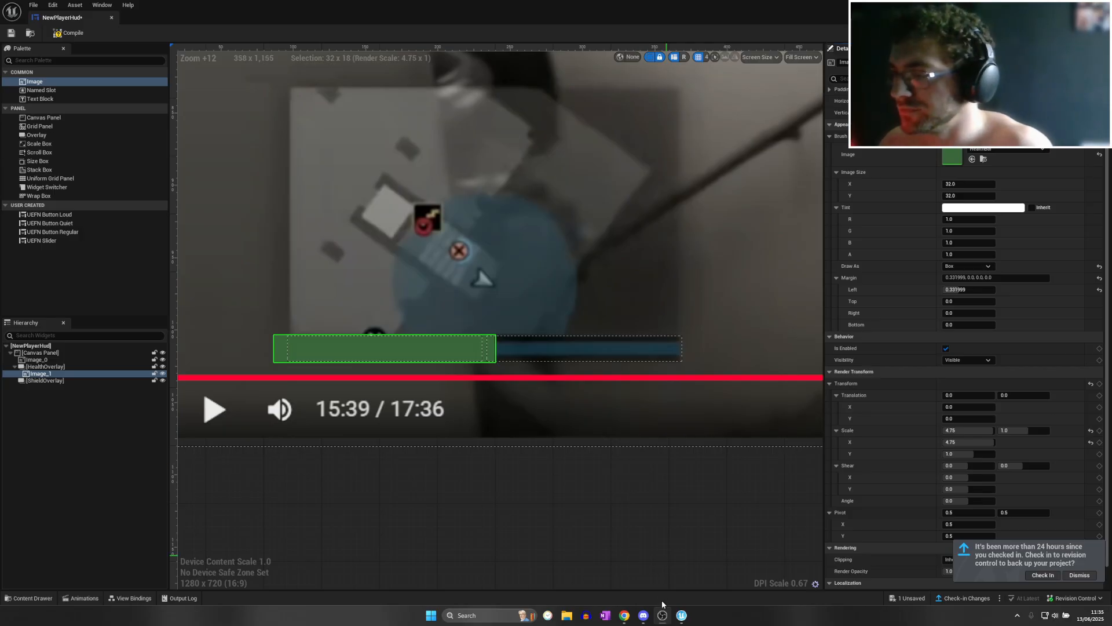
# Switch to the HealthBar material graph and set the Progress parameter's default value to 0.5
pyautogui.moveTo(682, 615)
pyautogui.click(748, 568)
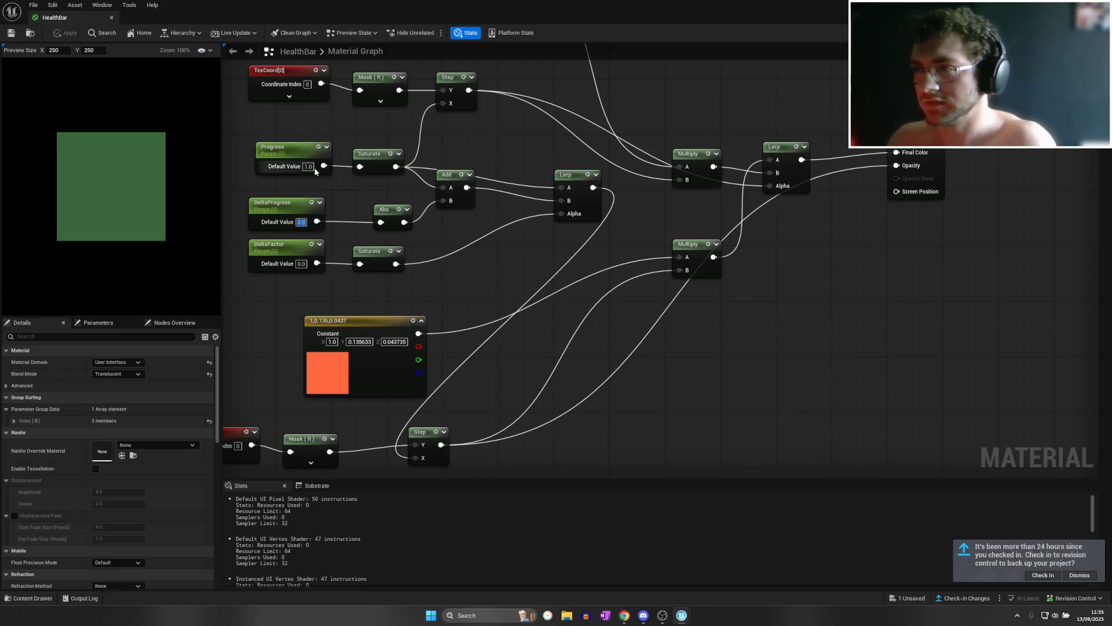
pyautogui.write('5')
pyautogui.press('Return')
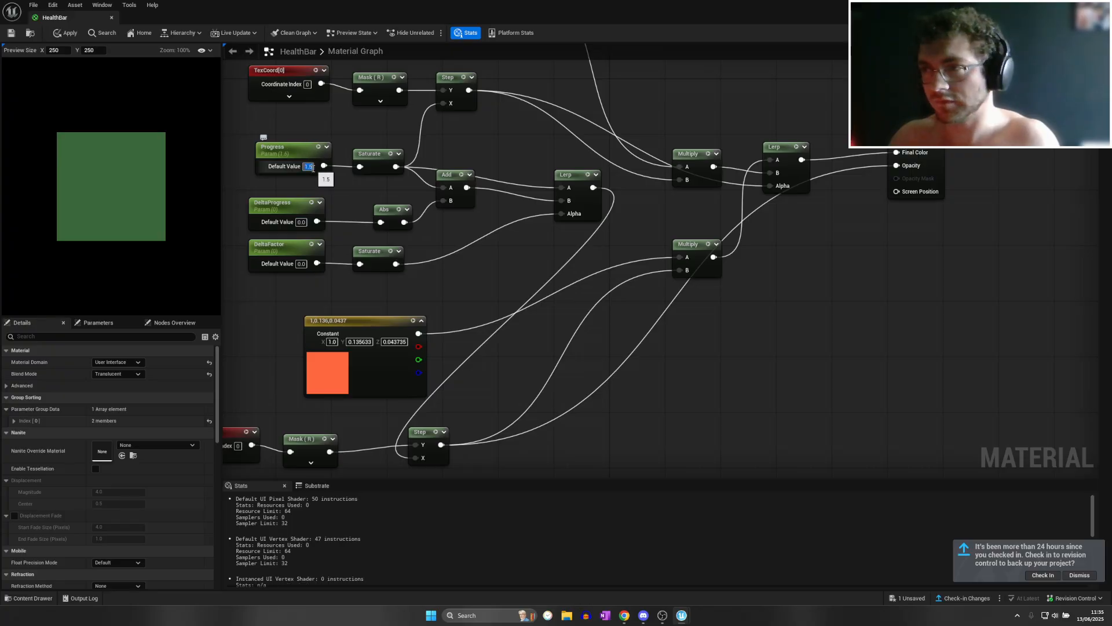
pyautogui.write('0.5')
pyautogui.press('Return')
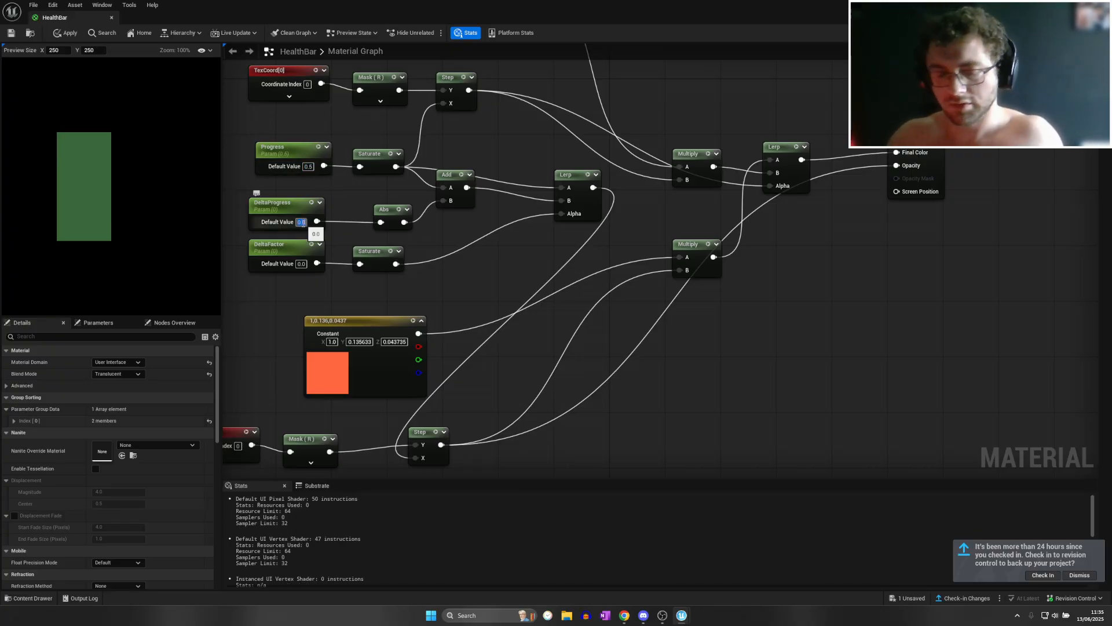
# Set the DeltaProgress default value to -0.3 and raise DeltaFactor through 0.2 and 0.3 to 0.5
pyautogui.write('-0')
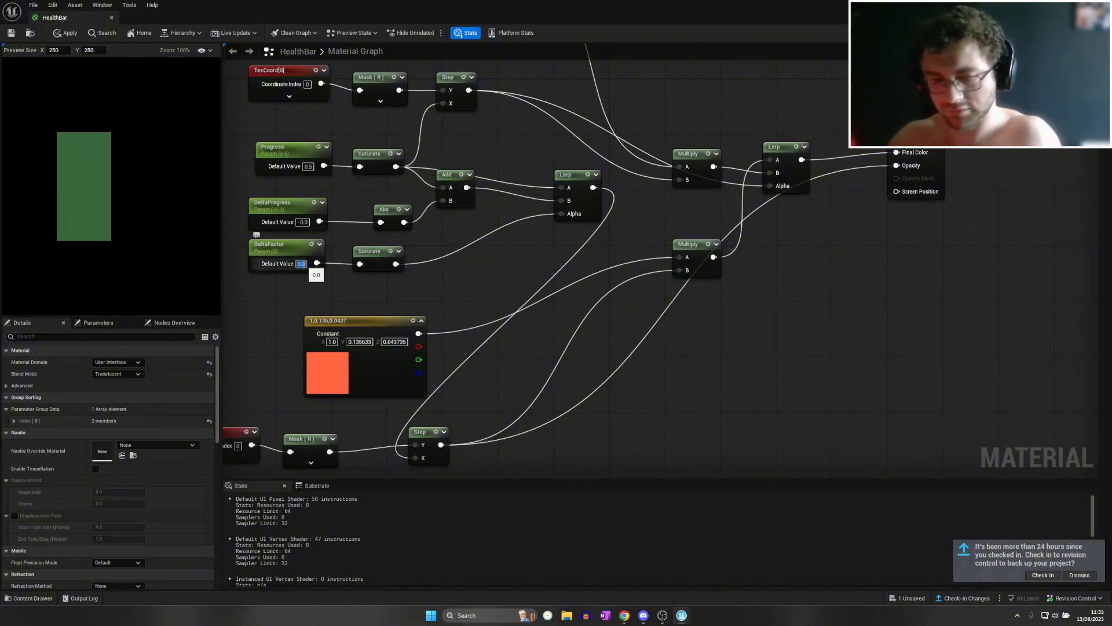
pyautogui.press('Return')
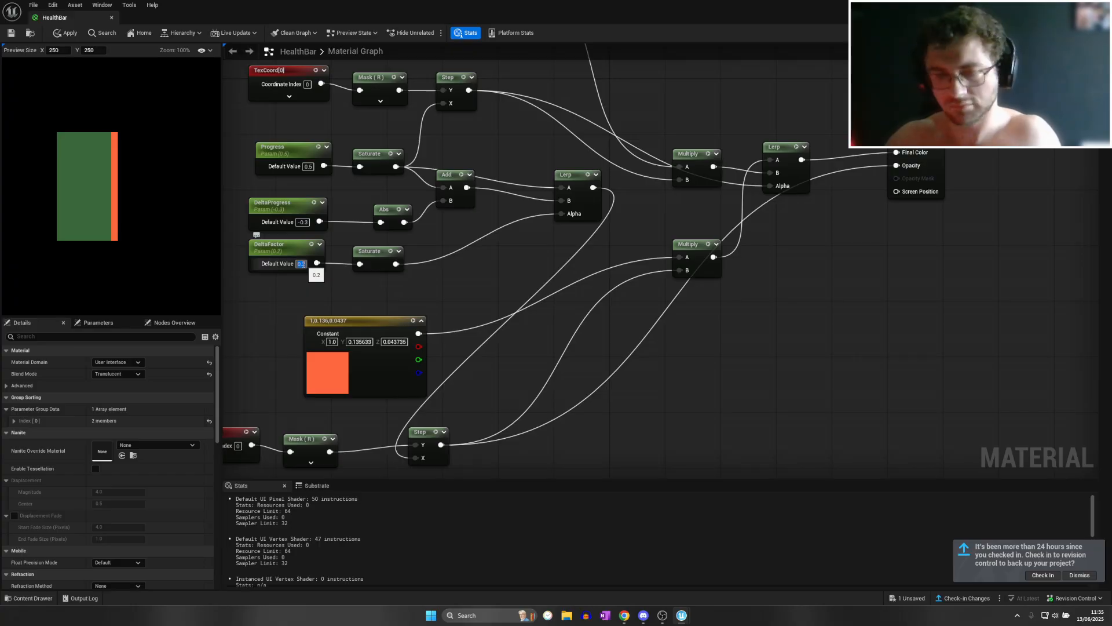
pyautogui.write('0.3')
pyautogui.press('Return')
pyautogui.write('0.5')
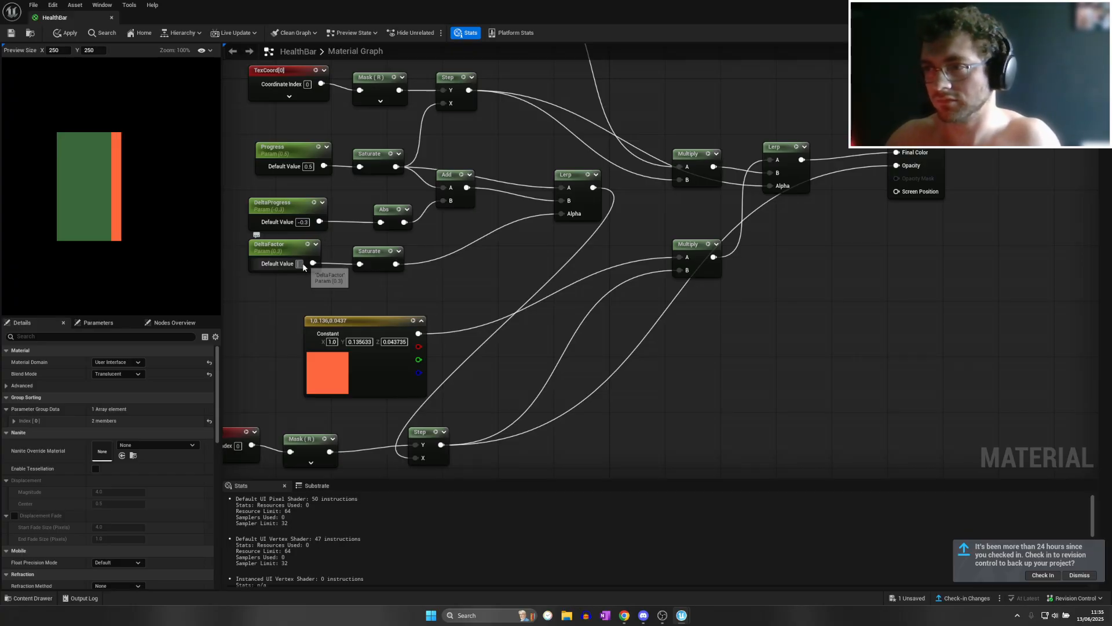
pyautogui.press('Return')
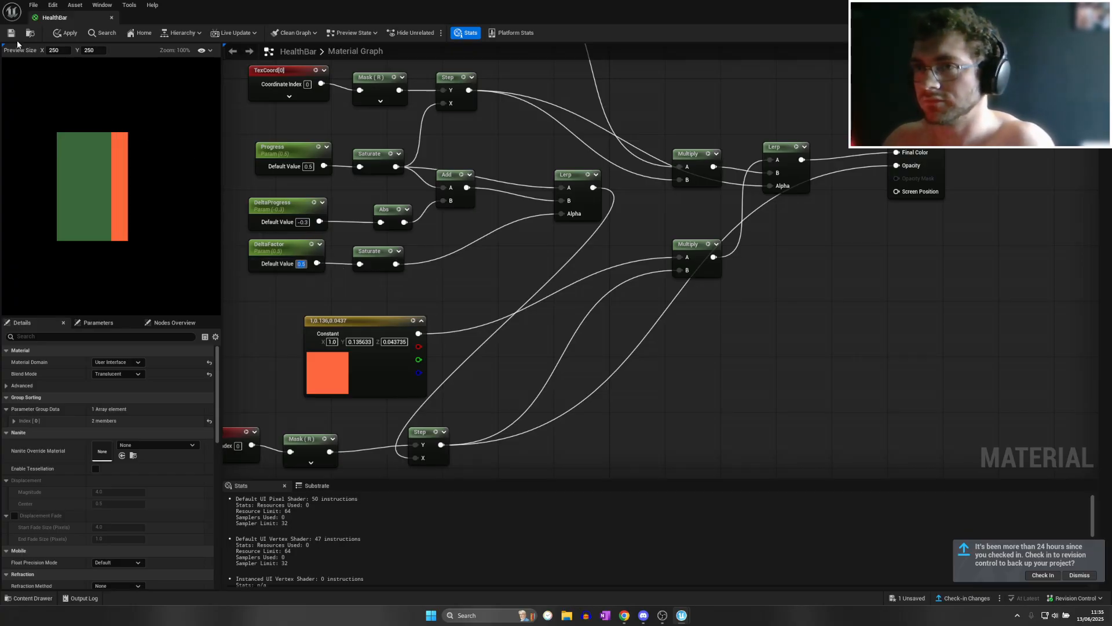
# Apply and save the HealthBar material, and return to the NewPlayerHud widget
pyautogui.click(65, 33)
pyautogui.hotkey('ctrl', 's')
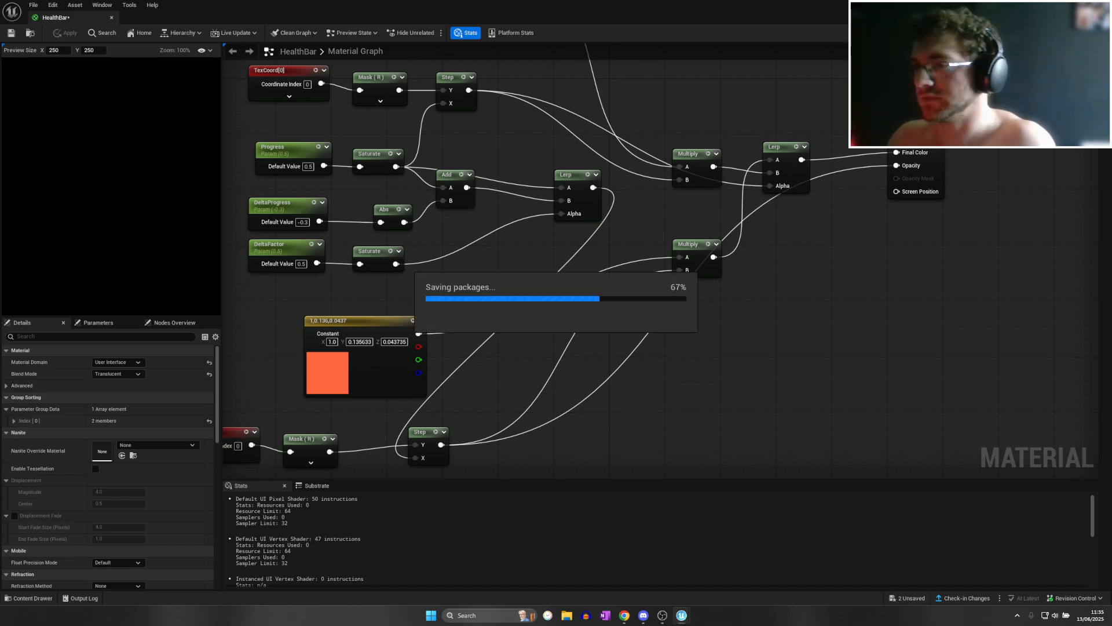
pyautogui.click(1053, 7)
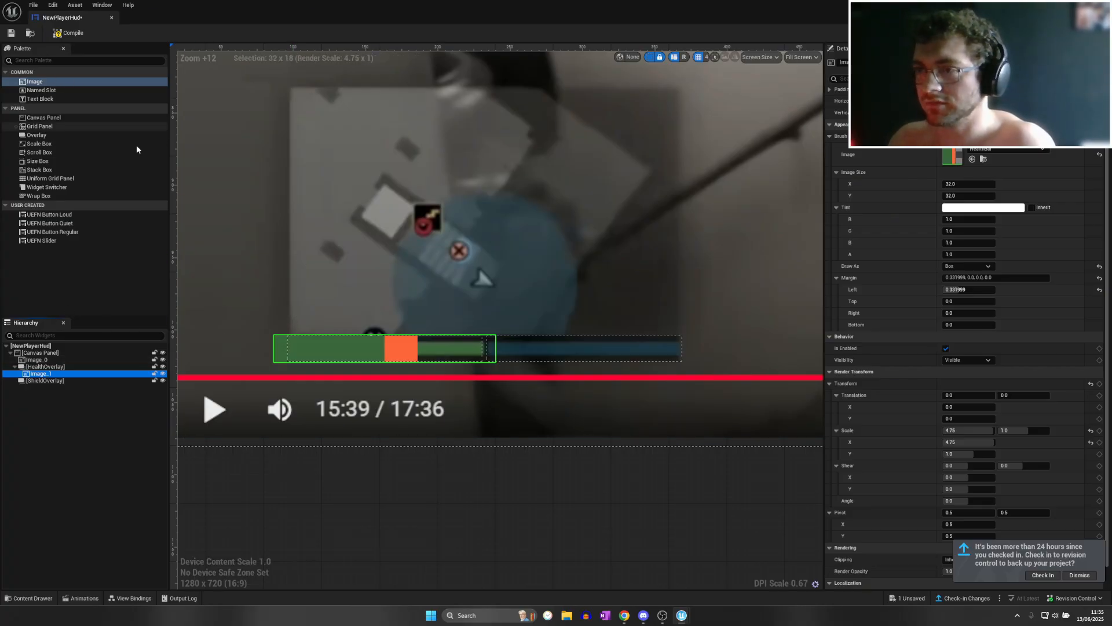
# Delete the image inside HealthOverlay, leaving the overlay itself in place
pyautogui.doubleClick(71, 373)
pyautogui.press('BackSpace')
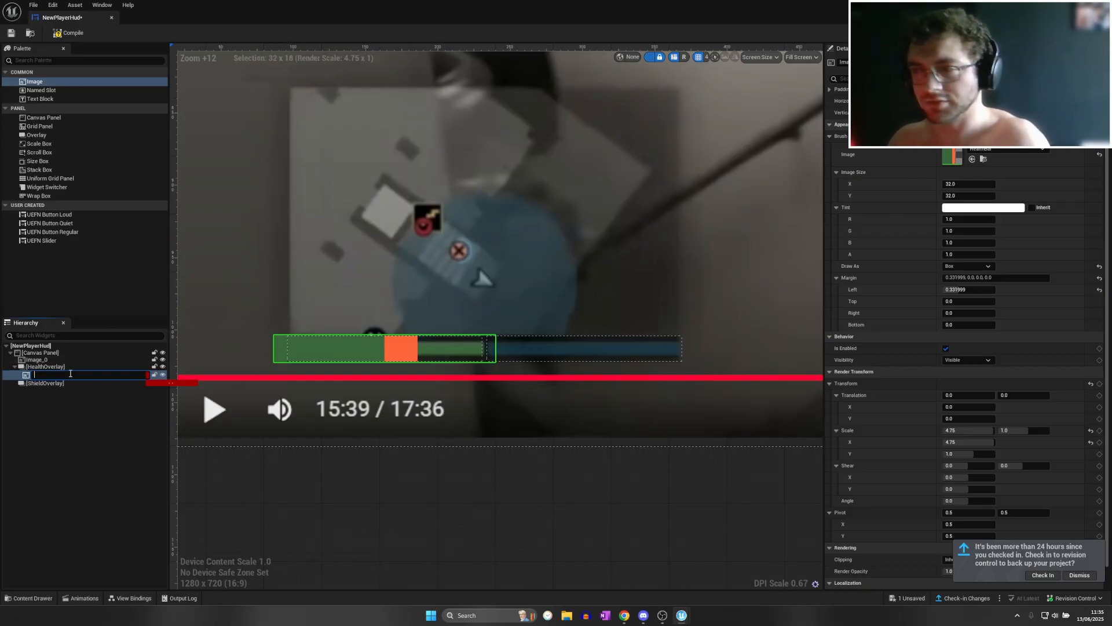
pyautogui.click(57, 391)
pyautogui.click(57, 375)
pyautogui.press('Delete')
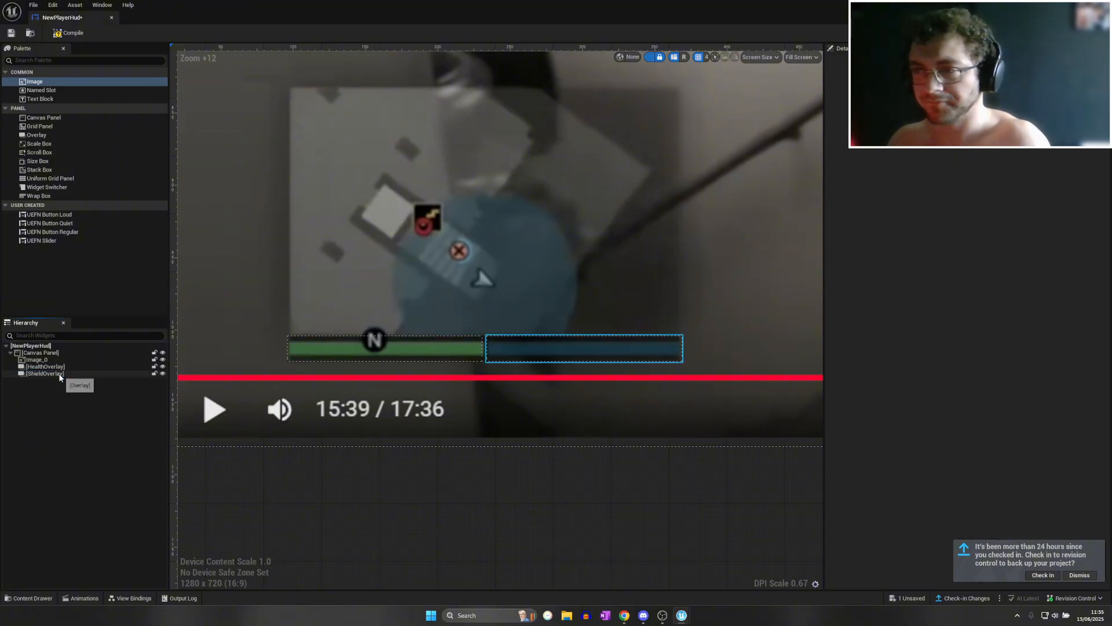
# Add an image inside HealthOverlay, centre it horizontally and stretch it to the overlay's width with an X scale of 4.2
pyautogui.moveTo(34, 82)
pyautogui.mouseDown()
pyautogui.moveTo(348, 364)
pyautogui.moveTo(340, 342)
pyautogui.mouseUp()
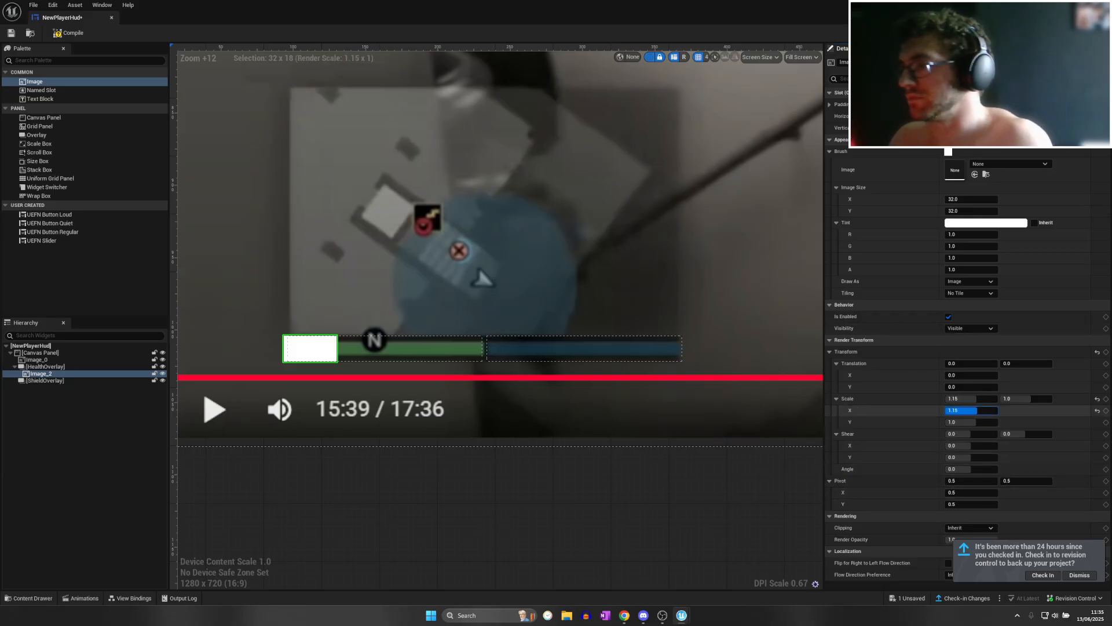
pyautogui.moveTo(971, 410); pyautogui.dragTo(996, 410)
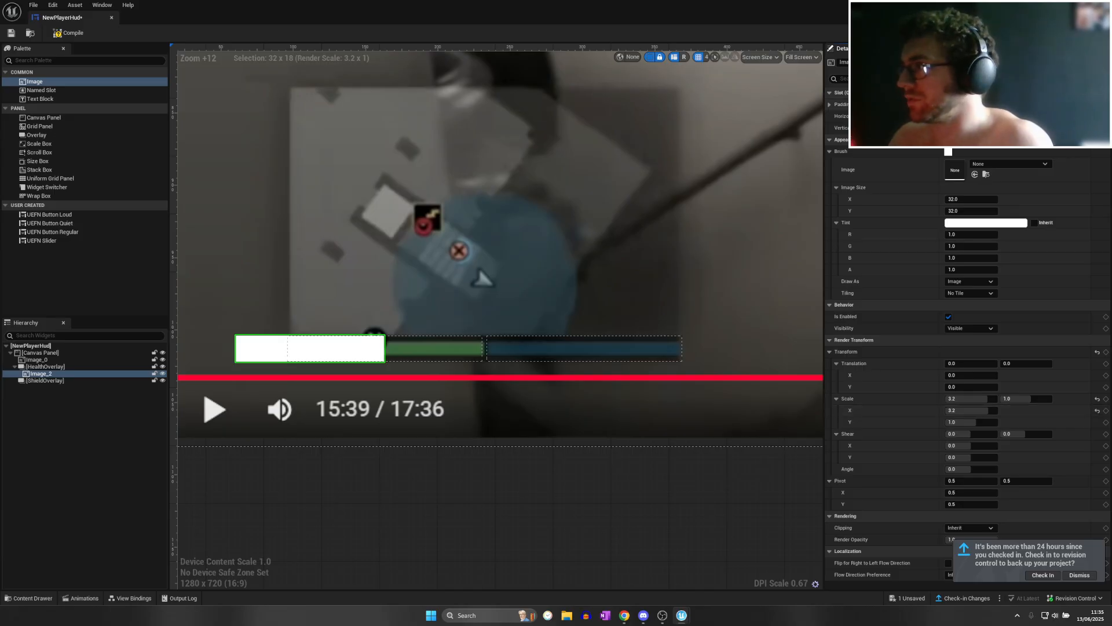
pyautogui.click(966, 116)
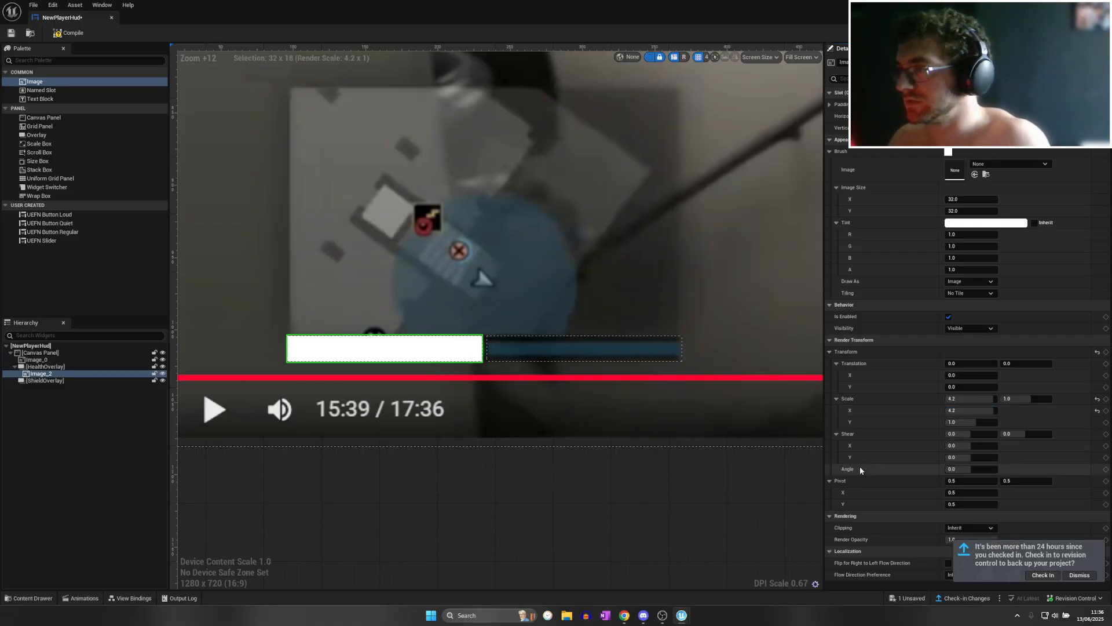
# Reduce the height of HealthOverlay to about 13.8 and of ShieldOverlay to about 13.5 to fit the reference bars
pyautogui.click(84, 367)
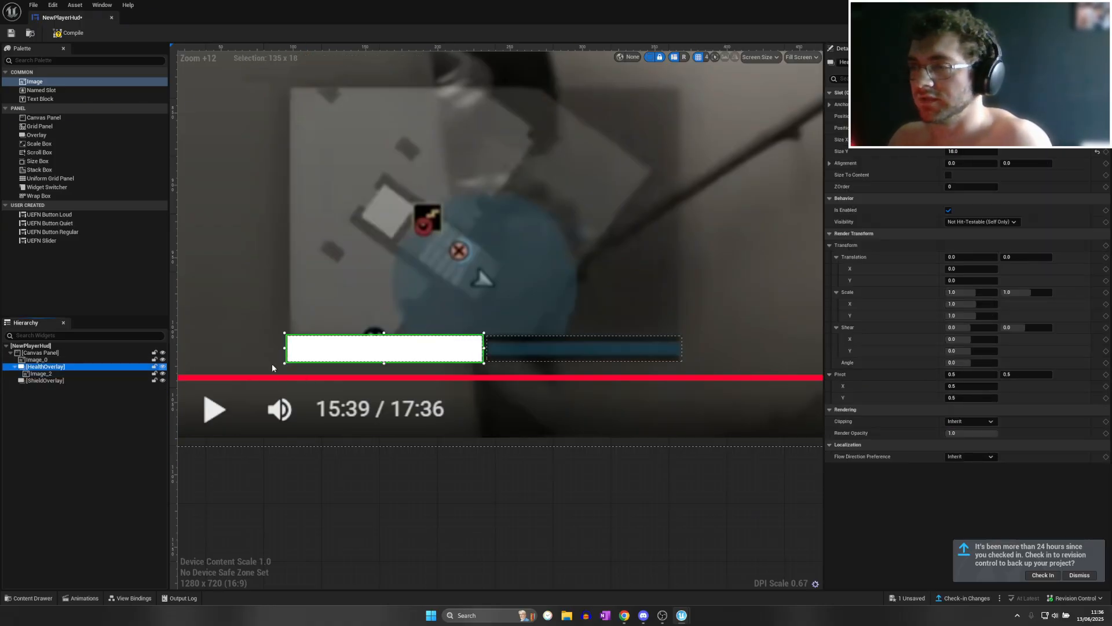
pyautogui.moveTo(385, 363); pyautogui.dragTo(385, 359)
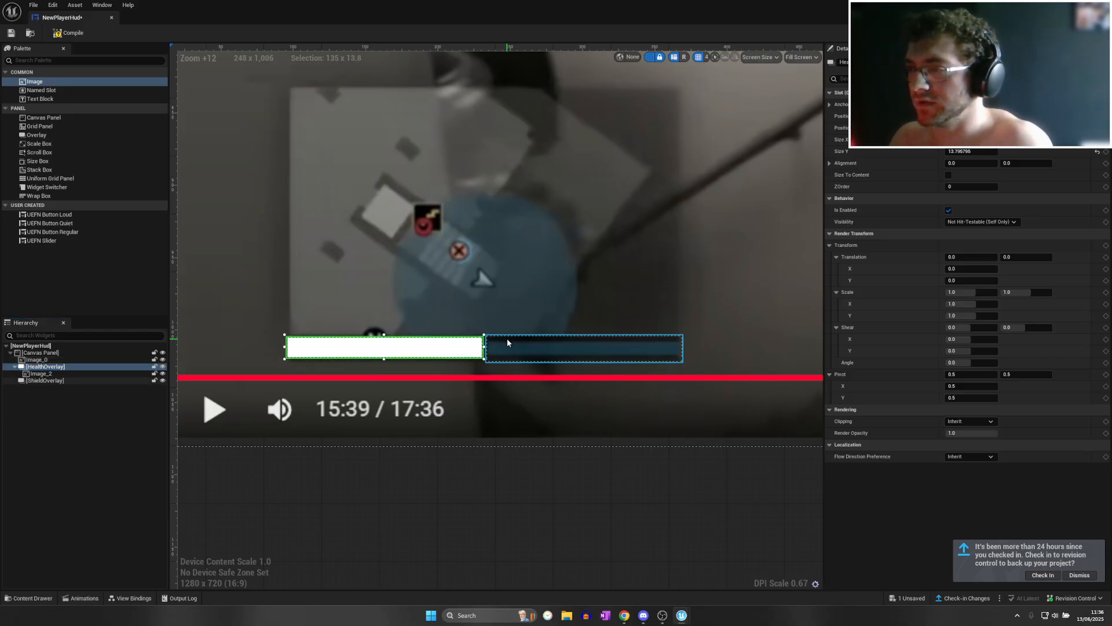
pyautogui.click(577, 337)
pyautogui.moveTo(579, 334); pyautogui.dragTo(584, 357)
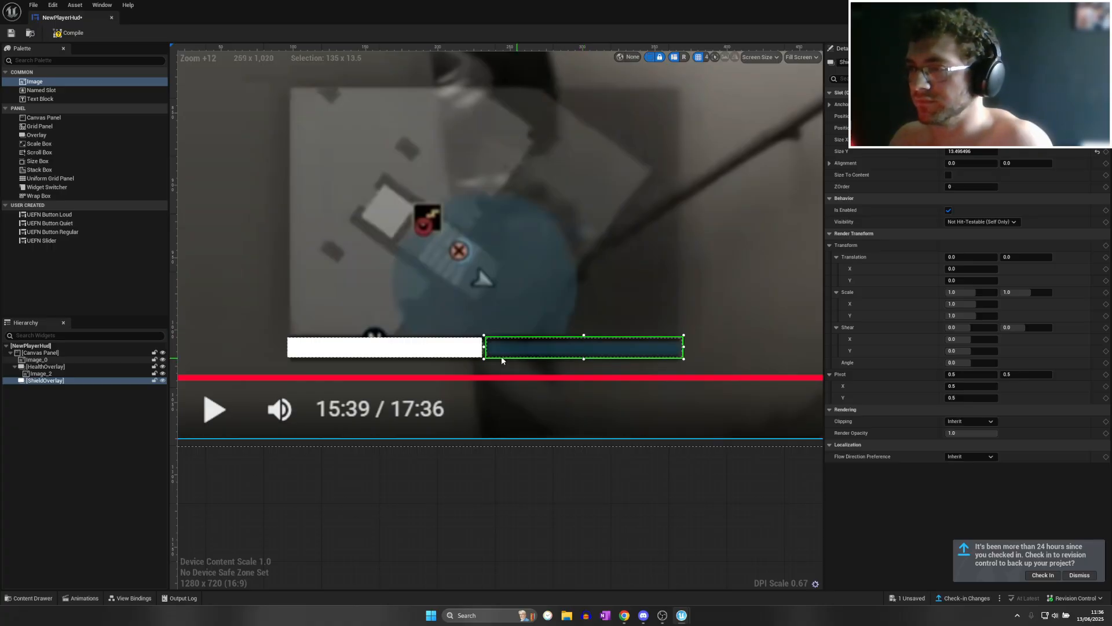
# Set the Size Y of HealthOverlay to 13
pyautogui.scroll(3, 476, 366)
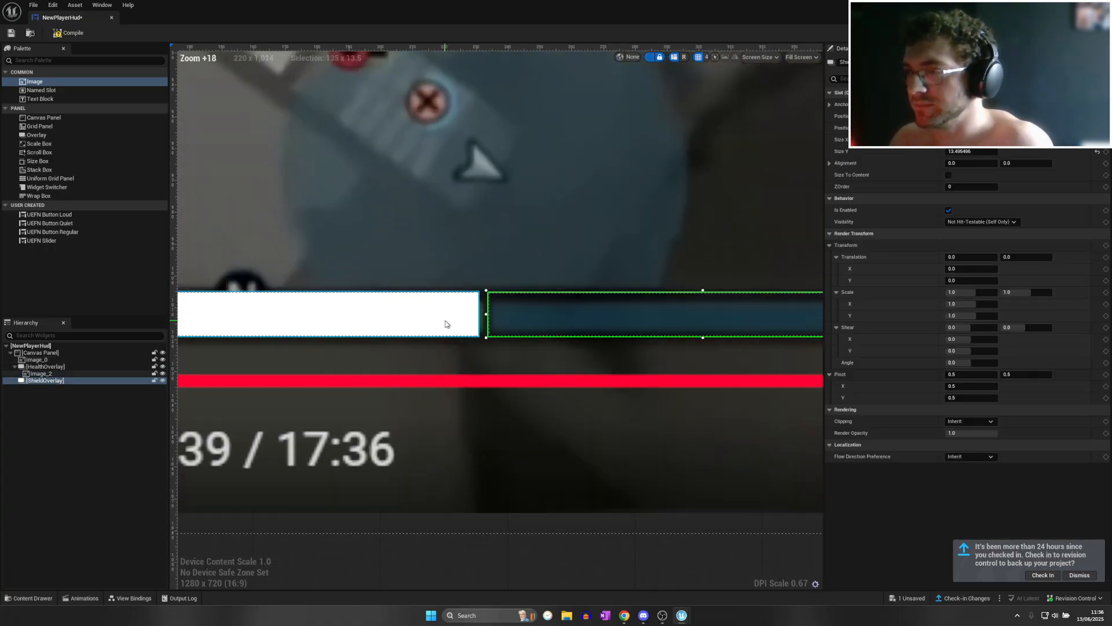
pyautogui.click(446, 324)
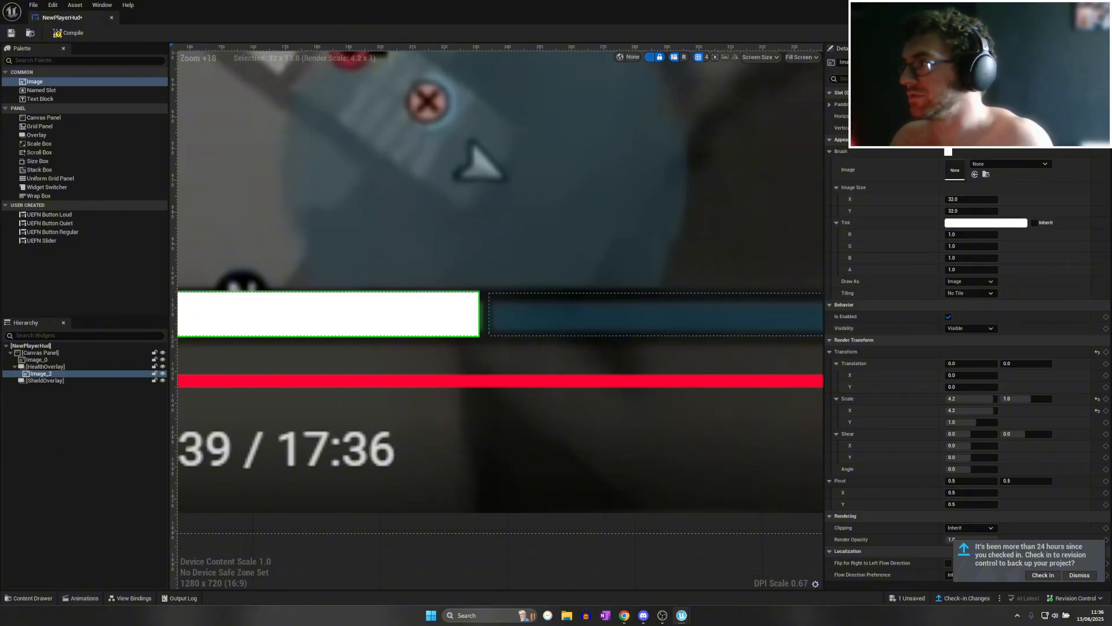
pyautogui.click(45, 366)
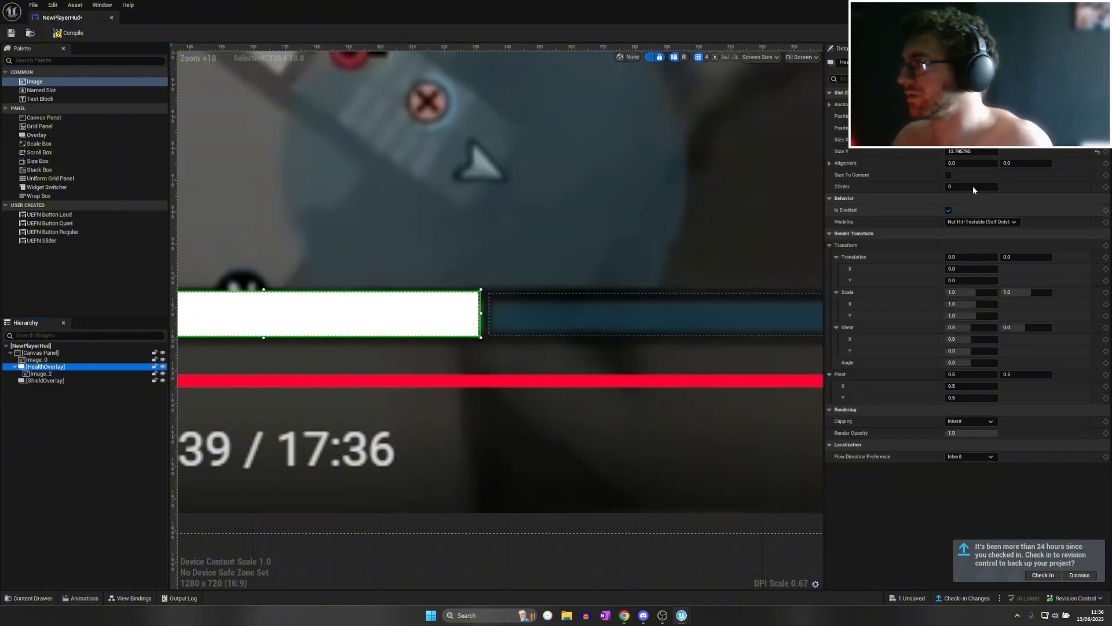
pyautogui.click(971, 151)
pyautogui.write('14')
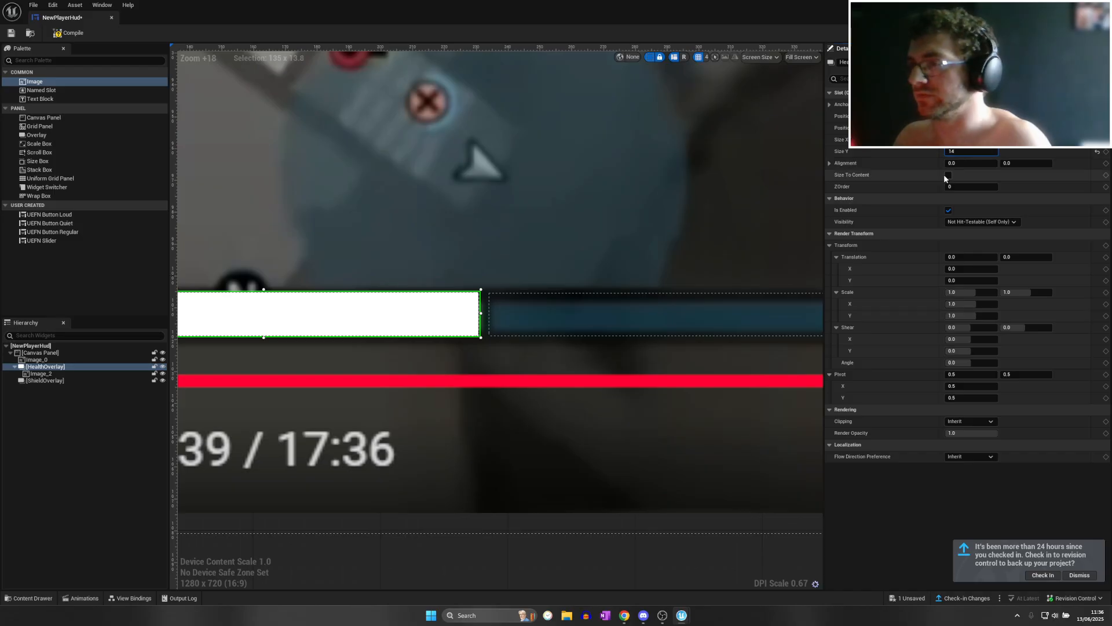
pyautogui.press('BackSpace')
pyautogui.write('3')
pyautogui.press('Return')
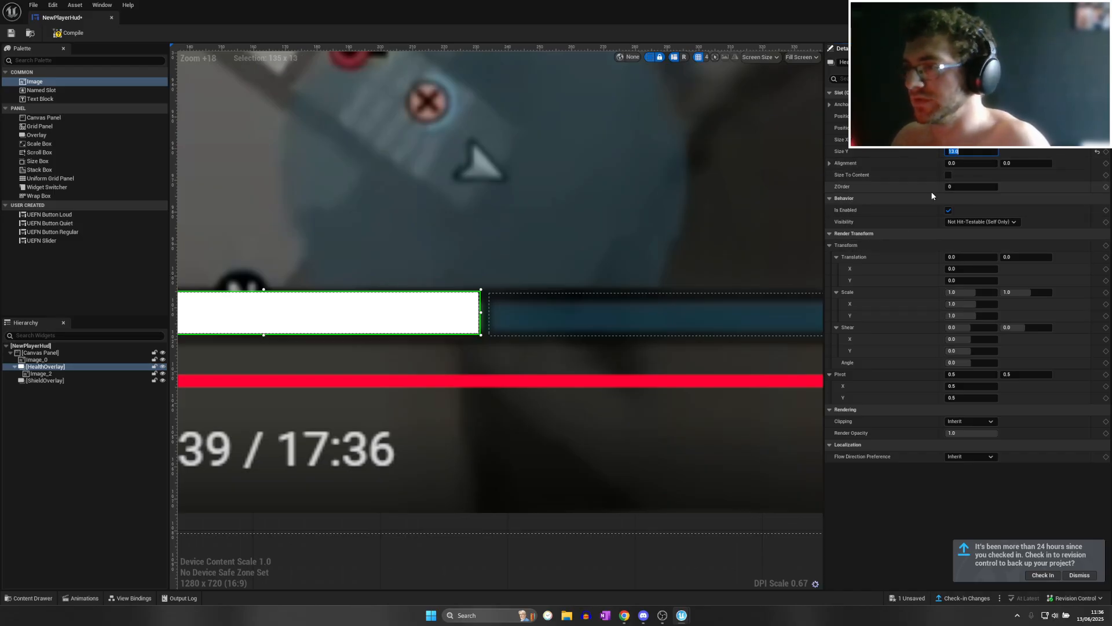
# Set the Size Y of ShieldOverlay to 13 to match the health bar
pyautogui.click(530, 317)
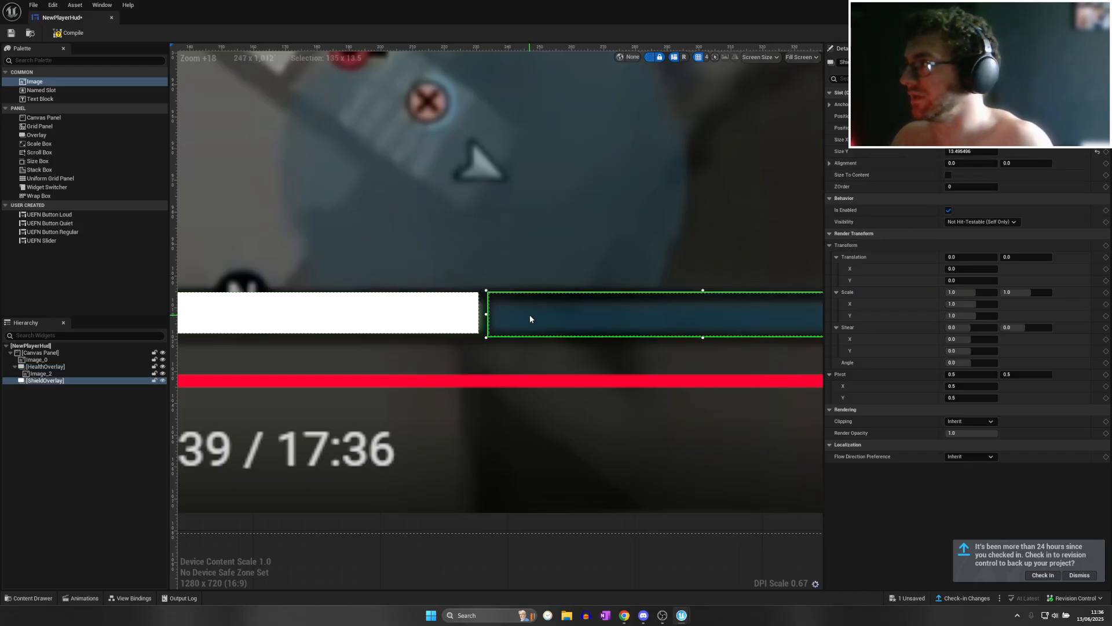
pyautogui.click(957, 153)
pyautogui.write('13')
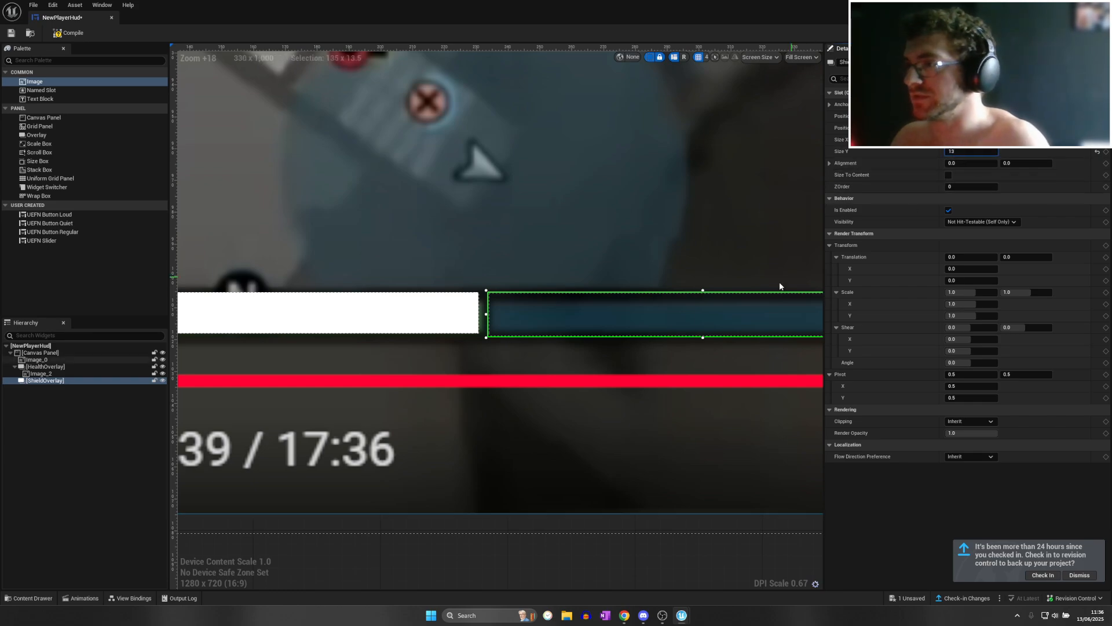
pyautogui.press('Return')
# Set the vertical position of HealthOverlay to 1010 and move ShieldOverlay down level with it
pyautogui.click(419, 324)
pyautogui.moveTo(429, 335); pyautogui.dragTo(581, 372, button='right')
pyautogui.scroll(-2, 649, 371)
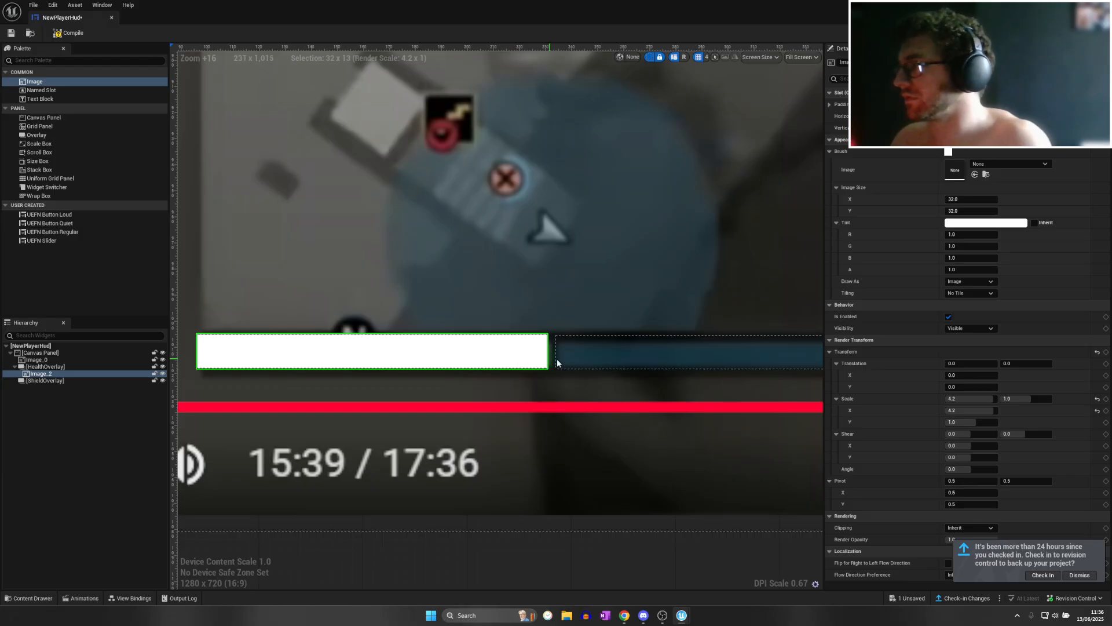
pyautogui.click(79, 367)
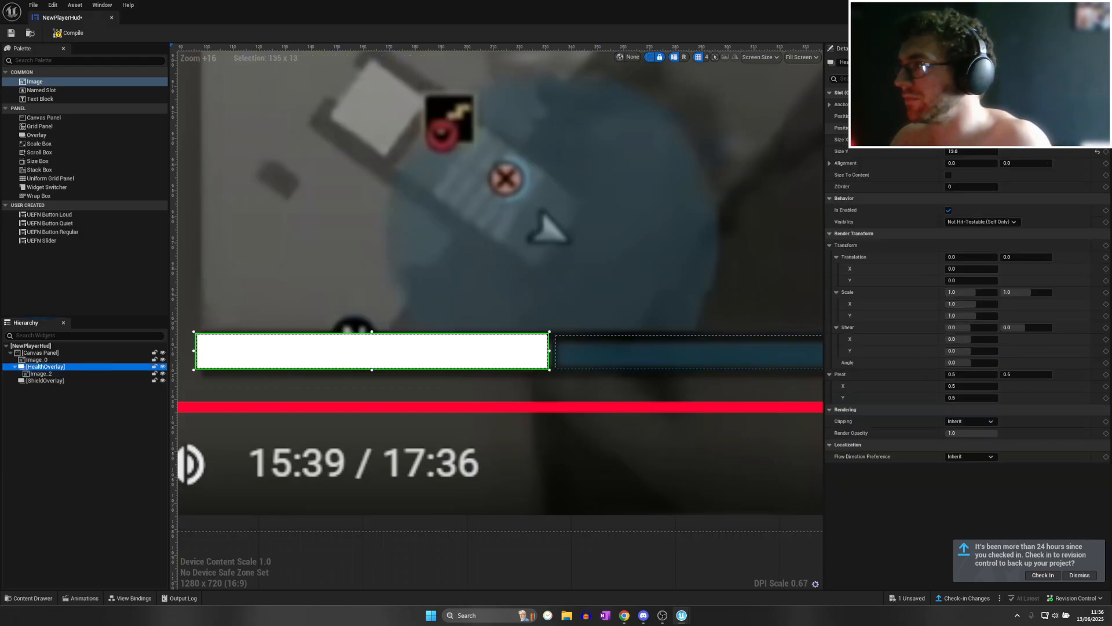
pyautogui.hotkey('ctrl', 'z')
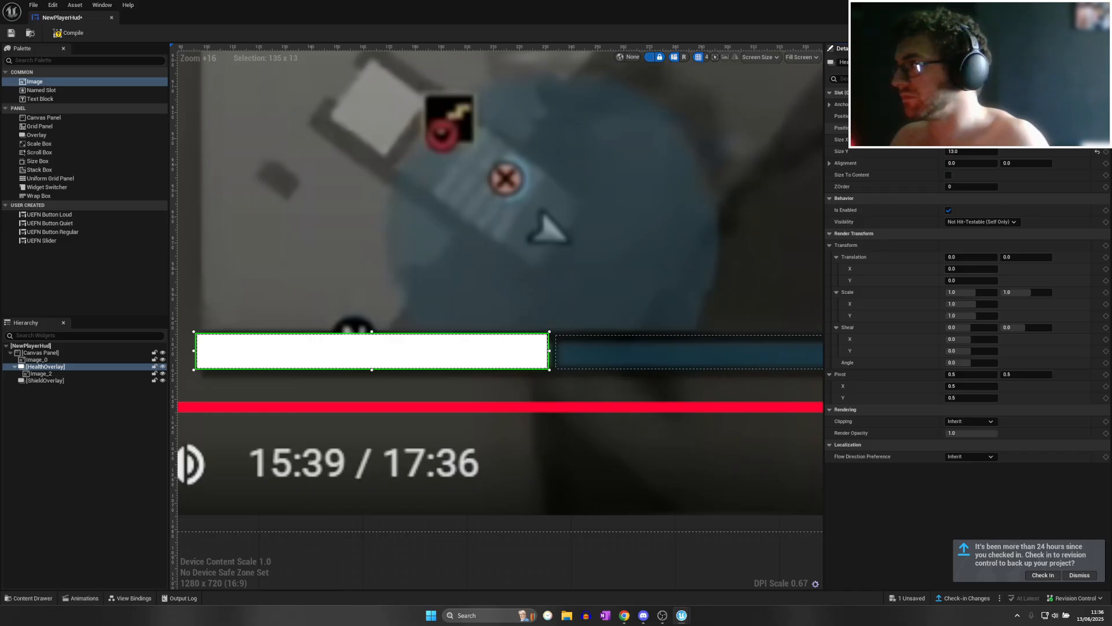
pyautogui.press('Return')
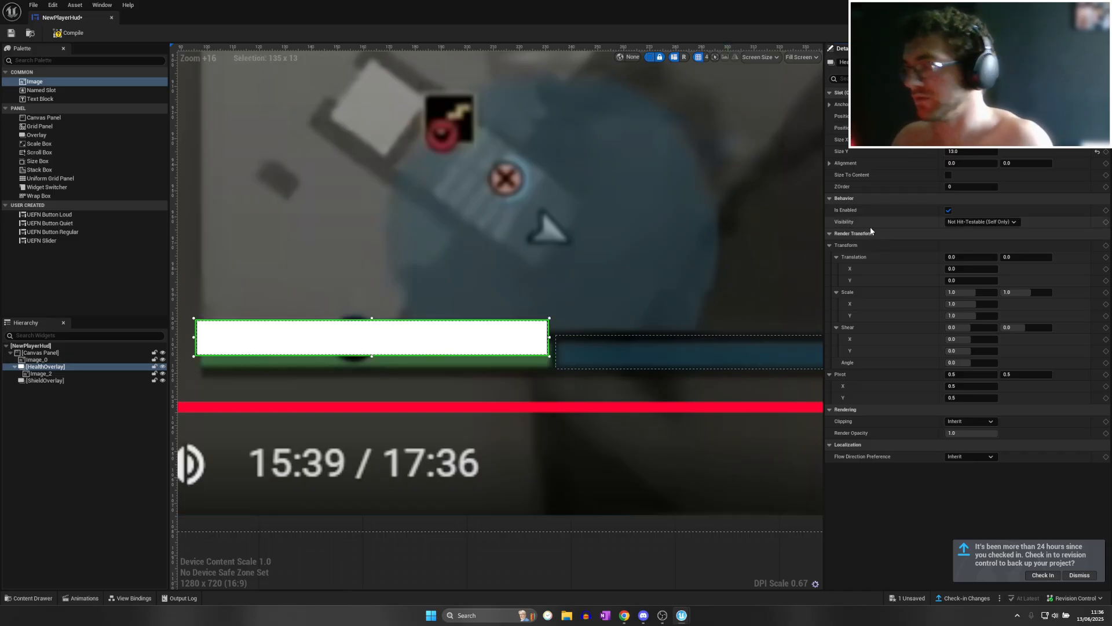
pyautogui.write('1010')
pyautogui.press('Return')
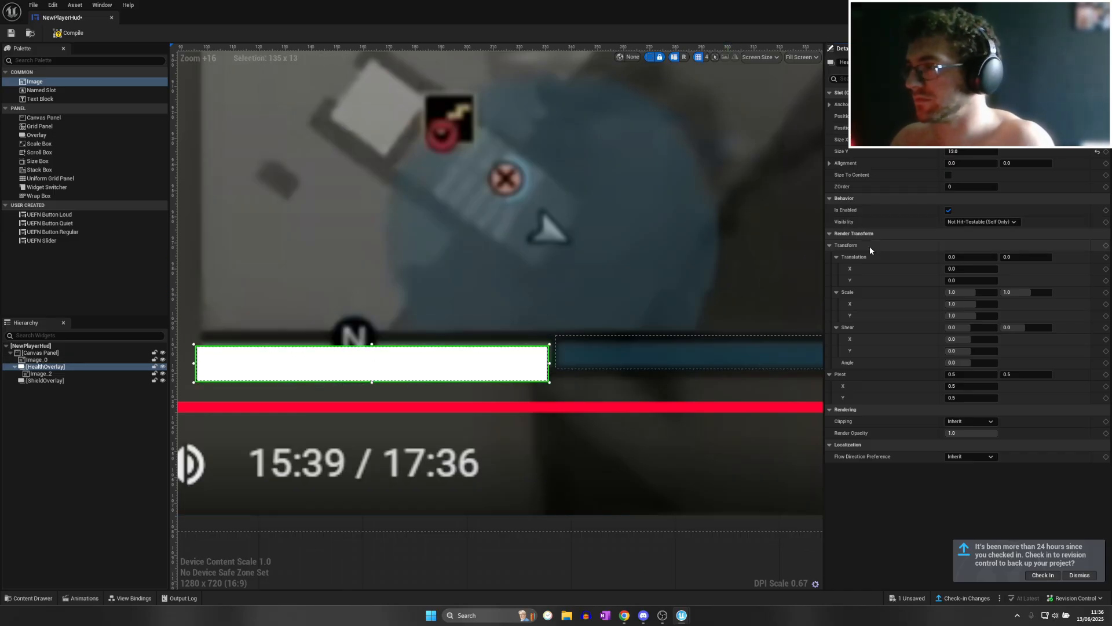
pyautogui.click(594, 360)
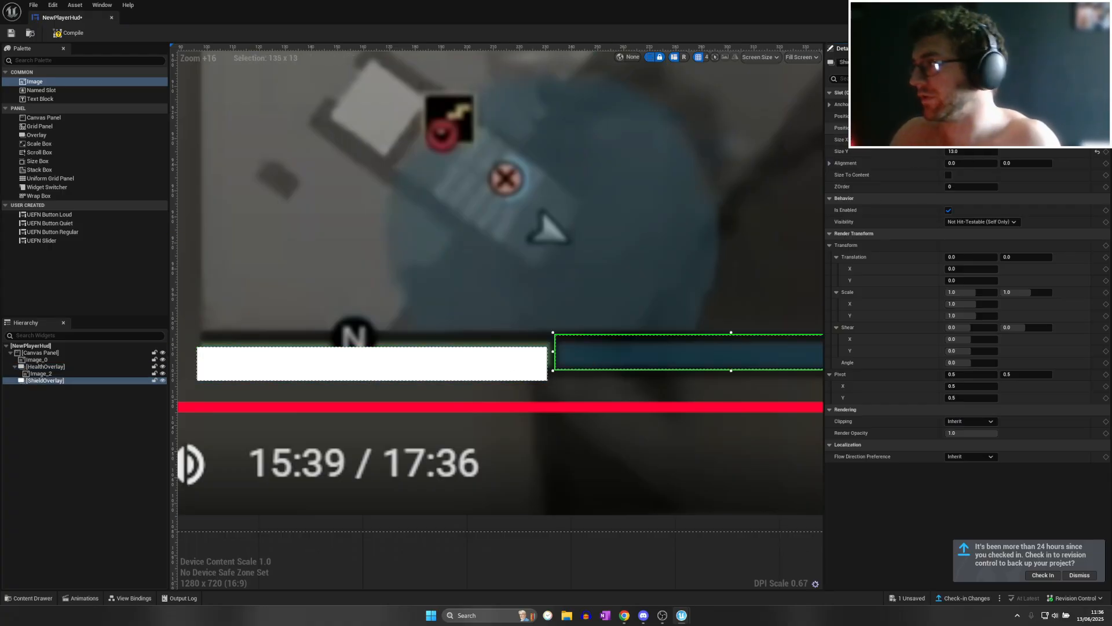
pyautogui.moveTo(683, 371); pyautogui.dragTo(478, 417, button='right')
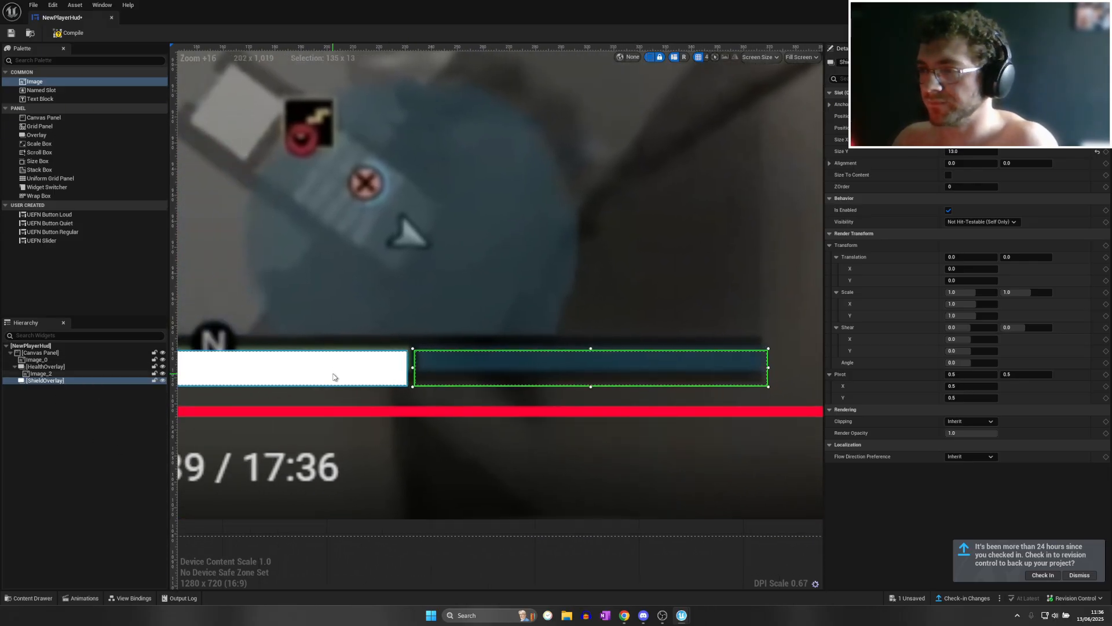
# Rename the image inside HealthOverlay as HealthImageMat
pyautogui.click(333, 377)
pyautogui.moveTo(347, 377); pyautogui.dragTo(407, 390, button='right')
pyautogui.click(64, 368)
pyautogui.doubleClick(65, 375)
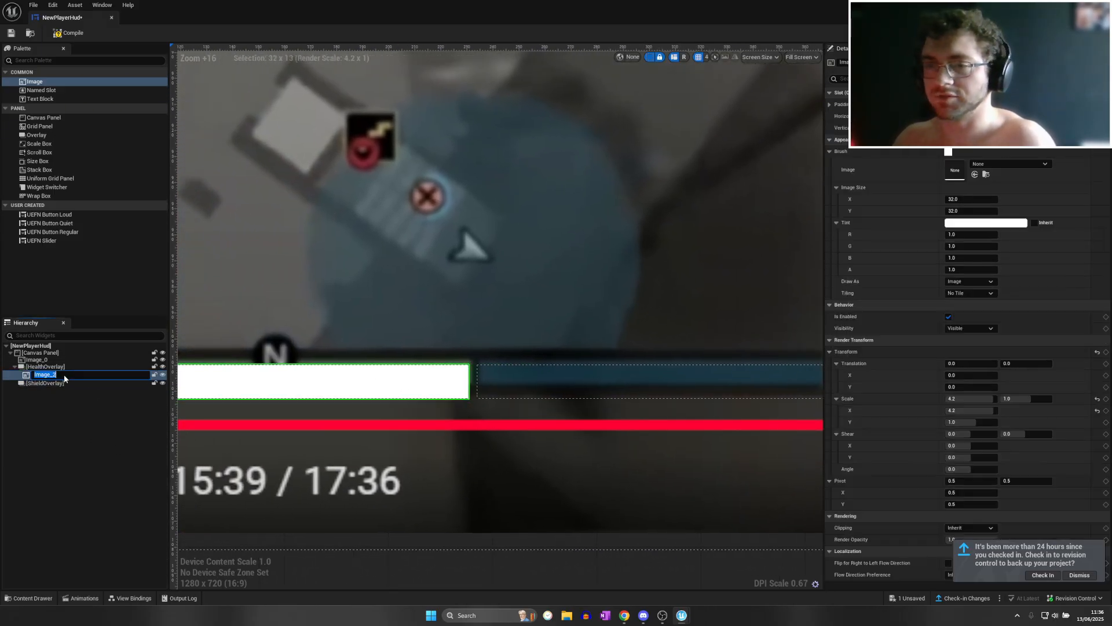
pyautogui.write('Health')
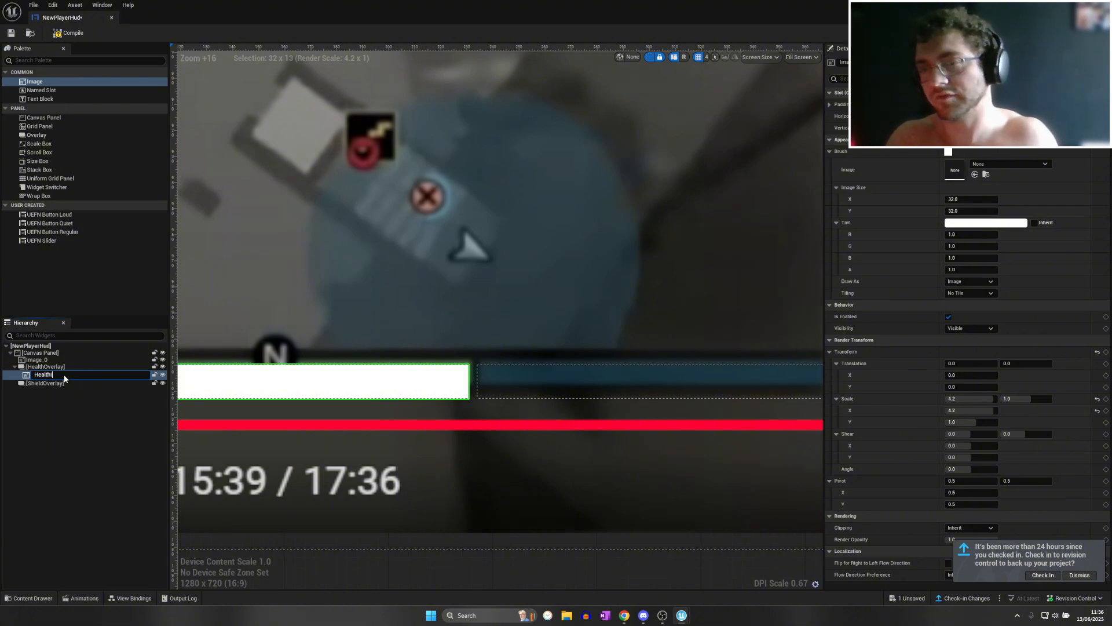
pyautogui.write('ImageMat')
pyautogui.press('Return')
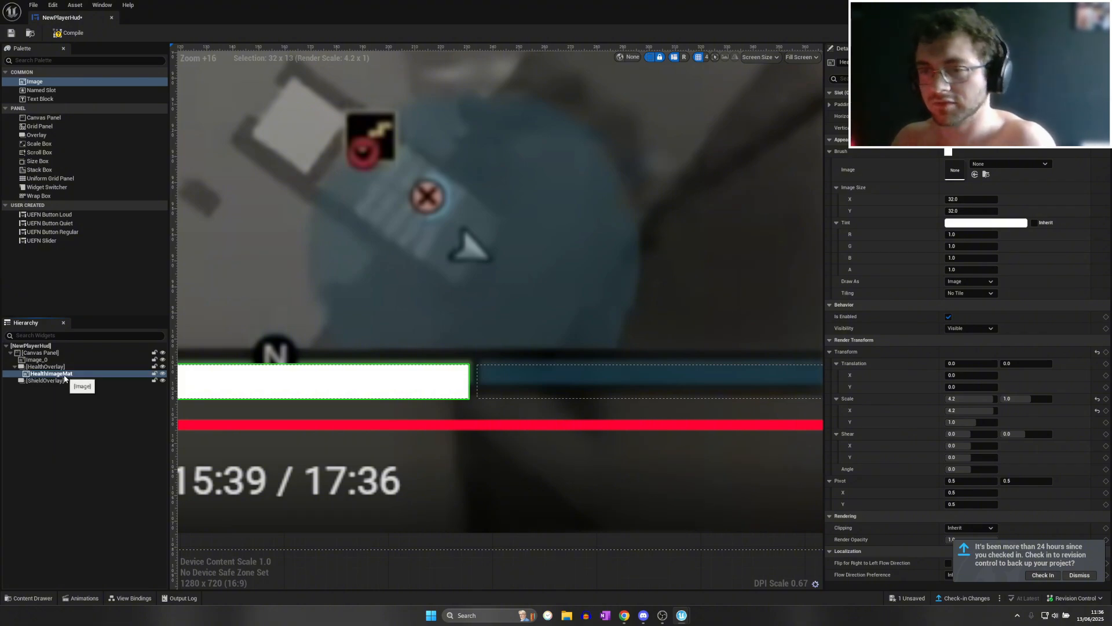
# Assign the HealthBar material as the brush image of HealthImageMat
pyautogui.click(995, 165)
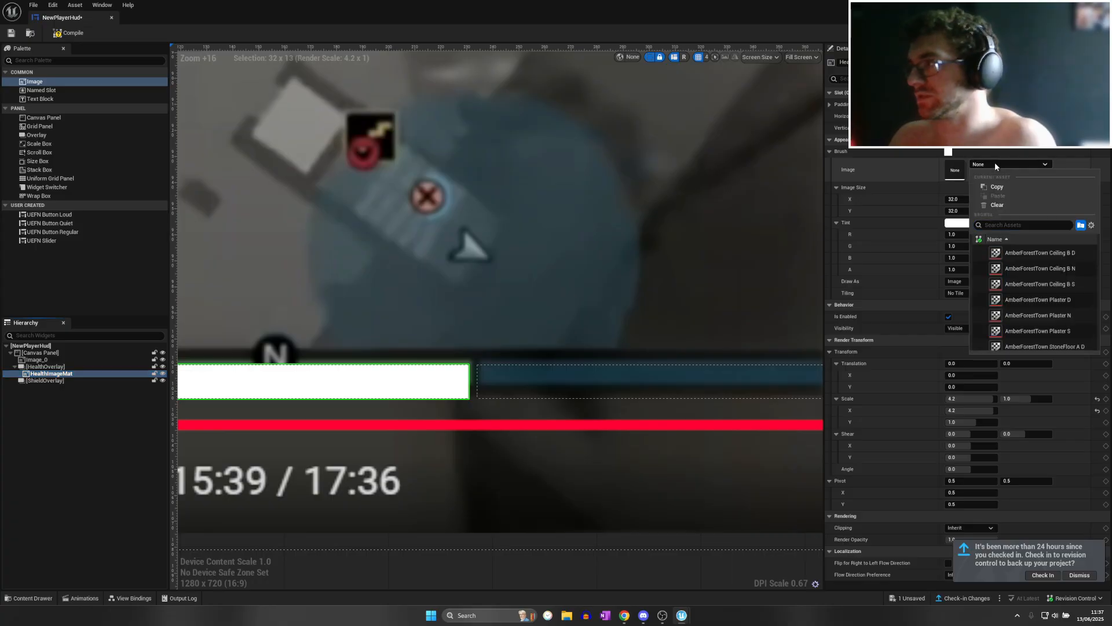
pyautogui.write('health')
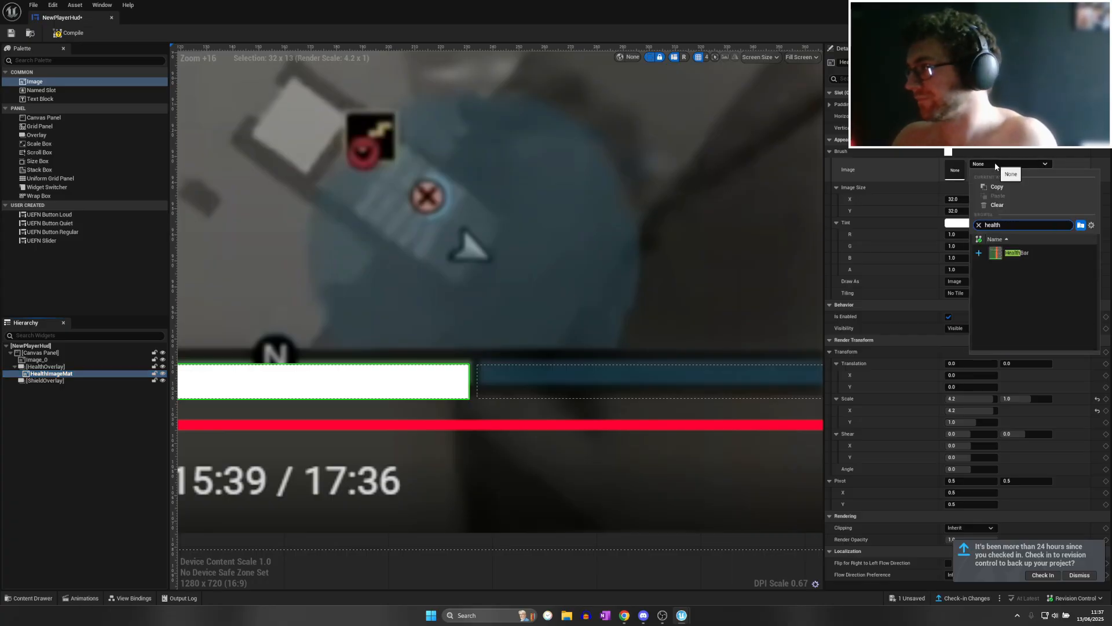
pyautogui.click(1032, 252)
pyautogui.scroll(-2, 548, 433)
pyautogui.moveTo(548, 433); pyautogui.dragTo(636, 392, button='right')
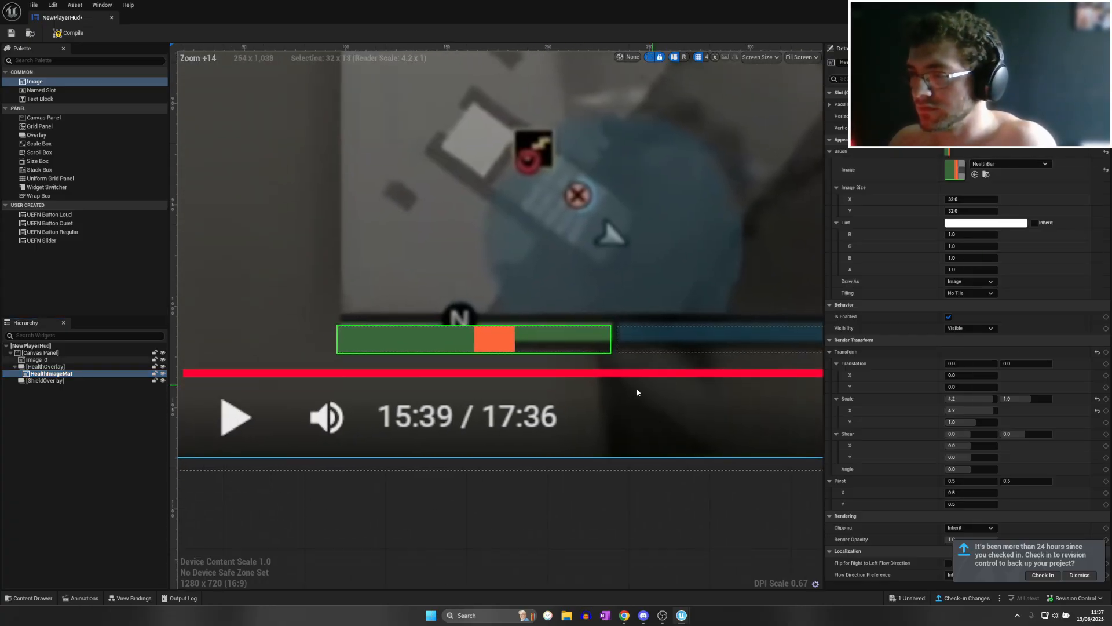
pyautogui.scroll(1, 512, 379)
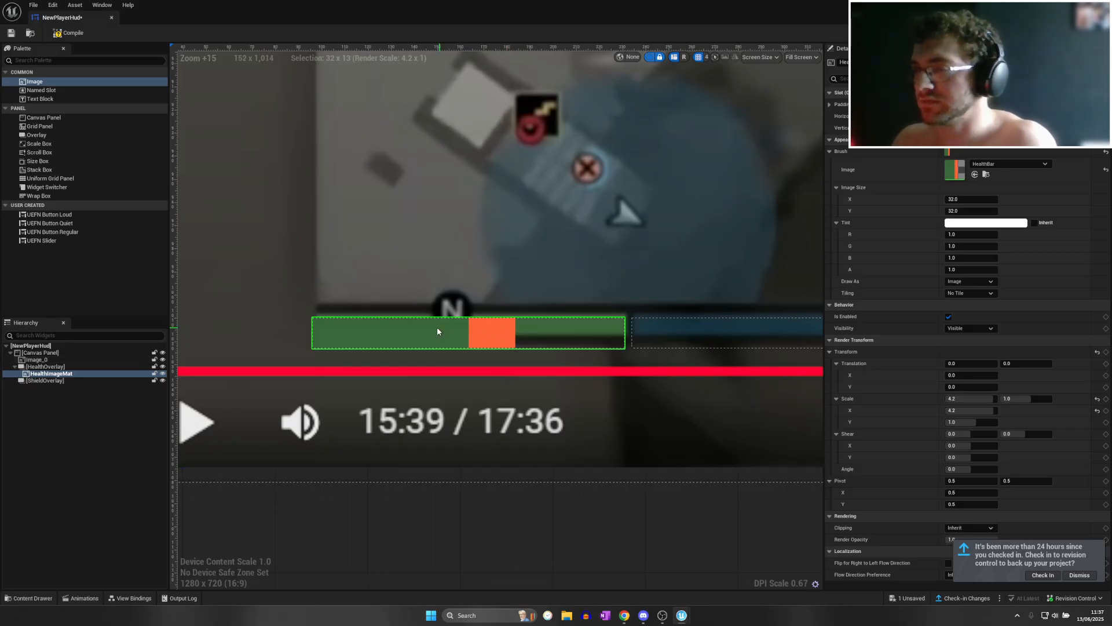
pyautogui.scroll(-5, 463, 387)
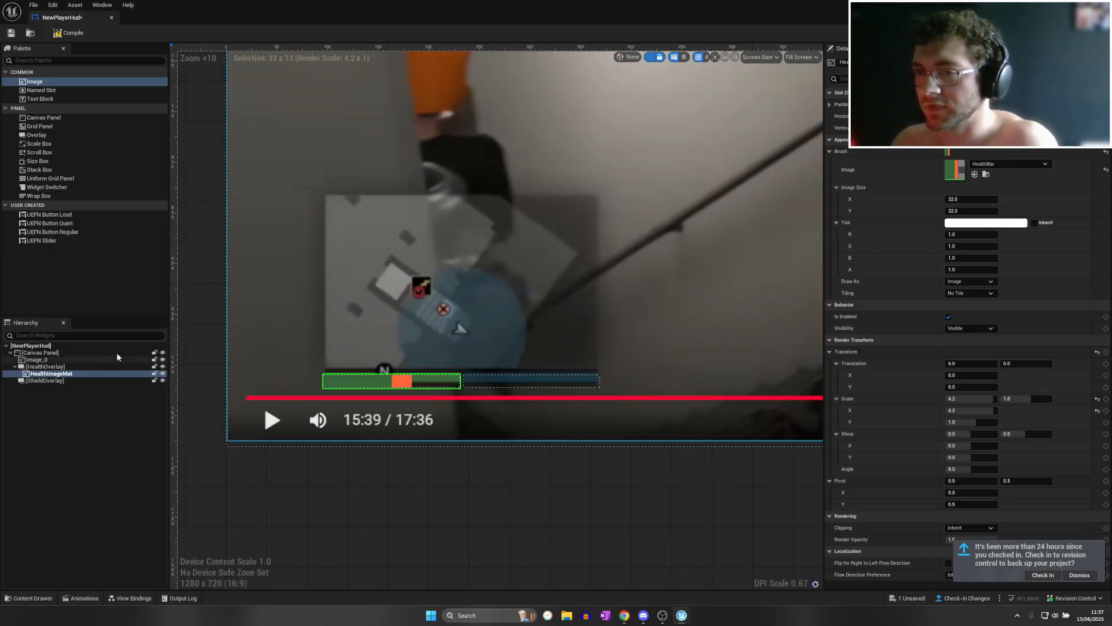
# Hide the Image_0 reference screenshot in the designer, keeping the Canvas Panel shown
pyautogui.click(163, 353)
pyautogui.click(163, 353)
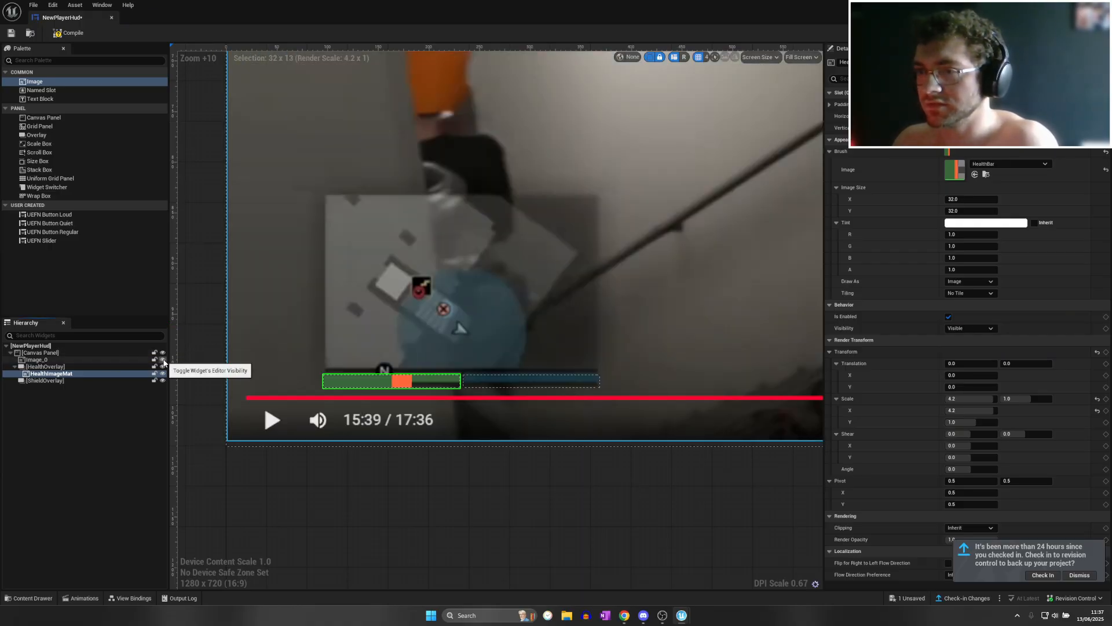
pyautogui.click(163, 360)
pyautogui.scroll(-5, 617, 322)
pyautogui.scroll(-3, 580, 325)
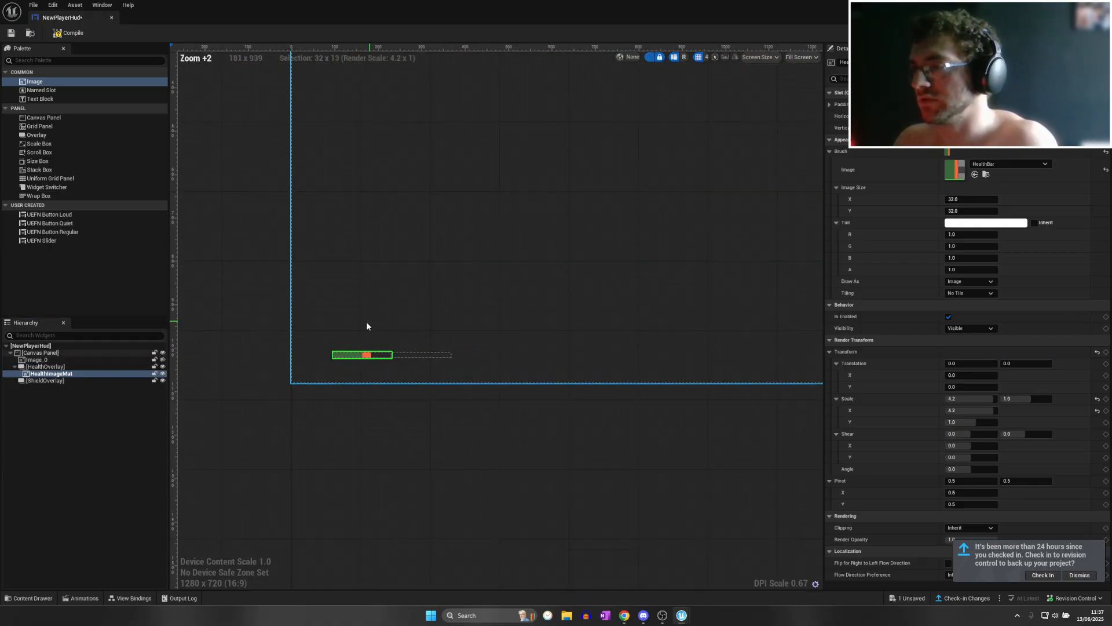
pyautogui.moveTo(35, 82); pyautogui.dragTo(449, 300)
pyautogui.moveTo(362, 300); pyautogui.dragTo(310, 300)
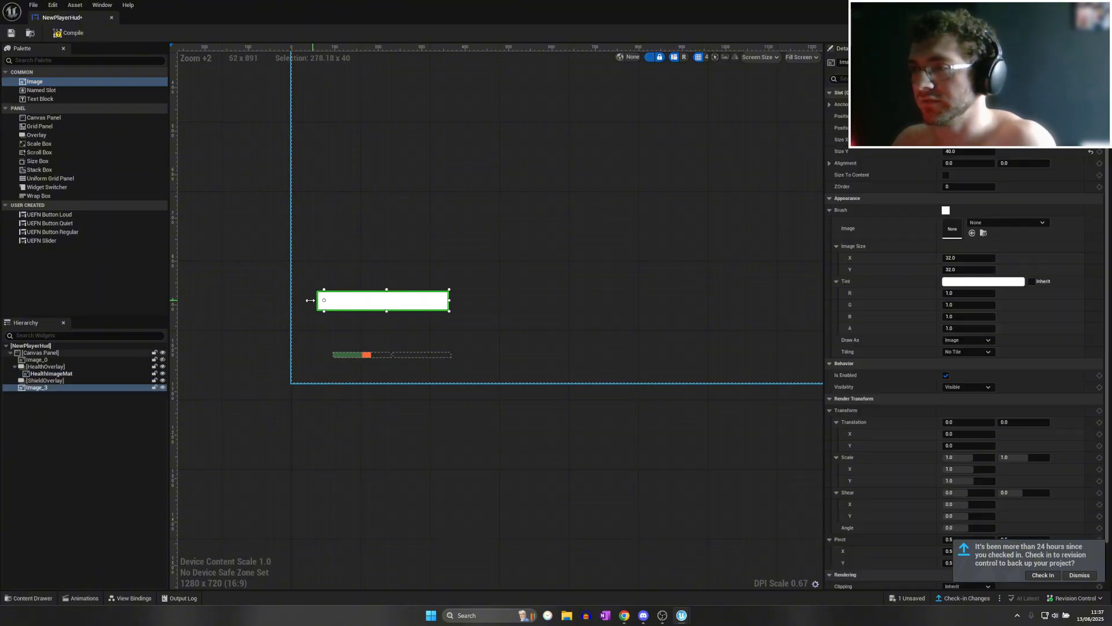
pyautogui.moveTo(391, 311); pyautogui.dragTo(395, 347)
pyautogui.scroll(-4, 517, 324)
pyautogui.moveTo(566, 307); pyautogui.dragTo(447, 306, button='right')
pyautogui.scroll(1, 451, 315)
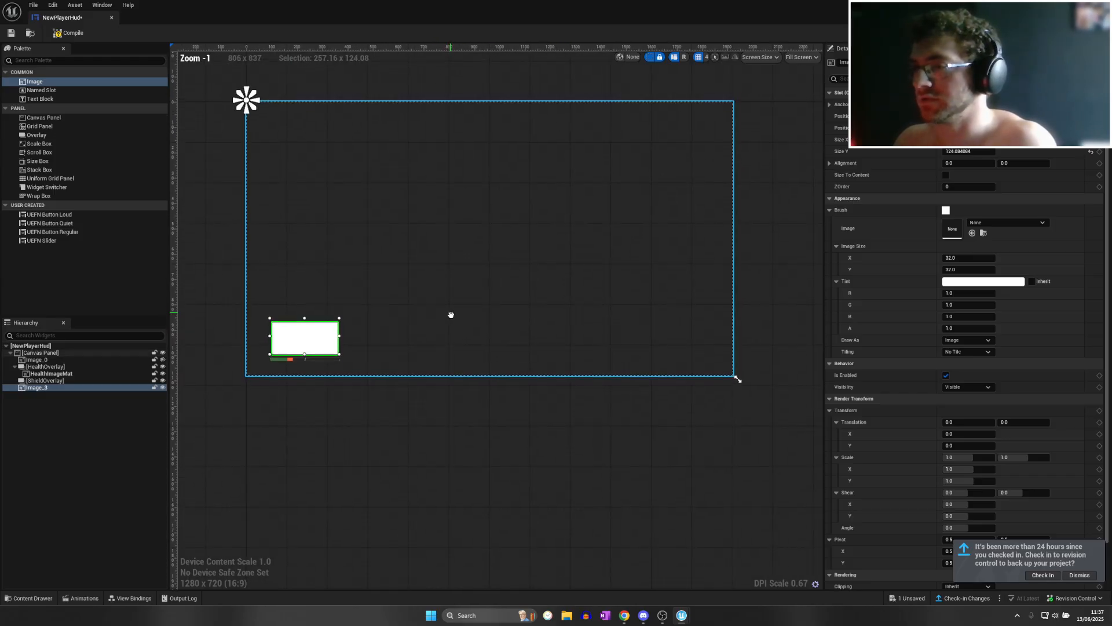
pyautogui.scroll(4, 297, 363)
pyautogui.press('Delete')
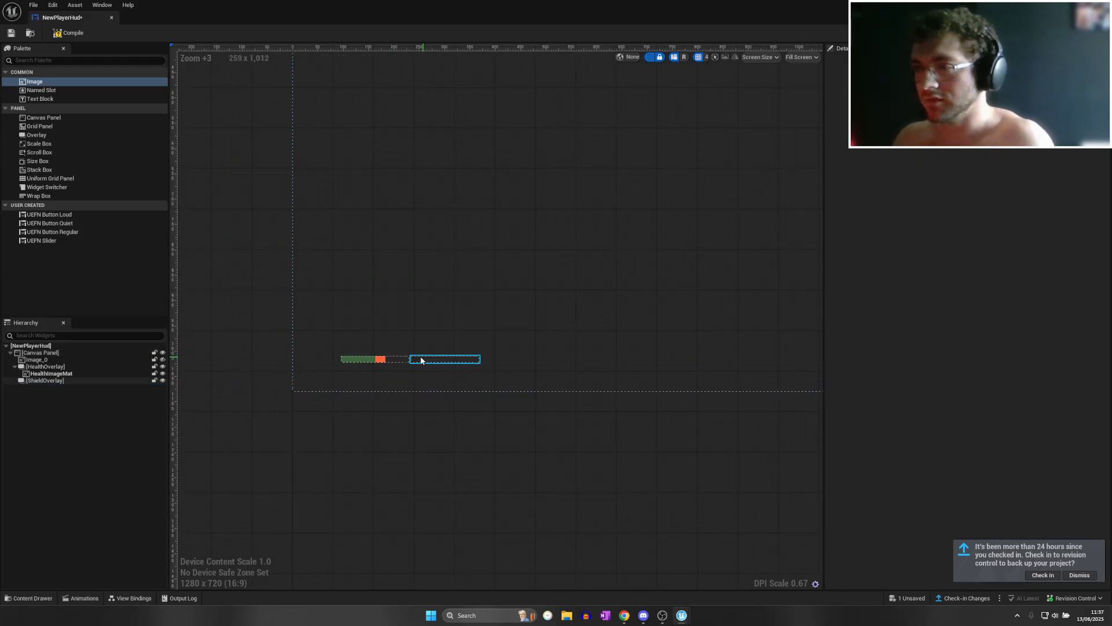
# Leave the widget designer and bring up the HealthBar material graph
pyautogui.scroll(2, 422, 360)
pyautogui.click(1051, 6)
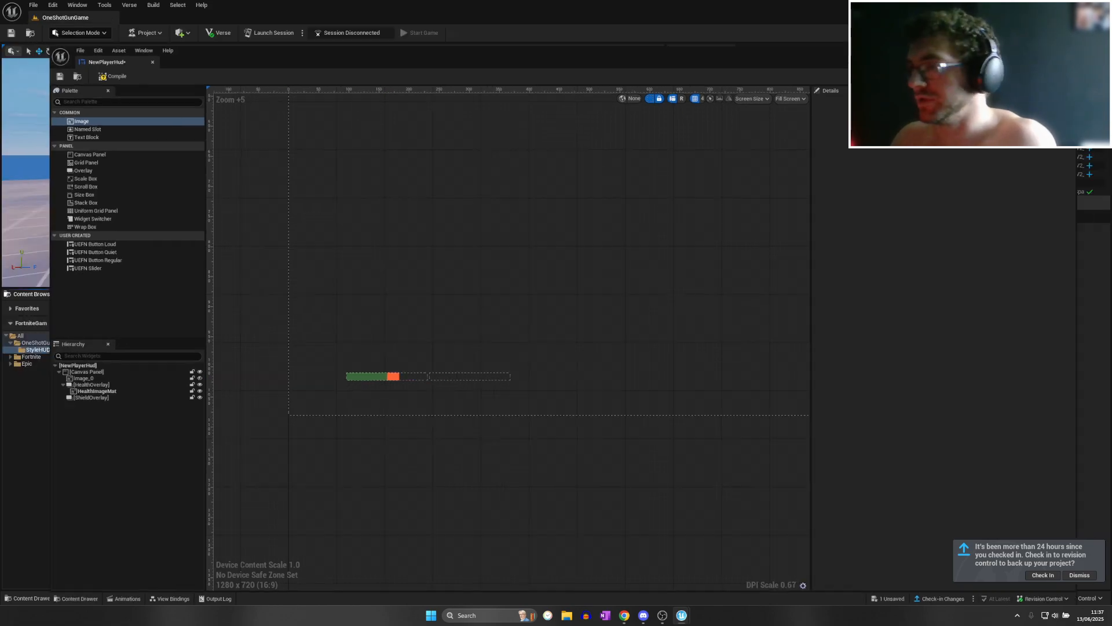
pyautogui.doubleClick(108, 365)
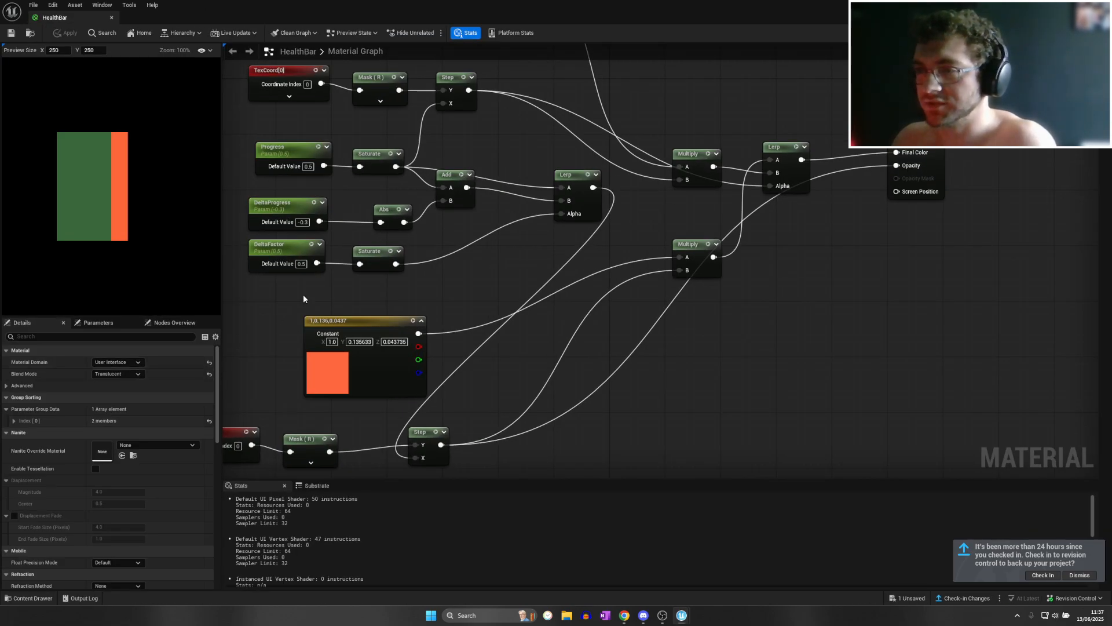
# Test the health bar preview with the Progress default value at 1 and at 0.8
pyautogui.moveTo(312, 167); pyautogui.dragTo(299, 175)
pyautogui.write('1')
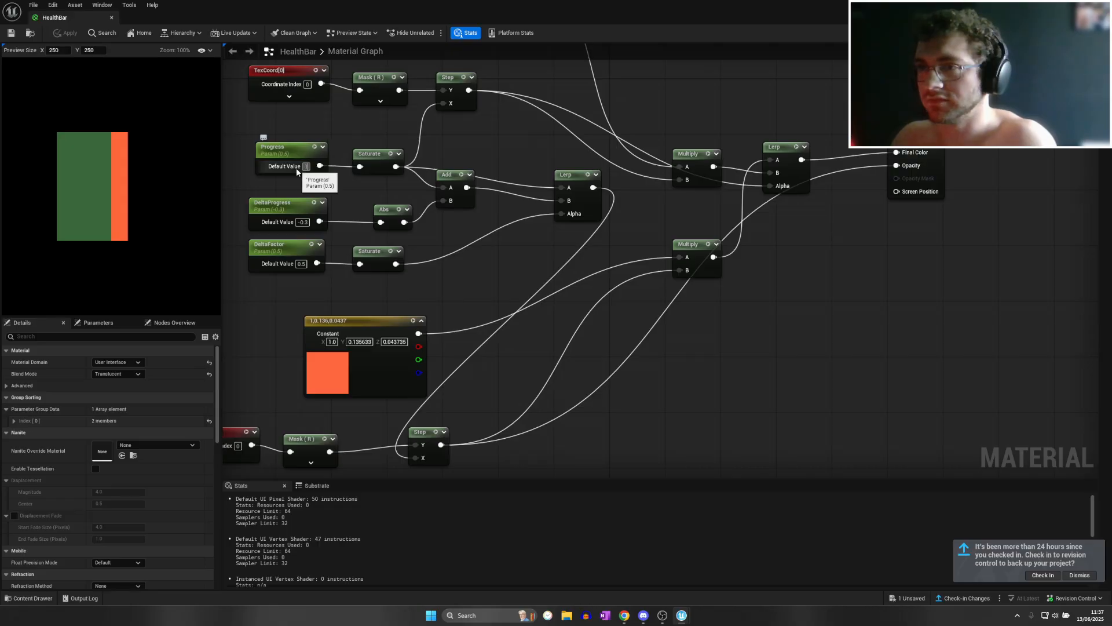
pyautogui.press('Return')
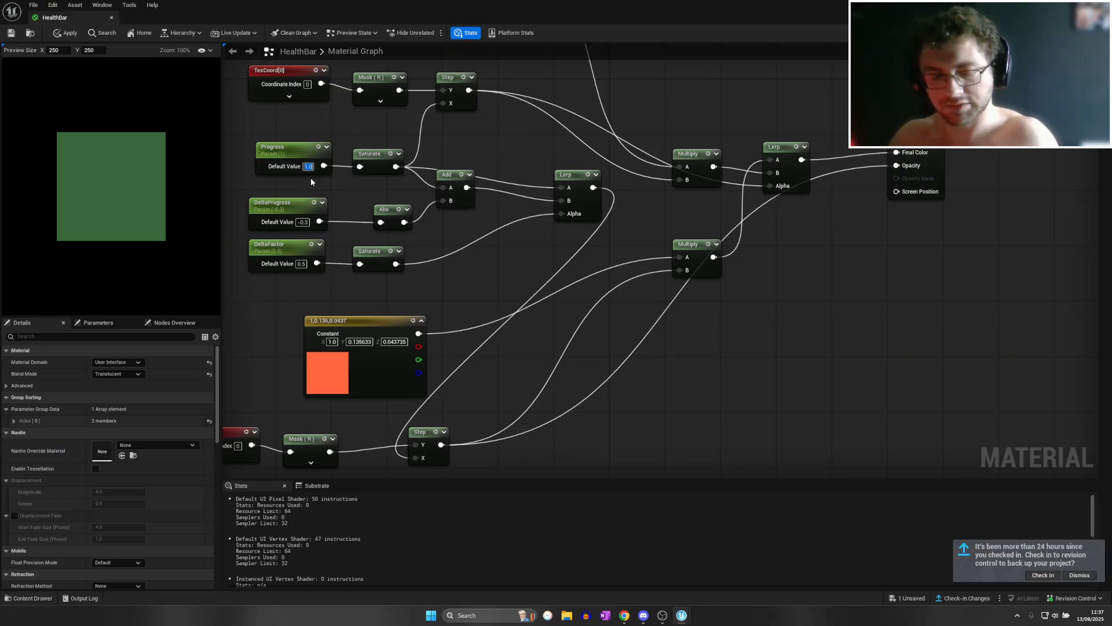
pyautogui.write('0.8')
pyautogui.press('Return')
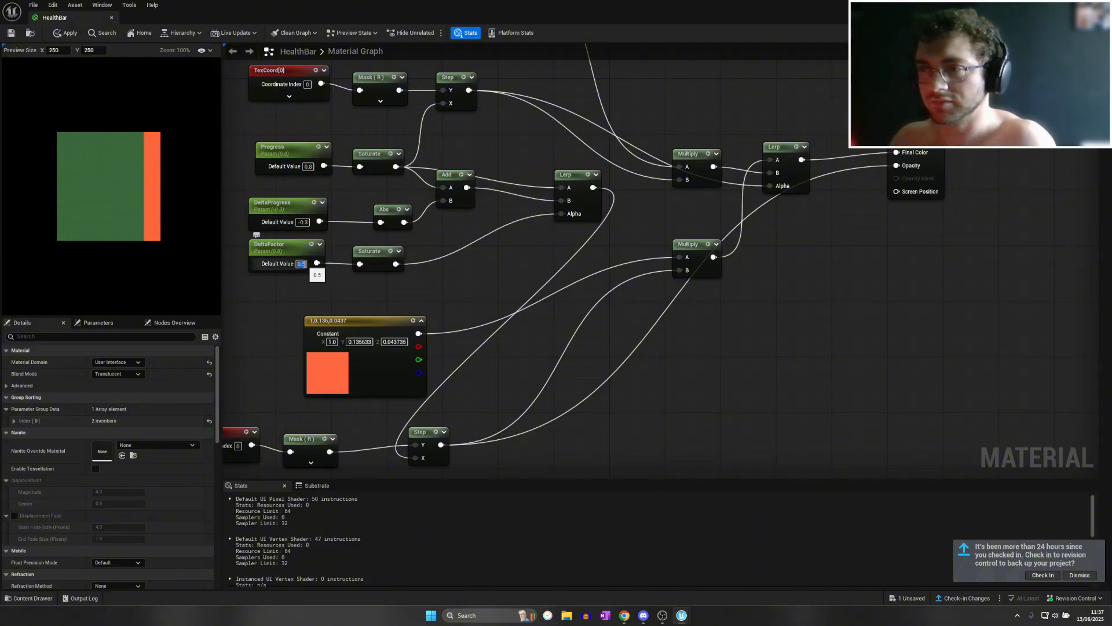
# Test the health bar preview with the DeltaFactor default value at 0 and at 0.3
pyautogui.write('0')
pyautogui.press('Return')
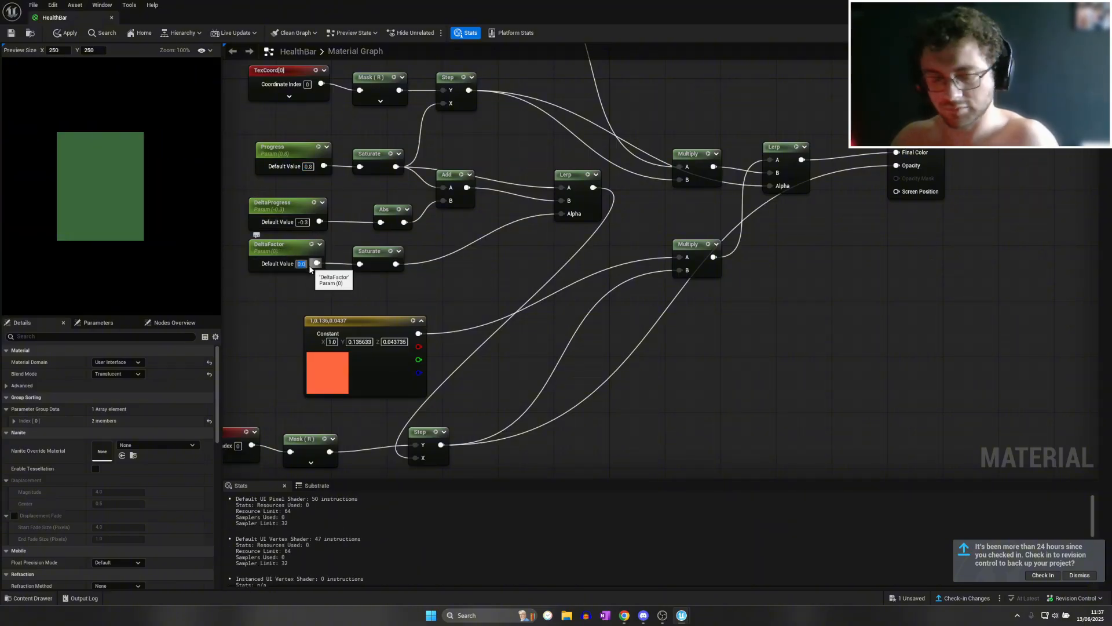
pyautogui.write('0.3')
pyautogui.press('Return')
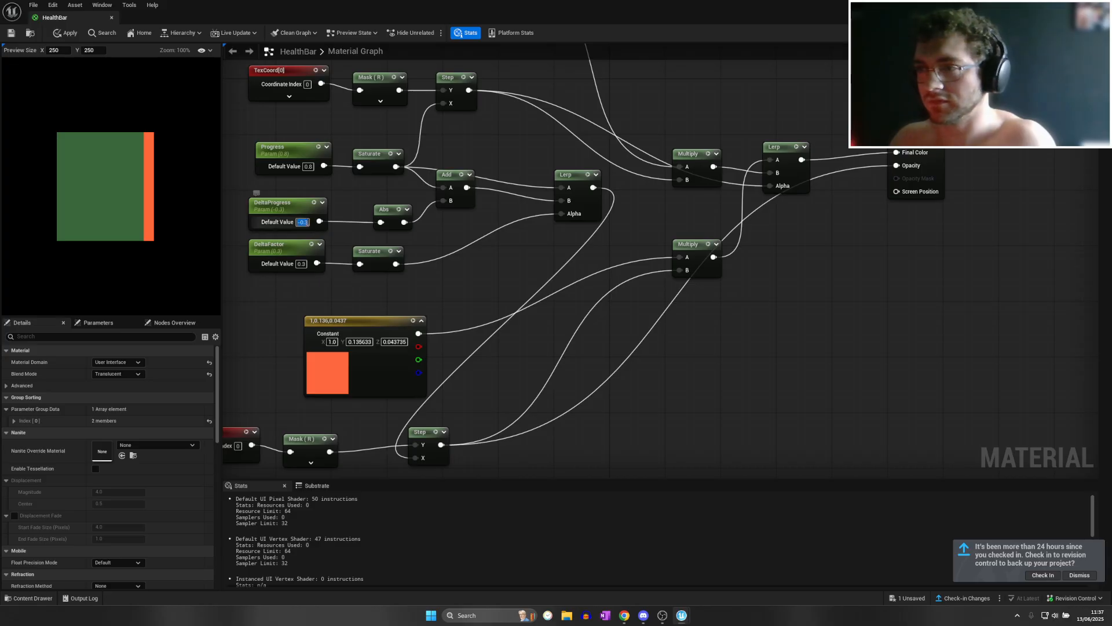
# Set the default values of the DeltaProgress and DeltaFactor parameters to 0
pyautogui.write('0')
pyautogui.press('Return')
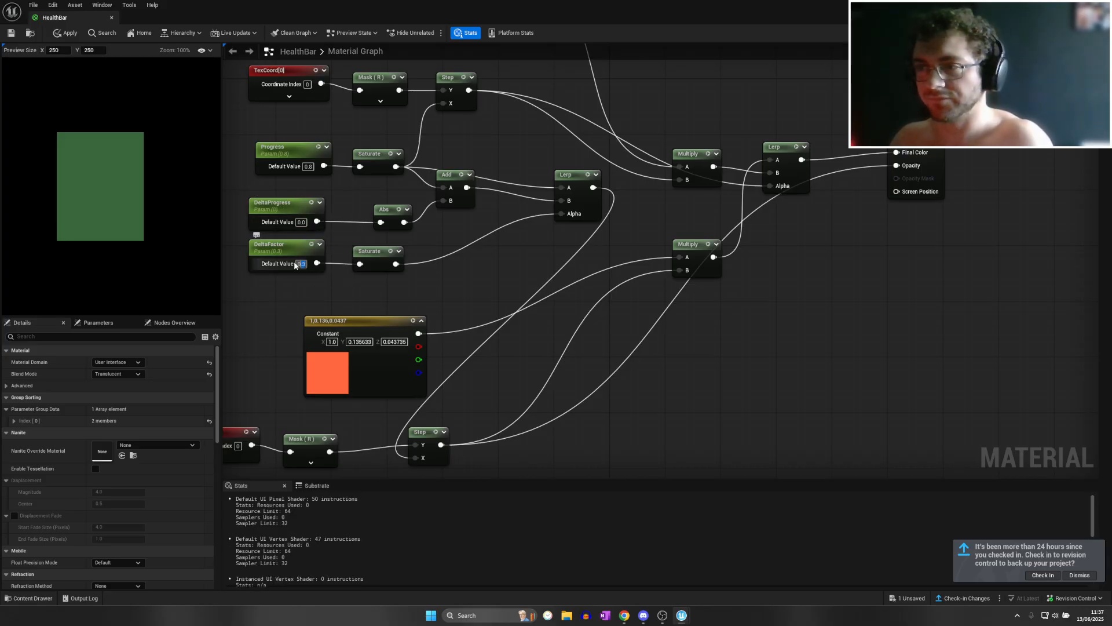
pyautogui.write('0.8')
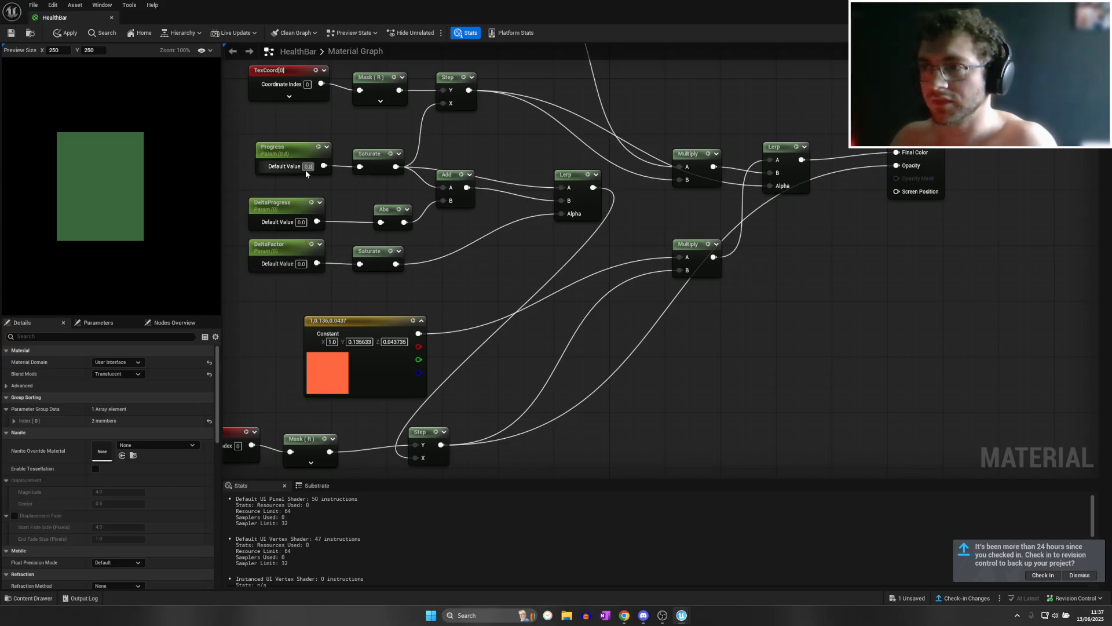
# Set the Progress parameter's default value to 1, then save and close the HealthBar material
pyautogui.write('1')
pyautogui.moveTo(309, 168); pyautogui.dragTo(317, 169)
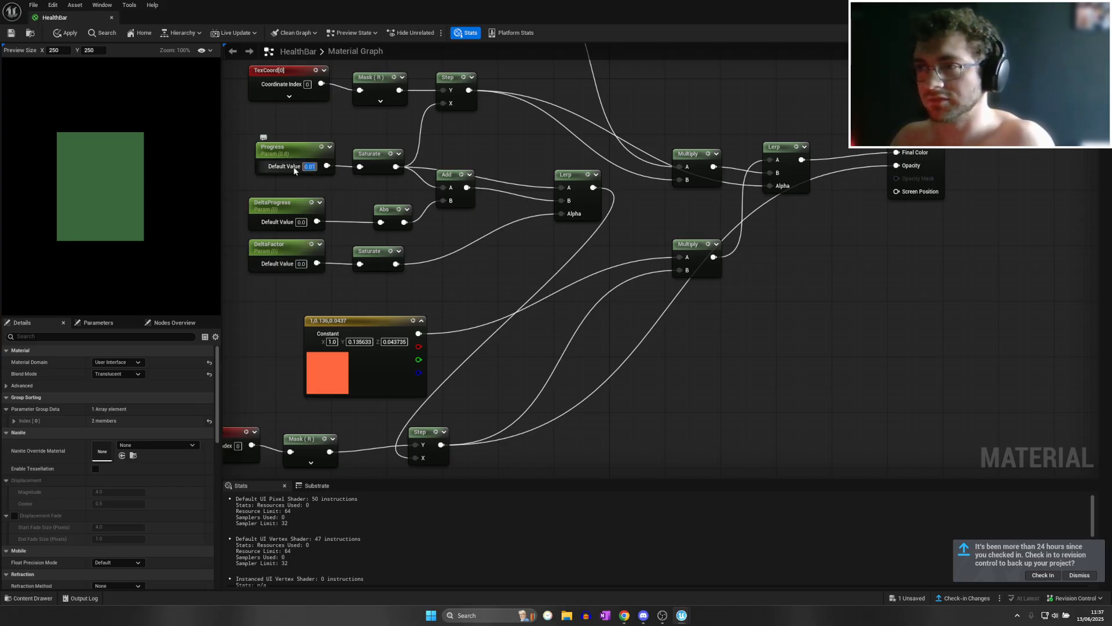
pyautogui.write('1')
pyautogui.press('Return')
pyautogui.hotkey('ctrl', 's')
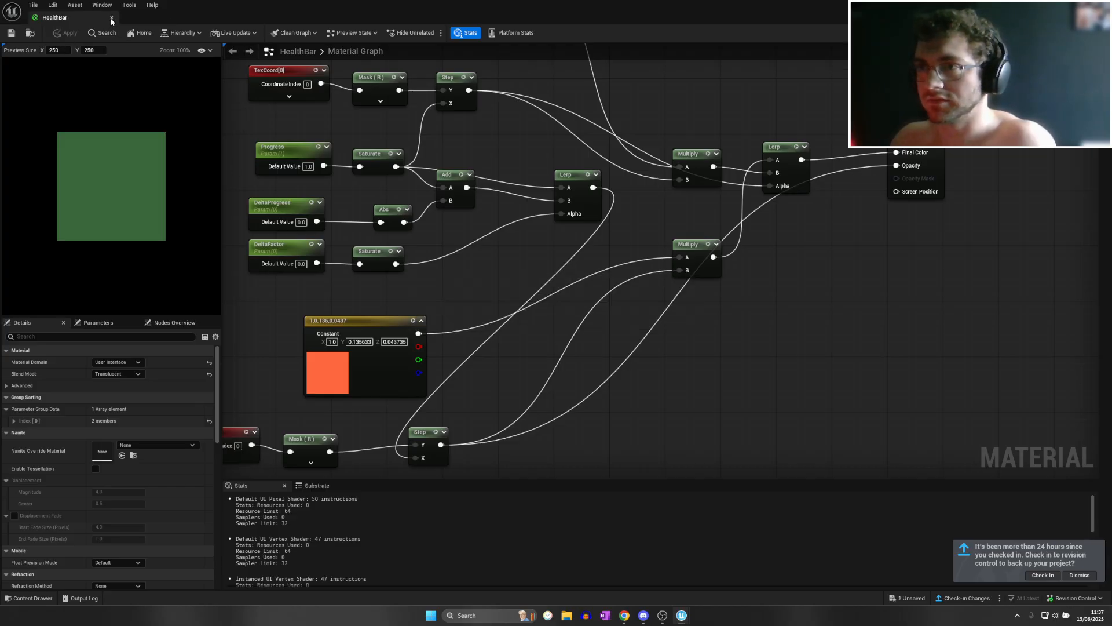
pyautogui.click(111, 17)
# Duplicate the HealthBar material in the StyleHUD folder and name the copy ShieldBar
pyautogui.doubleClick(134, 352)
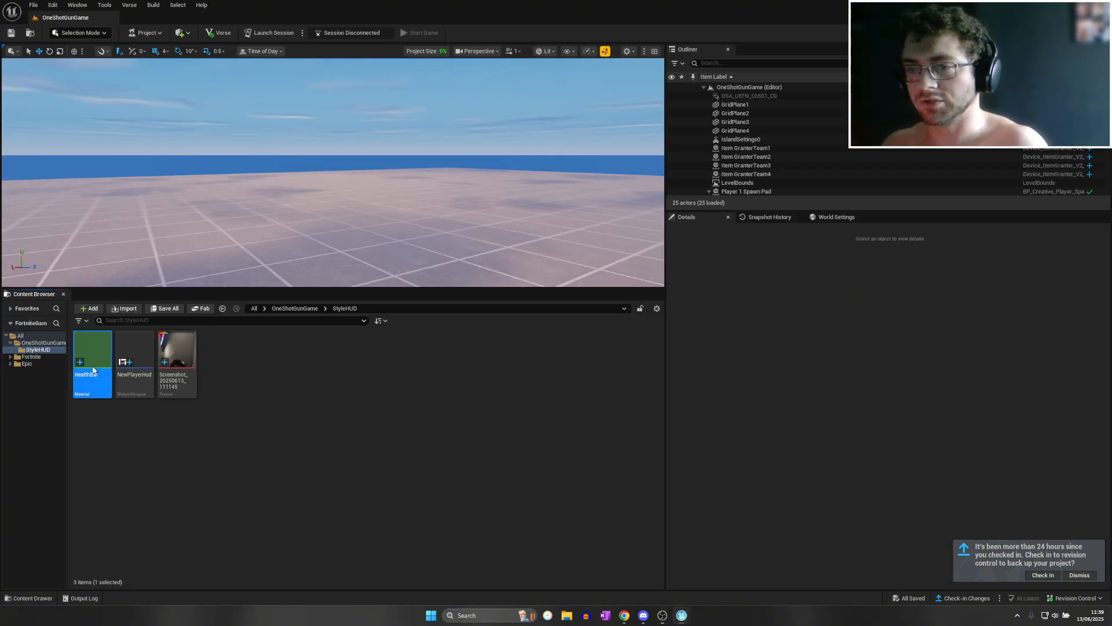
pyautogui.rightClick(92, 368)
pyautogui.moveTo(131, 484)
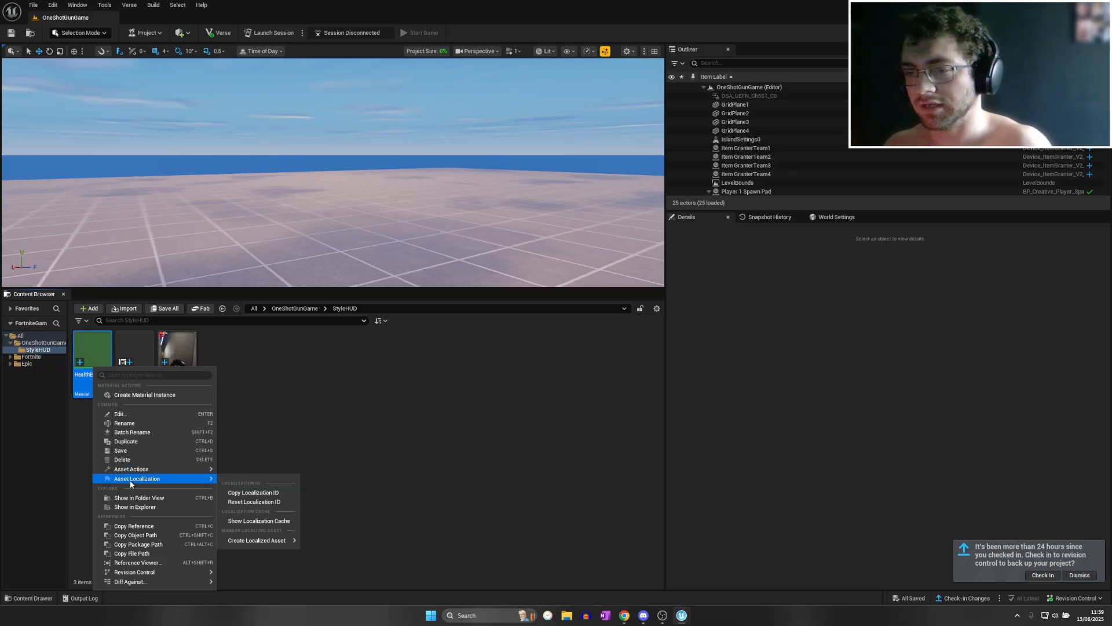
pyautogui.click(126, 441)
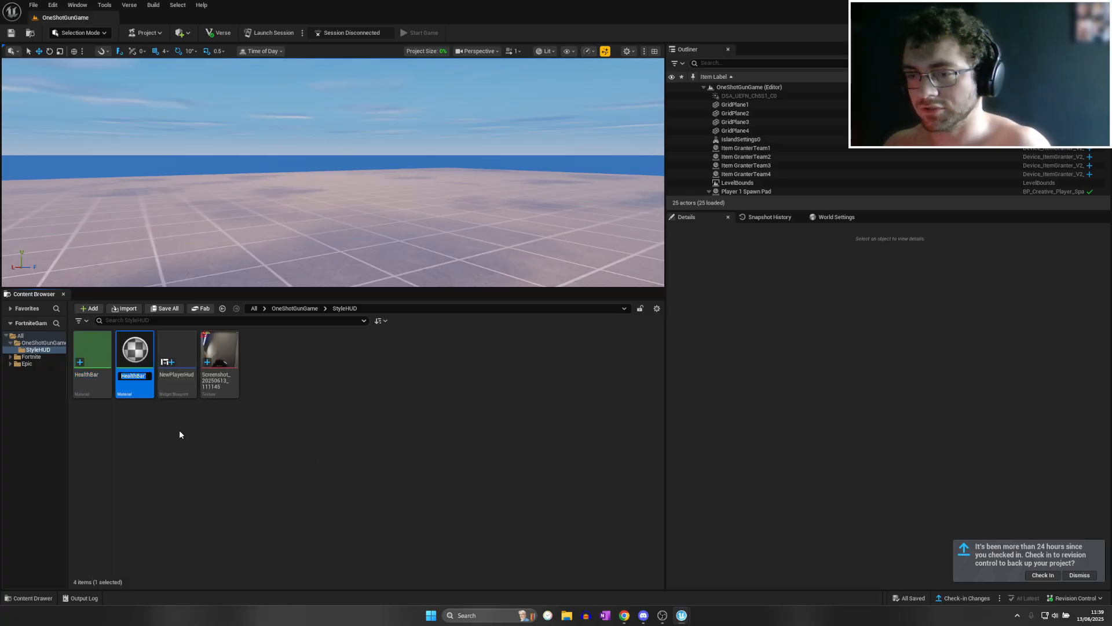
pyautogui.write('Shie')
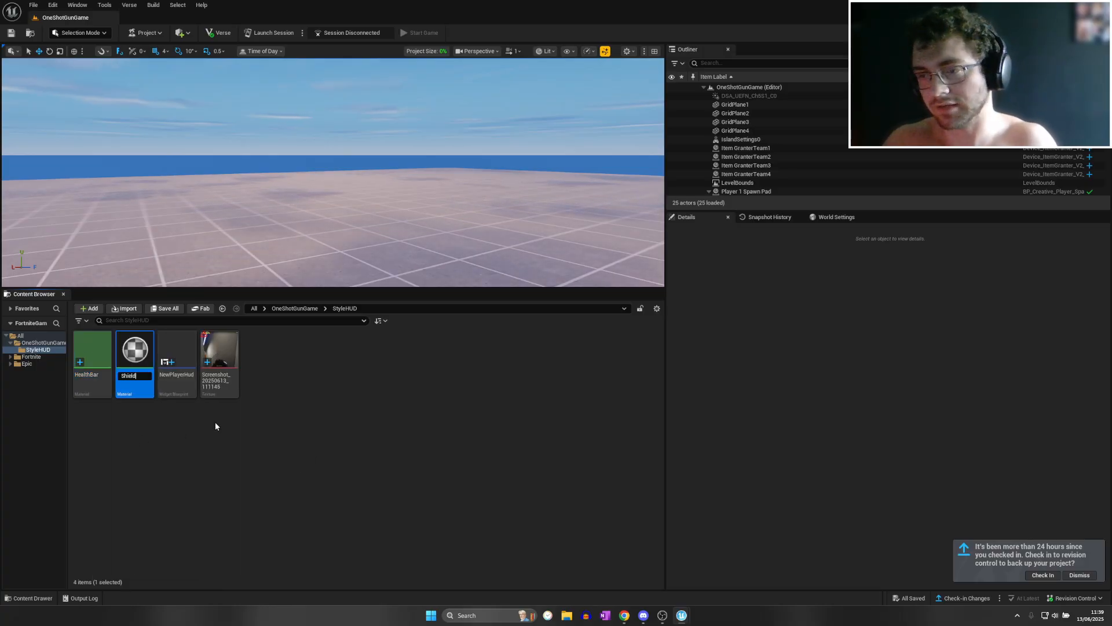
pyautogui.write('ld')
pyautogui.press('Return')
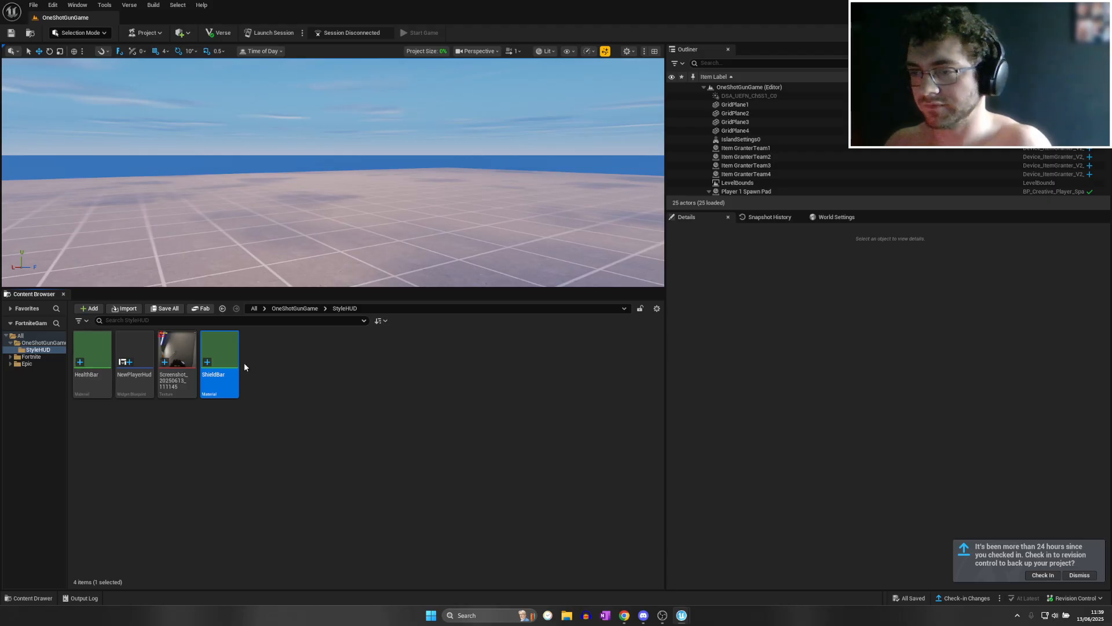
# Open the ShieldBar material in its own floating window and show the Image_0 reference screenshot in the NewPlayerHud designer
pyautogui.doubleClick(228, 360)
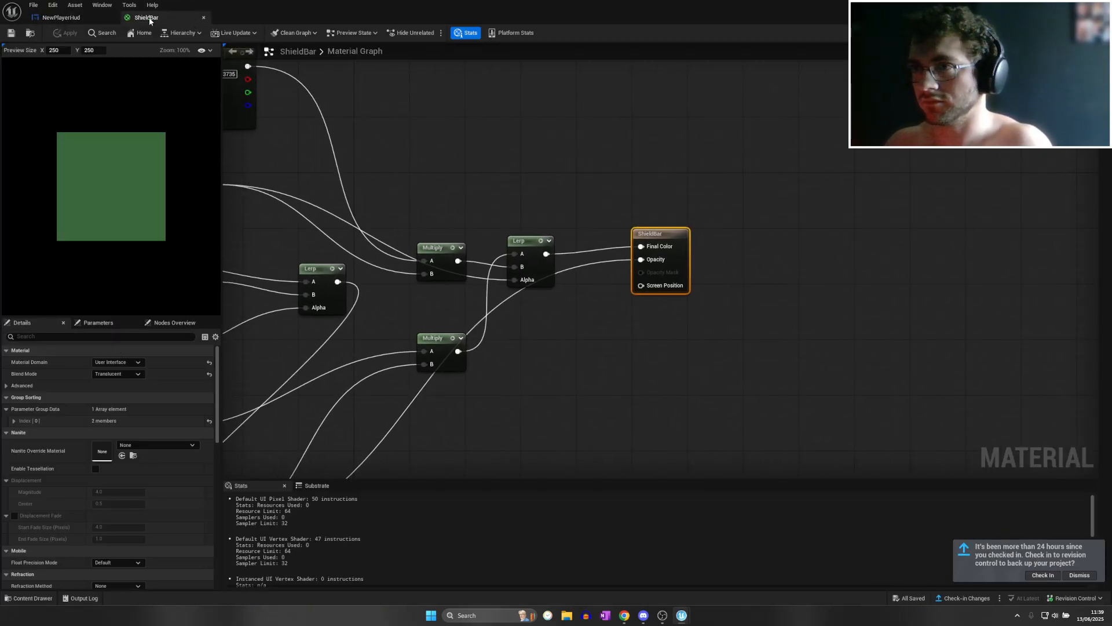
pyautogui.moveTo(146, 18); pyautogui.dragTo(448, 223)
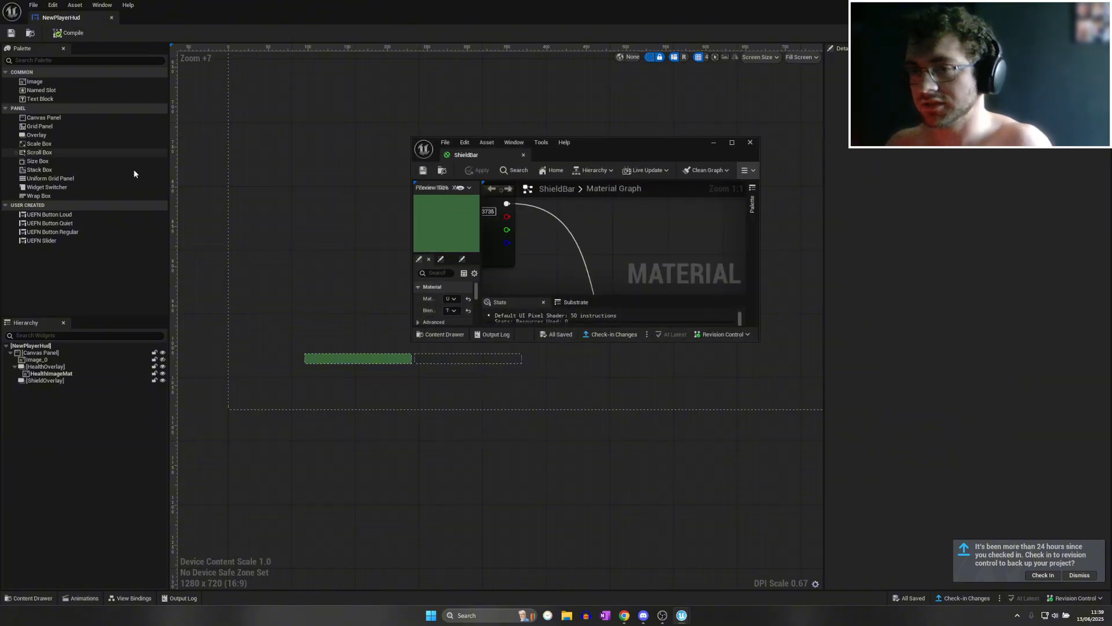
pyautogui.click(163, 360)
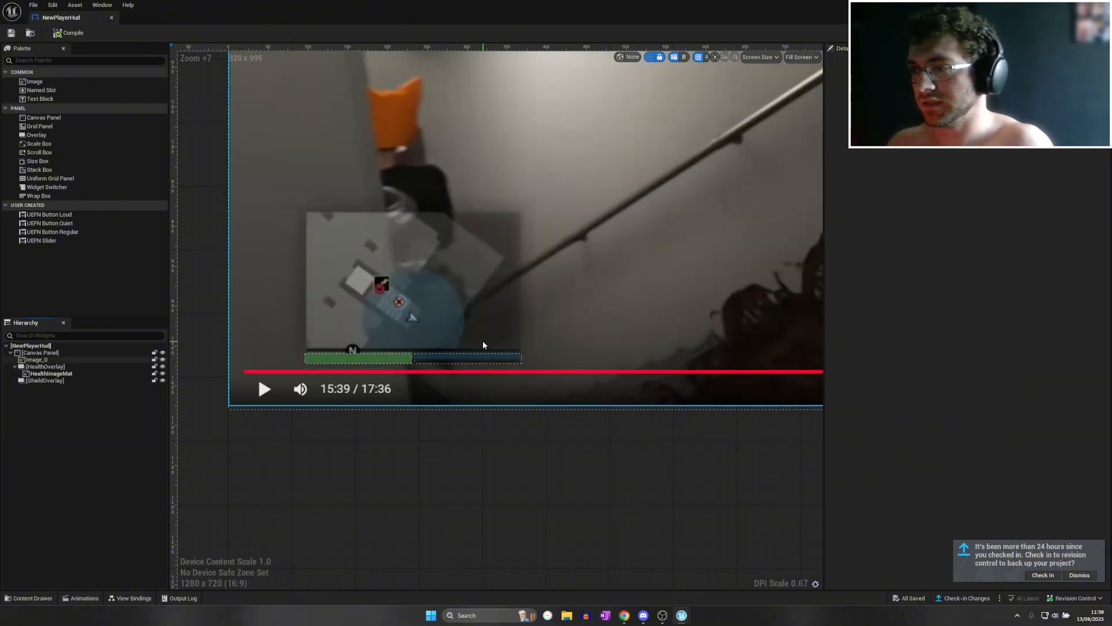
pyautogui.scroll(5, 431, 365)
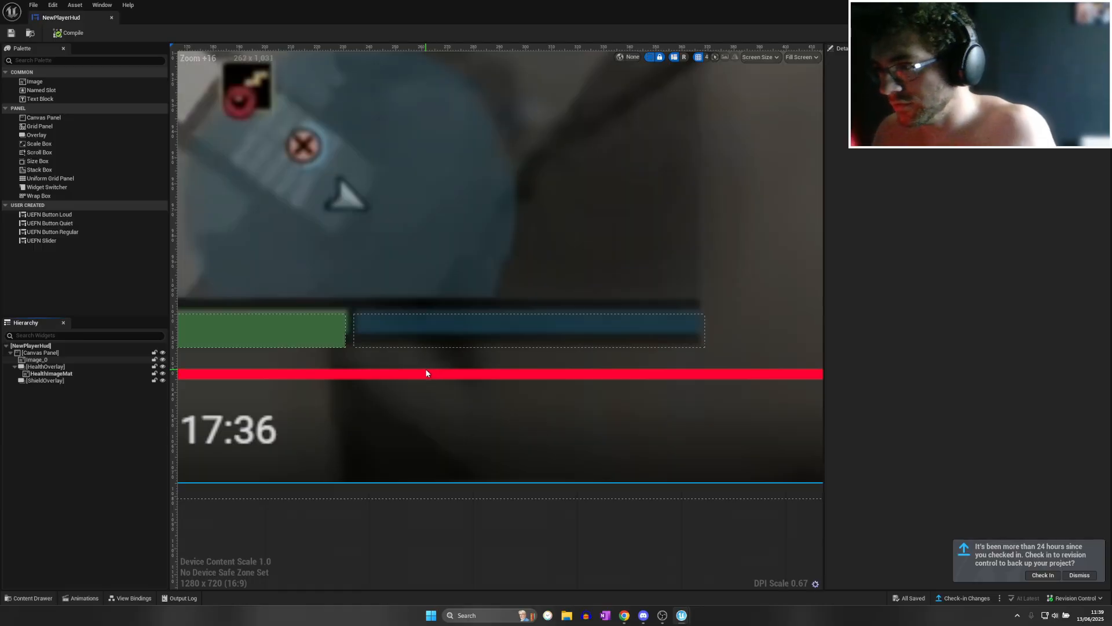
pyautogui.scroll(-3, 485, 440)
pyautogui.scroll(-1, 484, 445)
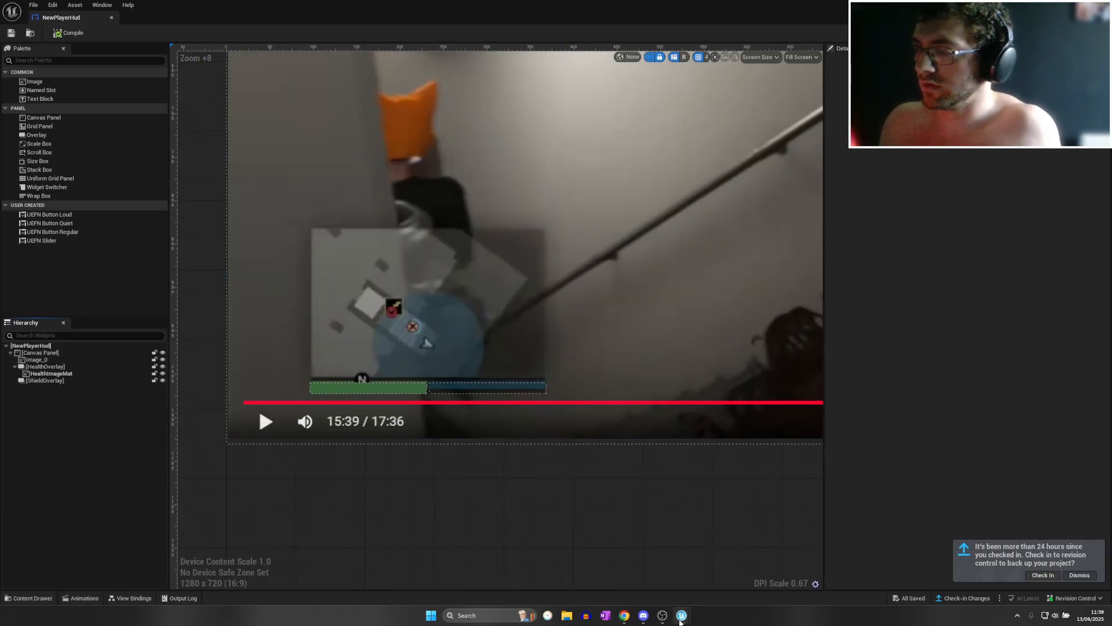
# Bring the ShieldBar window back in front and enlarge it, keeping part of the reference screenshot's shield bar uncovered
pyautogui.moveTo(680, 619)
pyautogui.click(684, 568)
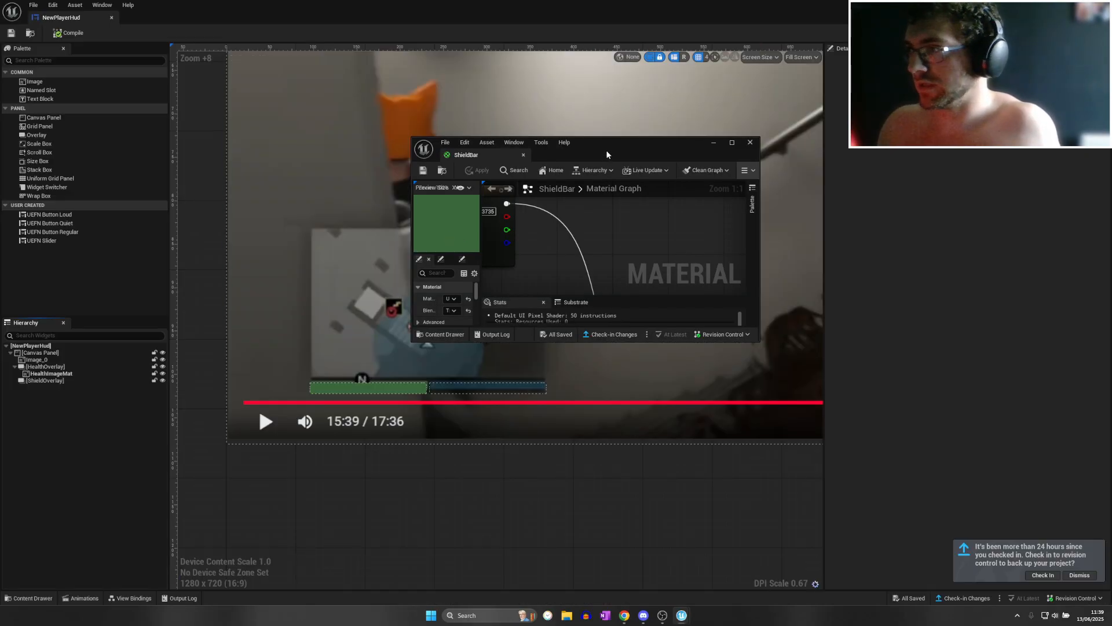
pyautogui.moveTo(607, 154); pyautogui.dragTo(637, 6)
pyautogui.moveTo(463, 4); pyautogui.dragTo(637, 94)
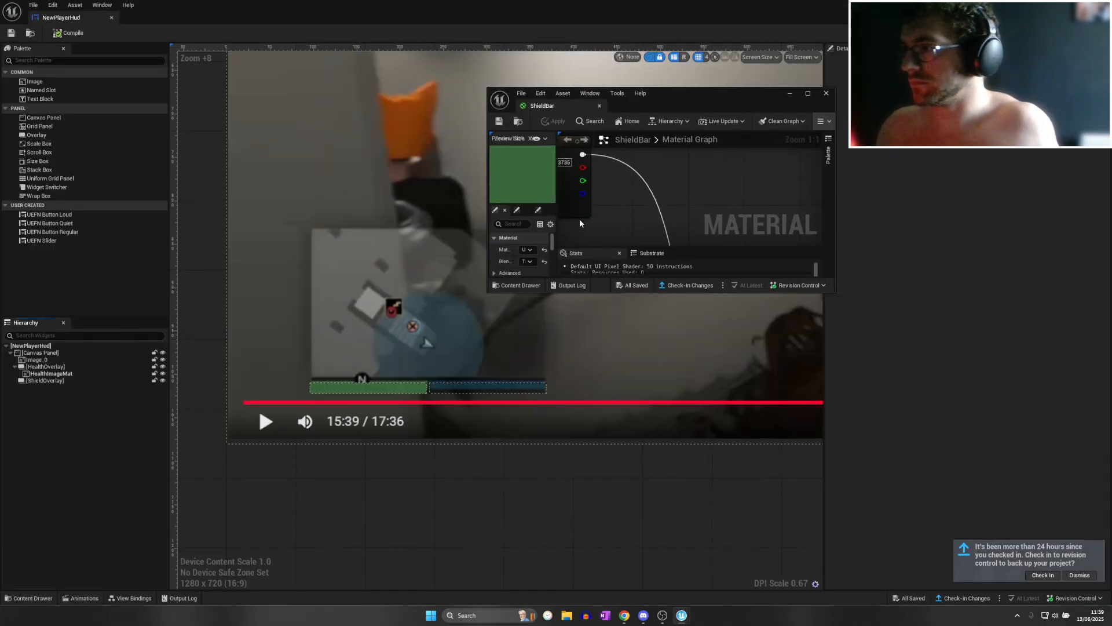
pyautogui.moveTo(836, 208); pyautogui.dragTo(1056, 211)
pyautogui.moveTo(788, 293); pyautogui.dragTo(817, 517)
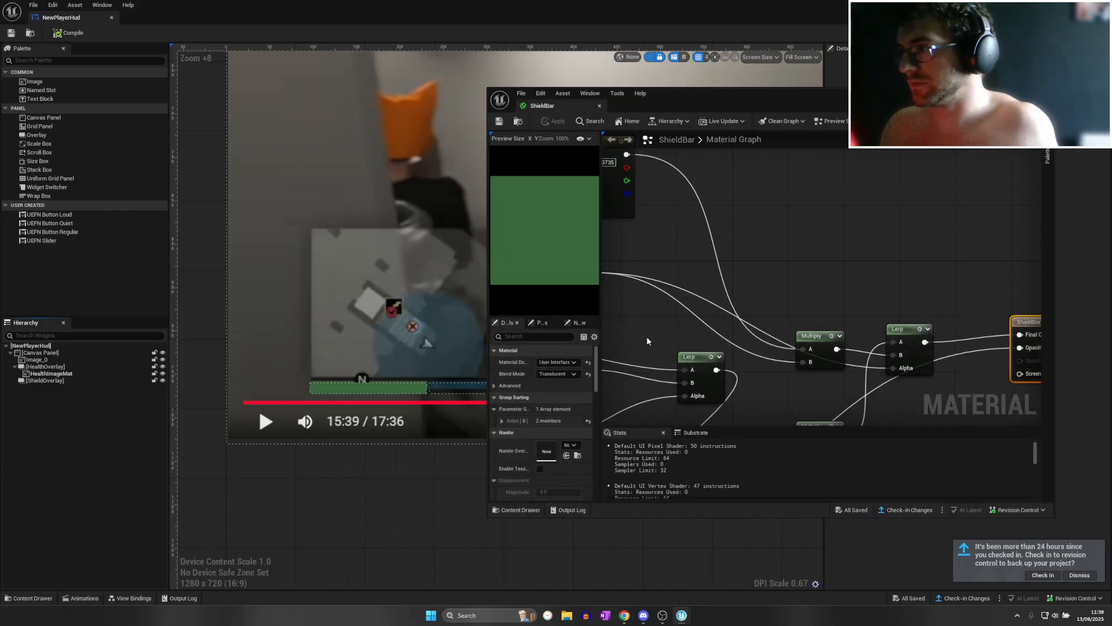
# Recolor ShieldBar's green color constant with the dark blue sampled from the reference screenshot's shield bar and save the material
pyautogui.scroll(3, 763, 324)
pyautogui.click(763, 337)
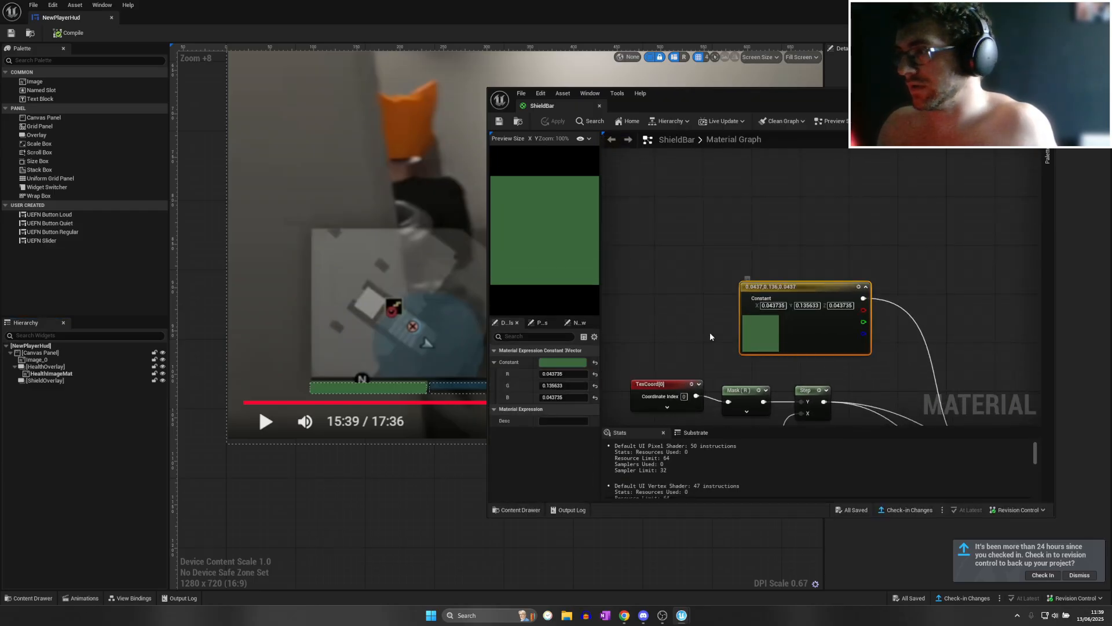
pyautogui.click(571, 363)
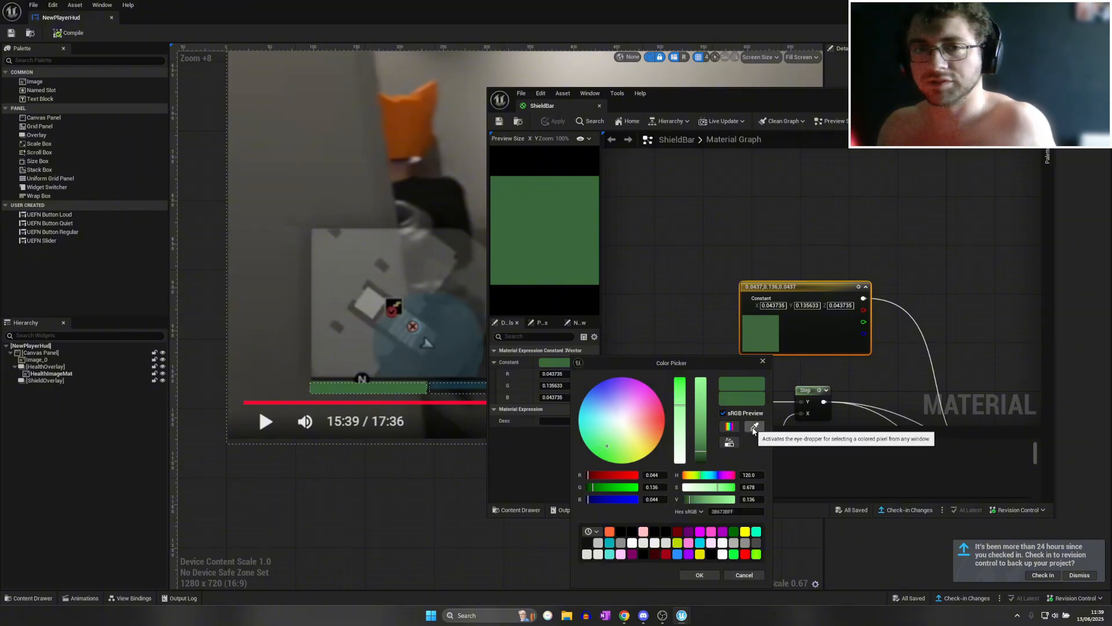
pyautogui.click(754, 430)
pyautogui.click(463, 390)
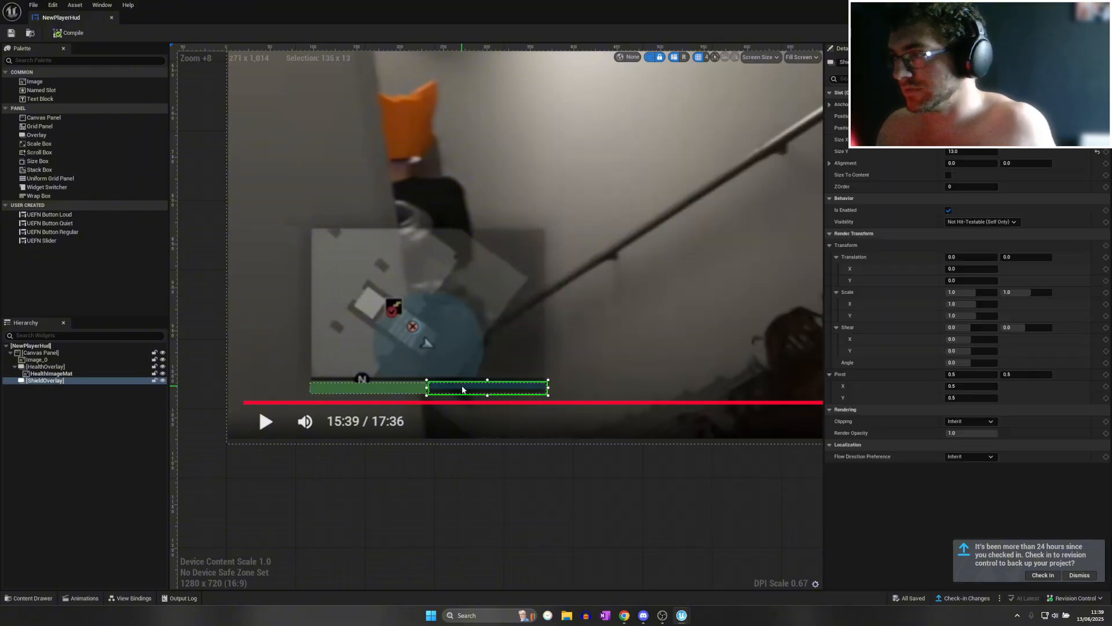
pyautogui.click(1051, 6)
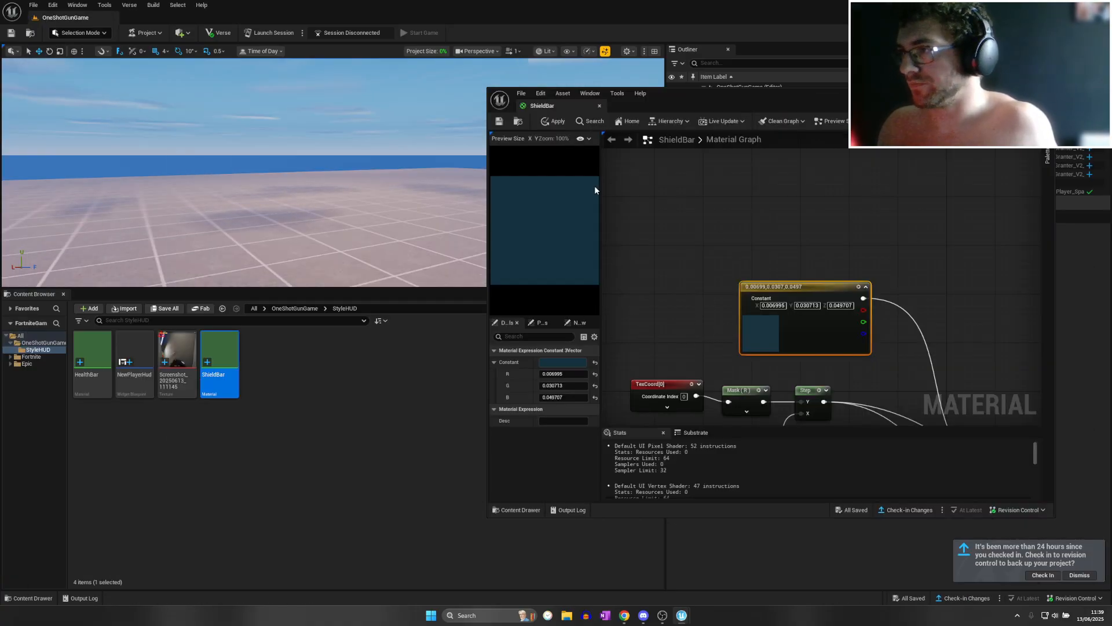
pyautogui.click(504, 123)
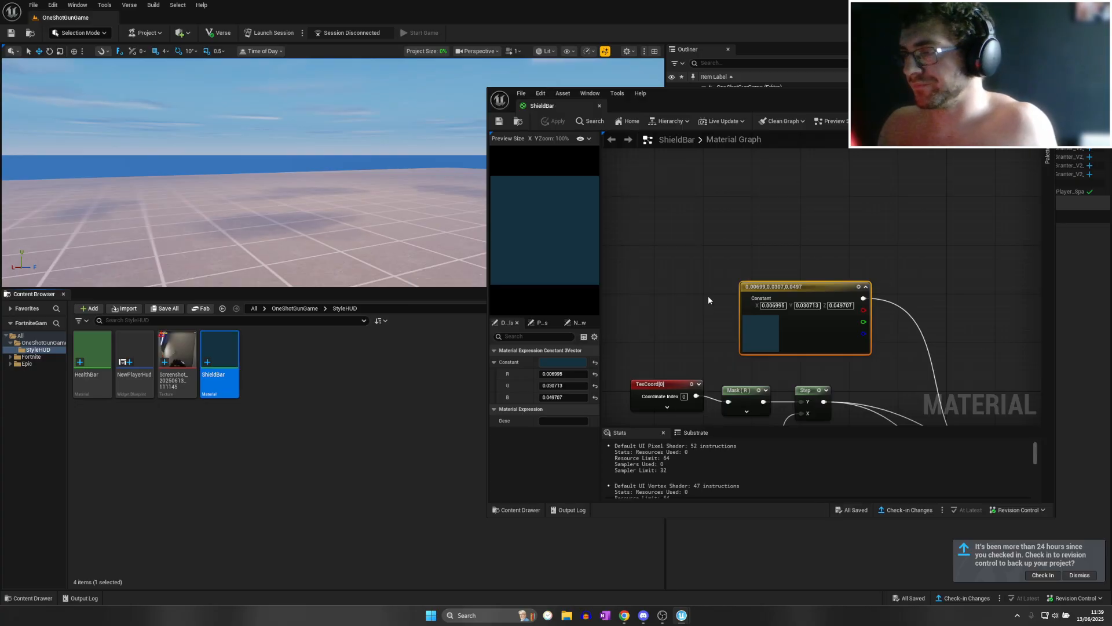
# Rename ShieldBar's Progress and DeltaProgress parameters as ShieldProgress and ShieldDeltaProgress
pyautogui.moveTo(700, 308); pyautogui.dragTo(760, 131, button='right')
pyautogui.click(722, 270)
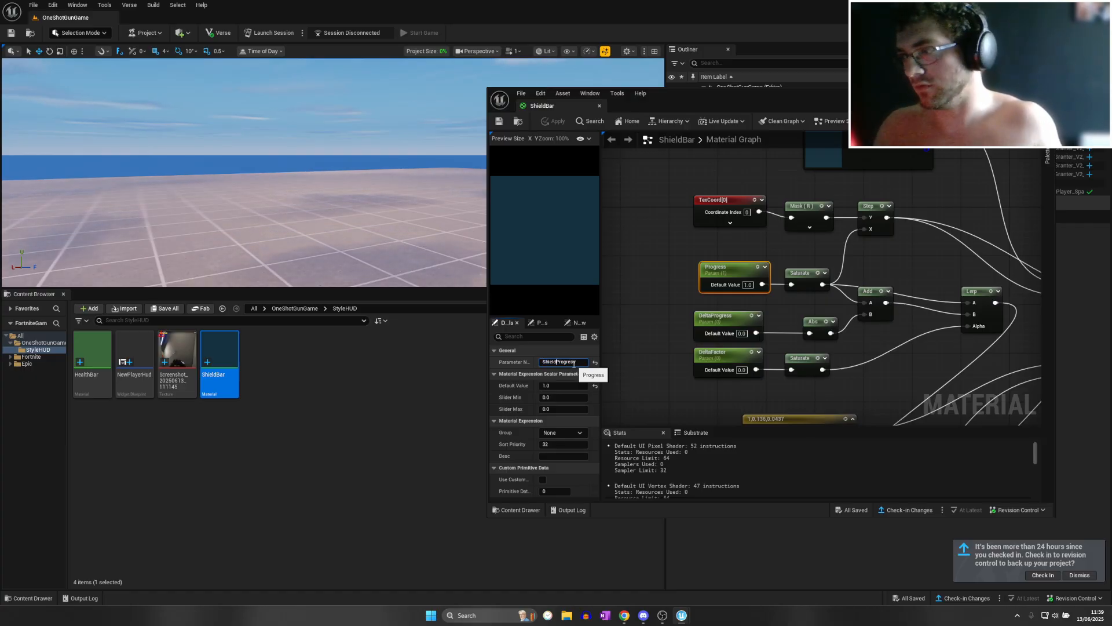
pyautogui.press('Return')
pyautogui.doubleClick(720, 316)
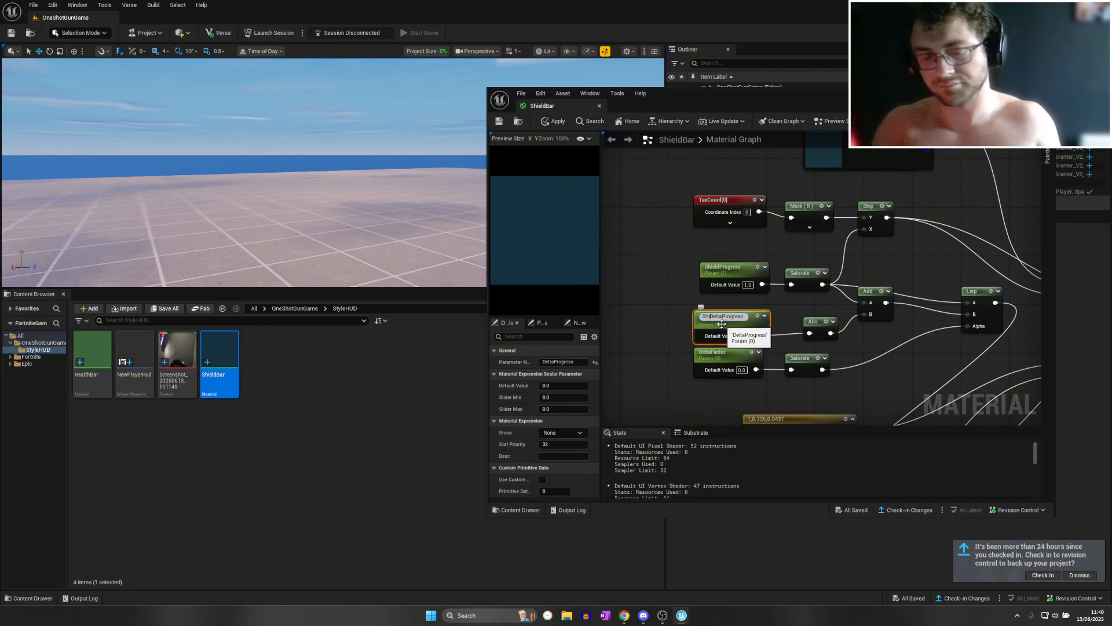
pyautogui.press('Return')
# Rename the DeltaFactor parameter as ShieldDeltaFactor, then save and close the ShieldBar material
pyautogui.doubleClick(727, 353)
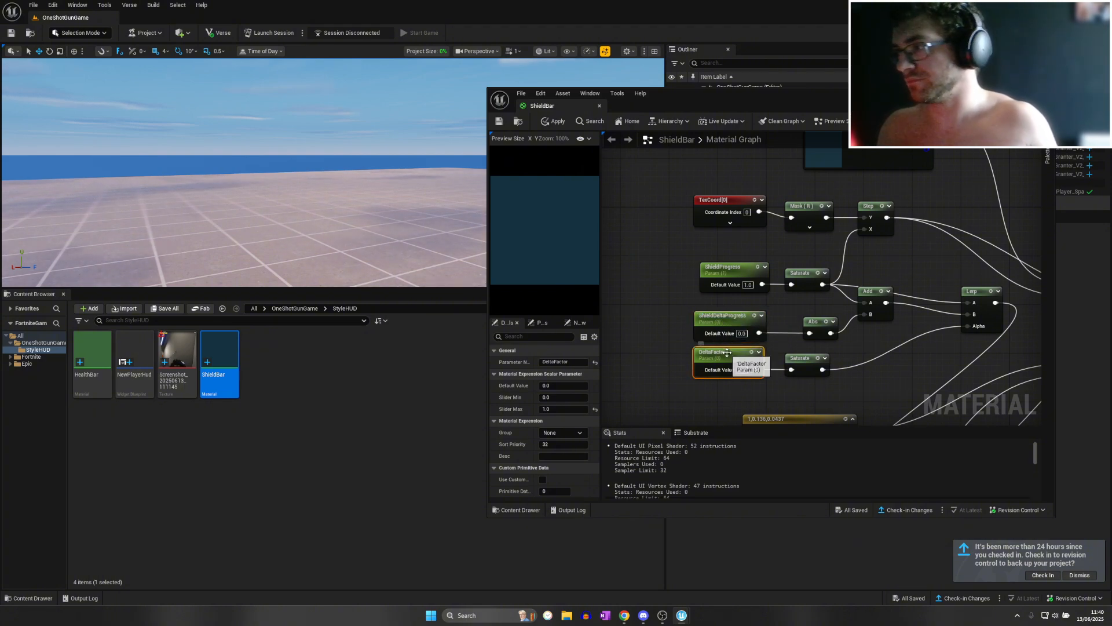
pyautogui.write('Shi')
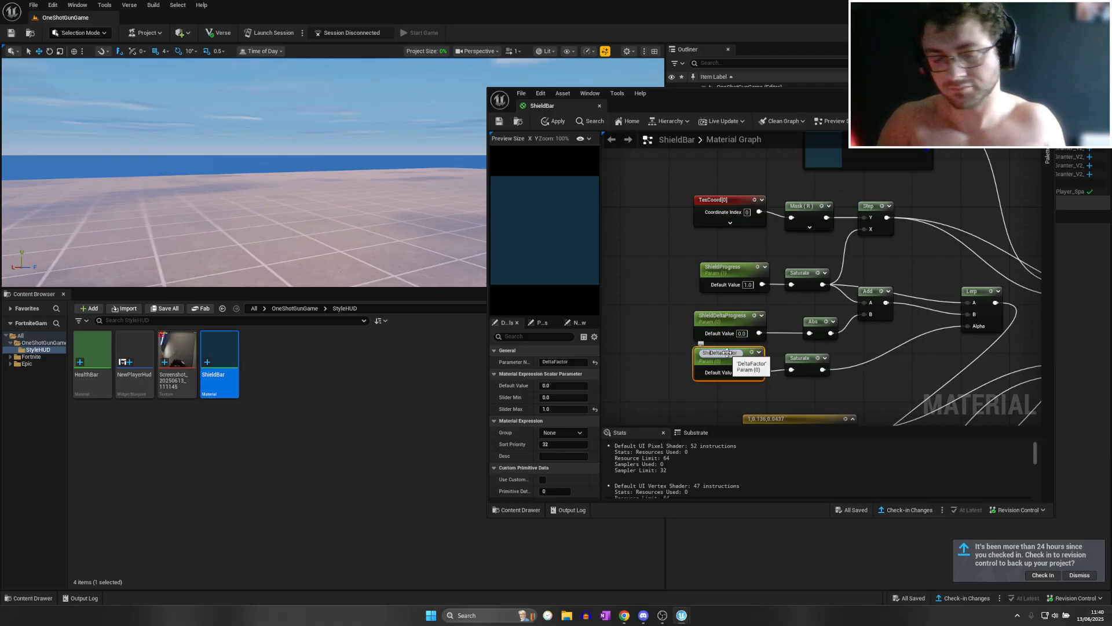
pyautogui.write('eld')
pyautogui.press('Return')
pyautogui.hotkey('ctrl', 's')
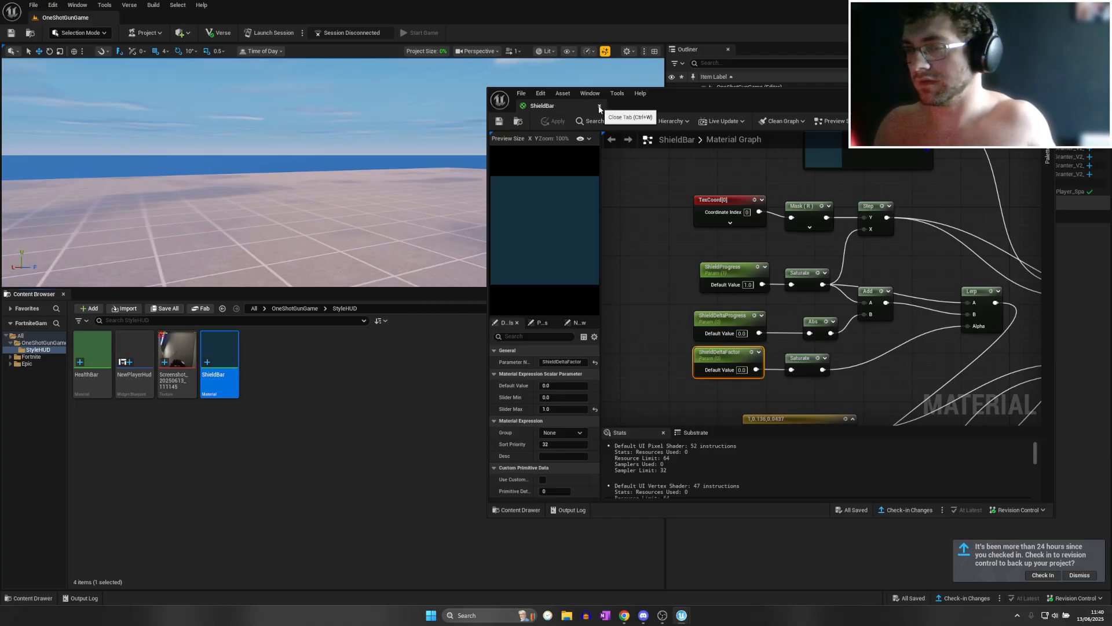
pyautogui.click(600, 107)
# Add an image inside ShieldOverlay in the NewPlayerHud widget and align it horizontally to the center
pyautogui.doubleClick(147, 346)
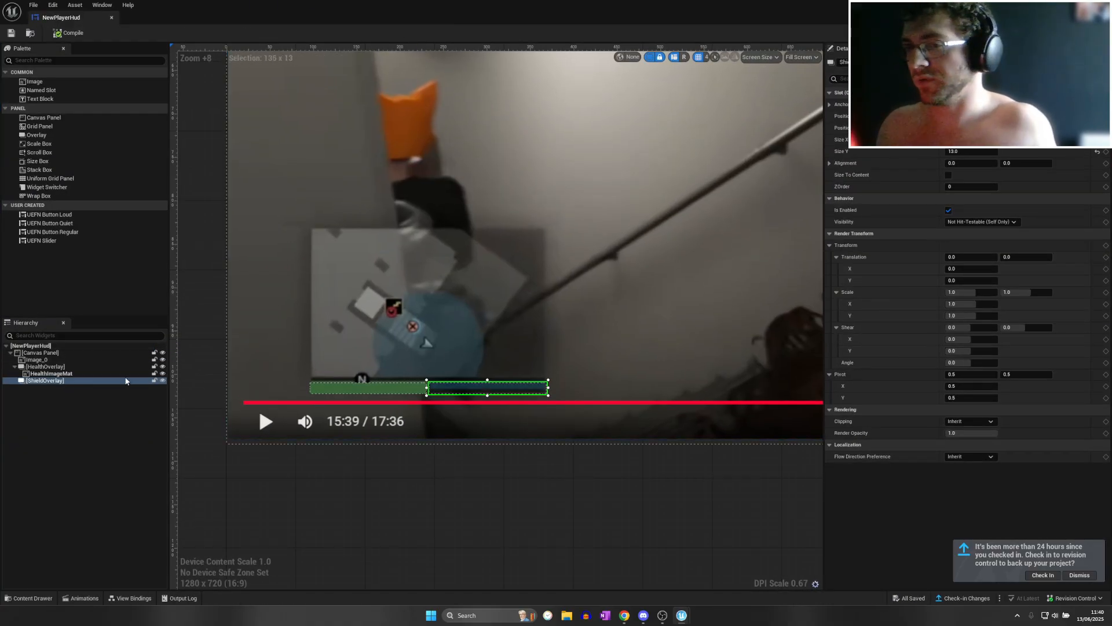
pyautogui.moveTo(34, 81)
pyautogui.mouseDown()
pyautogui.moveTo(161, 149)
pyautogui.moveTo(433, 388)
pyautogui.mouseUp()
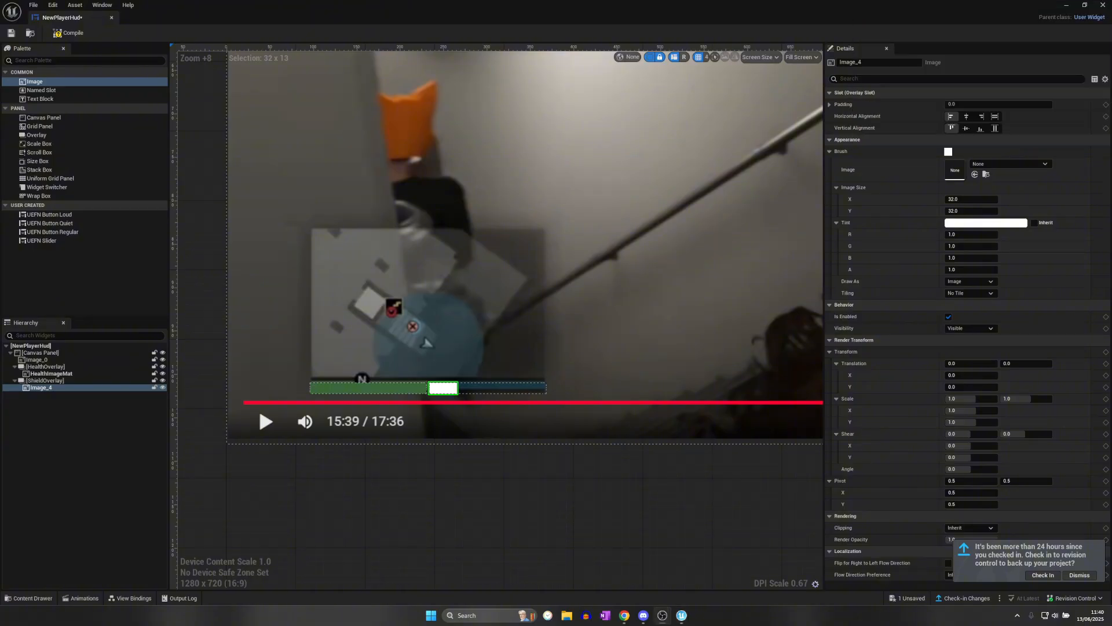
pyautogui.click(965, 117)
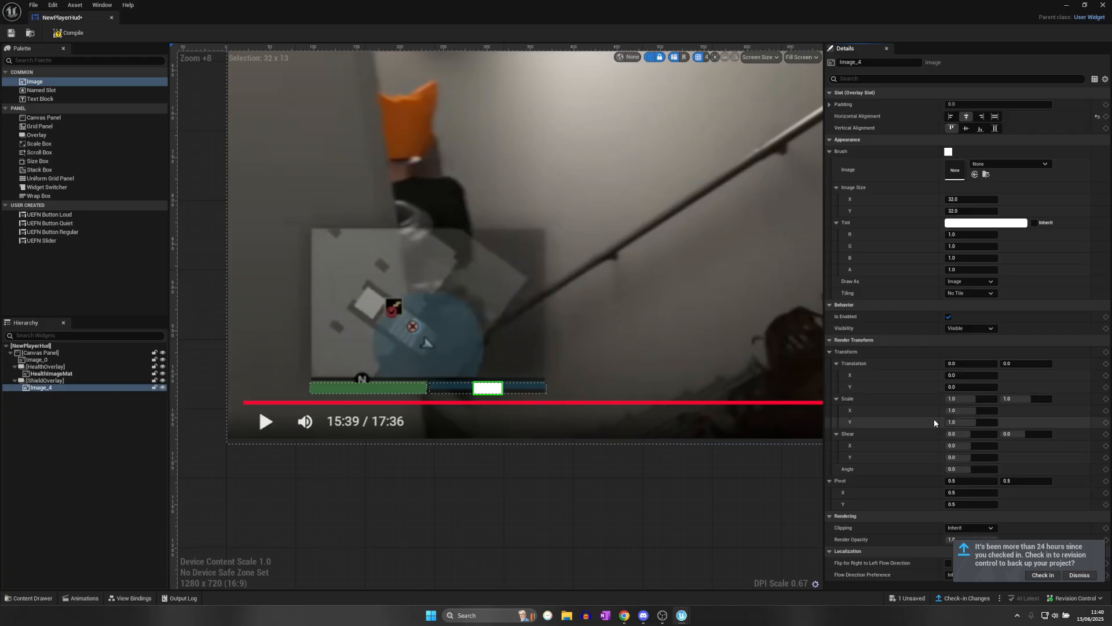
# Set the X scale of the image in ShieldOverlay to 4.2, matching the HealthImageMat image
pyautogui.press('Return')
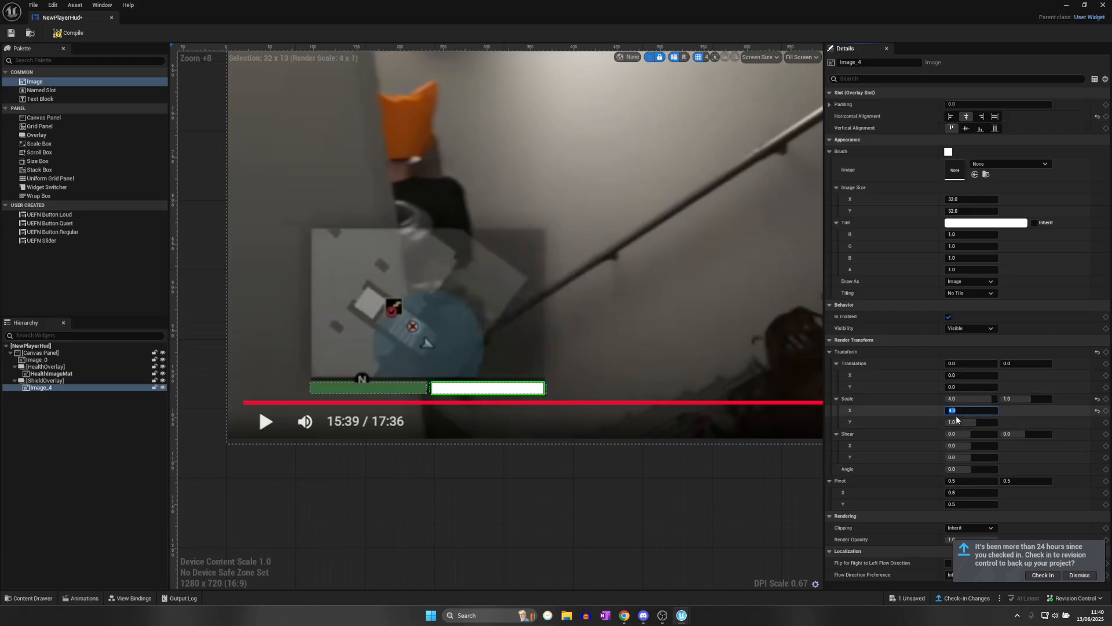
pyautogui.scroll(4, 603, 374)
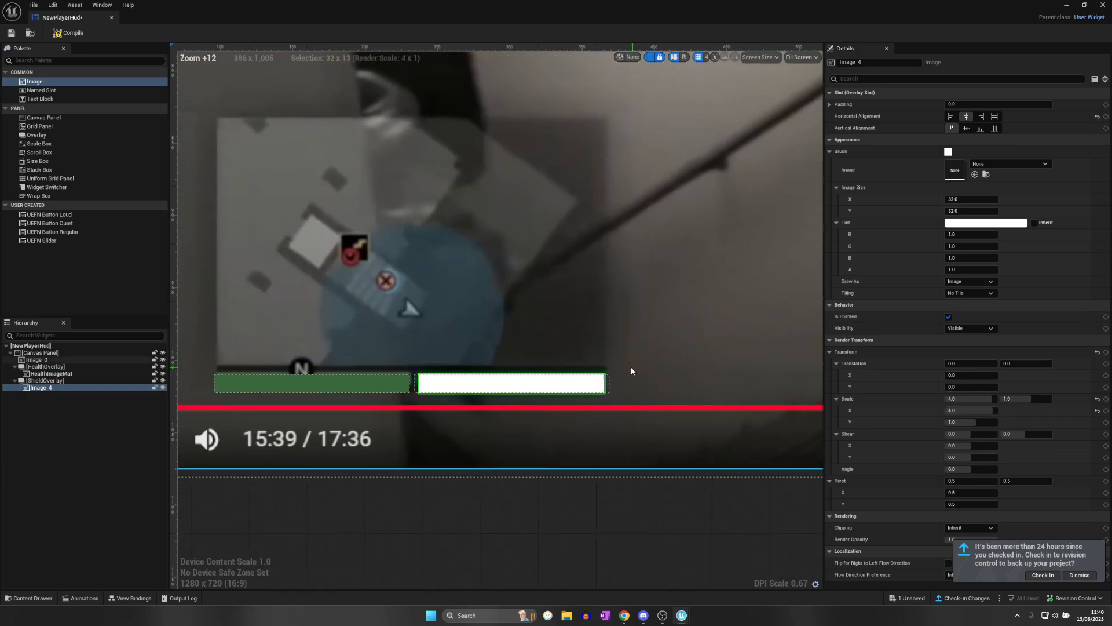
pyautogui.scroll(5, 593, 373)
pyautogui.moveTo(593, 373); pyautogui.dragTo(473, 374, button='right')
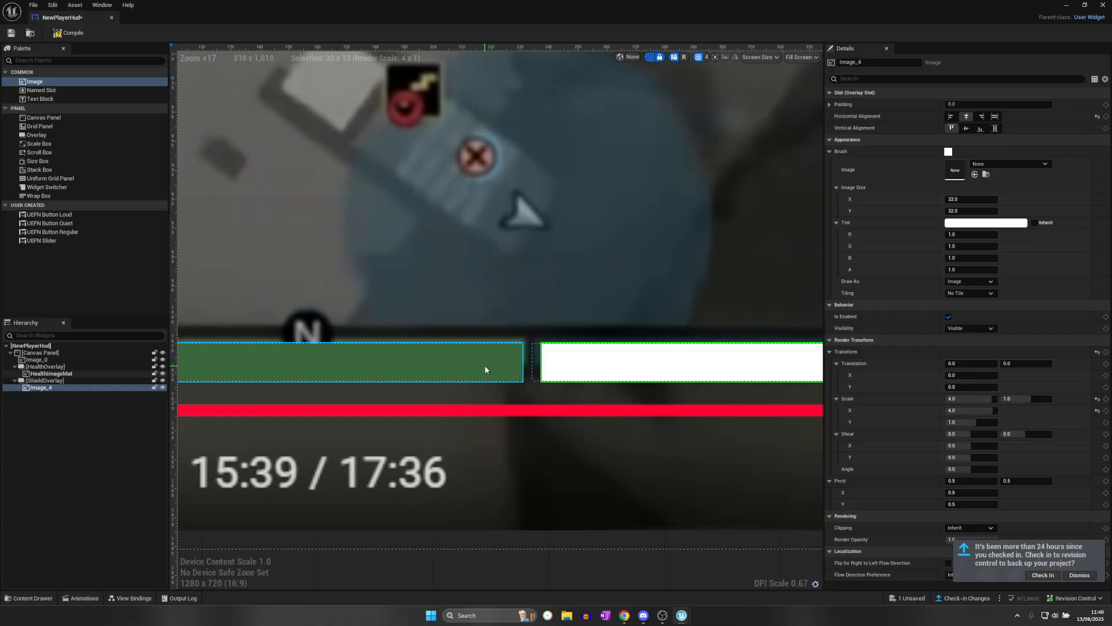
pyautogui.click(485, 369)
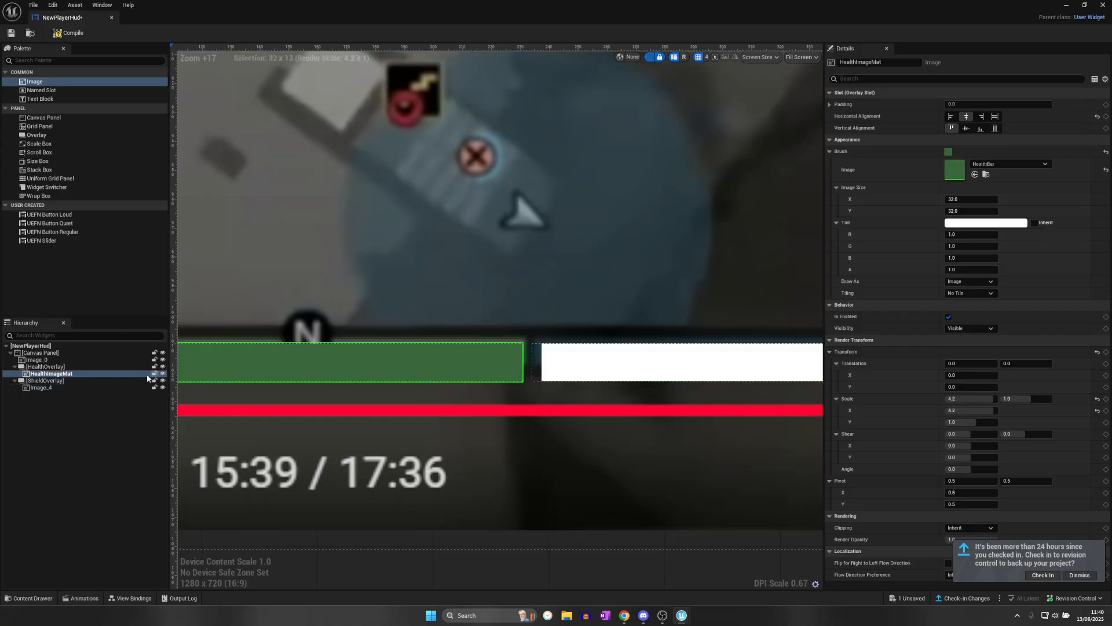
pyautogui.click(635, 371)
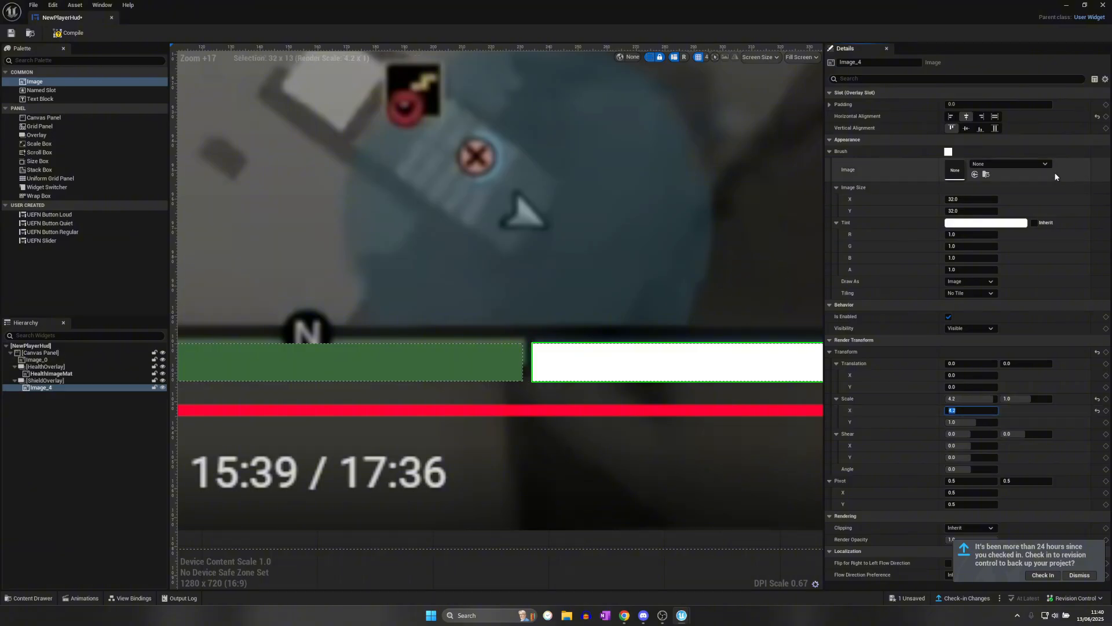
# Assign the ShieldBar material to the brush of the image in ShieldOverlay
pyautogui.click(1022, 167)
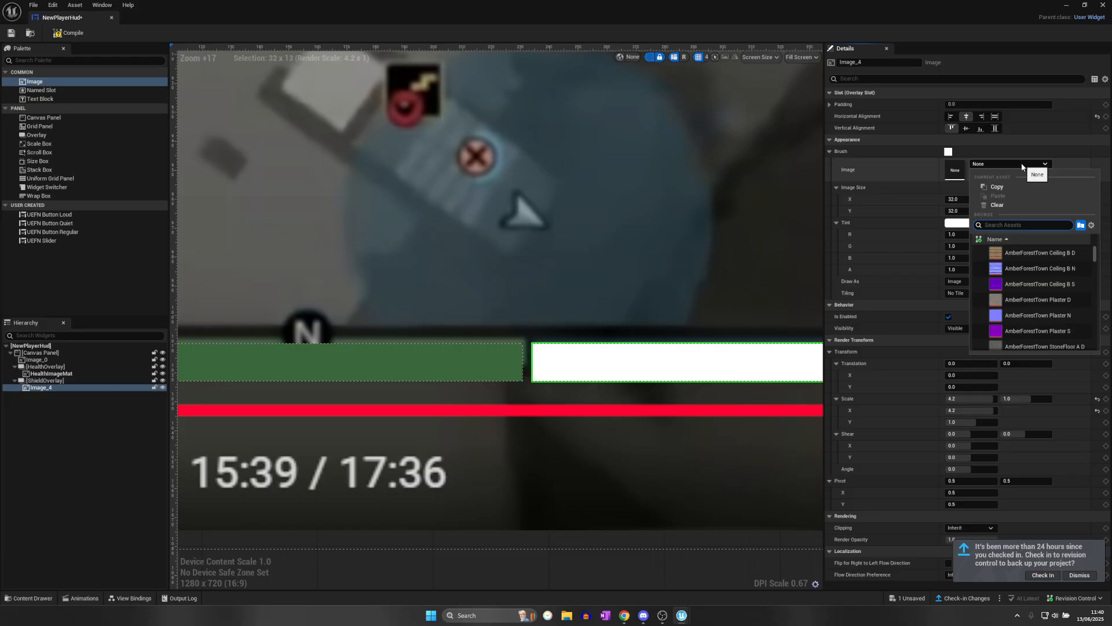
pyautogui.write('shield')
pyautogui.click(1013, 253)
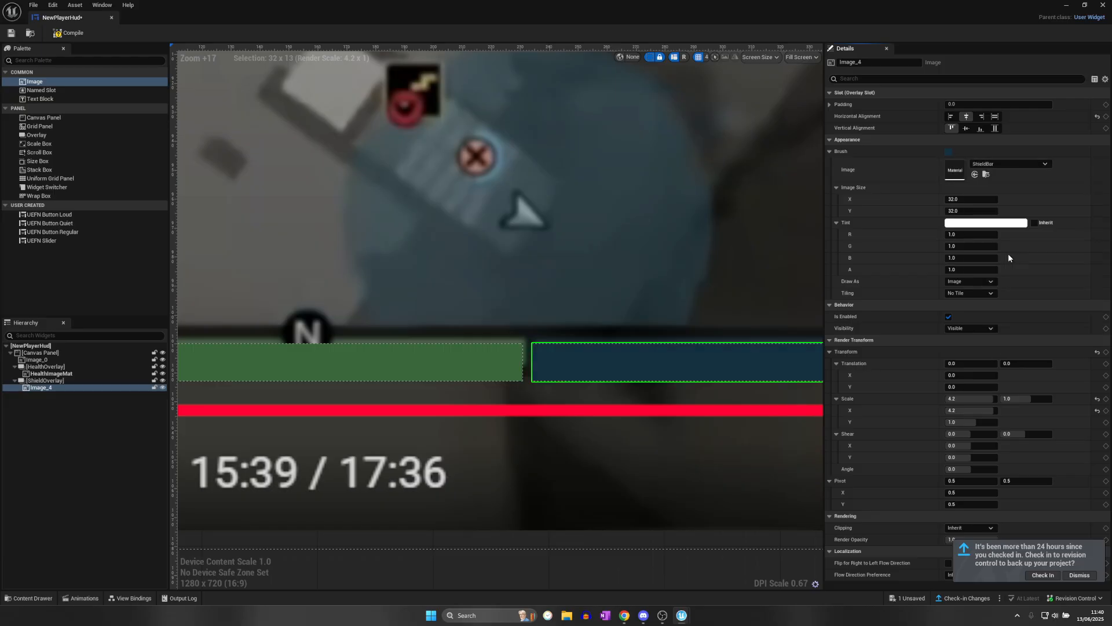
pyautogui.scroll(-10, 666, 371)
pyautogui.click(381, 315)
pyautogui.scroll(12, 559, 365)
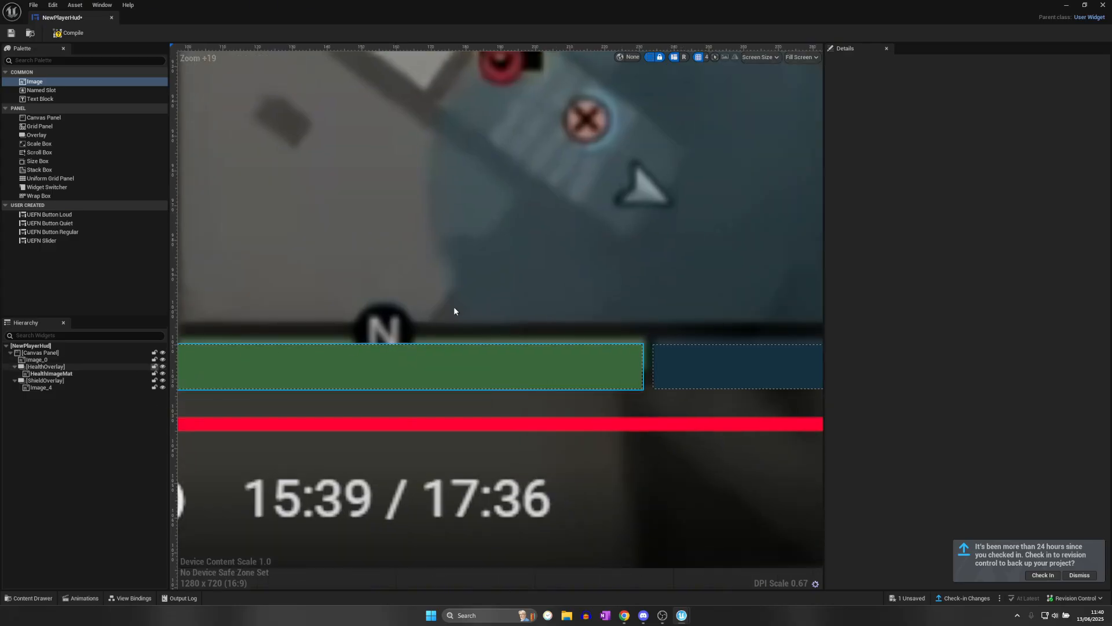
# Hide the reference screenshot to inspect the health and shield bars alone, show it again and save the widget
pyautogui.scroll(-11, 303, 328)
pyautogui.click(162, 361)
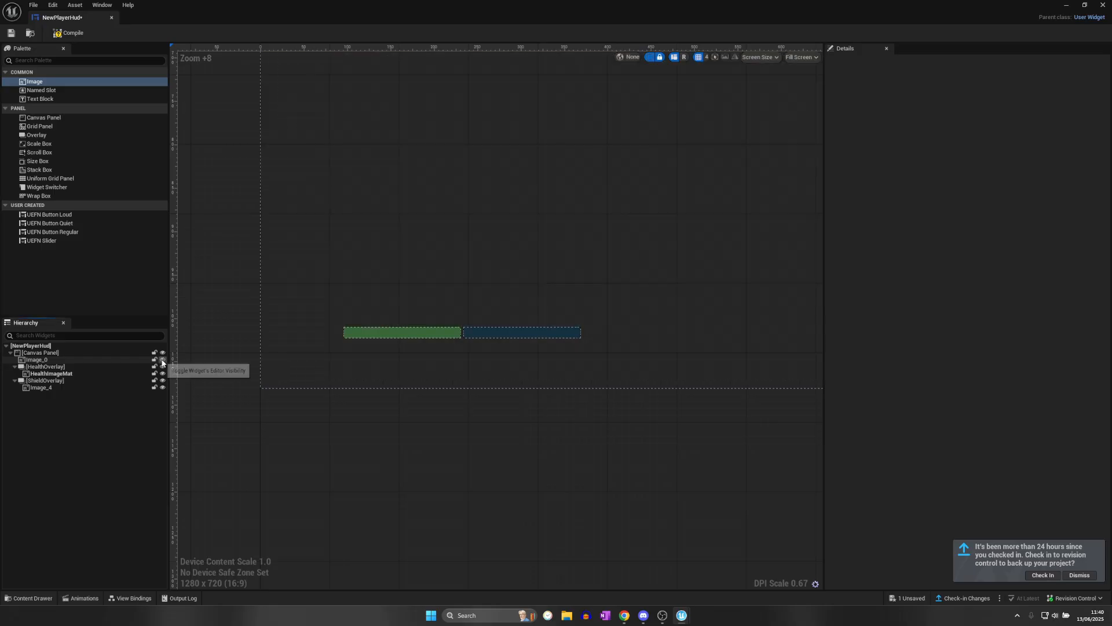
pyautogui.scroll(-6, 647, 301)
pyautogui.moveTo(678, 298); pyautogui.dragTo(498, 311, button='right')
pyautogui.scroll(5, 495, 313)
pyautogui.scroll(9, 556, 313)
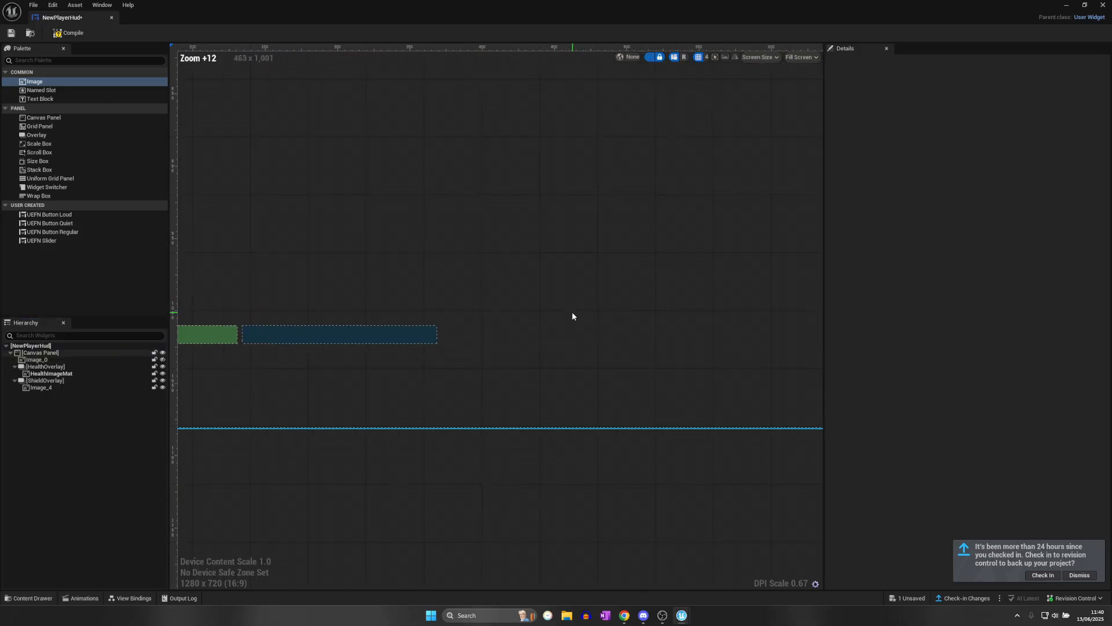
pyautogui.click(162, 360)
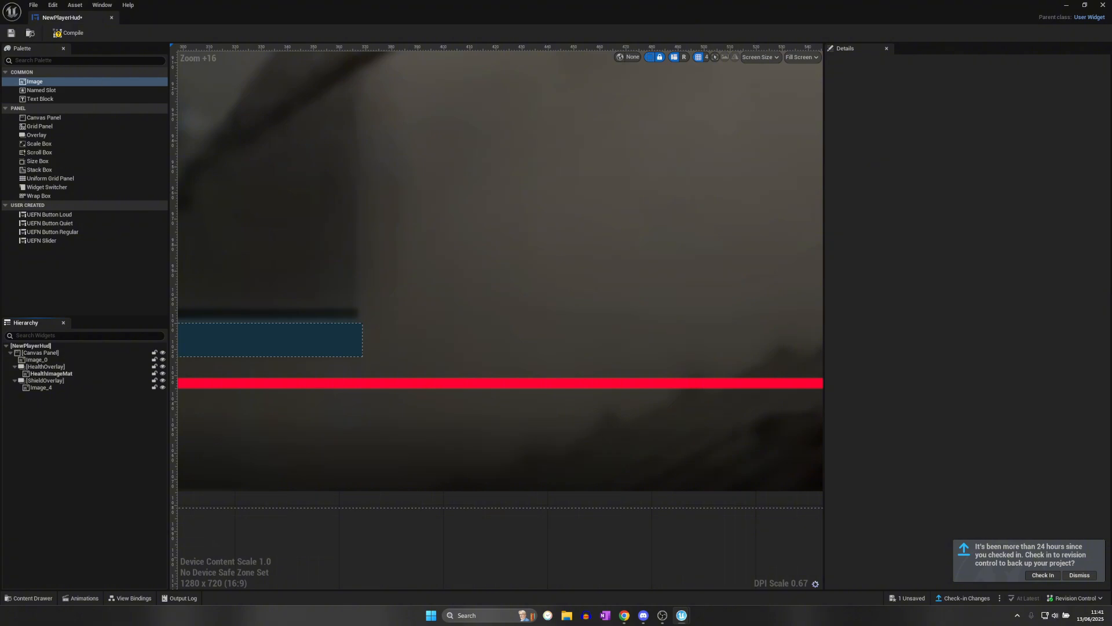
pyautogui.hotkey('ctrl', 's')
# Anchor HealthOverlay to the bottom-left corner of the canvas
pyautogui.scroll(-3, 481, 412)
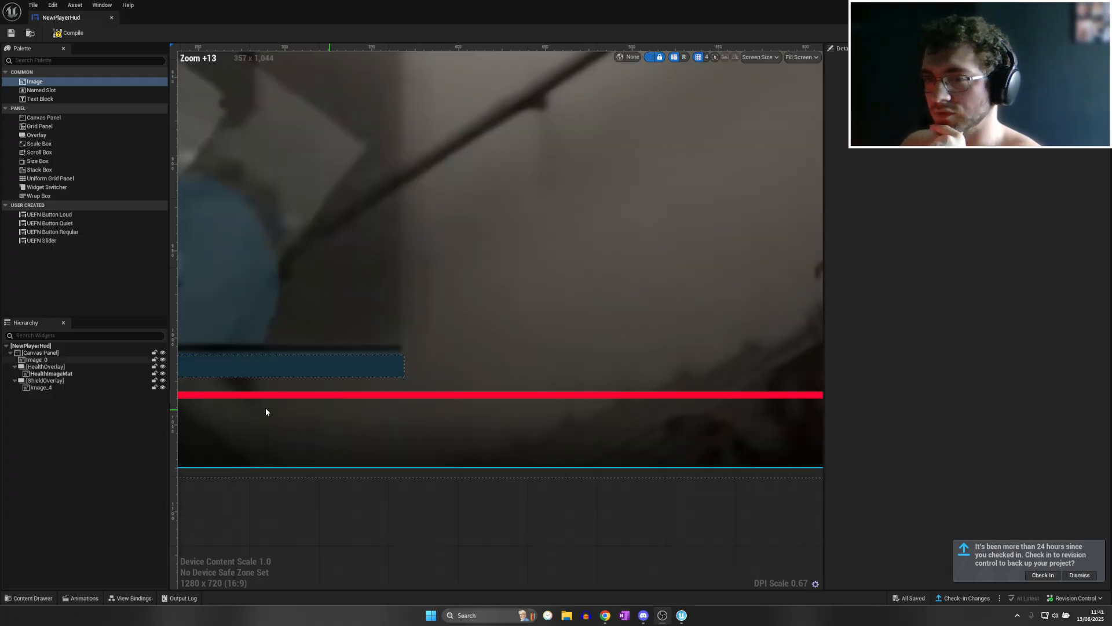
pyautogui.moveTo(265, 407); pyautogui.dragTo(478, 413, button='right')
pyautogui.moveTo(215, 409); pyautogui.dragTo(530, 410, button='right')
pyautogui.scroll(-1, 359, 400)
pyautogui.click(45, 366)
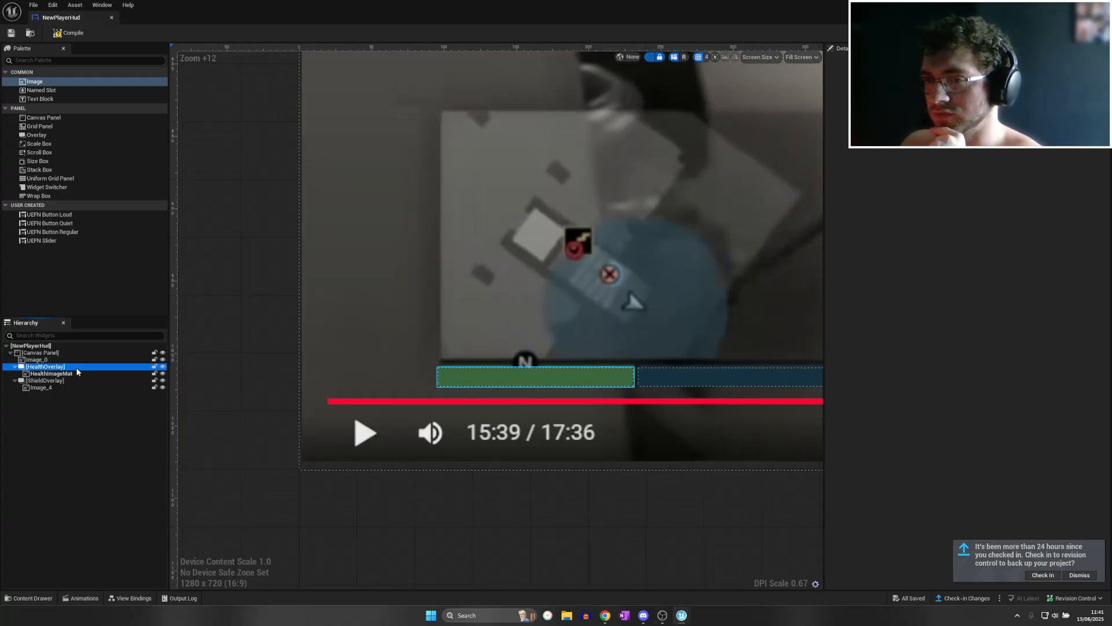
pyautogui.click(971, 105)
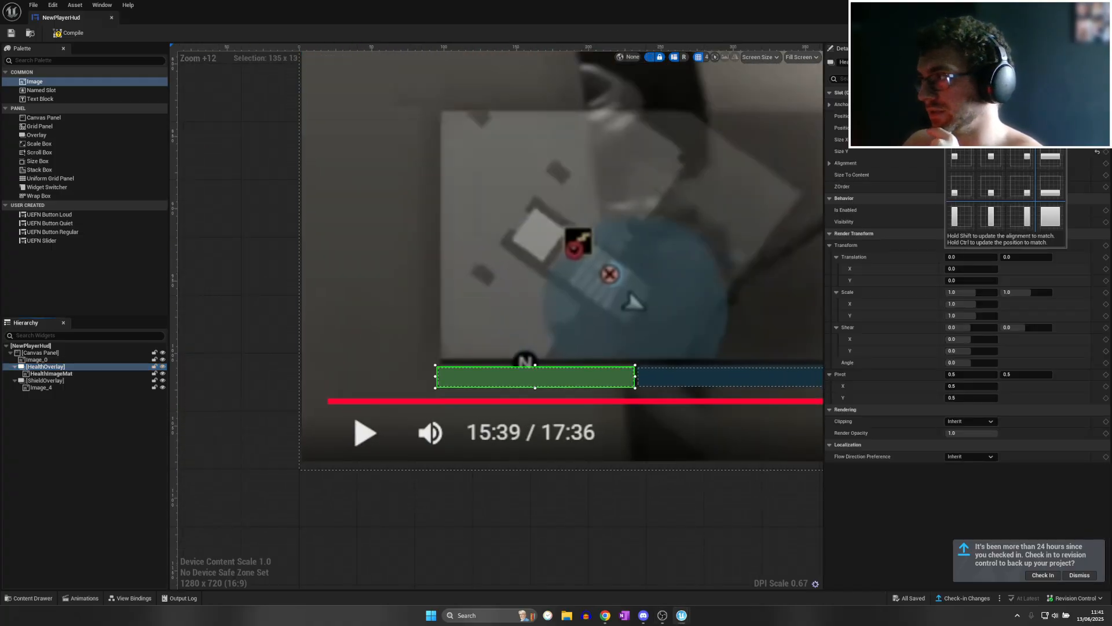
pyautogui.click(958, 196)
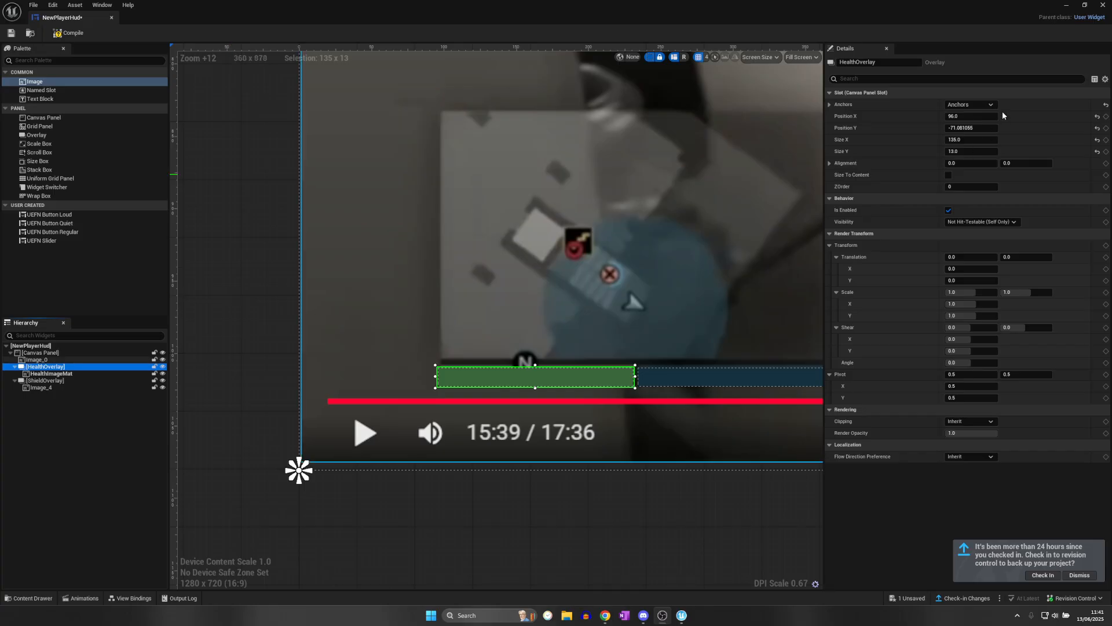
pyautogui.click(972, 105)
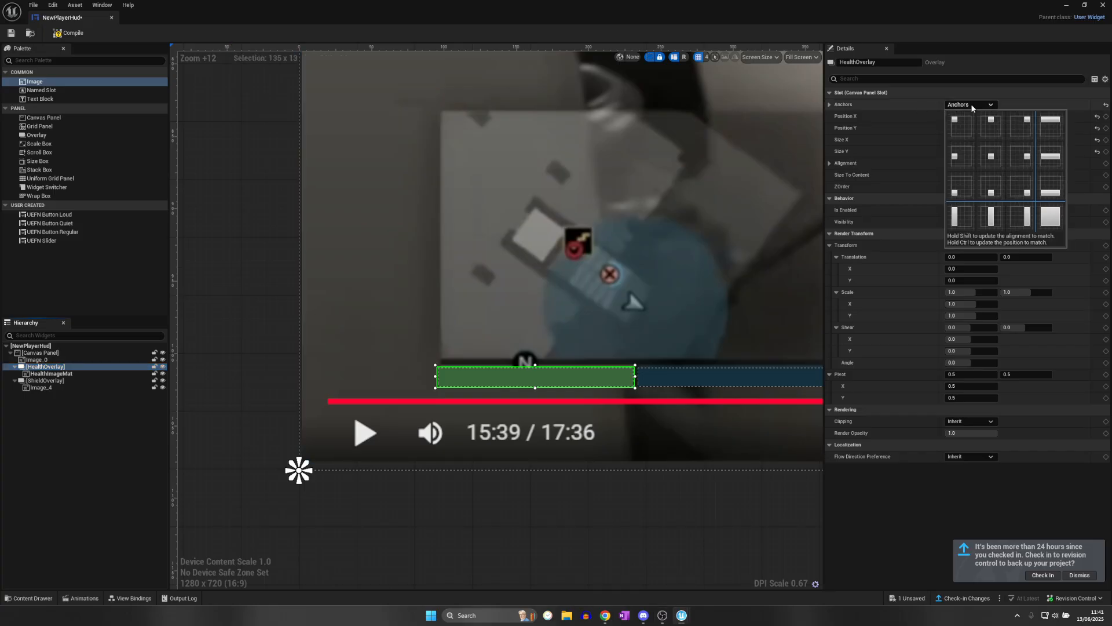
pyautogui.click(42, 369)
pyautogui.click(971, 104)
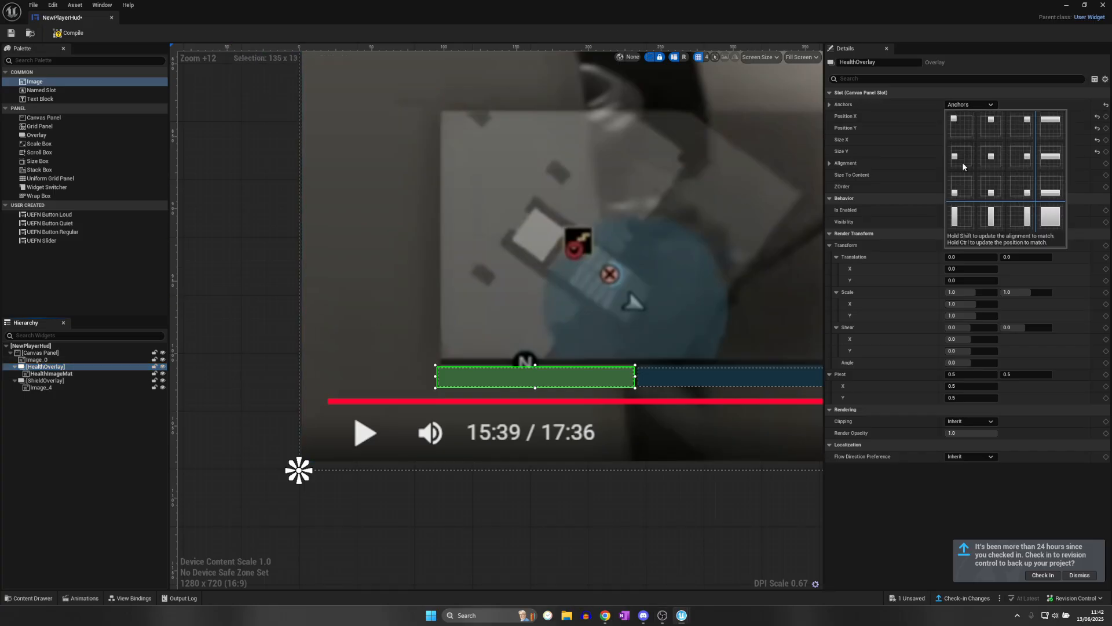
pyautogui.click(962, 188)
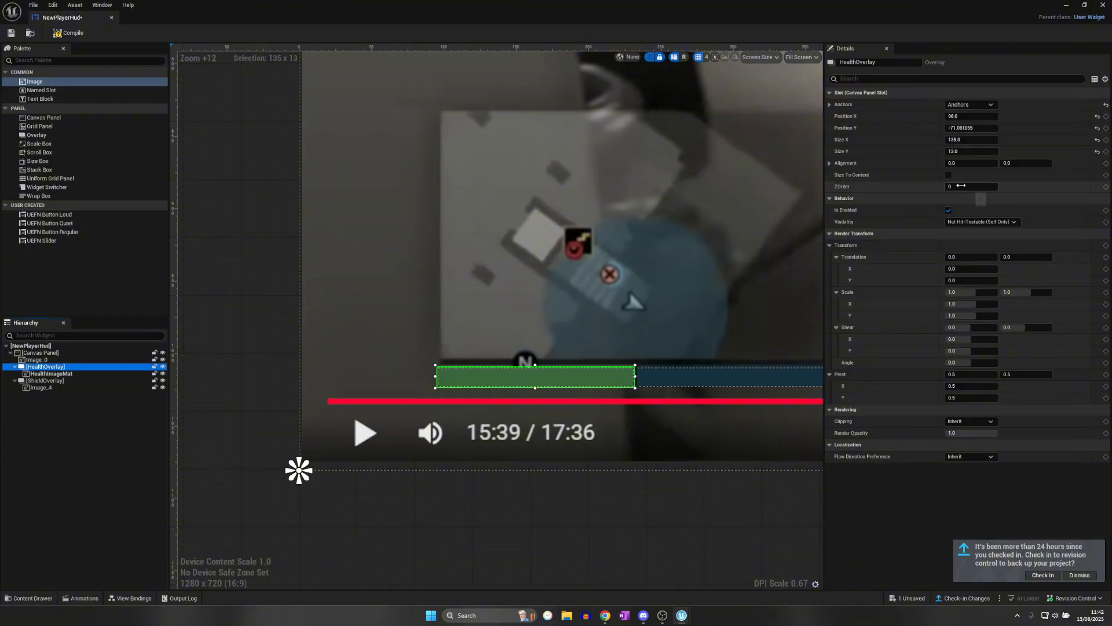
# Anchor ShieldOverlay to the bottom-left corner of the canvas and save the widget
pyautogui.click(78, 383)
pyautogui.click(972, 104)
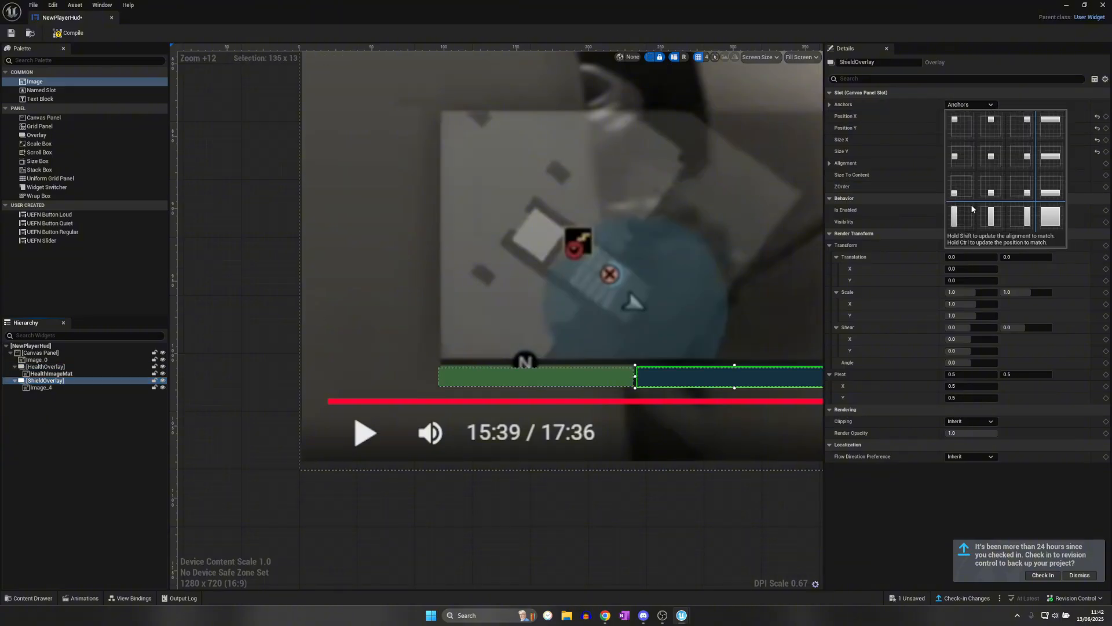
pyautogui.click(967, 194)
pyautogui.scroll(-2, 684, 292)
pyautogui.moveTo(529, 314); pyautogui.dragTo(418, 322, button='right')
pyautogui.scroll(5, 544, 349)
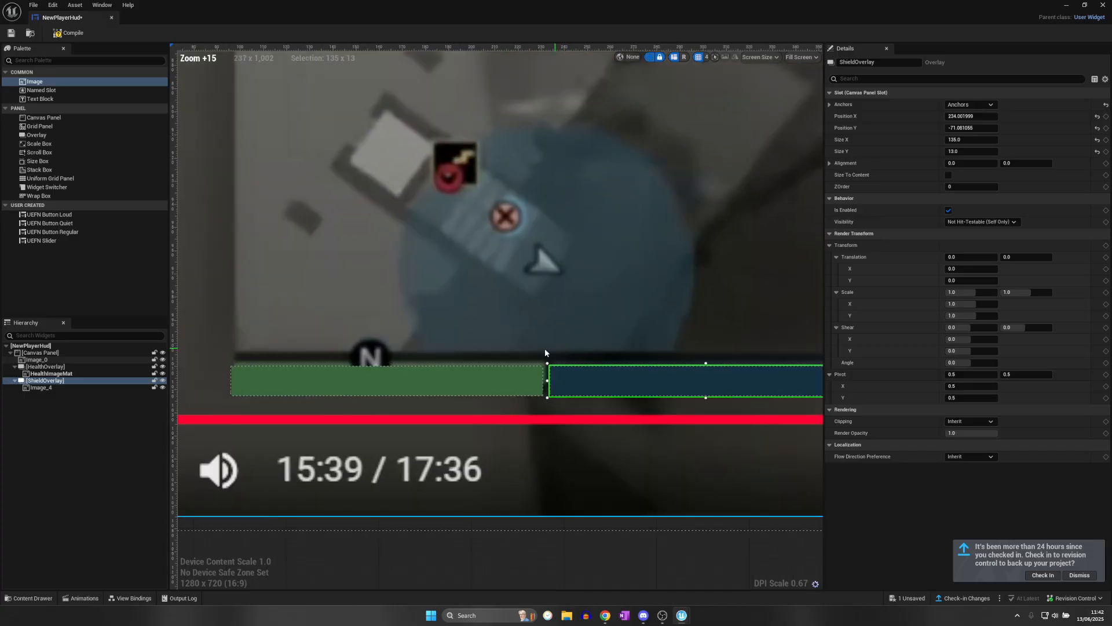
pyautogui.hotkey('ctrl', 's')
# Add an image to the canvas and size it to about 277 by 197, covering the reference minimap and both bars
pyautogui.scroll(-4, 458, 348)
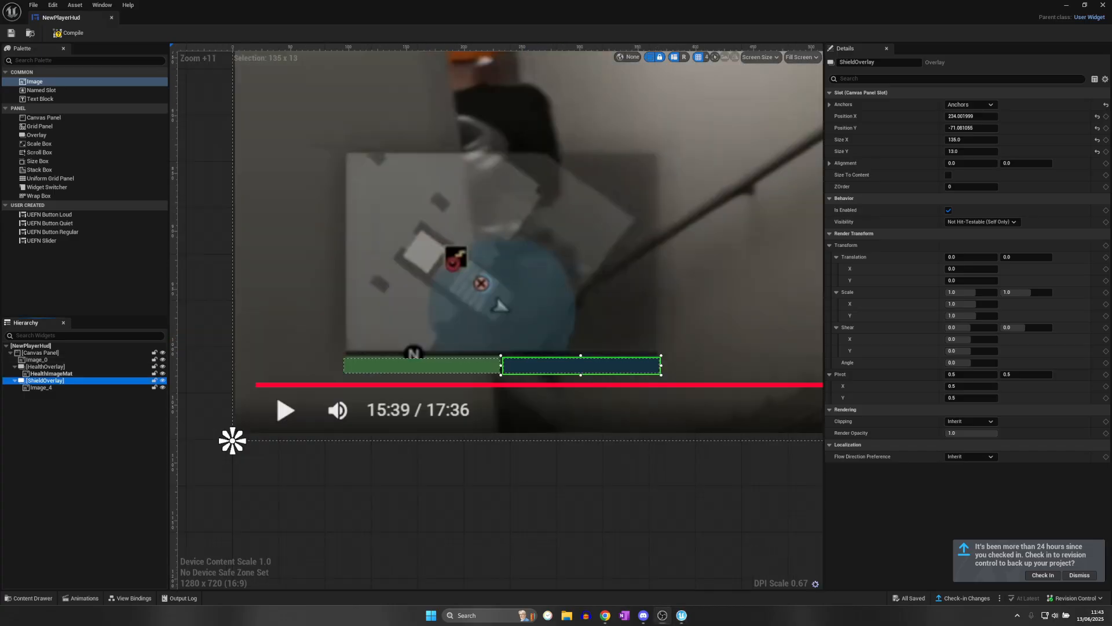
pyautogui.scroll(-1, 261, 281)
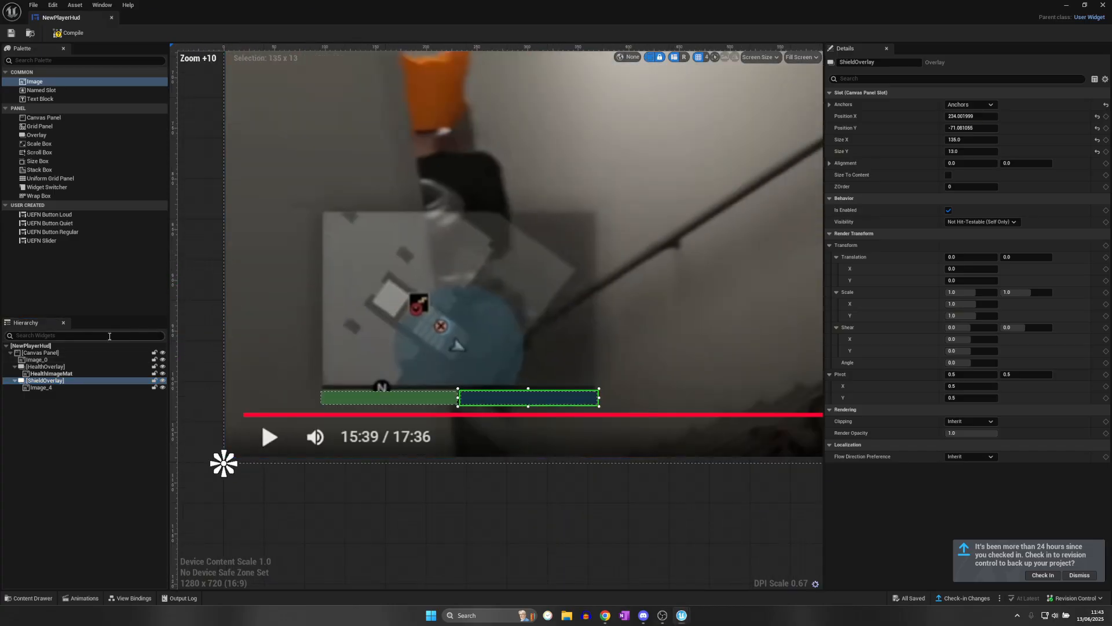
pyautogui.moveTo(45, 84); pyautogui.dragTo(601, 407)
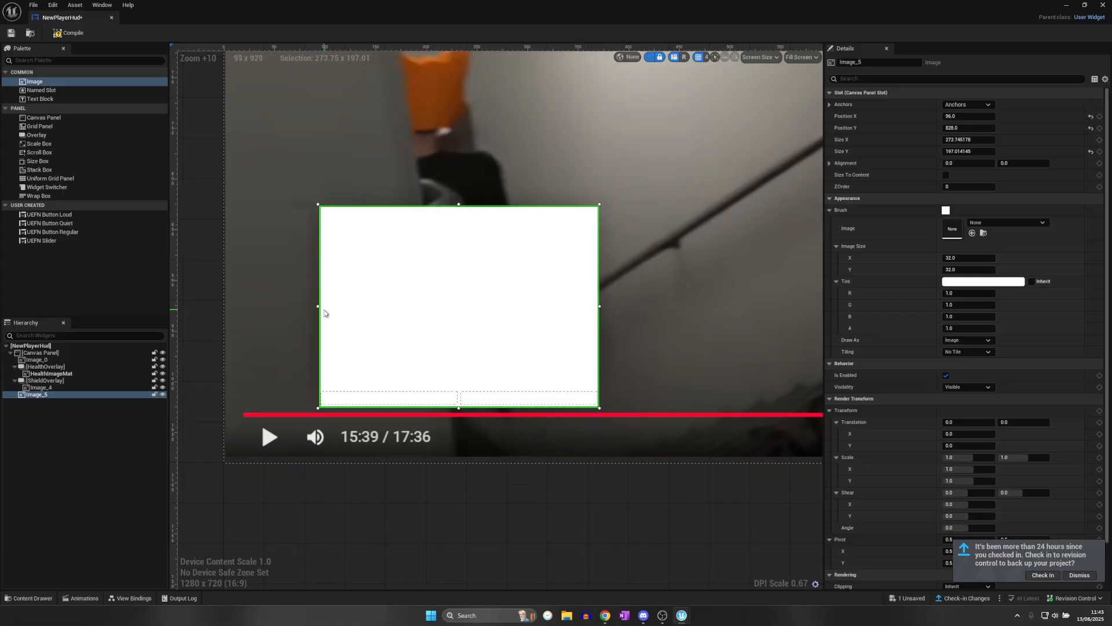
pyautogui.moveTo(318, 307); pyautogui.dragTo(317, 306)
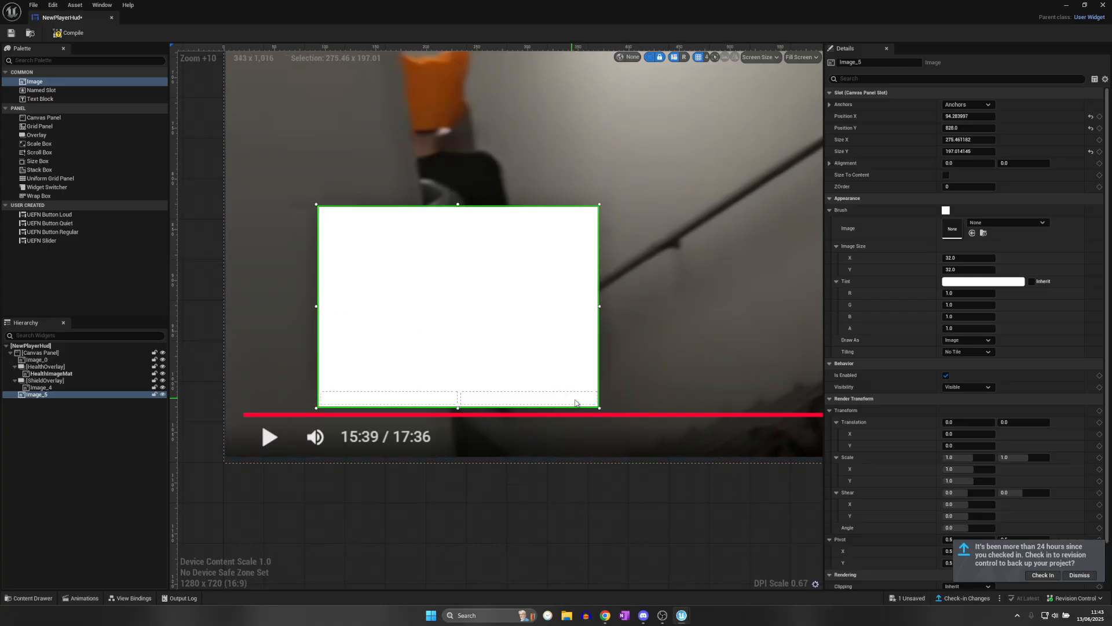
pyautogui.moveTo(599, 409); pyautogui.dragTo(601, 410)
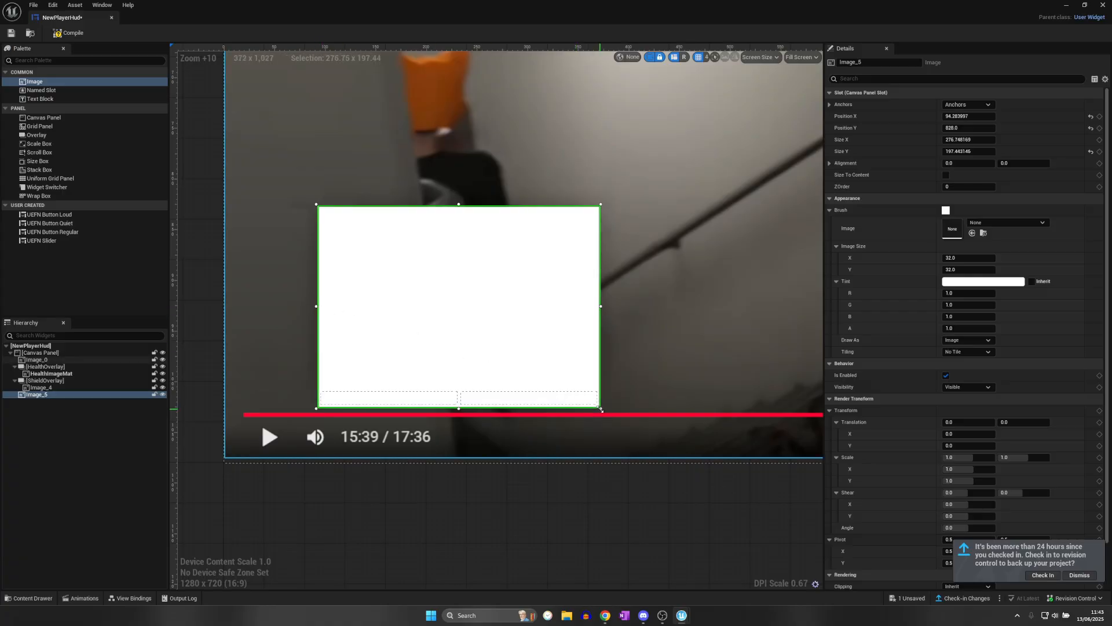
# Set the new background image's tint to black
pyautogui.click(983, 281)
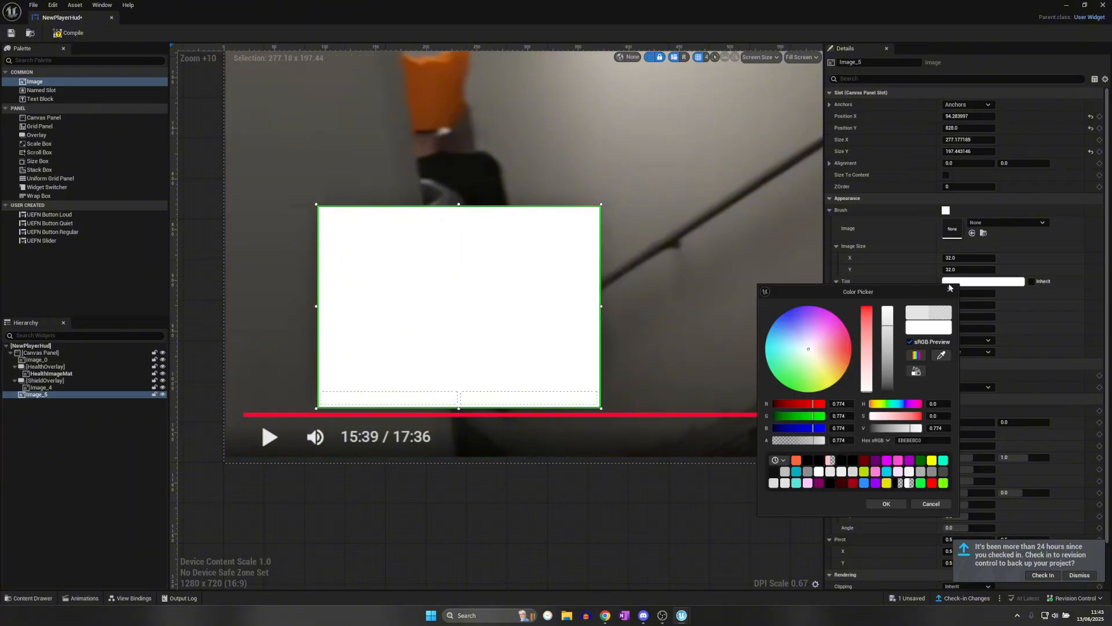
pyautogui.moveTo(887, 350); pyautogui.dragTo(886, 416)
pyautogui.click(887, 503)
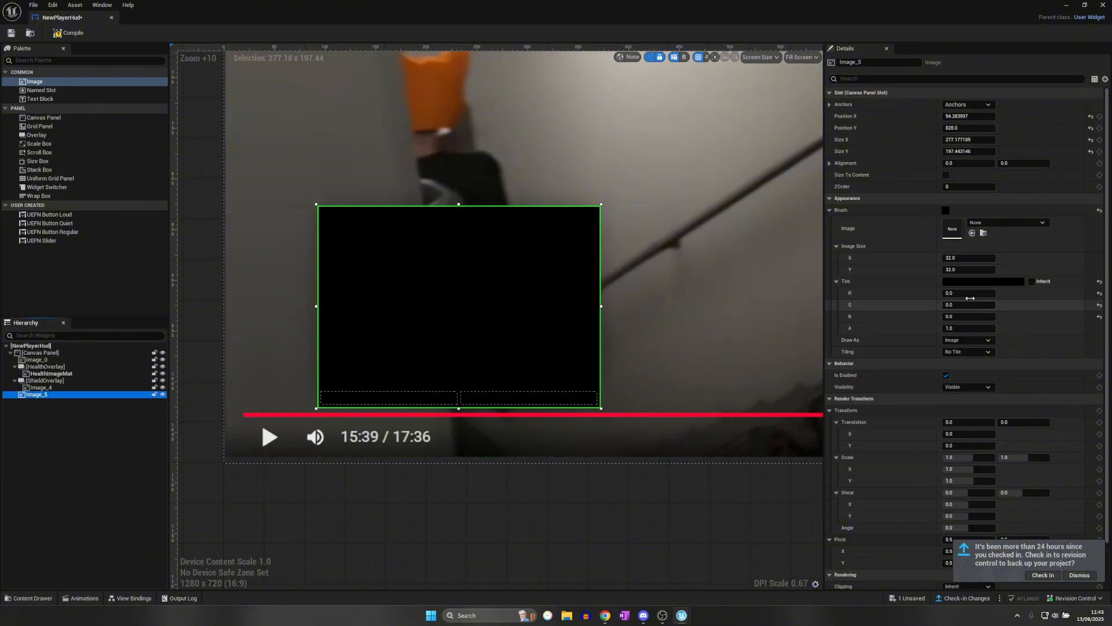
# Anchor the black background image to the bottom-left corner of the canvas
pyautogui.click(900, 78)
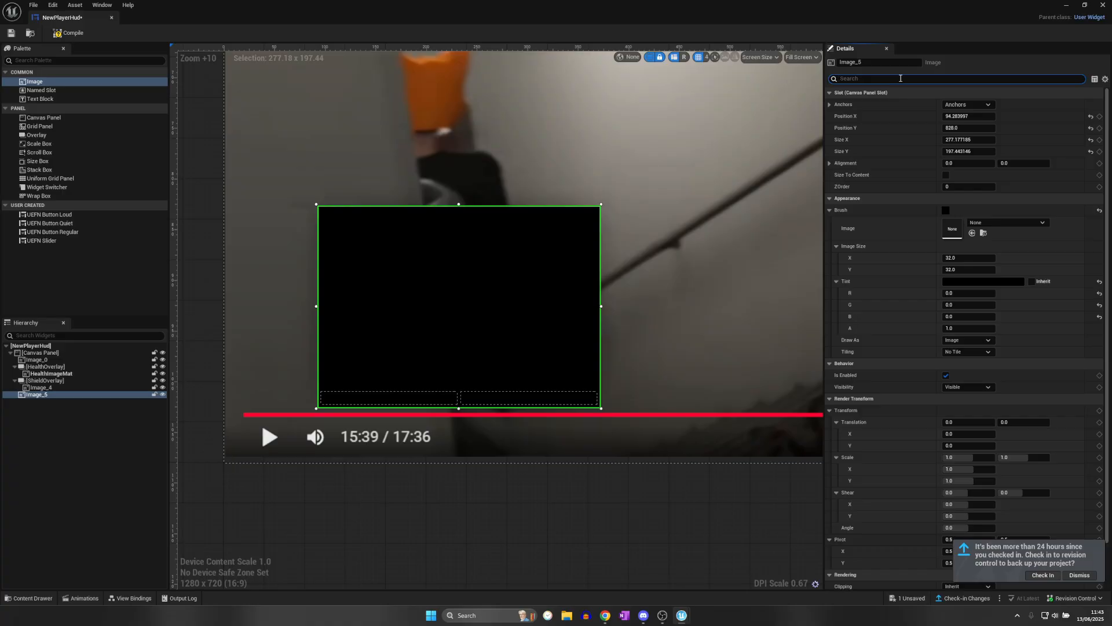
pyautogui.click(967, 105)
pyautogui.click(959, 195)
pyautogui.click(904, 93)
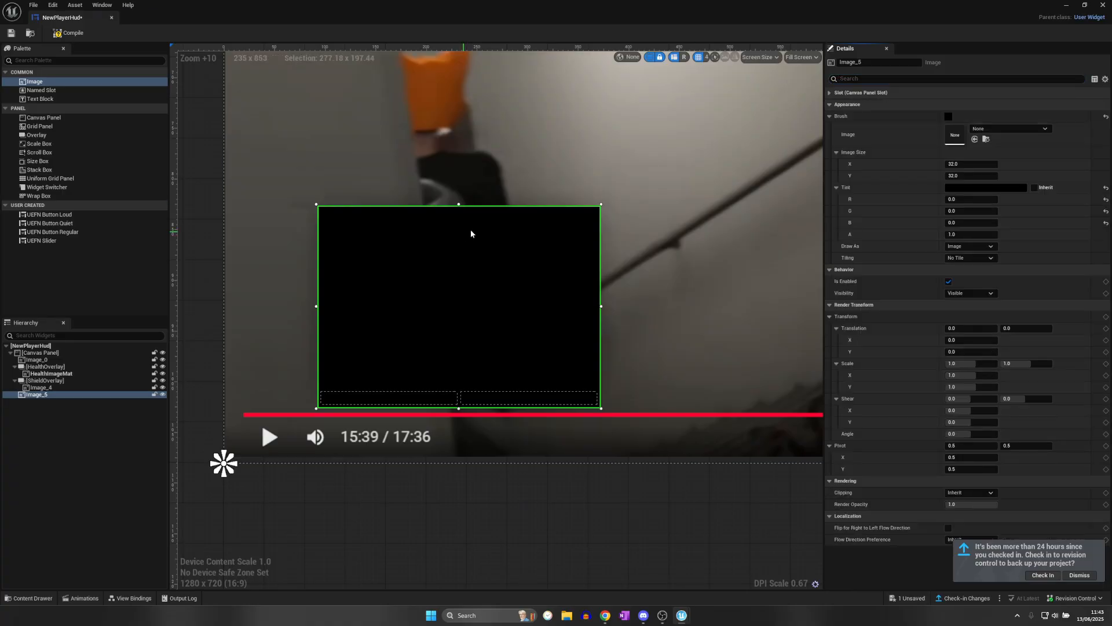
# Set the black background image's render opacity to 0.5 after trying 0.3
pyautogui.click(894, 80)
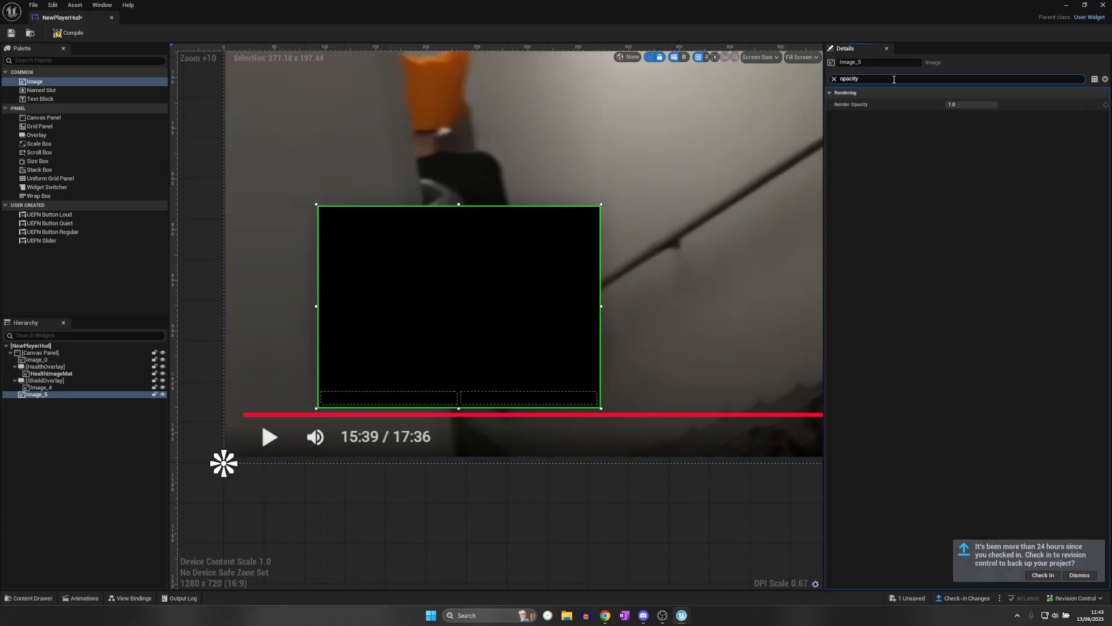
pyautogui.click(964, 106)
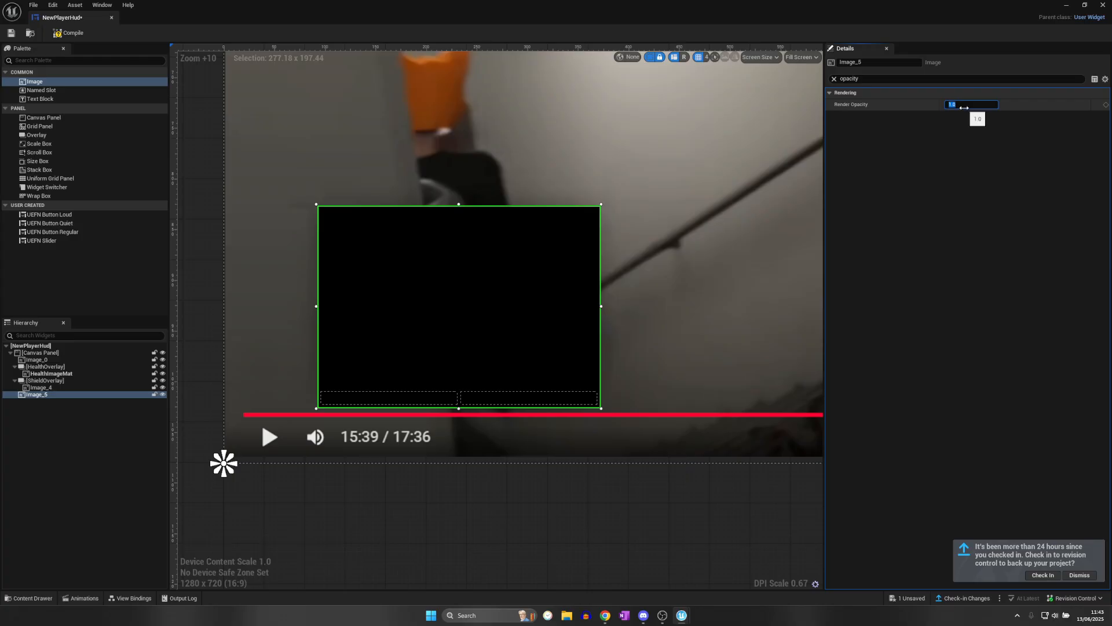
pyautogui.write('0.3')
pyautogui.press('Return')
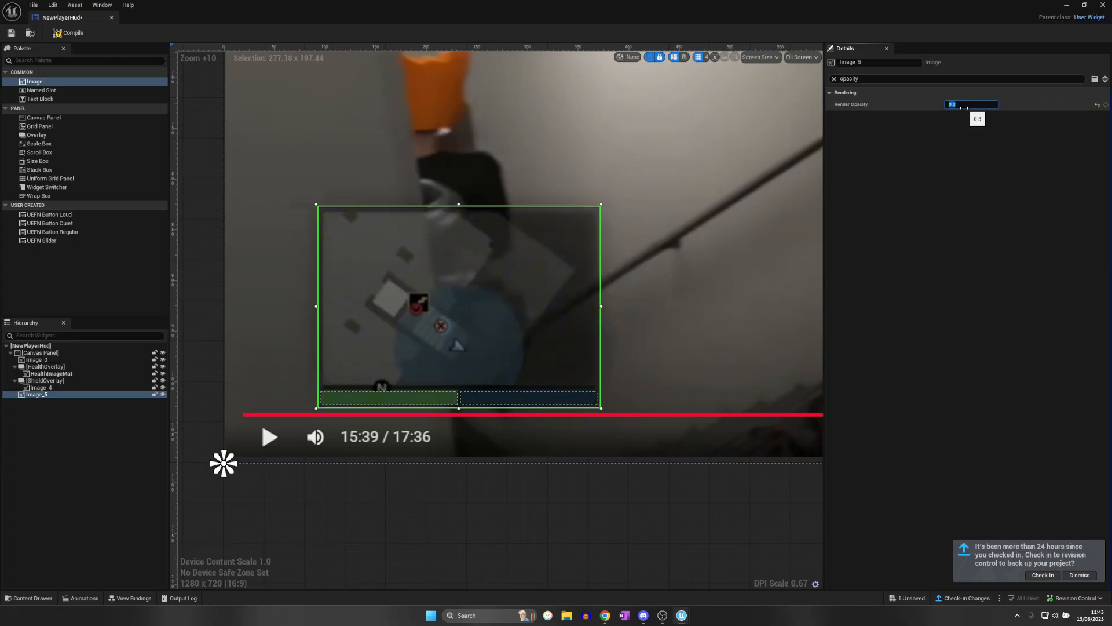
pyautogui.write('0.5')
pyautogui.press('Return')
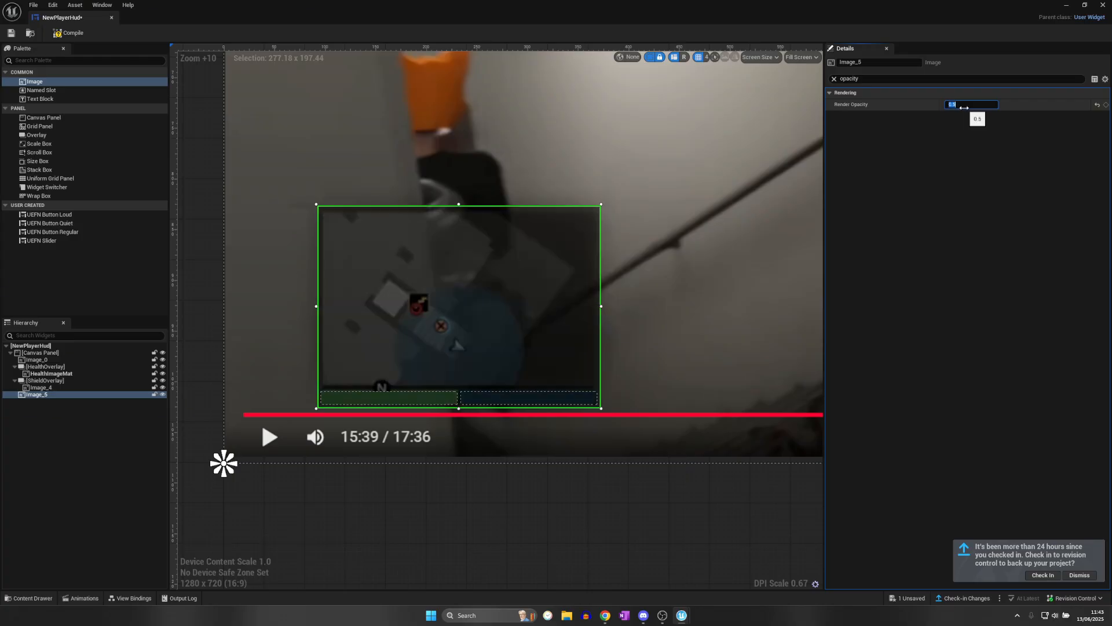
# Set the ZOrder of both HealthOverlay and ShieldOverlay to 1 so they draw above the black background image
pyautogui.click(834, 78)
pyautogui.write('z')
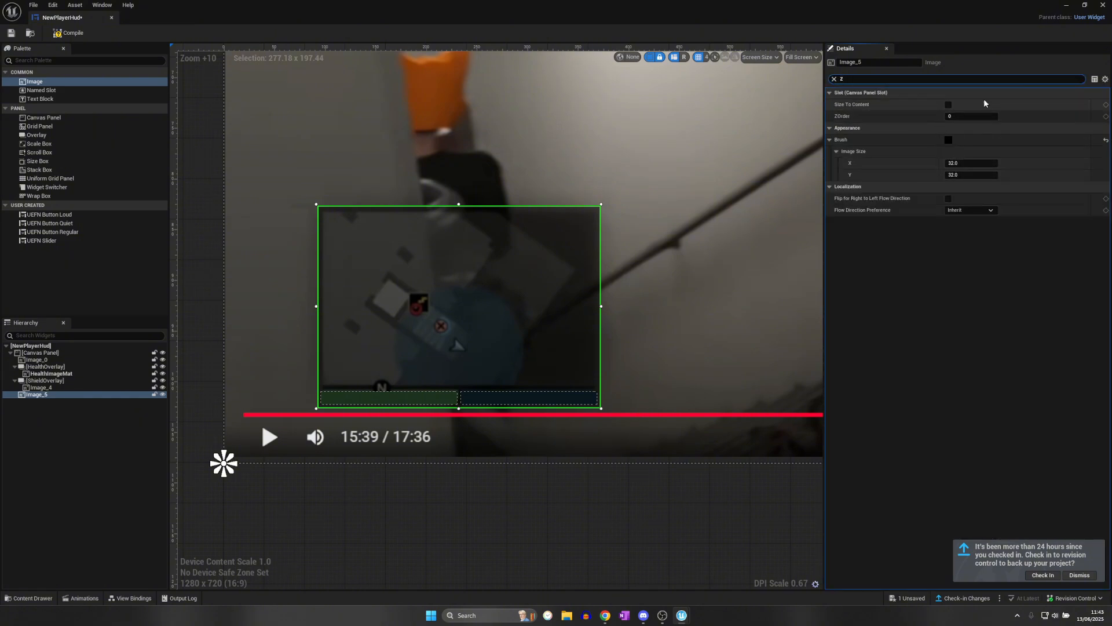
pyautogui.click(59, 374)
pyautogui.click(61, 367)
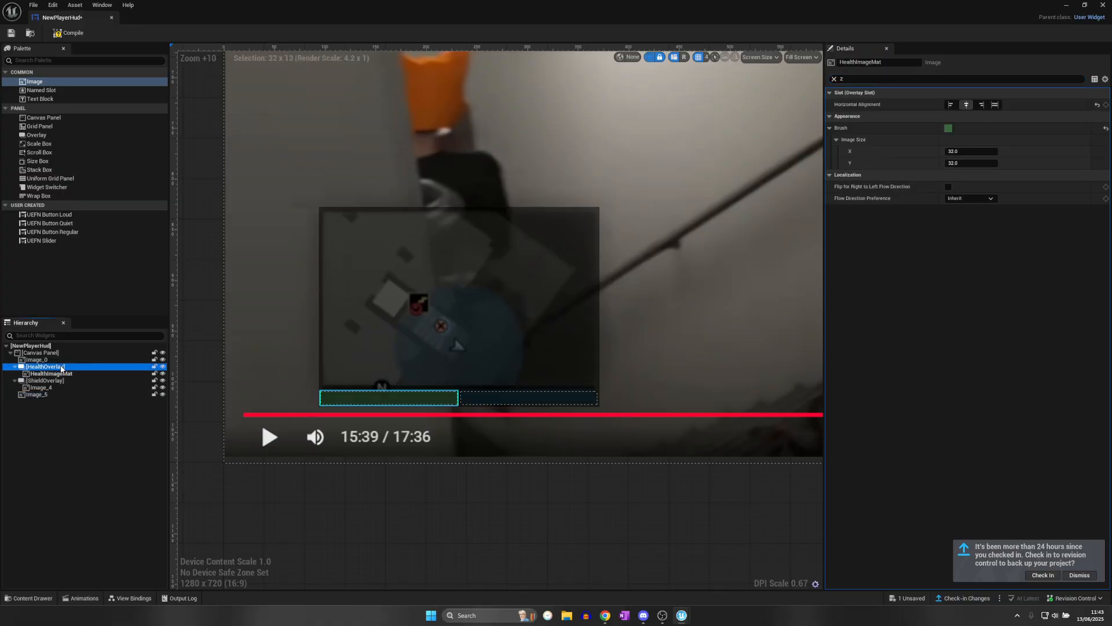
pyautogui.write('1')
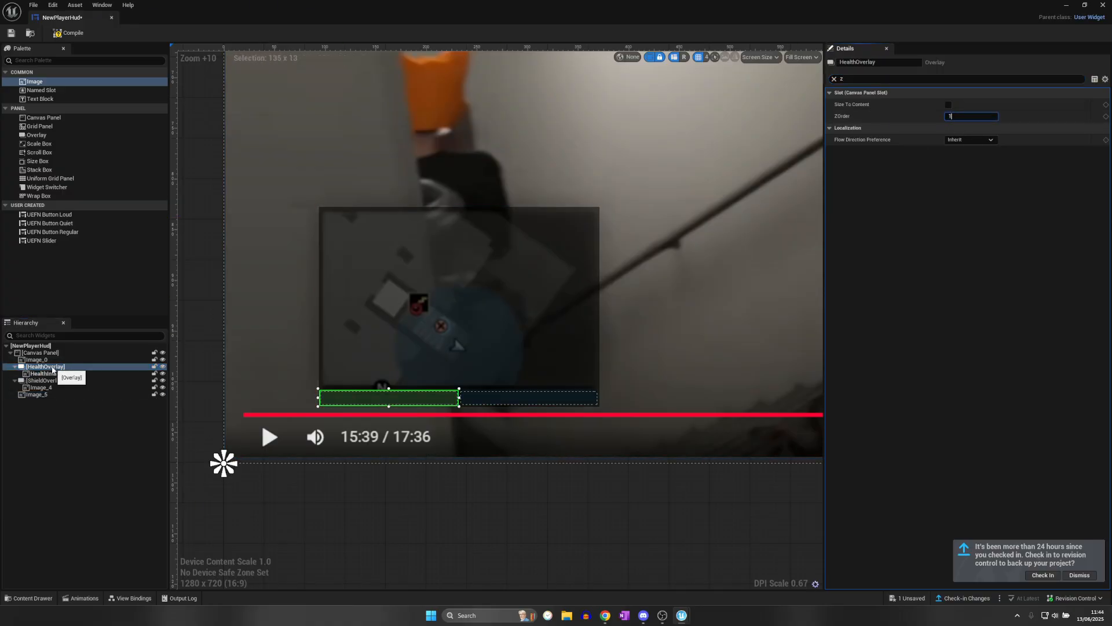
pyautogui.click(49, 381)
pyautogui.click(951, 116)
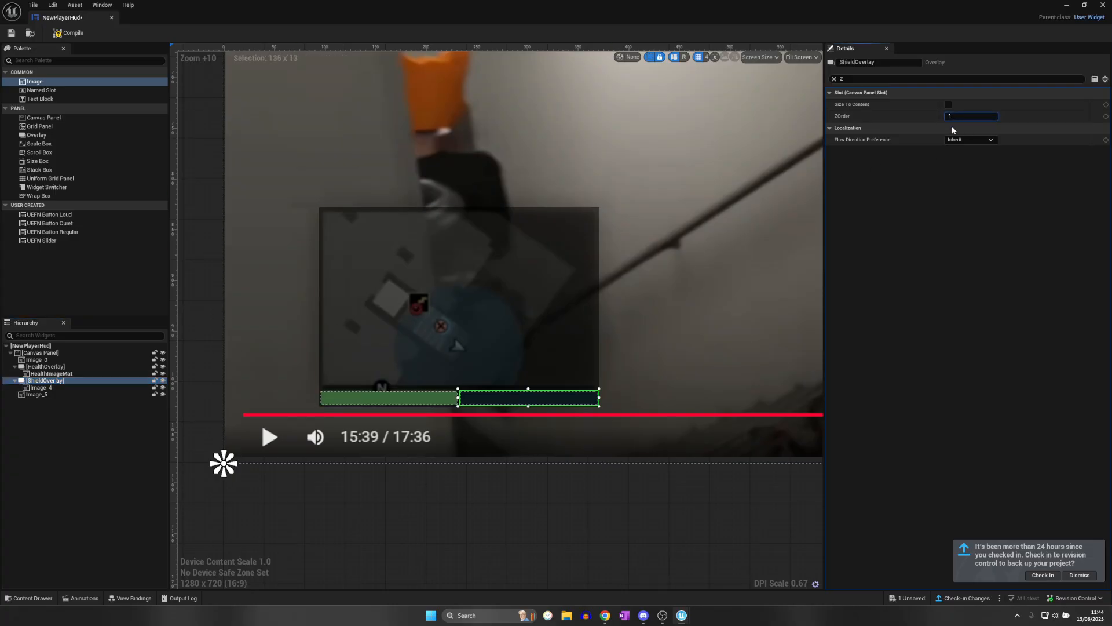
pyautogui.write('1')
# Hide the full-screen reference screenshot image, Image_0, in the widget canvas
pyautogui.click(262, 421)
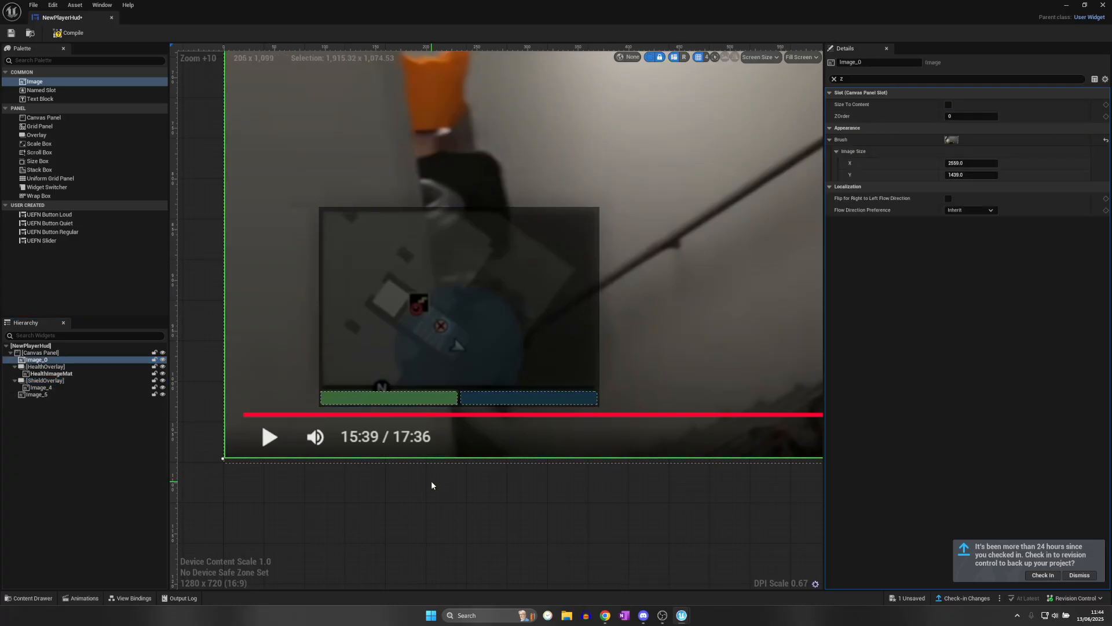
pyautogui.scroll(1, 262, 422)
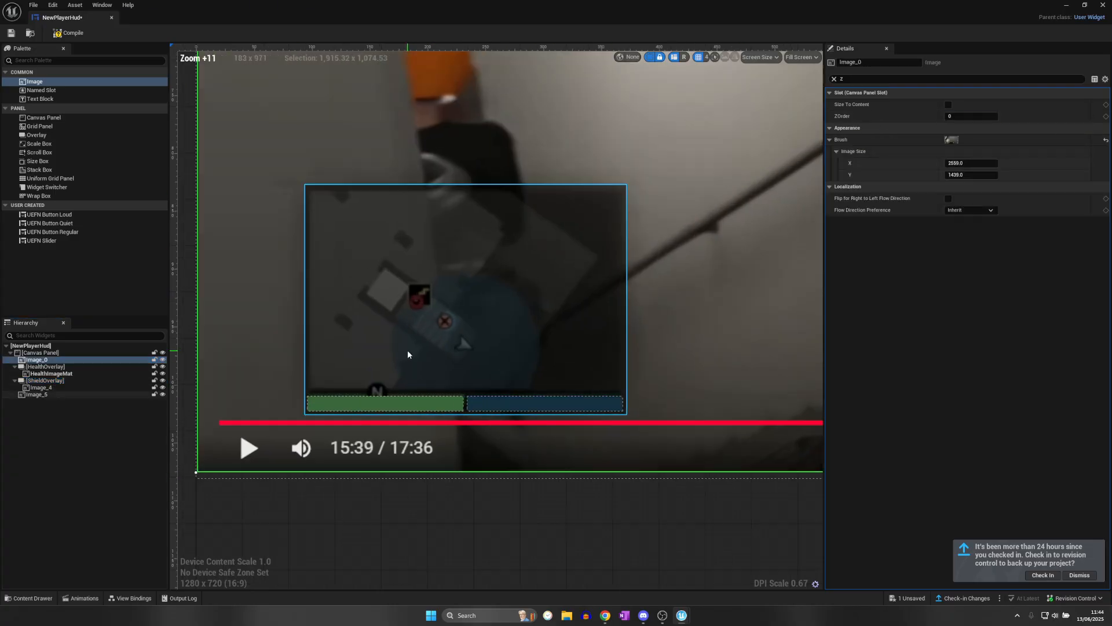
pyautogui.click(163, 360)
# Examine the HUD layout without the reference image, checking the background's placement on the canvas and the health and shield bars
pyautogui.scroll(-7, 654, 361)
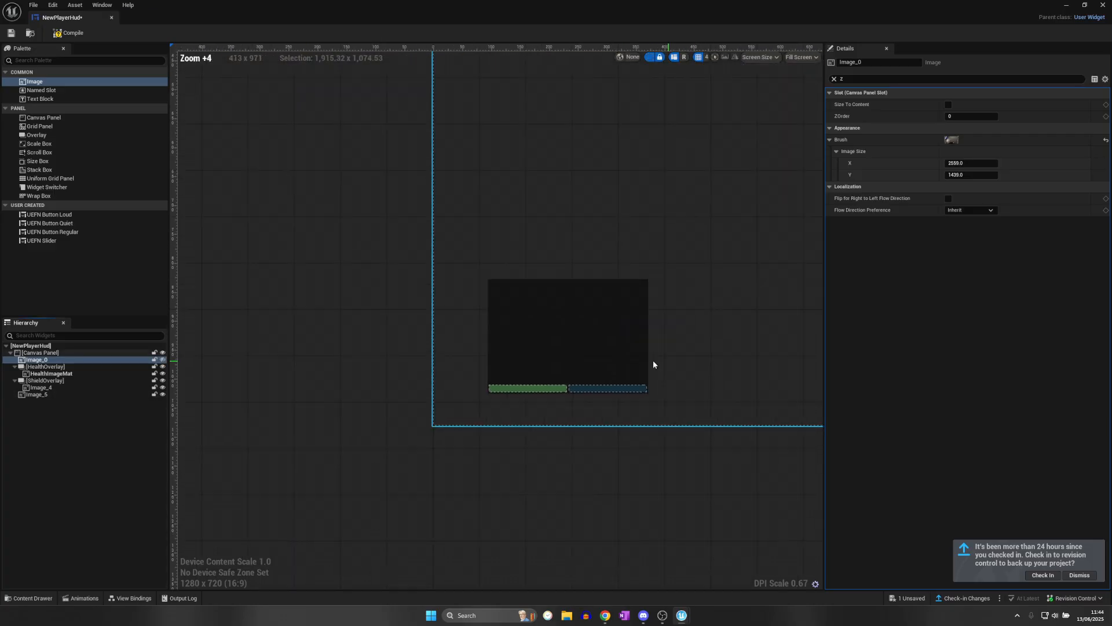
pyautogui.moveTo(652, 360); pyautogui.dragTo(468, 383, button='right')
pyautogui.scroll(-3, 622, 351)
pyautogui.moveTo(642, 333); pyautogui.dragTo(460, 361, button='right')
pyautogui.scroll(-2, 451, 351)
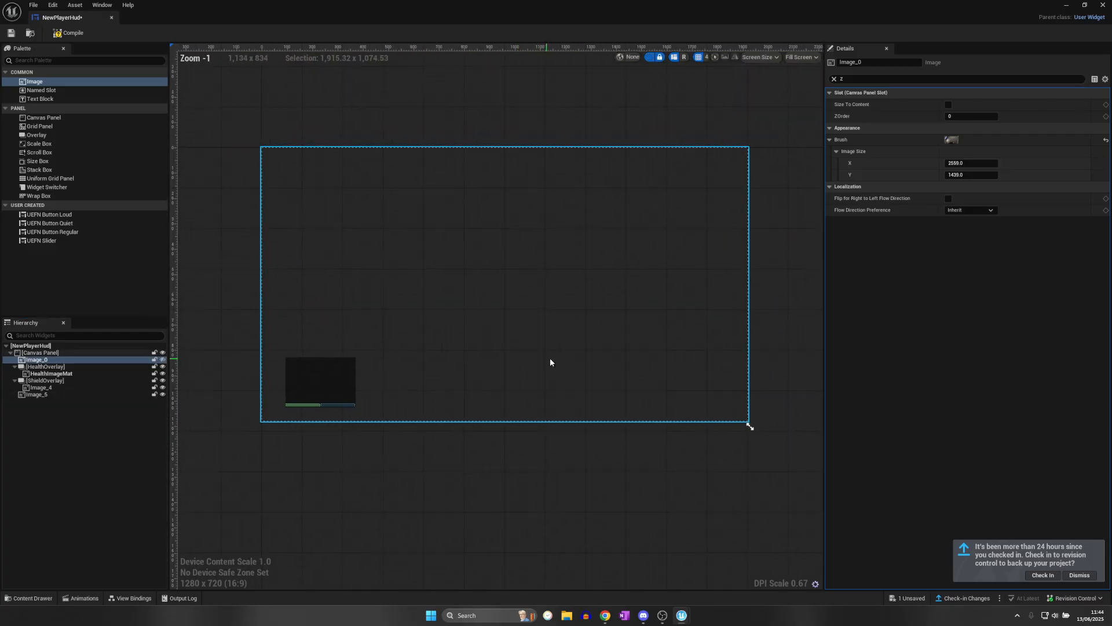
pyautogui.scroll(1, 572, 357)
pyautogui.moveTo(572, 357); pyautogui.dragTo(617, 363, button='right')
pyautogui.scroll(3, 489, 400)
pyautogui.moveTo(490, 400); pyautogui.dragTo(579, 398, button='right')
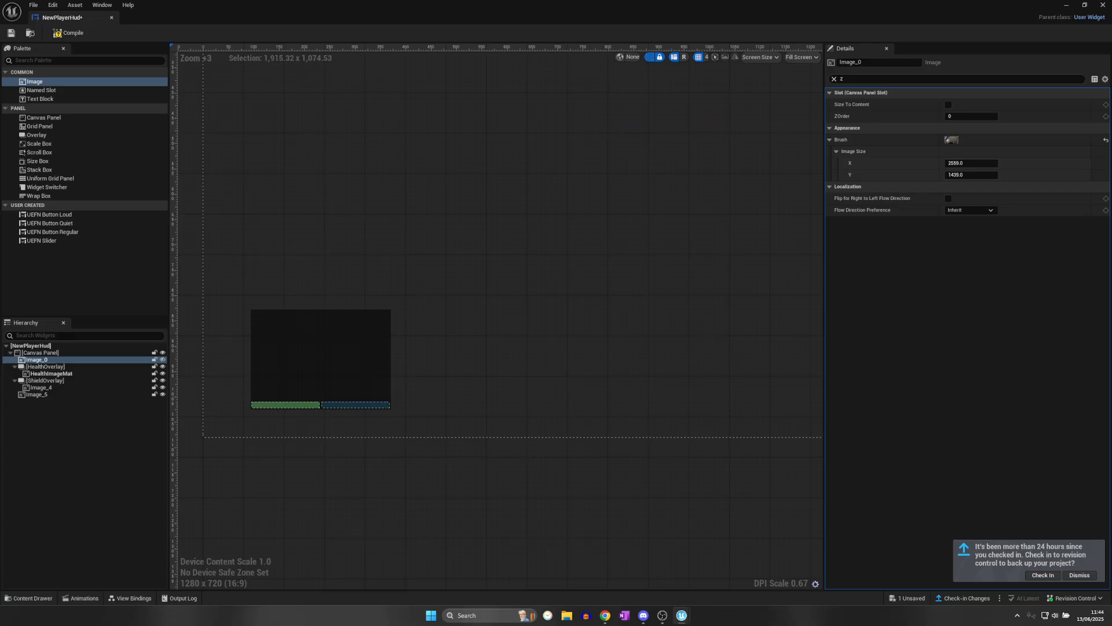
pyautogui.scroll(11, 335, 401)
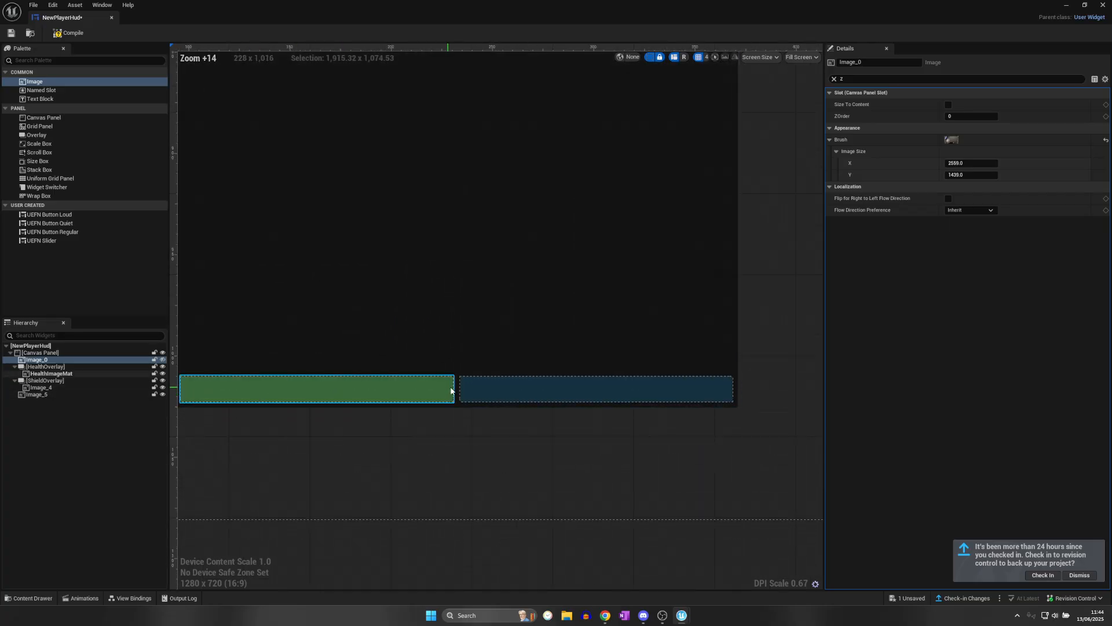
pyautogui.moveTo(330, 409); pyautogui.dragTo(459, 417, button='right')
pyautogui.moveTo(382, 412); pyautogui.dragTo(349, 407, button='right')
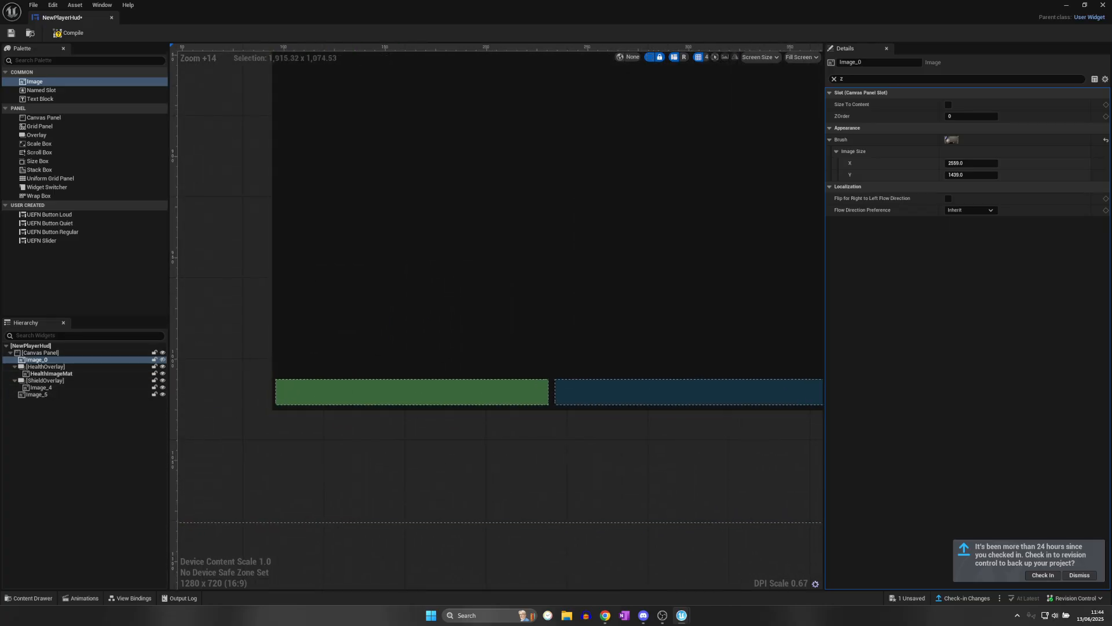
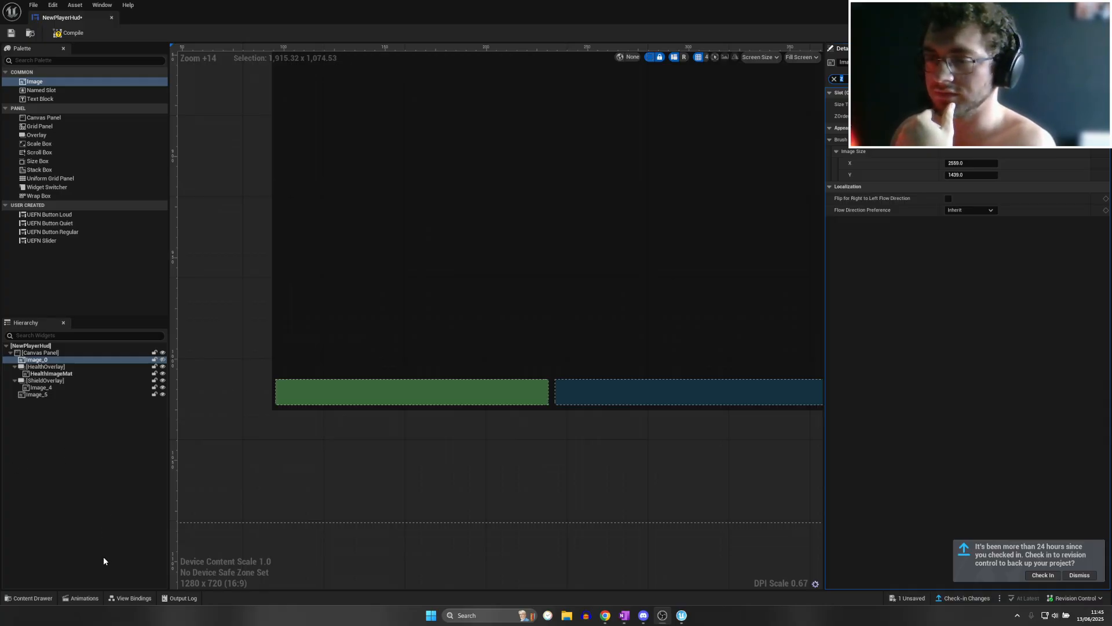
# Add the Device - HUD Controller Team/Squad Player Info List viewmodel to the widget and close the Viewmodels window
pyautogui.click(130, 598)
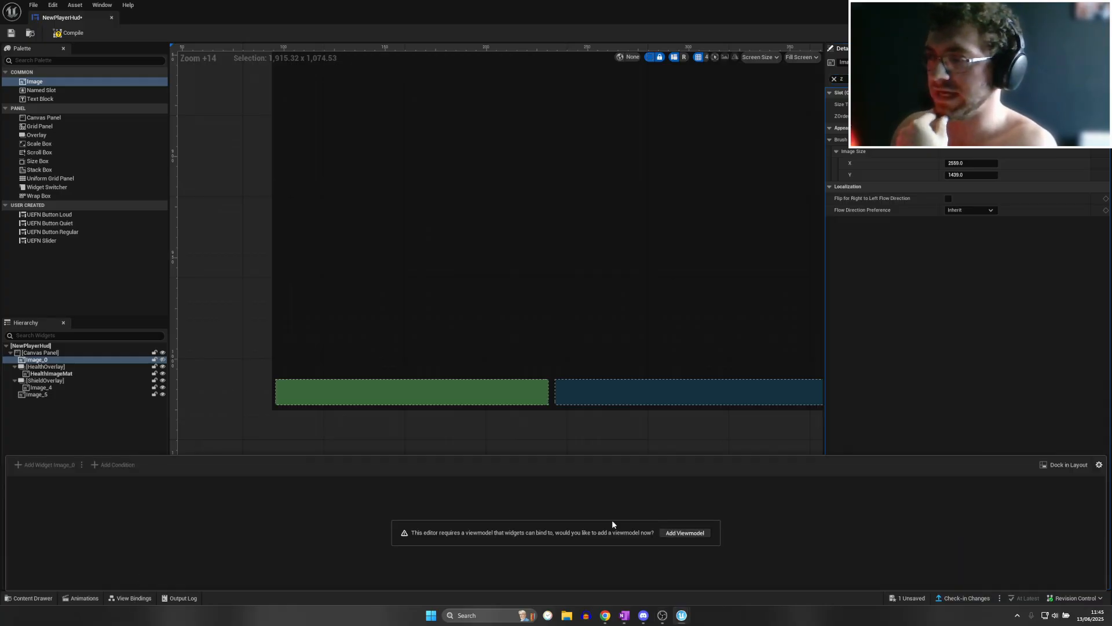
pyautogui.click(689, 532)
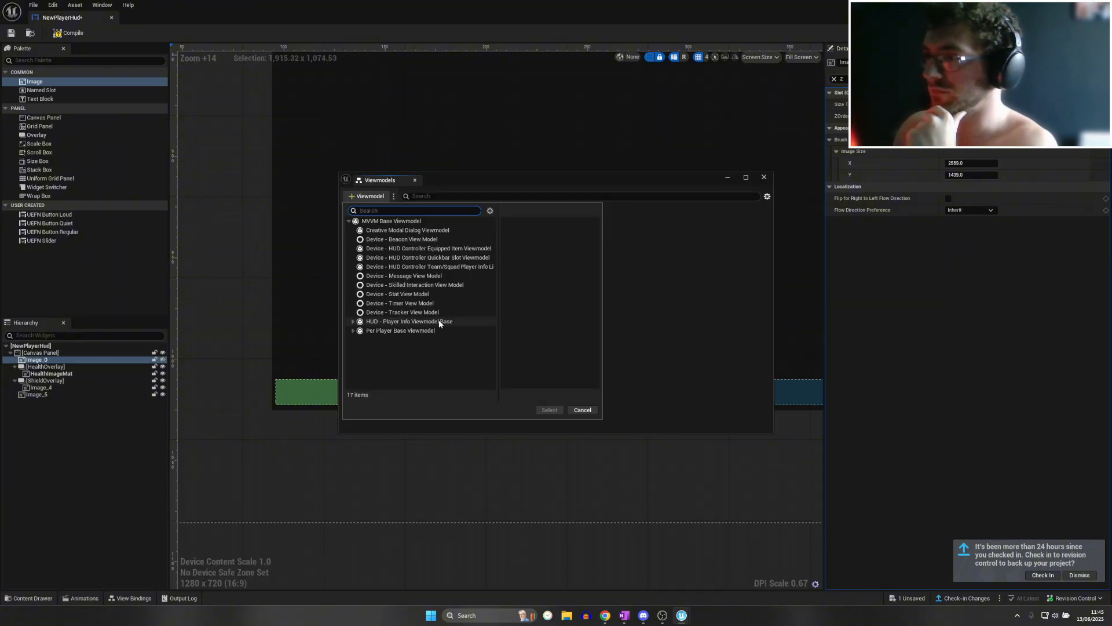
pyautogui.click(428, 267)
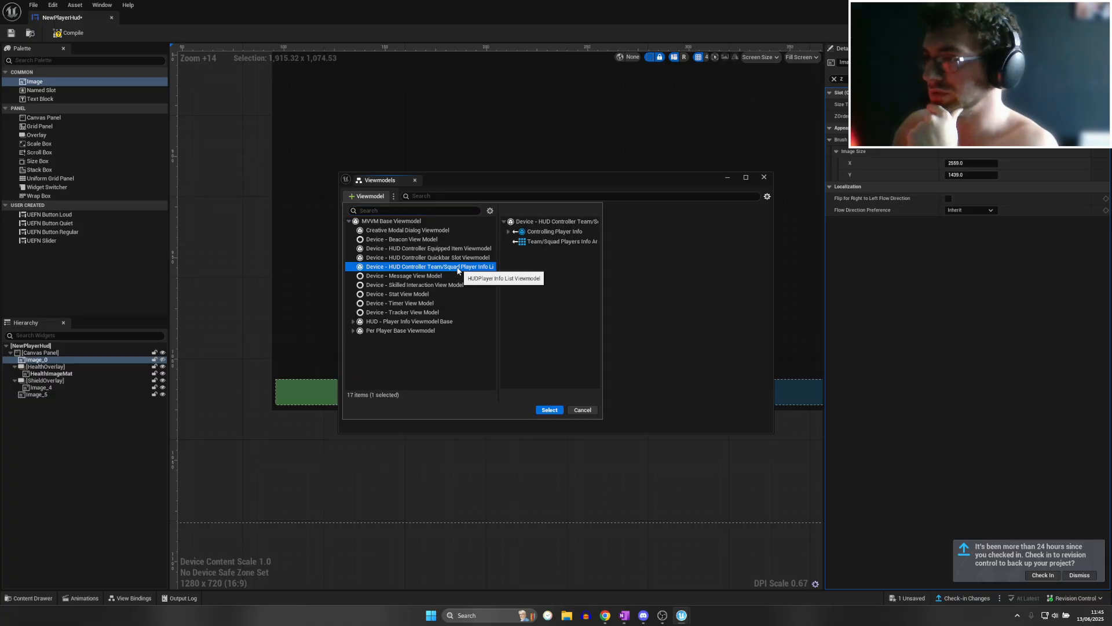
pyautogui.click(550, 410)
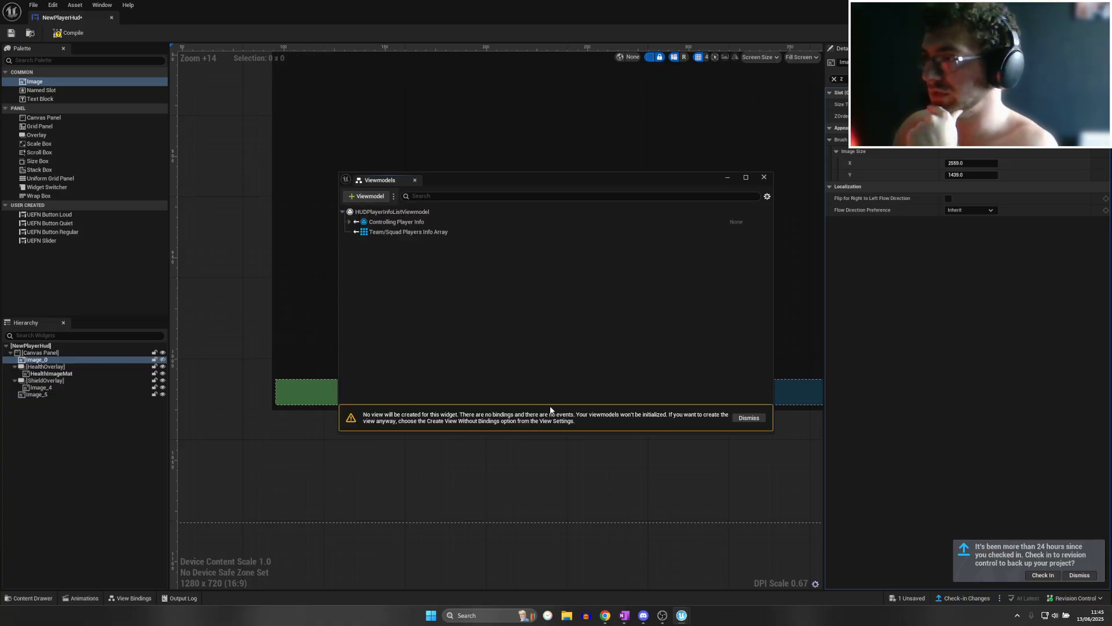
pyautogui.click(764, 178)
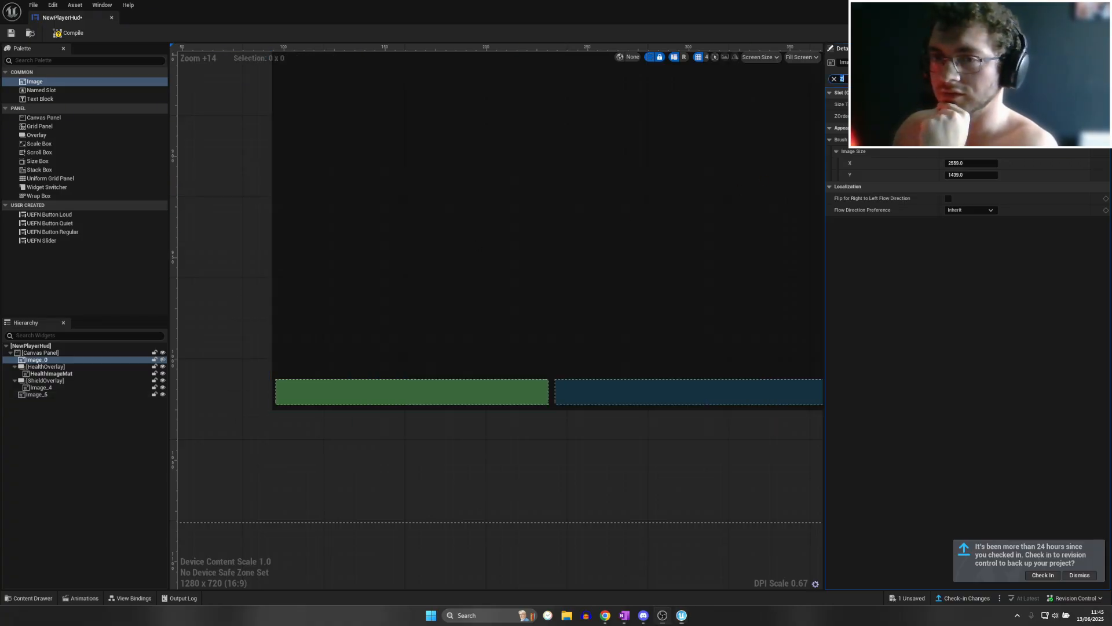
# Rename the image inside ShieldOverlay to ShieldImageMat
pyautogui.click(54, 388)
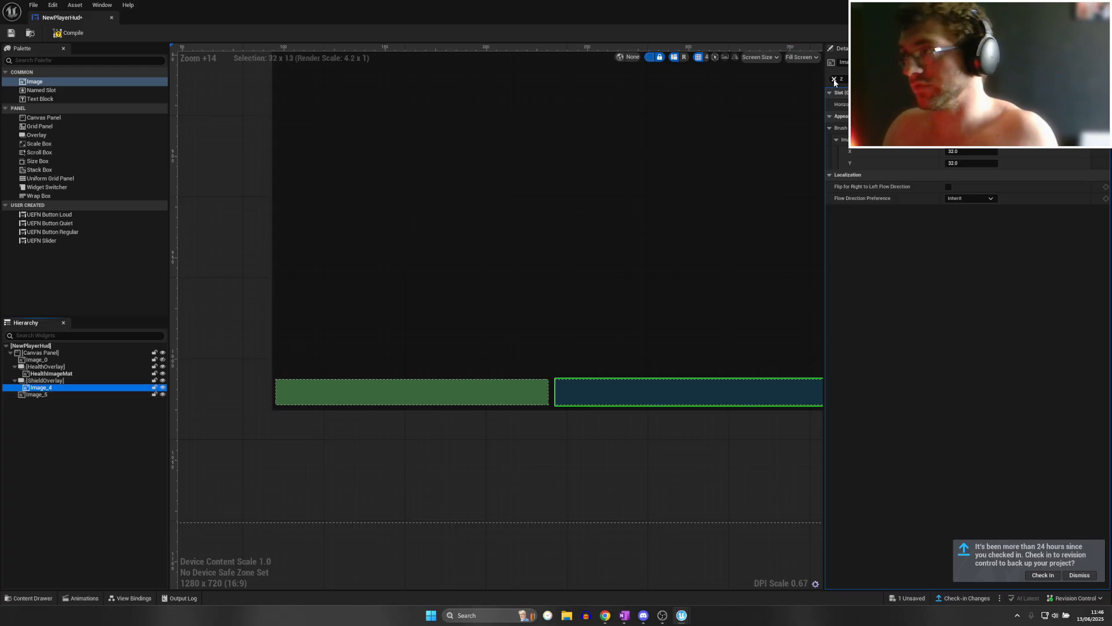
pyautogui.click(834, 80)
pyautogui.doubleClick(58, 389)
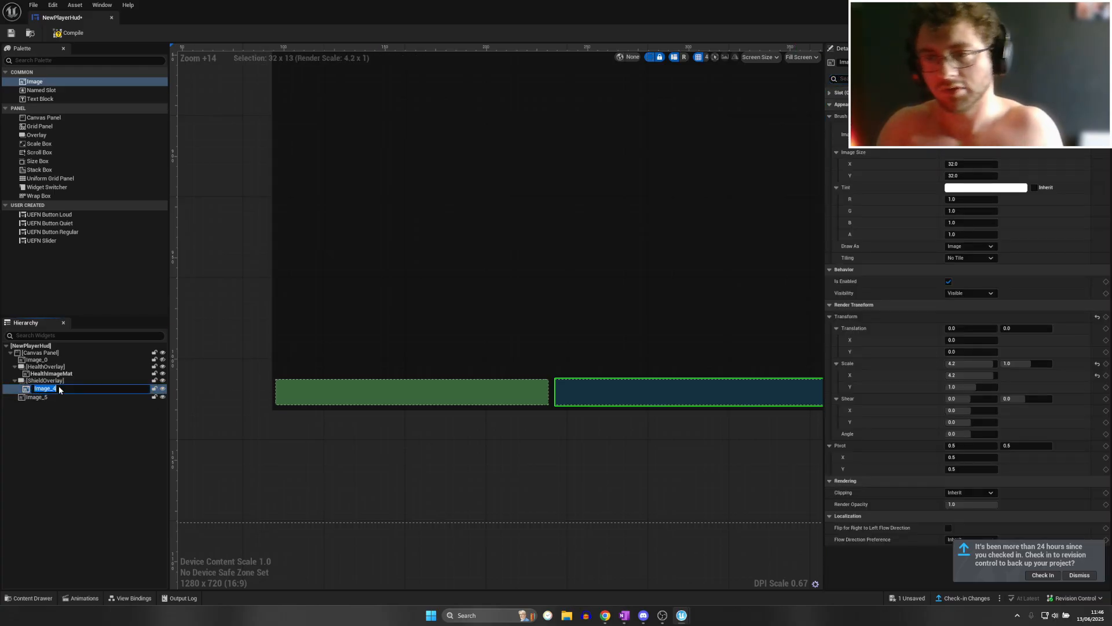
pyautogui.write('Shield')
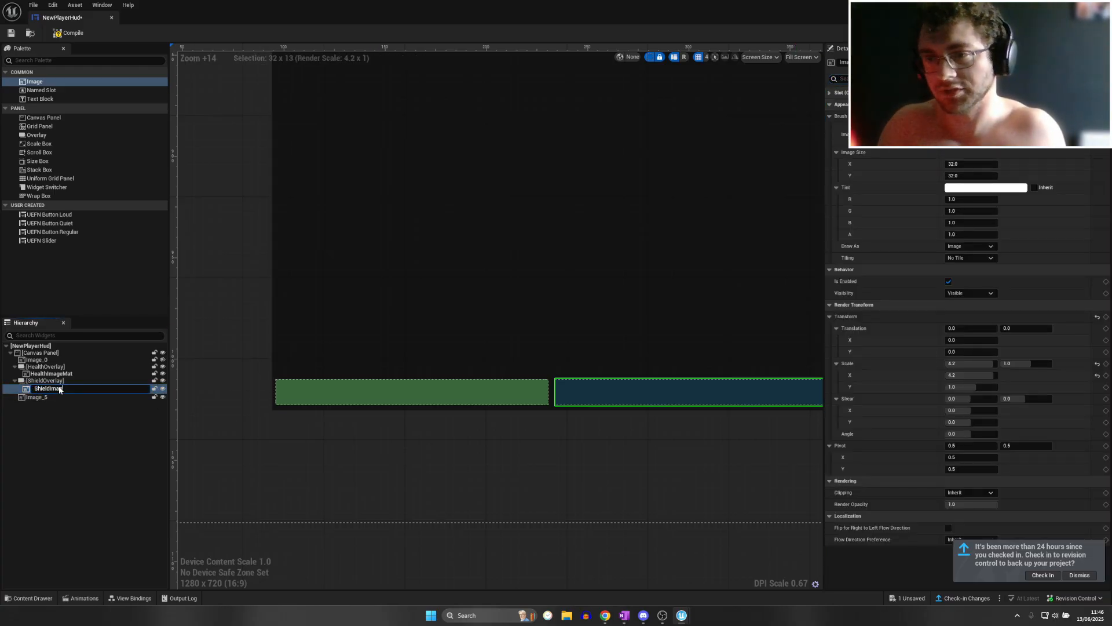
pyautogui.write('ImageMat')
pyautogui.press('Return')
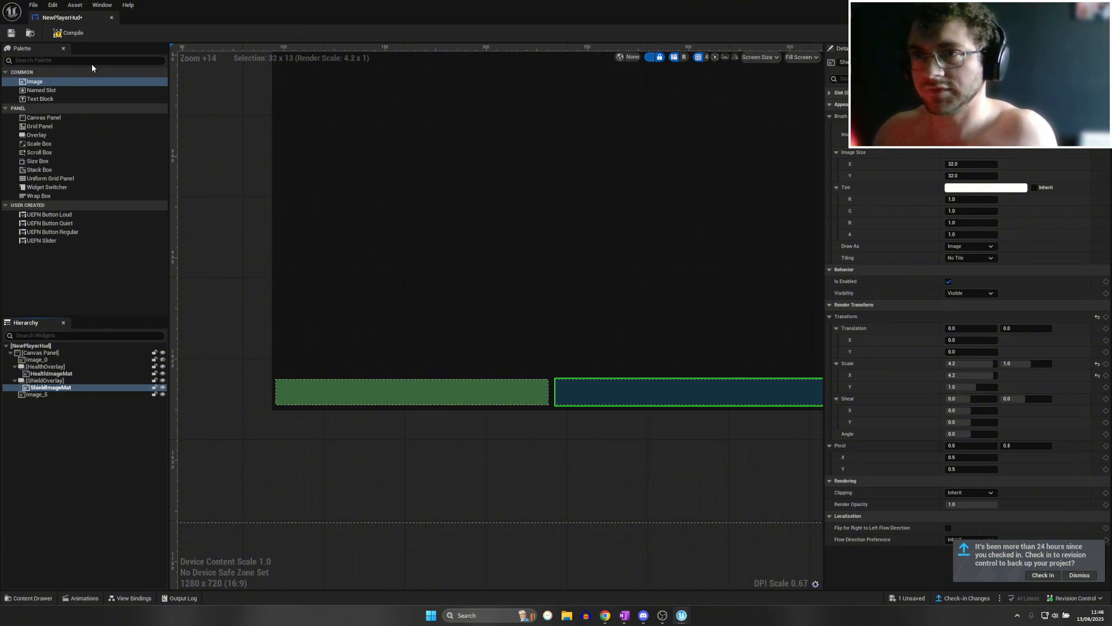
# Add a view binding for HealthImageMat and target its Brush property
pyautogui.click(342, 388)
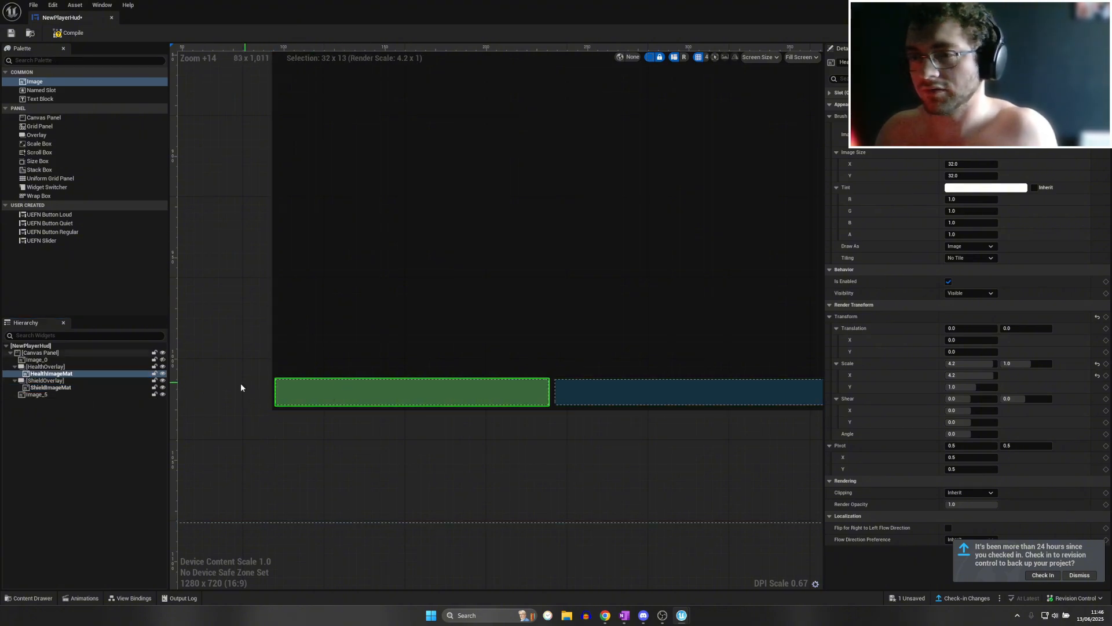
pyautogui.click(132, 598)
pyautogui.click(71, 465)
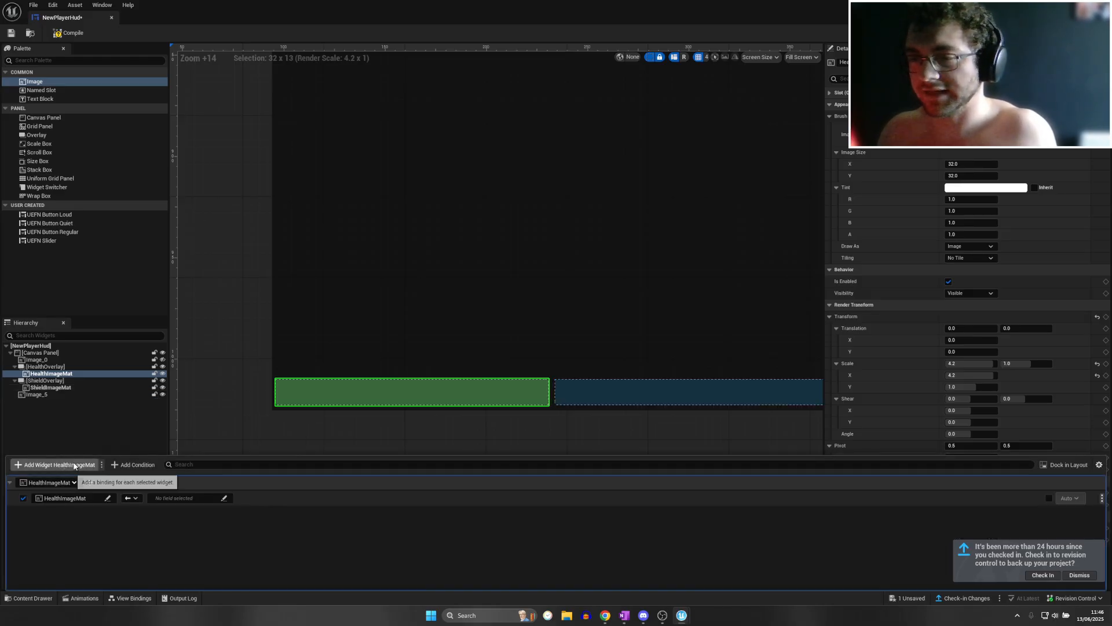
pyautogui.click(110, 497)
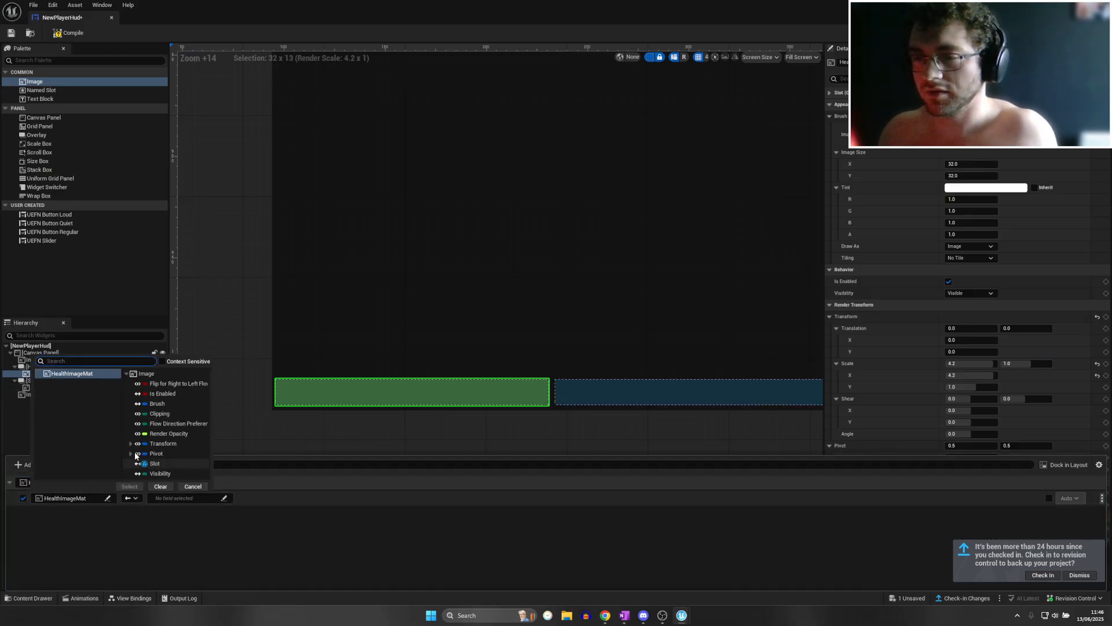
pyautogui.click(157, 403)
pyautogui.click(129, 486)
# Use the Set Scalar Parameter conversion function as the Brush binding's source, with Progress as the parameter name
pyautogui.click(221, 498)
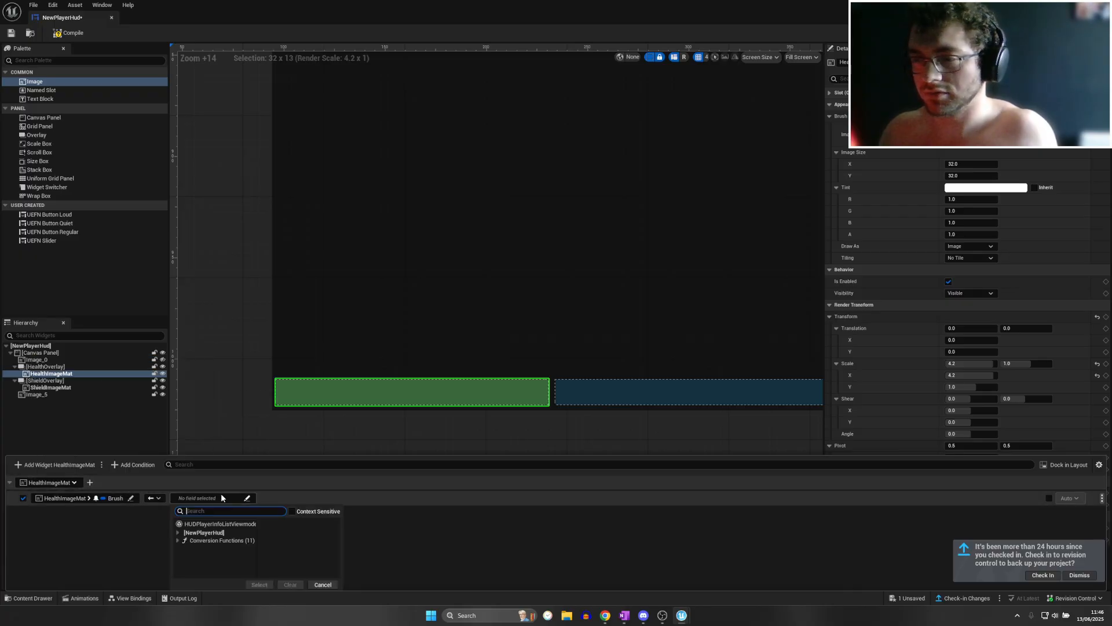
pyautogui.click(221, 525)
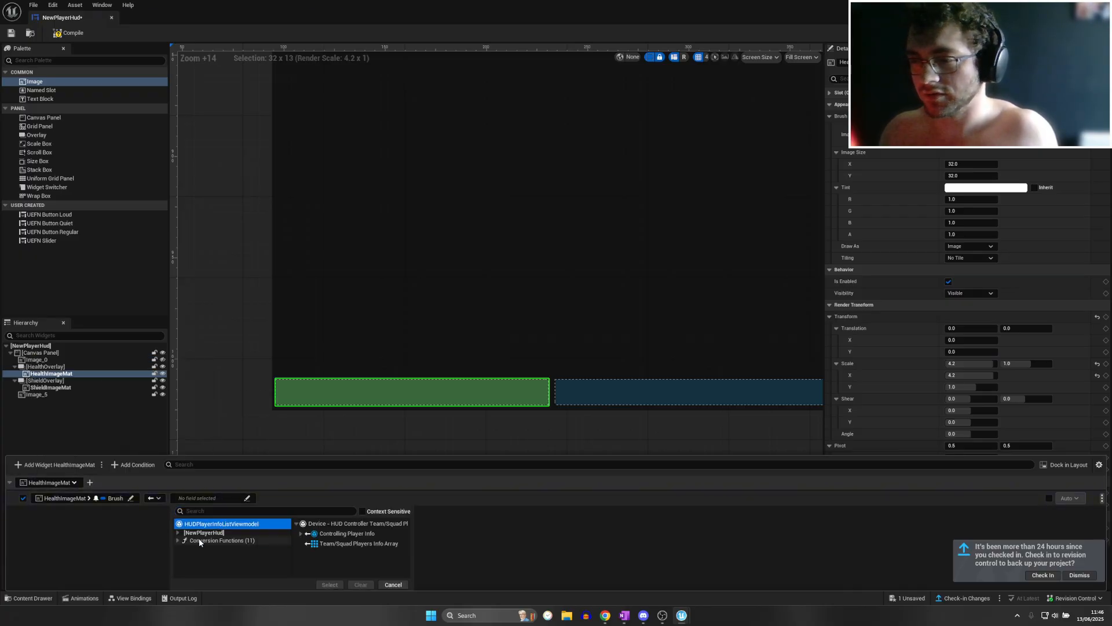
pyautogui.click(222, 540)
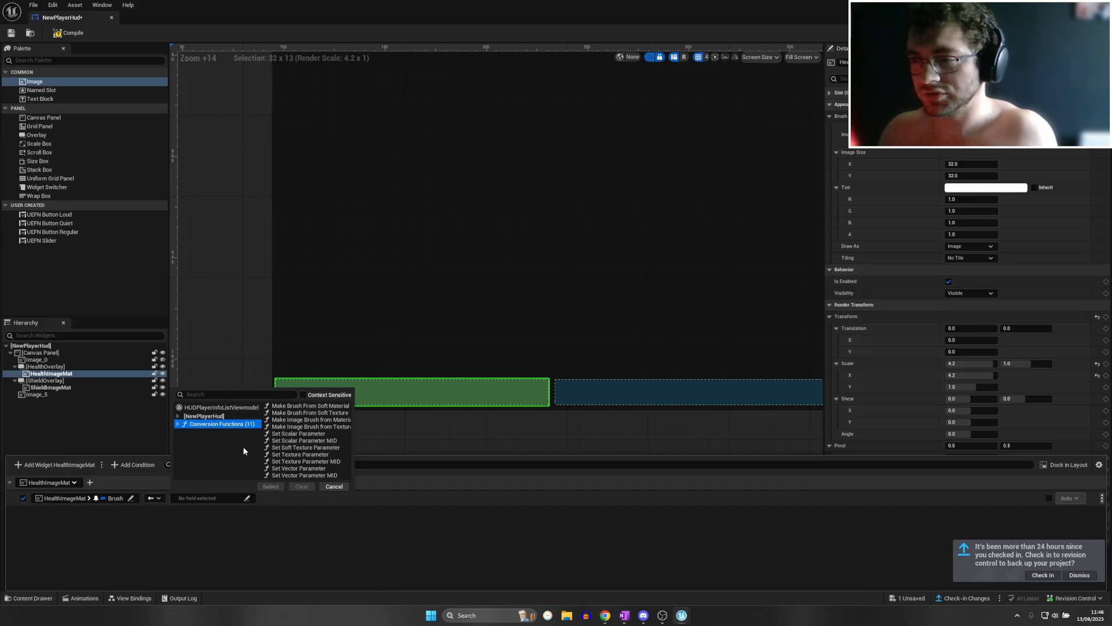
pyautogui.click(318, 435)
pyautogui.click(271, 486)
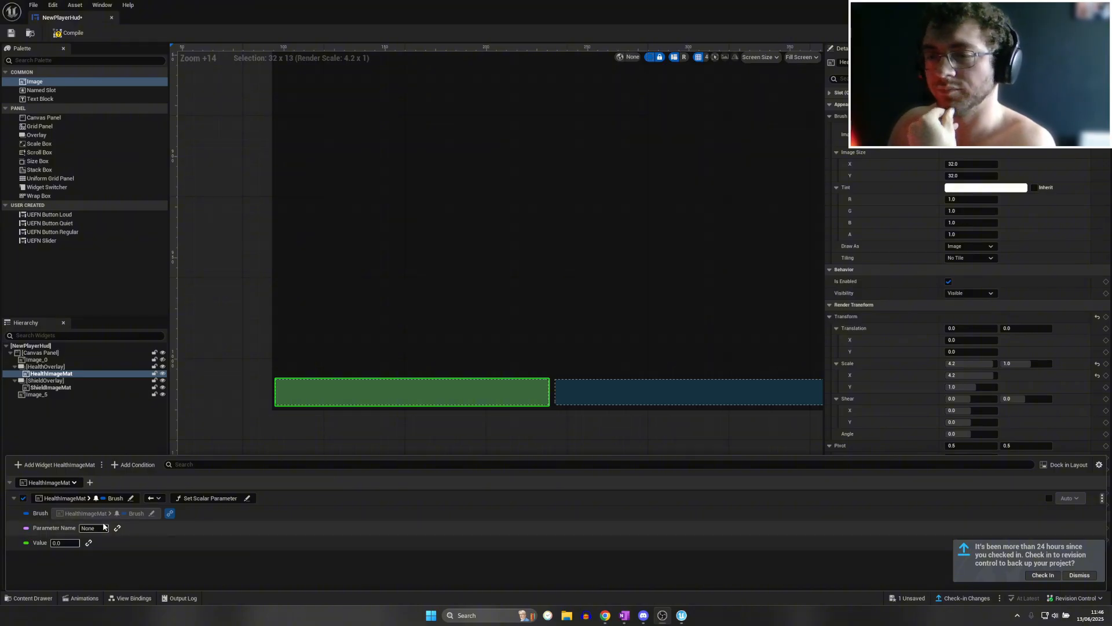
pyautogui.click(104, 527)
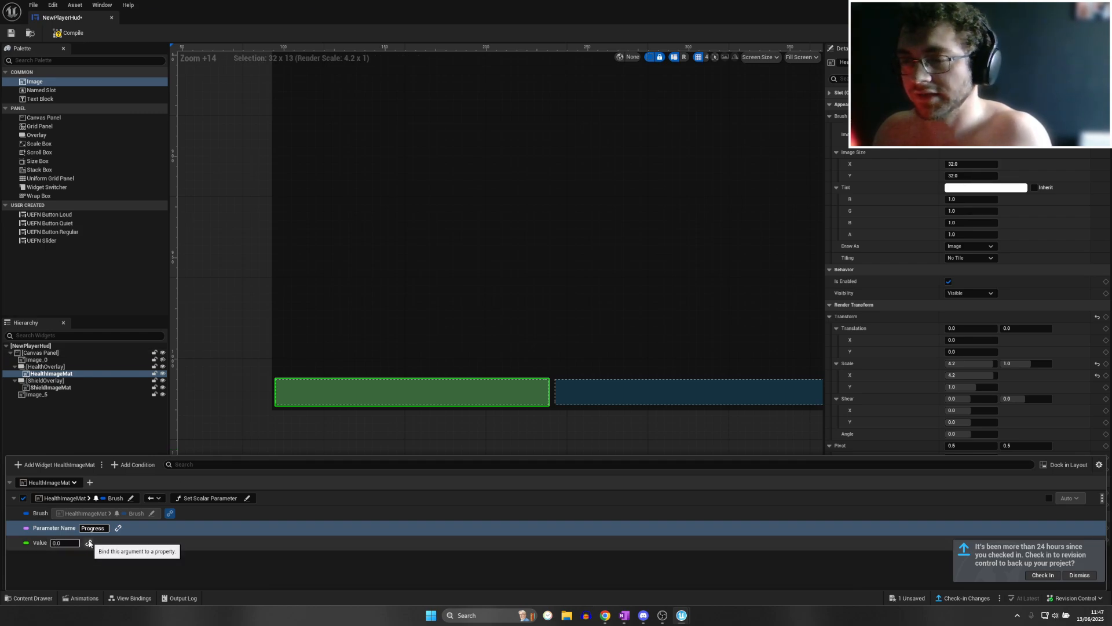
# Bind the scalar parameter's value to Health Normalized under Controlling Player Info in HUDPlayerInfoListViewmodel
pyautogui.click(89, 543)
pyautogui.click(127, 543)
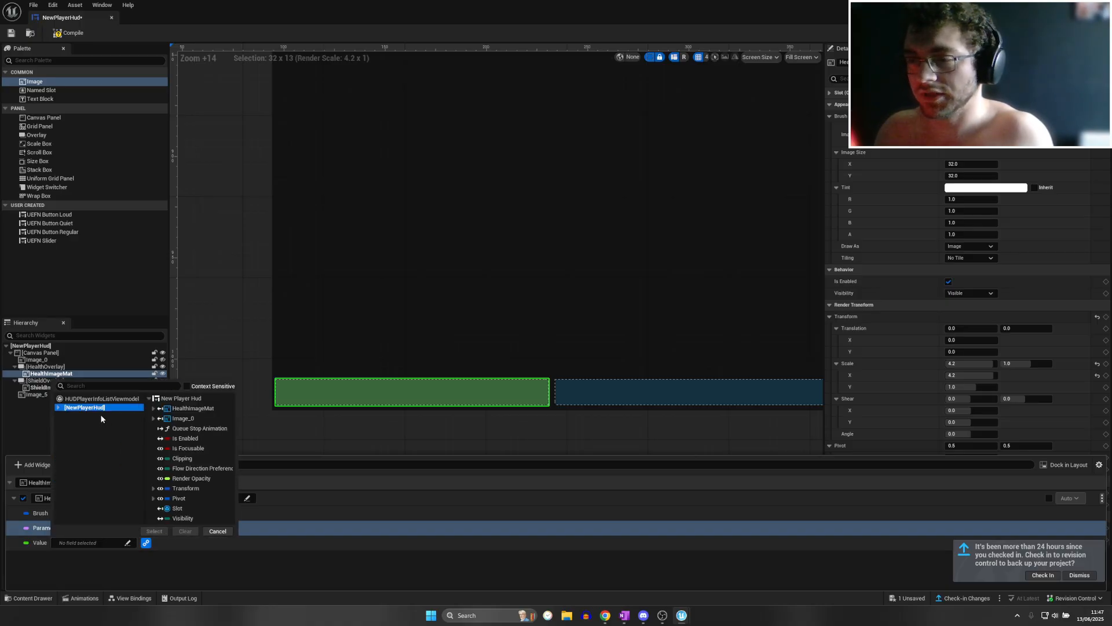
pyautogui.click(115, 397)
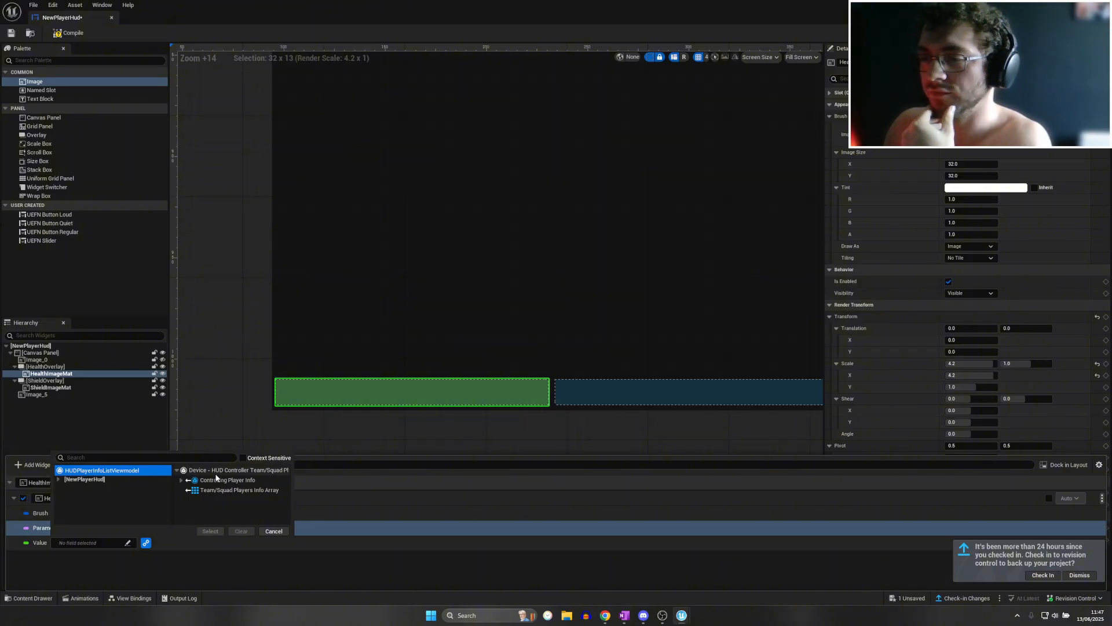
pyautogui.click(181, 480)
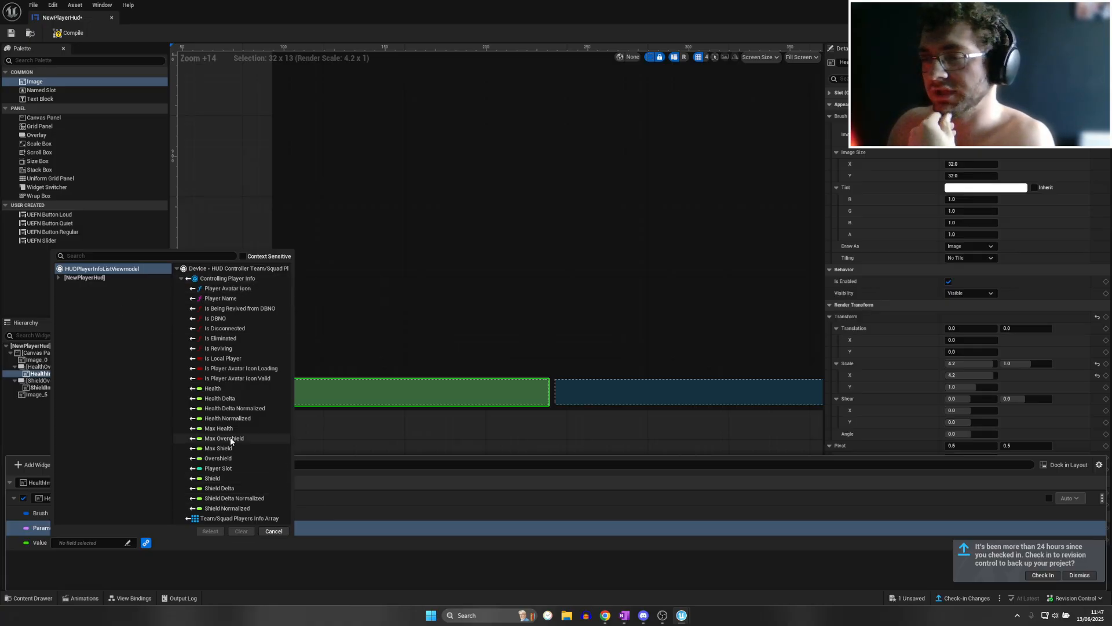
pyautogui.click(227, 418)
pyautogui.click(210, 531)
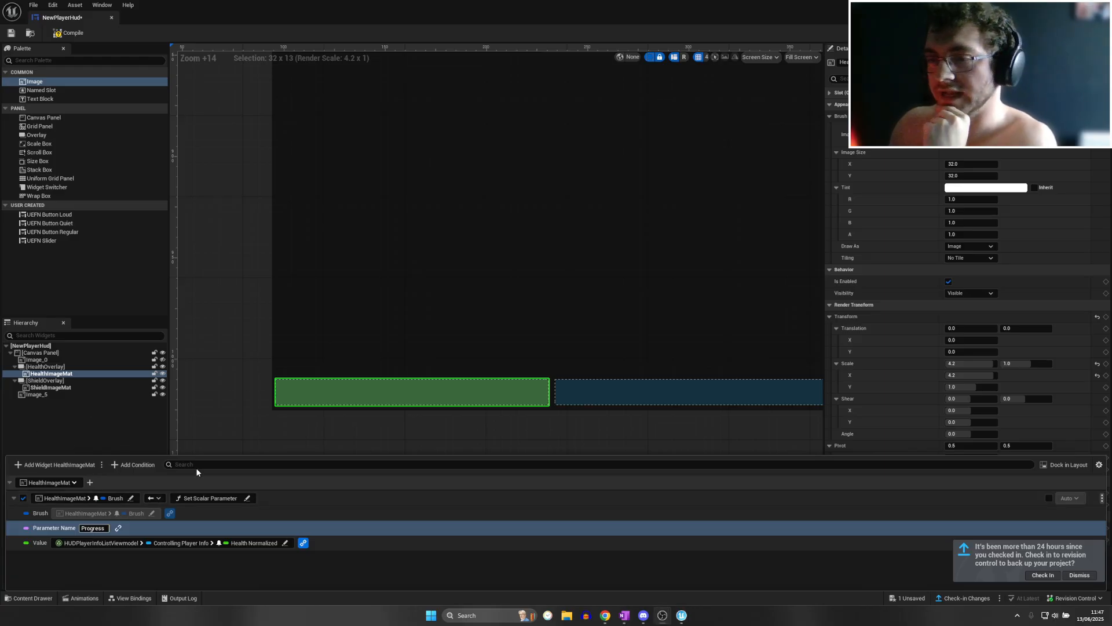
# Add a second binding to HealthImageMat and open its target property selection
pyautogui.click(90, 483)
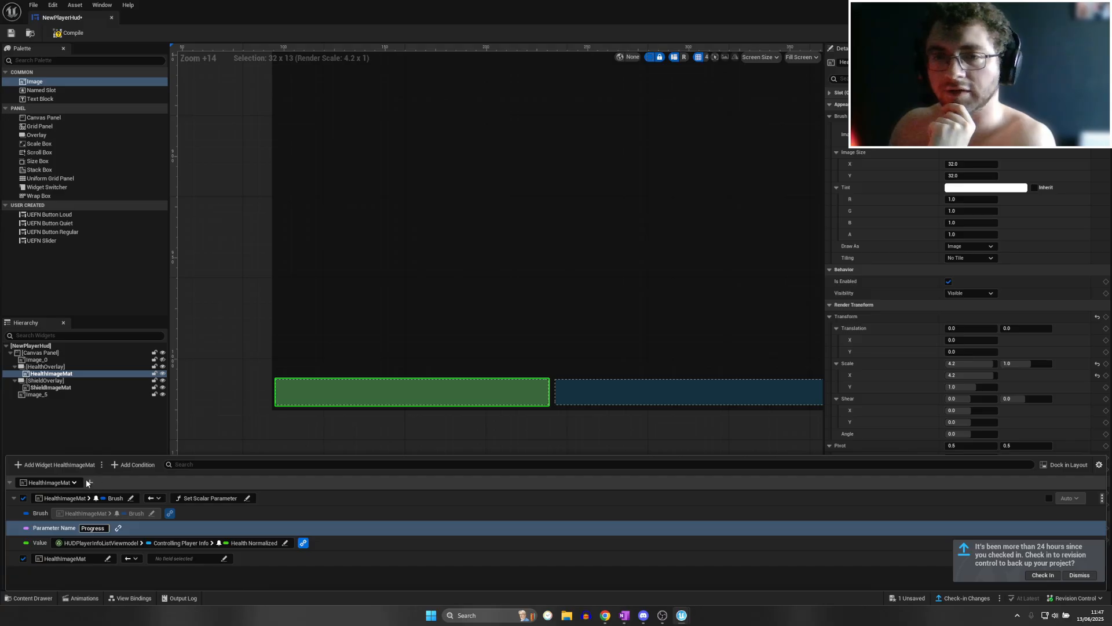
pyautogui.click(108, 558)
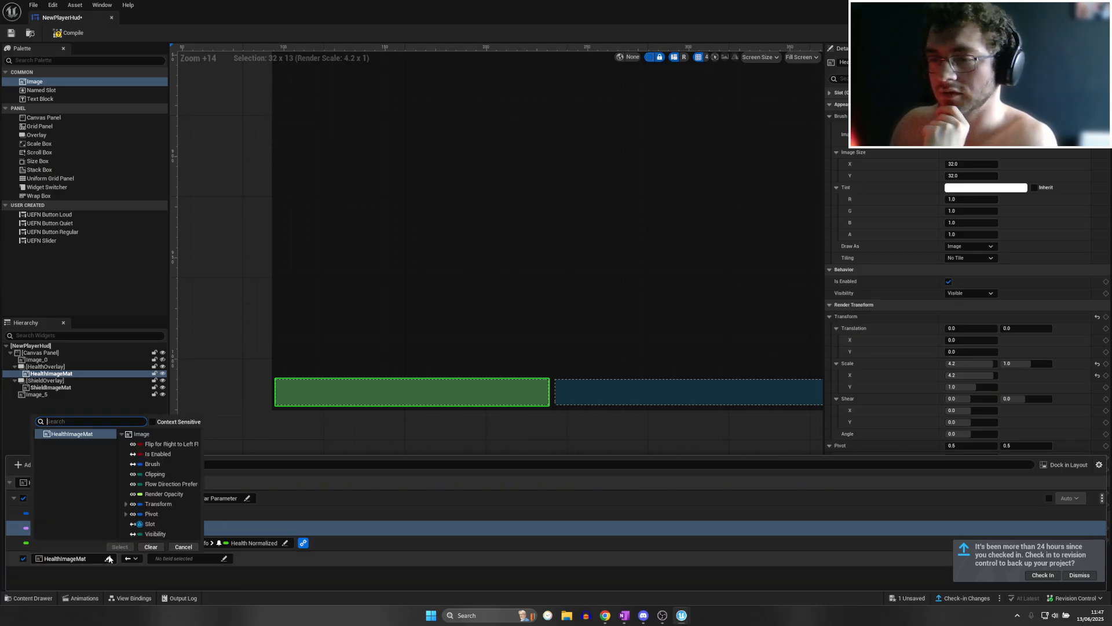
# Target the Brush of HealthImageMat in its second binding and assign the Set Scalar Parameter conversion function as the source
pyautogui.click(157, 464)
pyautogui.click(125, 548)
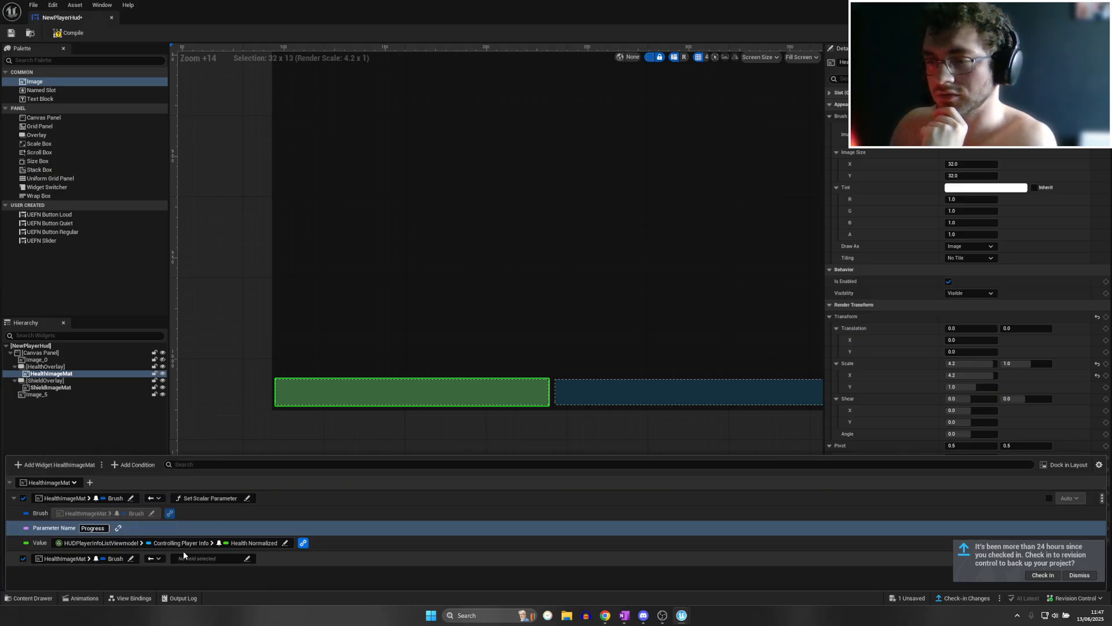
pyautogui.click(202, 558)
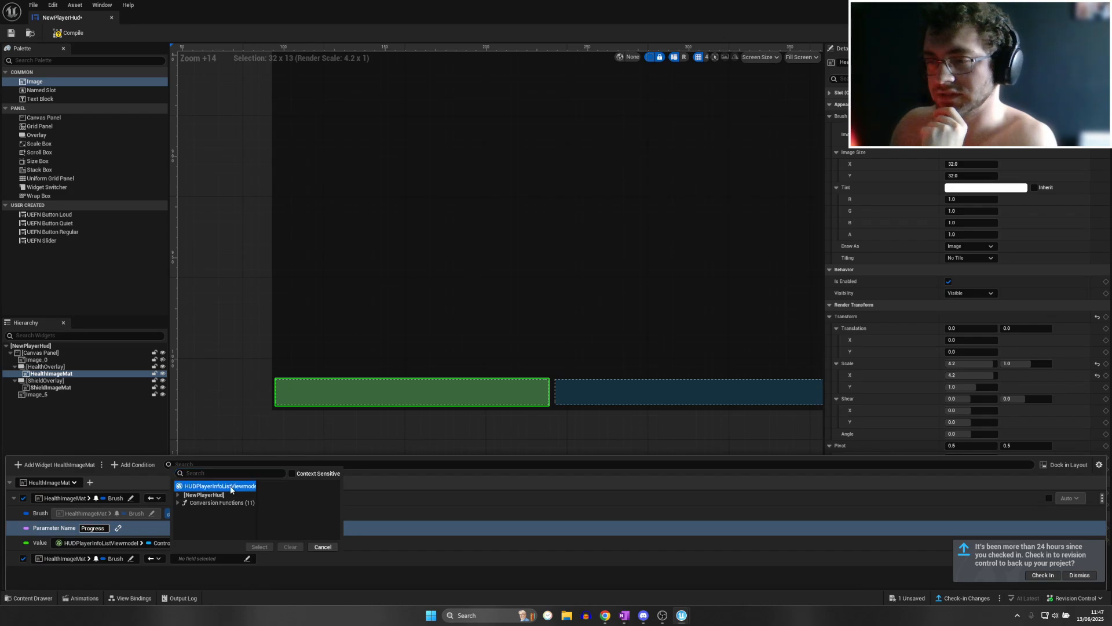
pyautogui.click(222, 503)
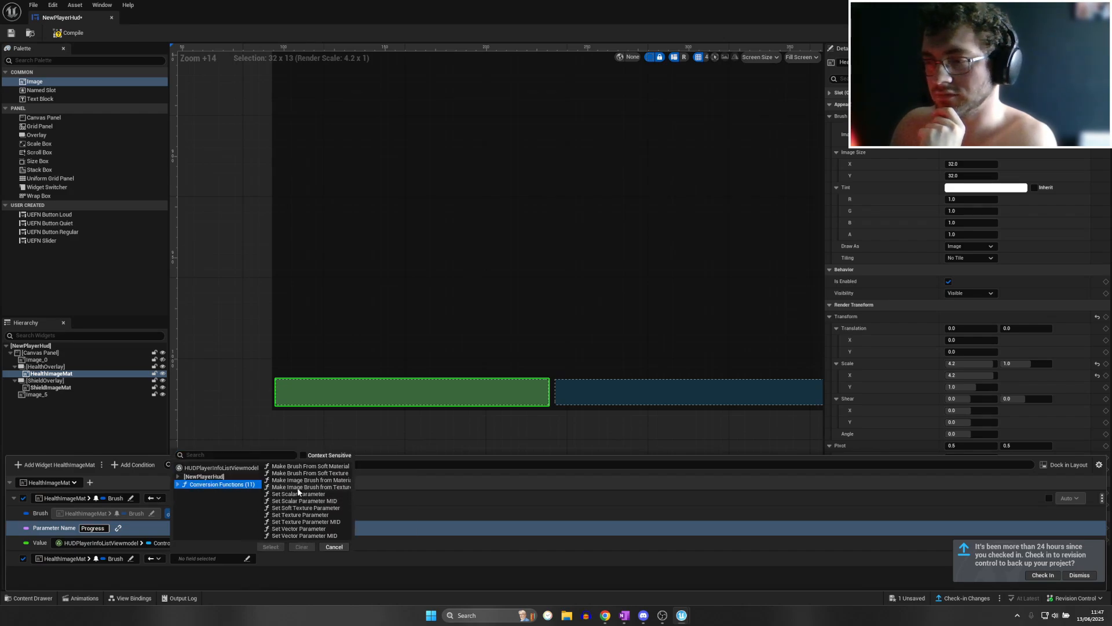
pyautogui.click(298, 494)
pyautogui.click(270, 547)
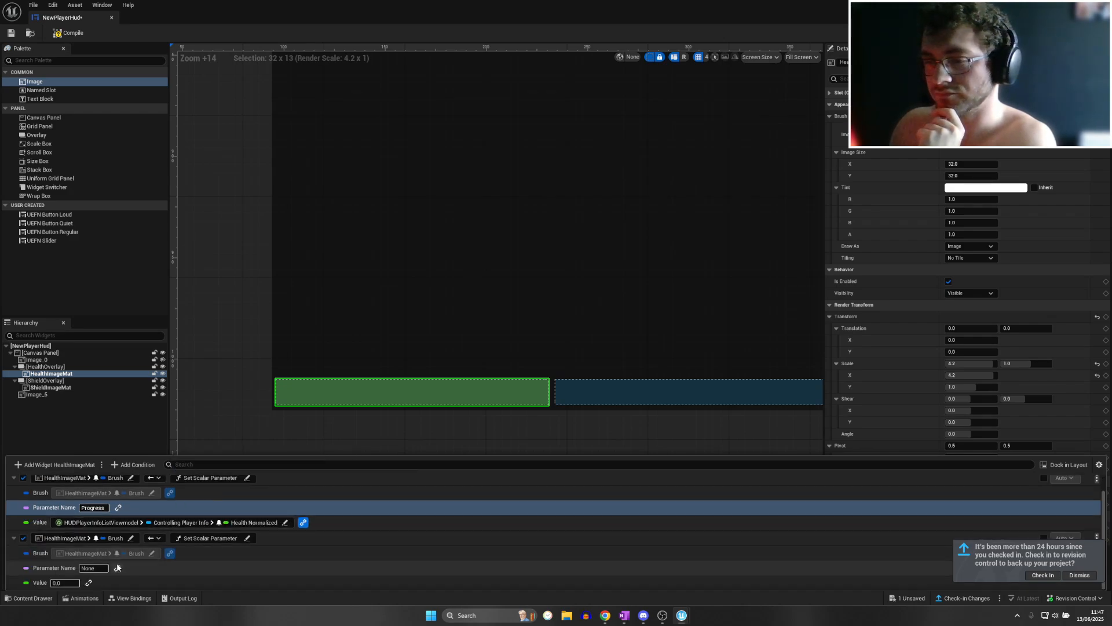
# Name the scalar parameter of the second HealthImageMat binding ProgressDelta
pyautogui.doubleClick(89, 568)
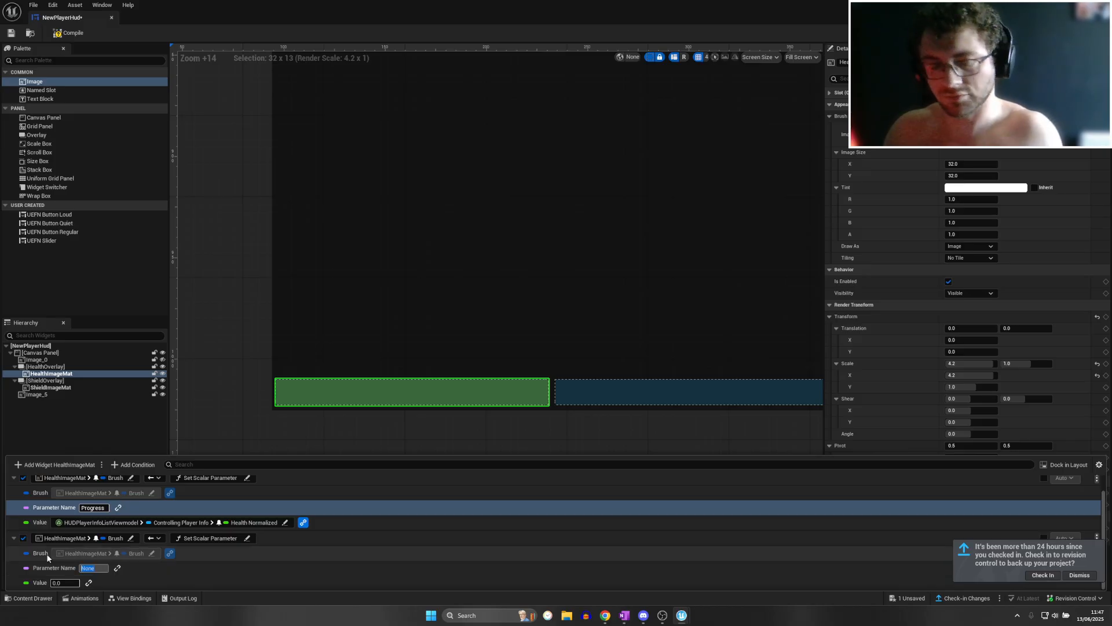
pyautogui.write('ProgressD')
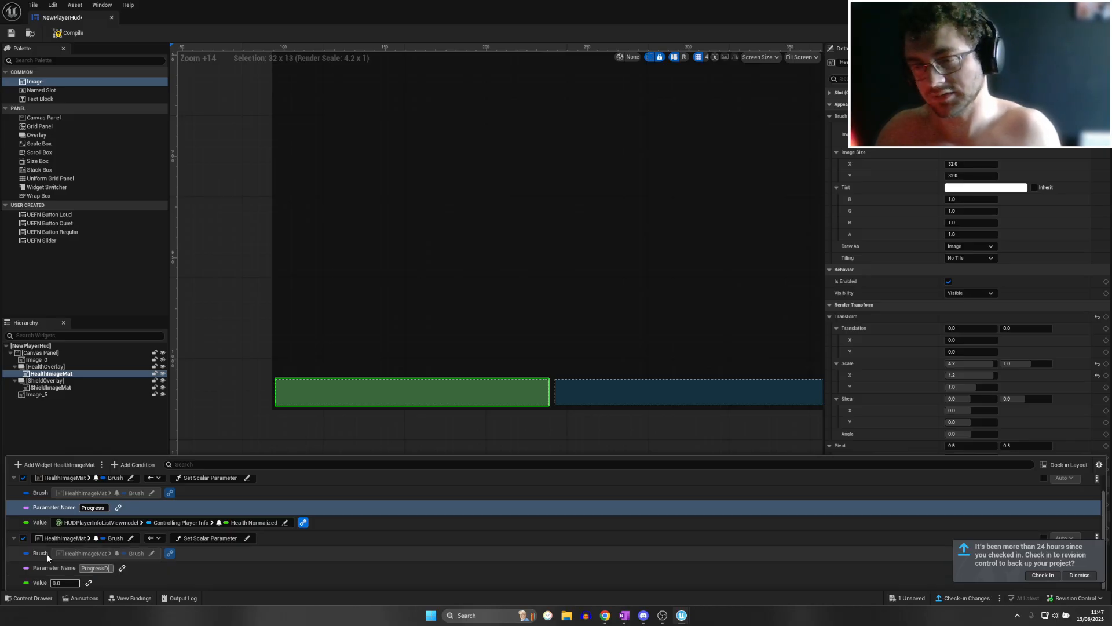
pyautogui.write('elta')
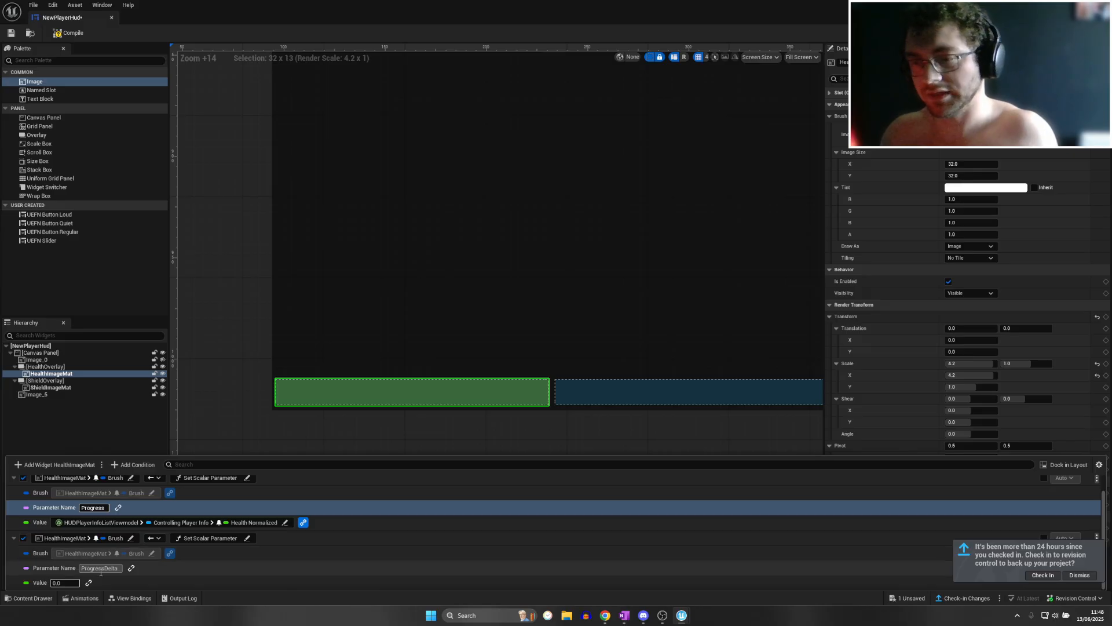
# Bind the second HealthImageMat parameter's value to Health Delta Normalized under Controlling Player Info of HUDPlayerInfoListViewmodel
pyautogui.click(88, 582)
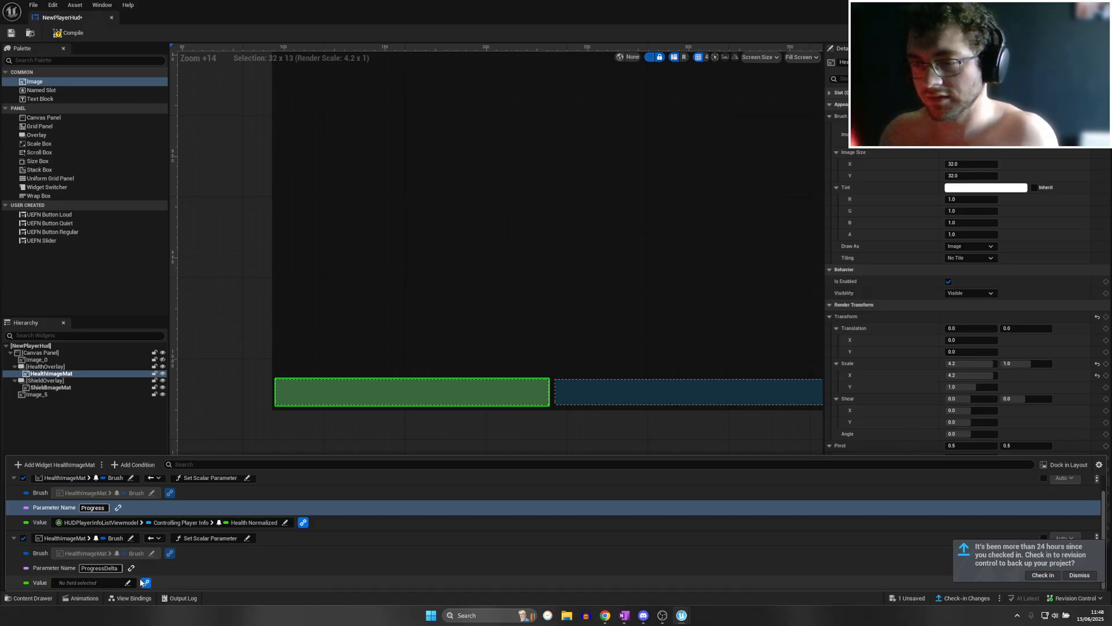
pyautogui.click(128, 583)
pyautogui.click(108, 512)
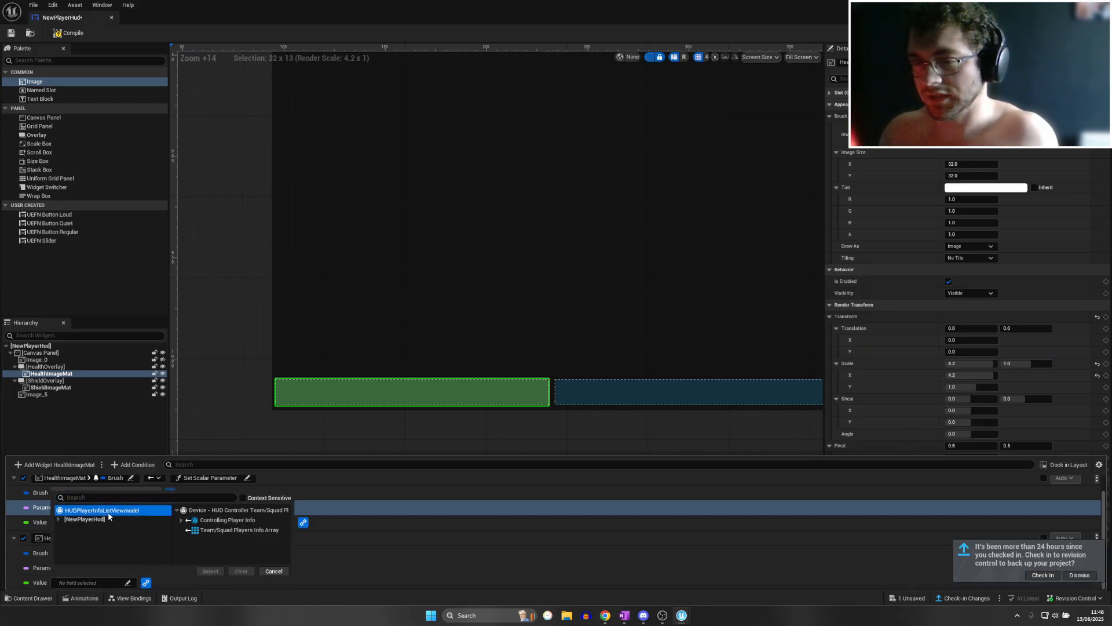
pyautogui.click(181, 520)
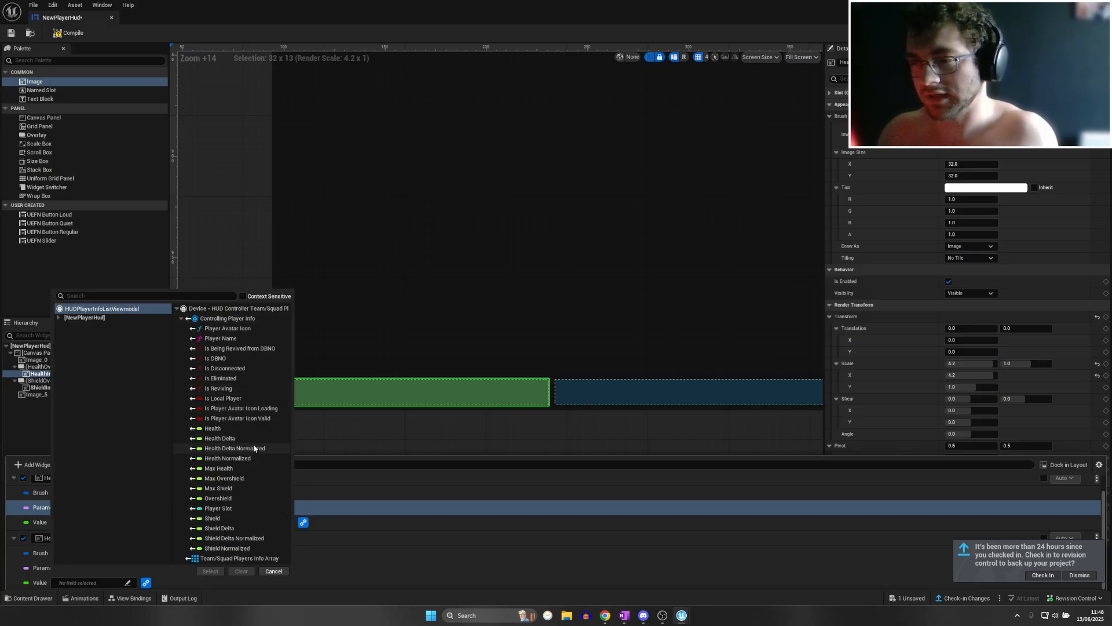
pyautogui.click(235, 448)
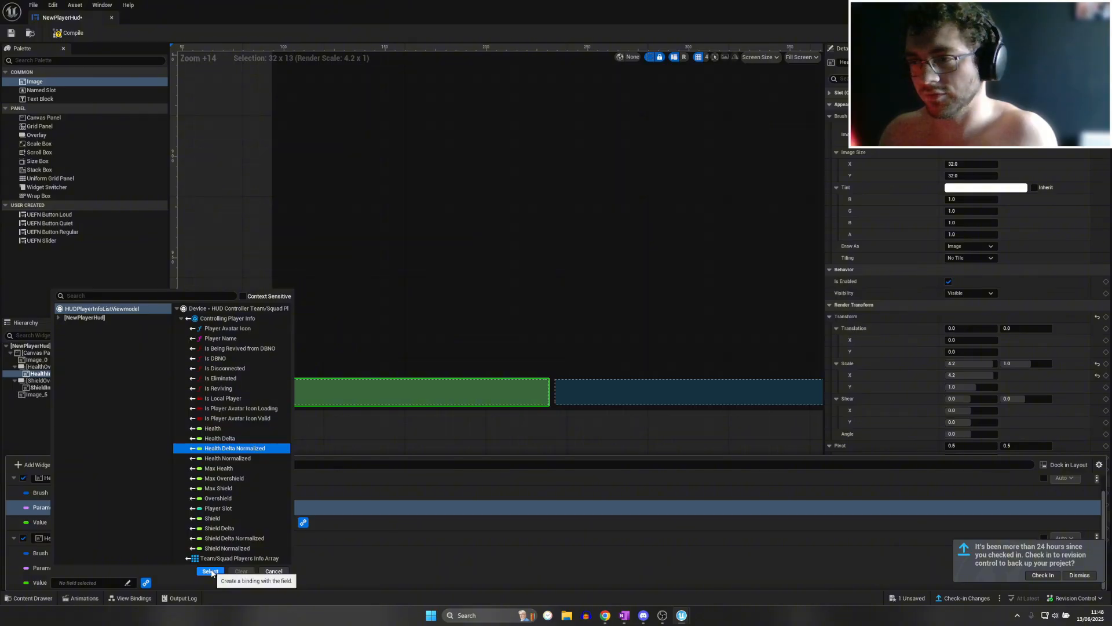
pyautogui.click(210, 572)
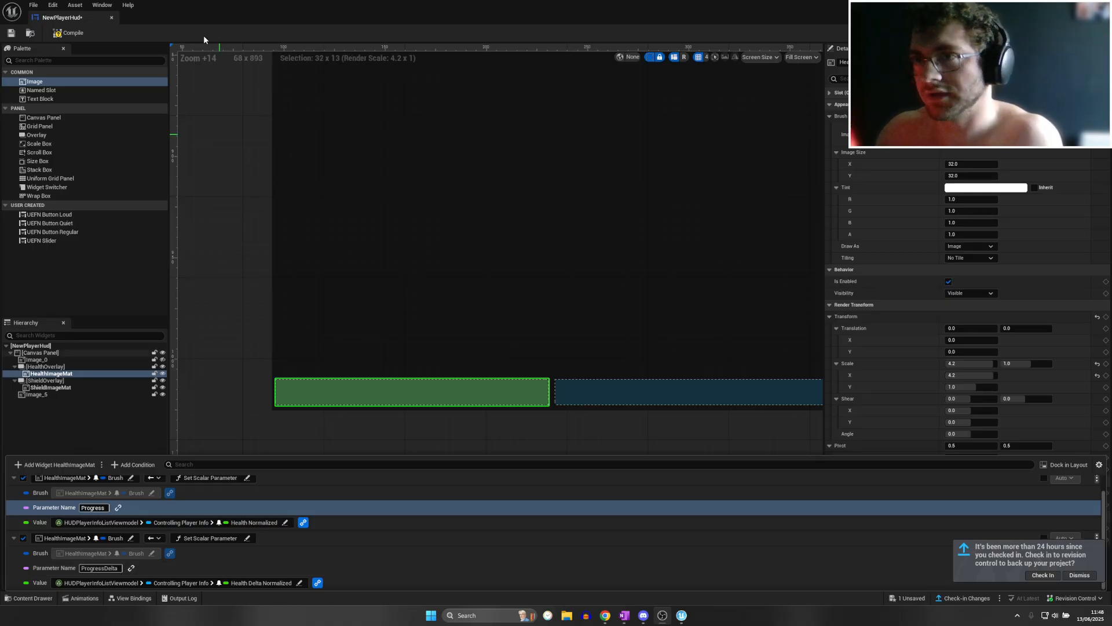
# Open the HealthBar material and examine the exact names of the progress parameters in its graph
pyautogui.moveTo(204, 36); pyautogui.dragTo(589, 181)
pyautogui.click(87, 348)
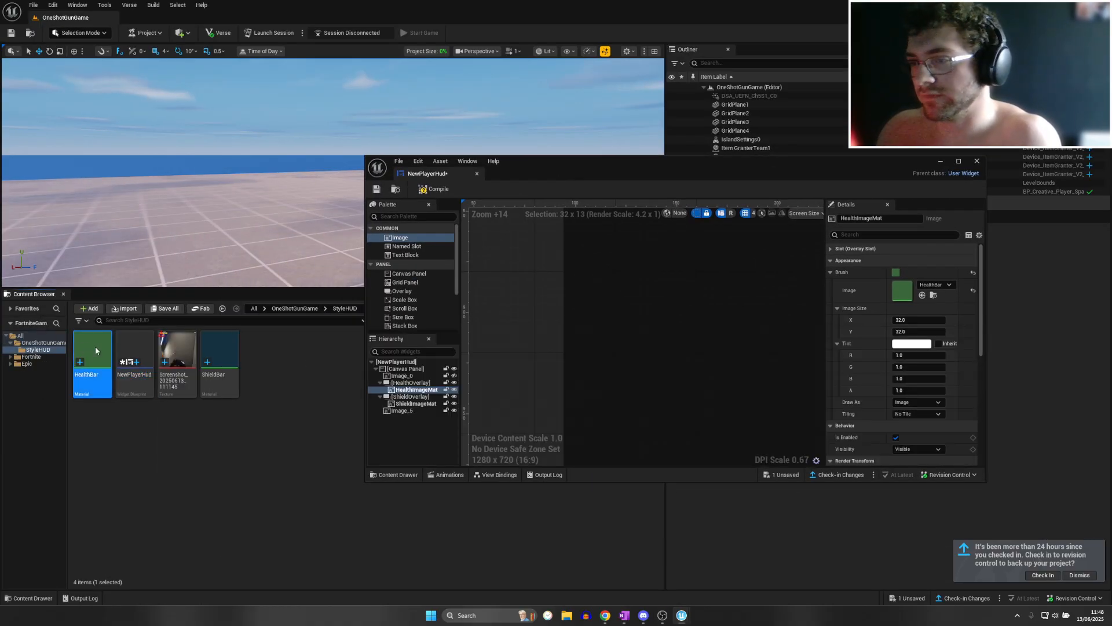
pyautogui.moveTo(707, 378); pyautogui.dragTo(827, 266, button='right')
pyautogui.moveTo(571, 348); pyautogui.dragTo(832, 293, button='right')
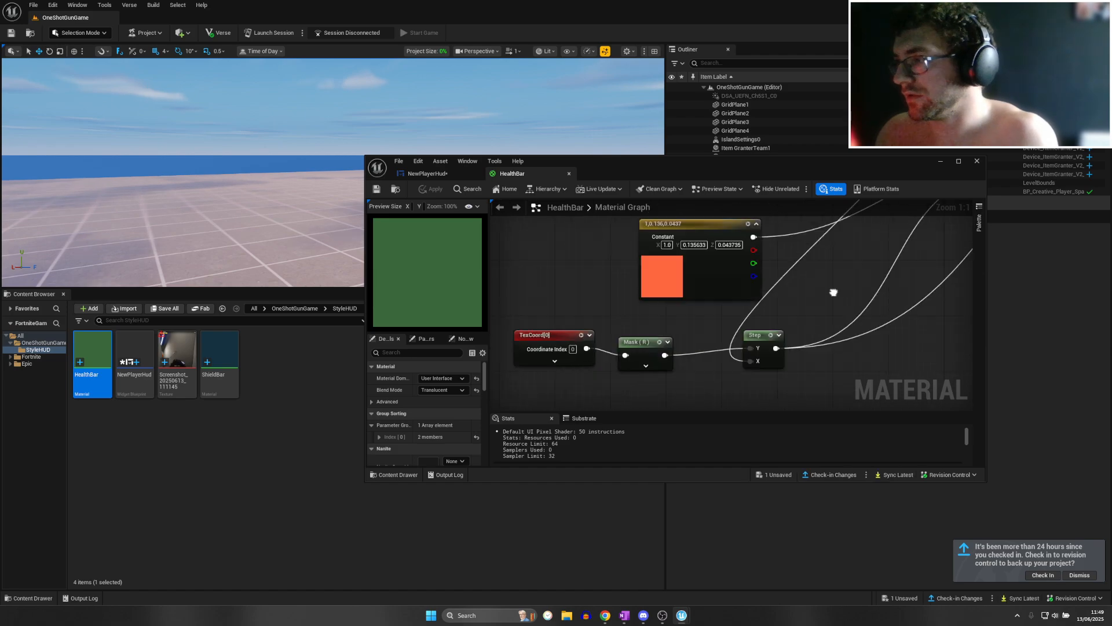
pyautogui.moveTo(625, 352)
pyautogui.mouseDown(button='right')
pyautogui.moveTo(725, 298)
pyautogui.moveTo(561, 300)
pyautogui.mouseUp(button='right')
pyautogui.scroll(-2, 561, 301)
pyautogui.moveTo(656, 270); pyautogui.dragTo(670, 408, button='right')
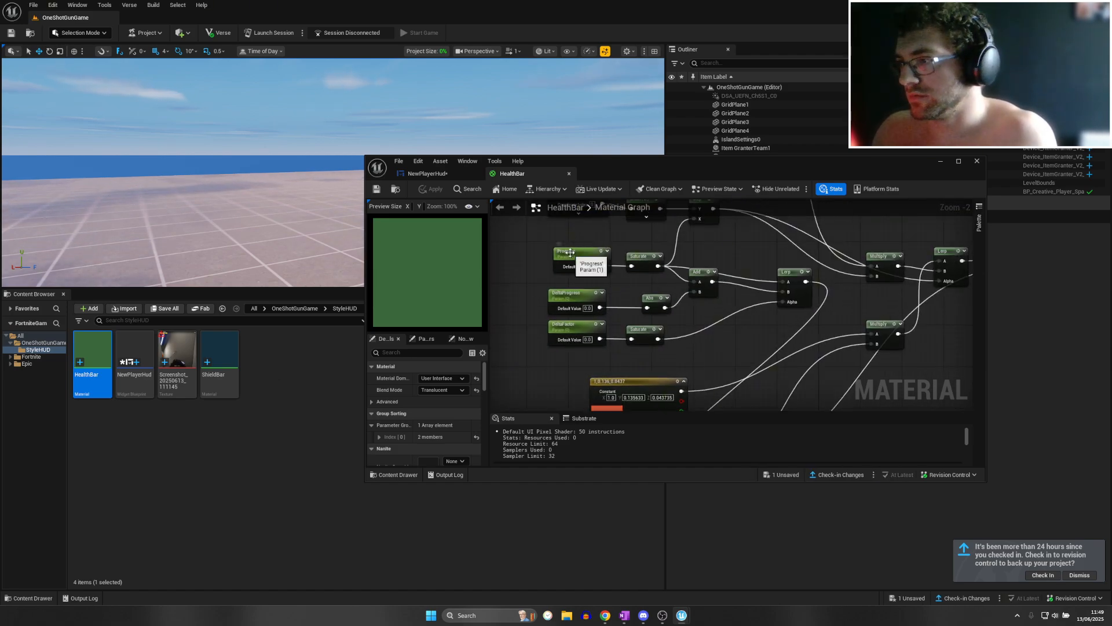
pyautogui.doubleClick(135, 361)
pyautogui.moveTo(620, 196); pyautogui.dragTo(543, 3)
pyautogui.click(134, 597)
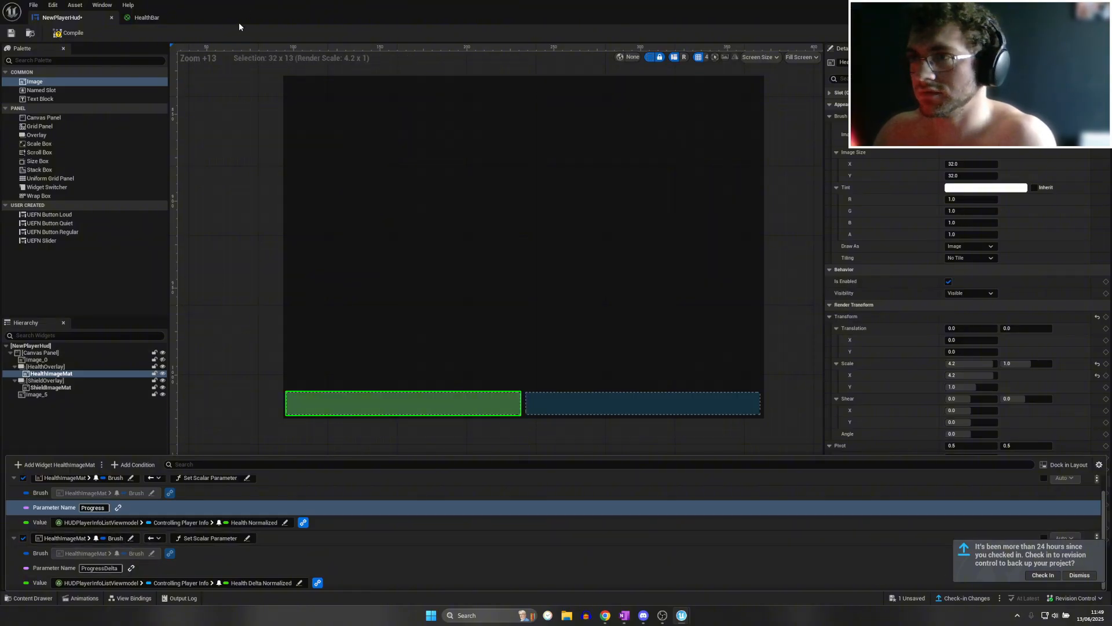
pyautogui.click(146, 18)
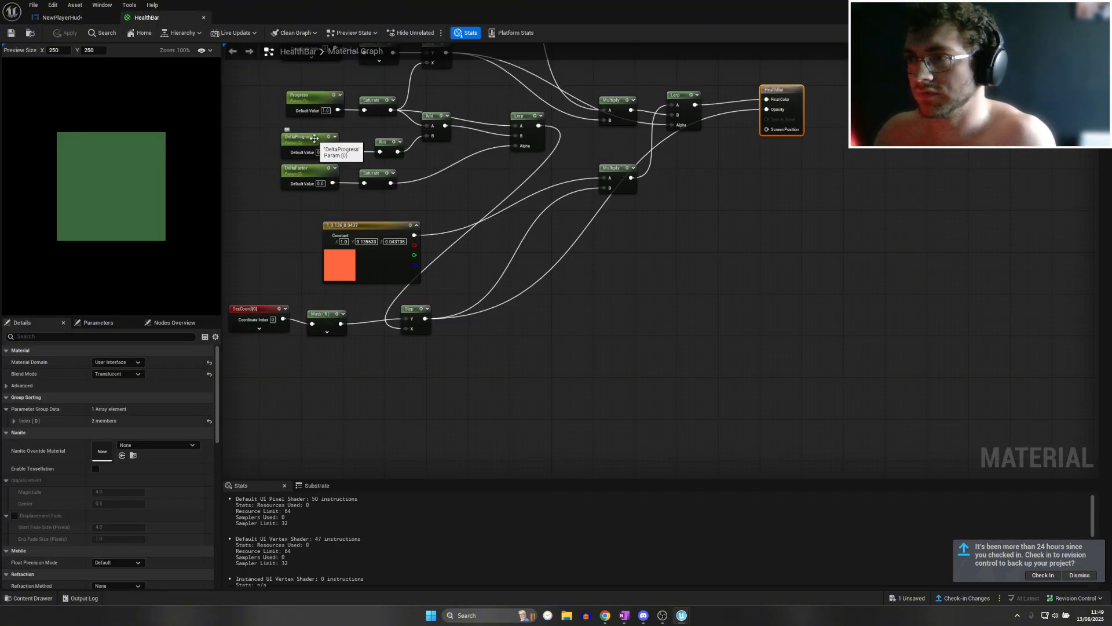
# Return to the NewPlayerHud bindings and rename the second HealthImageMat binding's parameter to DeltaProgress
pyautogui.click(63, 18)
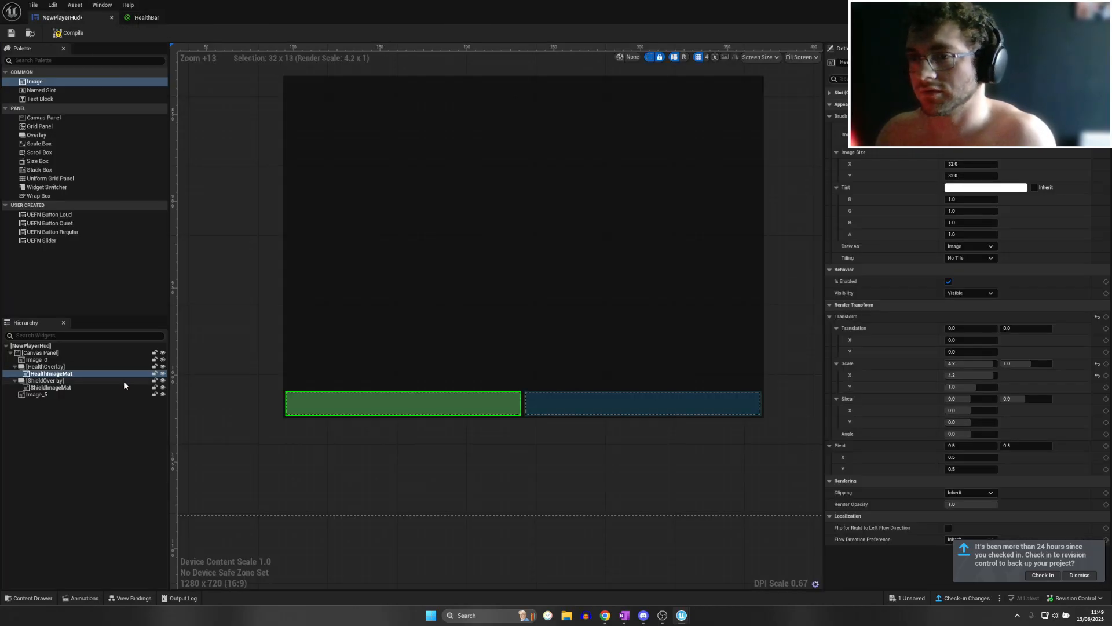
pyautogui.click(130, 598)
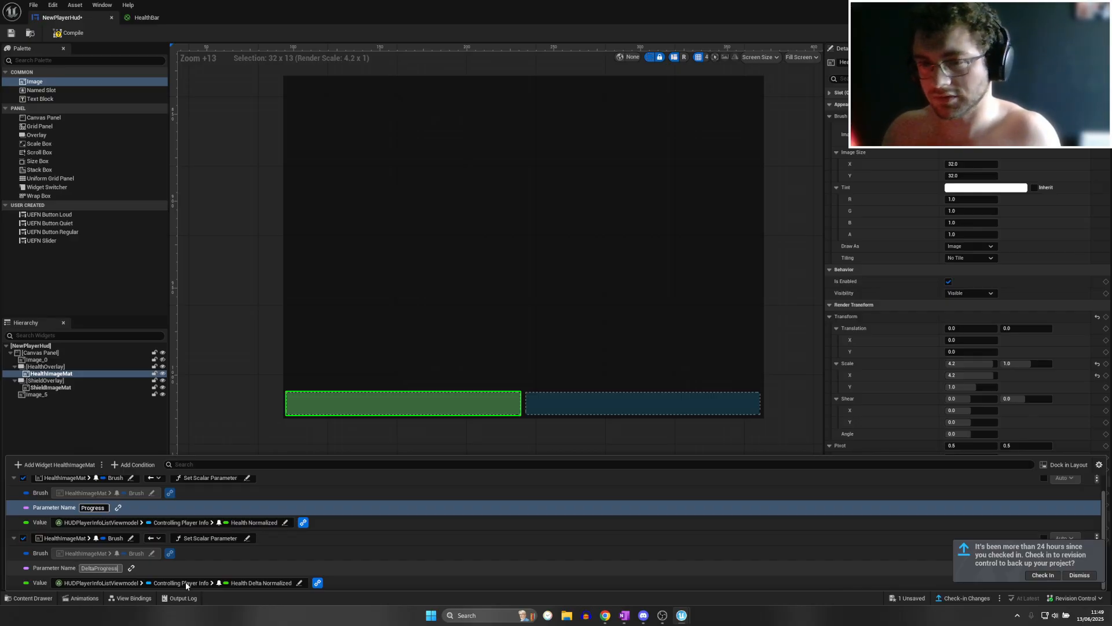
pyautogui.click(281, 556)
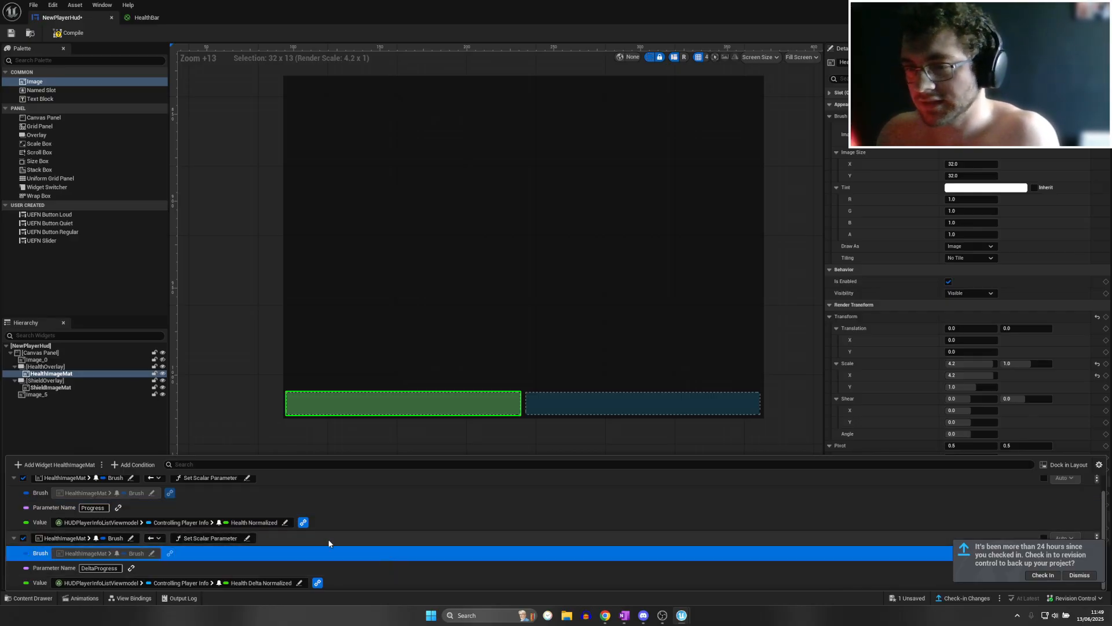
# Add a view binding for the ShieldImageMat widget and target its Brush property
pyautogui.moveTo(379, 431); pyautogui.dragTo(295, 408, button='right')
pyautogui.click(473, 385)
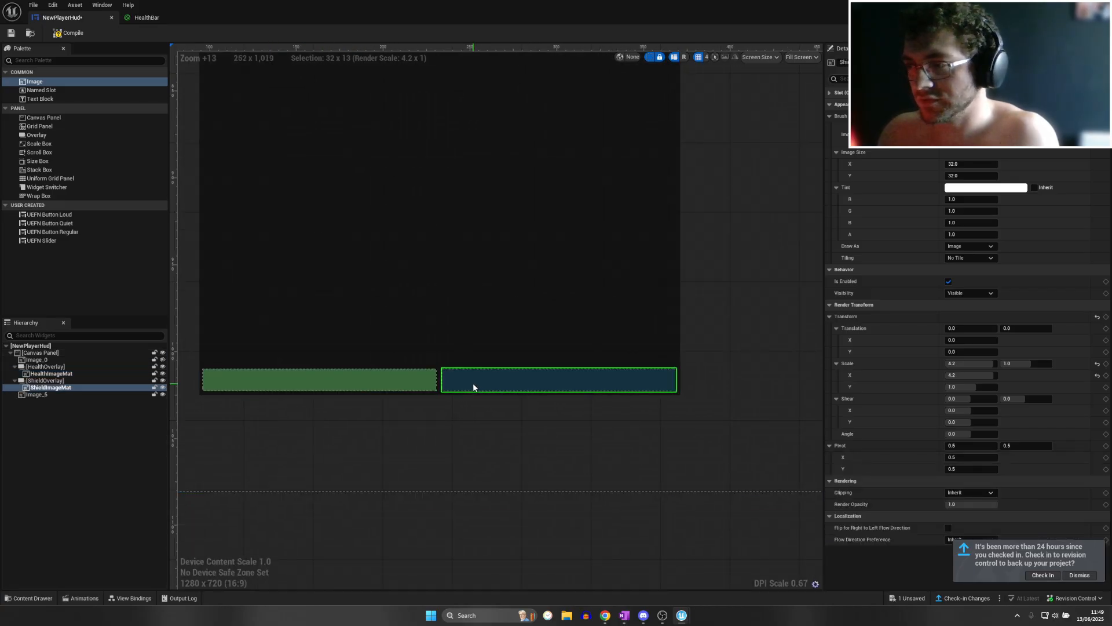
pyautogui.click(123, 598)
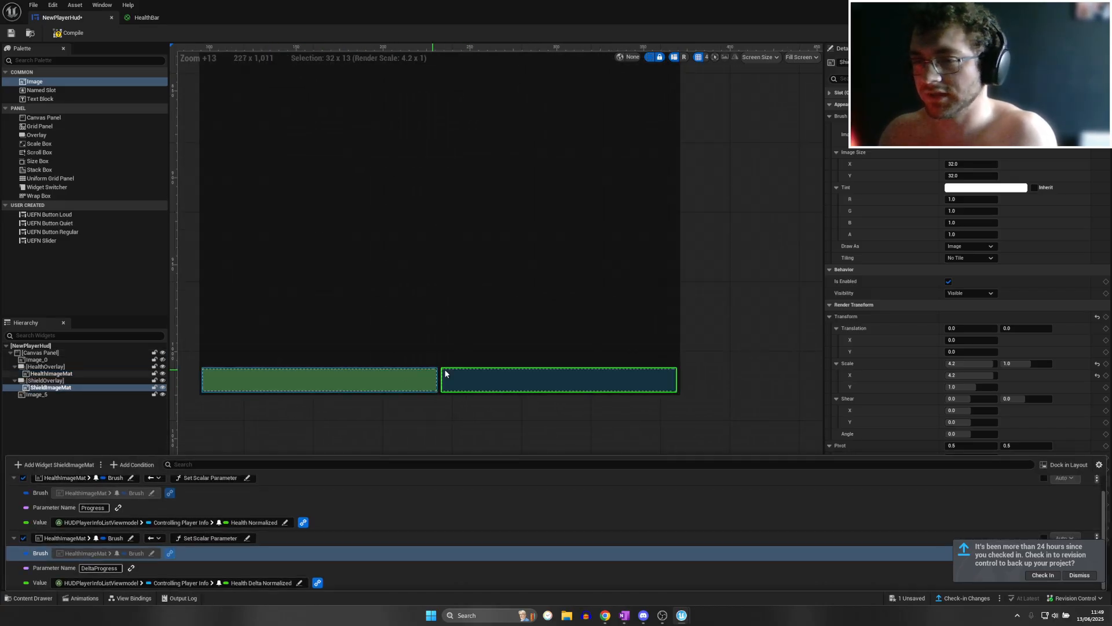
pyautogui.click(83, 466)
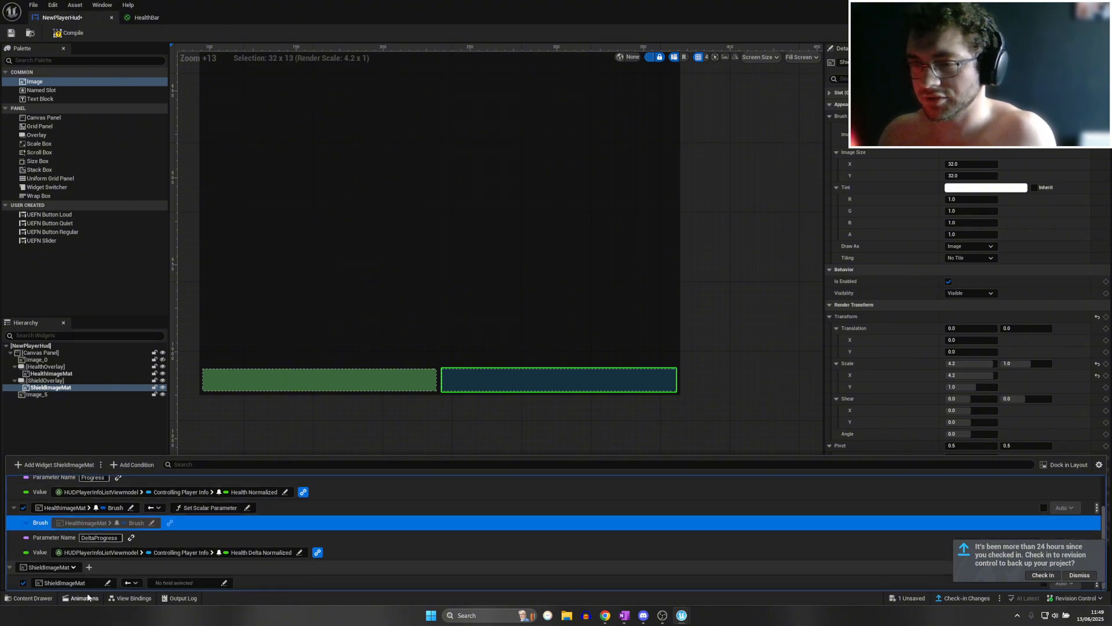
pyautogui.click(174, 582)
pyautogui.doubleClick(156, 489)
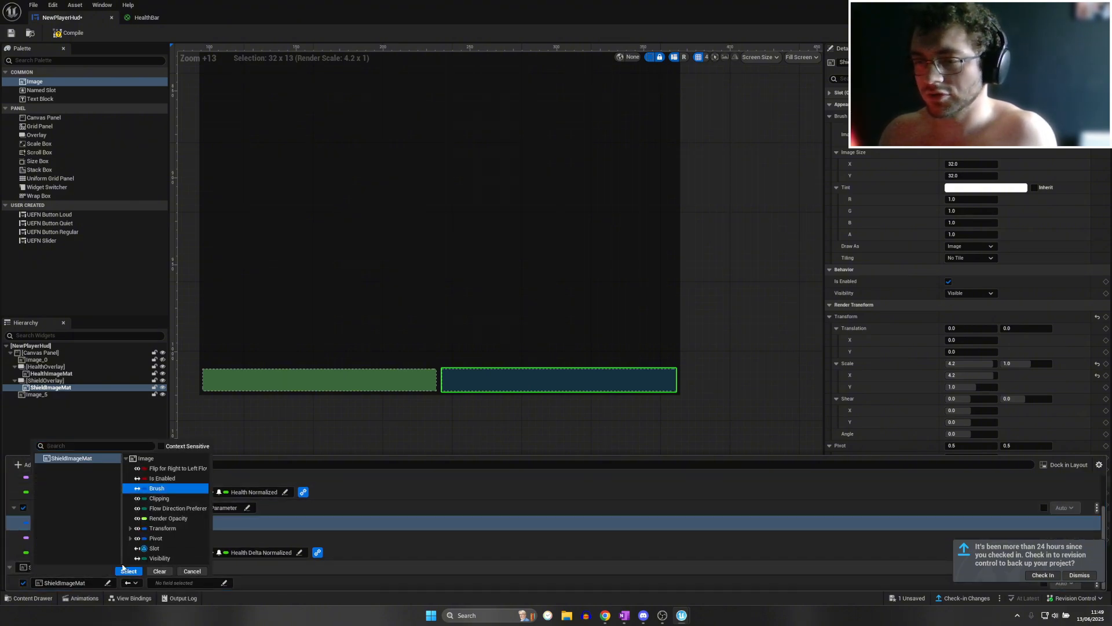
# Assign the Set Scalar Parameter conversion function as the source of the ShieldImageMat Brush binding
pyautogui.click(195, 583)
pyautogui.click(249, 527)
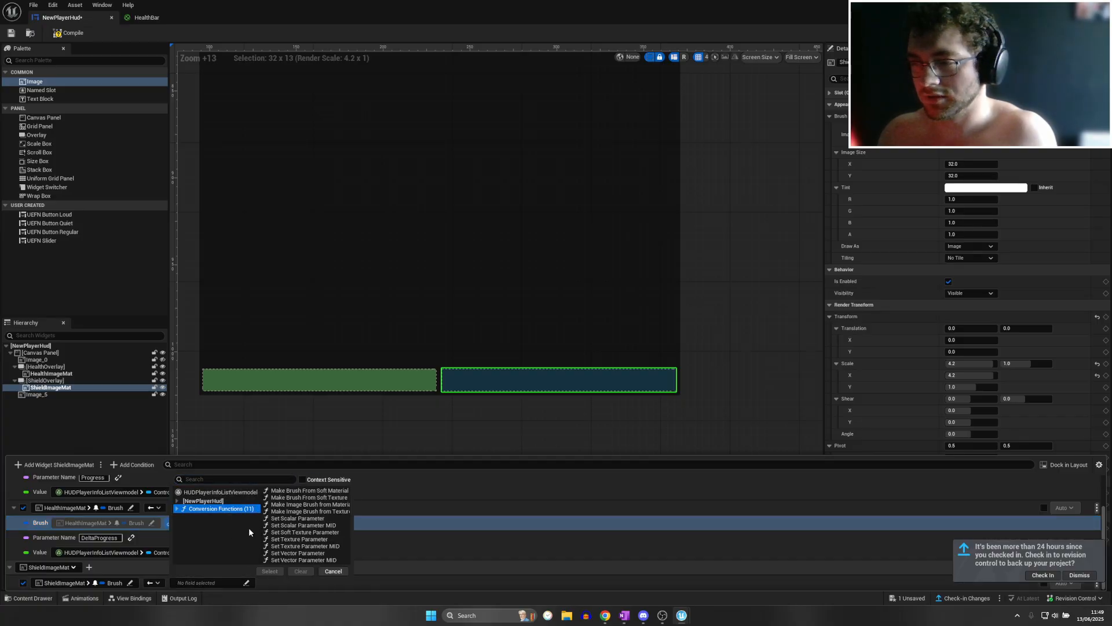
pyautogui.click(305, 519)
pyautogui.click(270, 571)
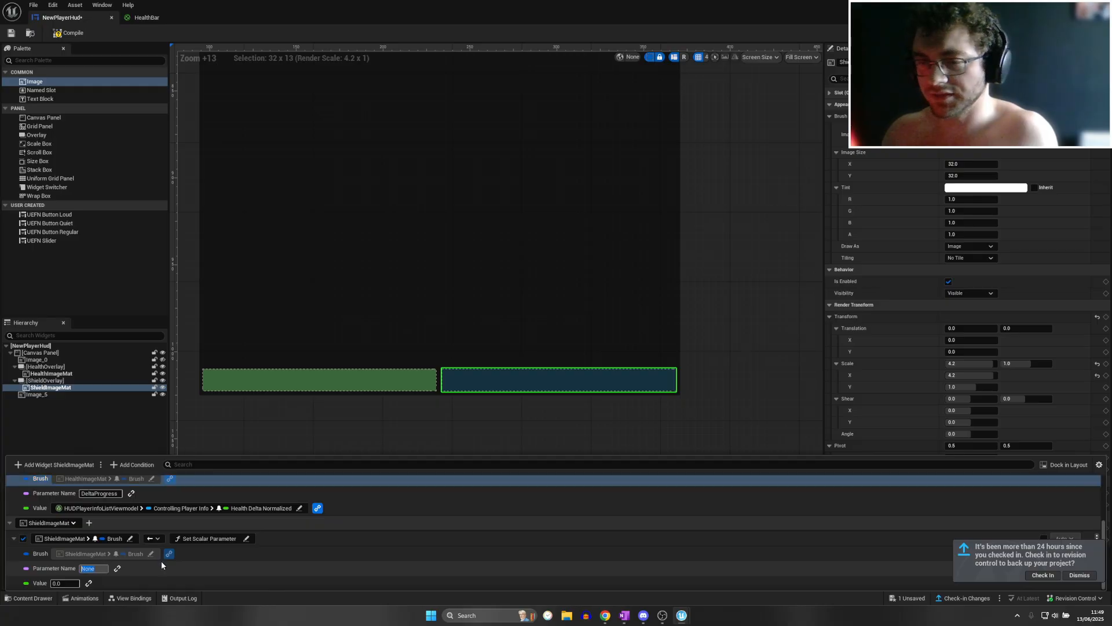
# Set the parameter name of the ShieldImageMat binding to ShieldProgress
pyautogui.scroll(2, 161, 561)
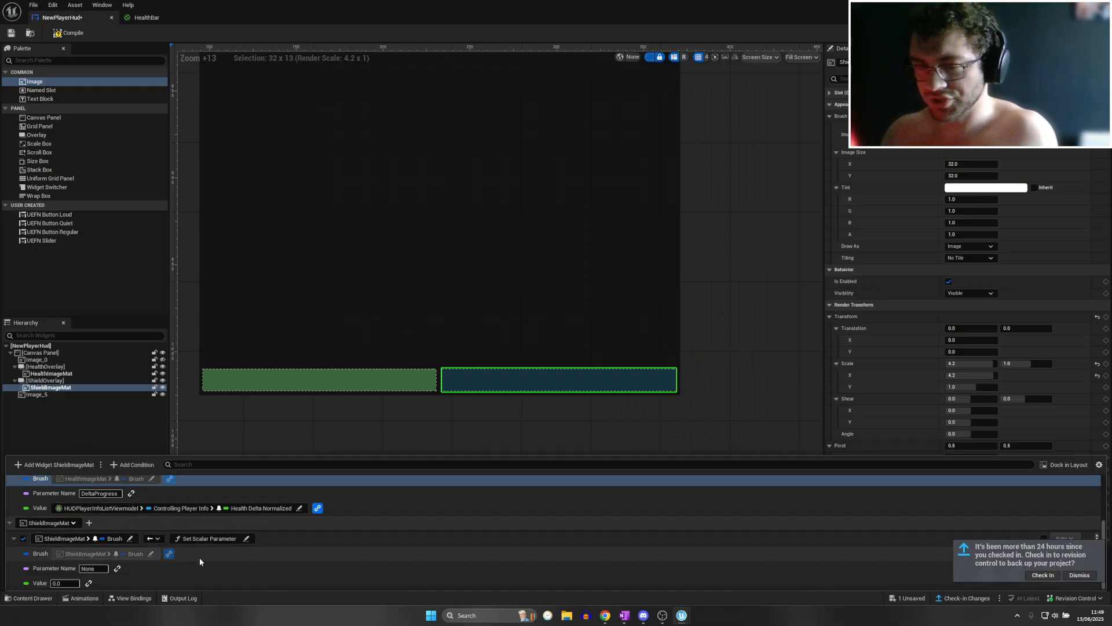
pyautogui.scroll(-2, 199, 557)
pyautogui.click(90, 568)
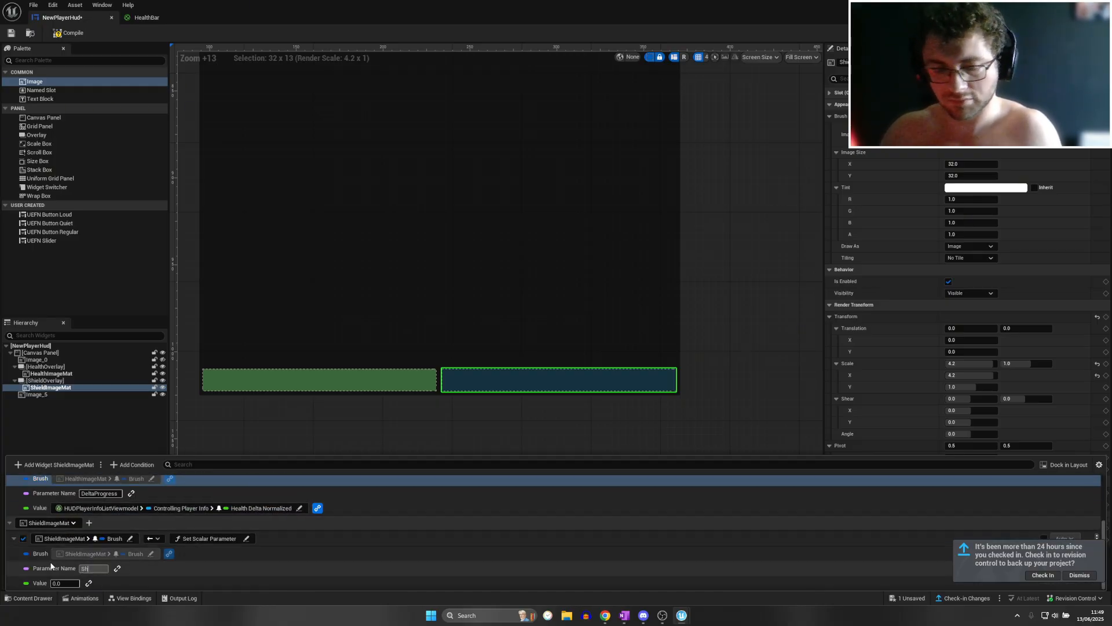
pyautogui.write('ShieldProgre')
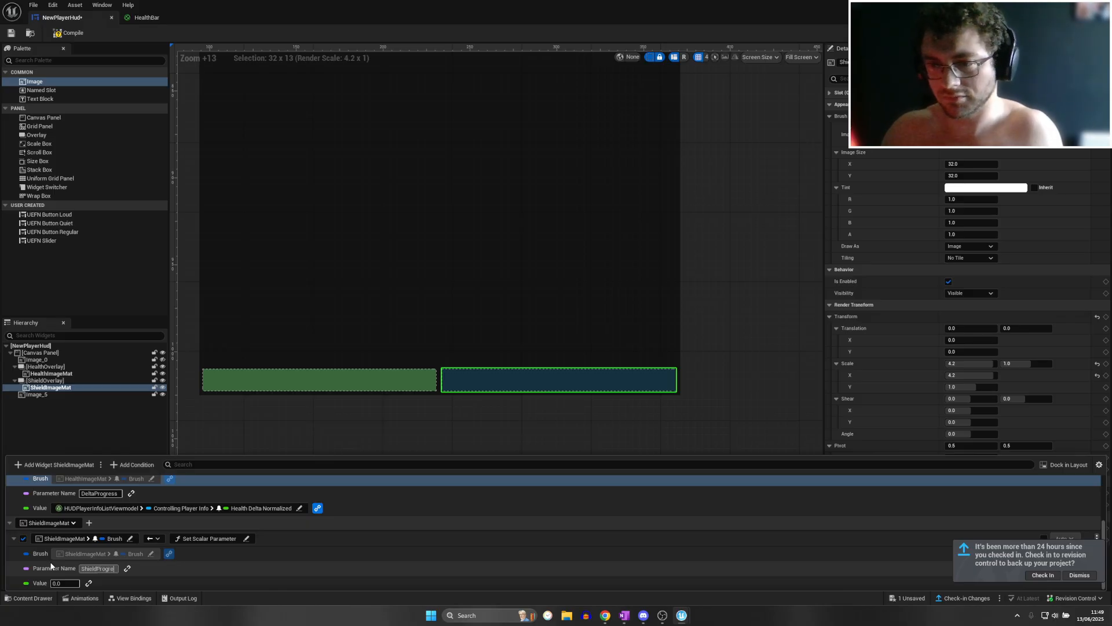
pyautogui.write('ss')
pyautogui.press('Return')
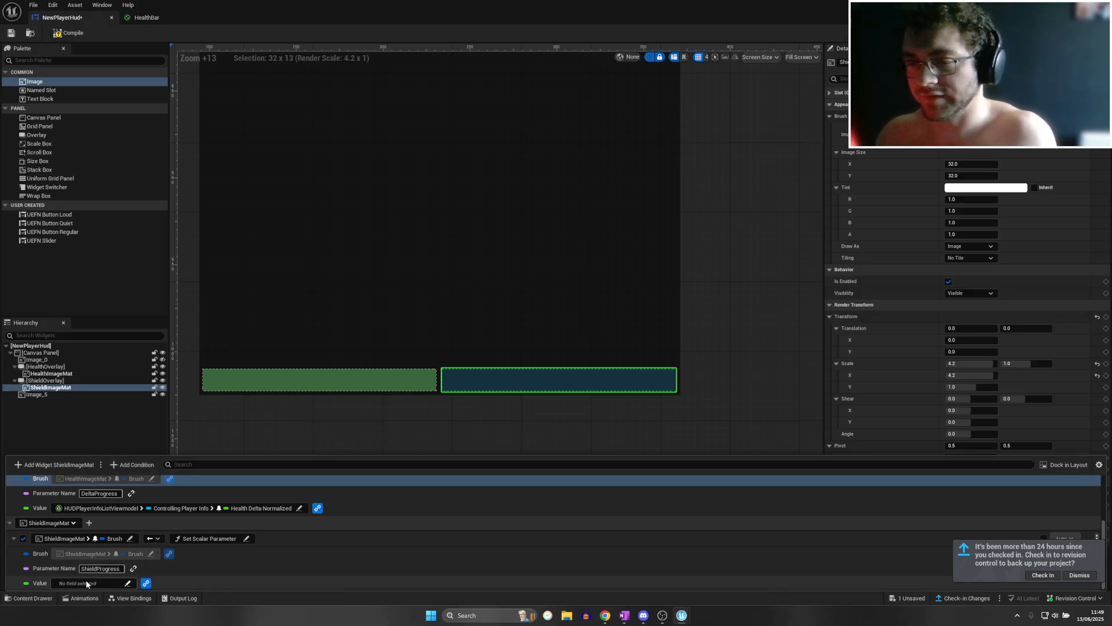
# Bind the ShieldProgress value to Shield Normalized under Controlling Player Info of HUDPlayerInfoListViewmodel
pyautogui.click(128, 583)
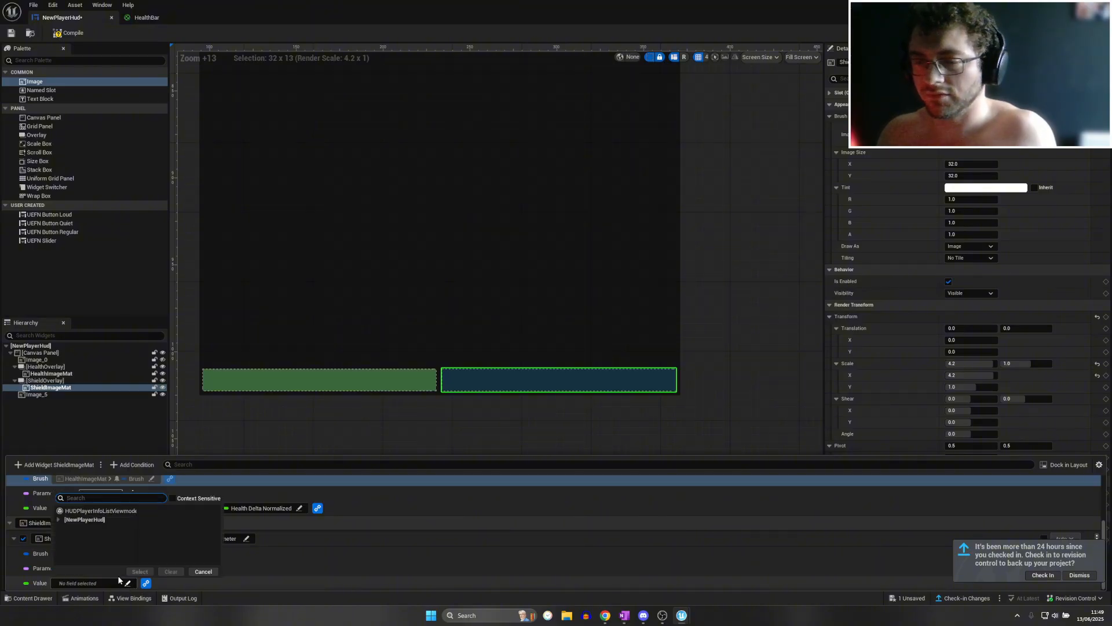
pyautogui.click(100, 511)
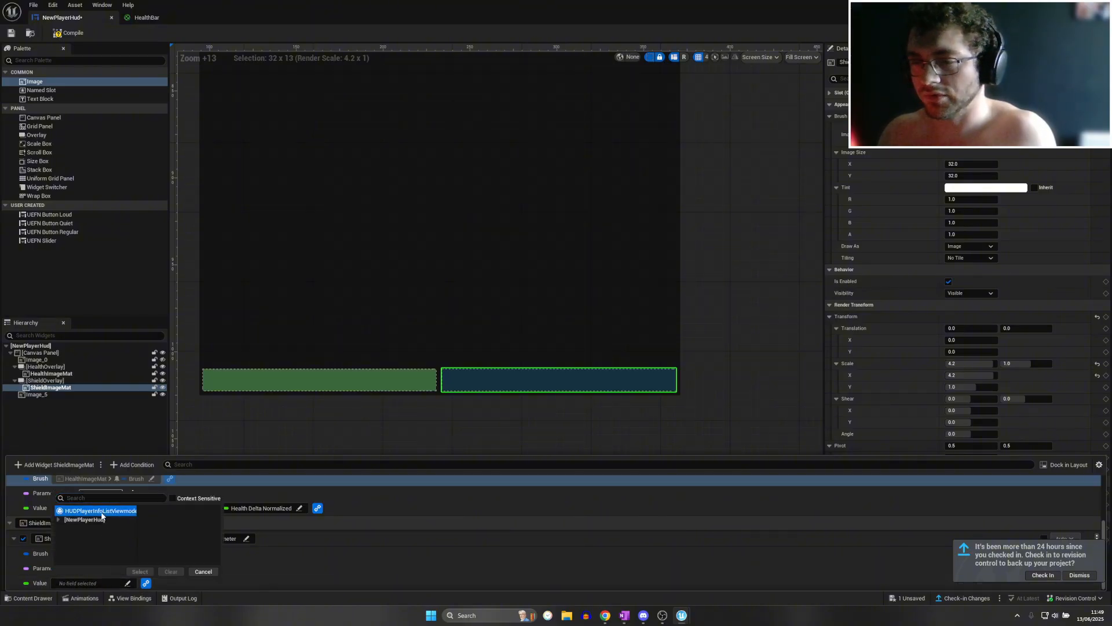
pyautogui.click(216, 521)
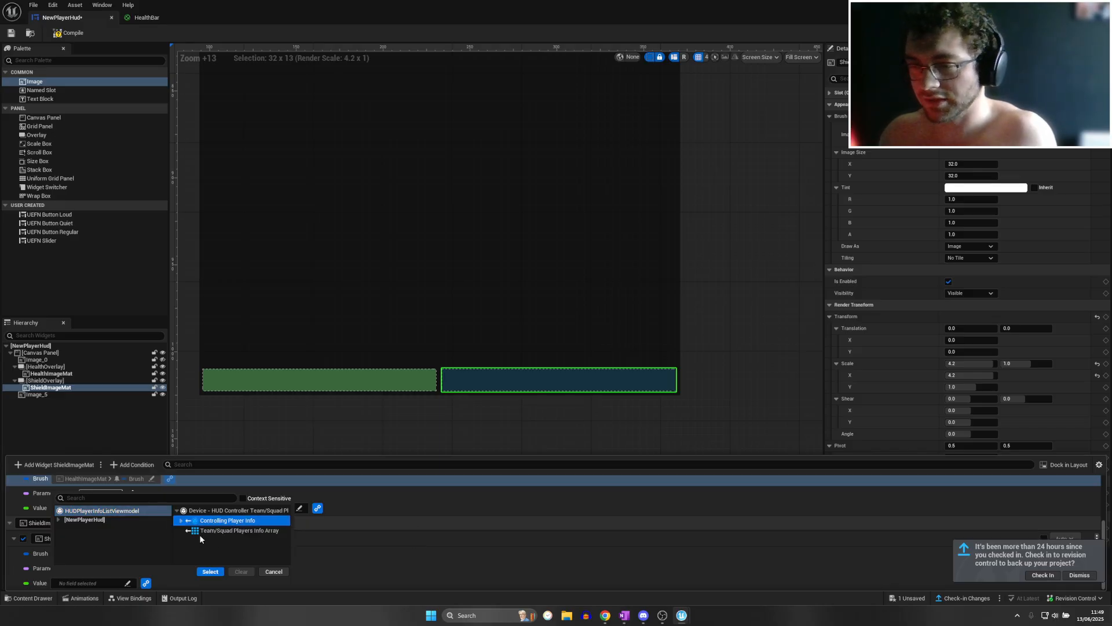
pyautogui.click(181, 520)
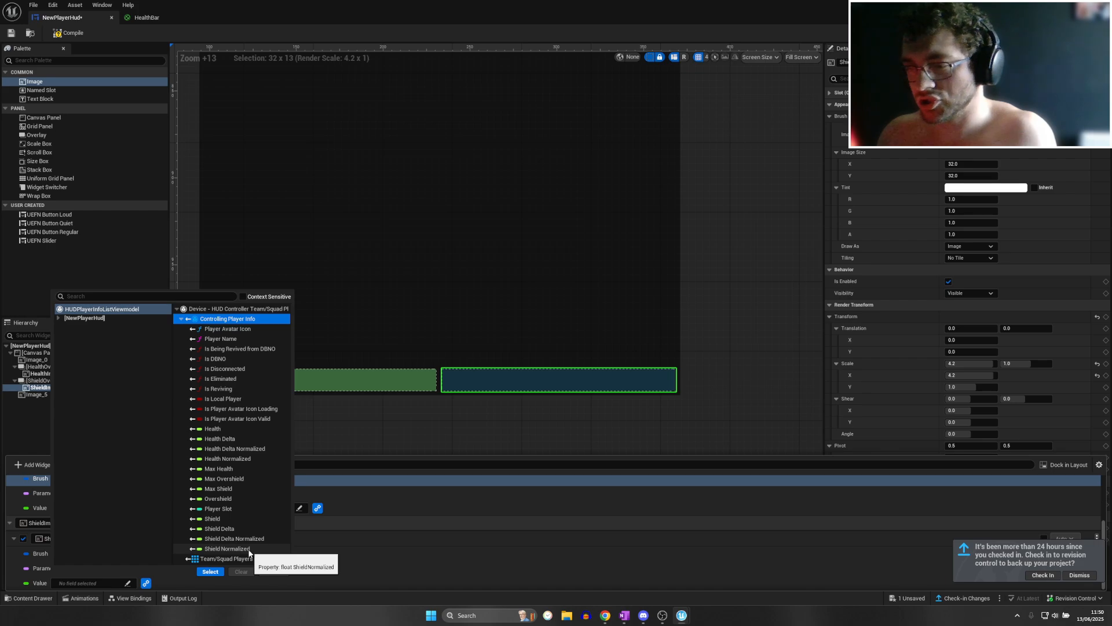
pyautogui.click(229, 549)
pyautogui.click(210, 571)
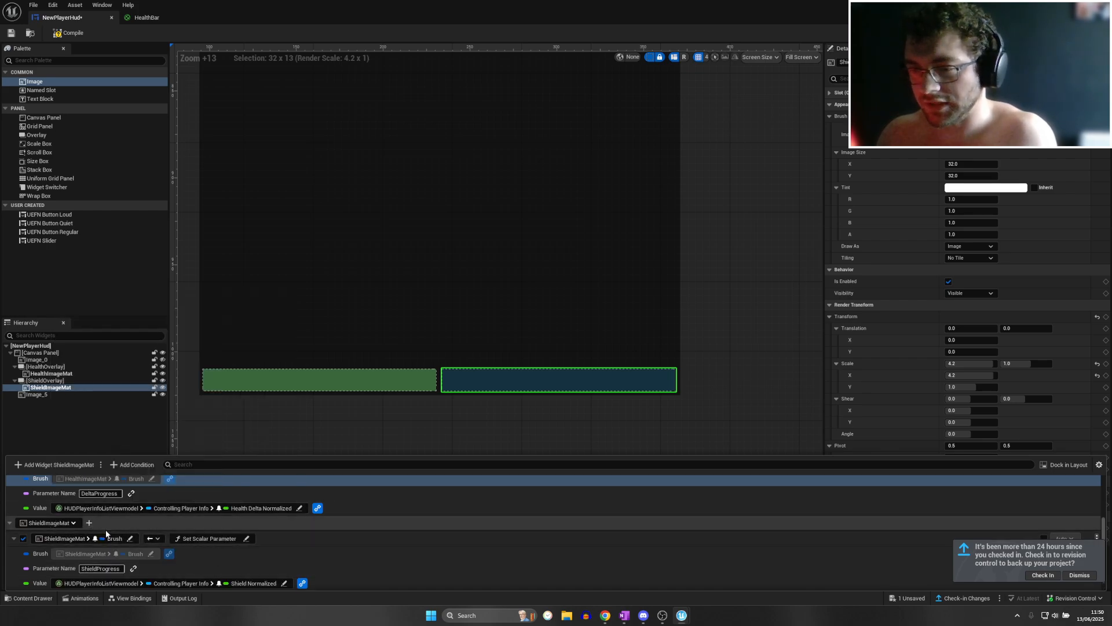
# Add a second view binding for the ShieldImageMat widget and target its Brush property
pyautogui.scroll(-2, 106, 534)
pyautogui.click(106, 584)
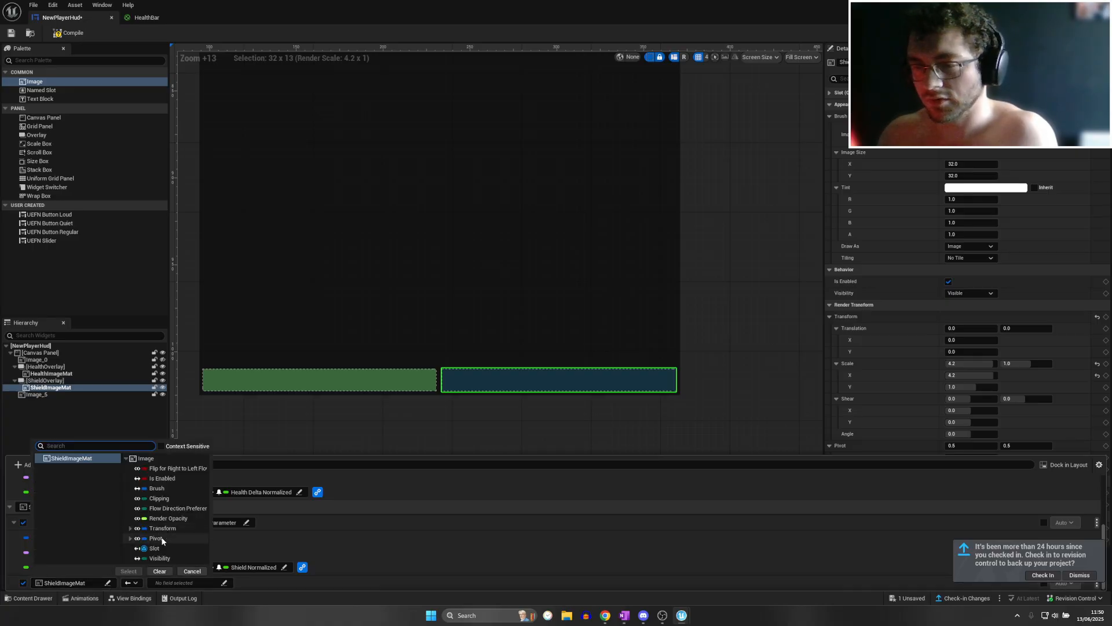
pyautogui.click(156, 489)
pyautogui.click(128, 572)
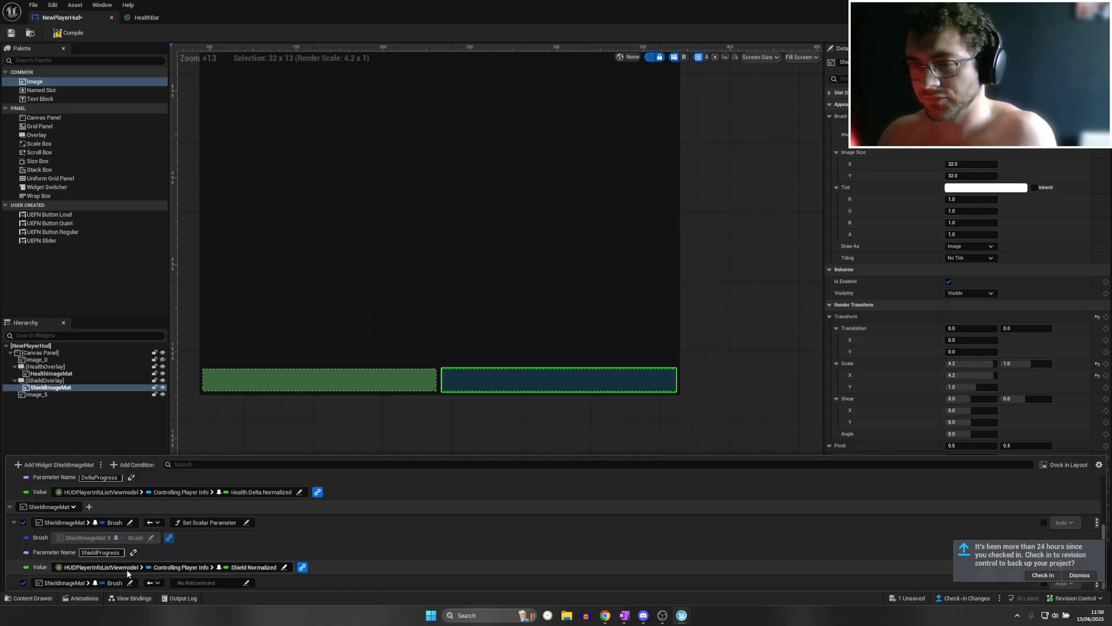
# Assign the Set Scalar Parameter conversion function as the source of the second ShieldImageMat Brush binding
pyautogui.click(247, 582)
pyautogui.click(223, 512)
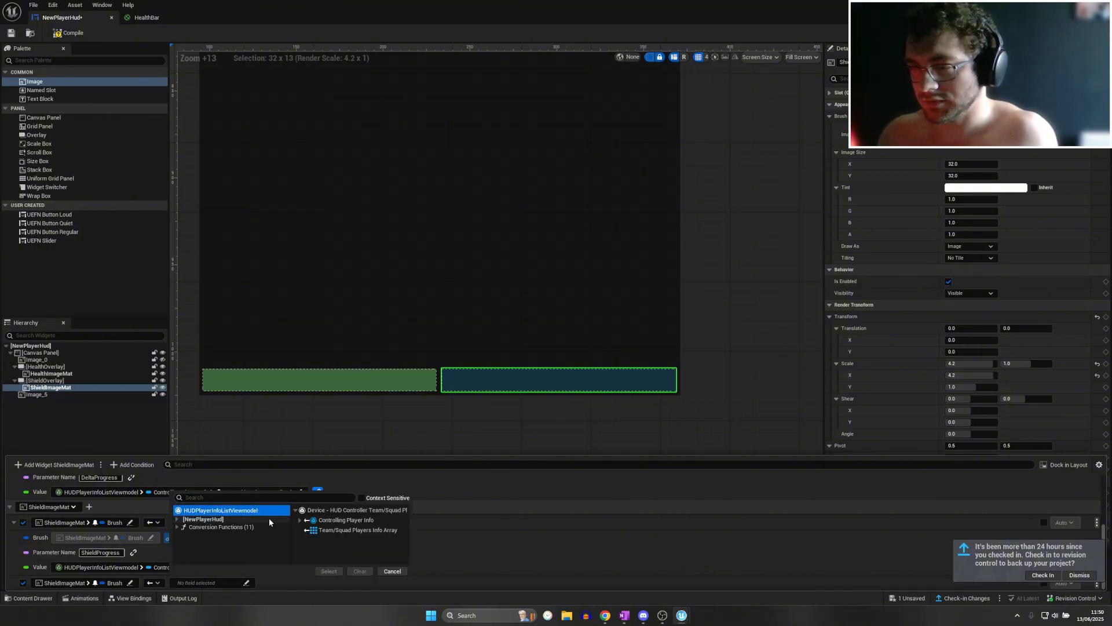
pyautogui.click(301, 520)
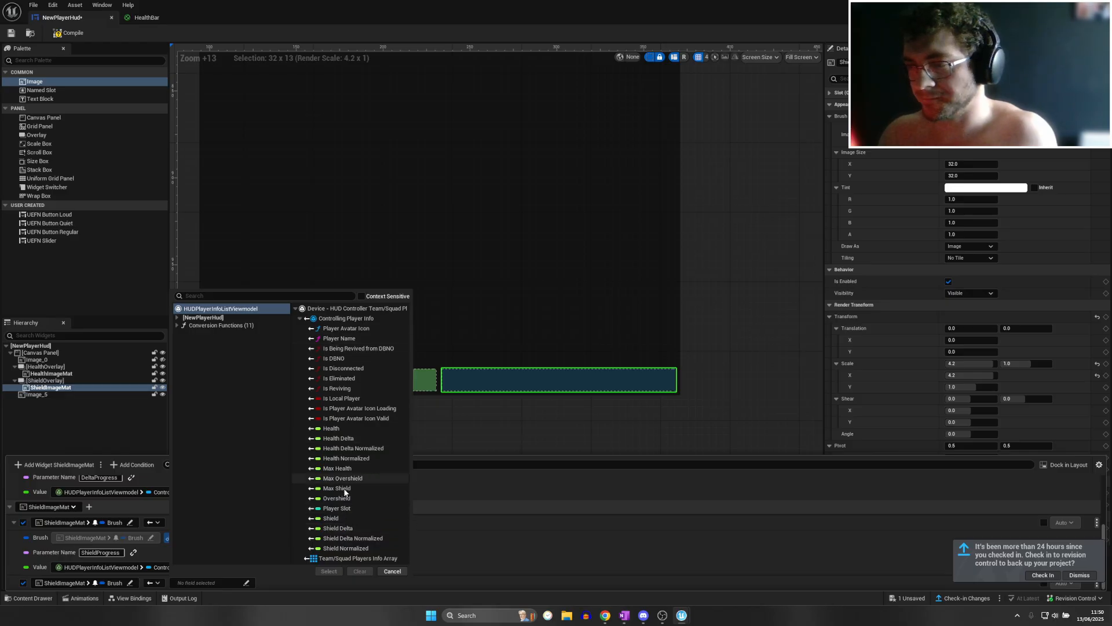
pyautogui.click(259, 325)
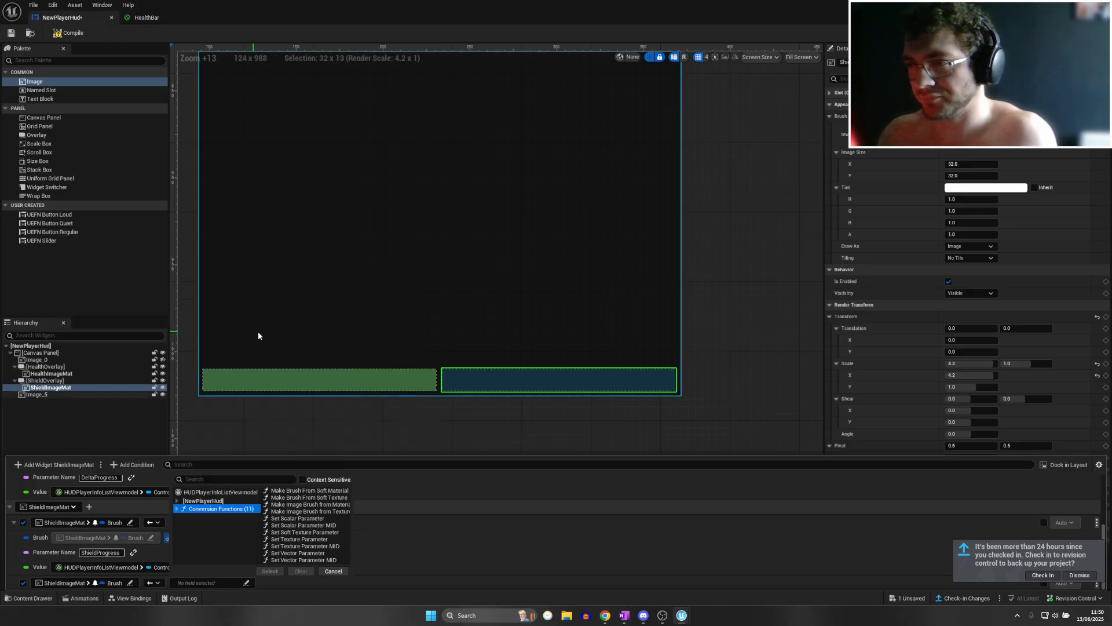
pyautogui.click(302, 524)
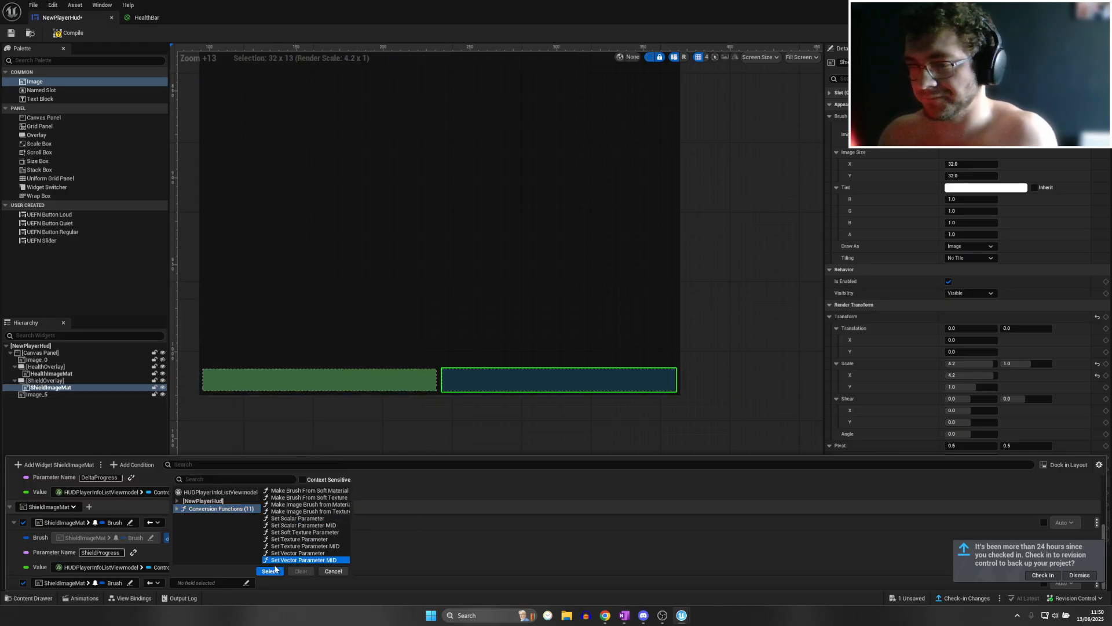
pyautogui.click(297, 518)
pyautogui.click(270, 572)
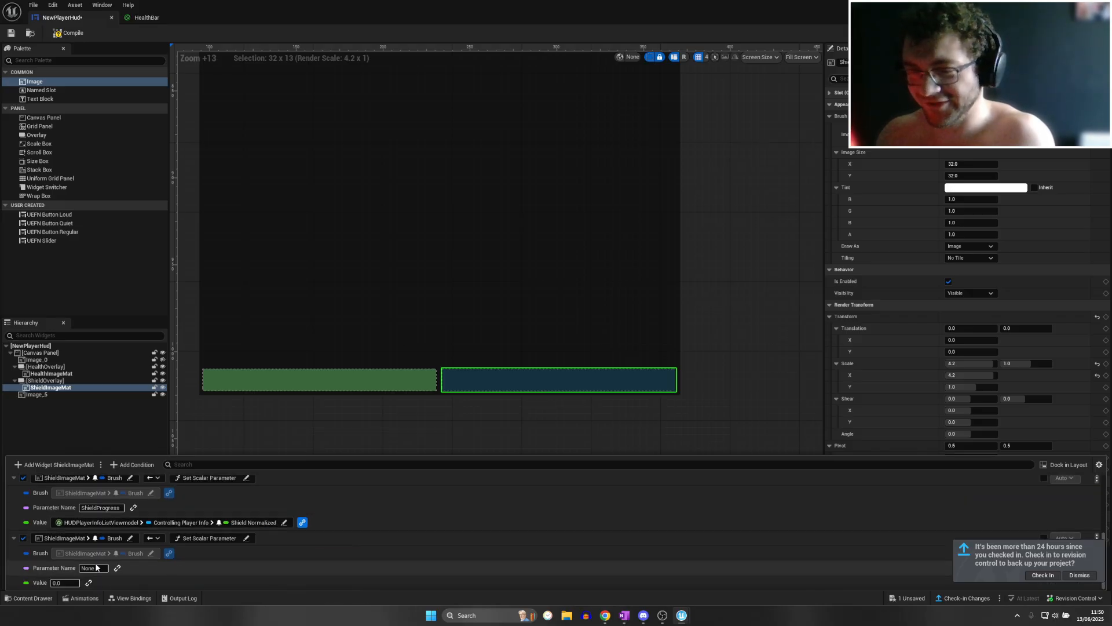
# Set the parameter name of the second ShieldImageMat binding to ShieldDeltaProgress
pyautogui.scroll(4, 178, 540)
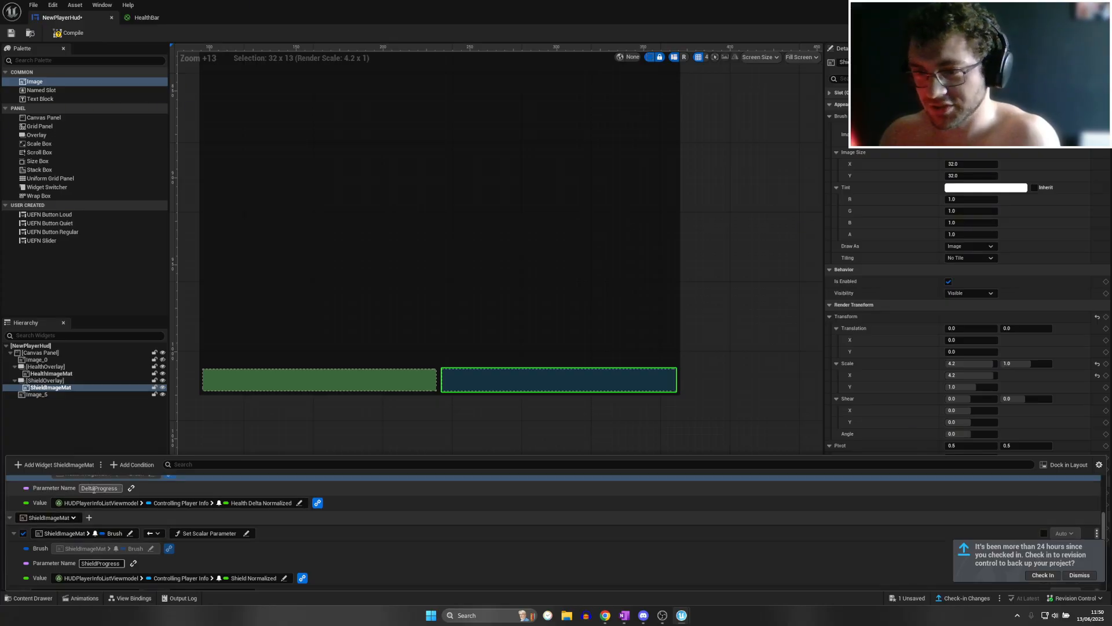
pyautogui.scroll(-3, 94, 490)
pyautogui.click(87, 568)
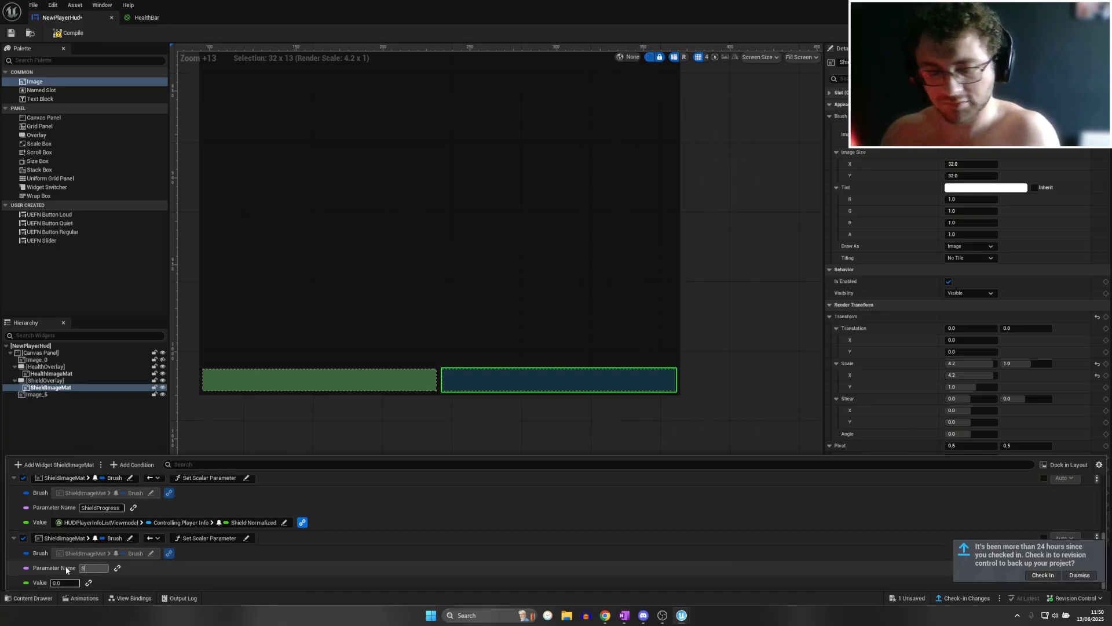
pyautogui.write('ShieldDelt')
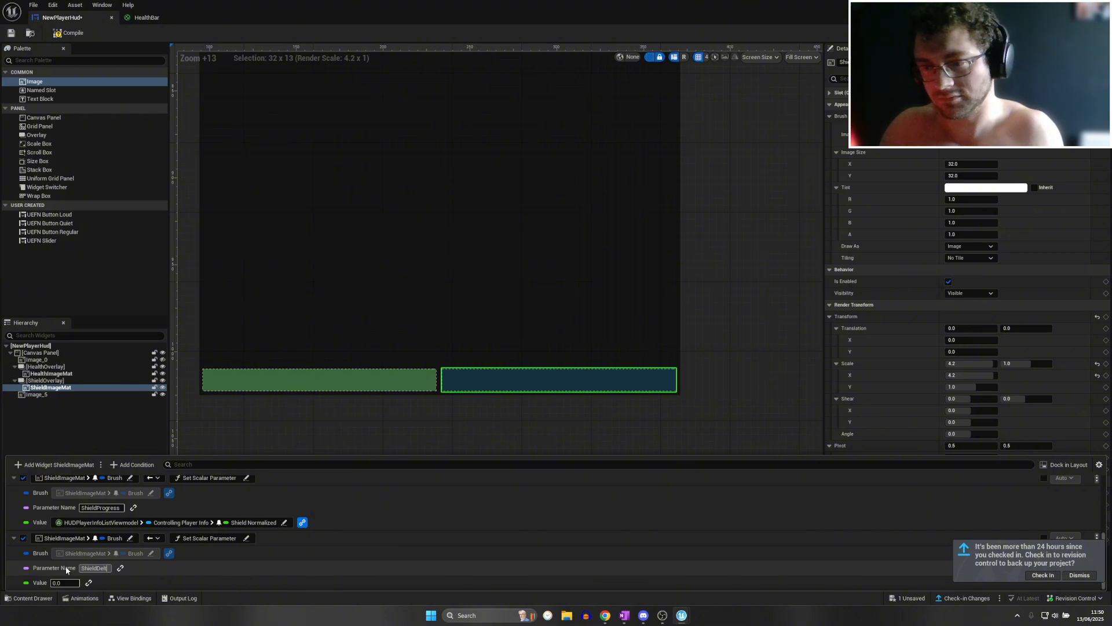
pyautogui.write('aProgress')
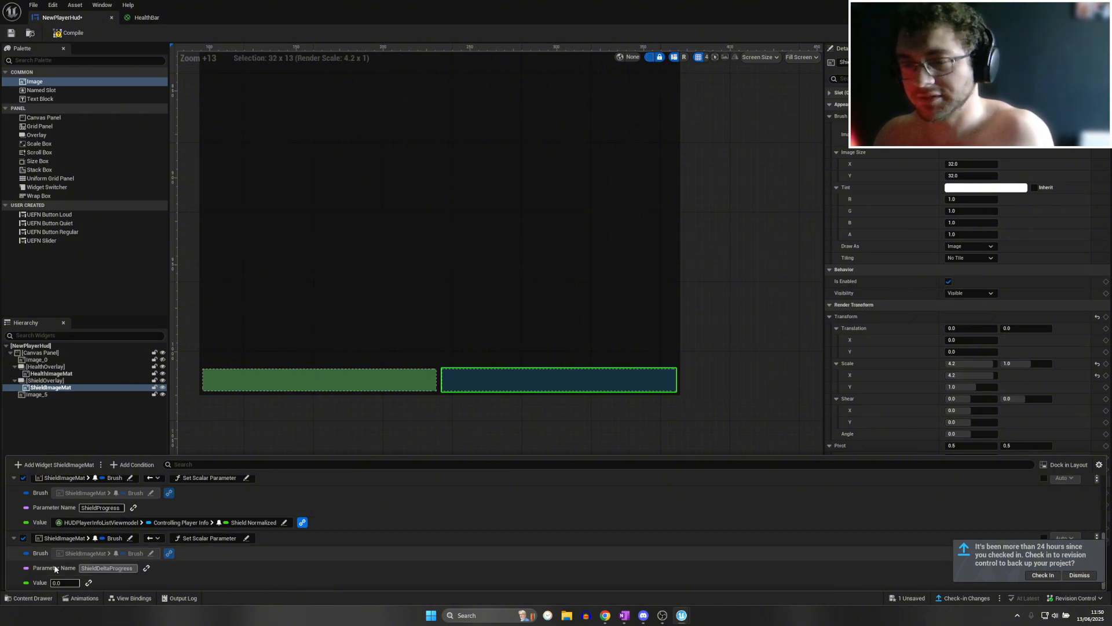
# Bind the ShieldDeltaProgress value to Shield Delta Normalized under Controlling Player Info of HUDPlayerInfoListViewmodel
pyautogui.click(89, 583)
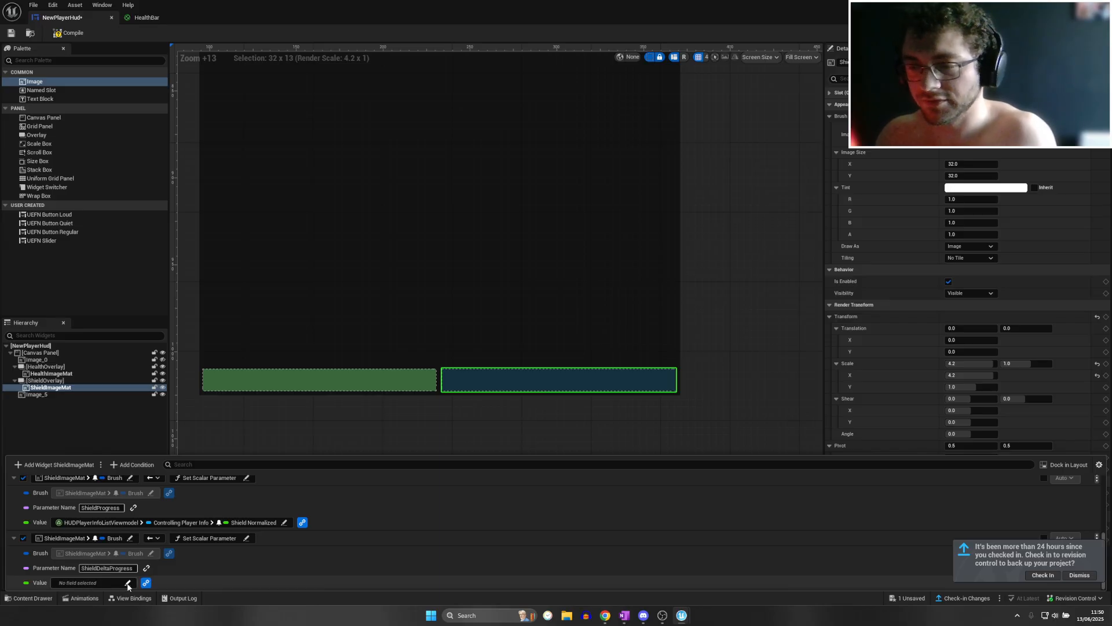
pyautogui.click(128, 583)
pyautogui.click(92, 510)
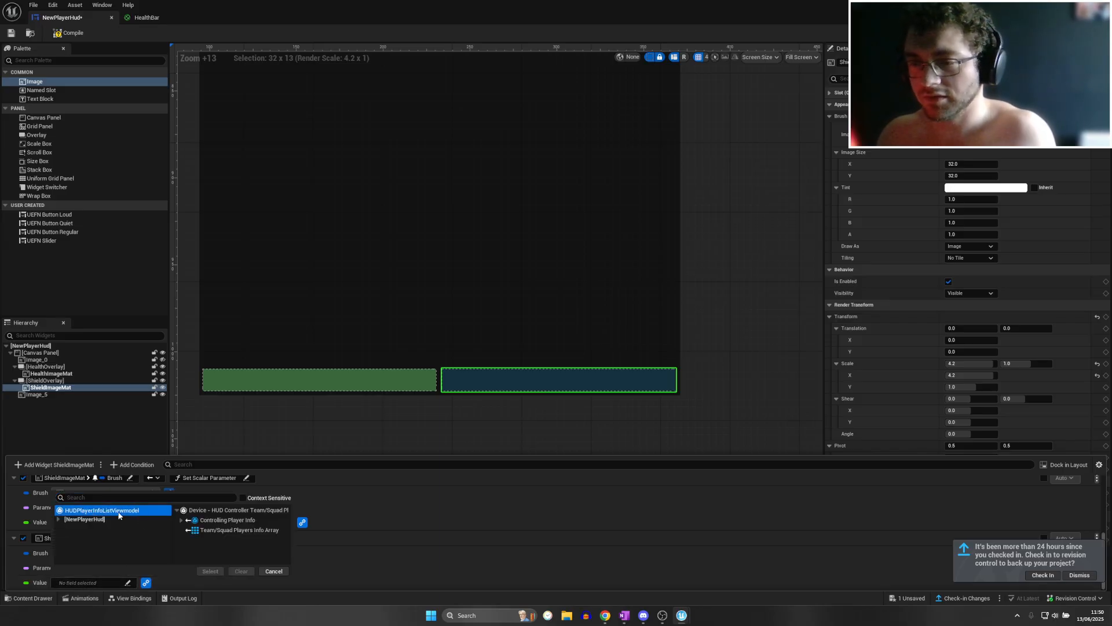
pyautogui.click(181, 519)
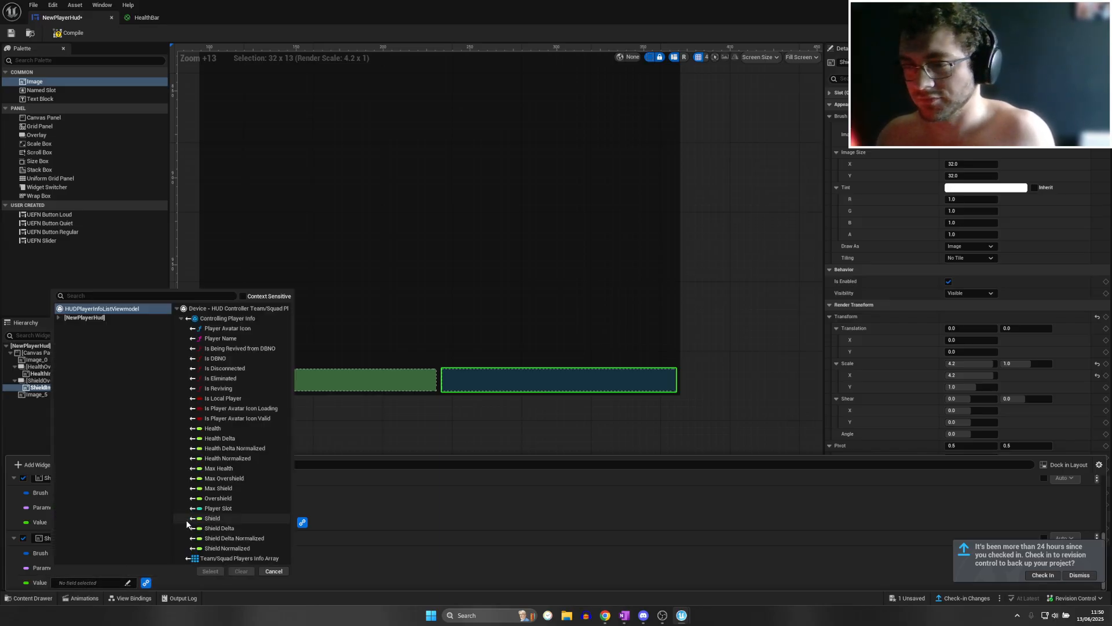
pyautogui.click(229, 538)
pyautogui.click(210, 571)
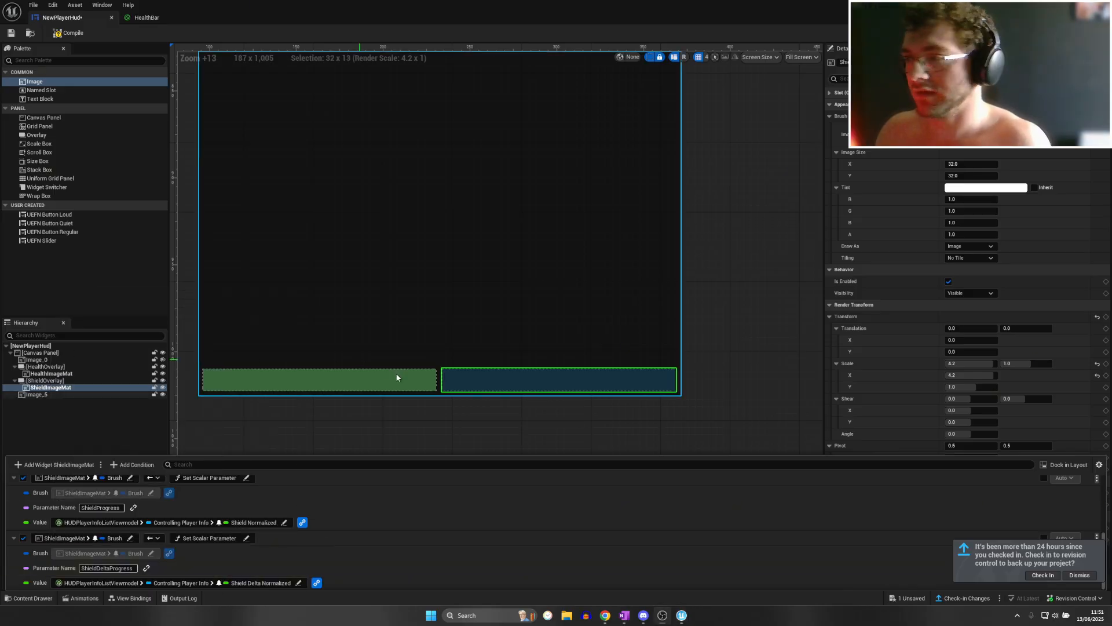
# Select the HealthImageMat widget and create a new widget animation named HealthDamage
pyautogui.click(76, 598)
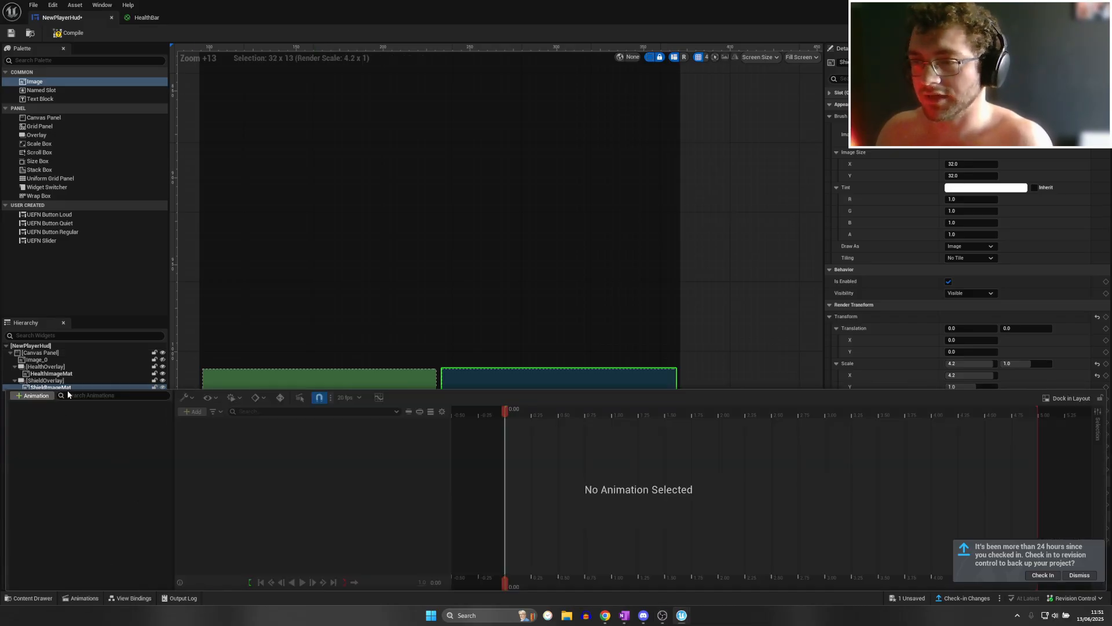
pyautogui.click(250, 378)
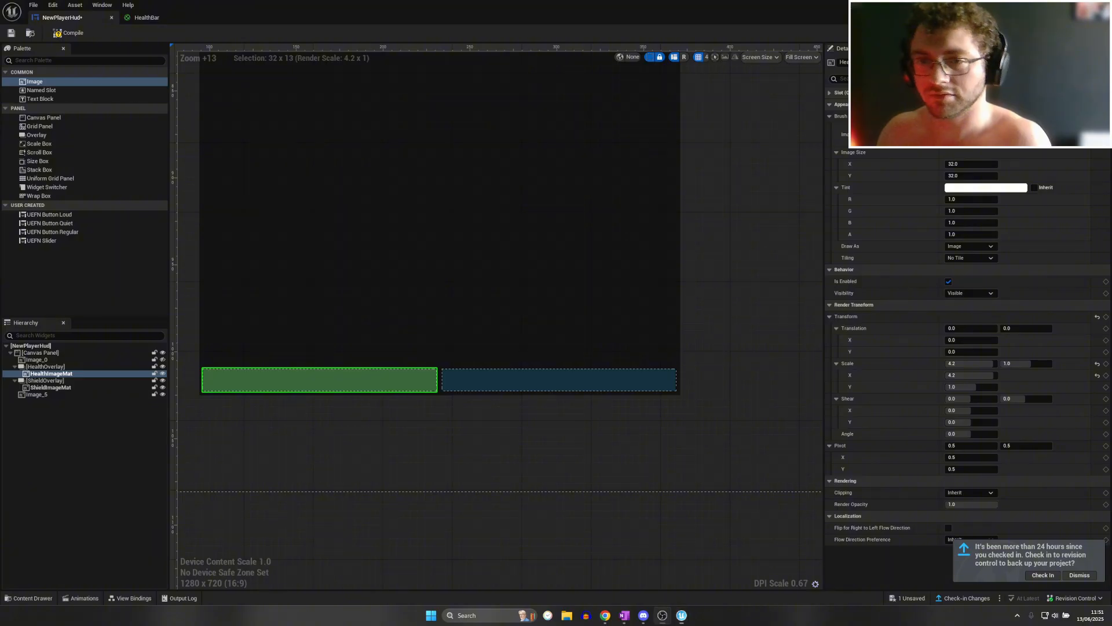
pyautogui.click(75, 597)
pyautogui.click(33, 395)
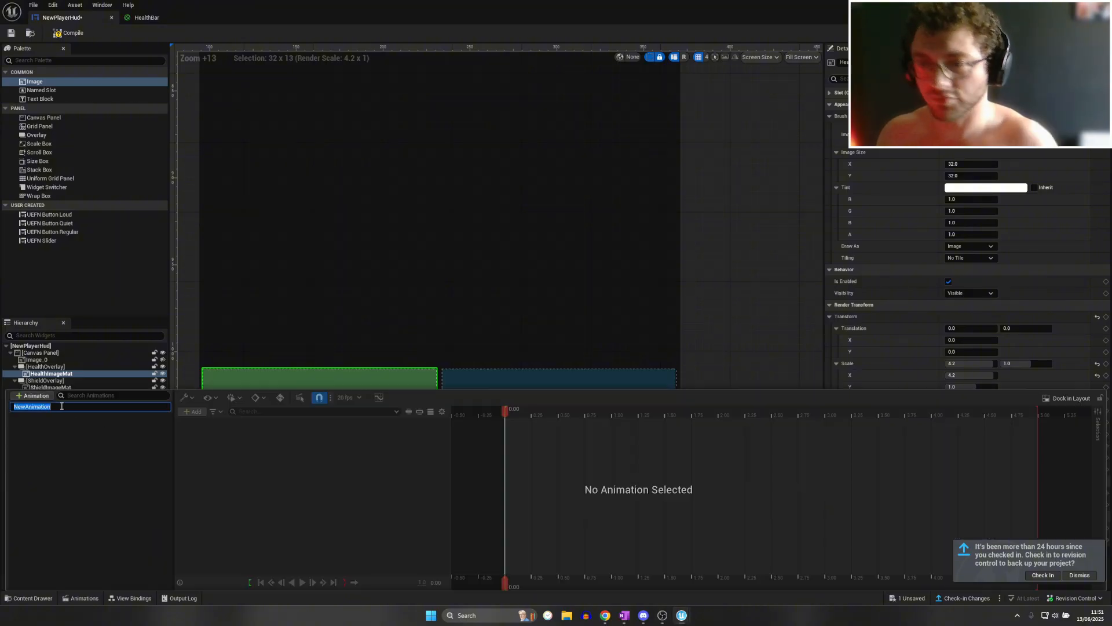
pyautogui.write('Healkt')
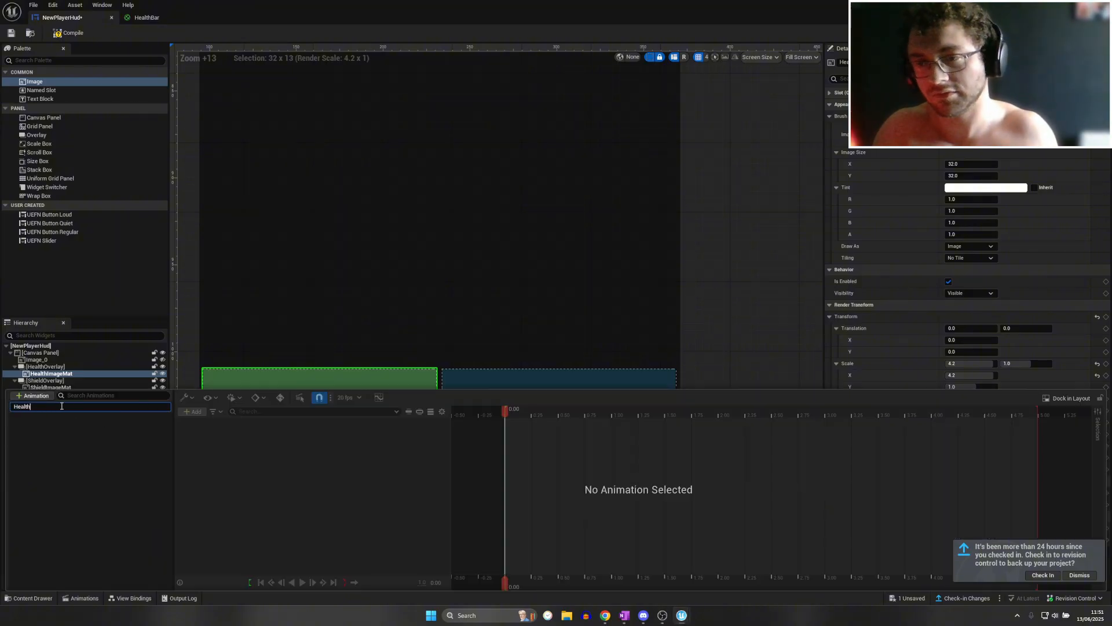
pyautogui.write('ge')
pyautogui.press('Return')
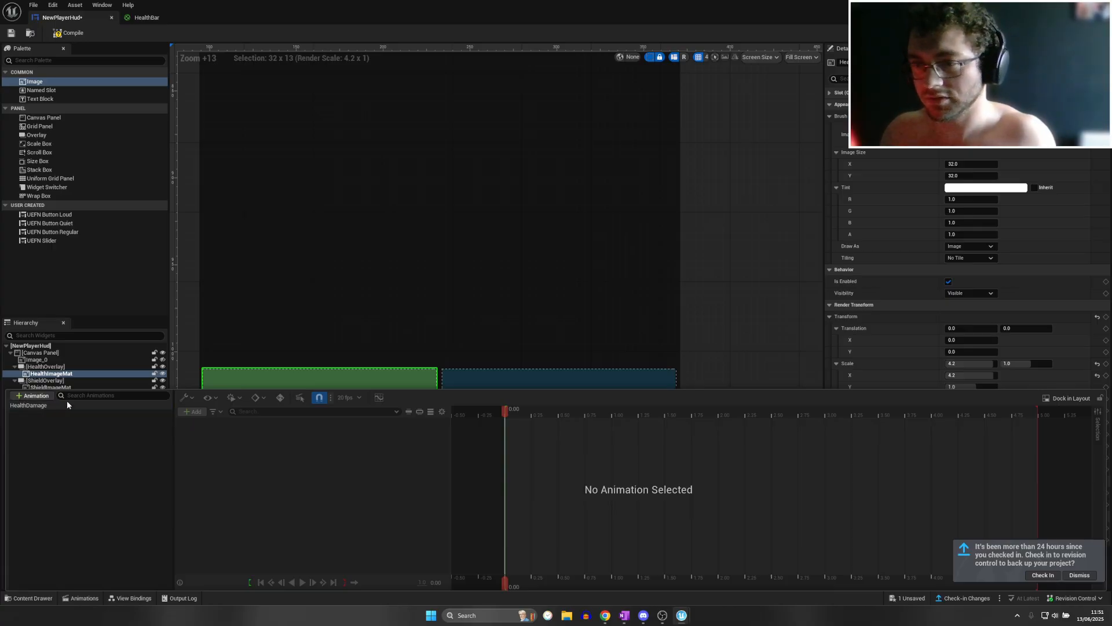
# Add a HealthImageMat track with a Brush.Brush Material property track to the HealthDamage animation
pyautogui.click(60, 405)
pyautogui.click(193, 412)
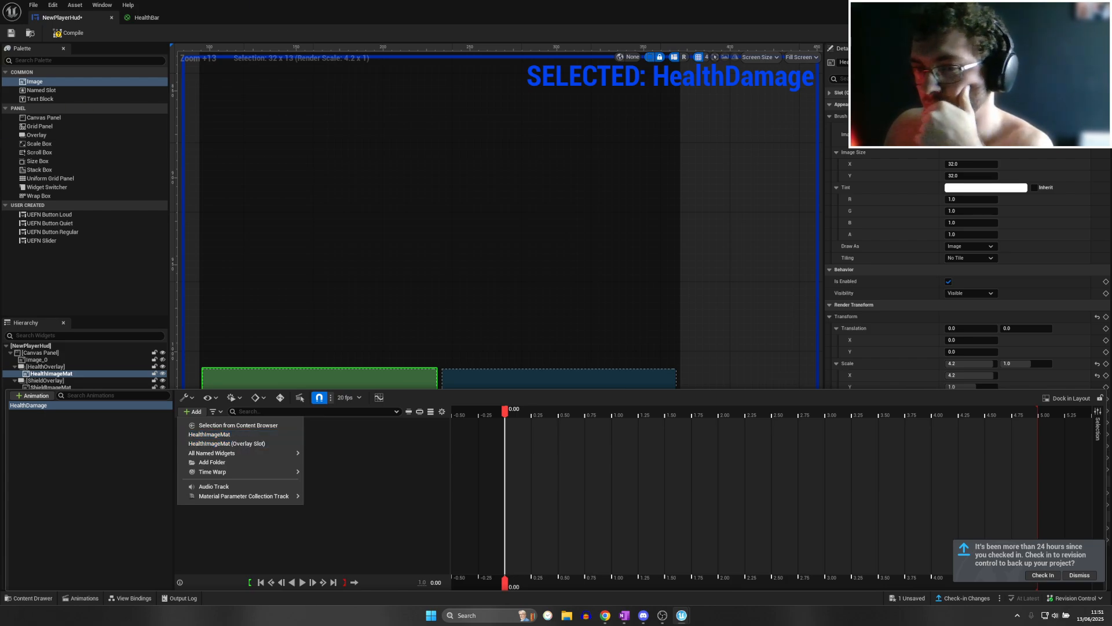
pyautogui.click(115, 405)
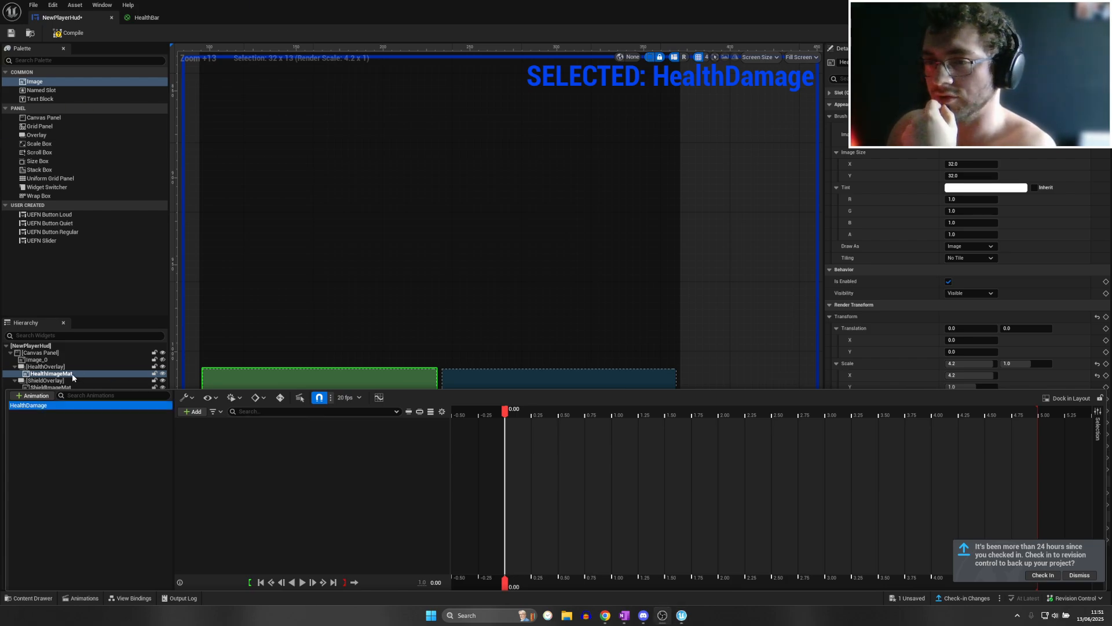
pyautogui.click(193, 411)
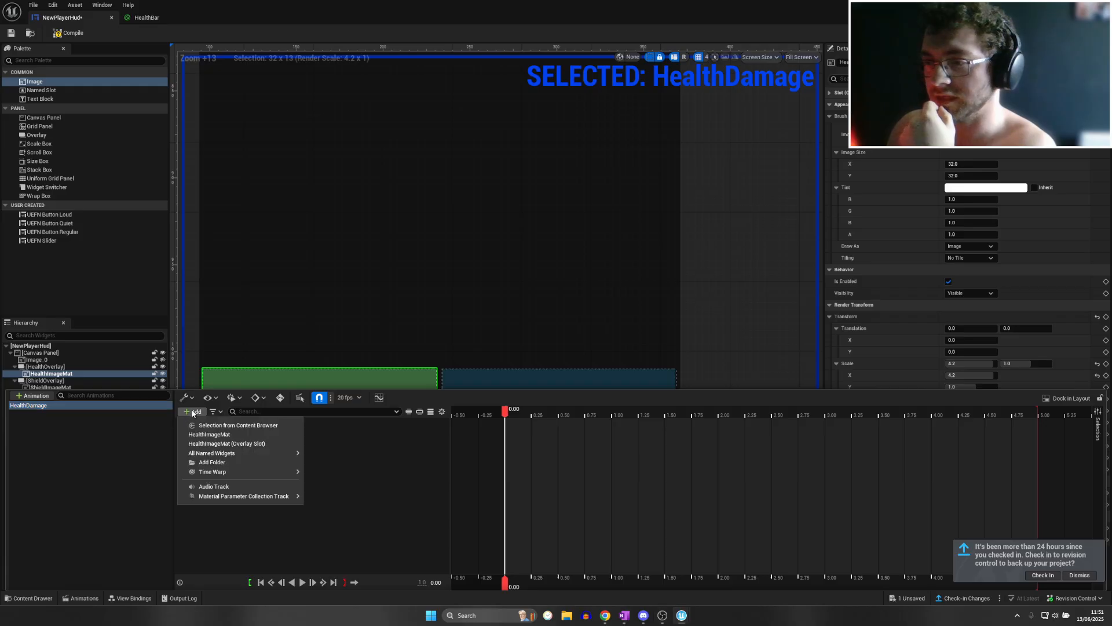
pyautogui.click(226, 435)
pyautogui.click(408, 423)
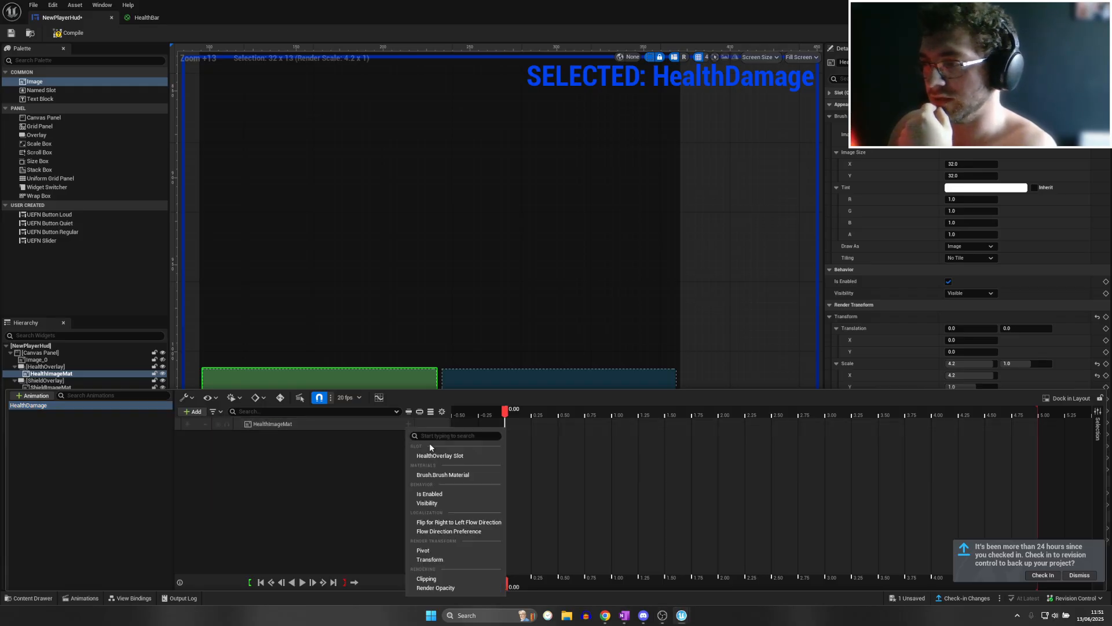
pyautogui.click(450, 475)
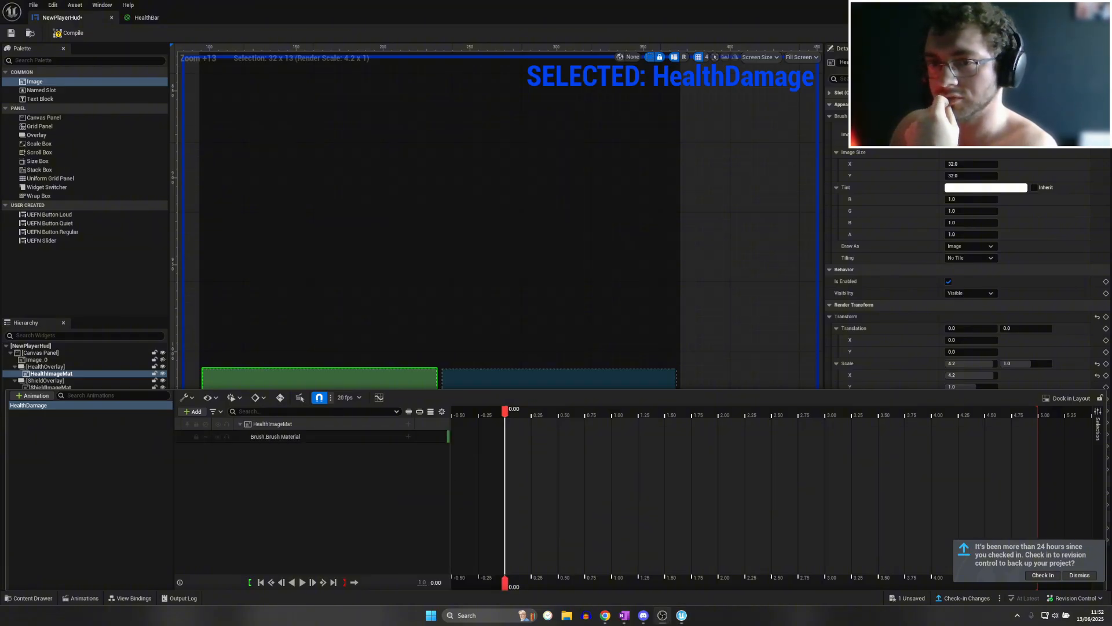
# Add the DeltaFactor parameter to the Brush Material track of HealthImageMat
pyautogui.click(408, 436)
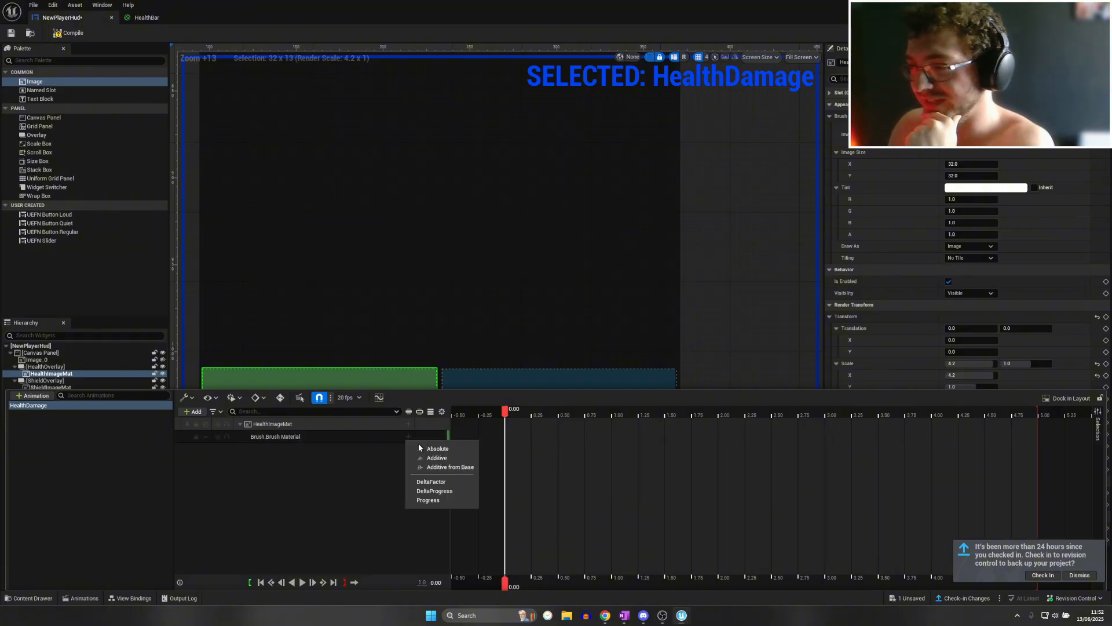
pyautogui.click(444, 482)
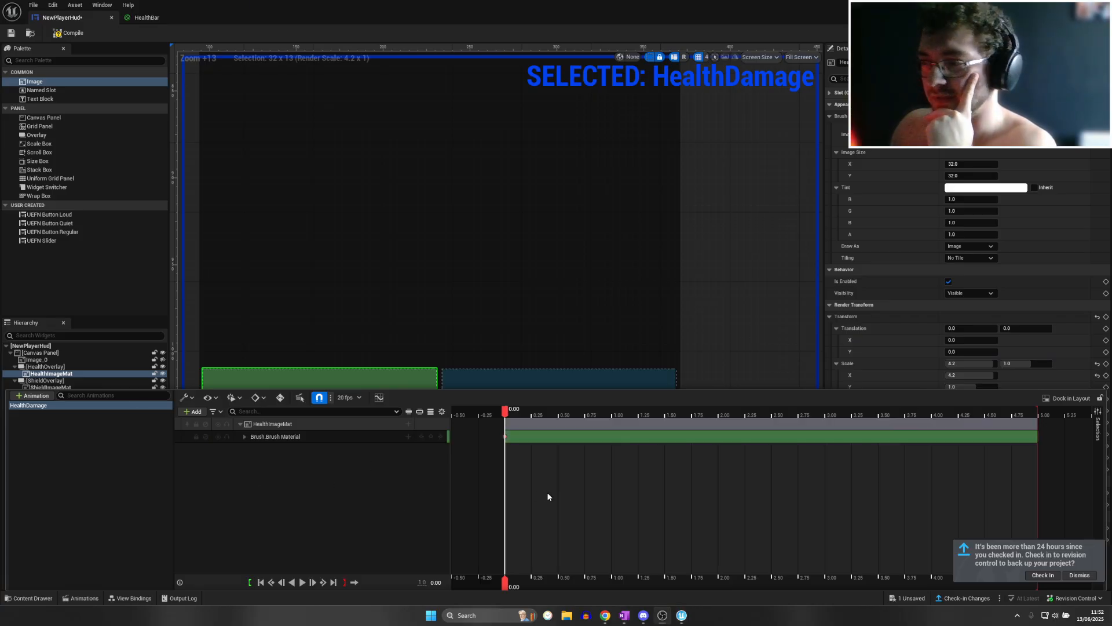
pyautogui.click(409, 436)
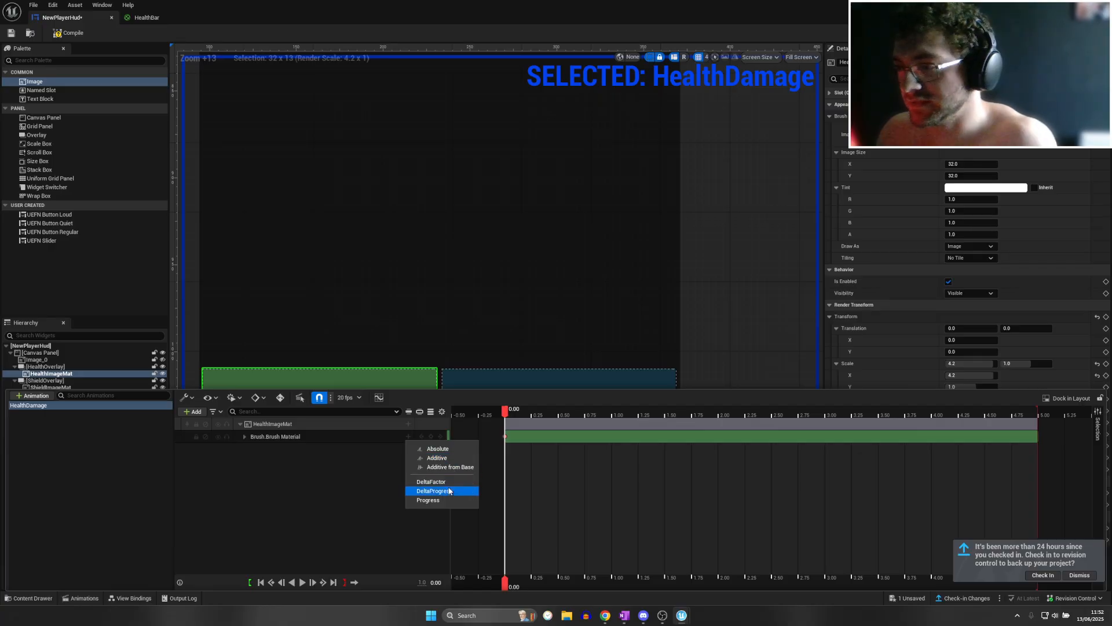
pyautogui.click(431, 481)
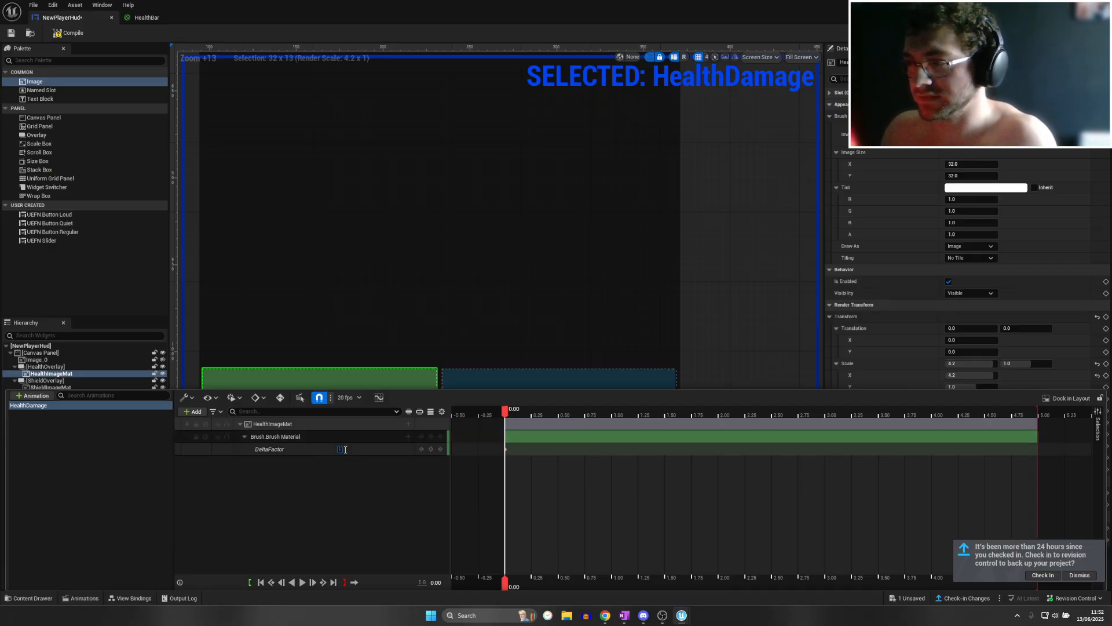
# Shorten the HealthImageMat section and the HealthDamage animation's playback range so both end at 1.00 second
pyautogui.click(1038, 414)
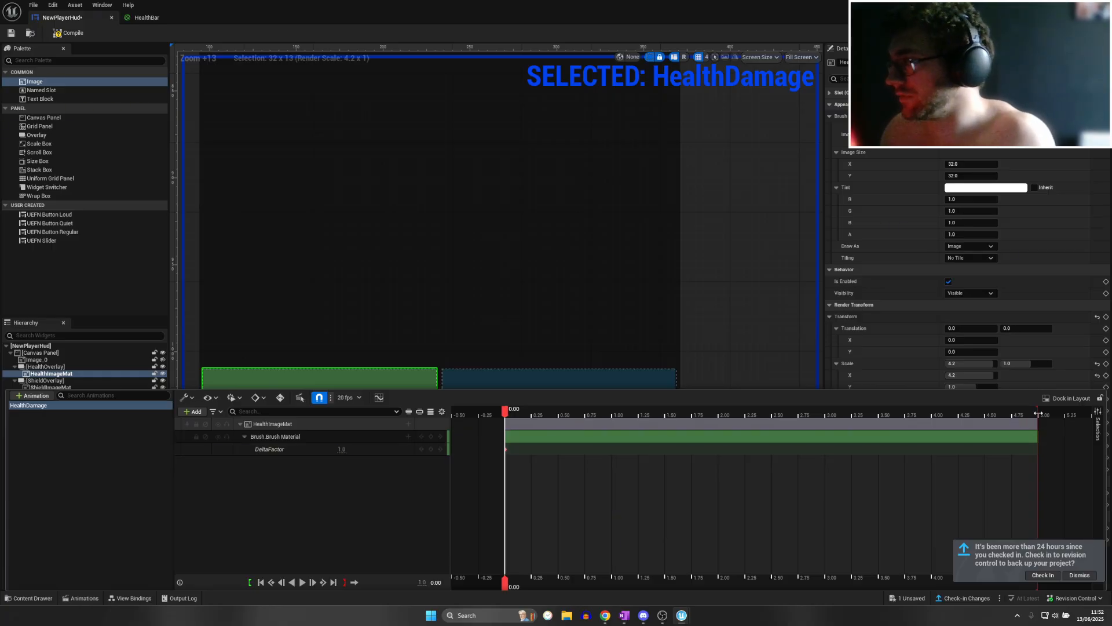
pyautogui.click(1035, 425)
pyautogui.moveTo(1036, 424); pyautogui.dragTo(610, 419)
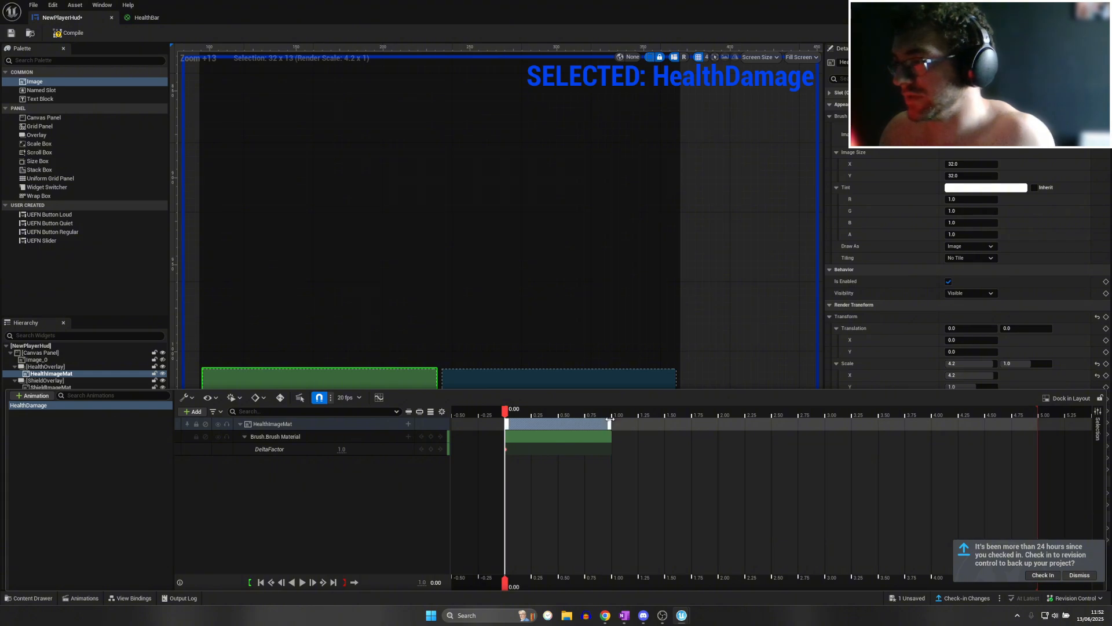
pyautogui.moveTo(1040, 410); pyautogui.dragTo(619, 409)
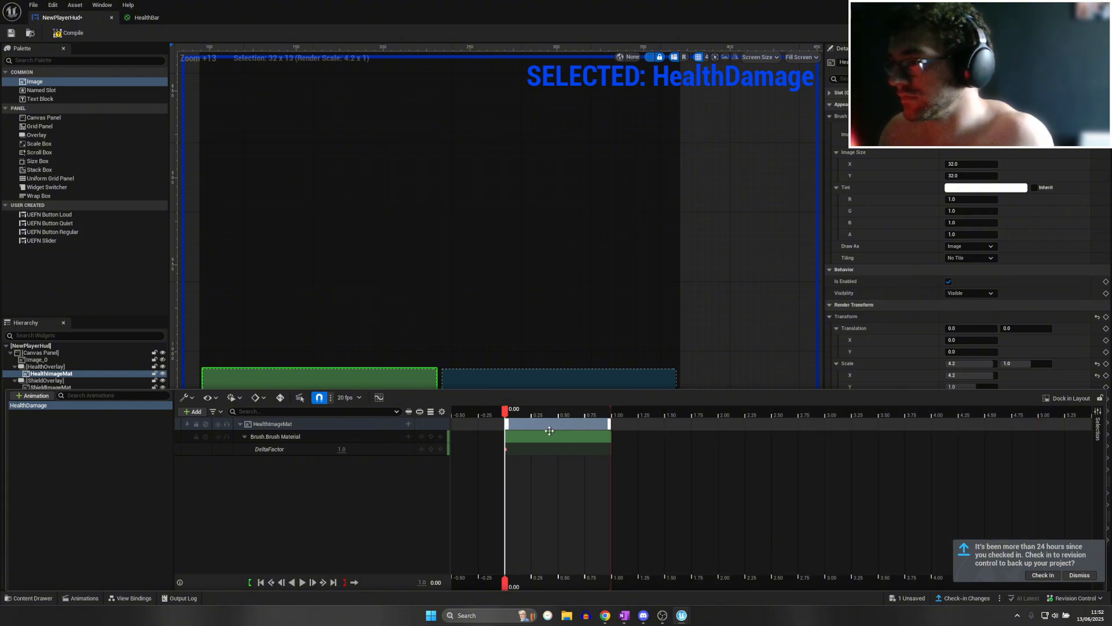
# Key DeltaFactor at 0.0 at the 1.00 second mark of the HealthDamage animation
pyautogui.moveTo(505, 410); pyautogui.dragTo(612, 410)
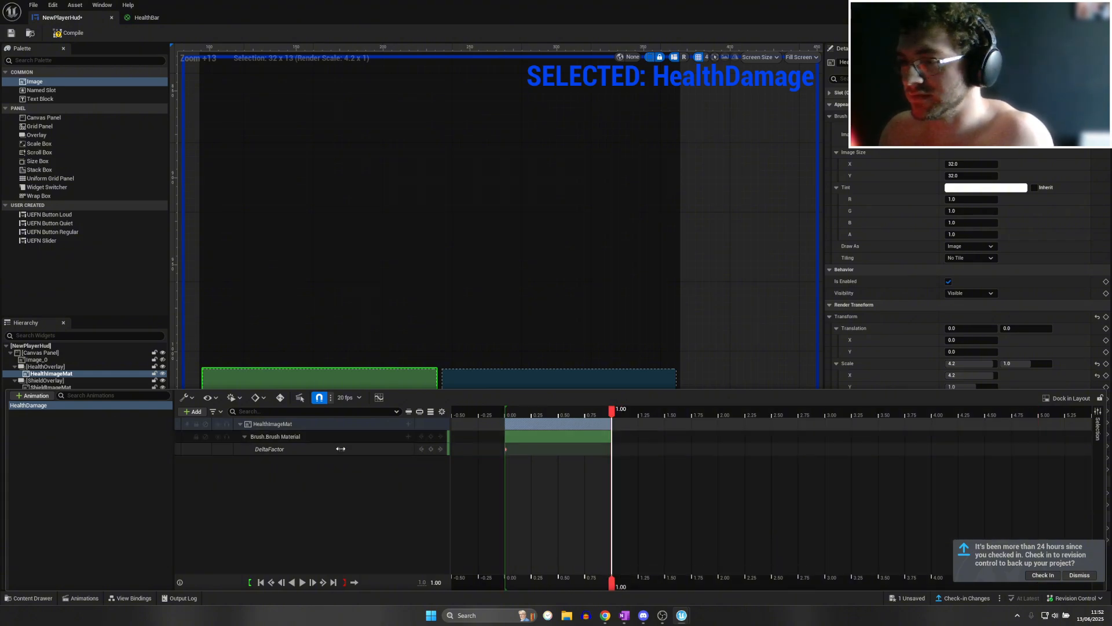
pyautogui.press('Return')
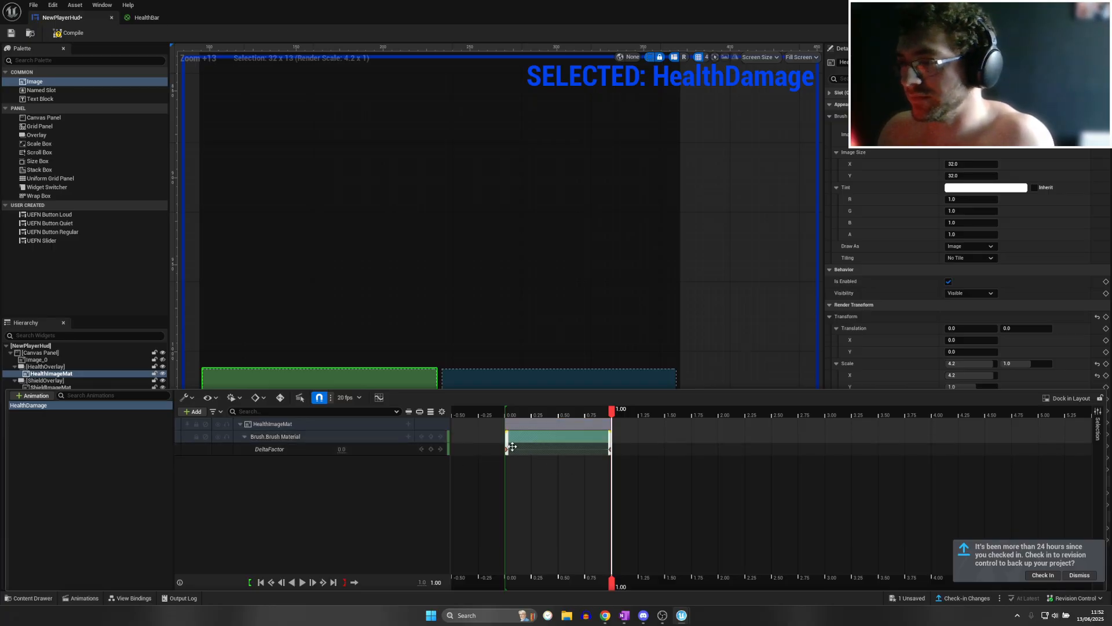
pyautogui.keyDown('ctrl'); pyautogui.scroll(3, 485, 449); pyautogui.keyUp('ctrl')
pyautogui.moveTo(517, 425); pyautogui.dragTo(423, 427)
pyautogui.hotkey('ctrl', 'z')
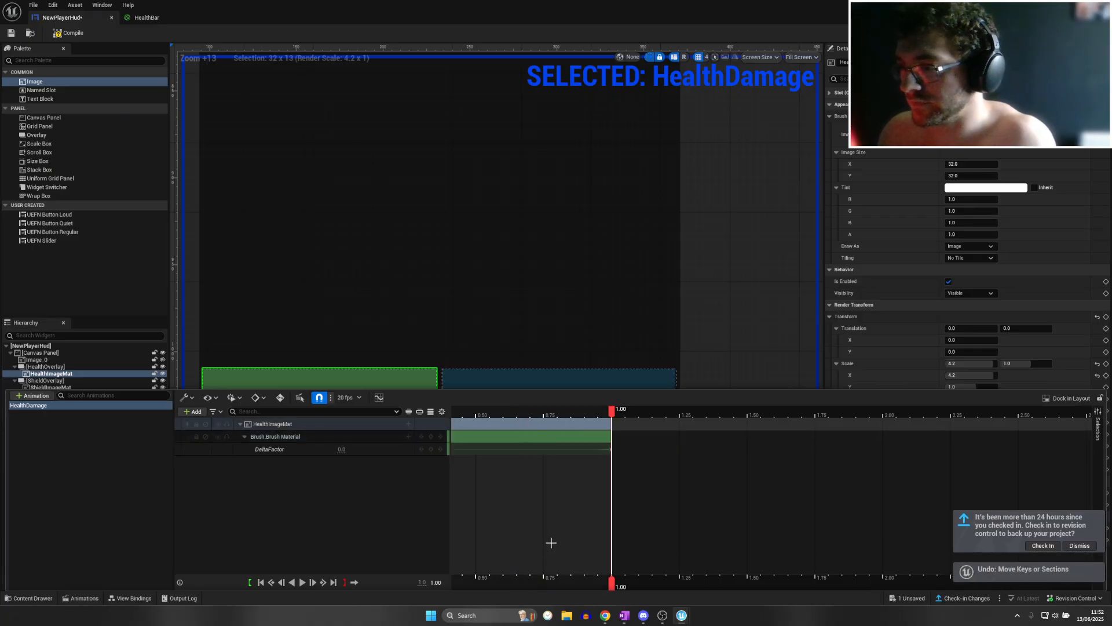
# Scrub through the HealthDamage animation between 0.00 and 1.00 second to check how DeltaFactor changes
pyautogui.keyDown('ctrl'); pyautogui.scroll(-3, 486, 497); pyautogui.keyUp('ctrl')
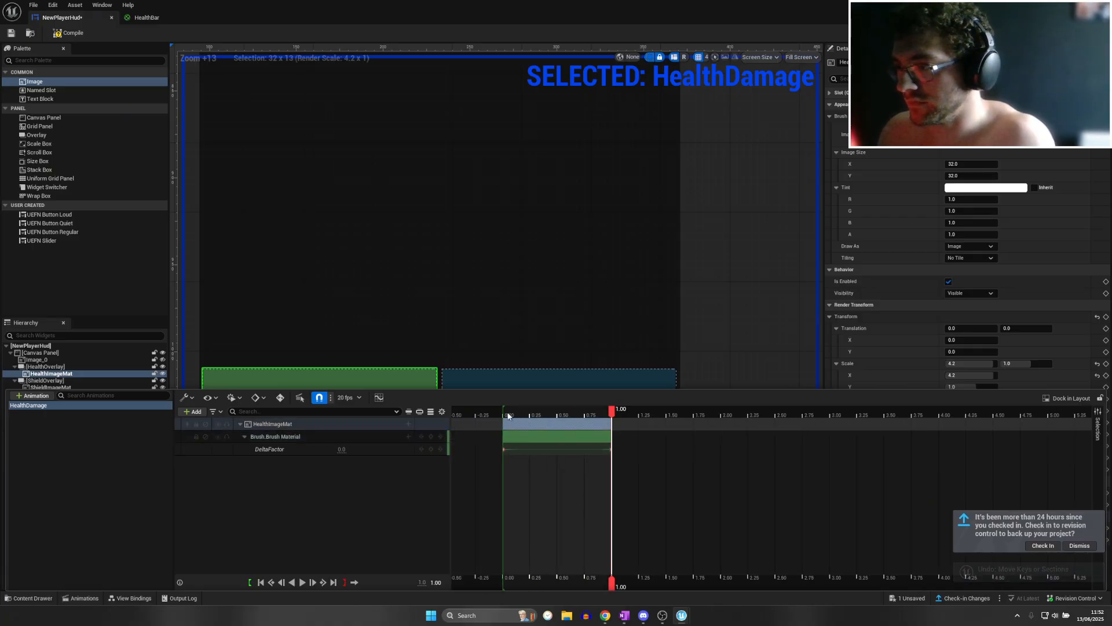
pyautogui.moveTo(508, 415); pyautogui.dragTo(611, 409)
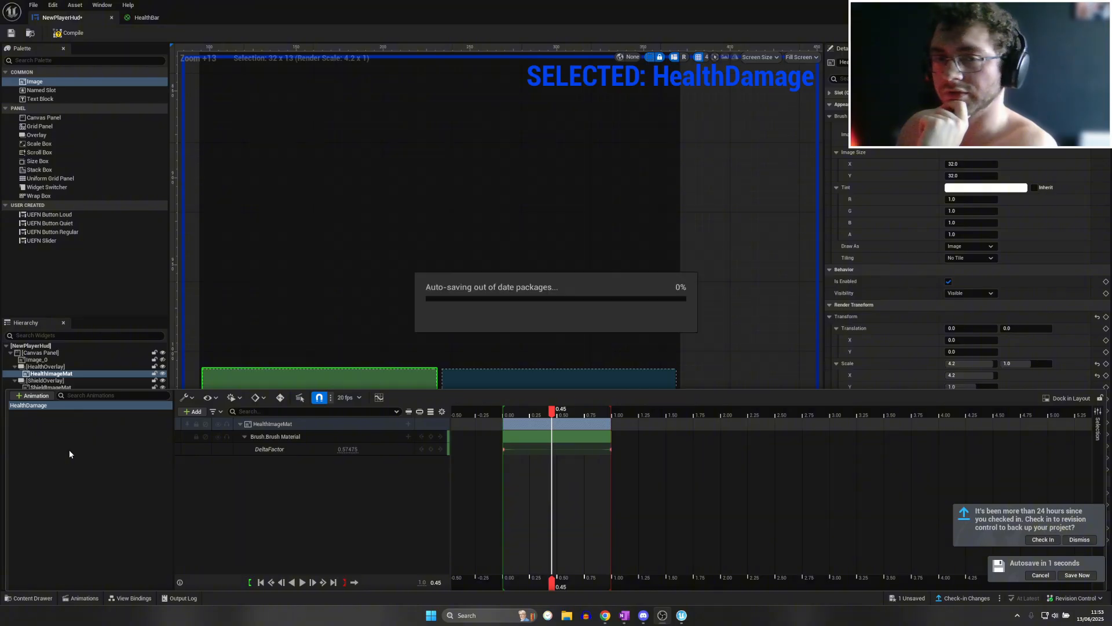
# Create a second widget animation named ShieldDamage and select it for editing
pyautogui.click(36, 396)
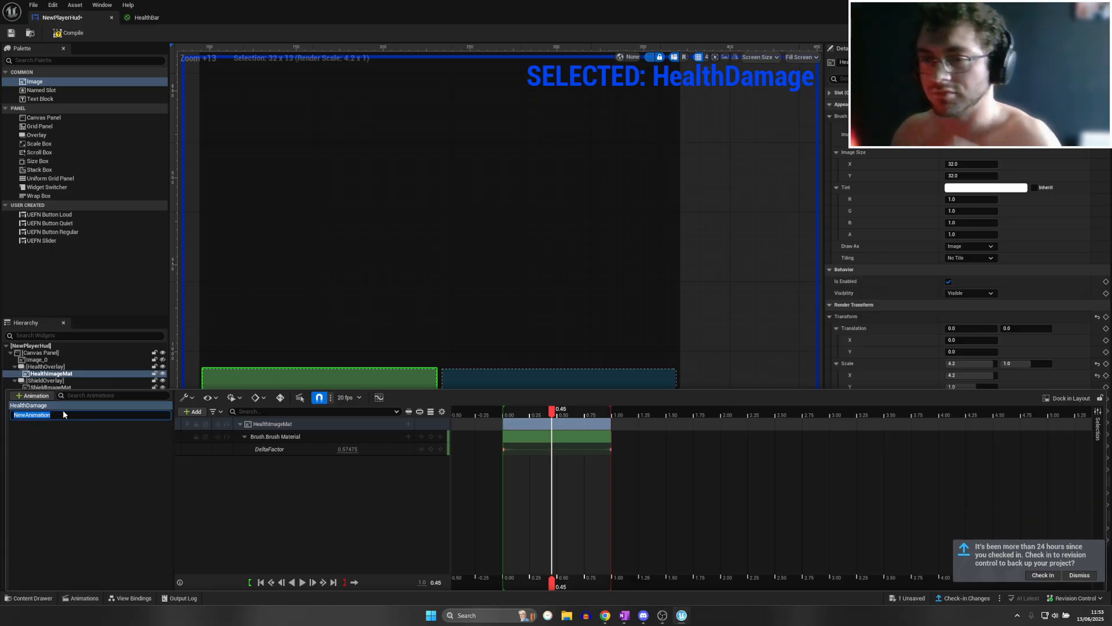
pyautogui.press('BackSpace')
pyautogui.write('S')
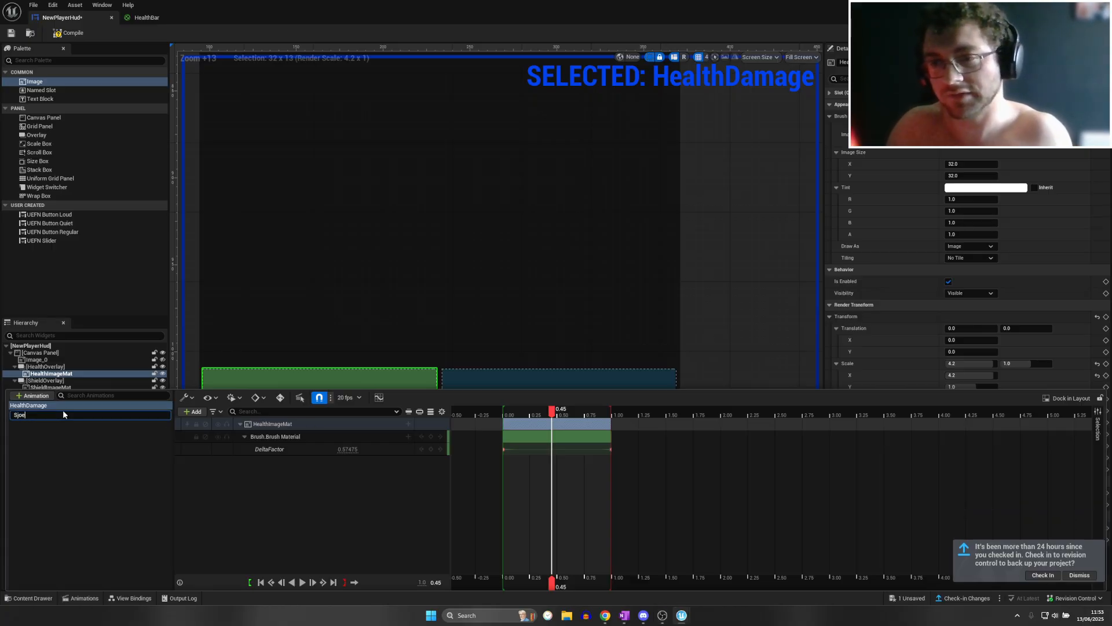
pyautogui.press('BackSpace')
pyautogui.write('h')
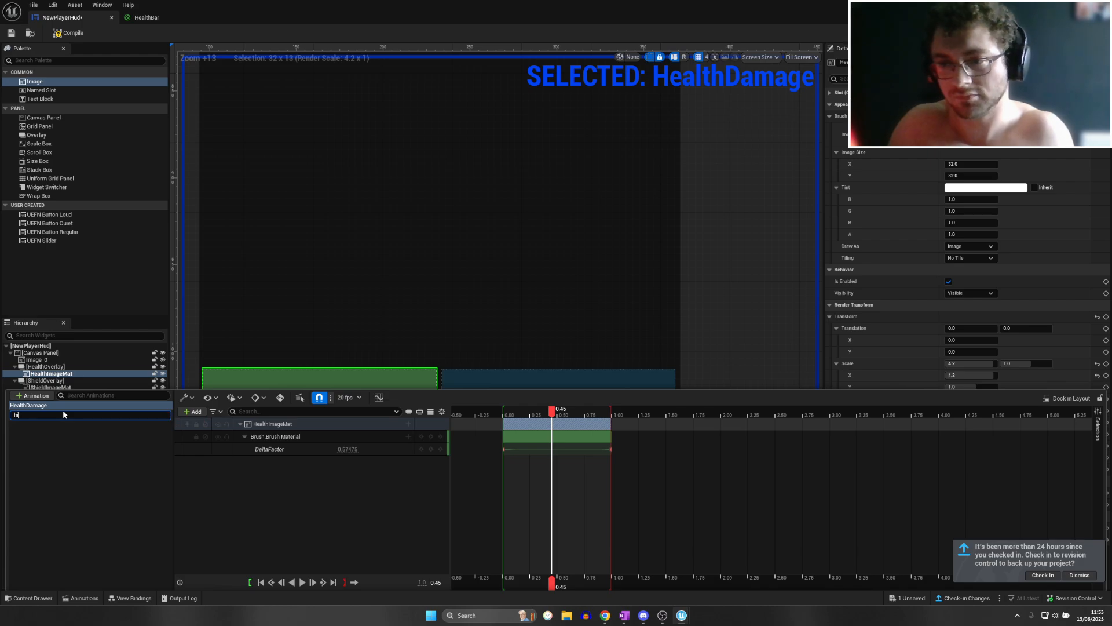
pyautogui.write('hieldDama')
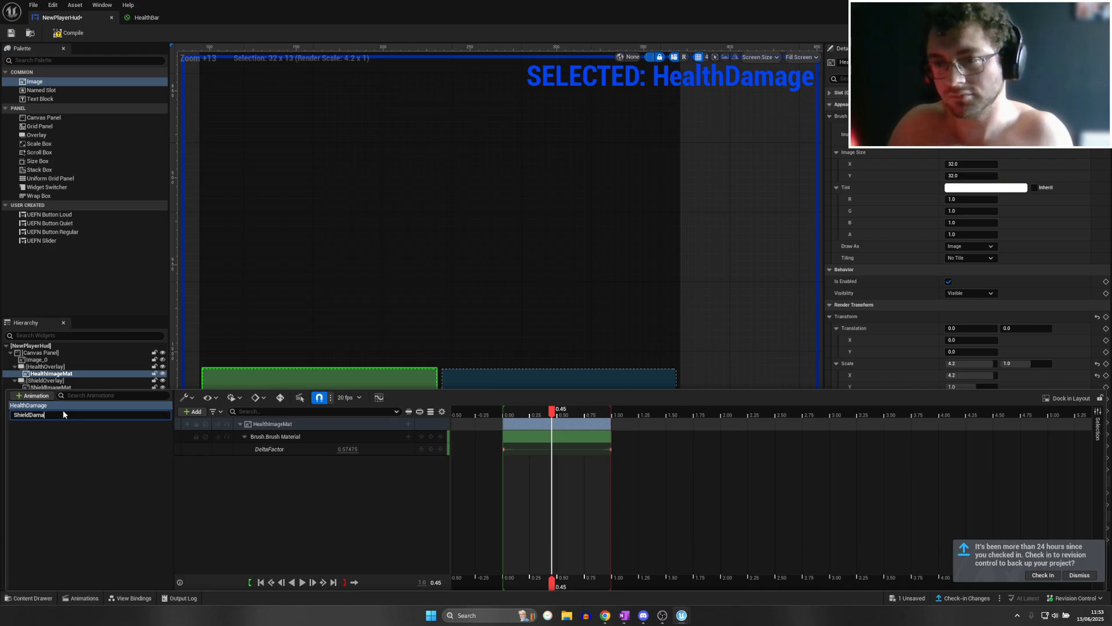
pyautogui.write('ge')
pyautogui.press('Return')
pyautogui.click(70, 413)
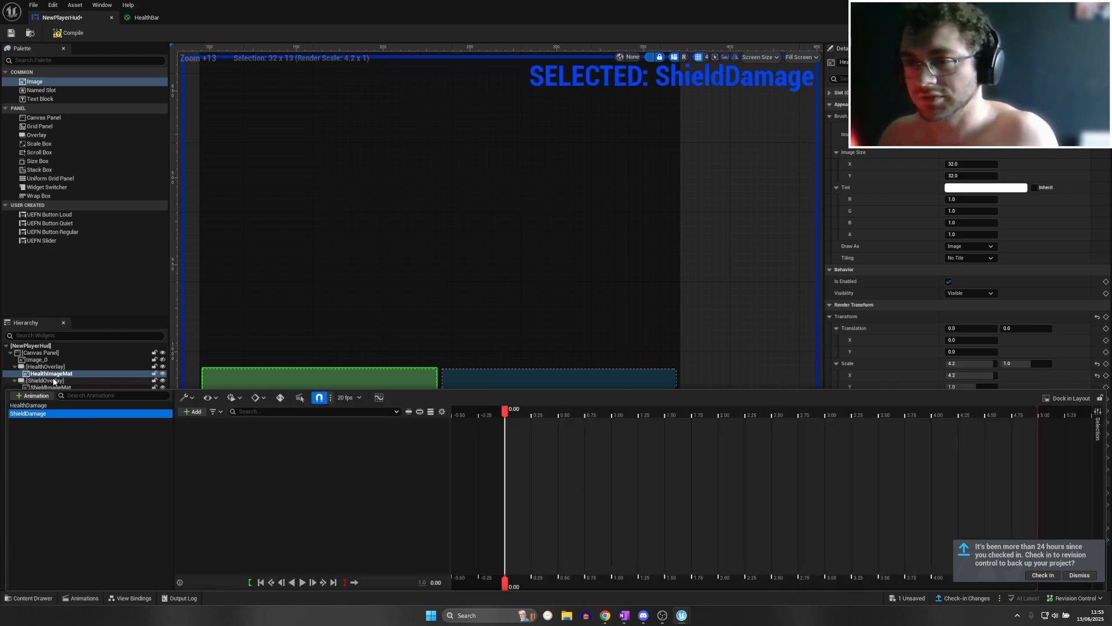
# Add a ShieldImageMat track with a Brush.Brush Material property track to the ShieldDamage animation
pyautogui.click(64, 387)
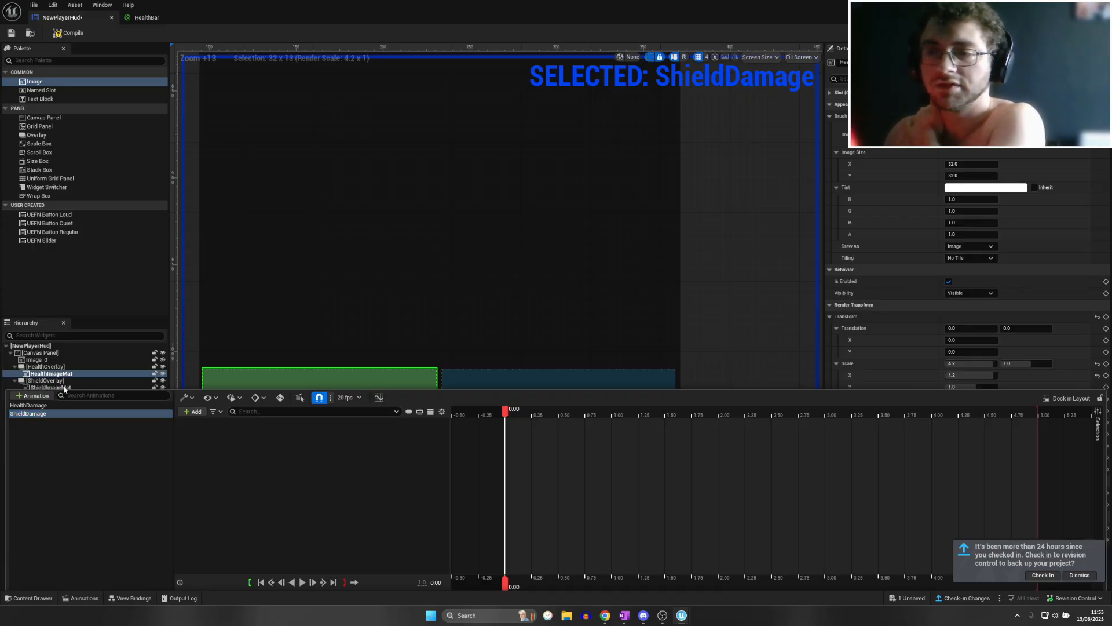
pyautogui.moveTo(113, 316); pyautogui.dragTo(124, 256)
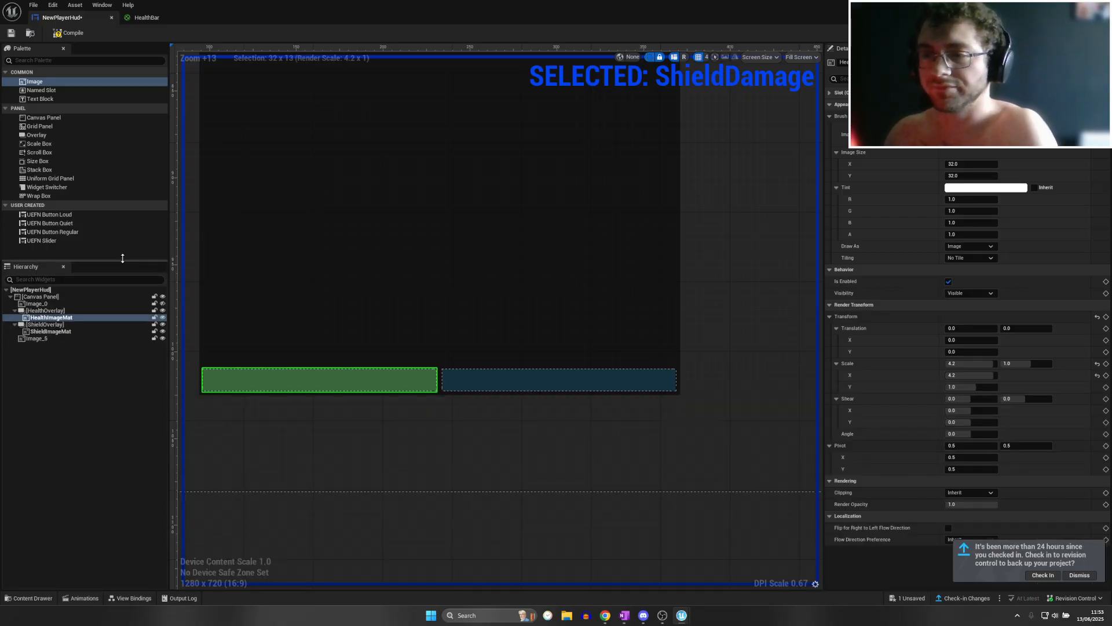
pyautogui.click(64, 328)
pyautogui.click(82, 597)
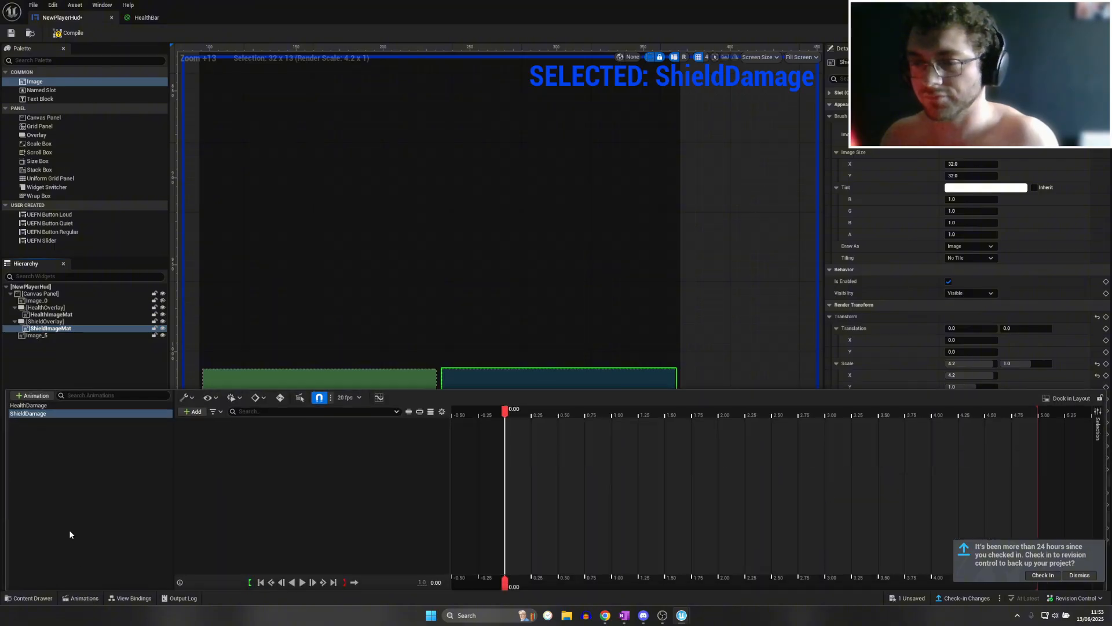
pyautogui.click(193, 412)
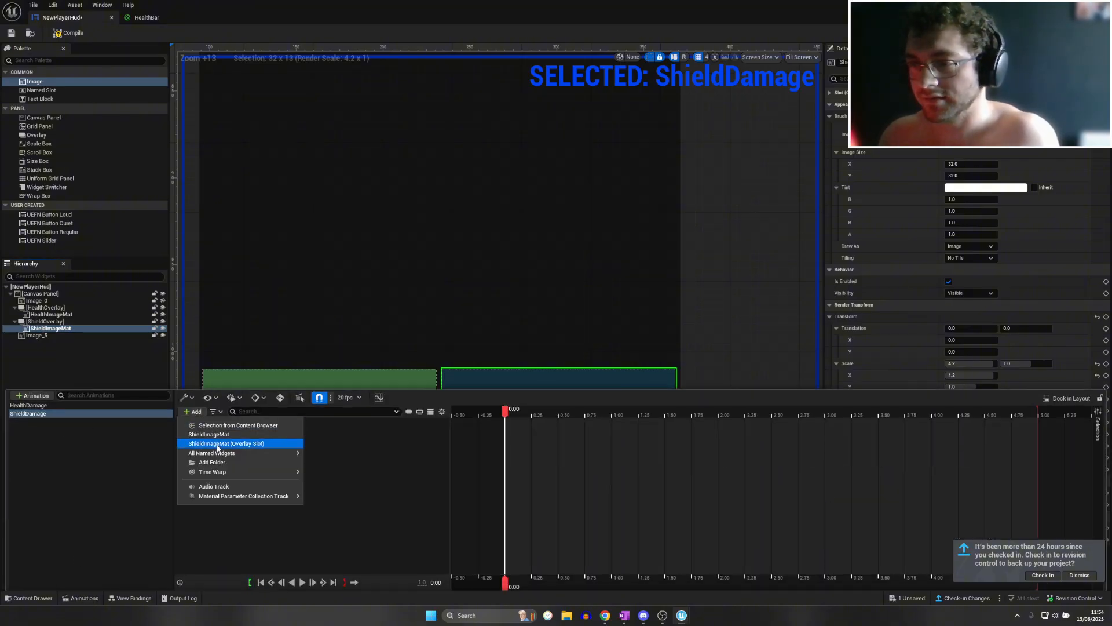
pyautogui.click(221, 443)
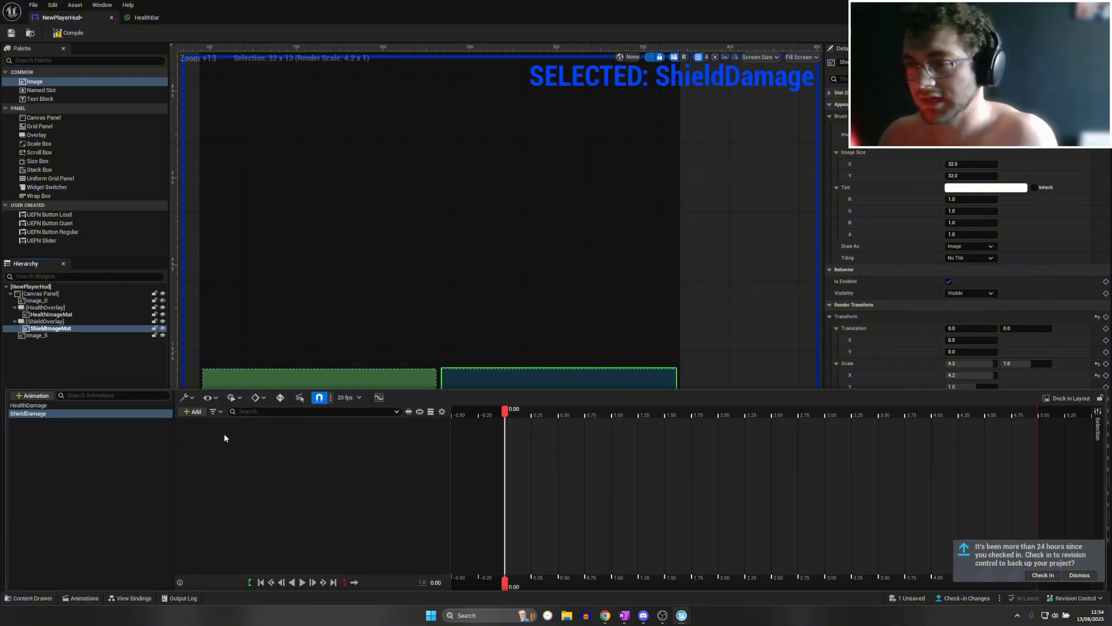
pyautogui.click(408, 425)
pyautogui.click(443, 475)
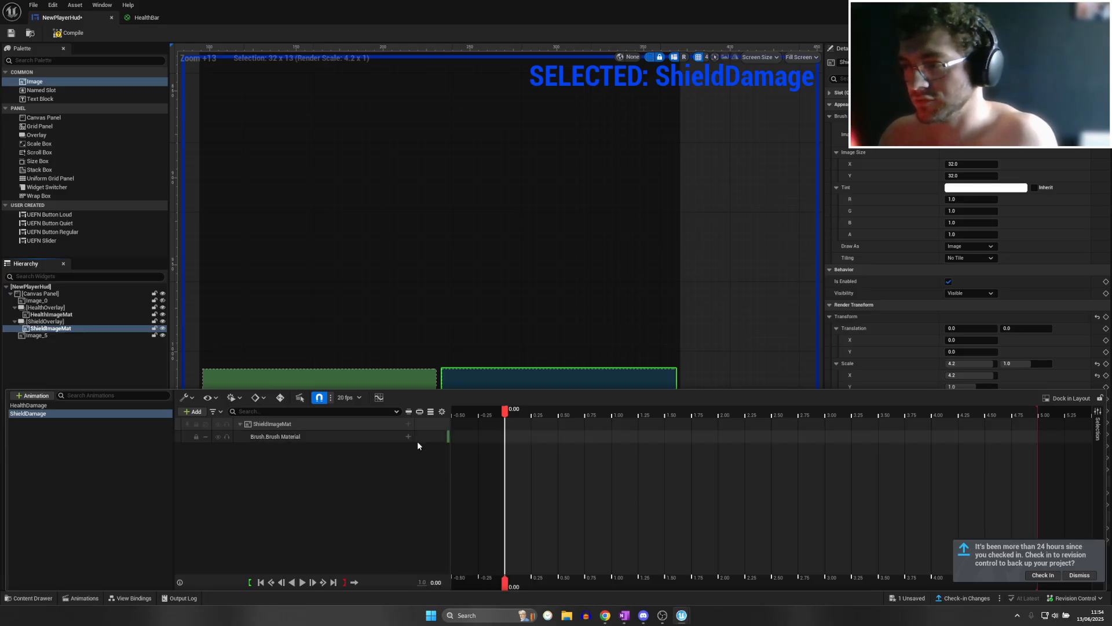
# Add the ShieldDeltaFactor parameter to the Brush Material track of ShieldImageMat and expand the track
pyautogui.click(408, 437)
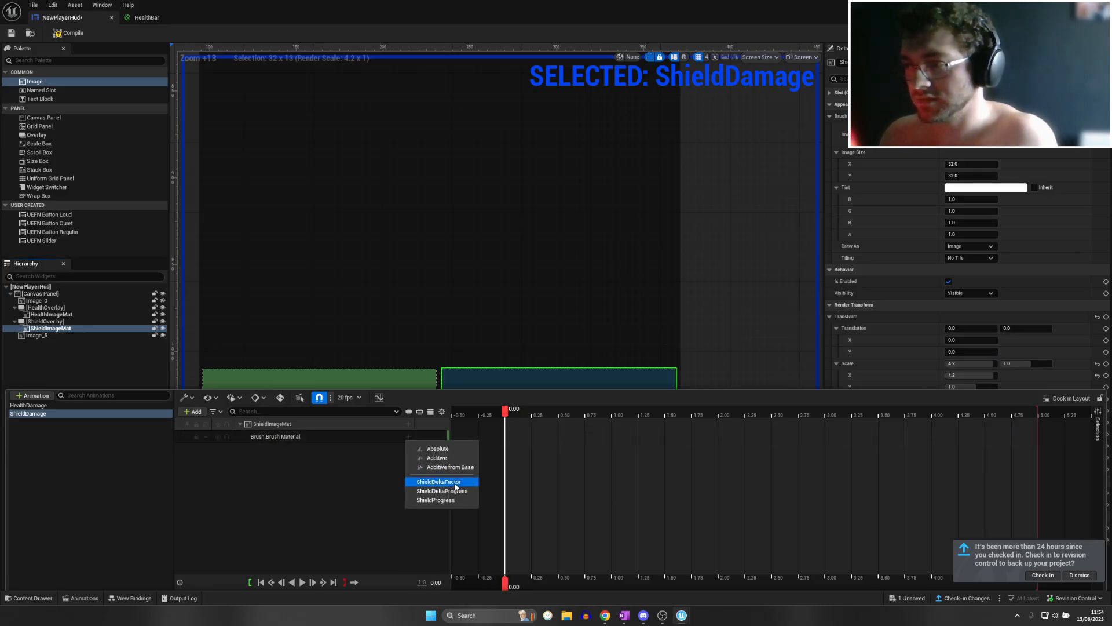
pyautogui.click(454, 483)
pyautogui.click(258, 440)
pyautogui.click(244, 436)
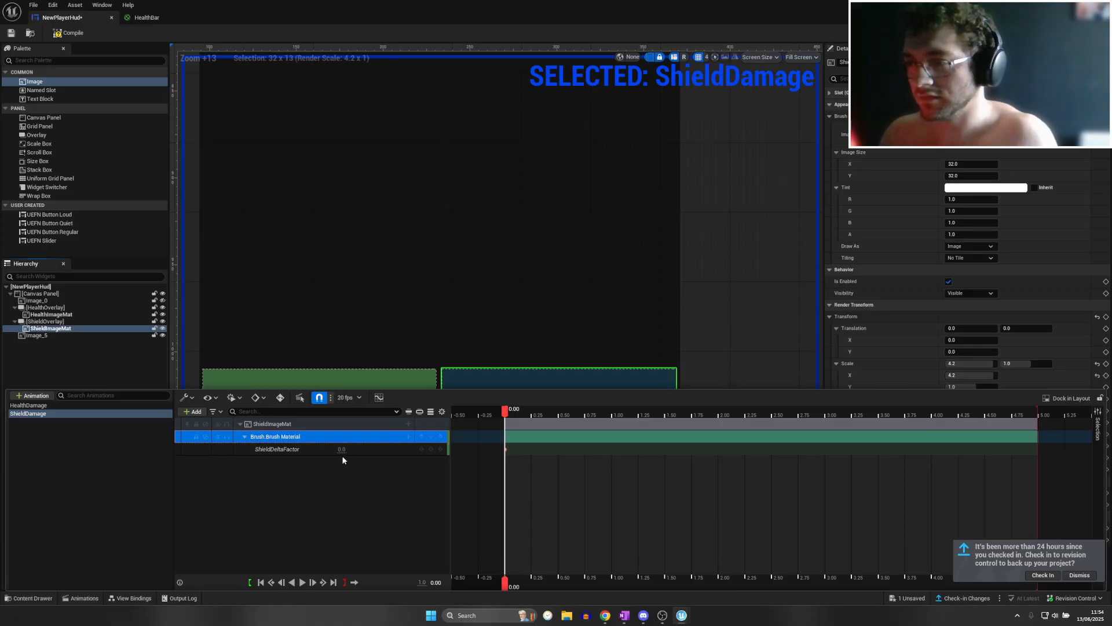
# Key ShieldDeltaFactor at 1.0 at 0.00 seconds and at 0.0 at the 1.00 second mark of ShieldDamage
pyautogui.click(342, 450)
pyautogui.write('1')
pyautogui.press('Return')
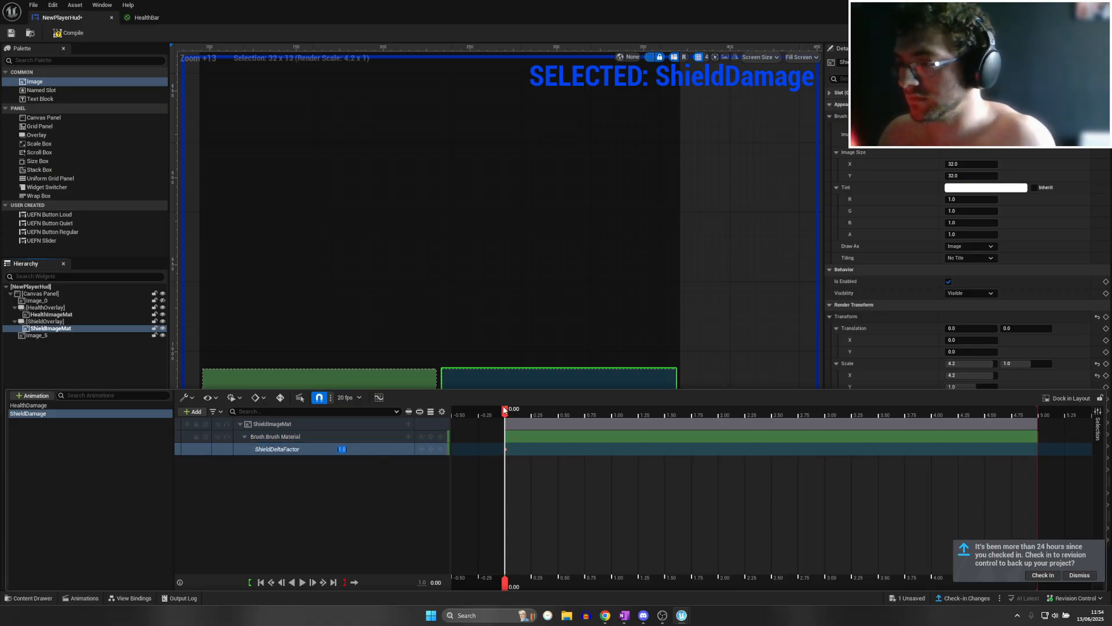
pyautogui.moveTo(506, 411); pyautogui.dragTo(611, 414)
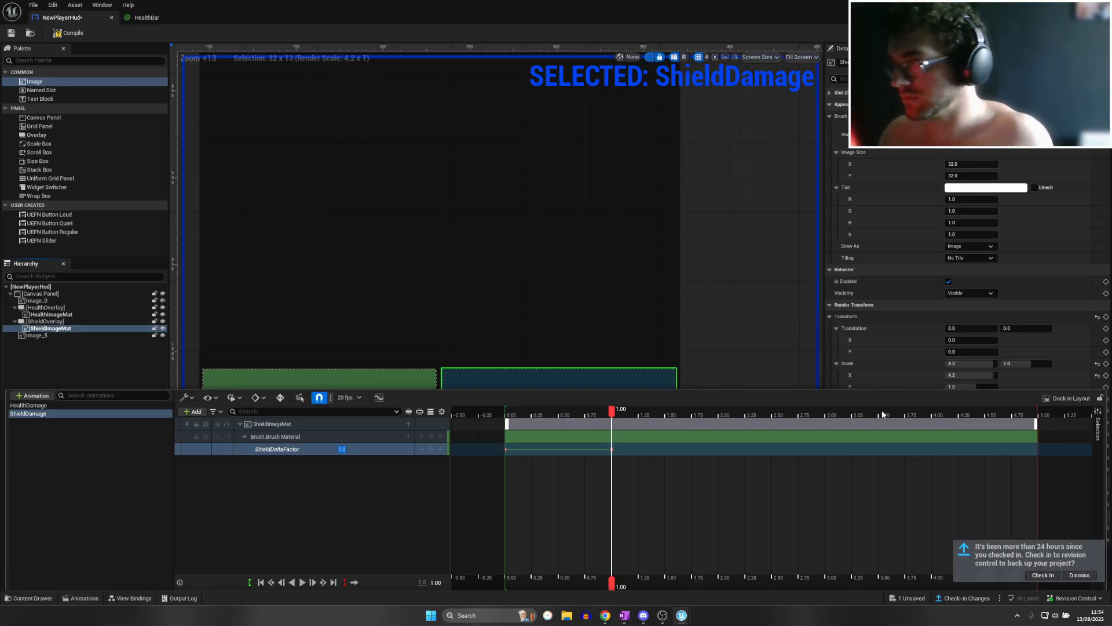
# Shorten the ShieldImageMat section and the ShieldDamage playback range to end at 1.00 second, and scrub through the result
pyautogui.moveTo(1034, 415); pyautogui.dragTo(609, 415)
pyautogui.moveTo(526, 450); pyautogui.dragTo(611, 451)
pyautogui.moveTo(495, 415); pyautogui.dragTo(621, 415)
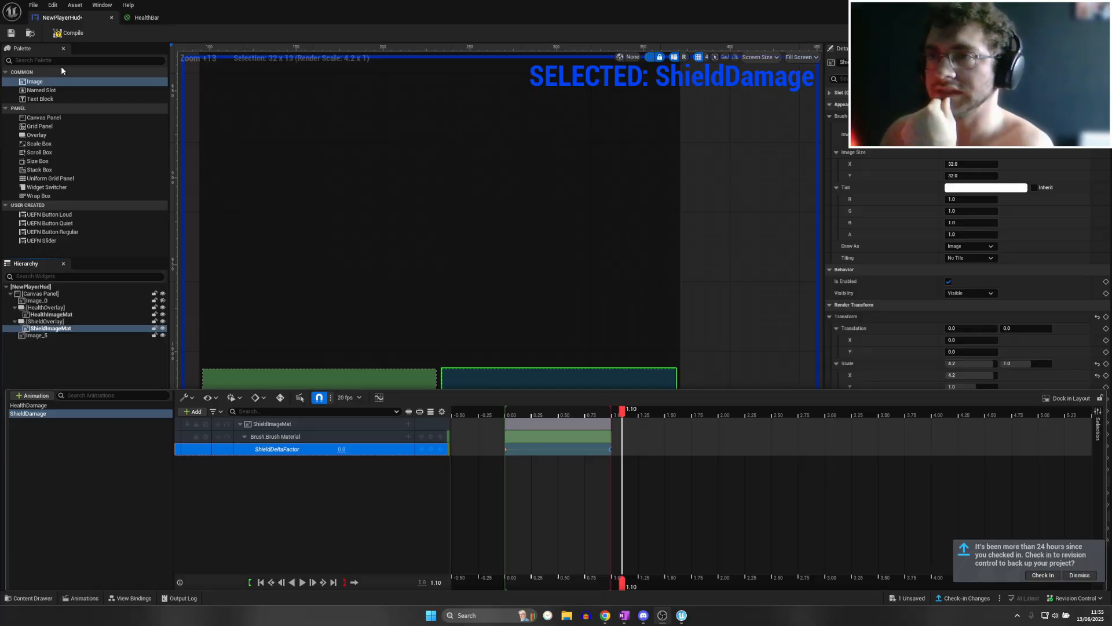
# Compile and save the NewPlayerHud widget
pyautogui.click(66, 34)
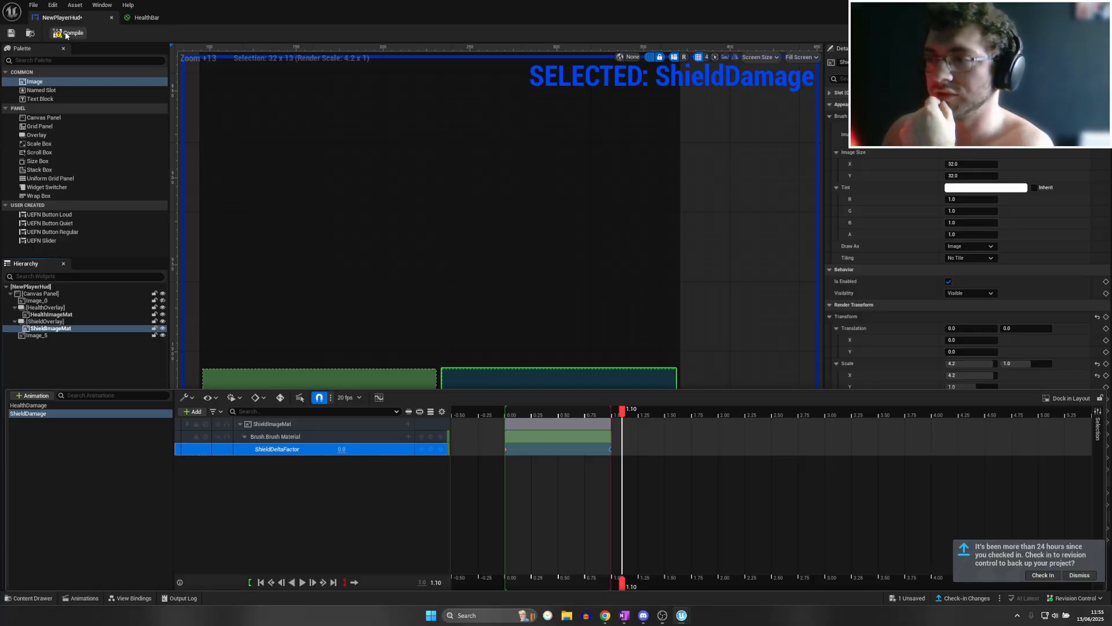
pyautogui.click(65, 33)
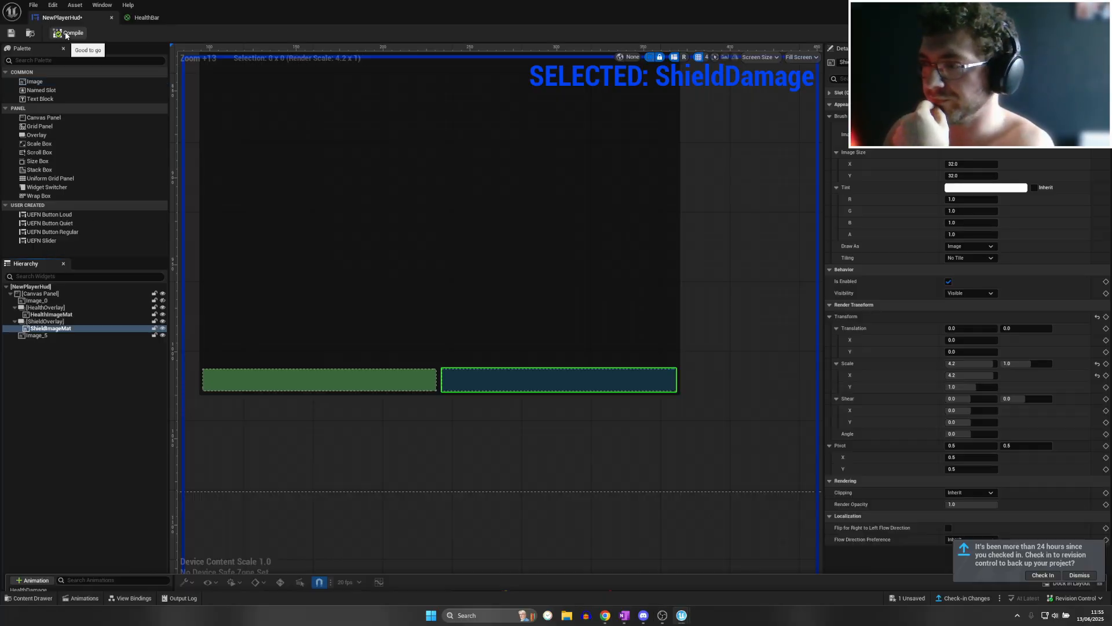
pyautogui.click(10, 33)
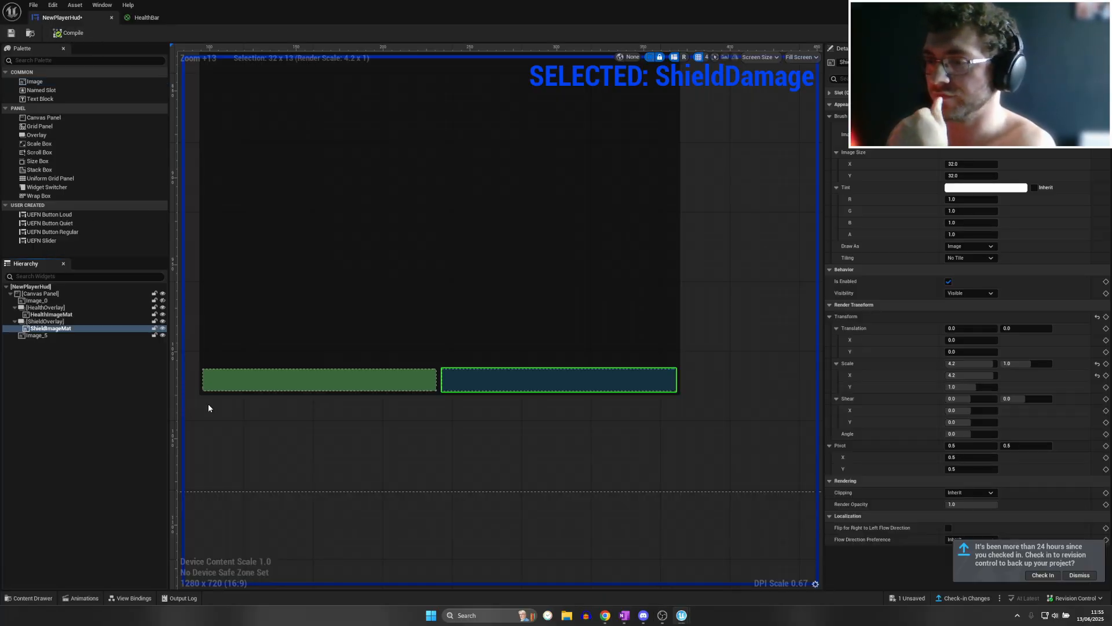
# Add a view binding condition that tests whether HUDPlayerInfoListViewmodel's Controlling Player Info > Health Delta Normalized is Less Than (<) 0.0
pyautogui.click(82, 598)
pyautogui.click(81, 598)
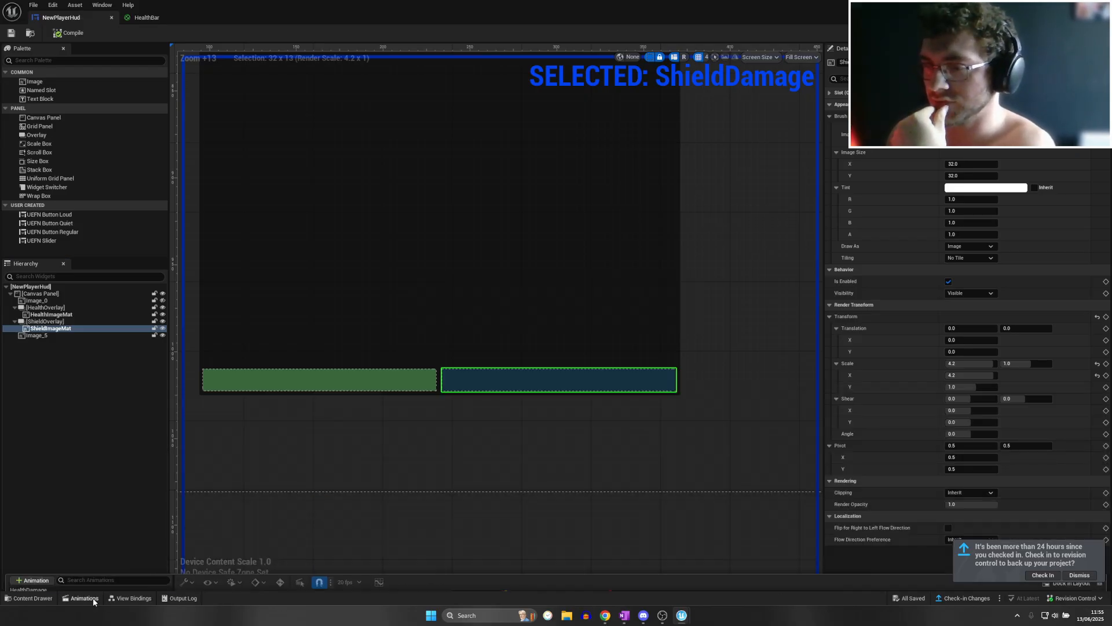
pyautogui.click(130, 597)
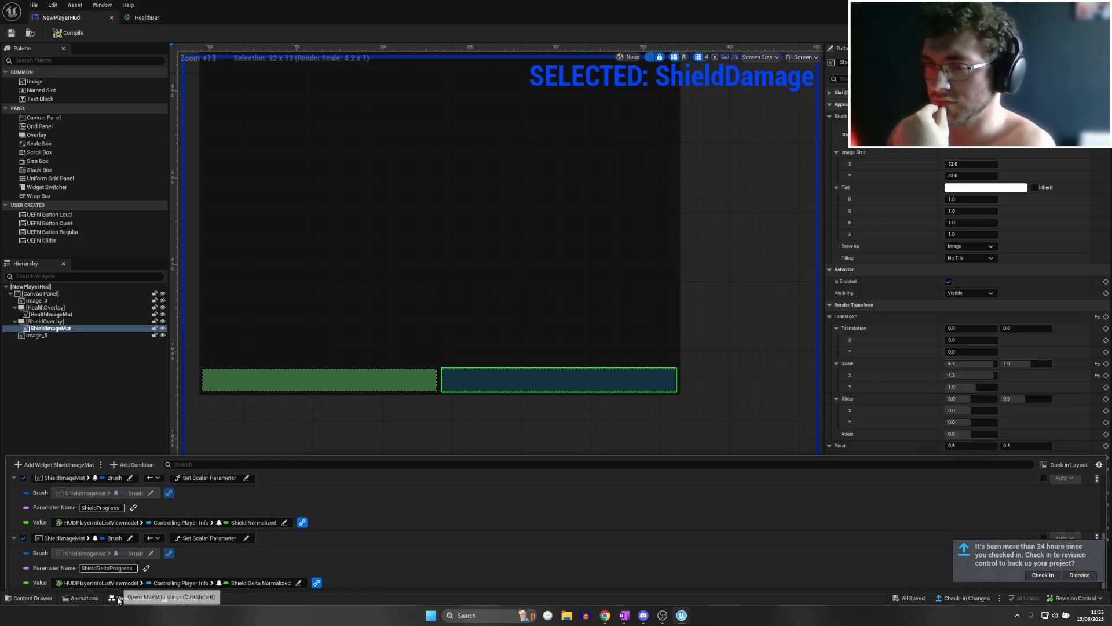
pyautogui.click(134, 465)
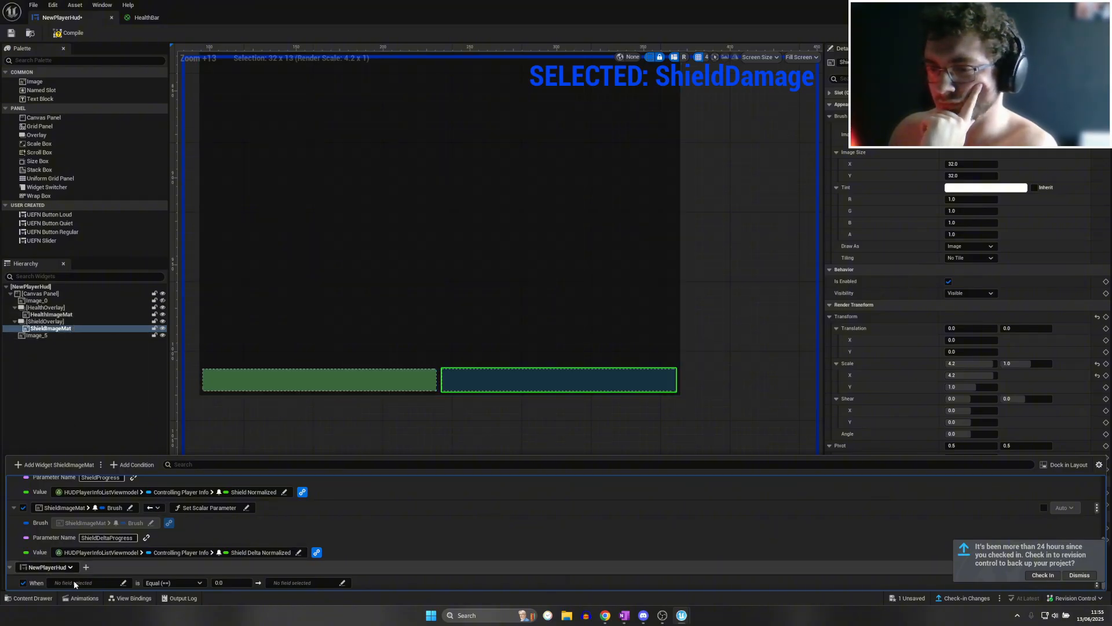
pyautogui.click(99, 491)
pyautogui.click(122, 511)
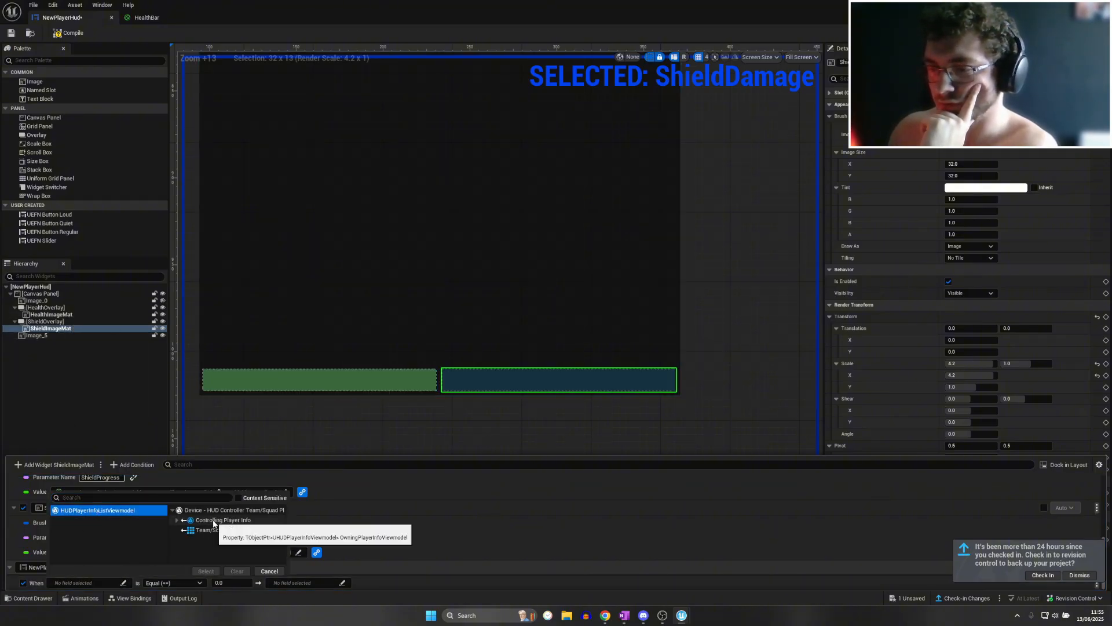
pyautogui.click(178, 520)
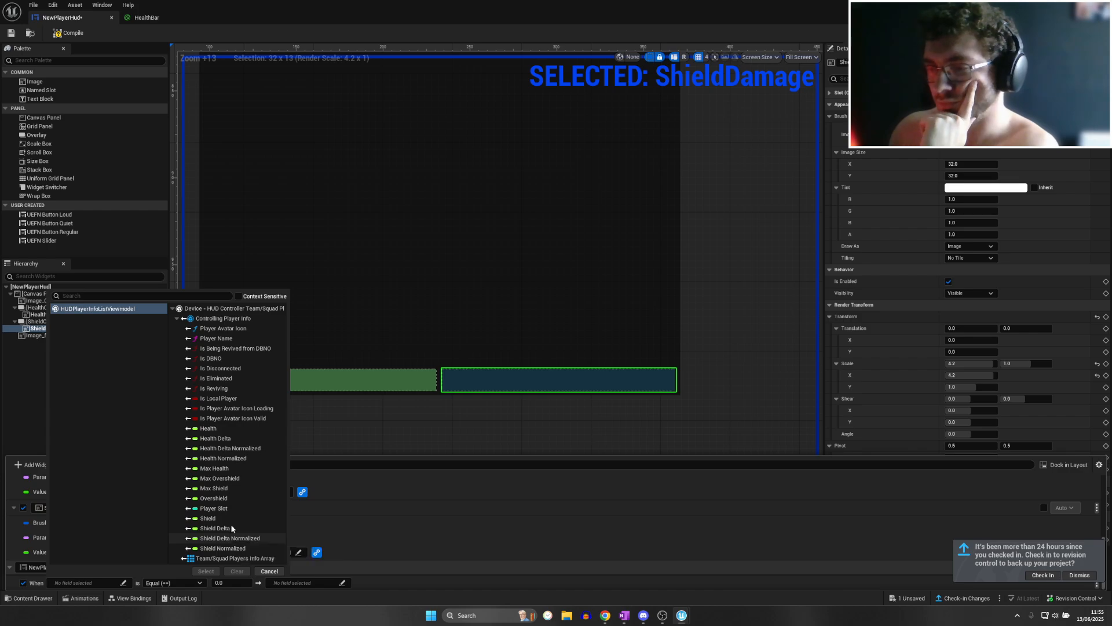
pyautogui.click(244, 449)
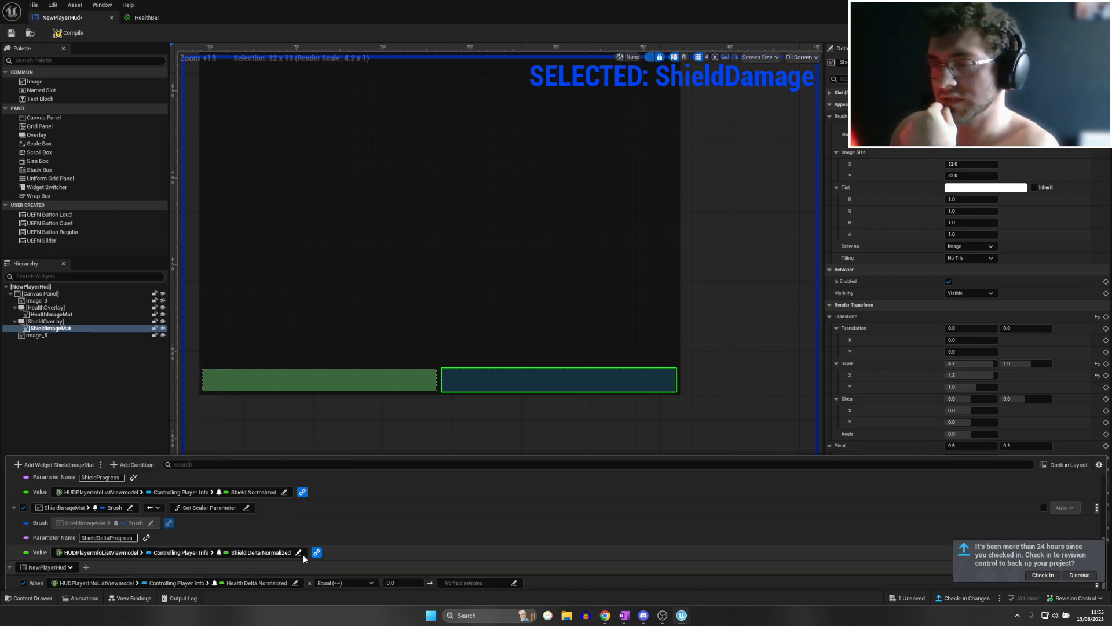
pyautogui.click(360, 582)
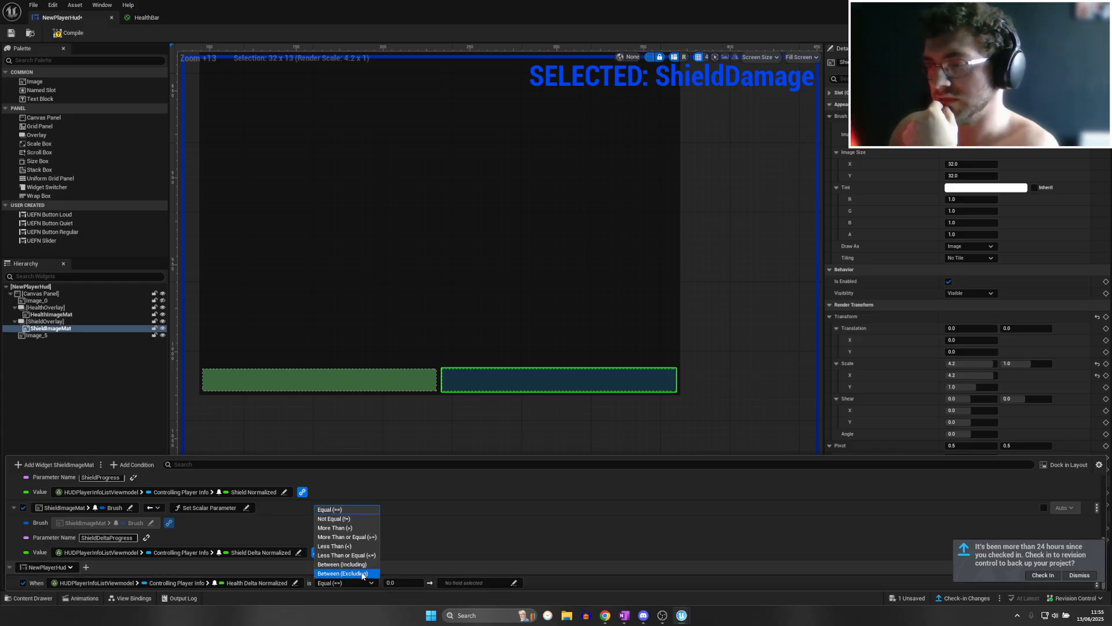
pyautogui.click(334, 546)
pyautogui.click(466, 583)
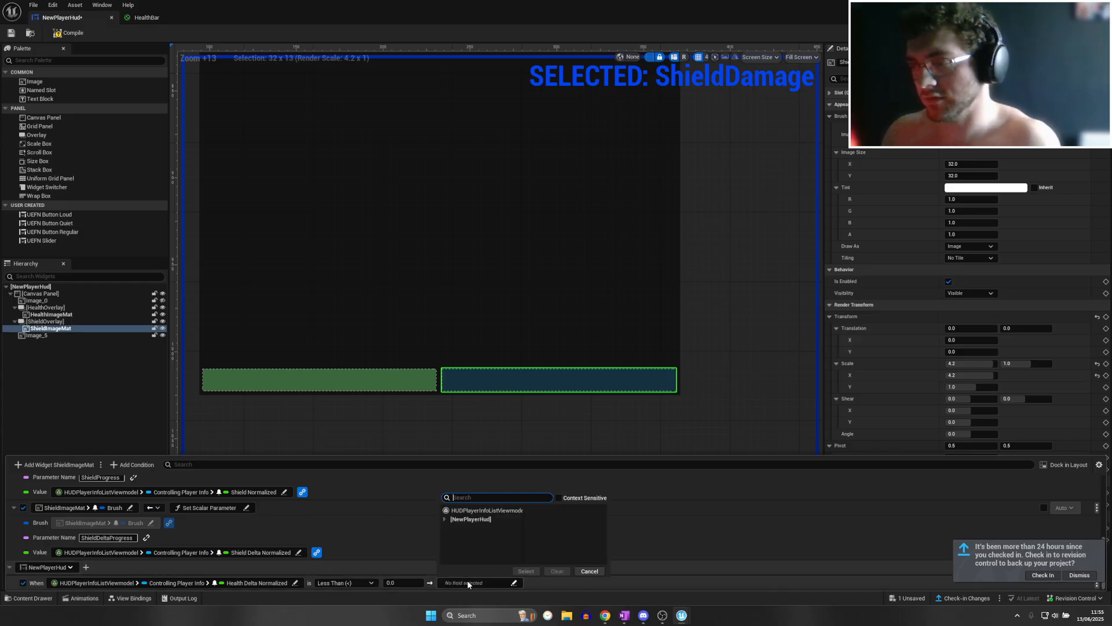
pyautogui.click(445, 519)
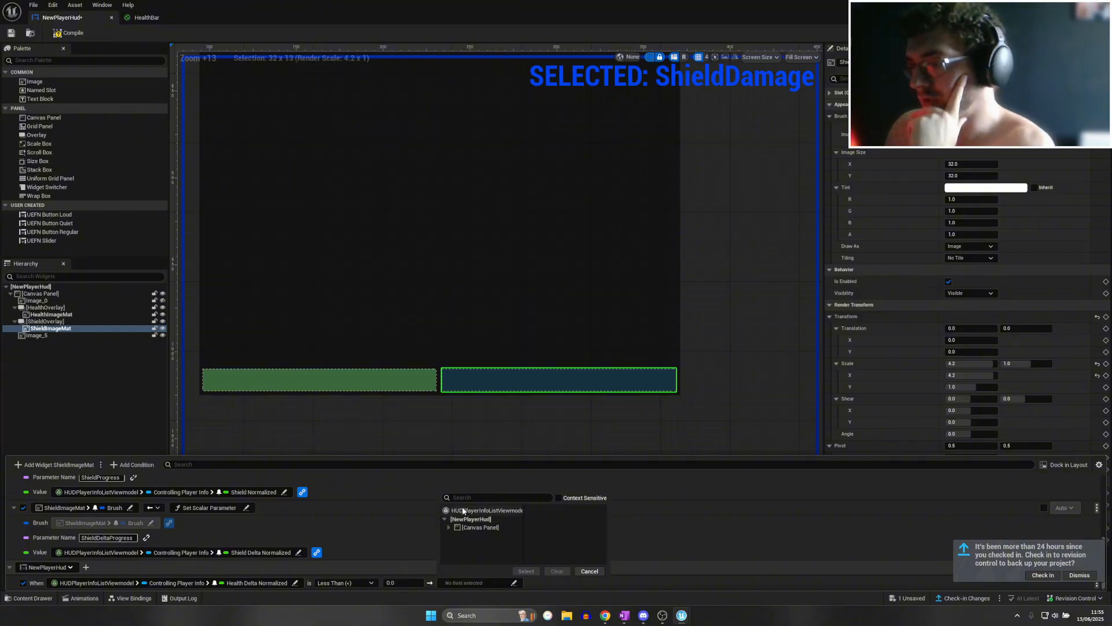
pyautogui.click(463, 510)
pyautogui.click(565, 520)
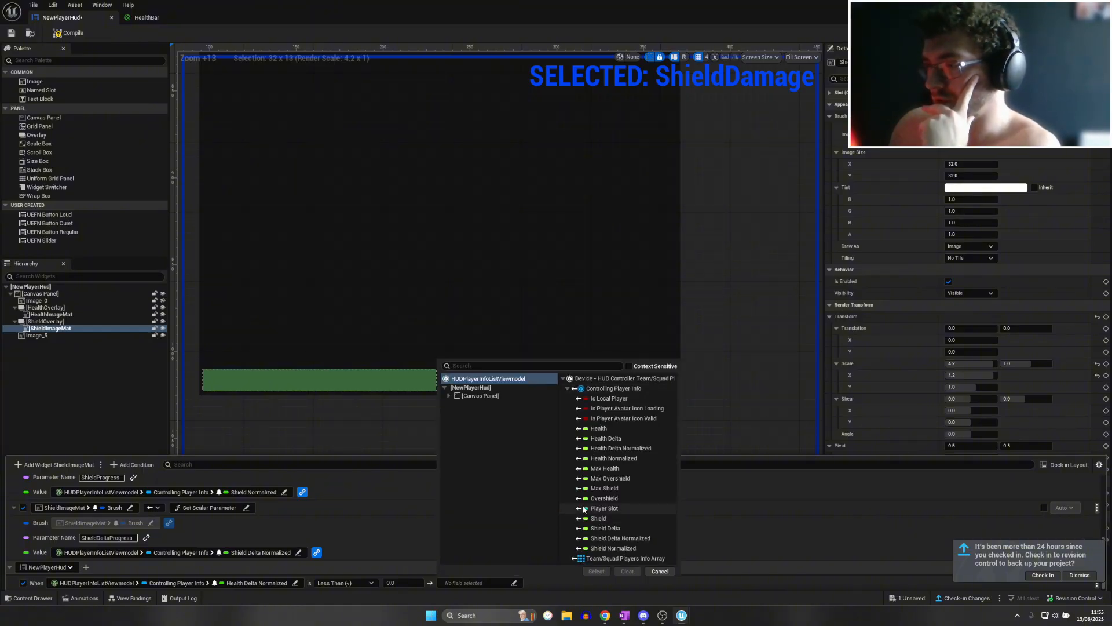
pyautogui.click(449, 395)
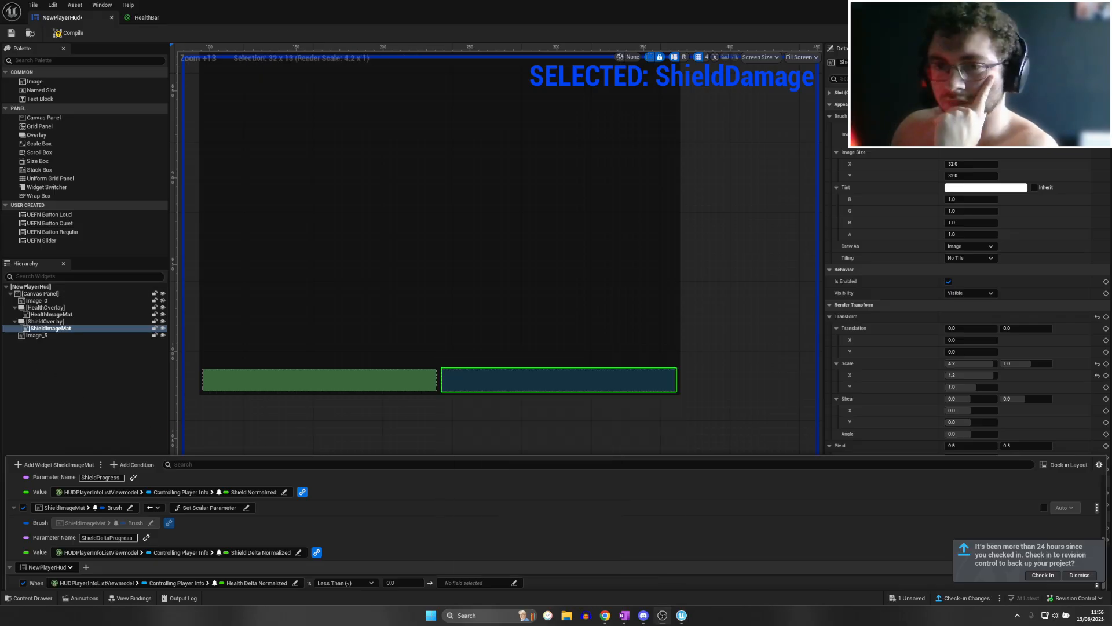
# Set the Health Delta Normalized condition to call NewPlayerHud's Queue Play Animation function
pyautogui.click(500, 583)
pyautogui.click(470, 519)
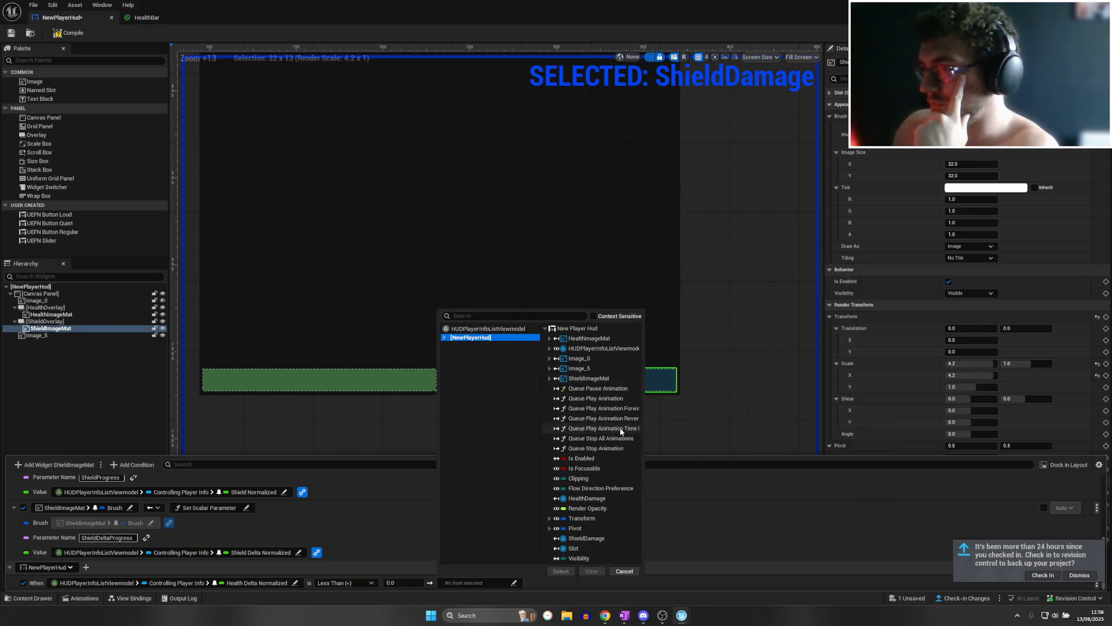
pyautogui.click(600, 398)
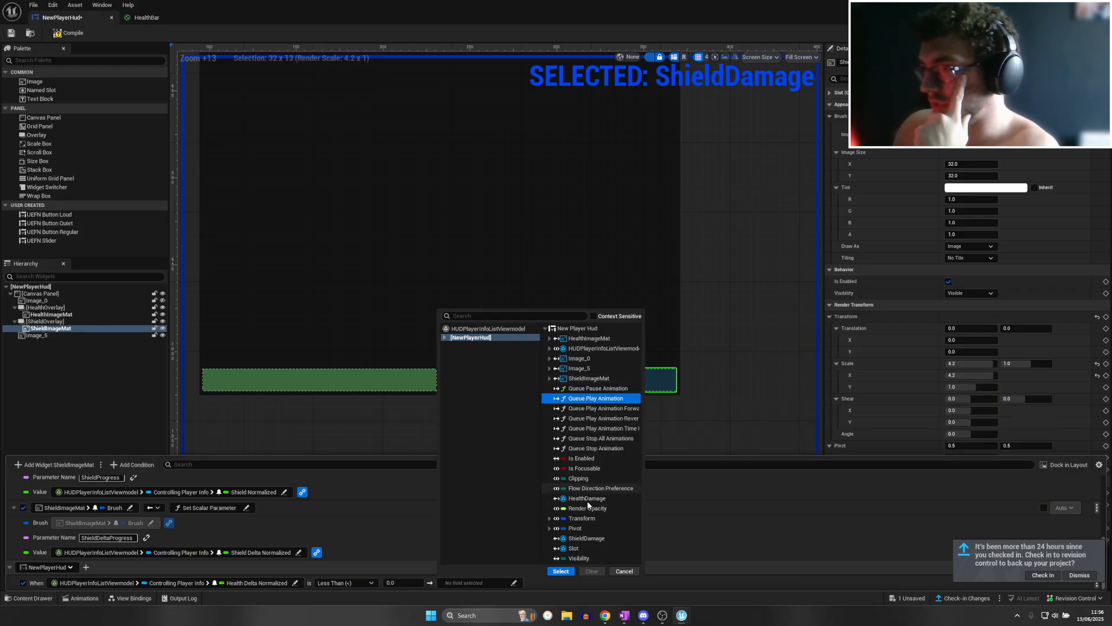
pyautogui.click(560, 571)
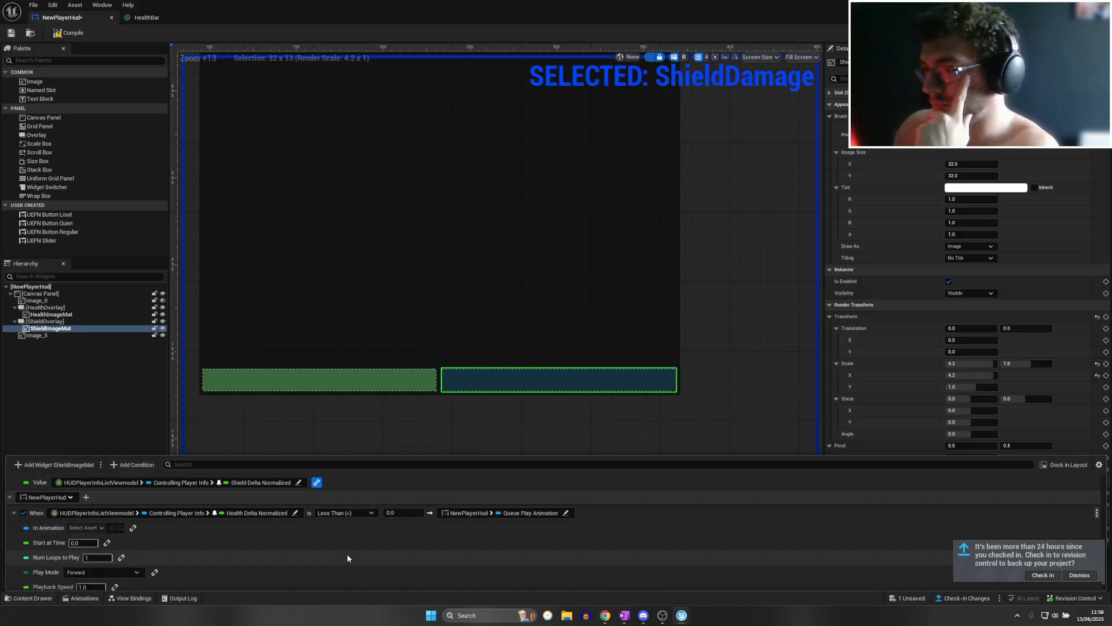
pyautogui.scroll(-3, 346, 554)
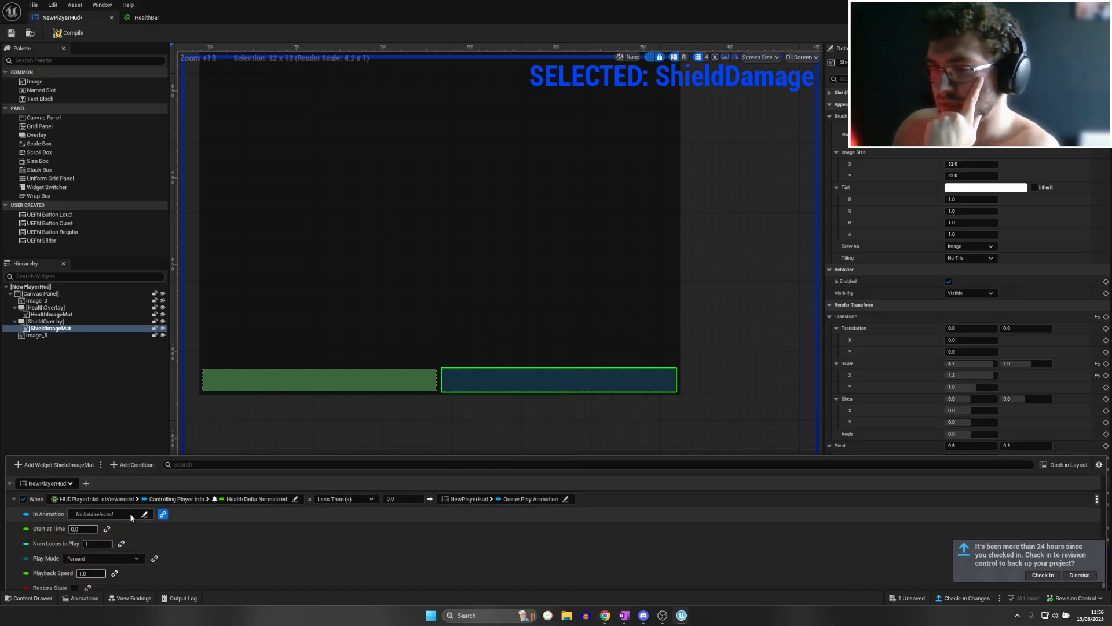
pyautogui.click(131, 514)
pyautogui.click(115, 451)
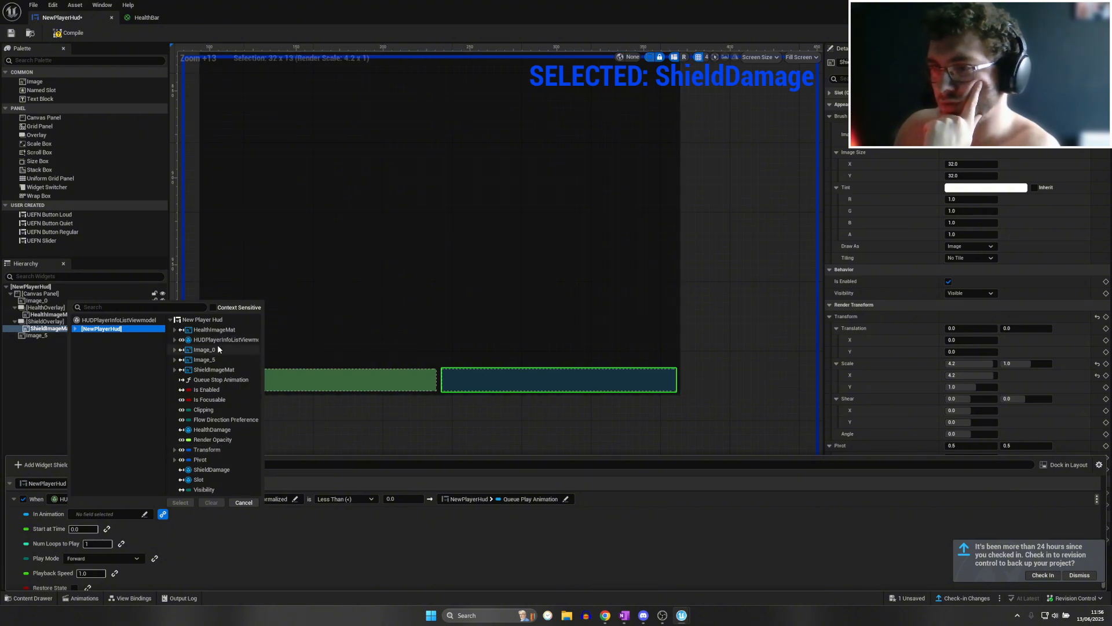
pyautogui.click(101, 321)
pyautogui.click(65, 336)
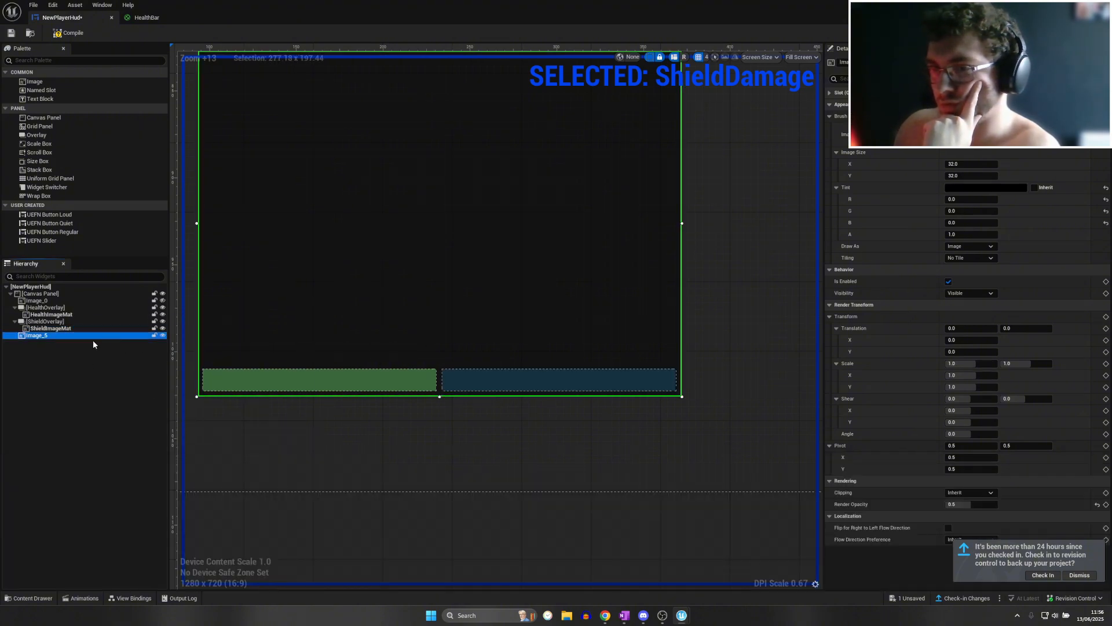
pyautogui.click(120, 598)
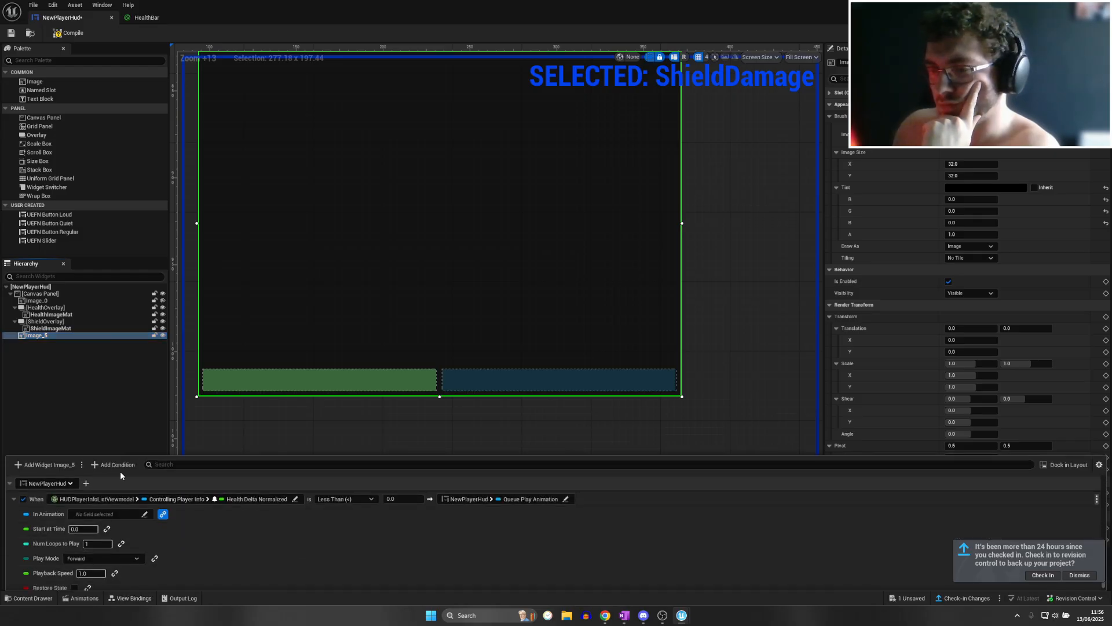
pyautogui.click(113, 515)
pyautogui.click(108, 451)
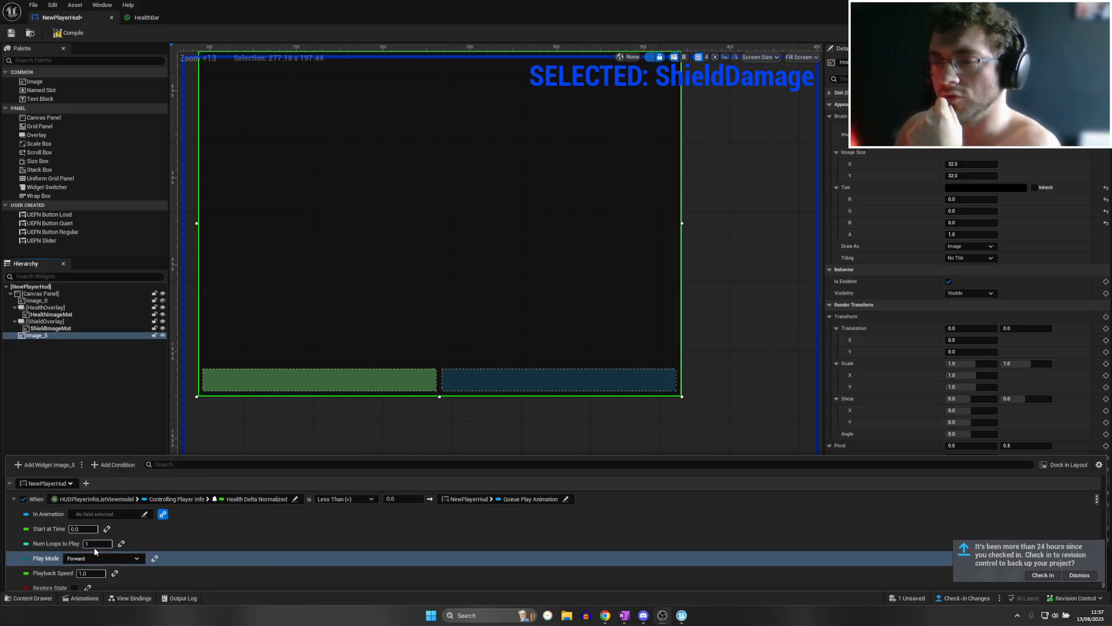
pyautogui.click(110, 513)
pyautogui.click(108, 451)
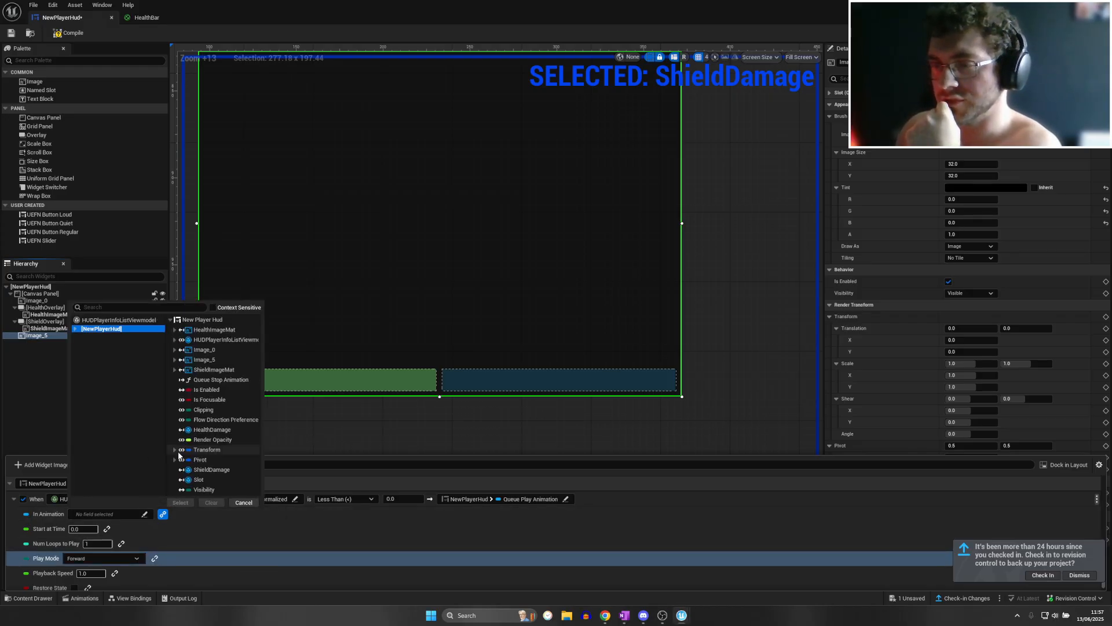
pyautogui.click(141, 527)
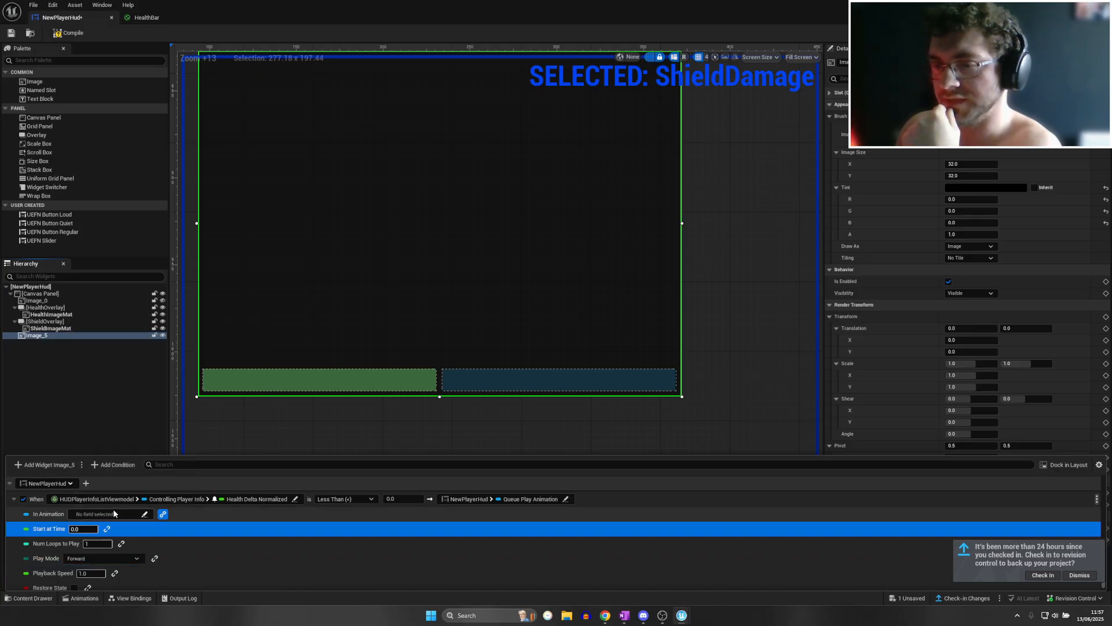
# Bind the Health Delta Normalized condition's In Animation parameter to NewPlayerHud's HealthDamage animation
pyautogui.click(113, 509)
pyautogui.click(109, 451)
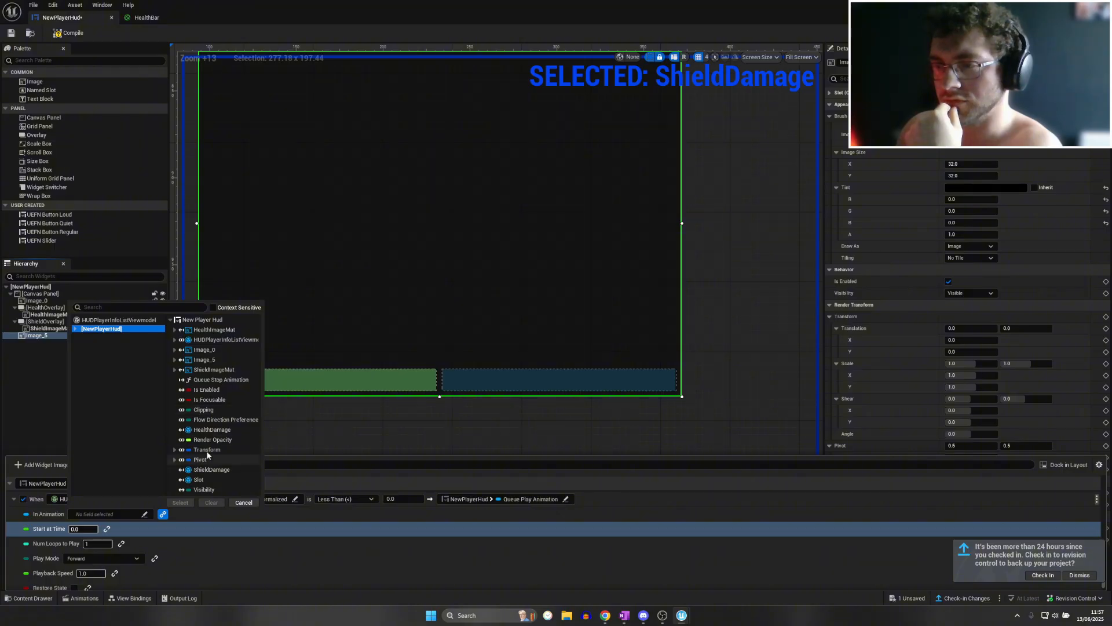
pyautogui.click(186, 429)
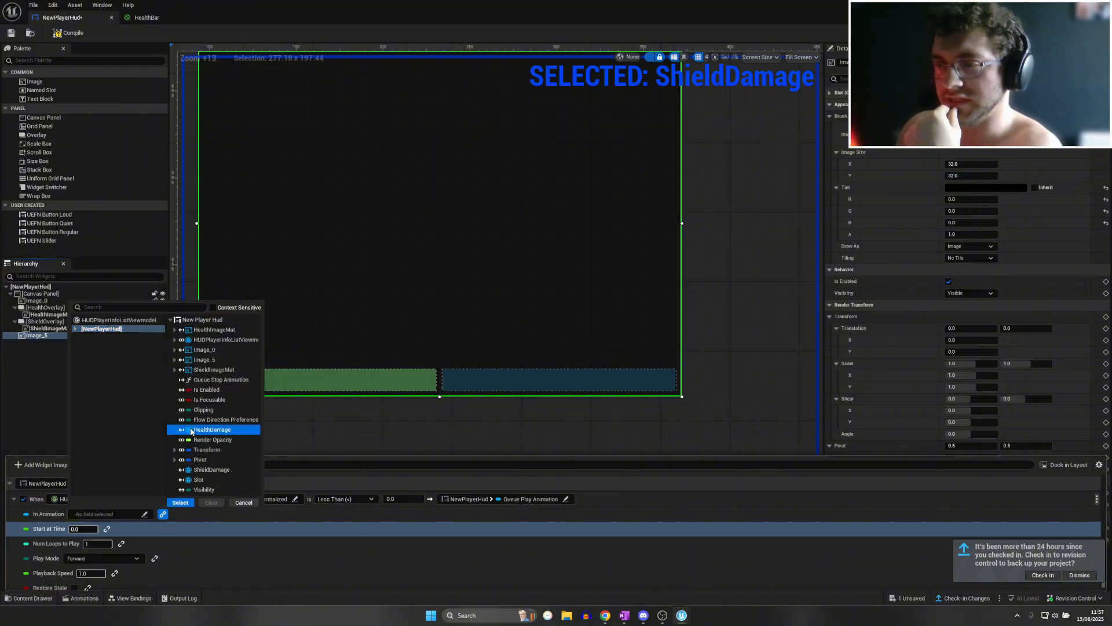
pyautogui.click(181, 503)
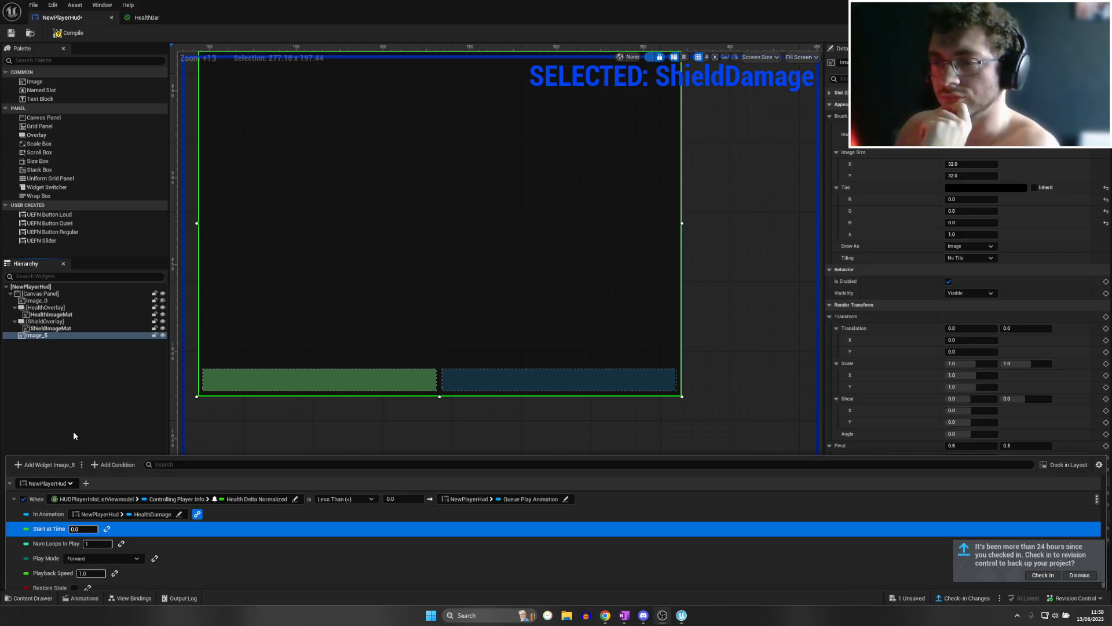
# Add a new empty binding row to the NewPlayerHud group, then select the shield bar and reopen the view bindings
pyautogui.scroll(2, 106, 512)
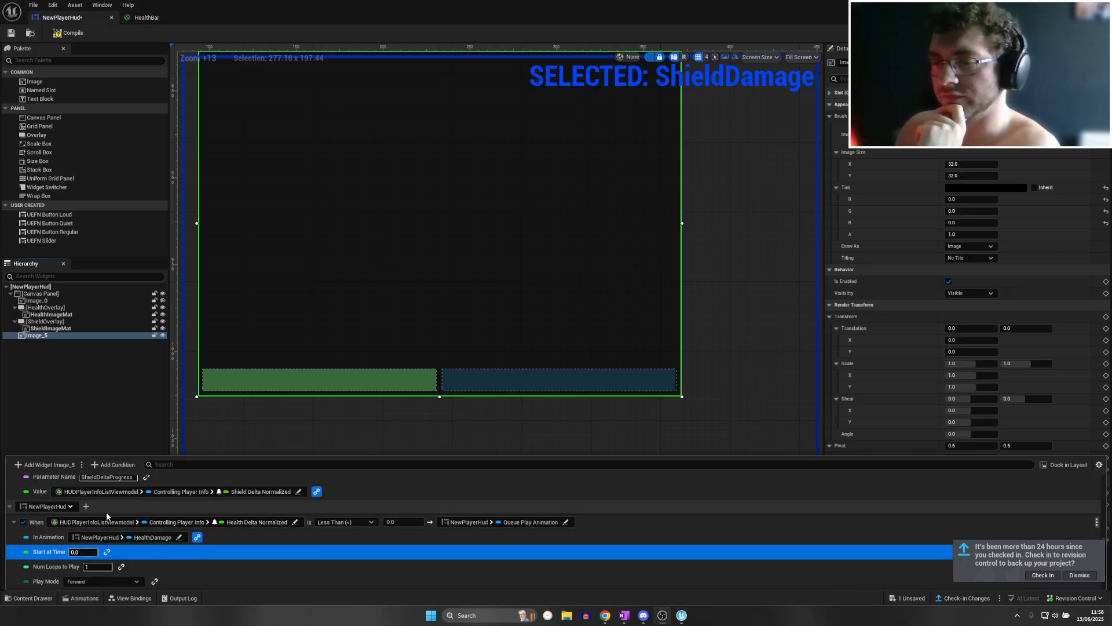
pyautogui.click(86, 506)
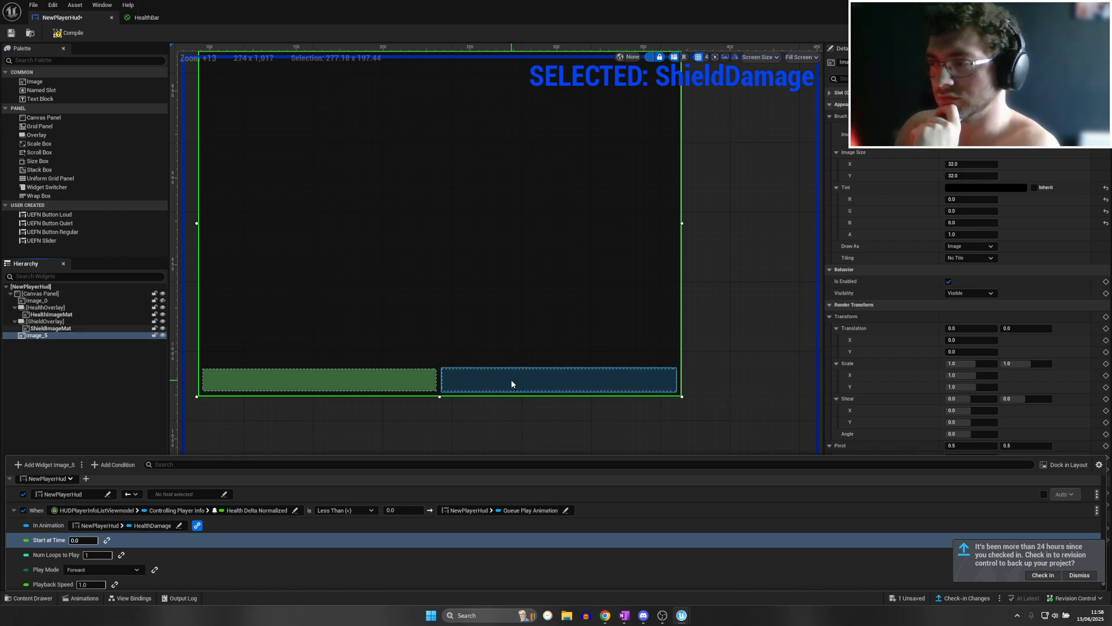
pyautogui.click(512, 381)
pyautogui.click(132, 599)
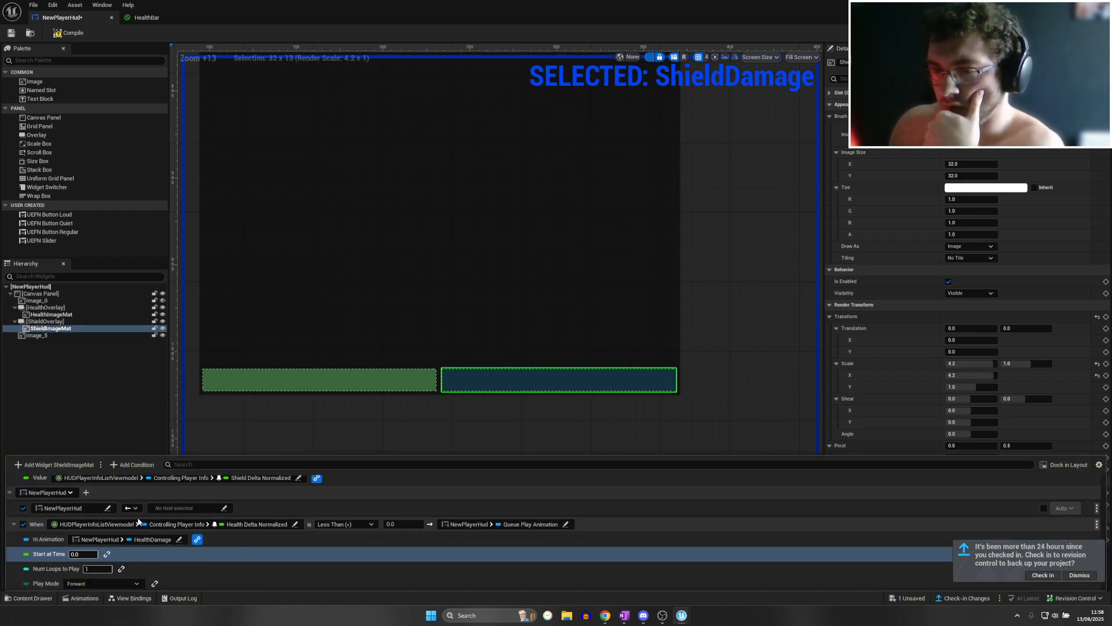
pyautogui.scroll(1, 185, 533)
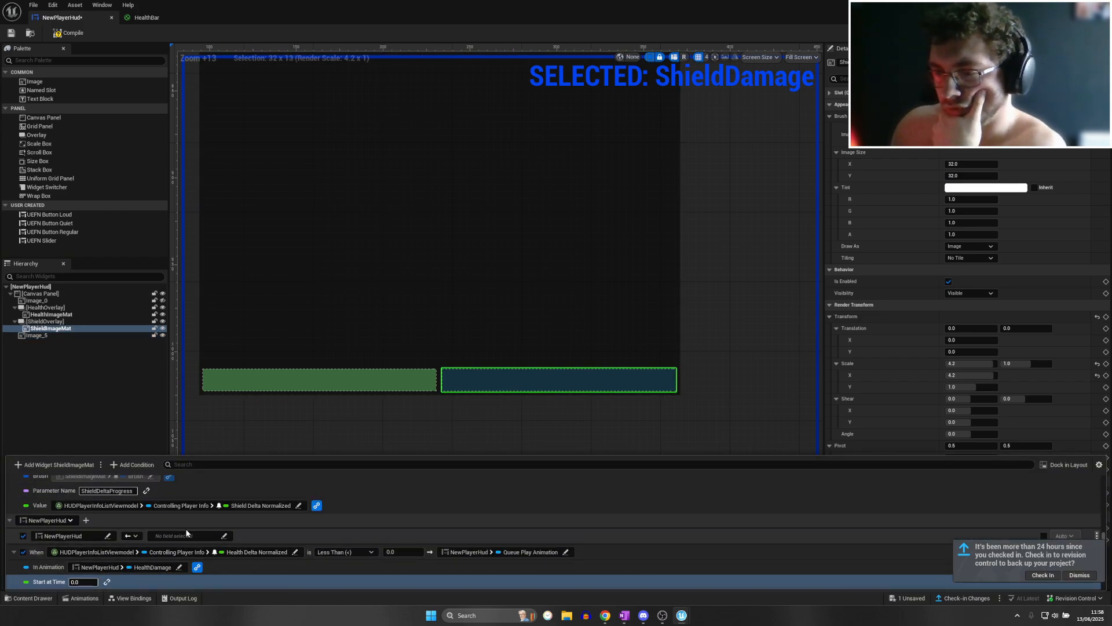
pyautogui.scroll(-1, 101, 530)
pyautogui.click(110, 522)
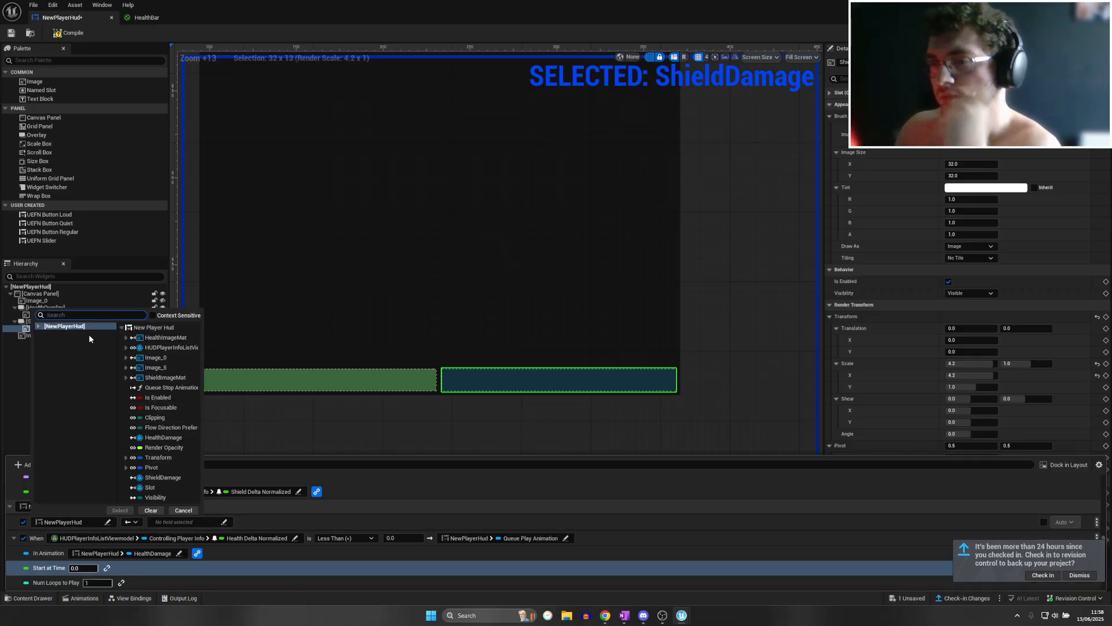
pyautogui.click(40, 328)
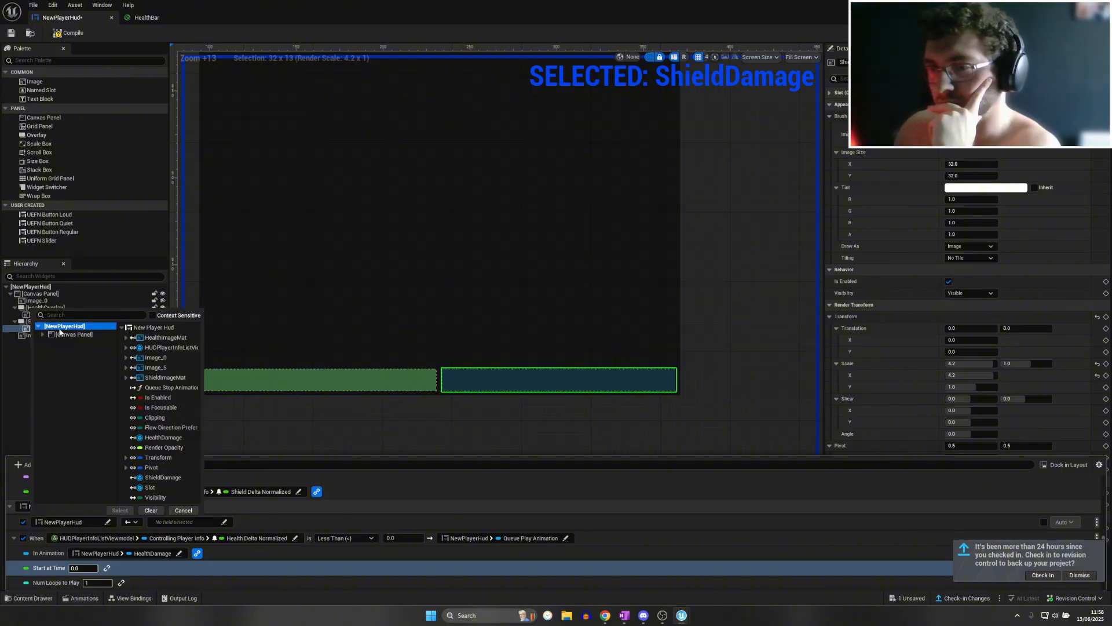
pyautogui.click(60, 334)
pyautogui.click(88, 417)
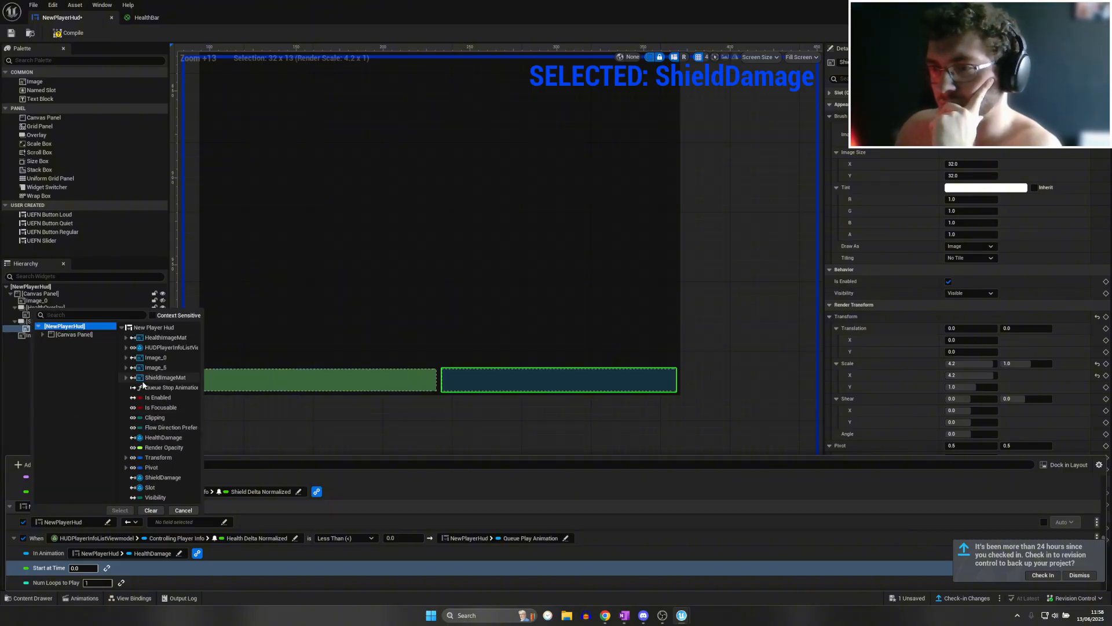
pyautogui.click(121, 328)
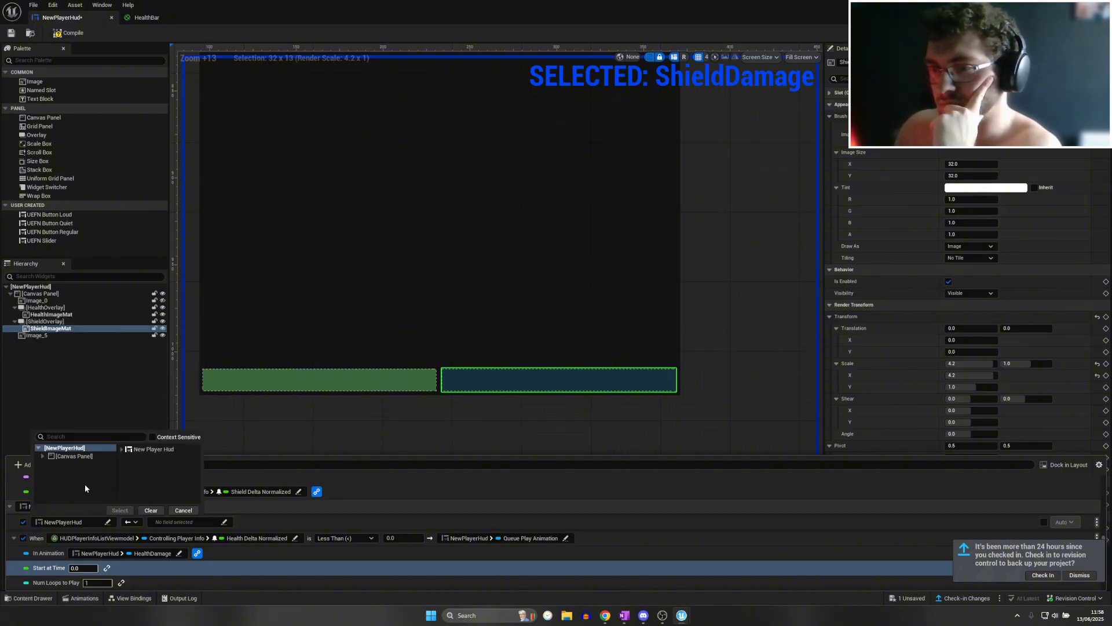
pyautogui.click(307, 557)
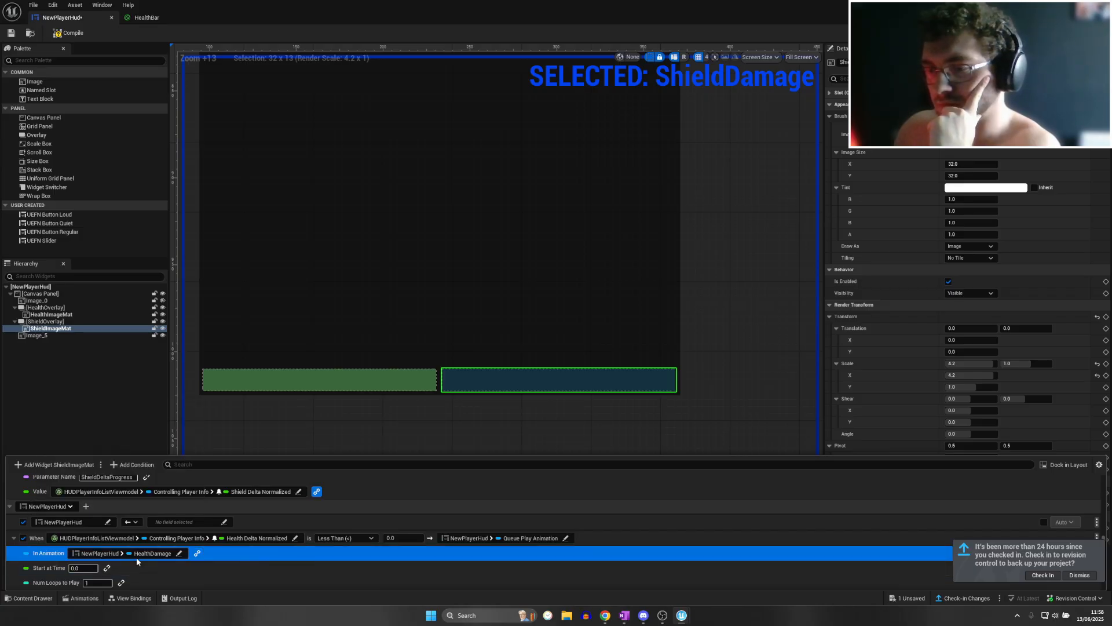
# Delete the whole NewPlayerHud group of bindings and undo the deletion
pyautogui.scroll(3, 174, 550)
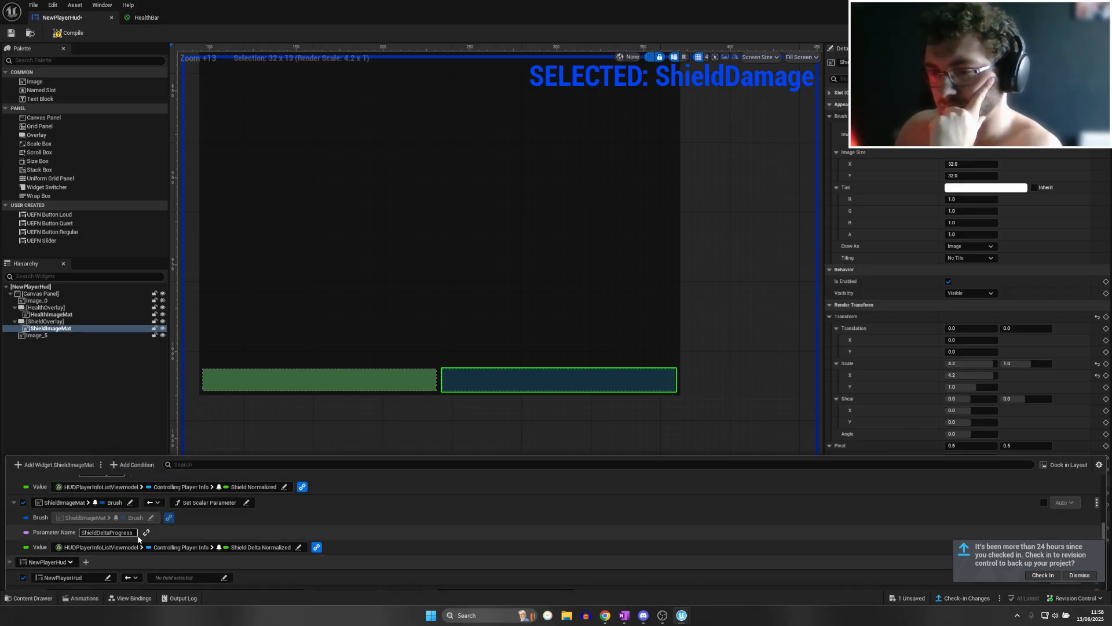
pyautogui.scroll(-4, 126, 537)
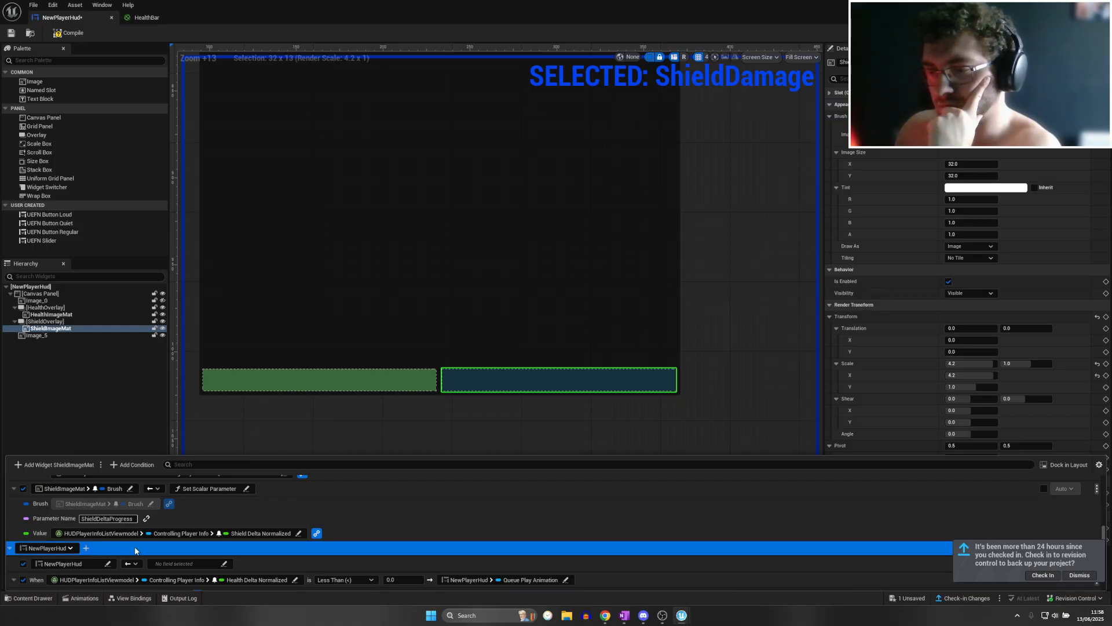
pyautogui.scroll(3, 172, 555)
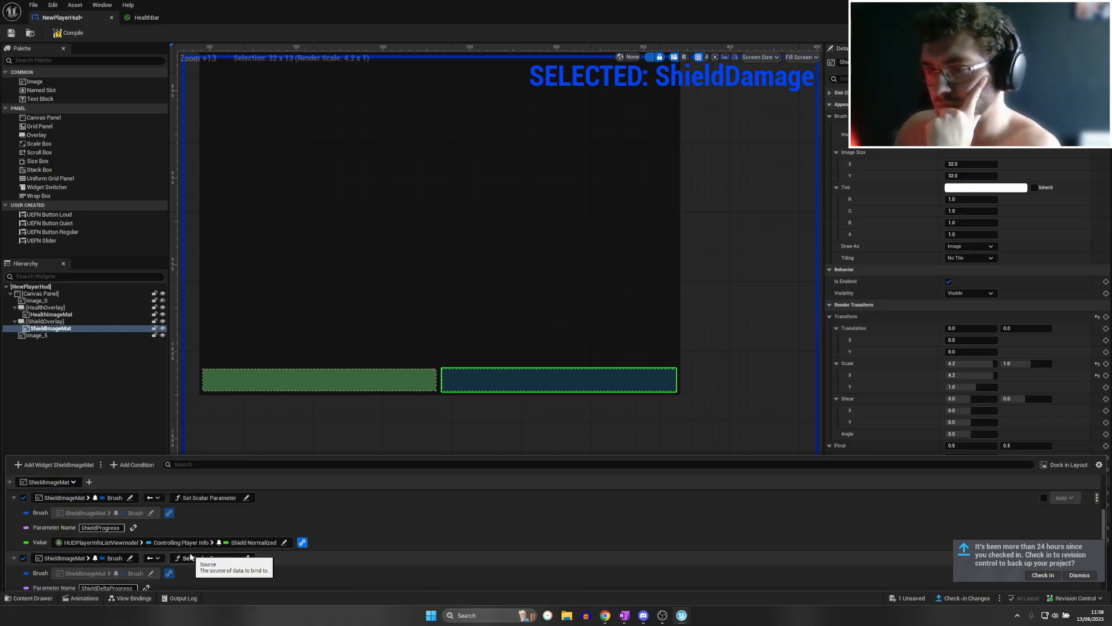
pyautogui.press('Delete')
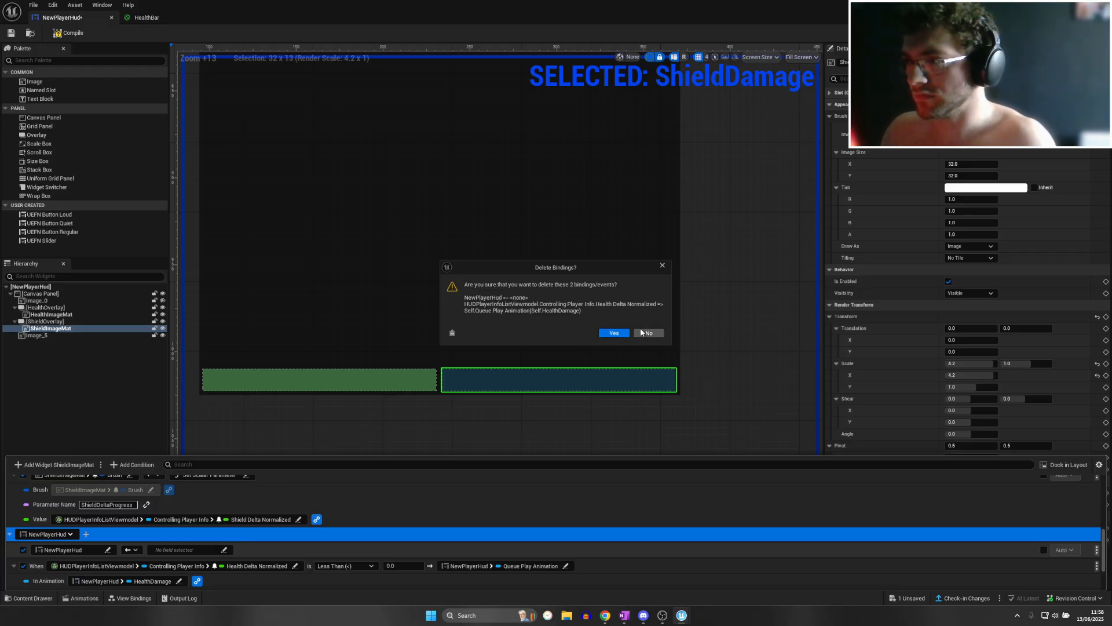
pyautogui.click(614, 332)
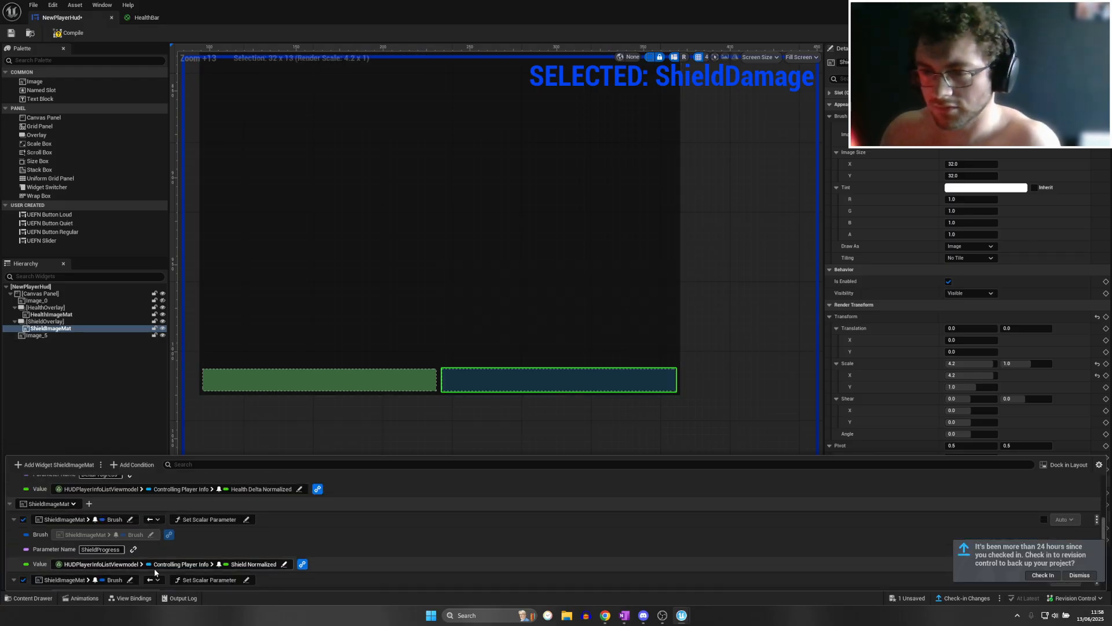
pyautogui.scroll(-2, 191, 521)
pyautogui.hotkey('ctrl', 'z')
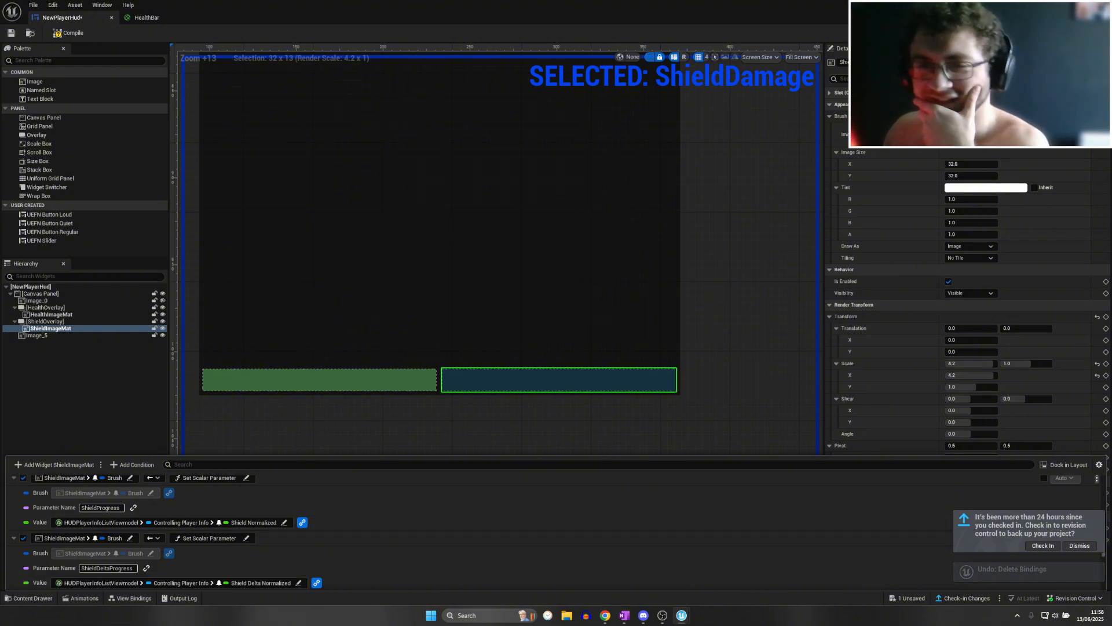
# Set the empty NewPlayerHud binding's destination to HUDPlayerInfoListViewmodel > Controlling Player Info
pyautogui.scroll(-2, 108, 530)
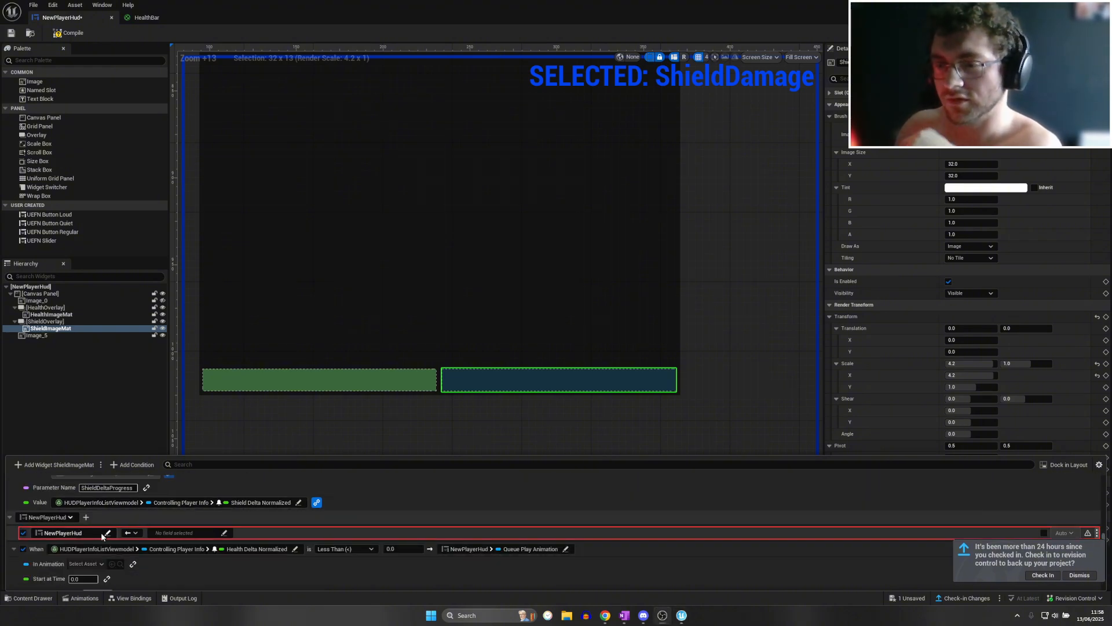
pyautogui.scroll(1, 116, 533)
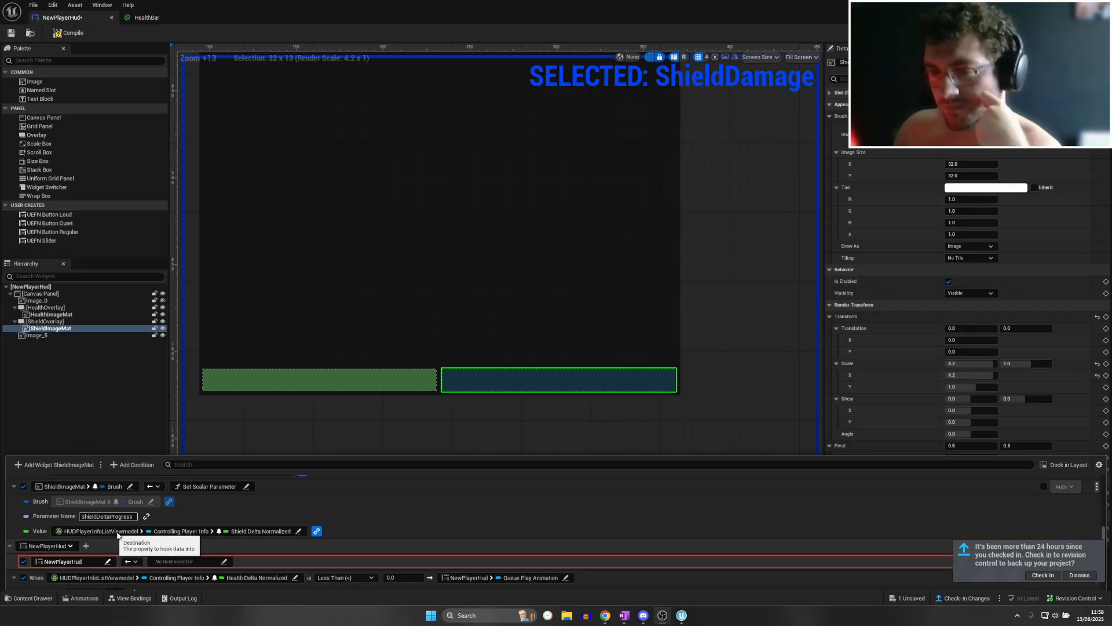
pyautogui.scroll(-1, 118, 534)
pyautogui.click(107, 533)
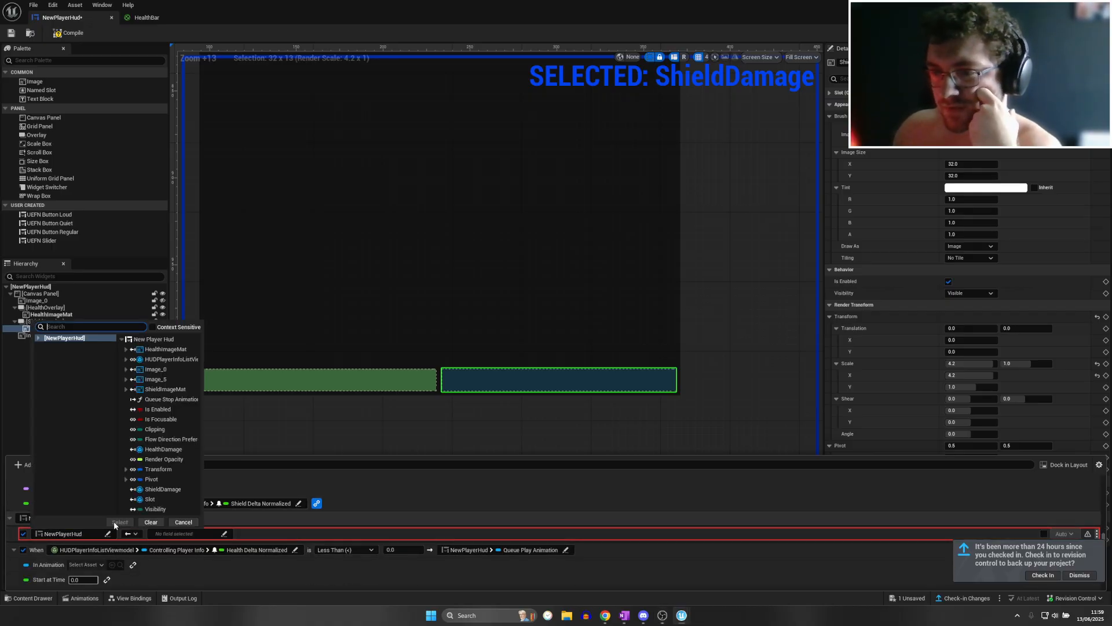
pyautogui.click(171, 361)
pyautogui.click(126, 359)
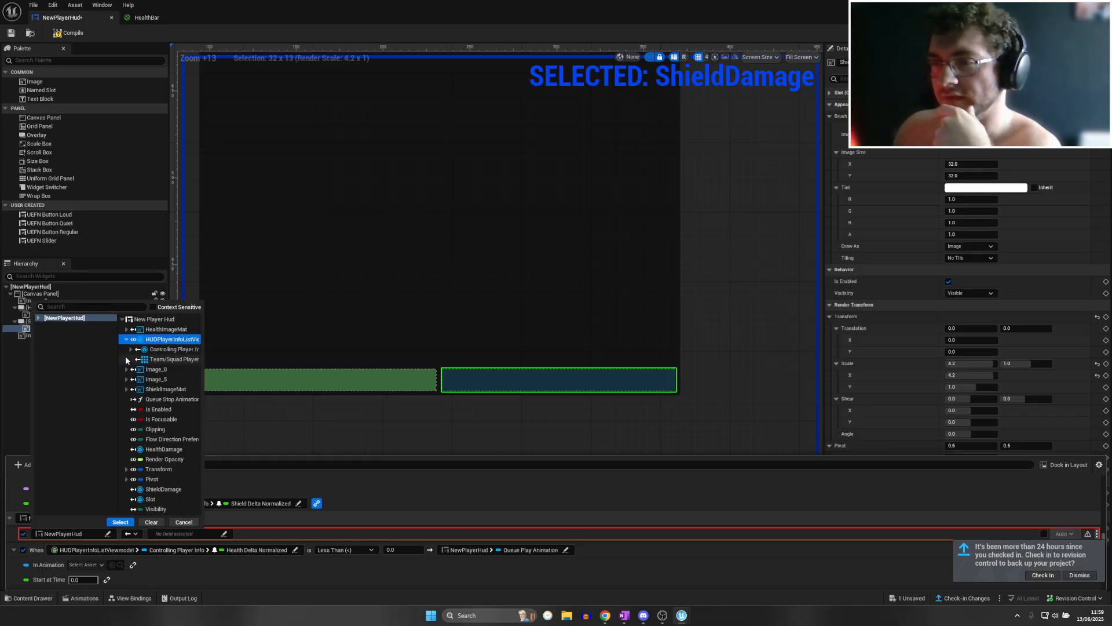
pyautogui.click(171, 349)
pyautogui.click(120, 522)
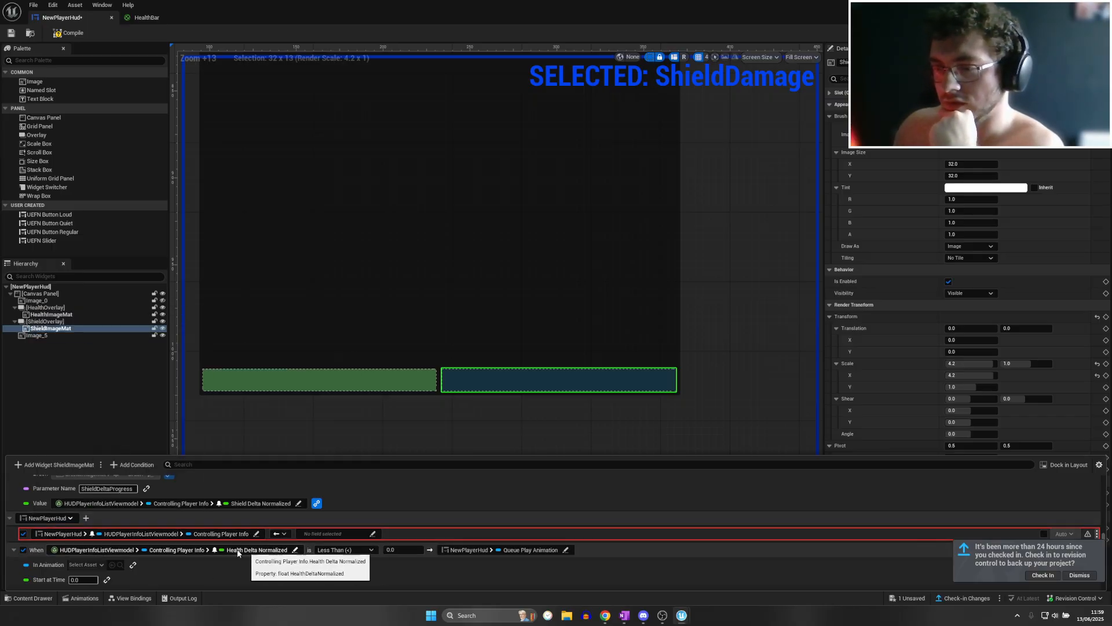
# Set the NewPlayerHud binding's destination to HUDPlayerInfoListViewmodel > Controlling Player Info > Shield Delta Normalized
pyautogui.click(259, 533)
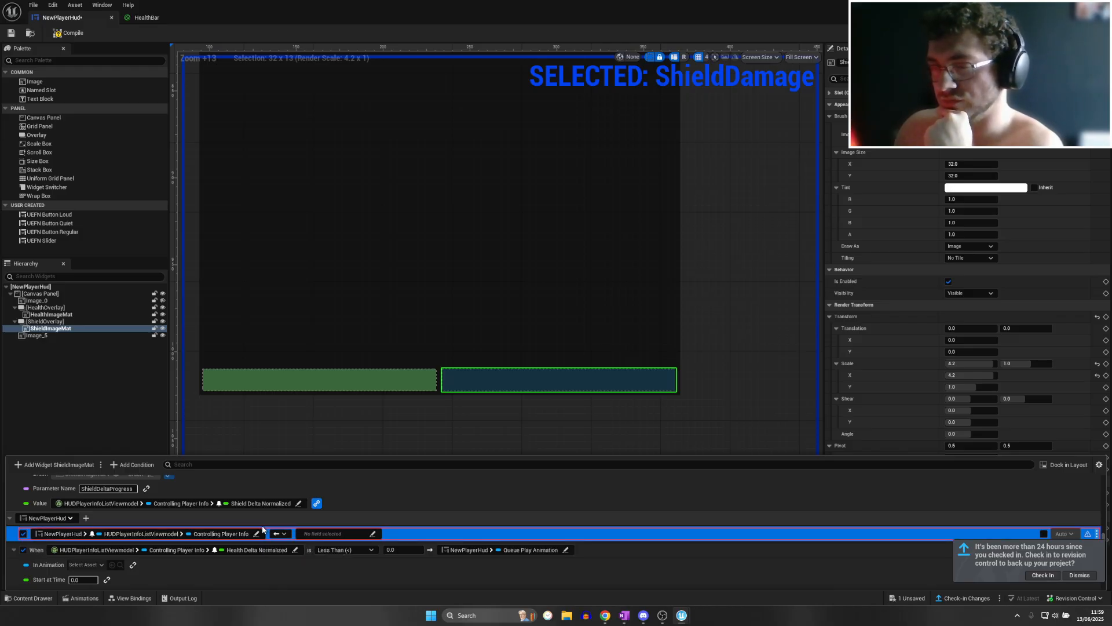
pyautogui.click(256, 533)
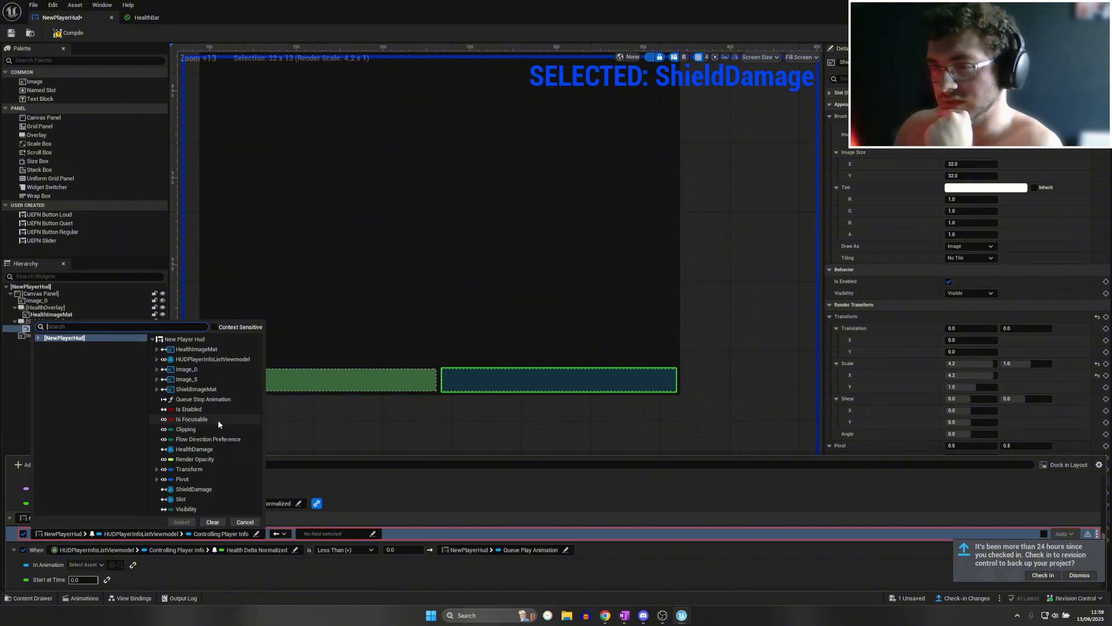
pyautogui.click(157, 359)
pyautogui.click(161, 348)
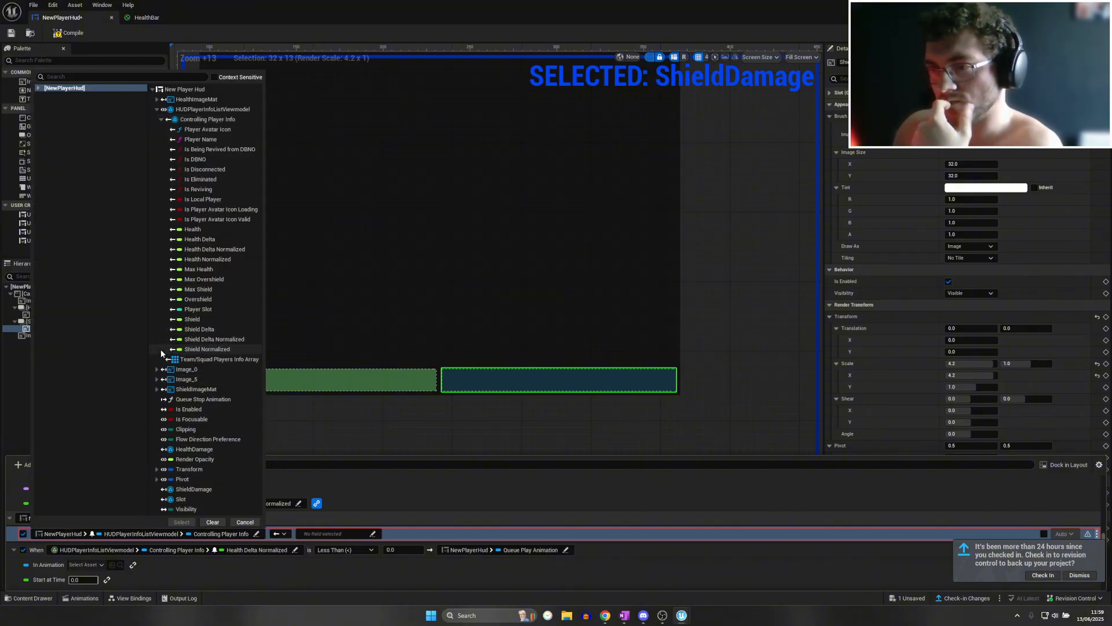
pyautogui.click(215, 339)
pyautogui.click(181, 522)
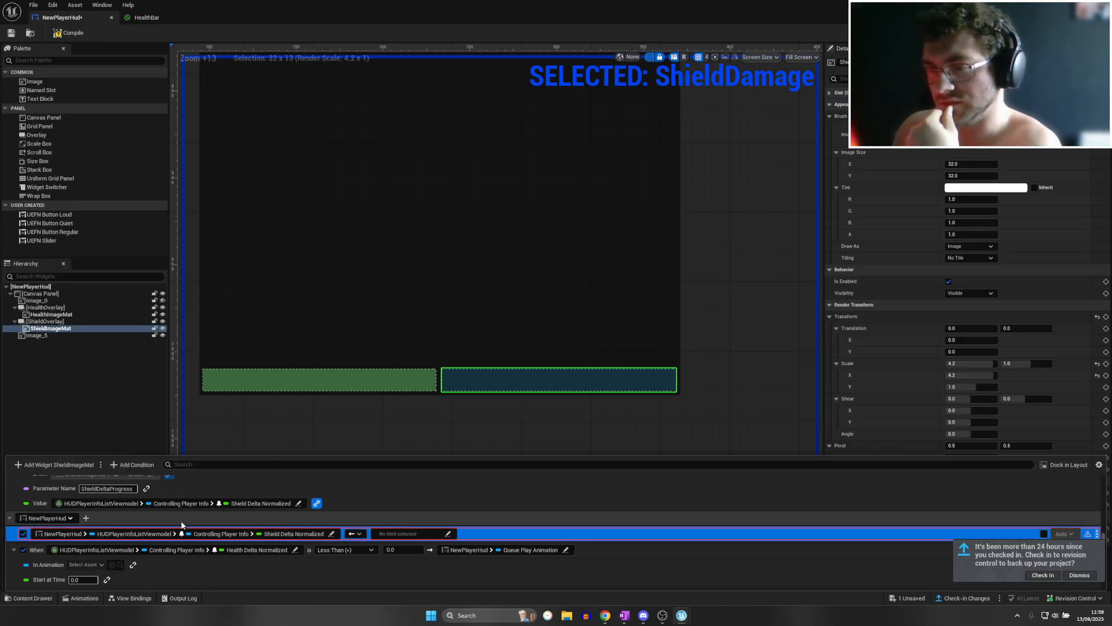
pyautogui.scroll(-2, 232, 516)
pyautogui.scroll(1, 139, 506)
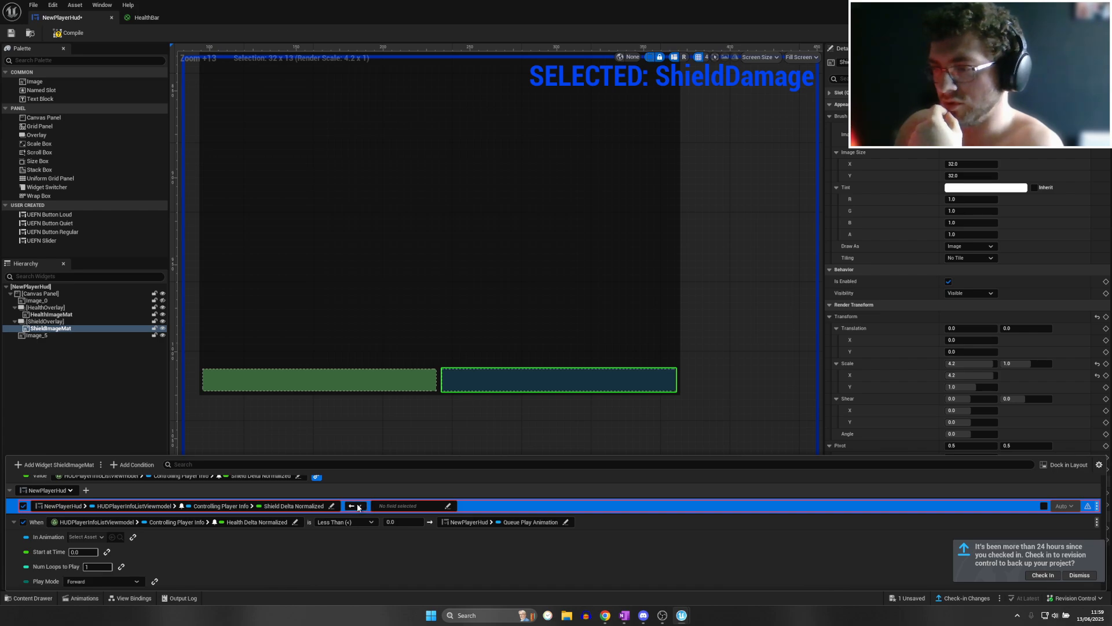
pyautogui.click(407, 505)
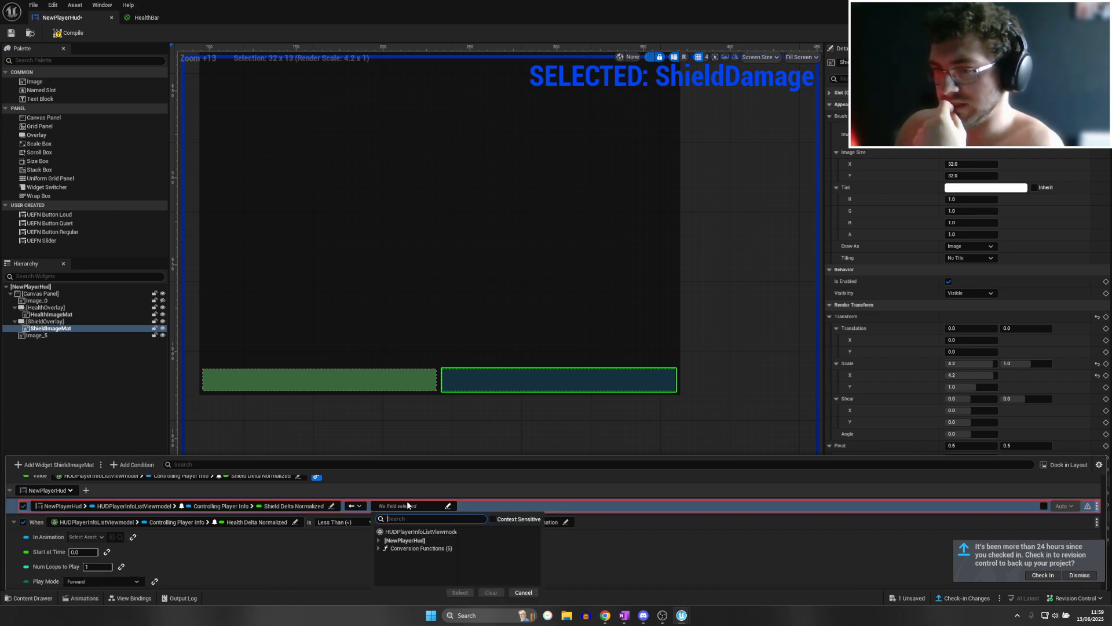
pyautogui.click(410, 531)
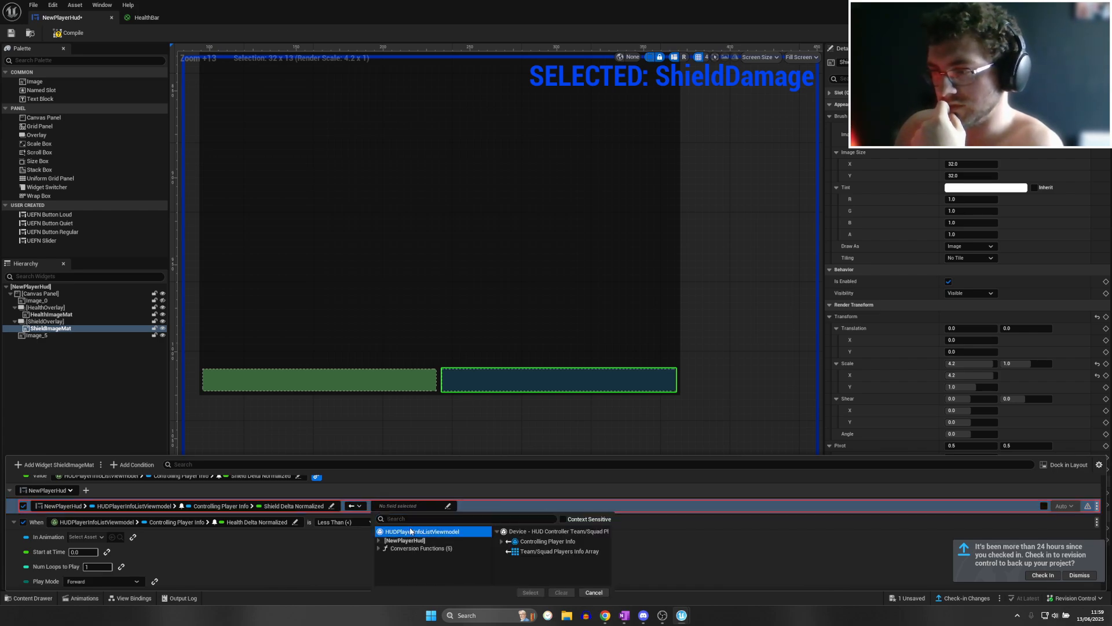
pyautogui.click(357, 513)
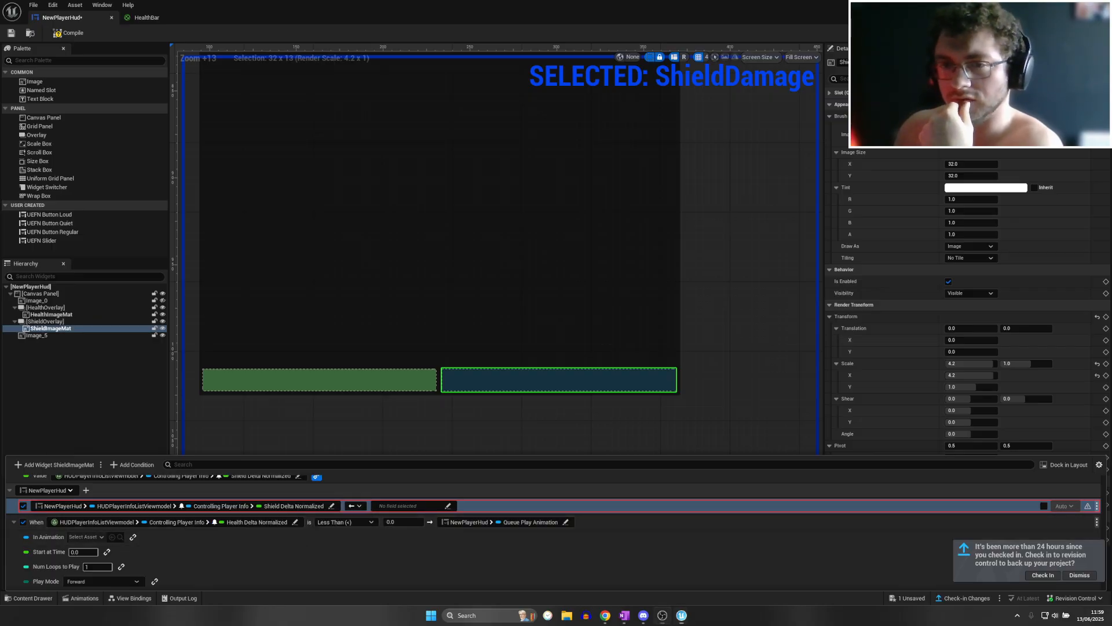
# Set the empty NewPlayerHud condition's source field to HUDPlayerInfoListViewmodel > Controlling Player Info > Health Delta Normalized
pyautogui.scroll(5, 556, 533)
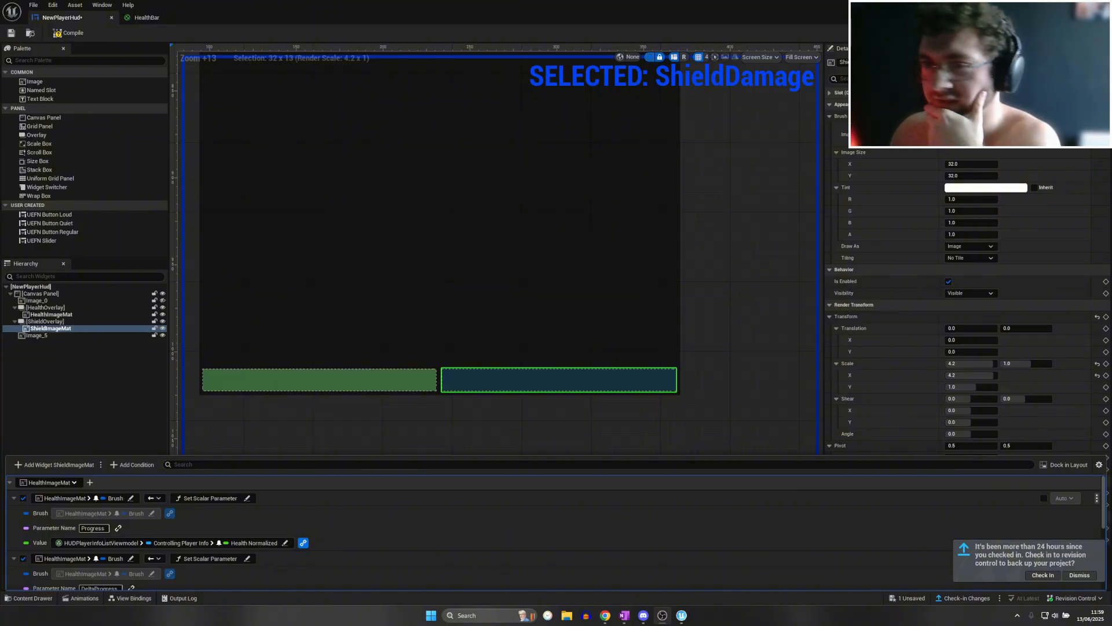
pyautogui.scroll(-5, 26, 481)
pyautogui.click(122, 583)
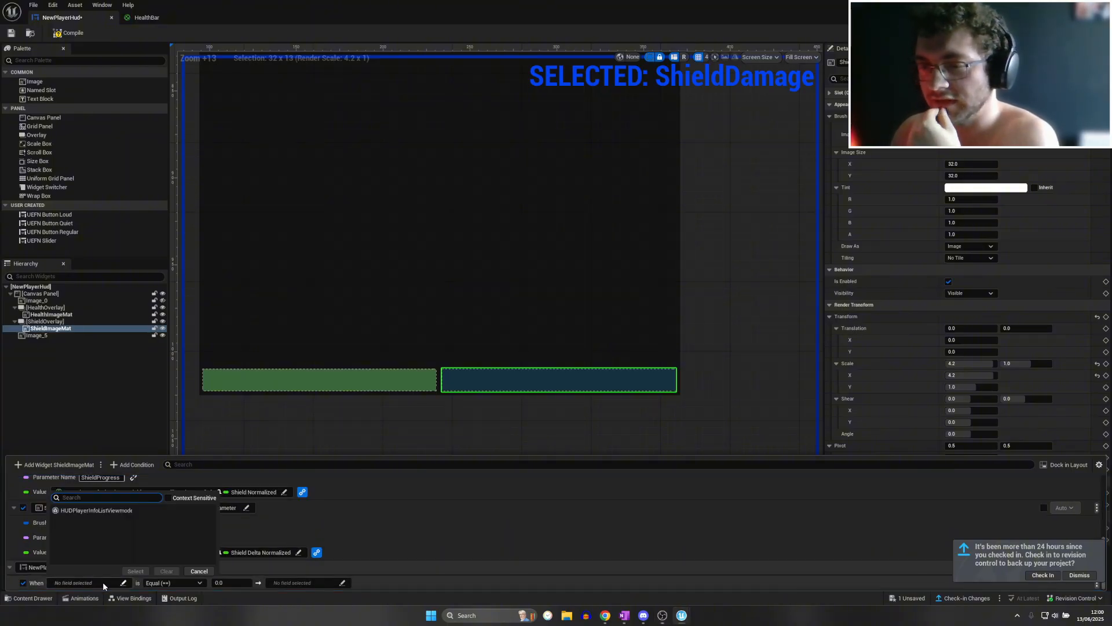
pyautogui.click(85, 509)
pyautogui.click(220, 520)
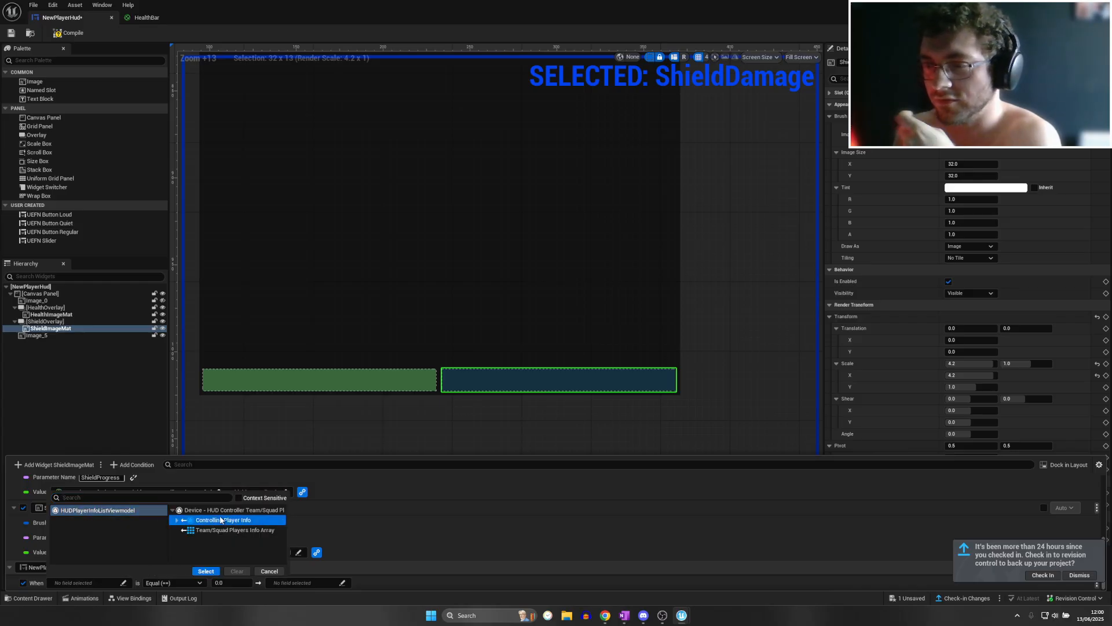
pyautogui.click(206, 571)
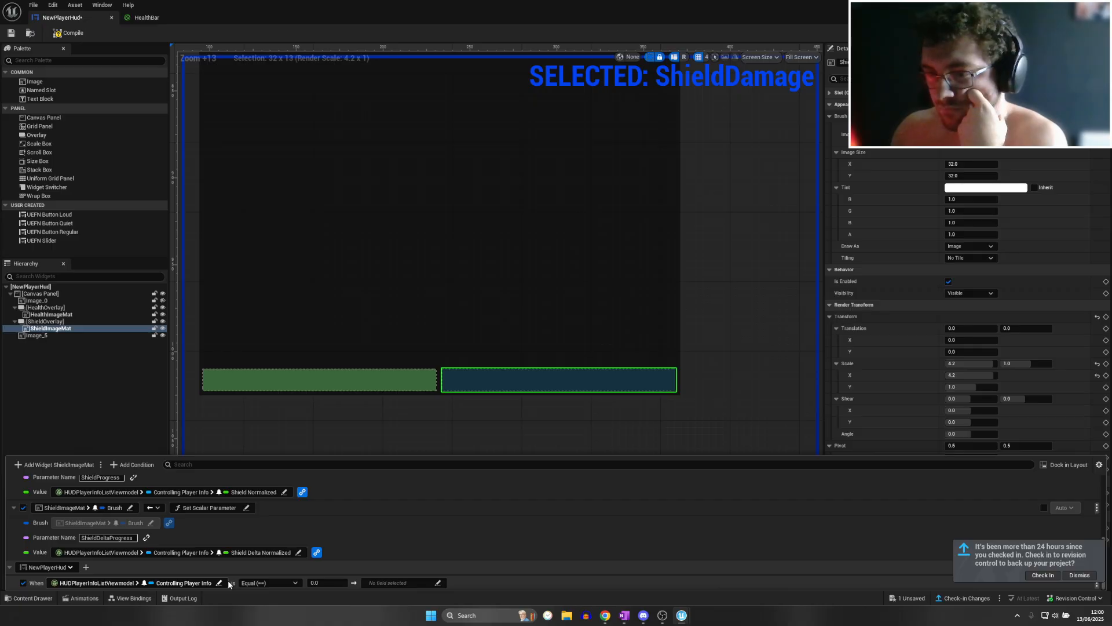
pyautogui.click(219, 582)
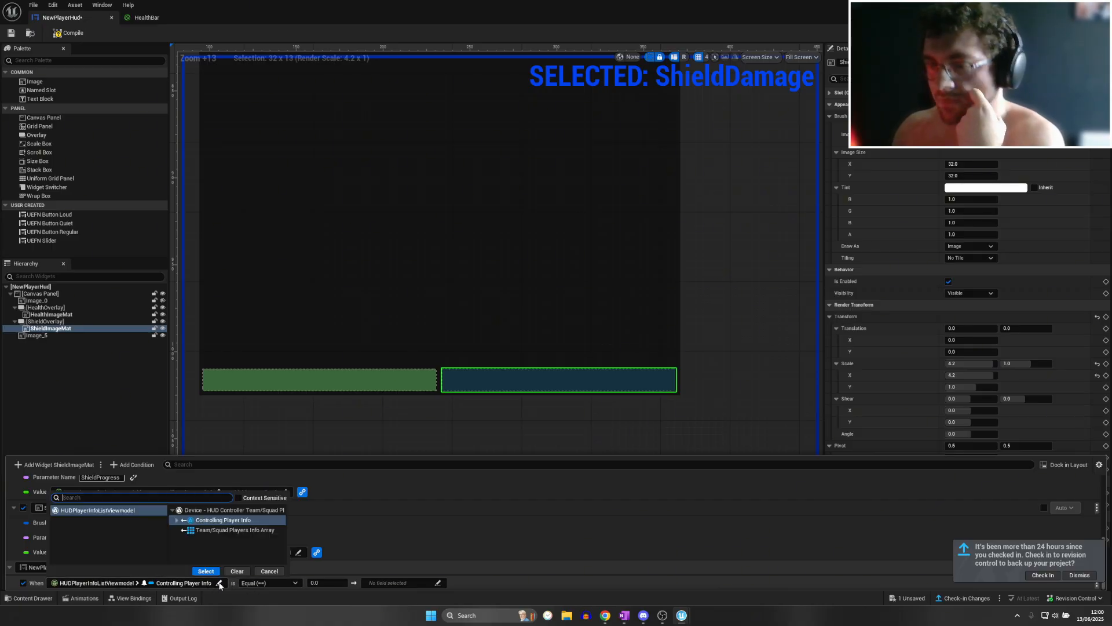
pyautogui.click(177, 521)
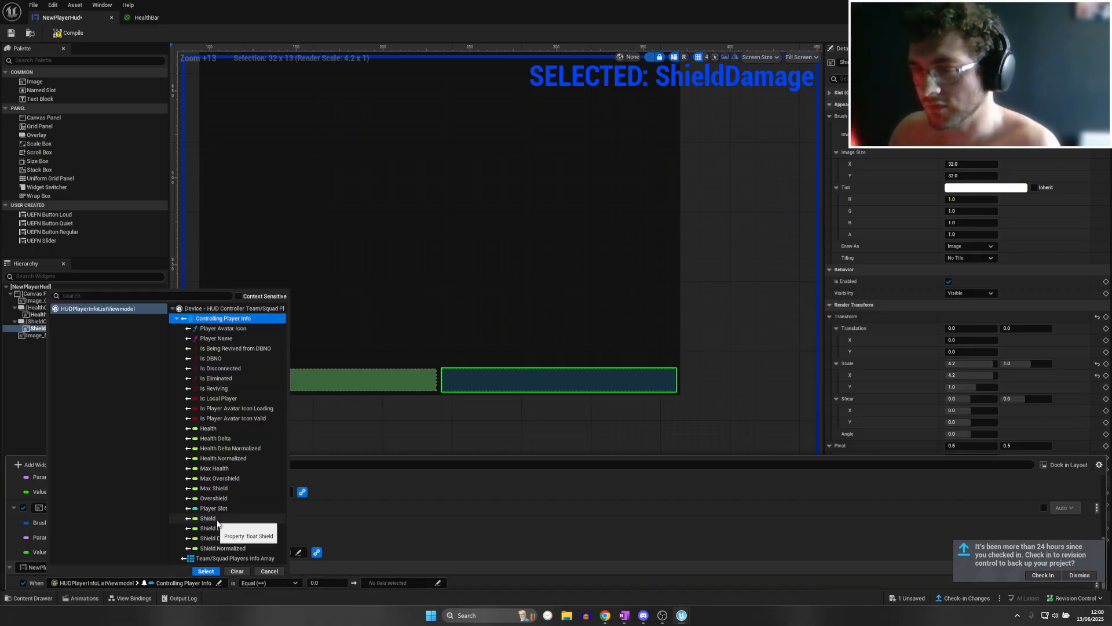
pyautogui.click(236, 448)
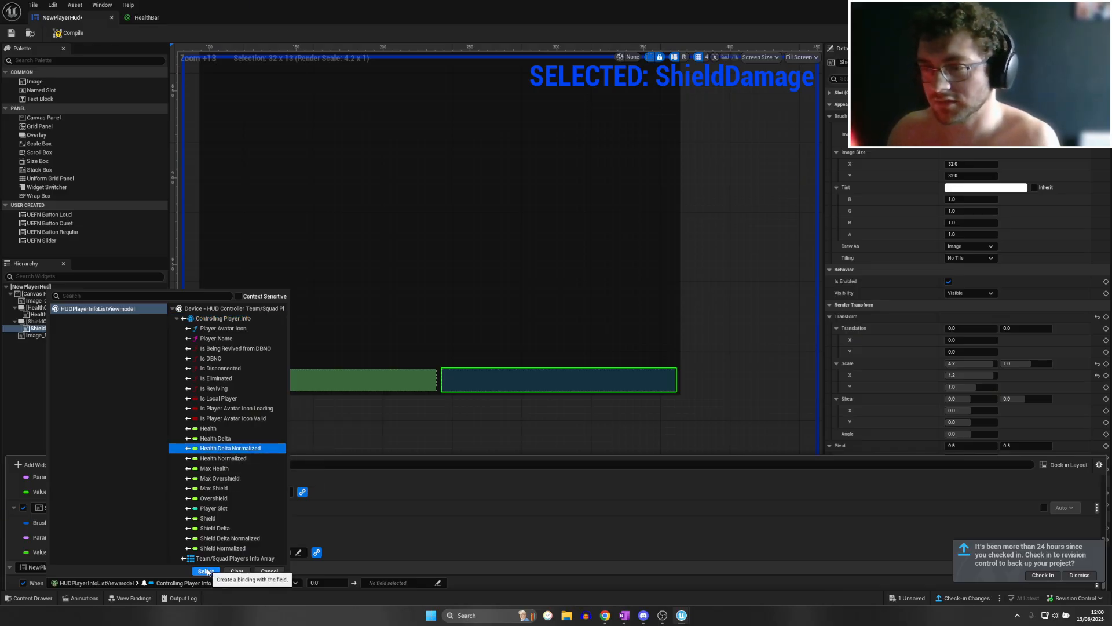
pyautogui.click(206, 570)
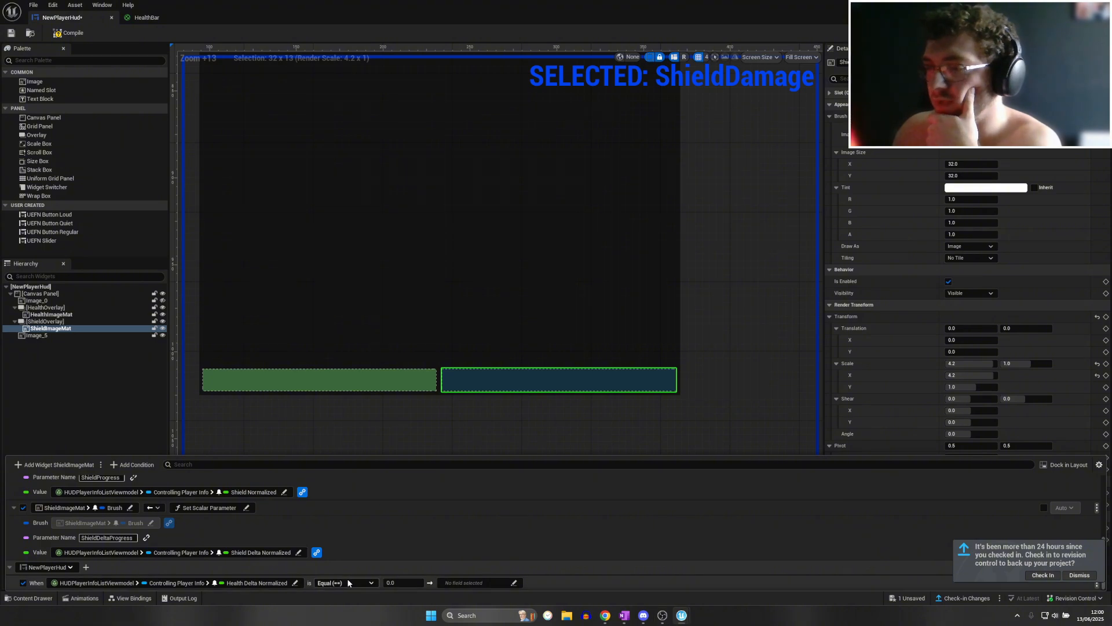
# Set the health condition's comparison to Less Than (<) and its destination to NewPlayerHud > Queue Play Animation
pyautogui.click(369, 582)
pyautogui.click(334, 545)
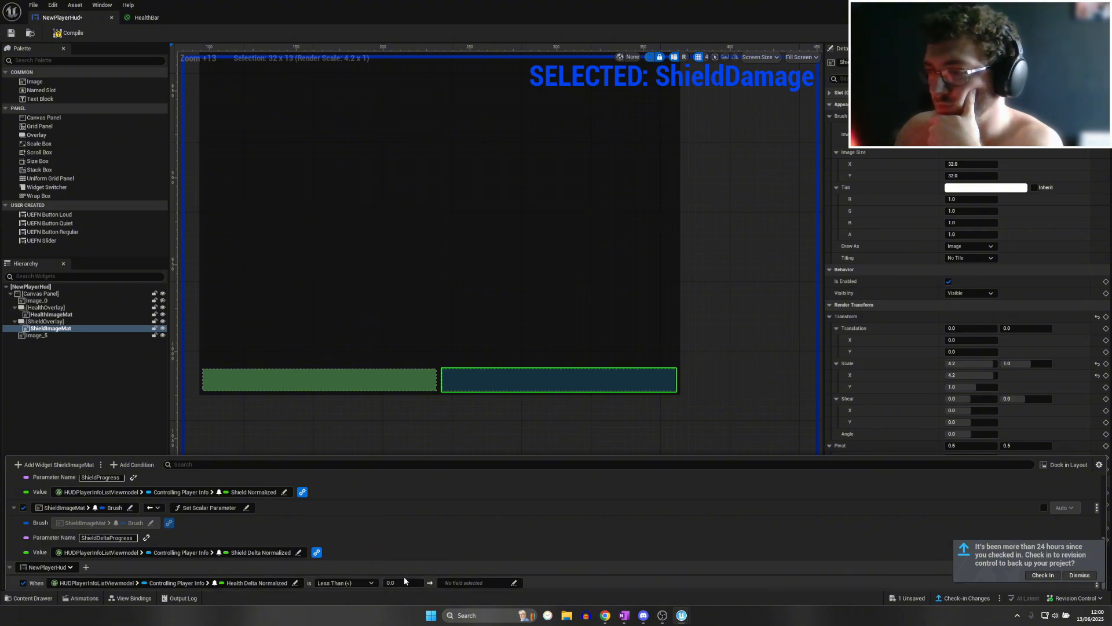
pyautogui.click(466, 583)
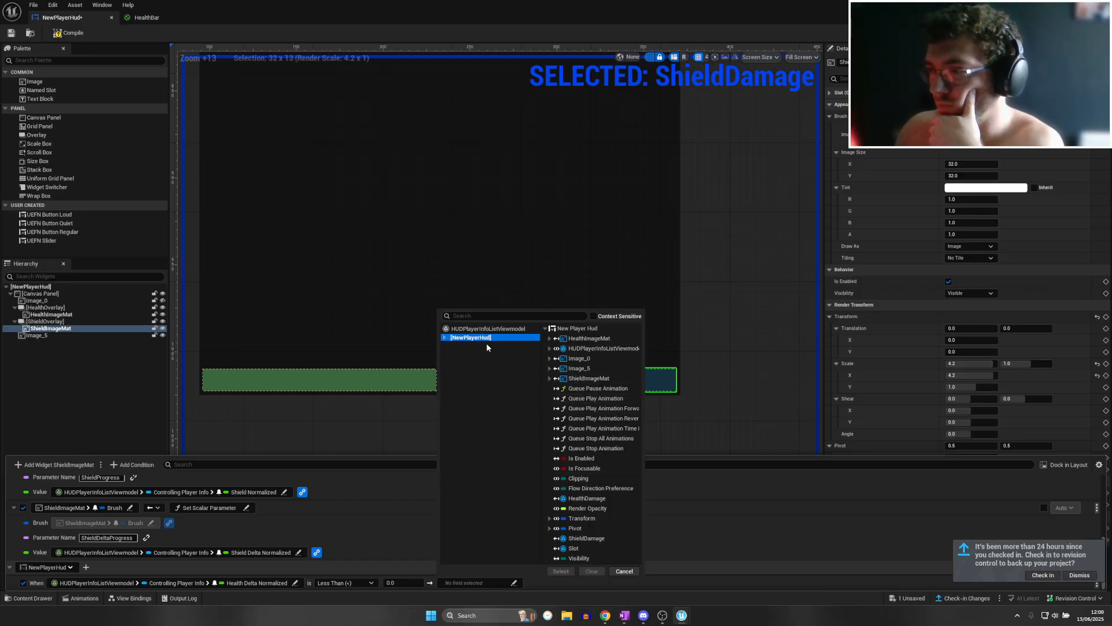
pyautogui.click(477, 328)
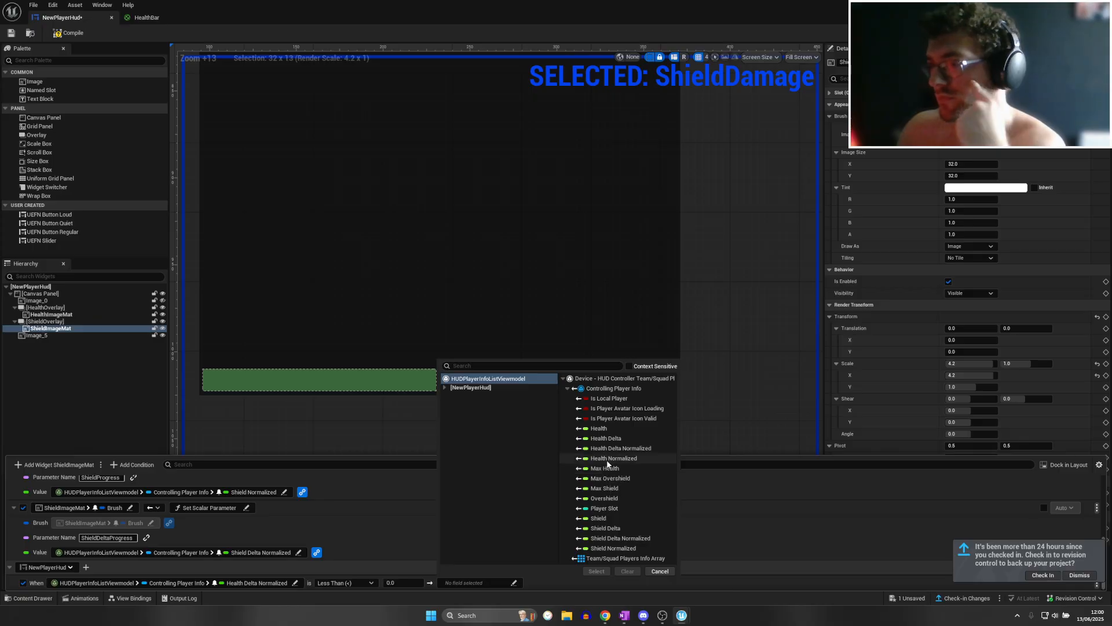
pyautogui.click(486, 386)
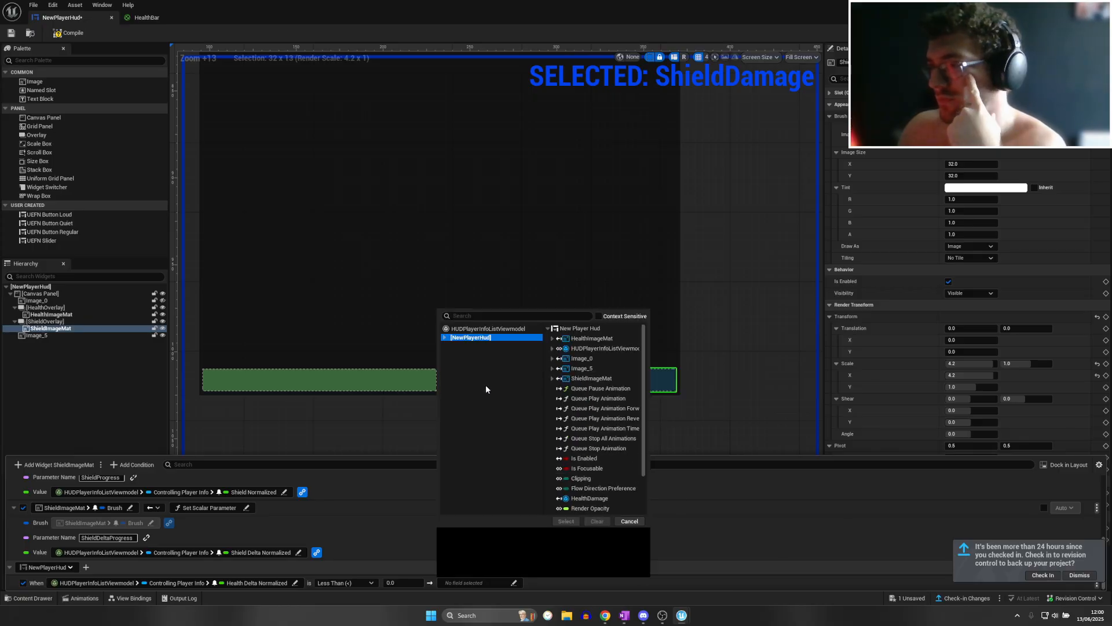
pyautogui.click(603, 399)
pyautogui.click(560, 570)
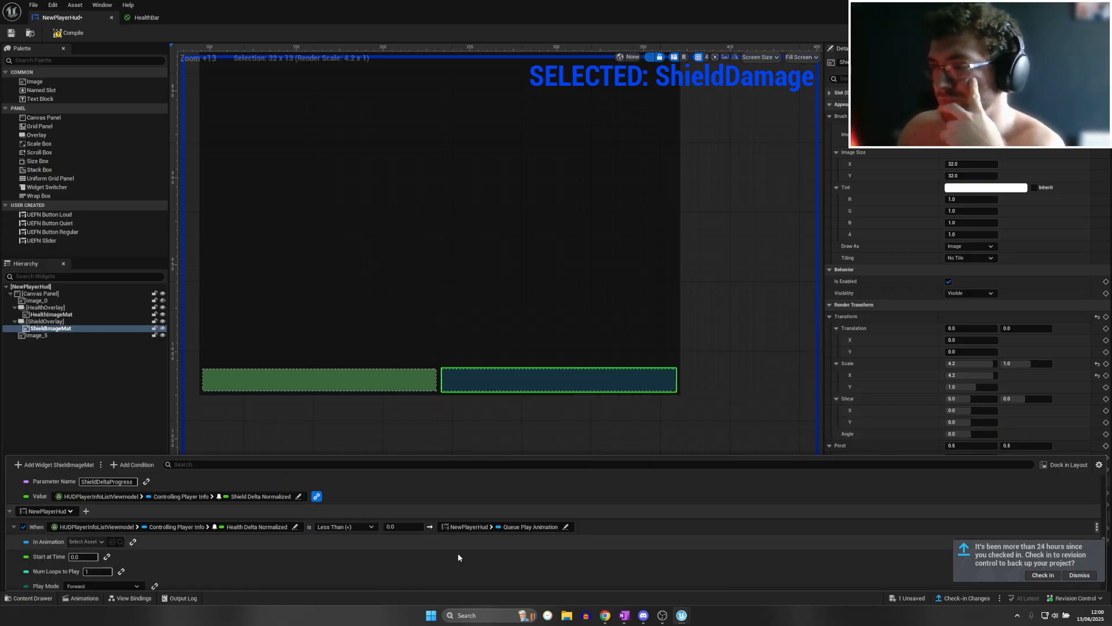
# Bind the health condition's In Animation parameter to NewPlayerHud > HealthDamage
pyautogui.click(134, 529)
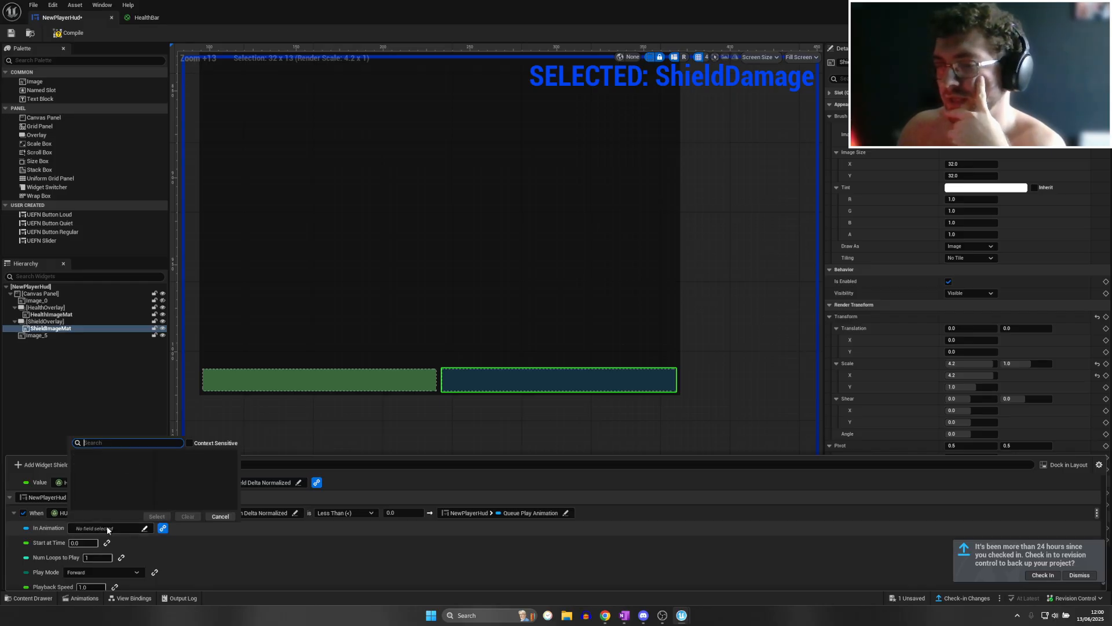
pyautogui.click(116, 456)
pyautogui.click(102, 464)
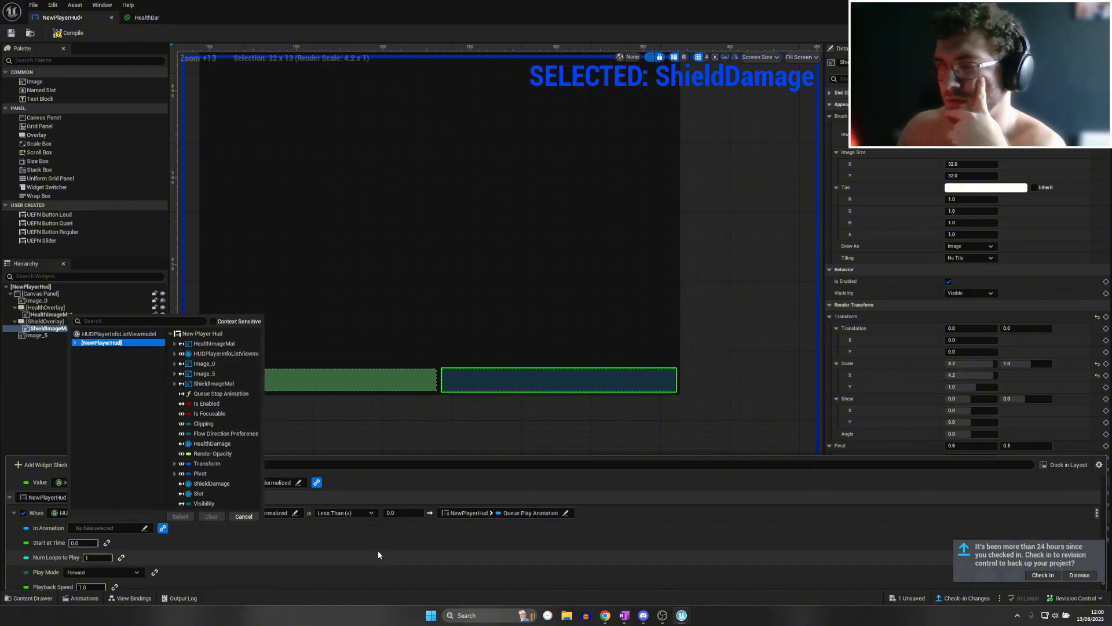
pyautogui.click(212, 443)
pyautogui.click(181, 516)
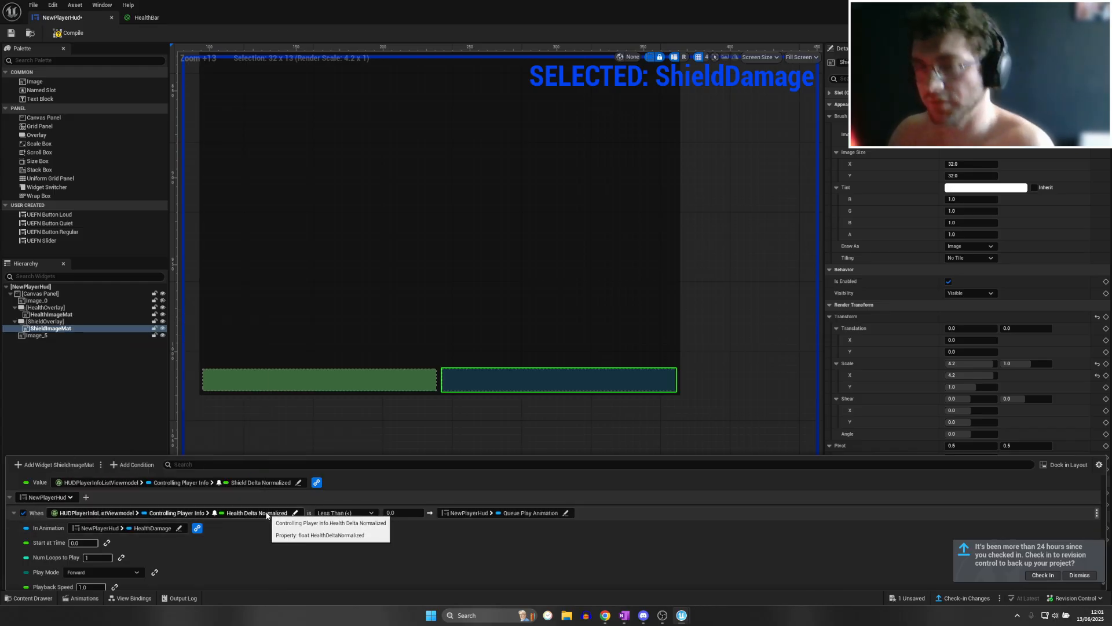
# Add a second condition and set its source field to HUDPlayerInfoListViewmodel > Controlling Player Info > Shield Delta Normalized
pyautogui.scroll(-1, 243, 521)
pyautogui.click(139, 465)
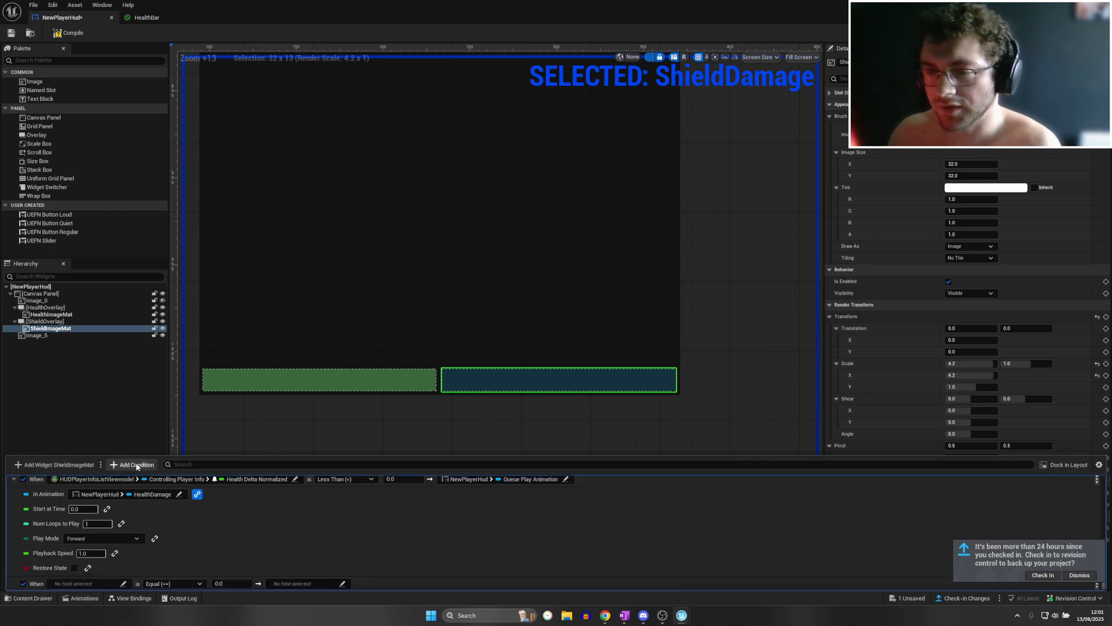
pyautogui.scroll(1, 109, 566)
pyautogui.scroll(-2, 109, 566)
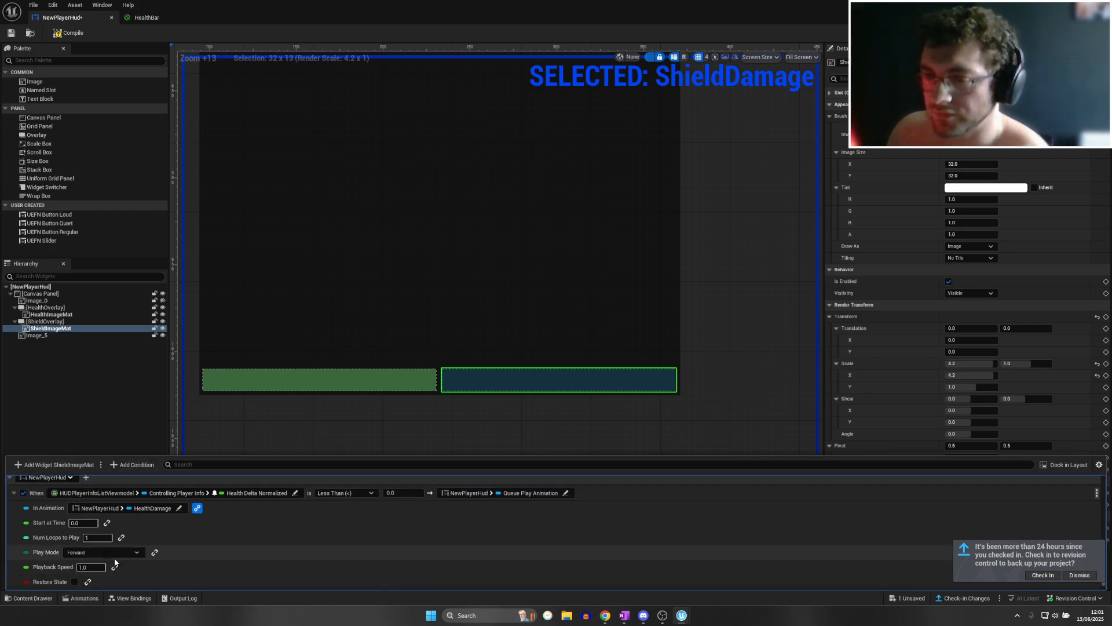
pyautogui.click(95, 581)
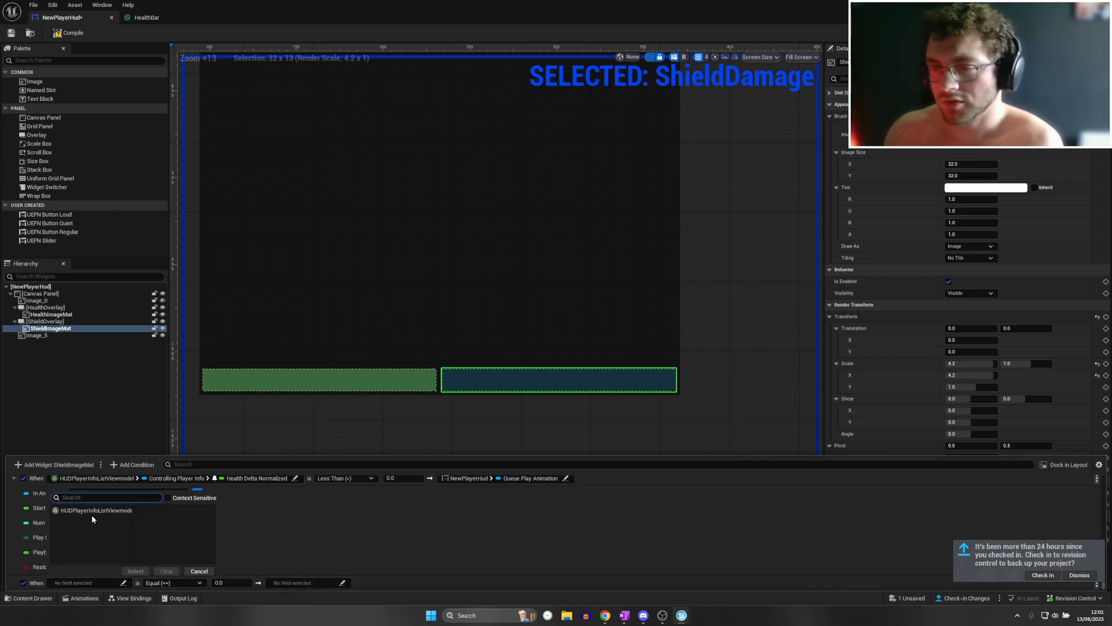
pyautogui.click(135, 513)
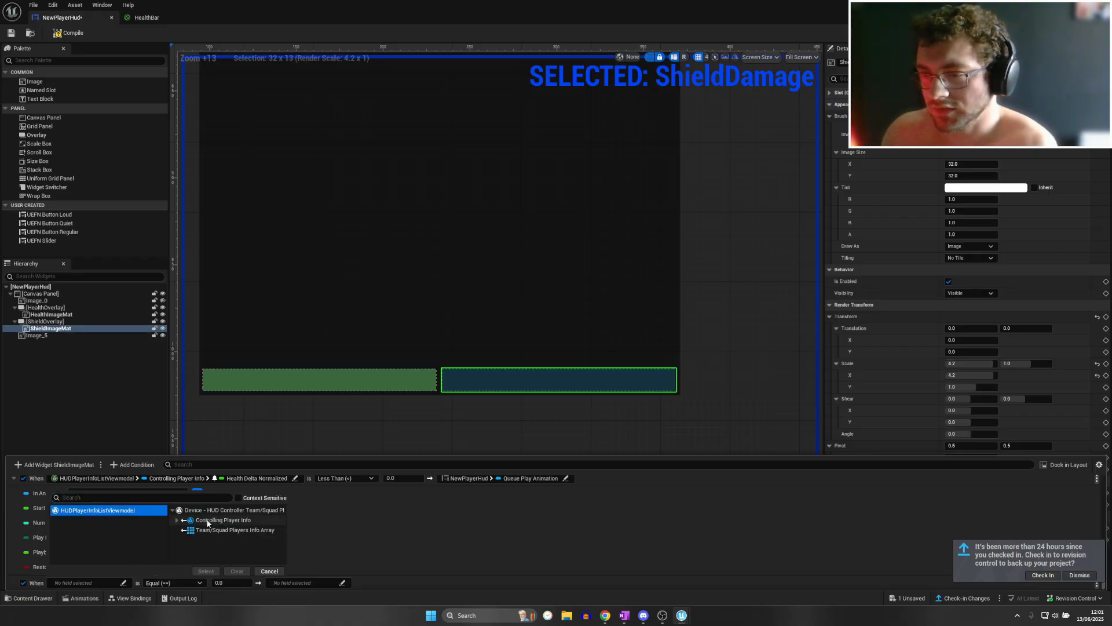
pyautogui.click(178, 519)
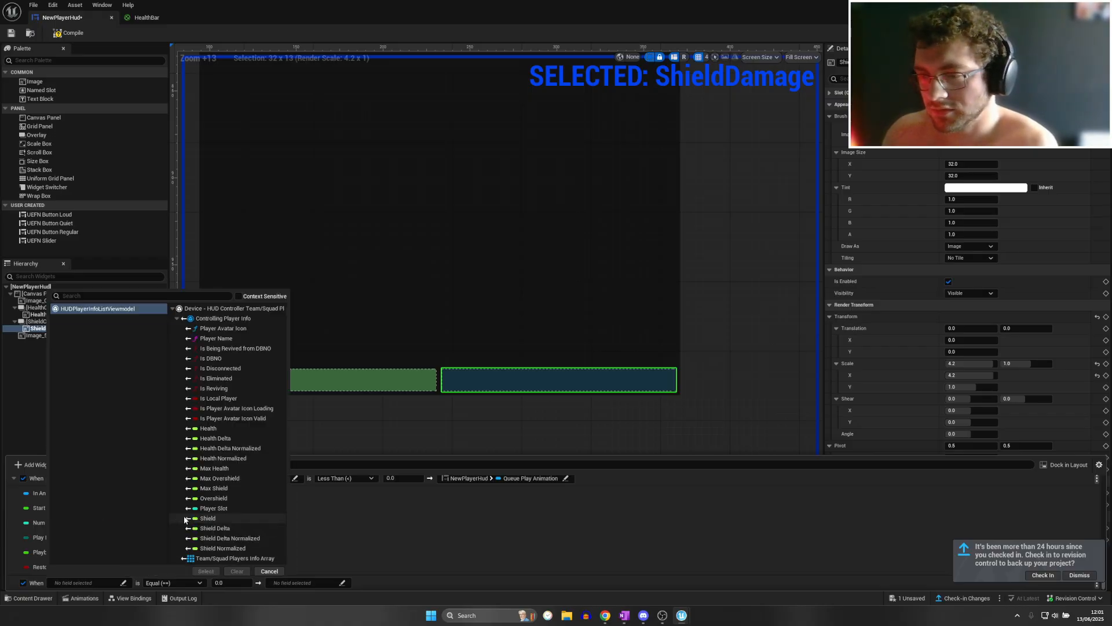
pyautogui.click(230, 538)
pyautogui.click(205, 571)
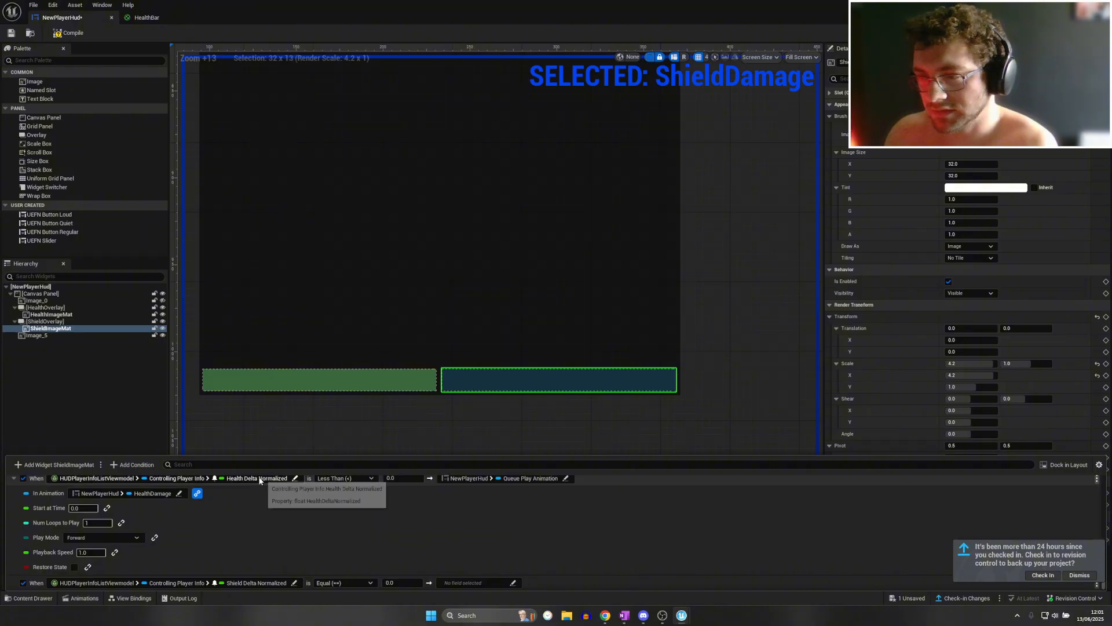
# Set the shield condition's comparison to Less Than (<) and its destination to NewPlayerHud > Queue Play Animation
pyautogui.click(344, 583)
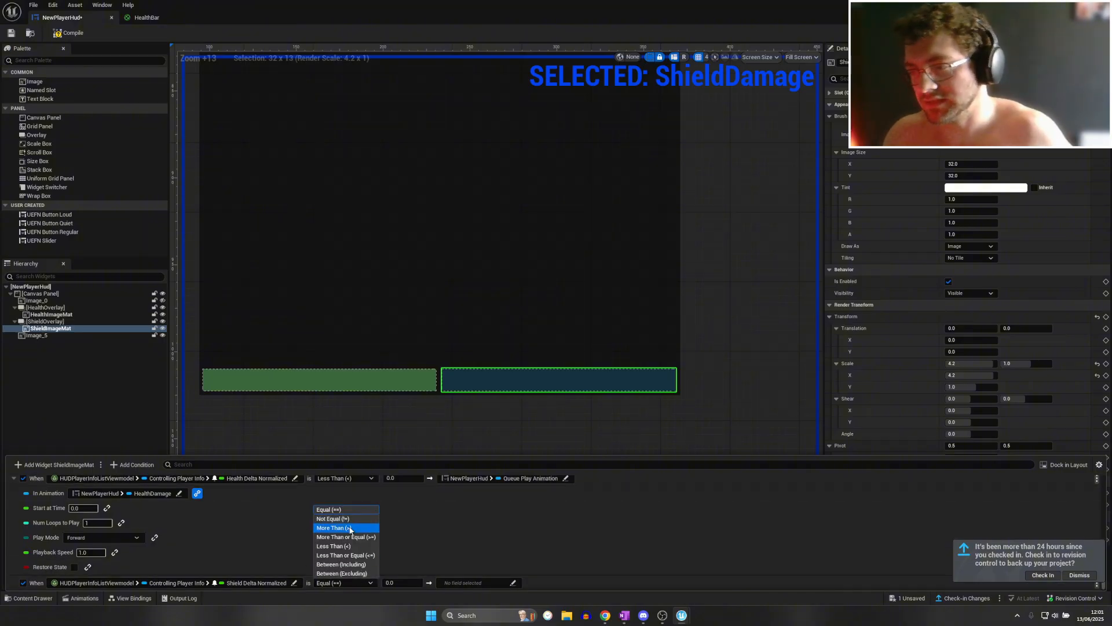
pyautogui.click(342, 545)
pyautogui.click(469, 583)
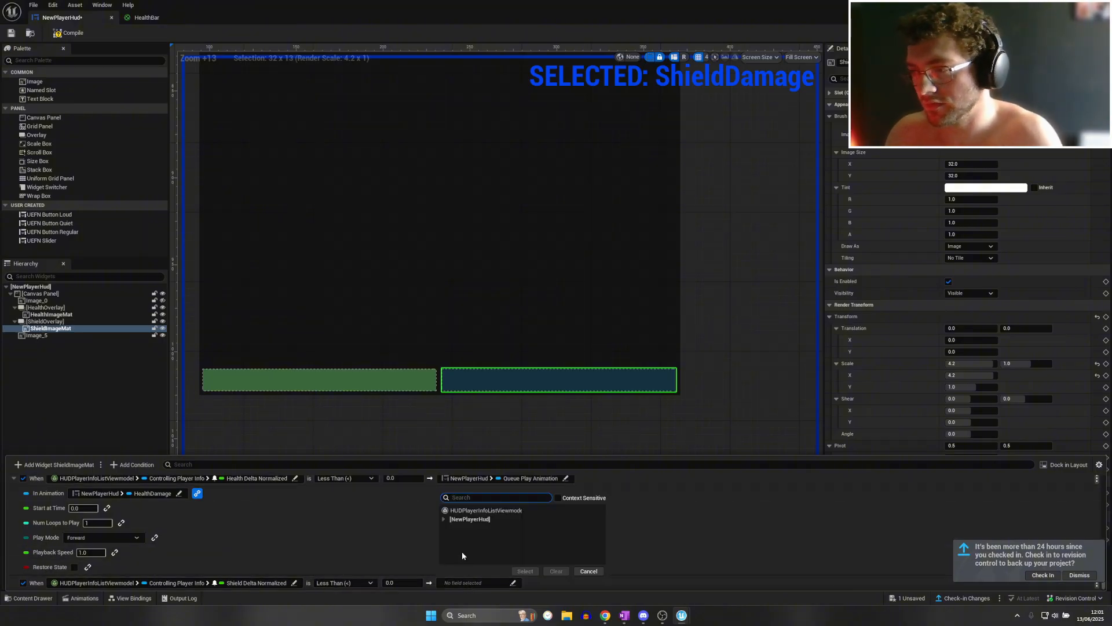
pyautogui.click(599, 400)
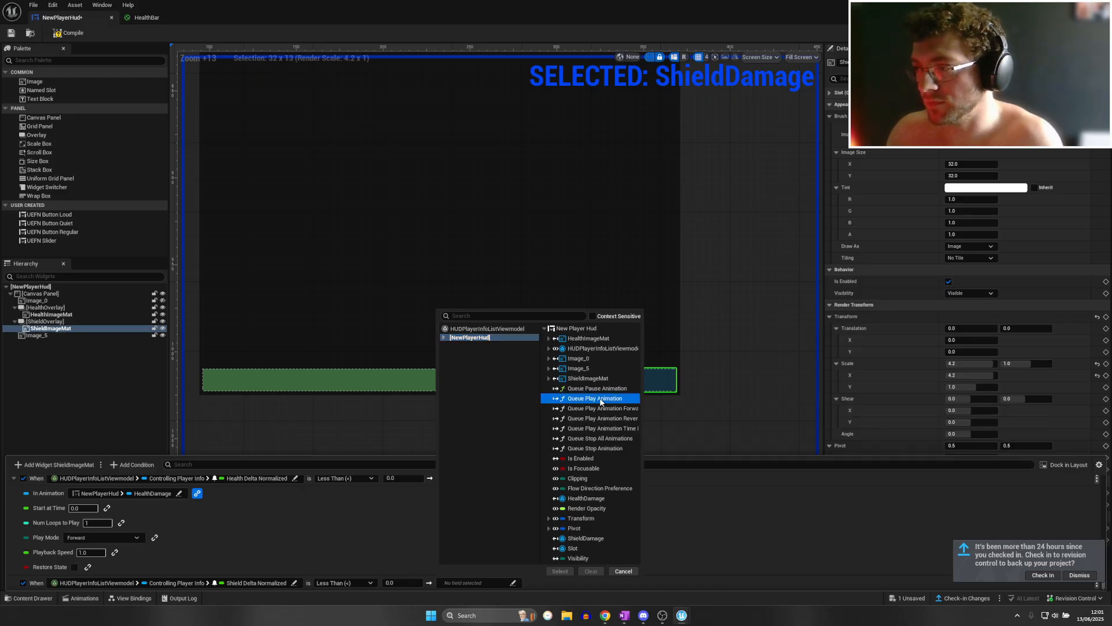
pyautogui.click(558, 572)
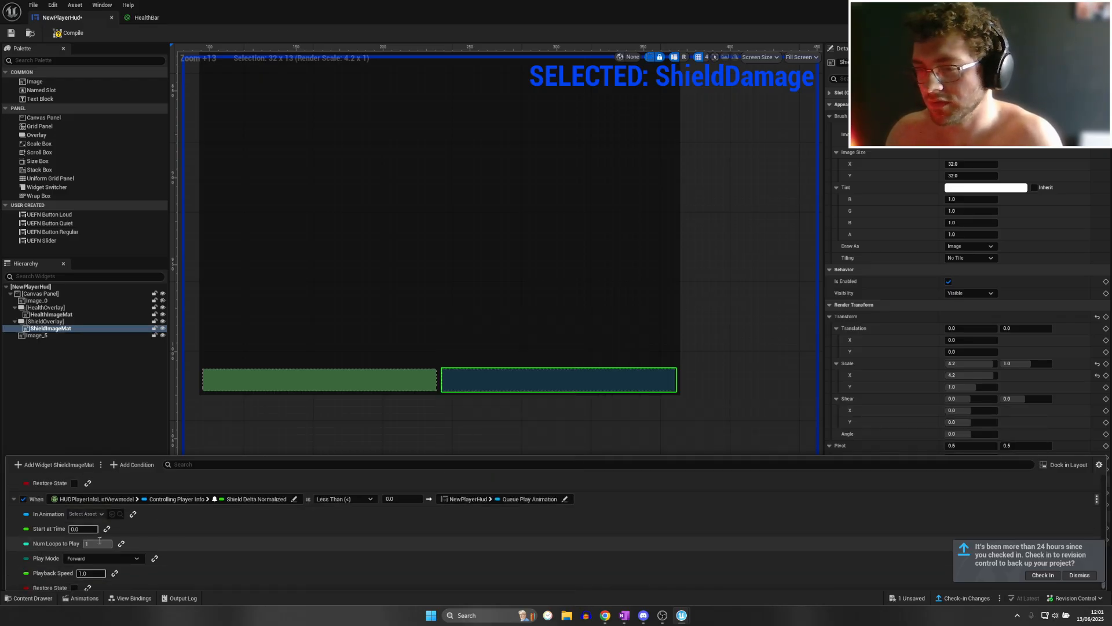
# Bind the shield condition's In Animation parameter to NewPlayerHud > ShieldDamage, and compile and save the widget
pyautogui.scroll(-2, 124, 517)
pyautogui.click(133, 515)
pyautogui.click(97, 514)
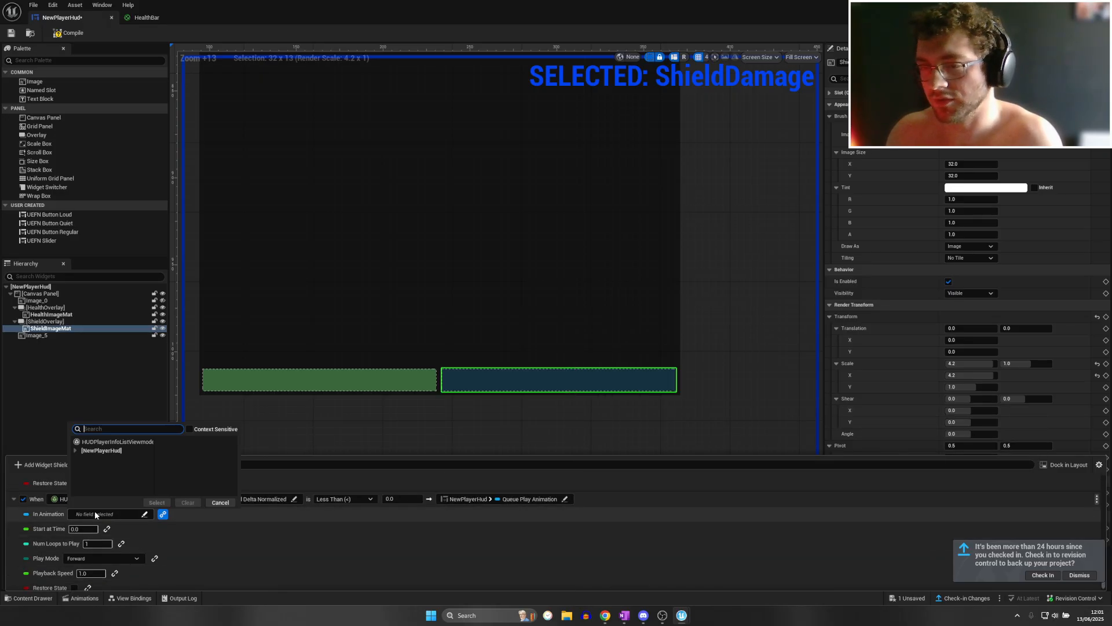
pyautogui.click(117, 452)
pyautogui.click(211, 469)
pyautogui.click(181, 502)
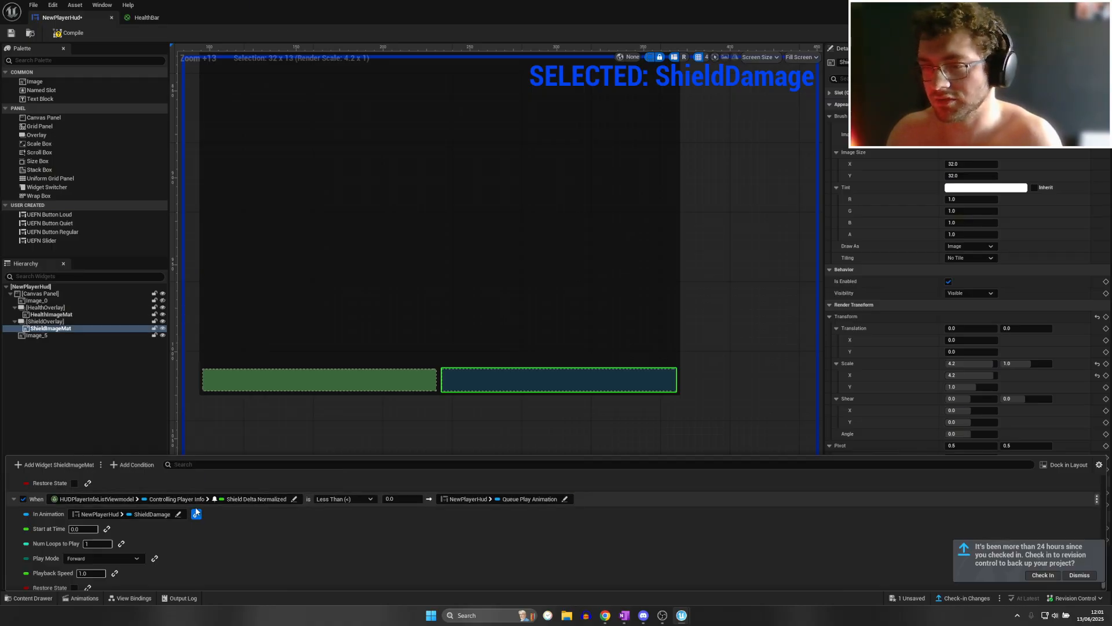
pyautogui.click(65, 36)
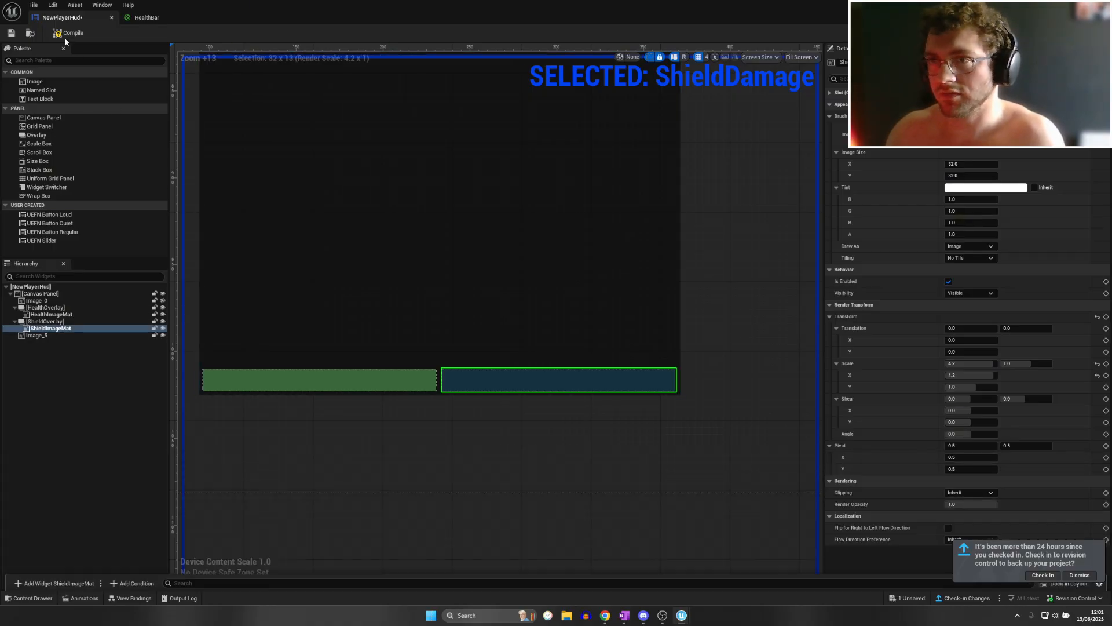
pyautogui.click(11, 34)
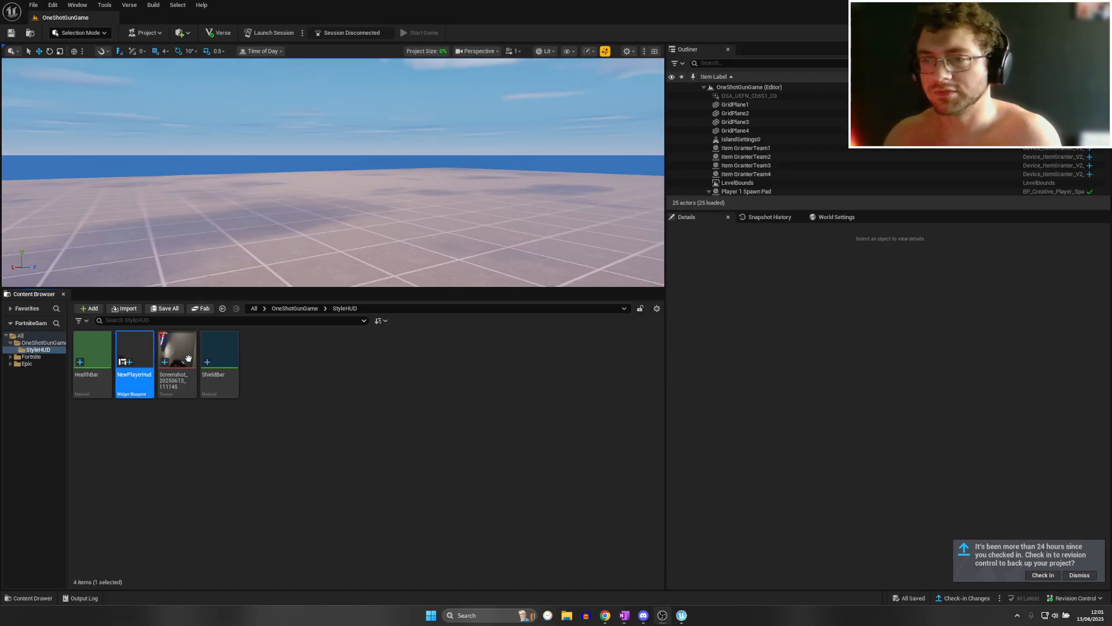
# Search all project content for "hud controller" and place a HUD Controller device on the ground in the level
pyautogui.click(254, 308)
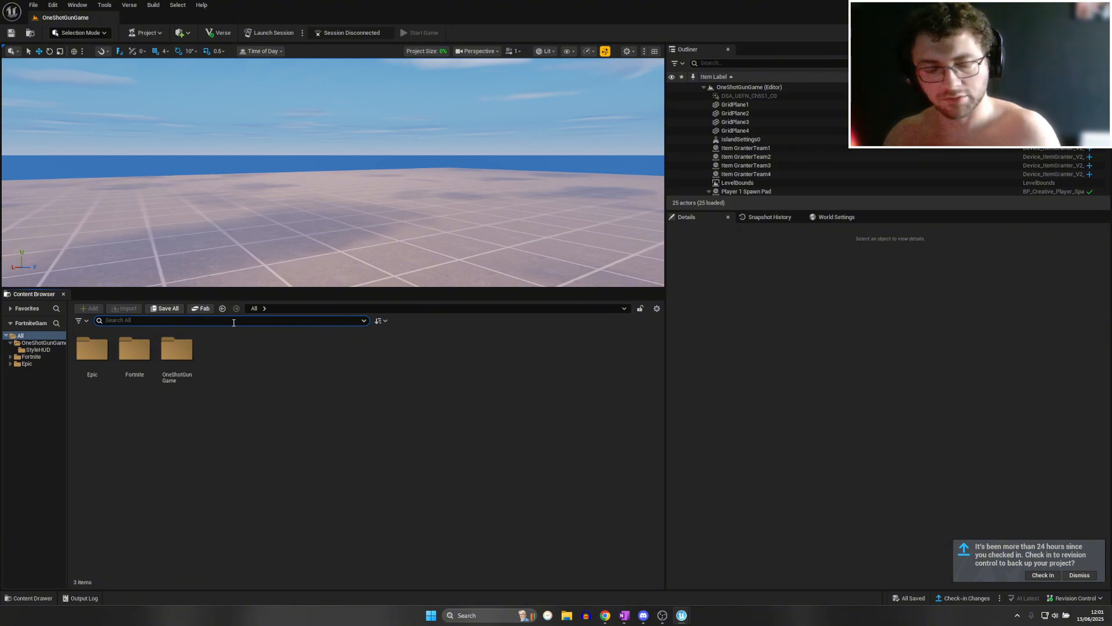
pyautogui.click(236, 323)
pyautogui.write('husd')
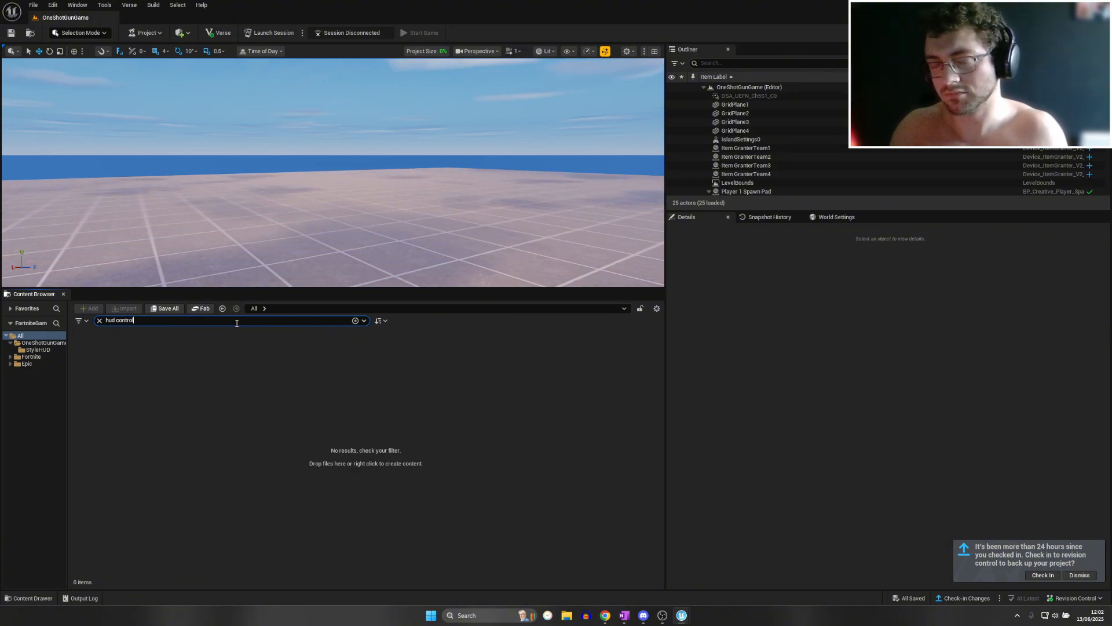
pyautogui.moveTo(100, 338); pyautogui.dragTo(203, 245)
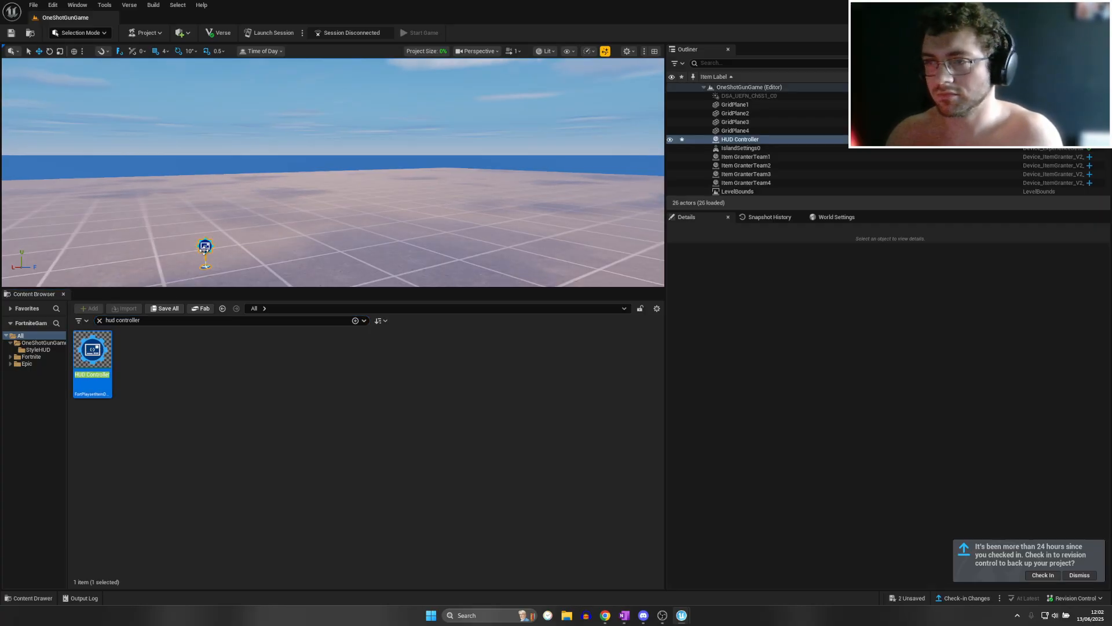
# Find the HUD Controller's player options and set its Player Info Widget Override to NewPlayerHud
pyautogui.scroll(-15, 793, 489)
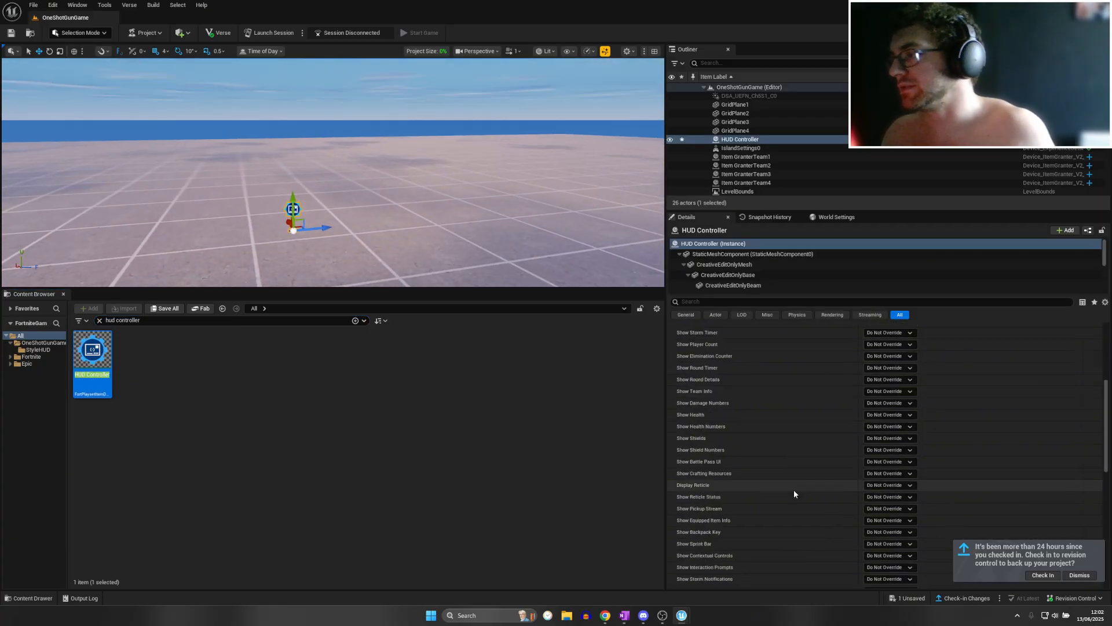
pyautogui.scroll(5, 795, 488)
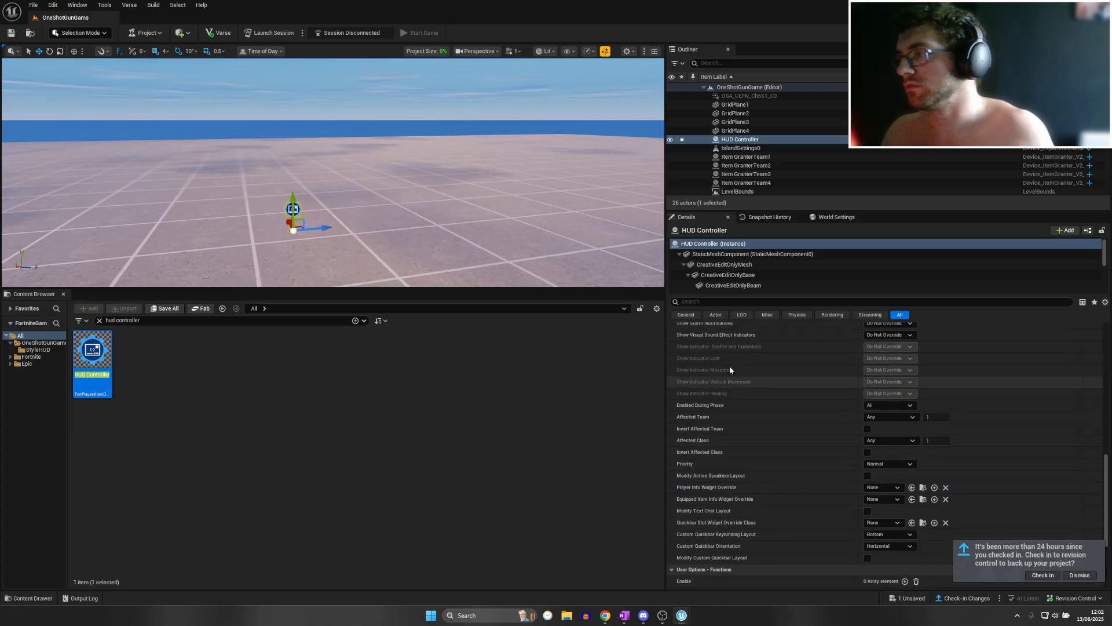
pyautogui.click(726, 301)
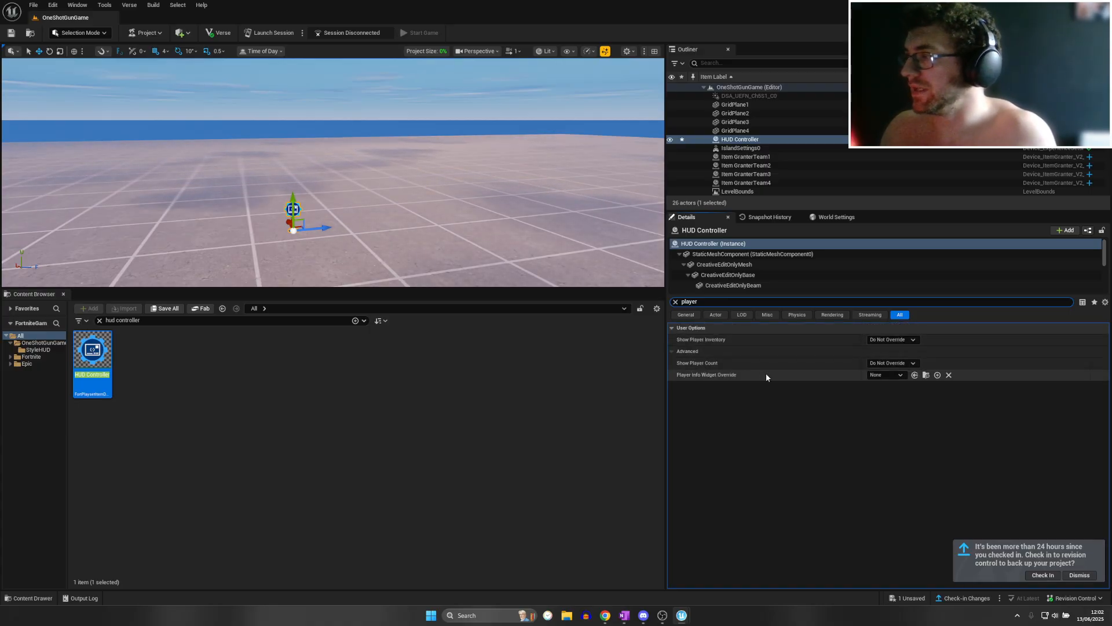
pyautogui.click(881, 375)
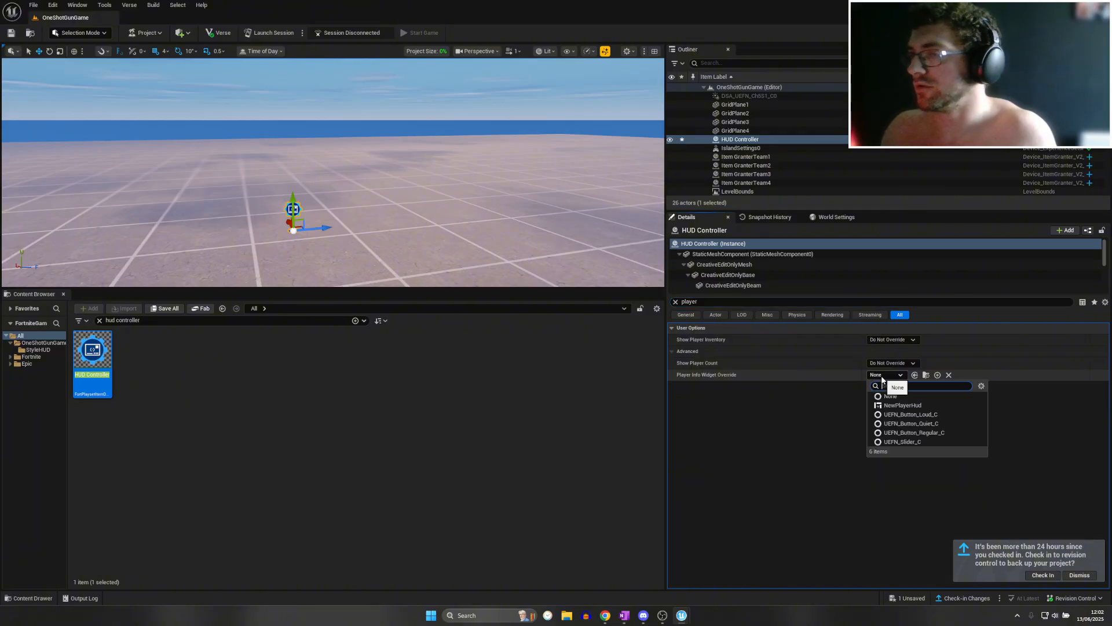
pyautogui.click(927, 405)
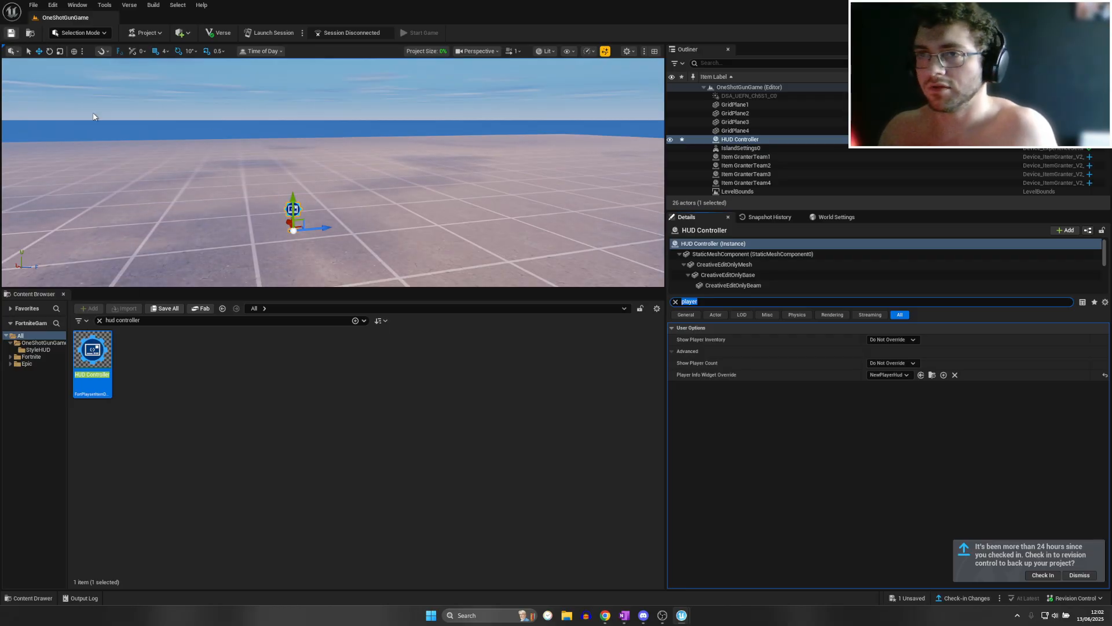
# Search for "damage volume", place a Damage Volume device beside the HUD Controller, and save all changes
pyautogui.click(128, 319)
pyautogui.write('dama')
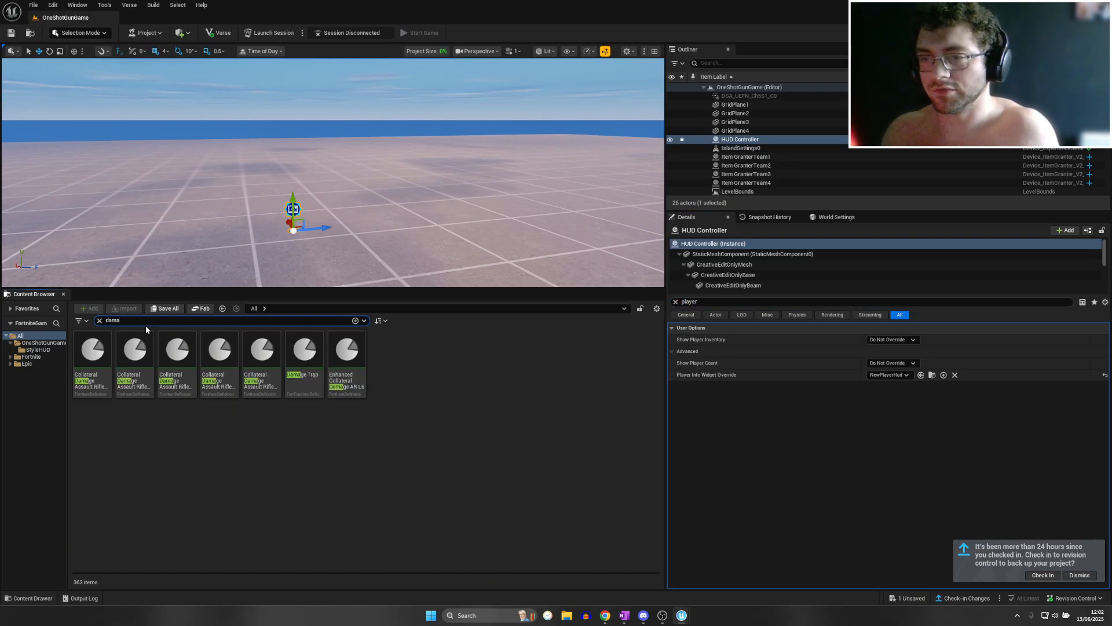
pyautogui.write('ge volume')
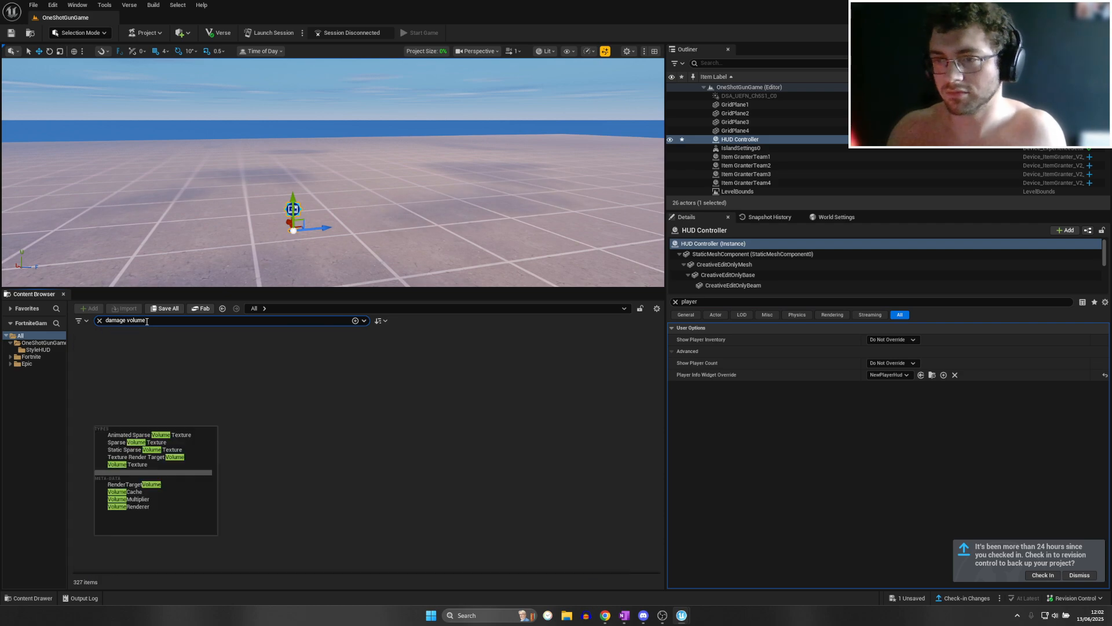
pyautogui.moveTo(225, 252); pyautogui.dragTo(215, 222)
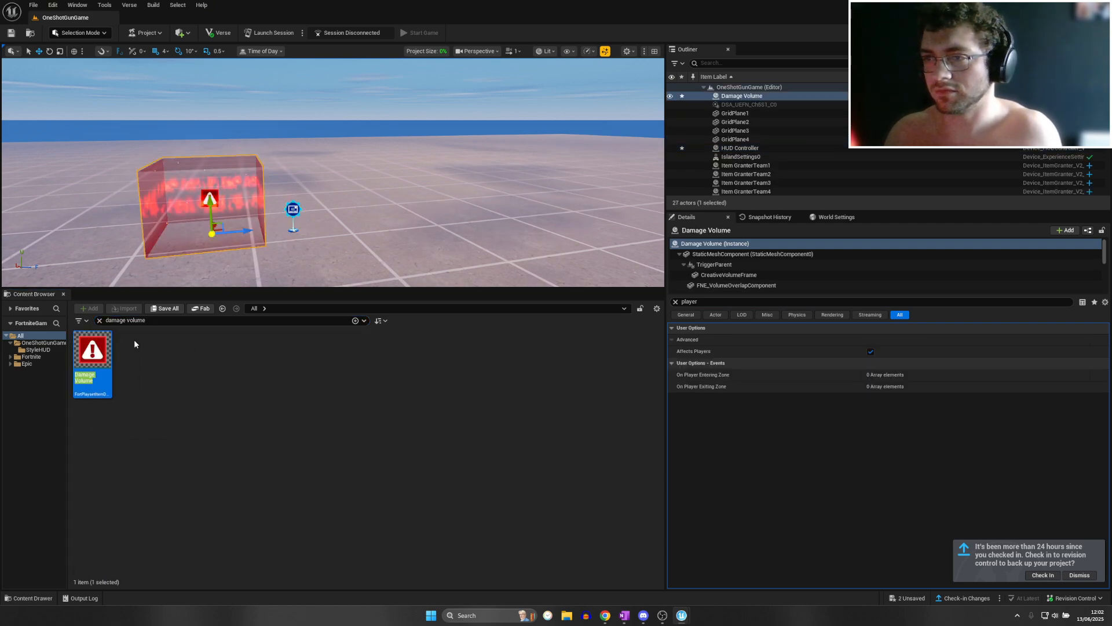
pyautogui.click(33, 4)
pyautogui.click(62, 114)
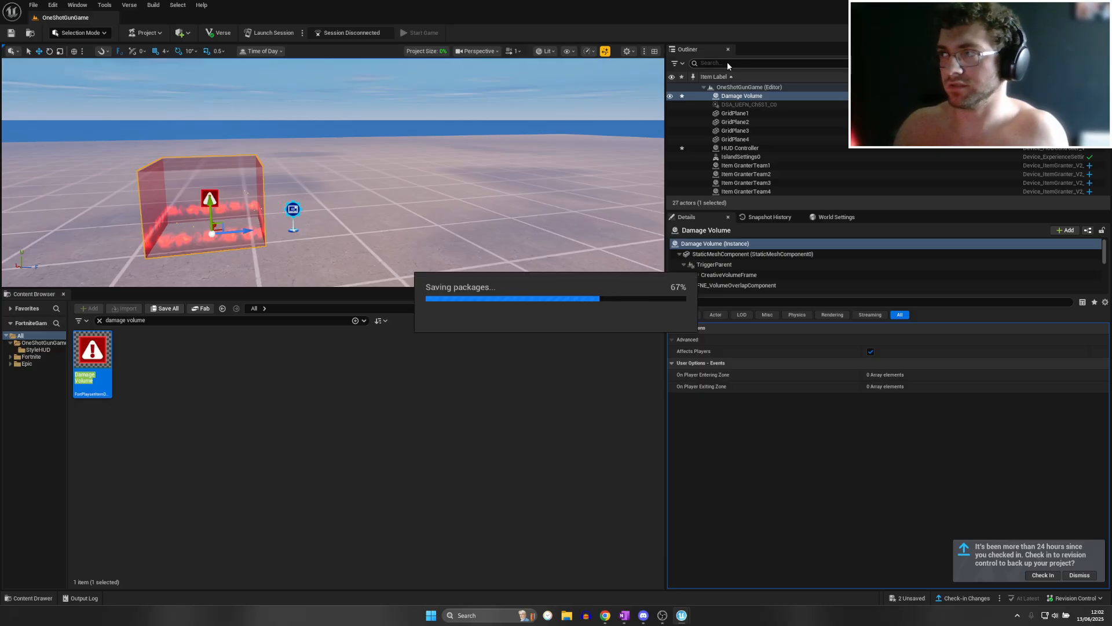
# In the island settings, set Starting Shield Percentage to 100% and Max Shields to 100
pyautogui.click(728, 61)
pyautogui.write('island')
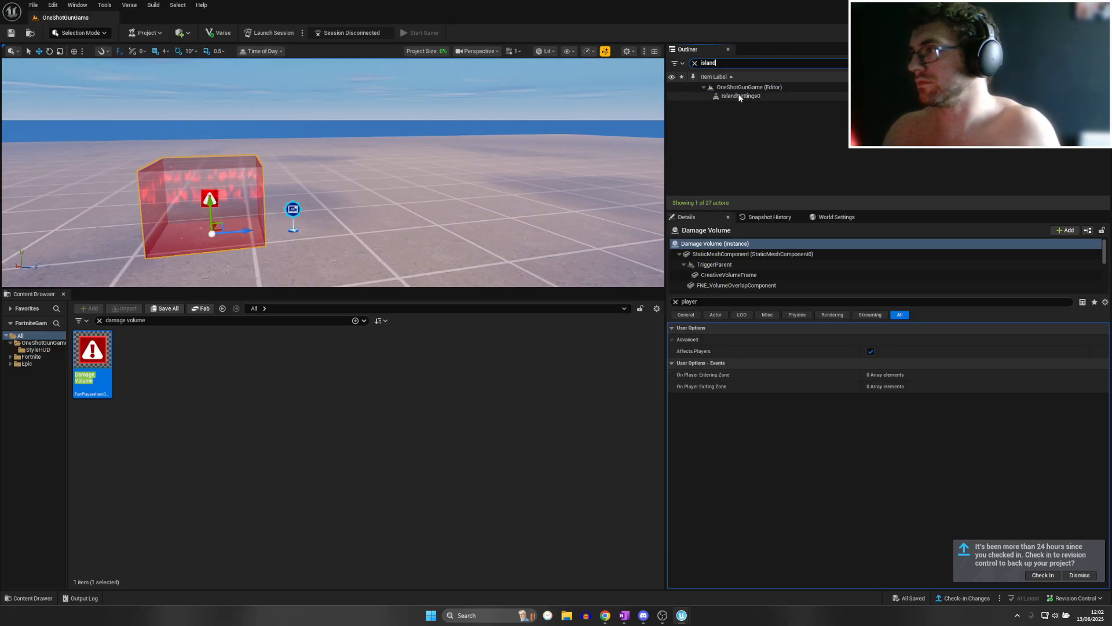
pyautogui.click(739, 96)
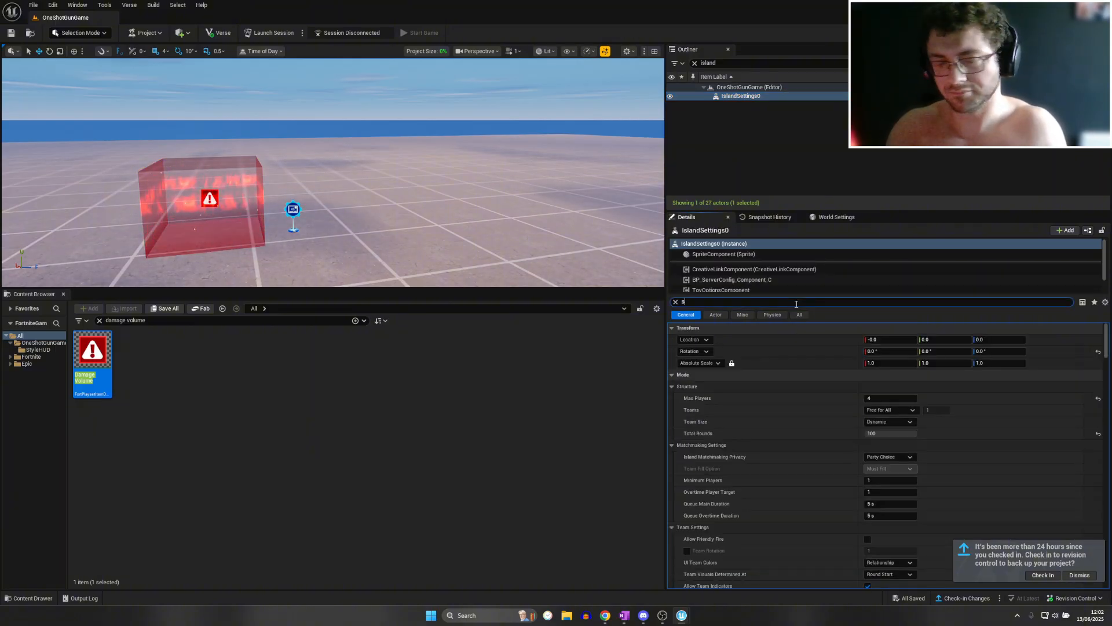
pyautogui.write('hield')
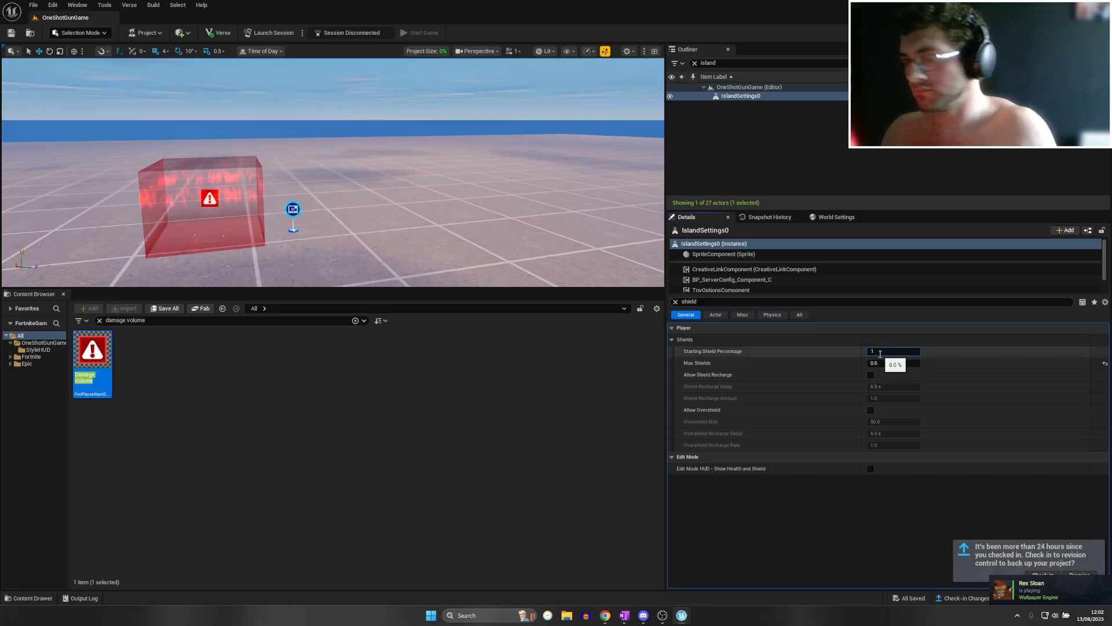
pyautogui.click(881, 354)
pyautogui.write('100')
pyautogui.press('Return')
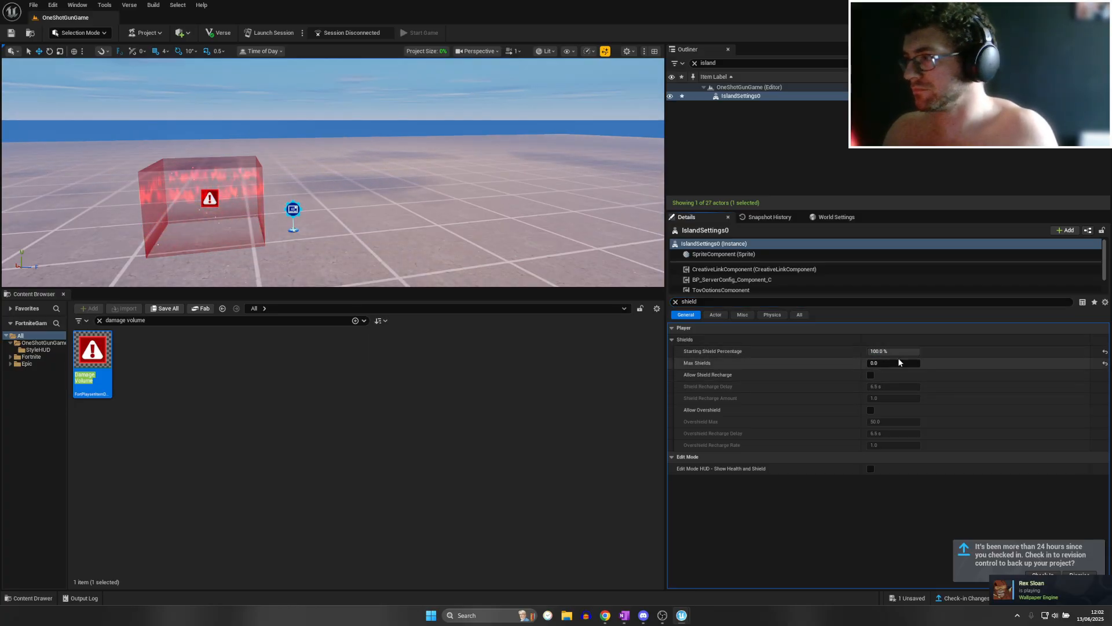
pyautogui.click(898, 363)
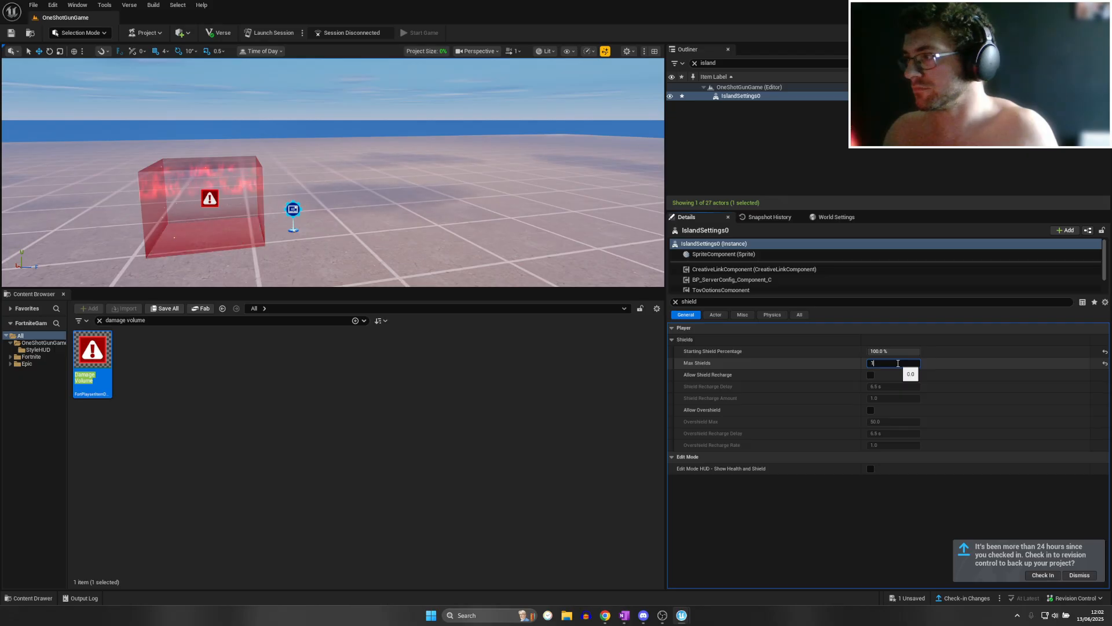
pyautogui.write('100')
pyautogui.press('Return')
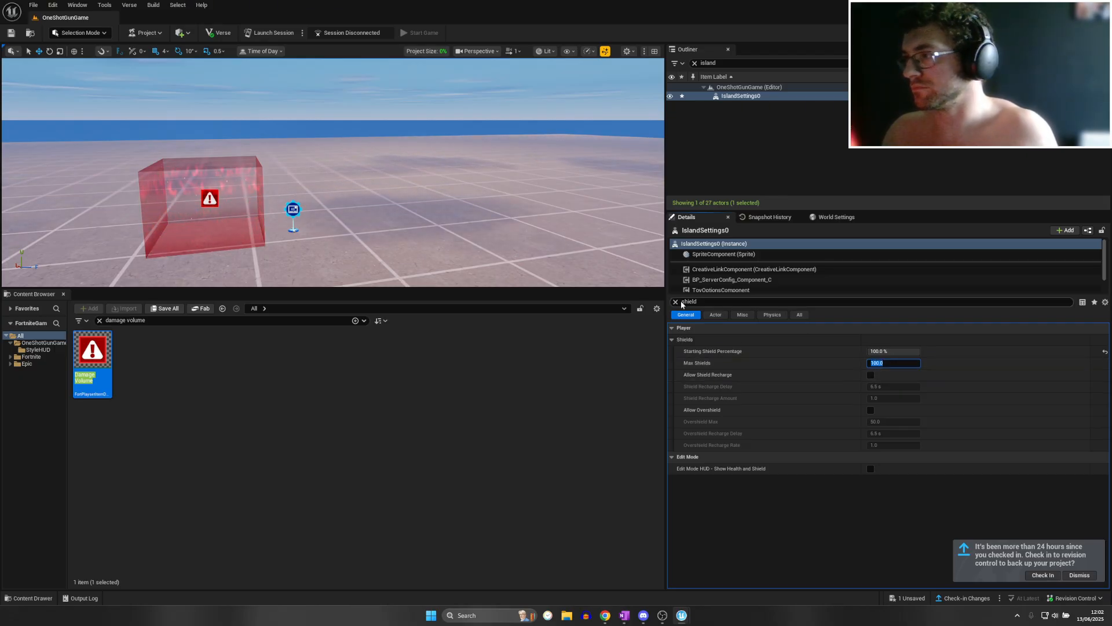
# Set the island's Max Health to 100 and save all changes
pyautogui.write('health')
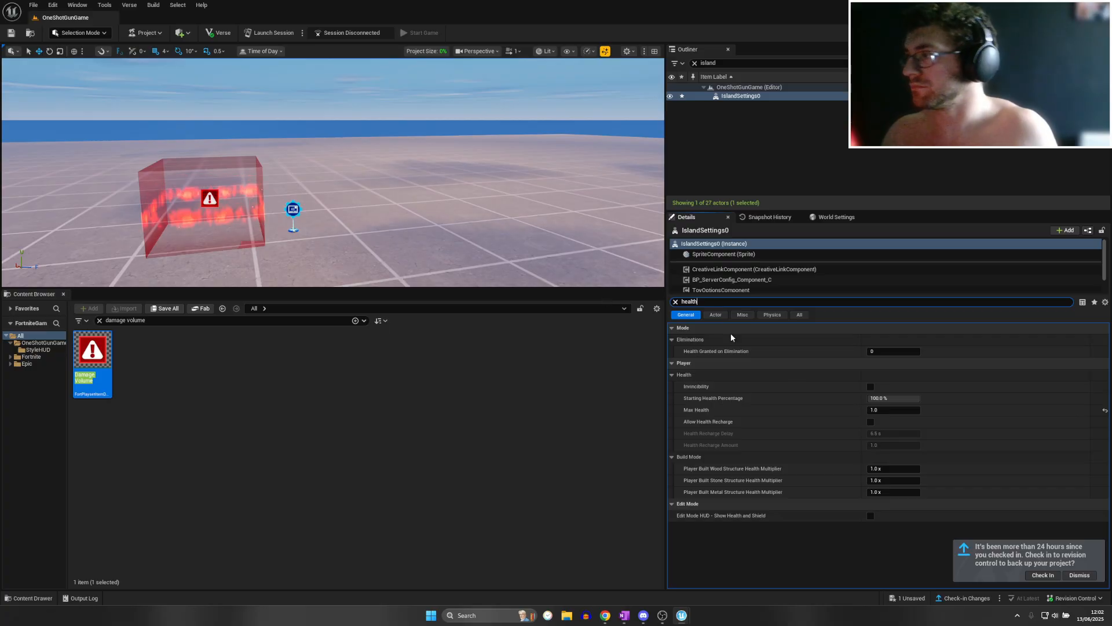
pyautogui.click(896, 410)
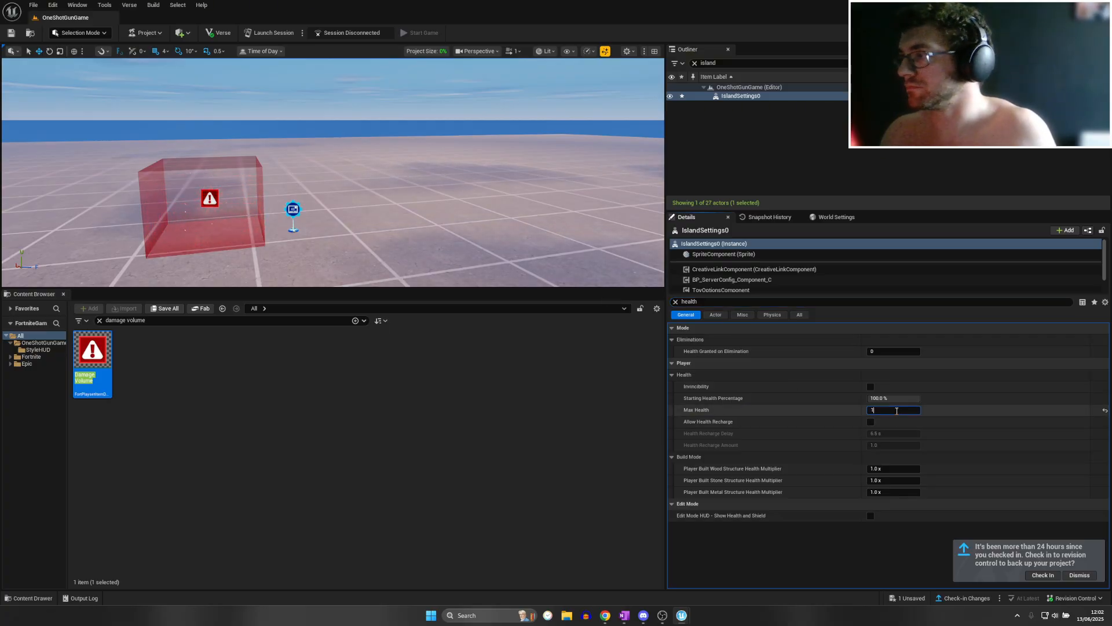
pyautogui.write('00')
pyautogui.press('Return')
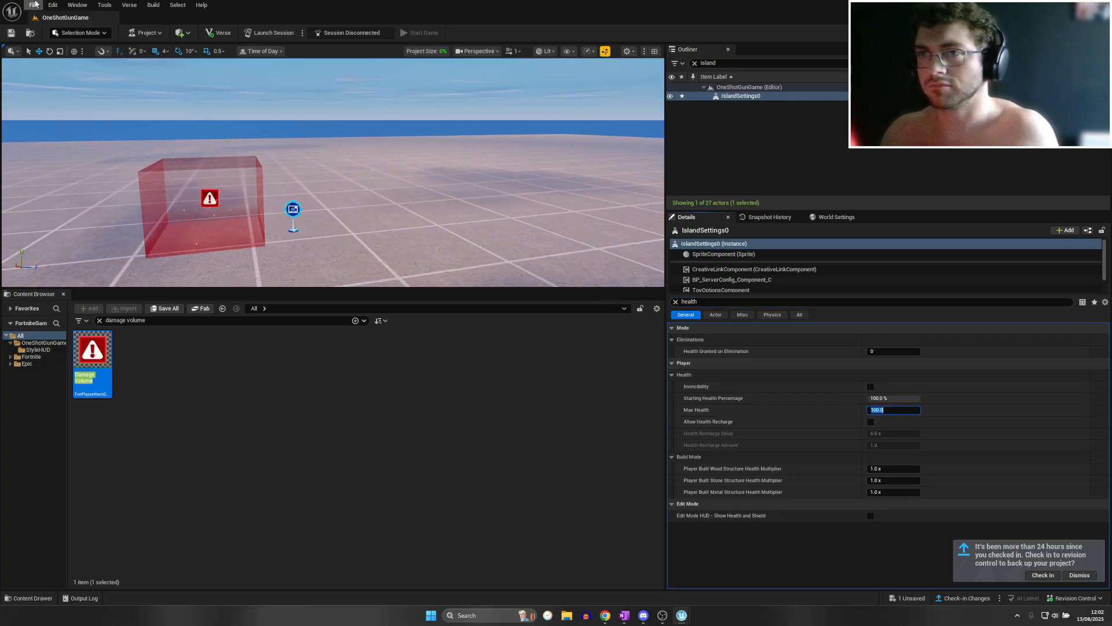
pyautogui.click(33, 5)
pyautogui.click(63, 114)
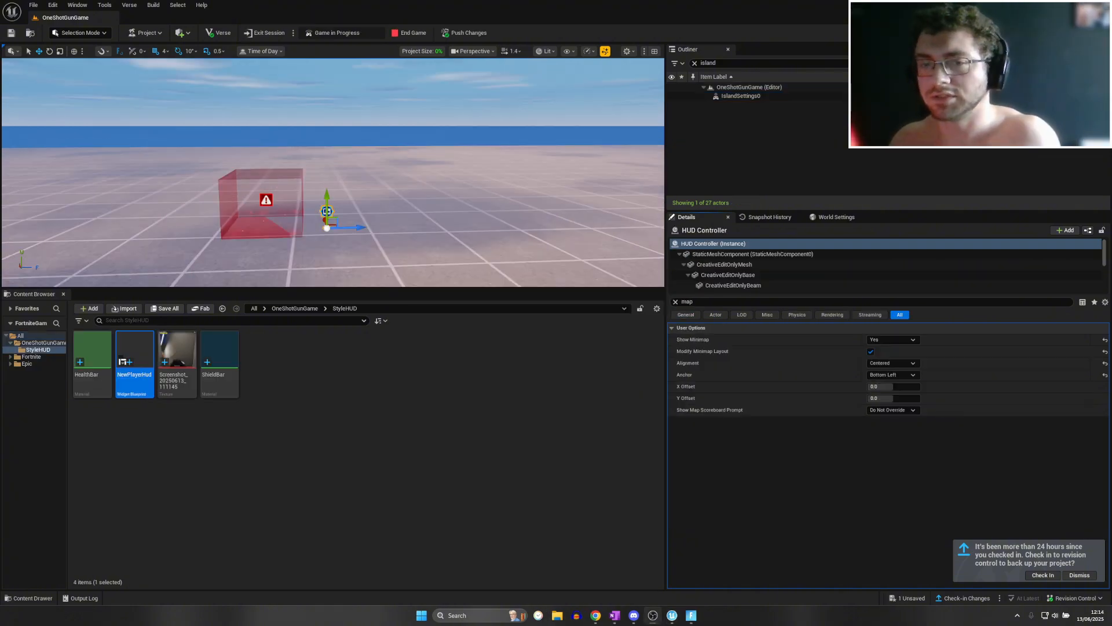
# Switch to the running Fortnite session, run and jump with the character to check the HUD, and end the game
pyautogui.hotkey('alt', 'Tab')
pyautogui.press('w')
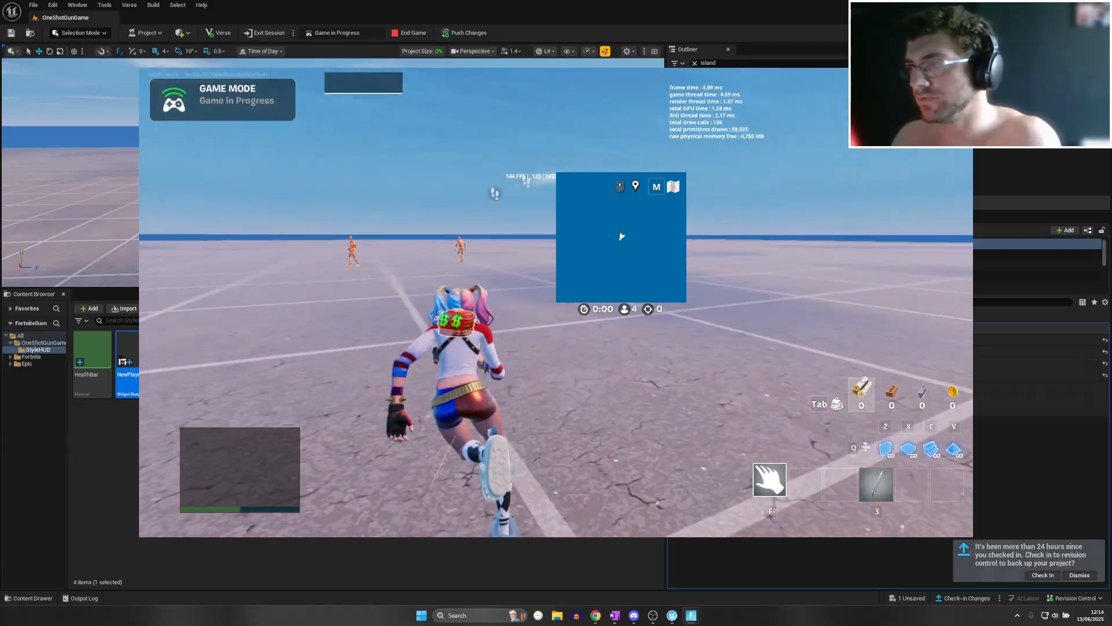
pyautogui.press('space')
pyautogui.press('Escape')
pyautogui.click(884, 302)
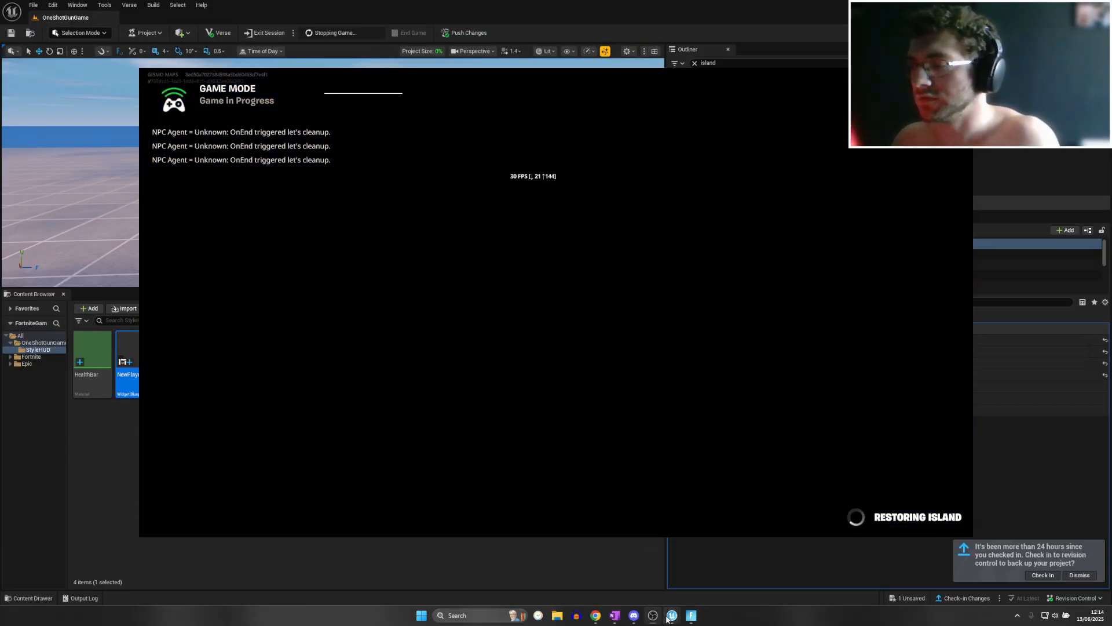
# Switch back to the Unreal Editor and enable Zone Visible During Game on the Damage Volume
pyautogui.moveTo(672, 614)
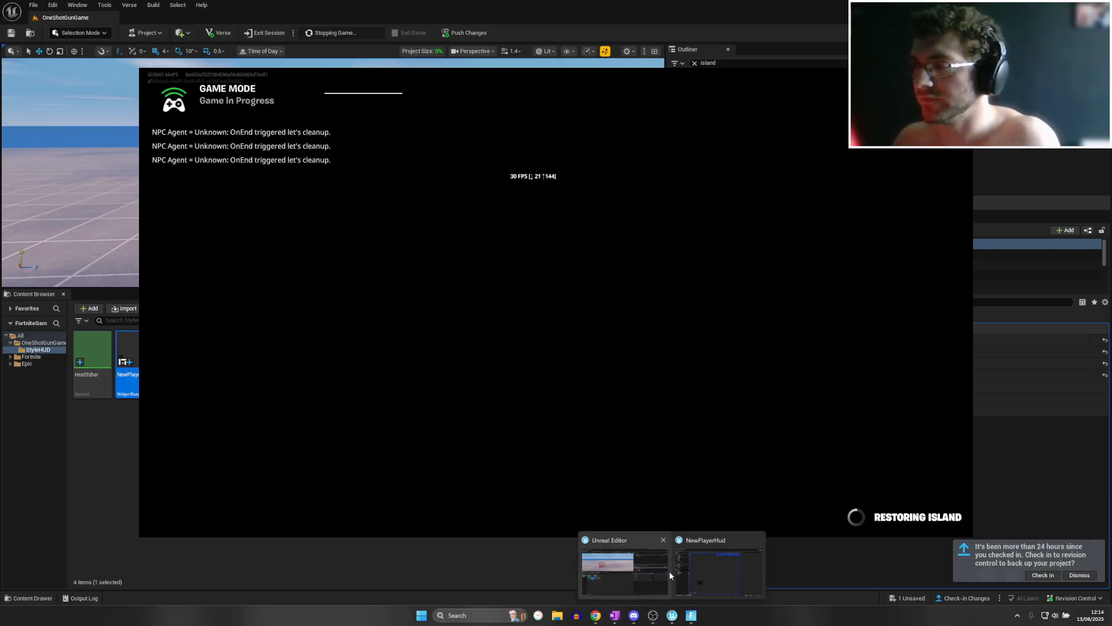
pyautogui.click(639, 567)
pyautogui.click(267, 199)
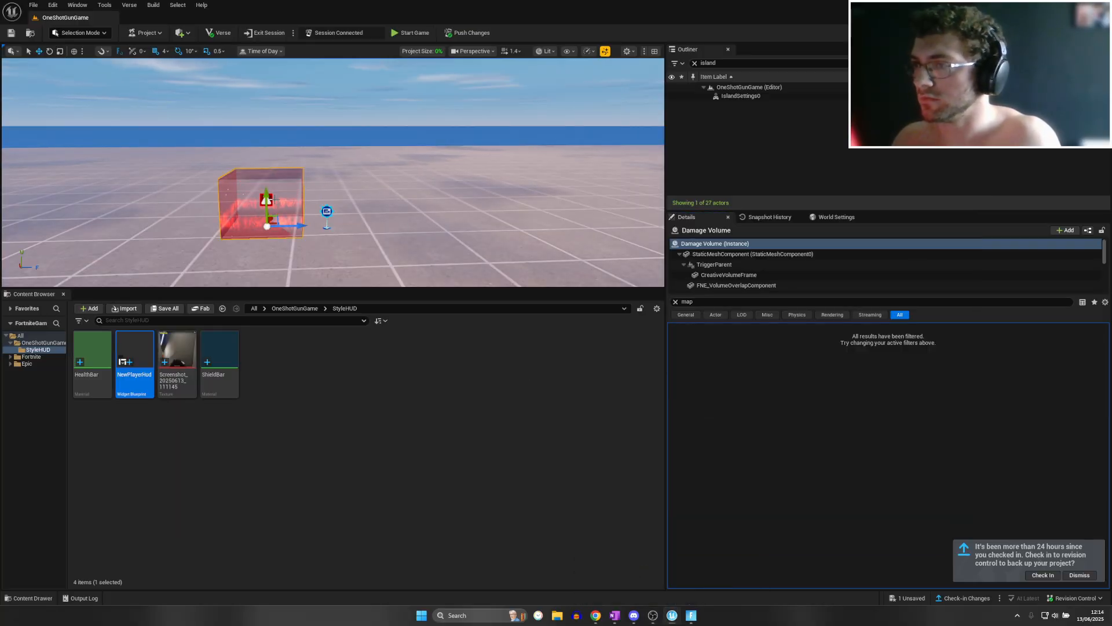
pyautogui.click(675, 302)
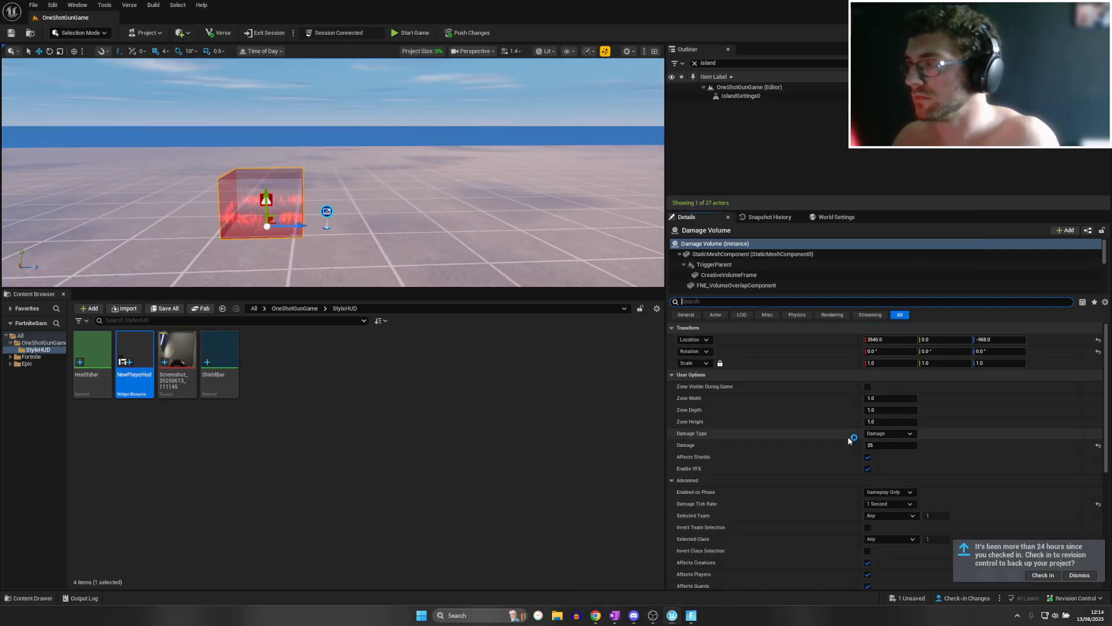
pyautogui.scroll(-2, 850, 436)
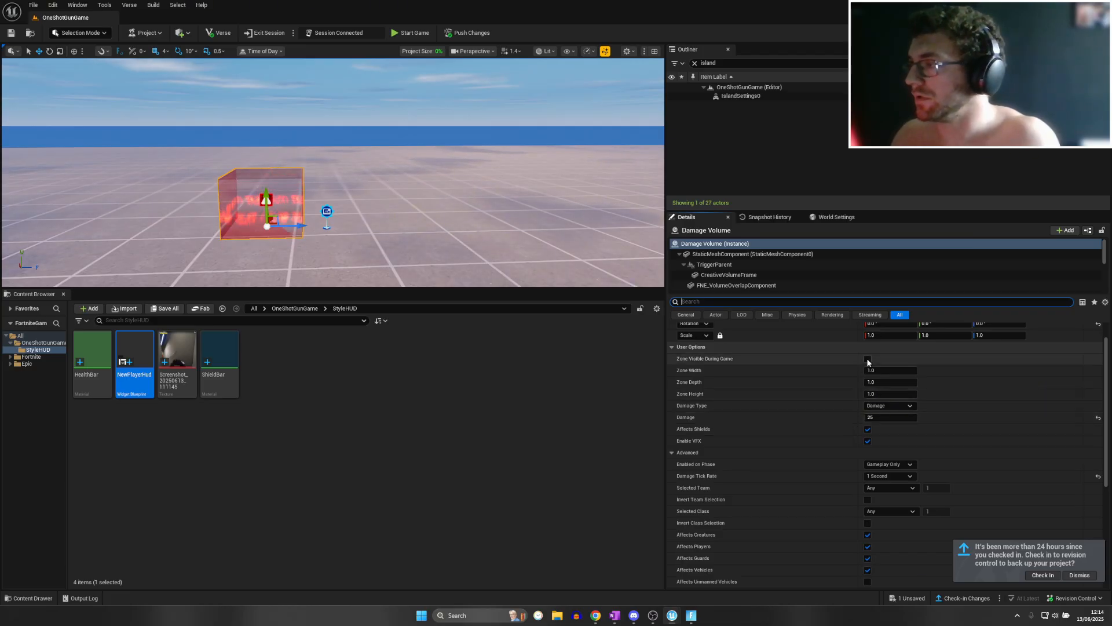
pyautogui.click(868, 358)
# Switch to the Fortnite client and start the game
pyautogui.click(692, 615)
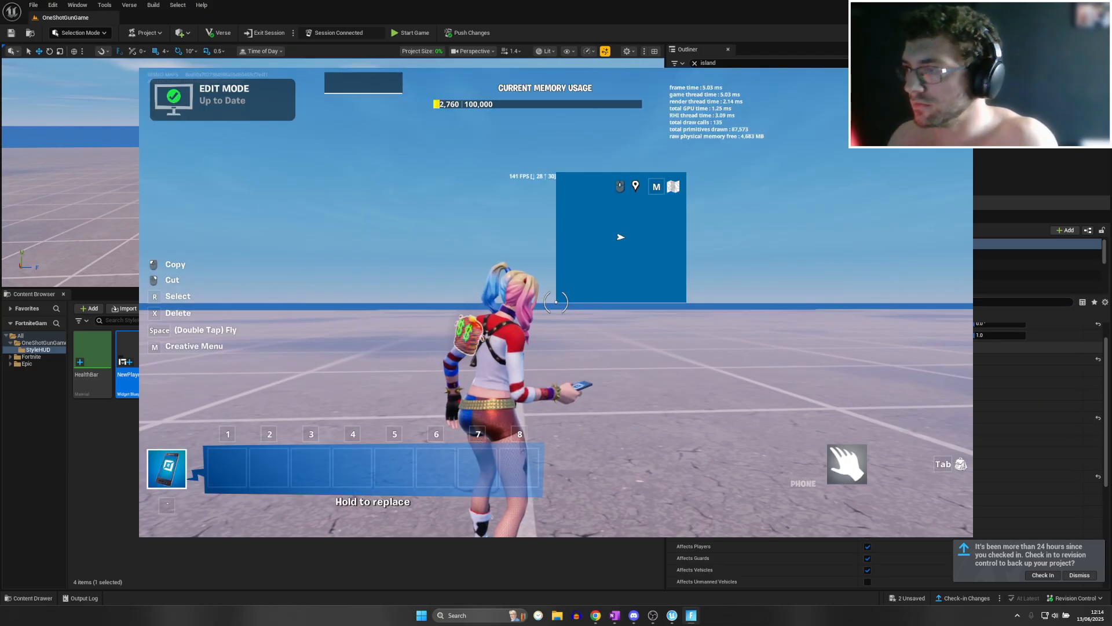
pyautogui.press('Escape')
pyautogui.click(774, 322)
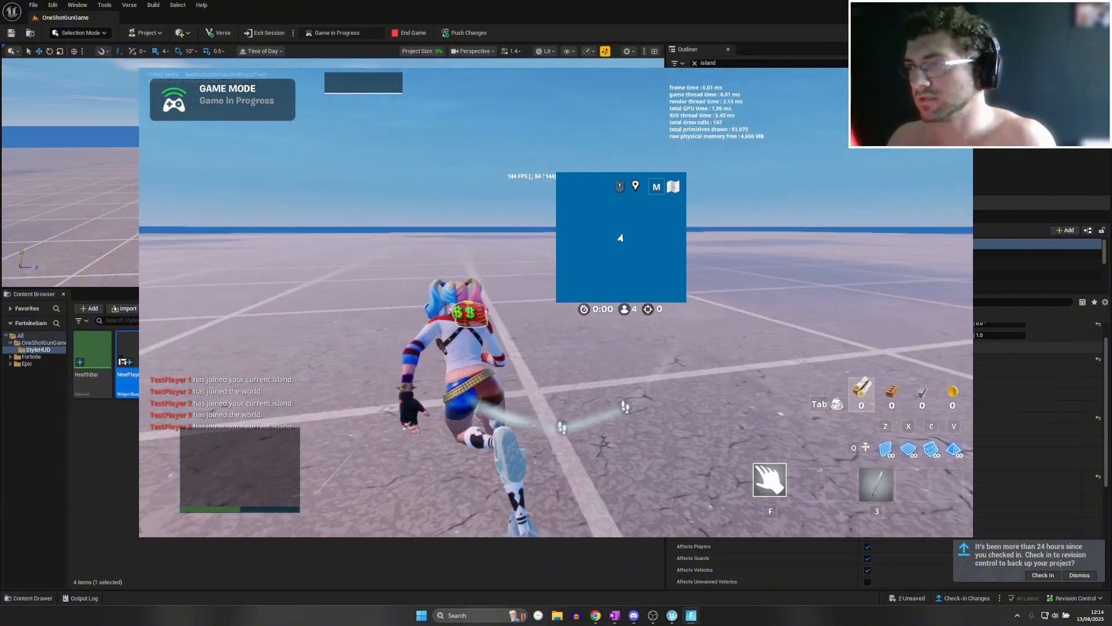
# Run the character into the red damage volume and stay inside to test the custom health and shield bars
pyautogui.press('w')
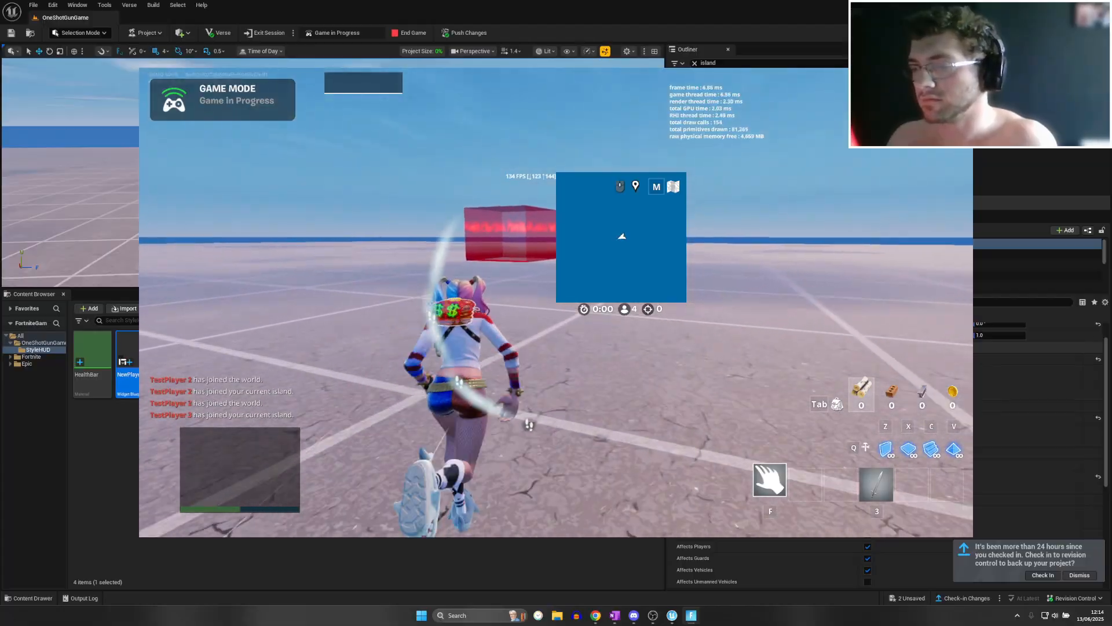
pyautogui.press('w')
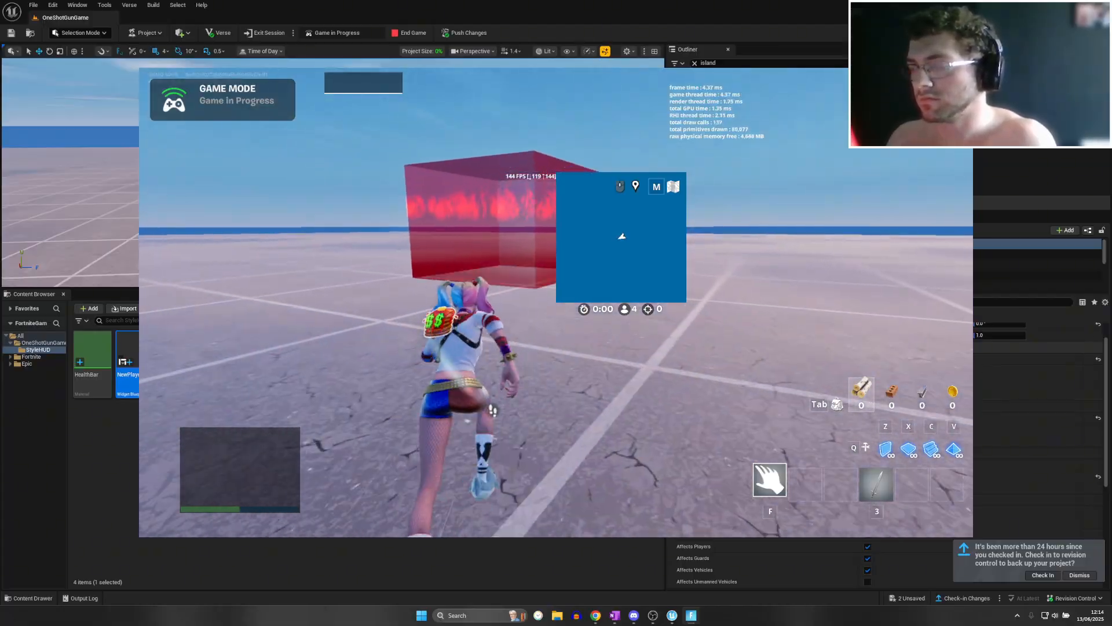
pyautogui.press('w')
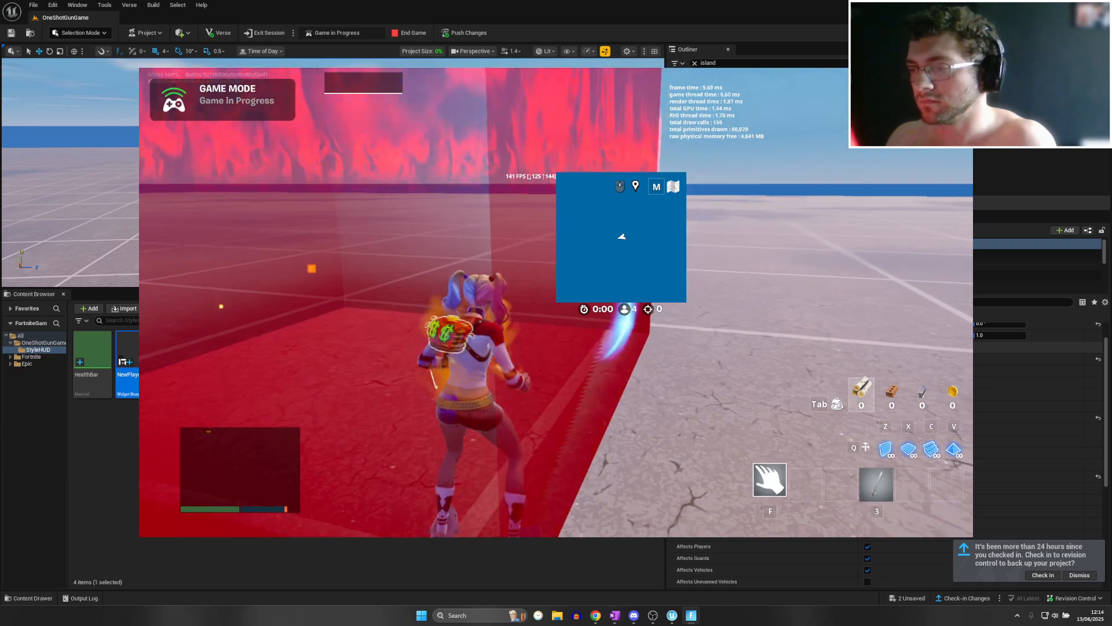
pyautogui.press('w')
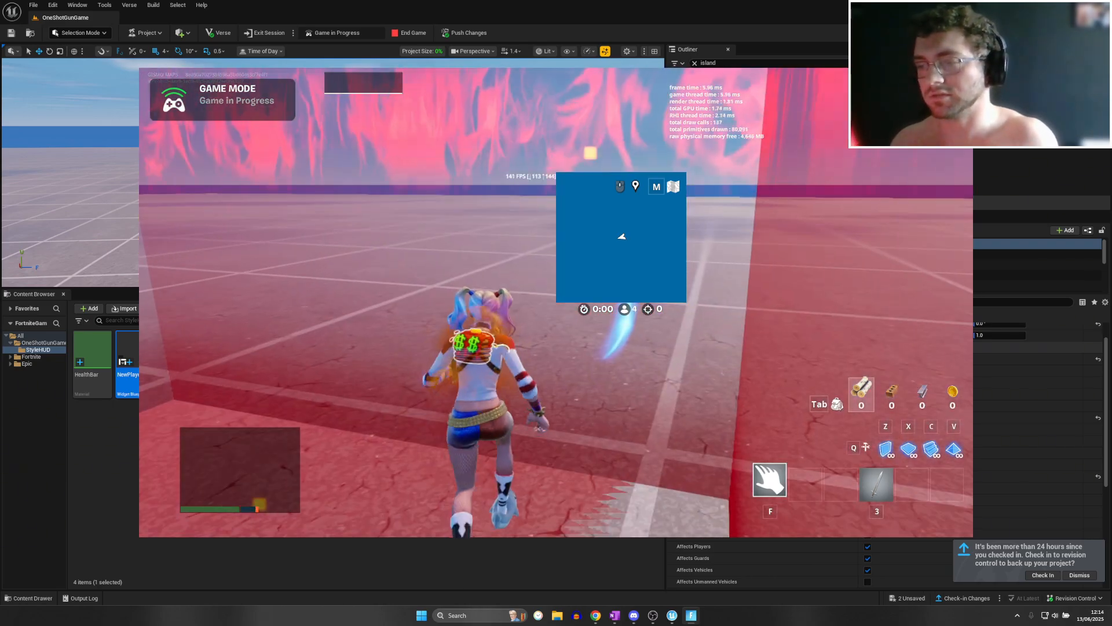
pyautogui.press('s')
pyautogui.press('d')
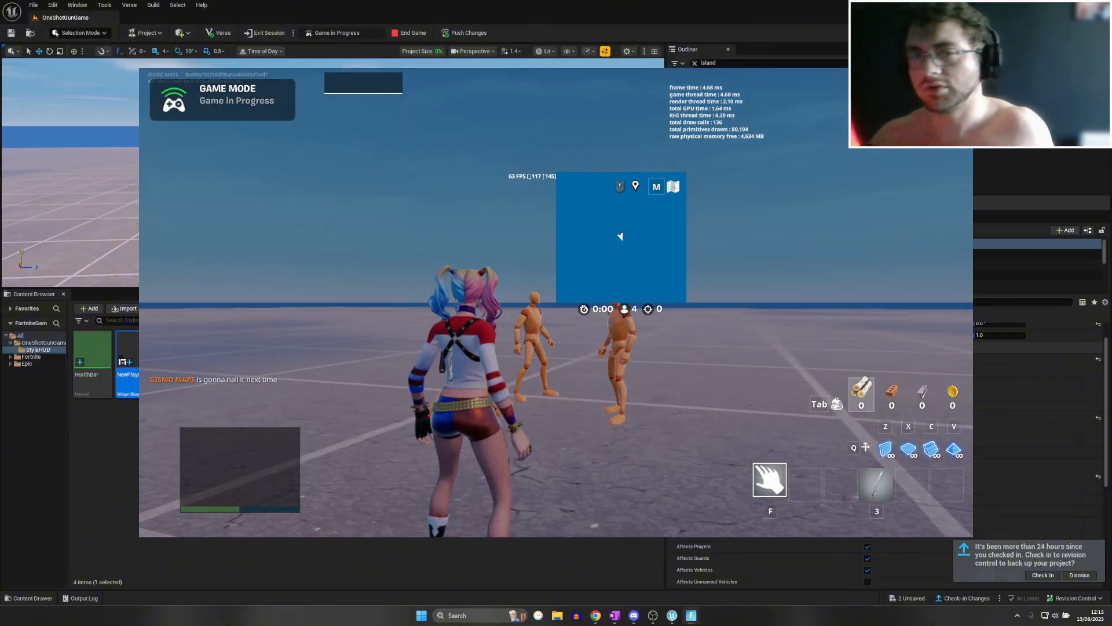
# End the running game in the Fortnite client
pyautogui.press('Escape')
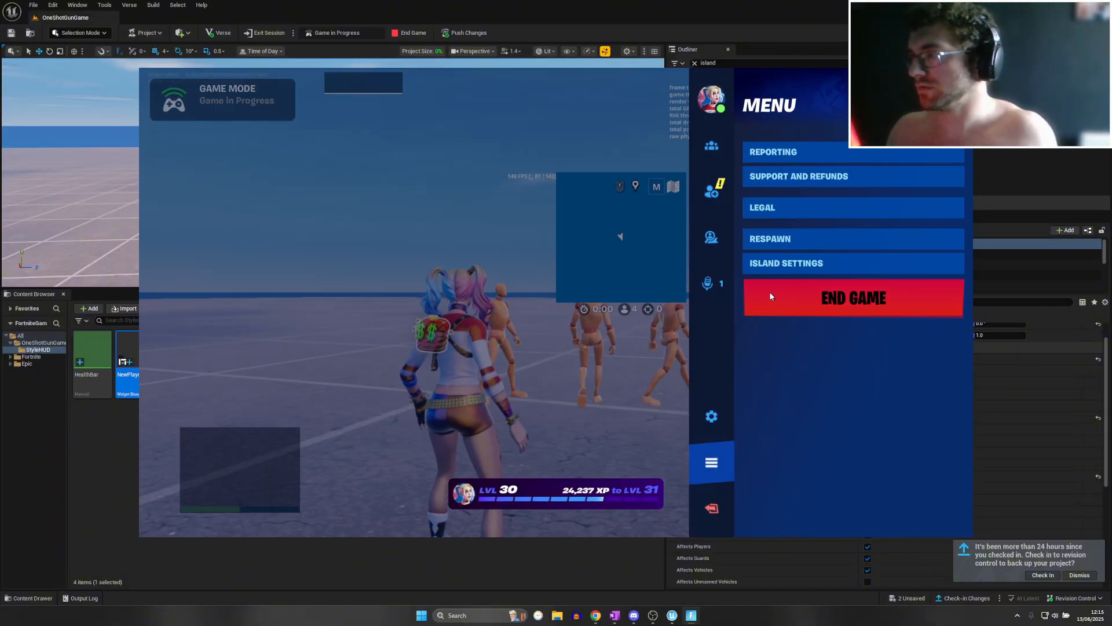
pyautogui.press('Escape')
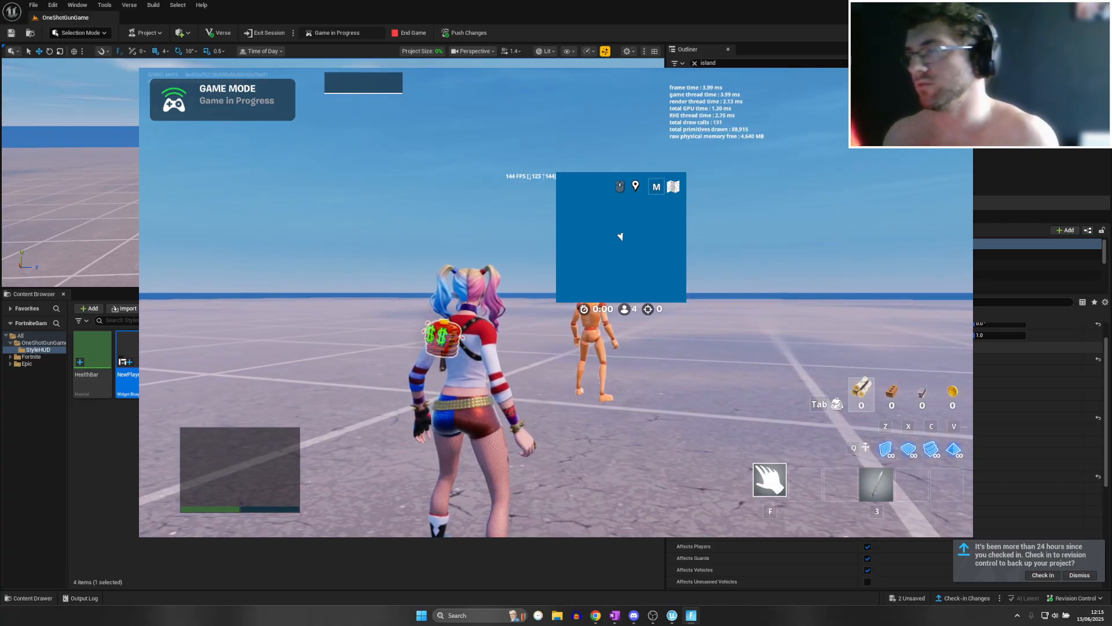
pyautogui.press('Escape')
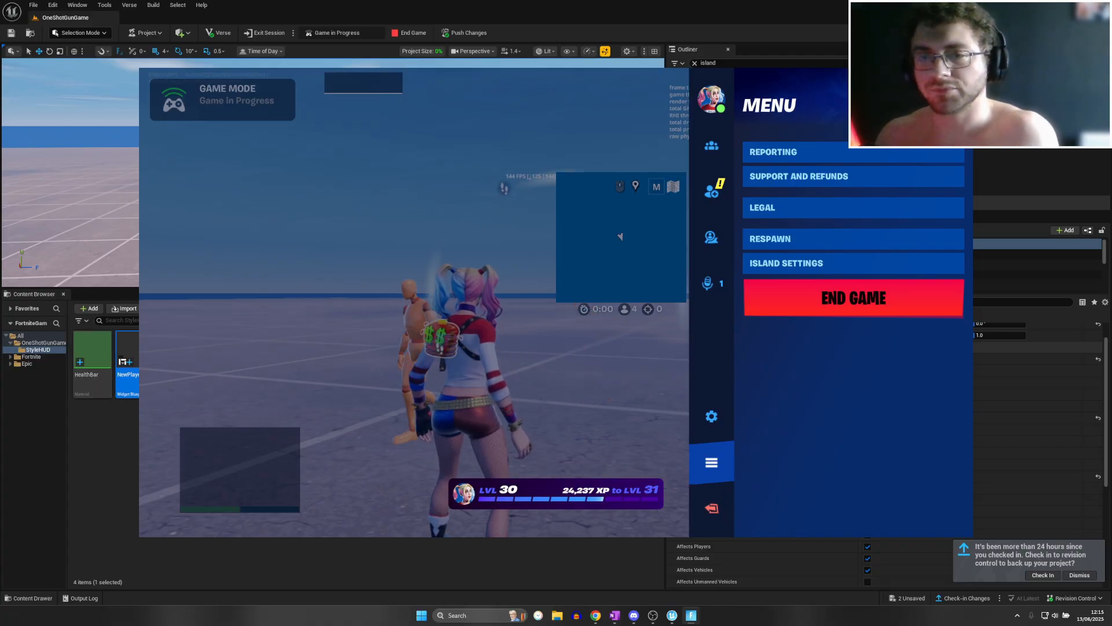
pyautogui.click(854, 298)
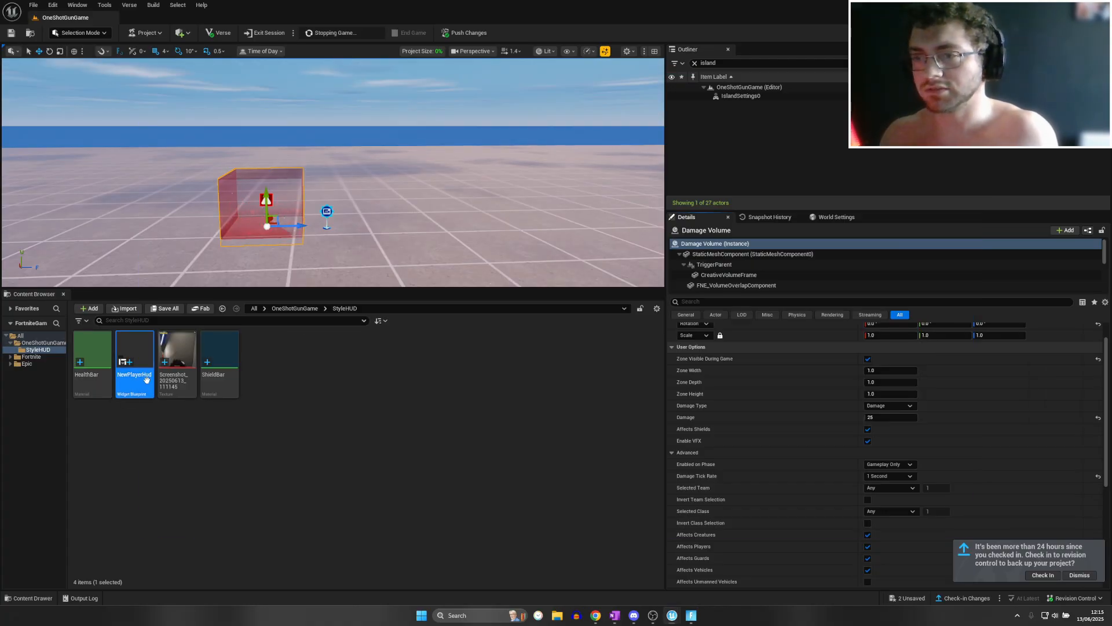
# Open the NewPlayerHud widget blueprint and add an Image widget inside the HealthOverlay
pyautogui.doubleClick(134, 359)
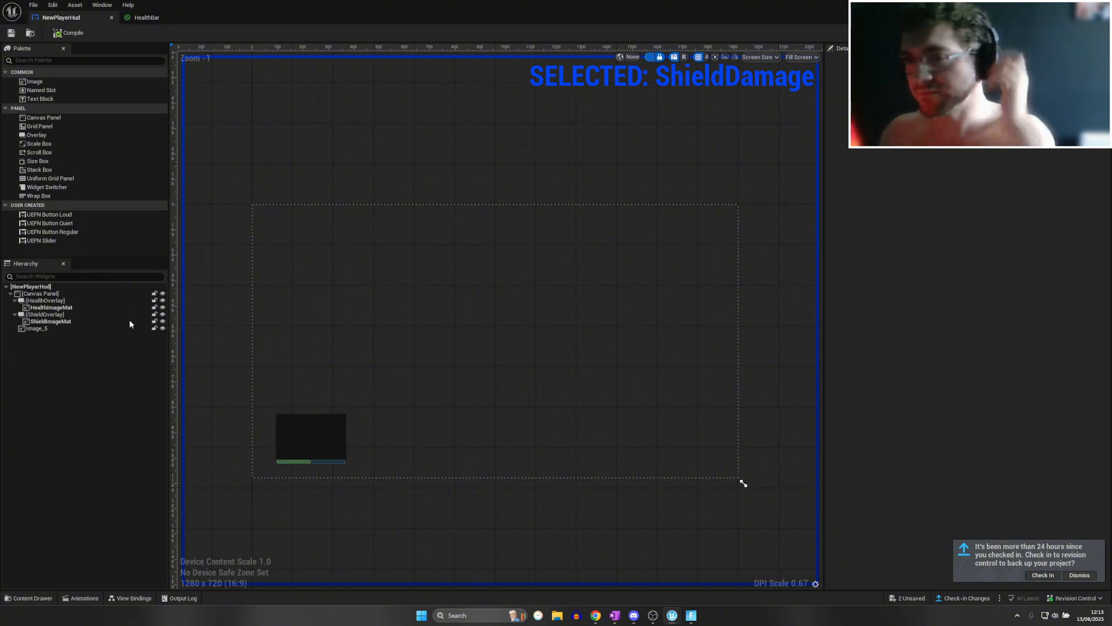
pyautogui.scroll(6, 241, 318)
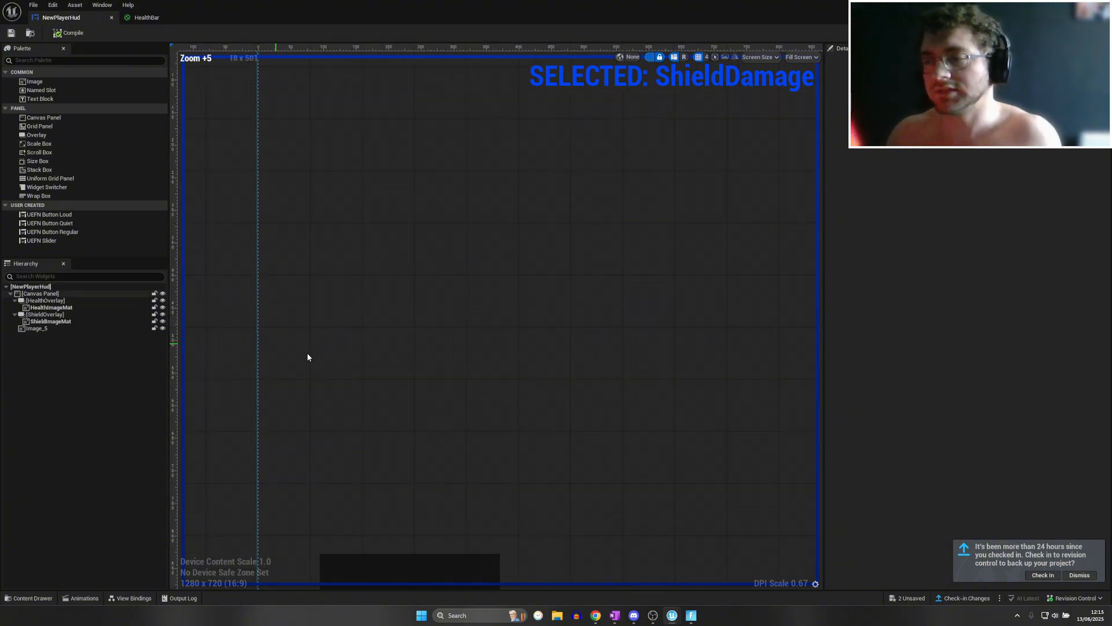
pyautogui.moveTo(308, 357); pyautogui.dragTo(204, 100, button='right')
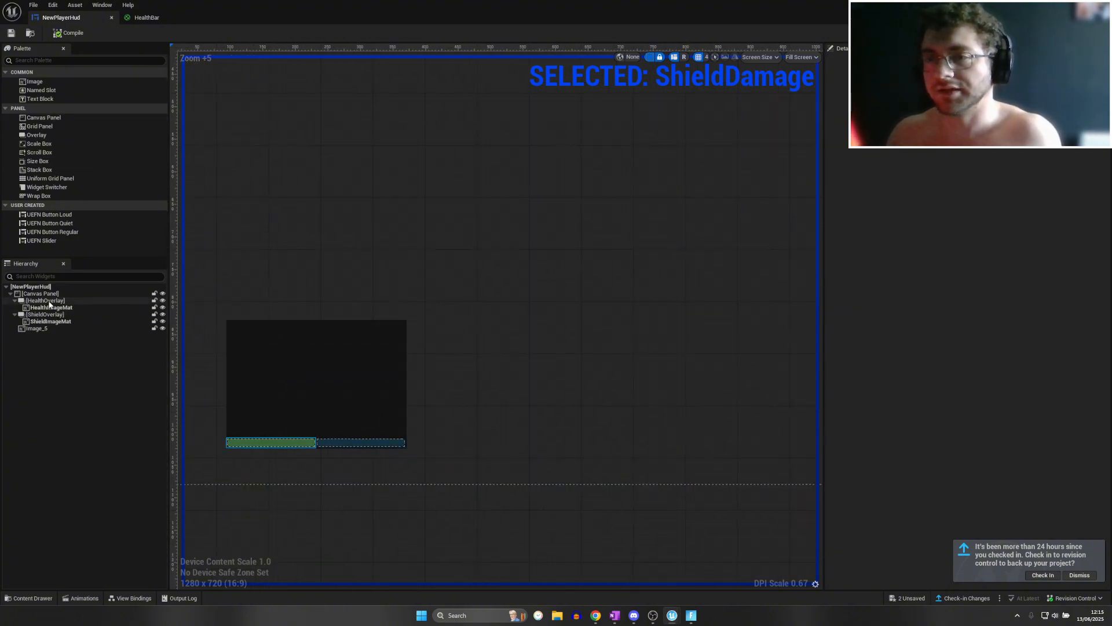
pyautogui.click(46, 300)
pyautogui.moveTo(52, 82)
pyautogui.mouseDown()
pyautogui.moveTo(279, 363)
pyautogui.moveTo(250, 439)
pyautogui.mouseUp()
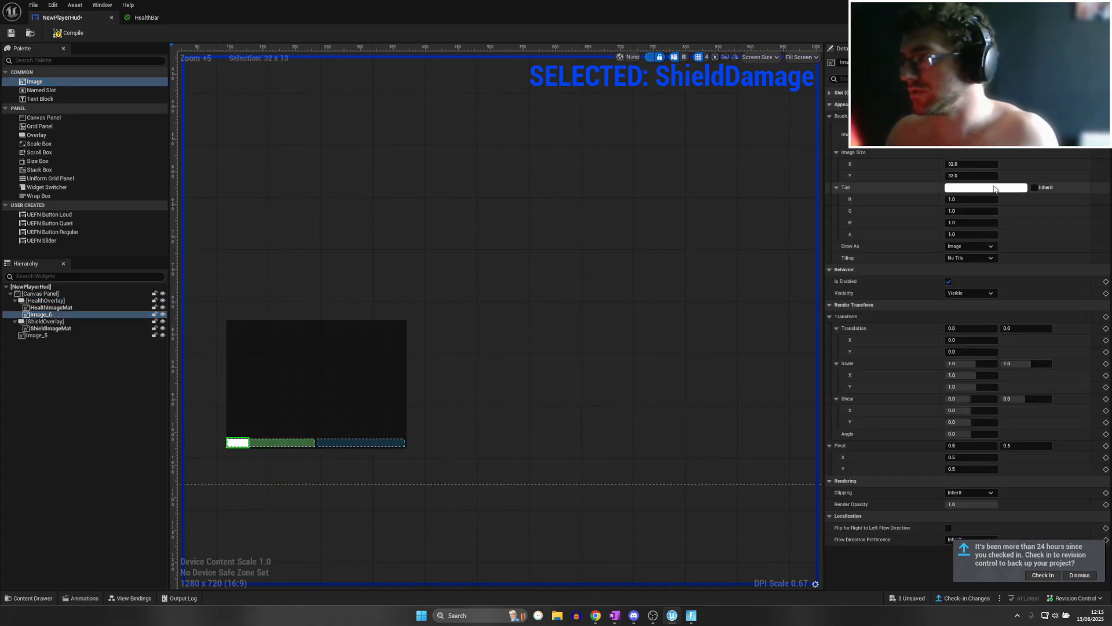
# Tint the new image with the green sampled from the health bar, darkened to hex 1A311AFF
pyautogui.click(1013, 189)
pyautogui.click(966, 274)
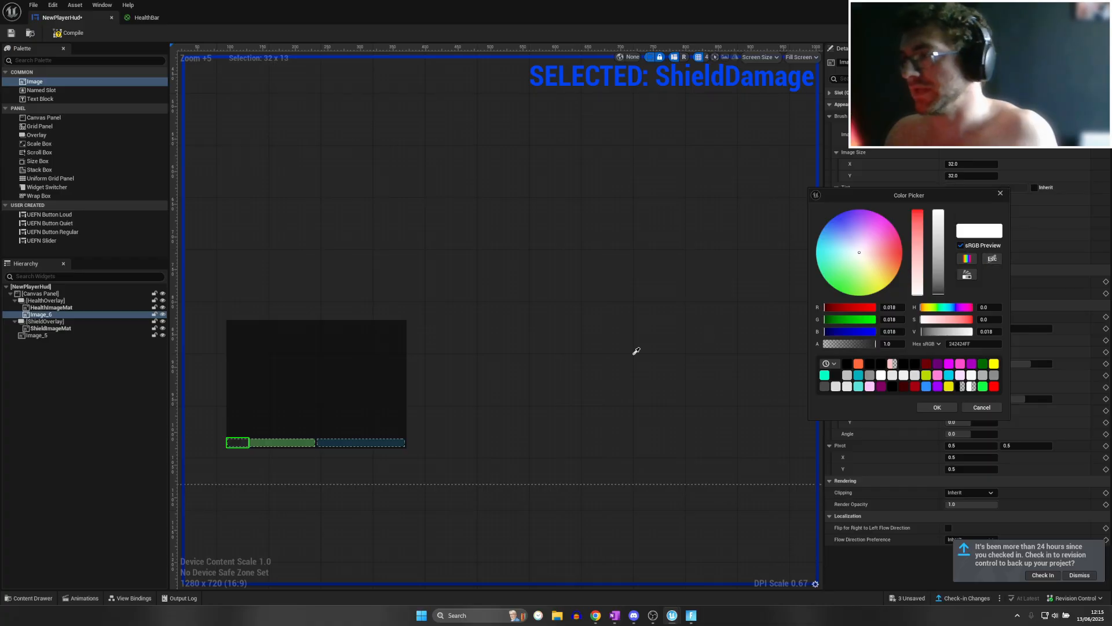
pyautogui.click(291, 441)
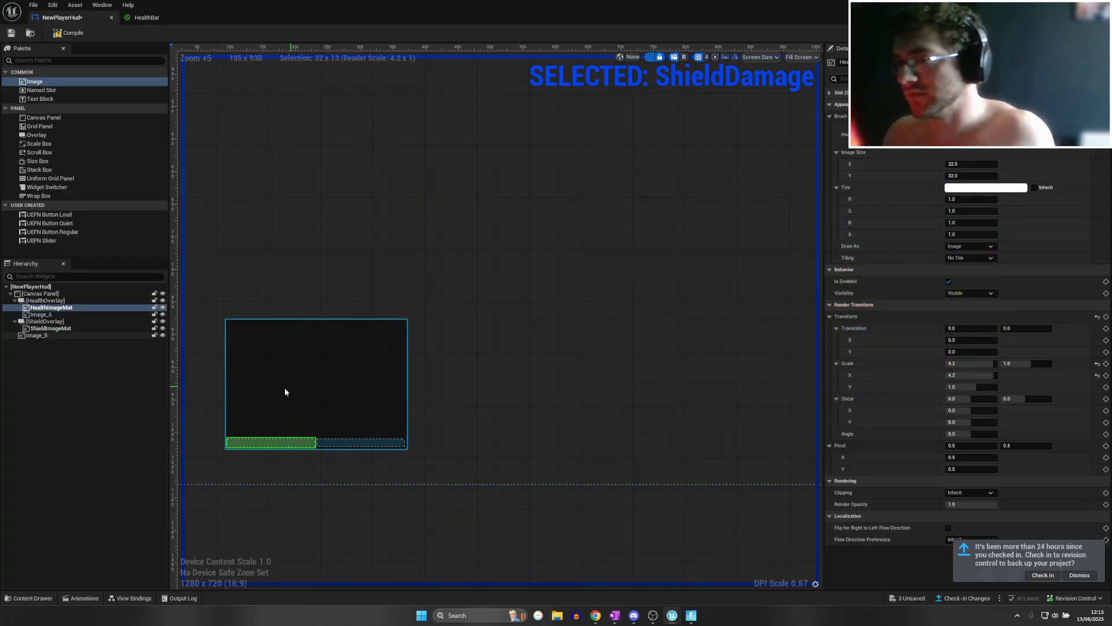
pyautogui.click(61, 316)
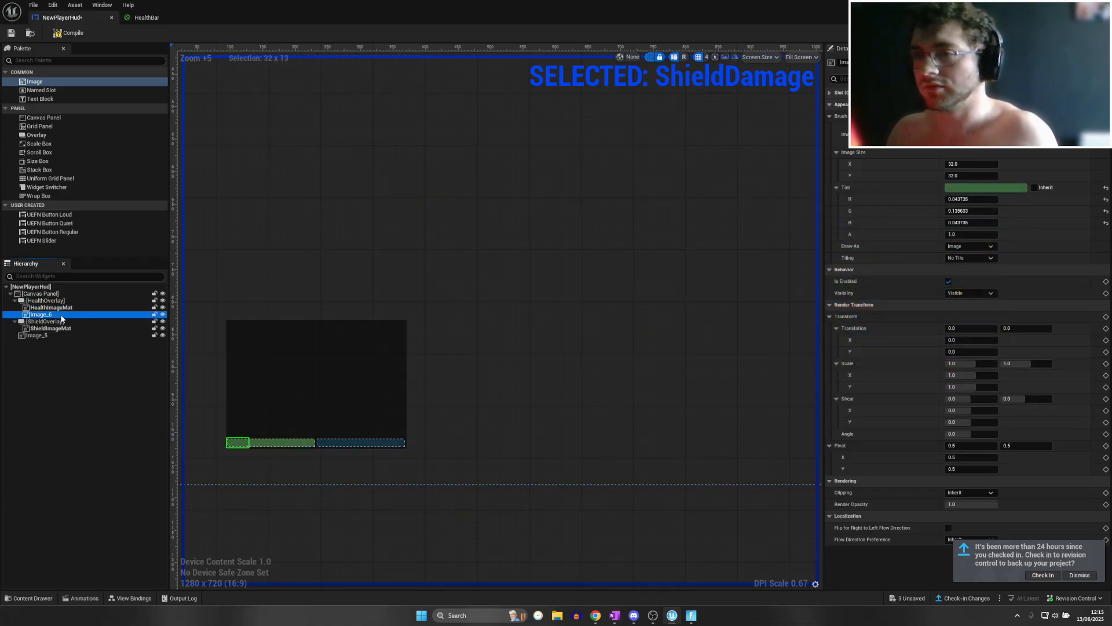
pyautogui.click(977, 187)
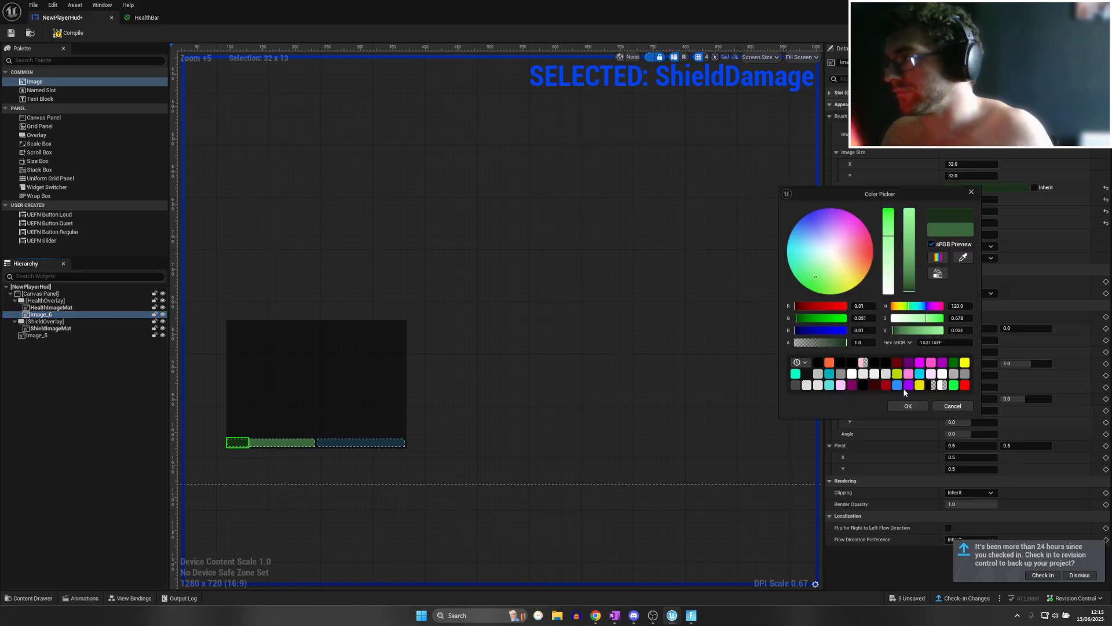
pyautogui.click(907, 407)
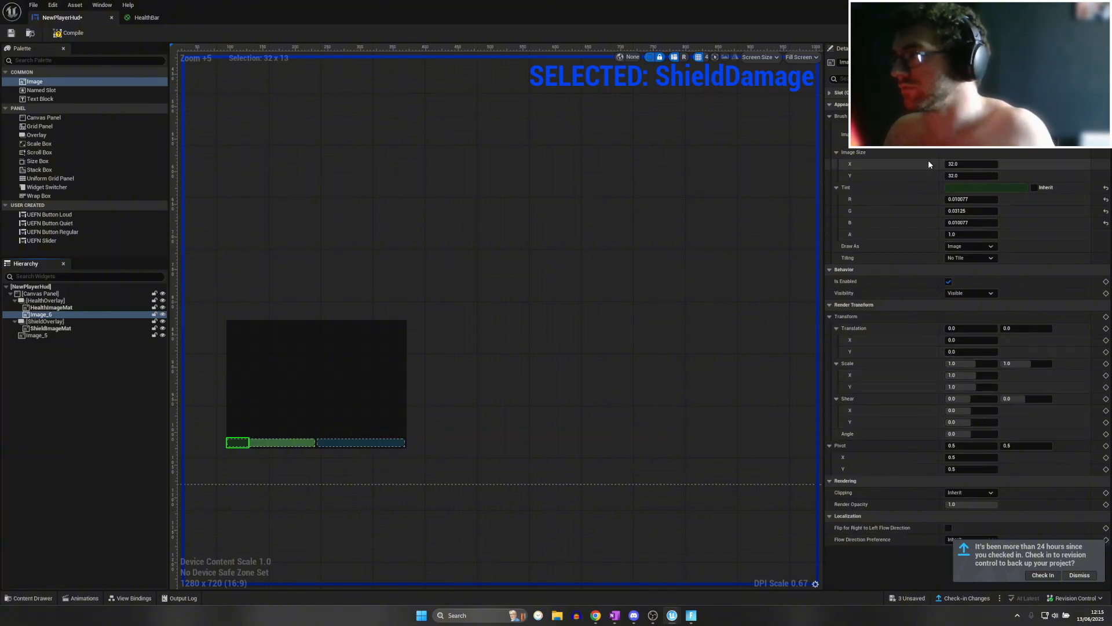
# Filter the image's properties by "z", clear the filter, and try to reorder the image within the HealthOverlay
pyautogui.click(868, 78)
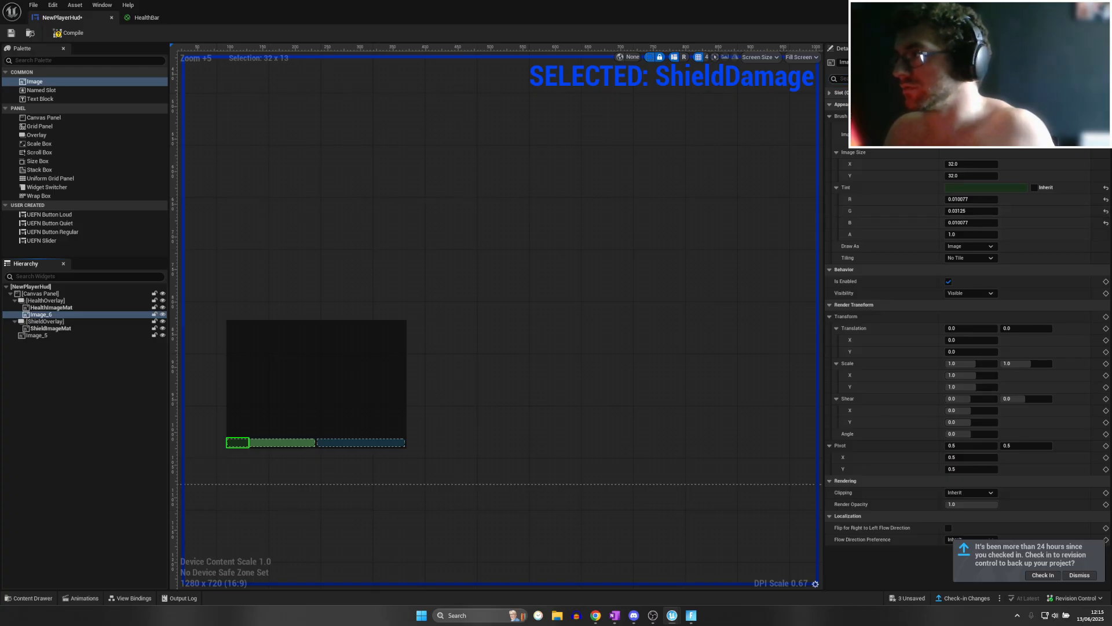
pyautogui.write('z')
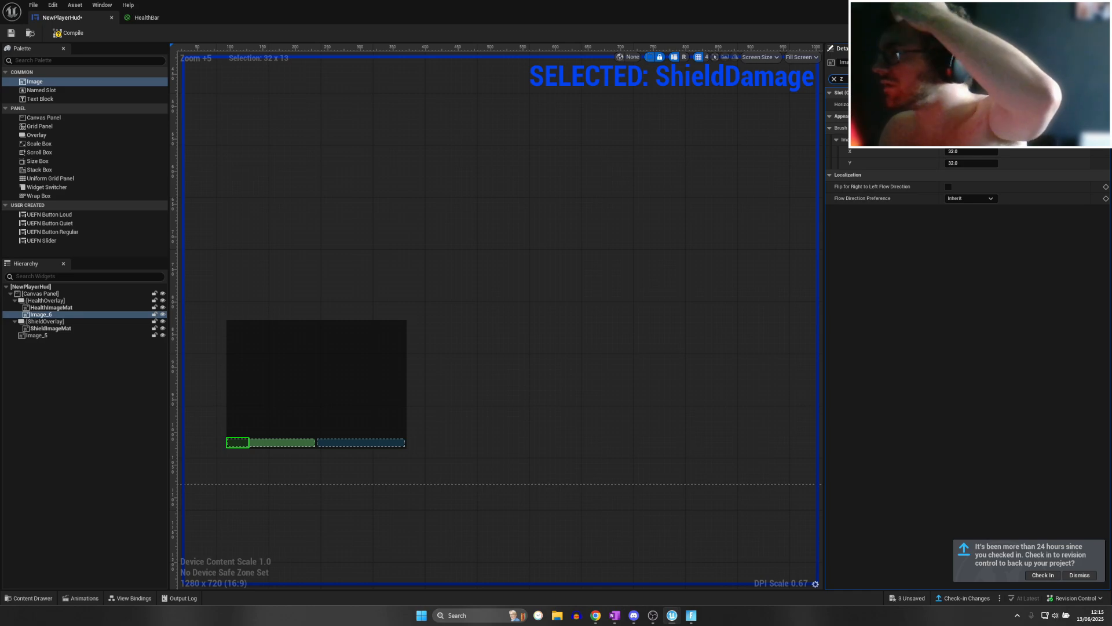
pyautogui.click(835, 78)
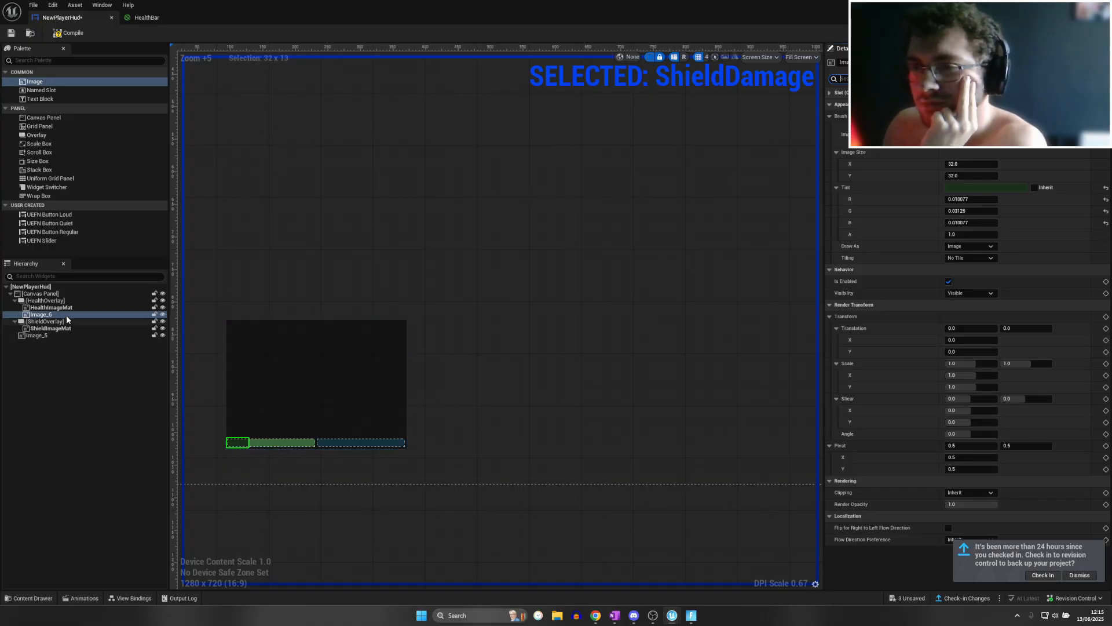
pyautogui.click(52, 307)
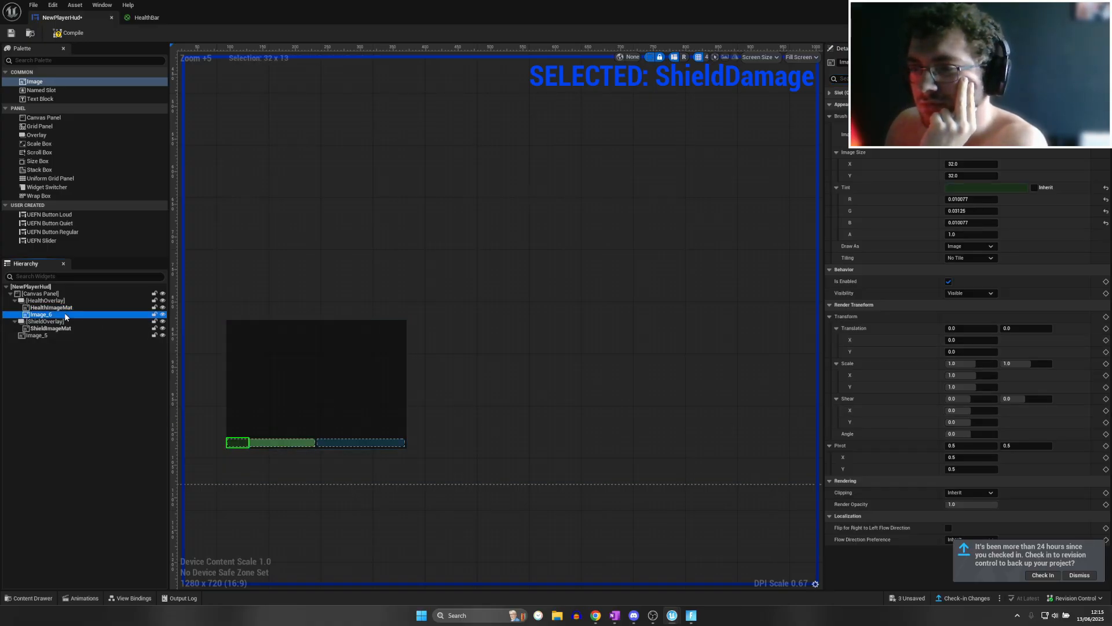
pyautogui.moveTo(65, 313); pyautogui.dragTo(63, 312)
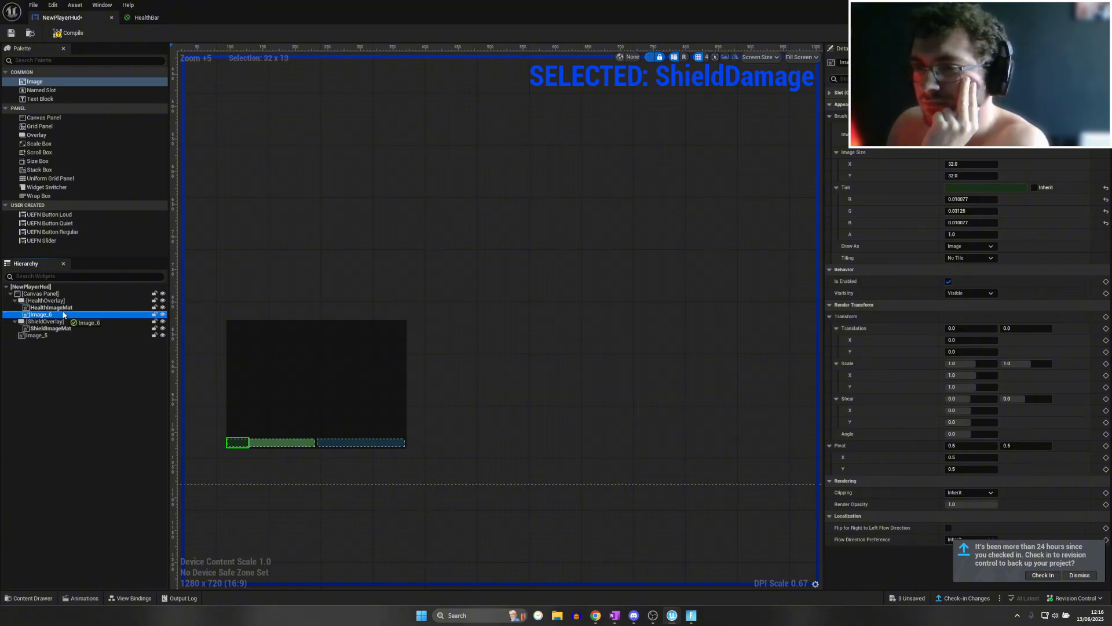
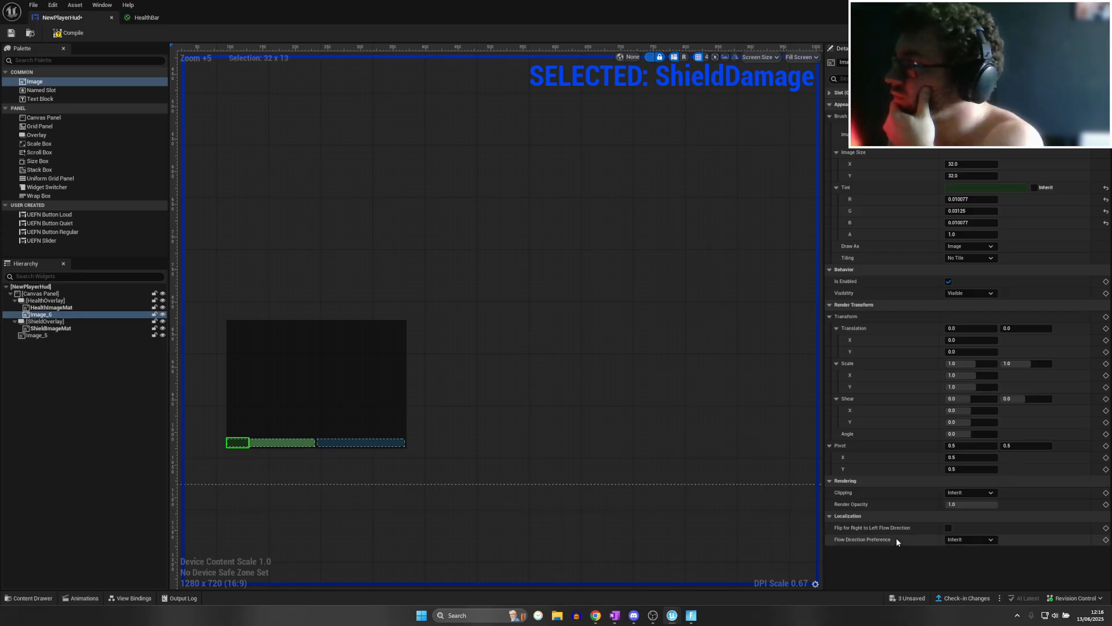
# Move Image_6 out of the HealthOverlay into the Canvas Panel and place it above the dark HUD box
pyautogui.scroll(10, 277, 463)
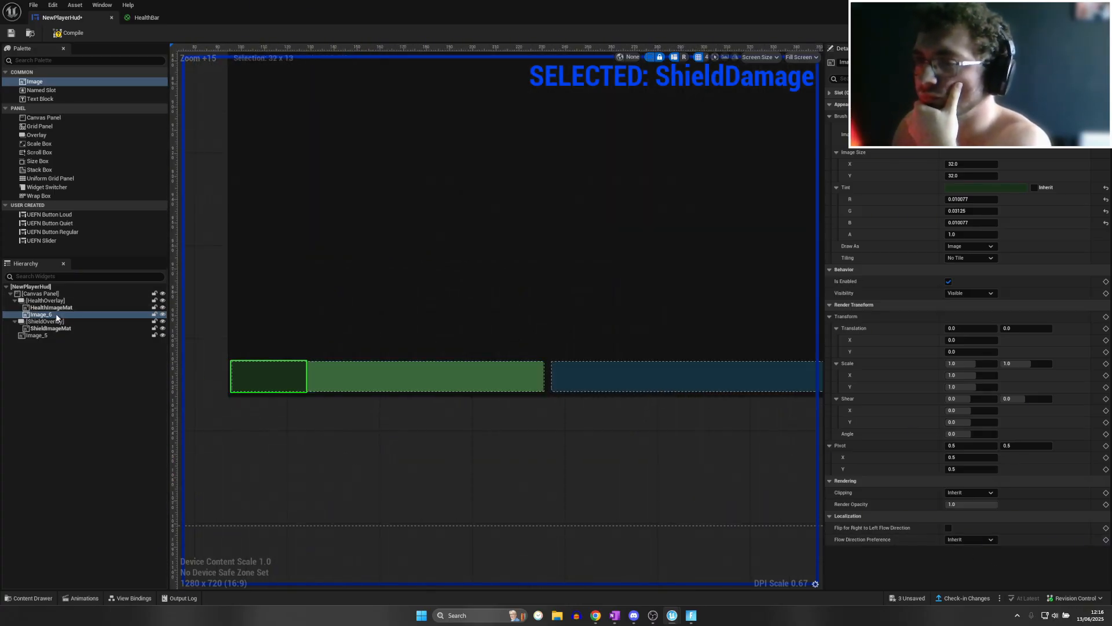
pyautogui.moveTo(58, 334); pyautogui.dragTo(50, 296)
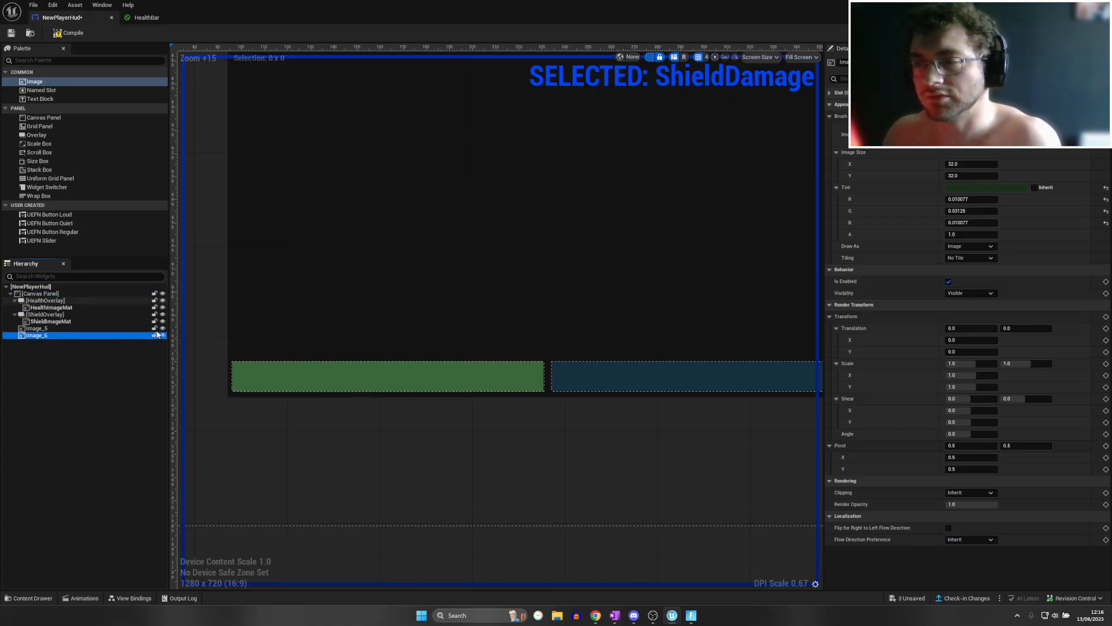
pyautogui.scroll(-10, 311, 382)
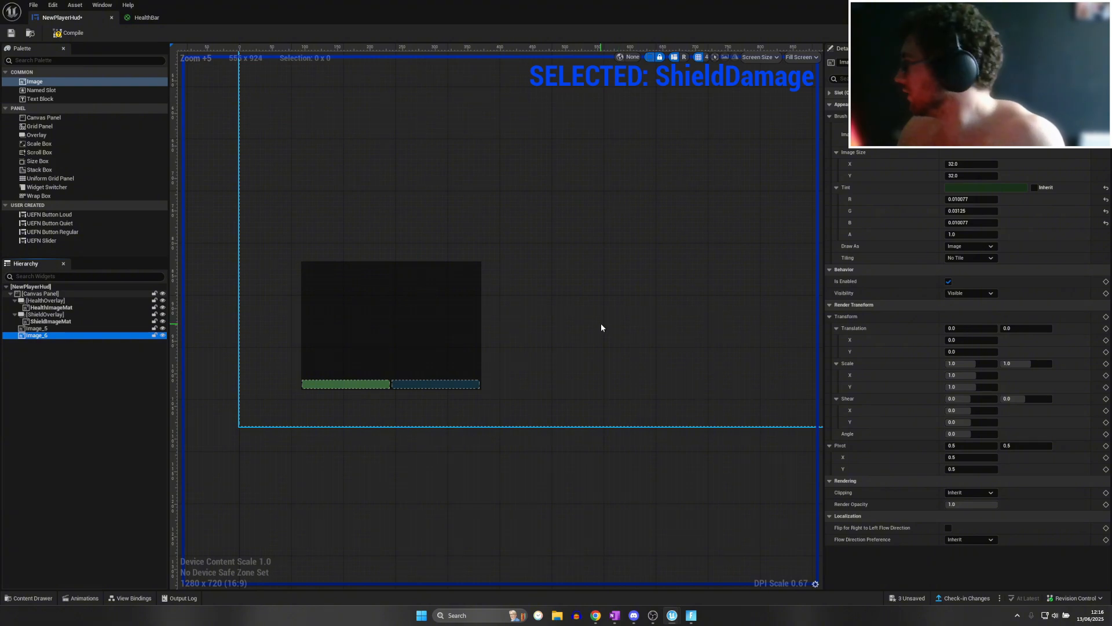
pyautogui.scroll(-5, 557, 302)
pyautogui.moveTo(566, 298); pyautogui.dragTo(507, 384, button='right')
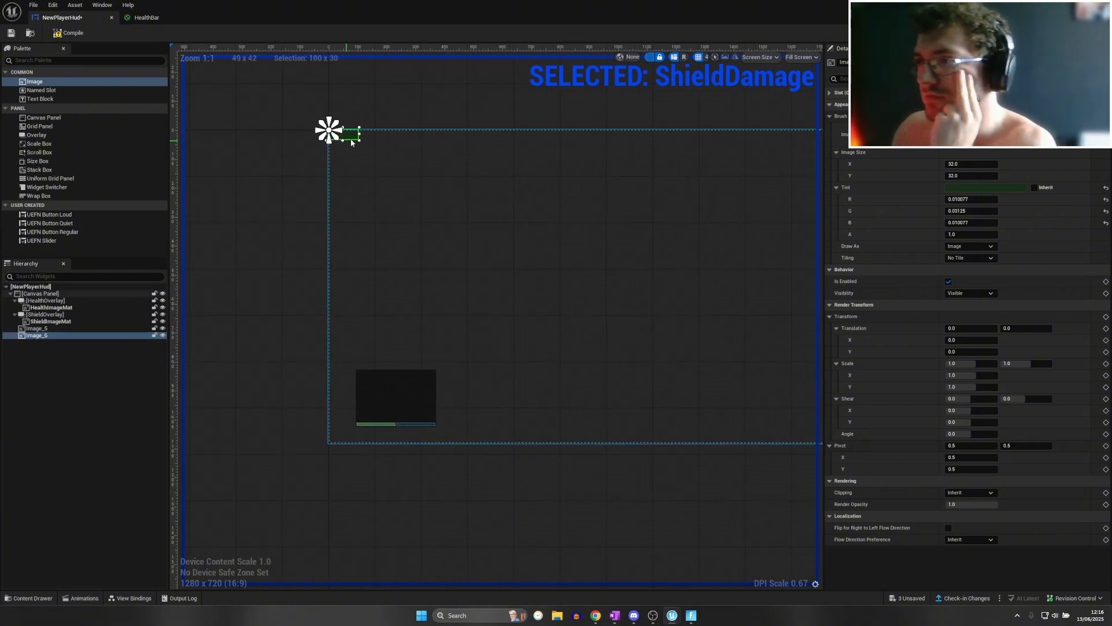
pyautogui.click(385, 286)
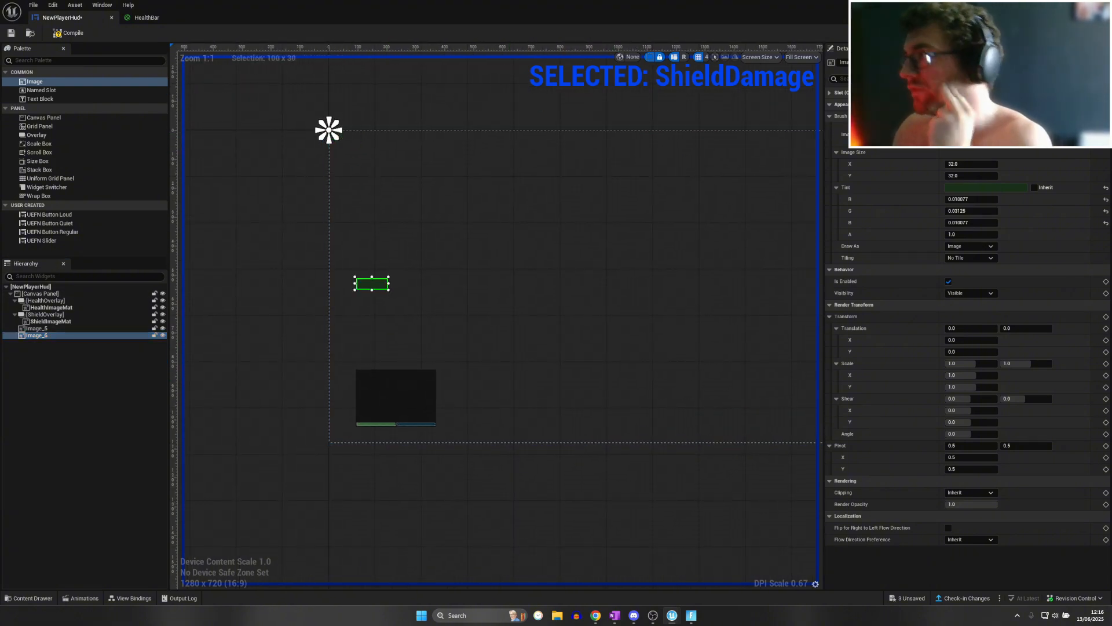
# Anchor Image_6 to the bottom-left corner of the canvas
pyautogui.click(1008, 129)
pyautogui.click(1008, 130)
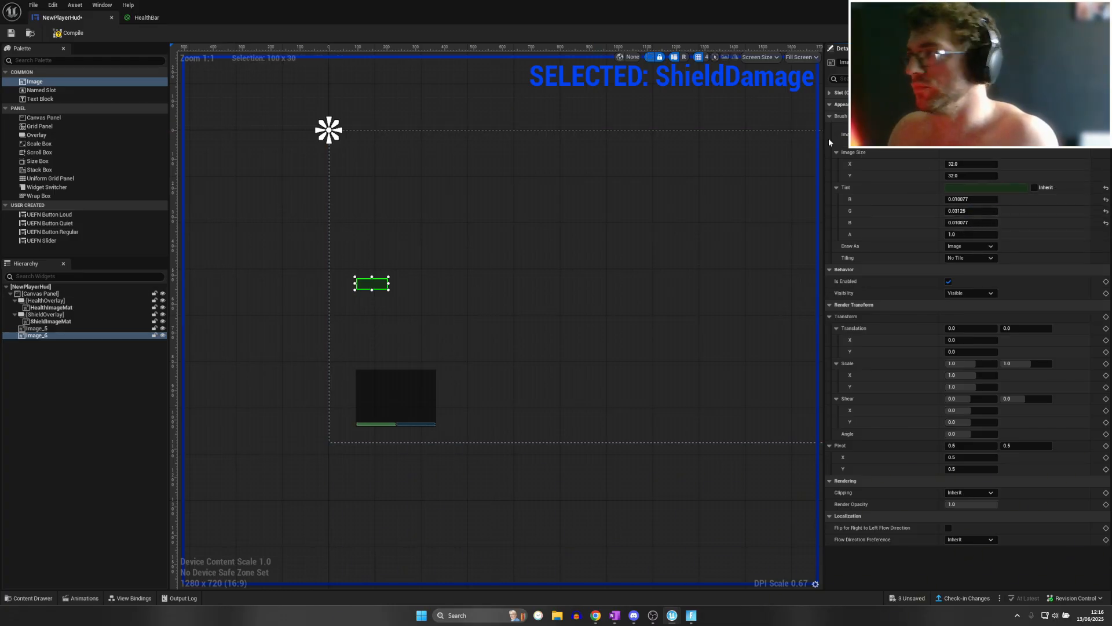
pyautogui.click(830, 93)
pyautogui.click(968, 104)
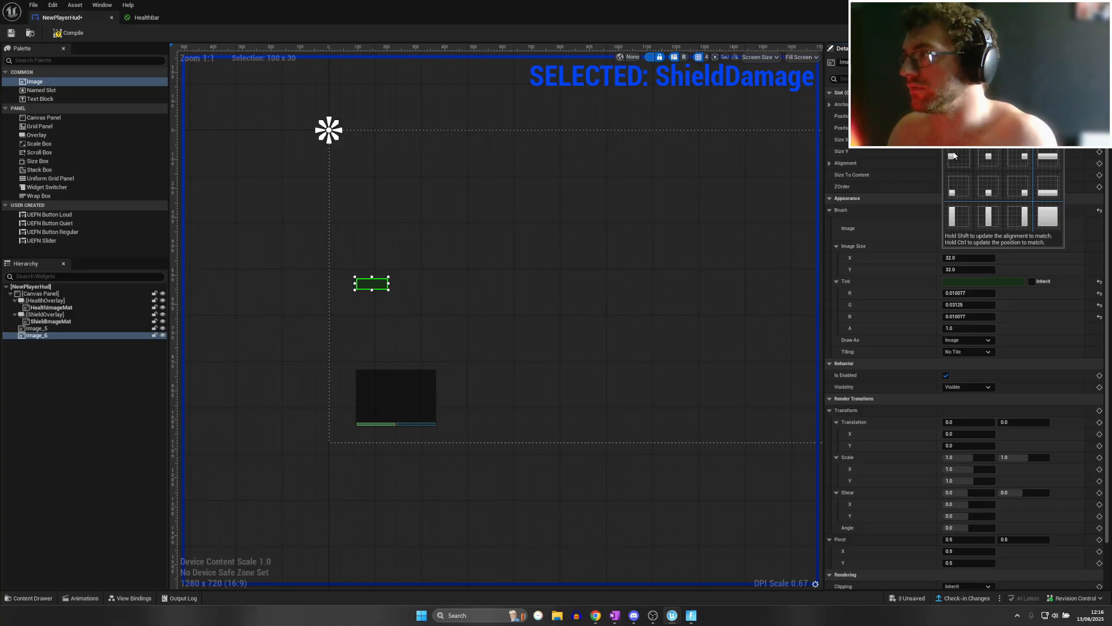
pyautogui.click(965, 194)
# Position Image_6 over the health bar and resize it to match the bar, about 134 x 12
pyautogui.scroll(6, 467, 370)
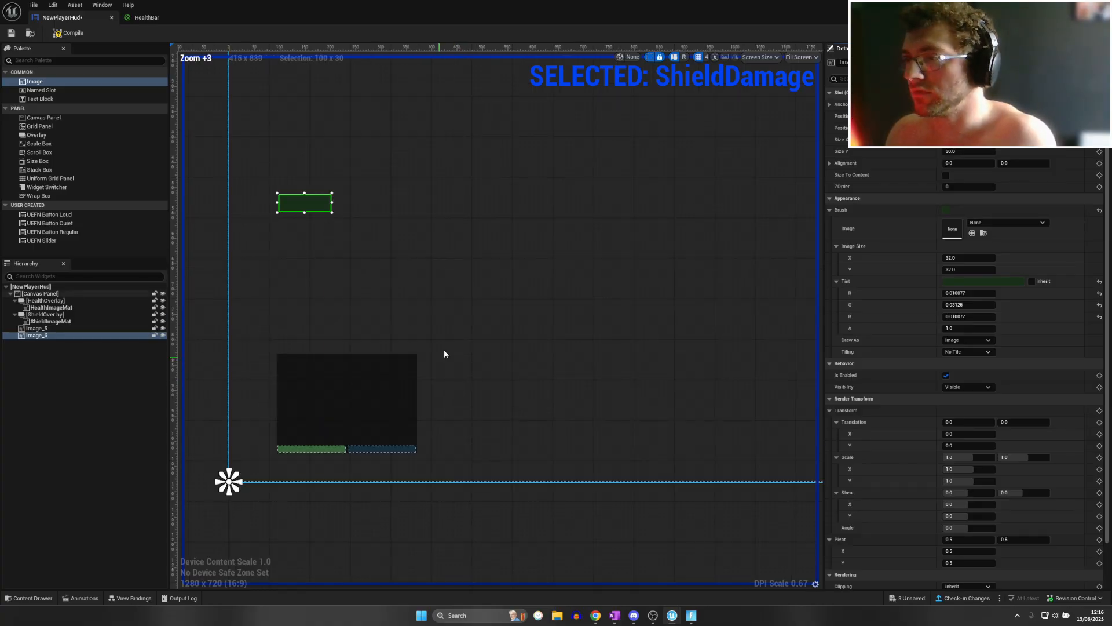
pyautogui.moveTo(408, 468); pyautogui.dragTo(407, 475)
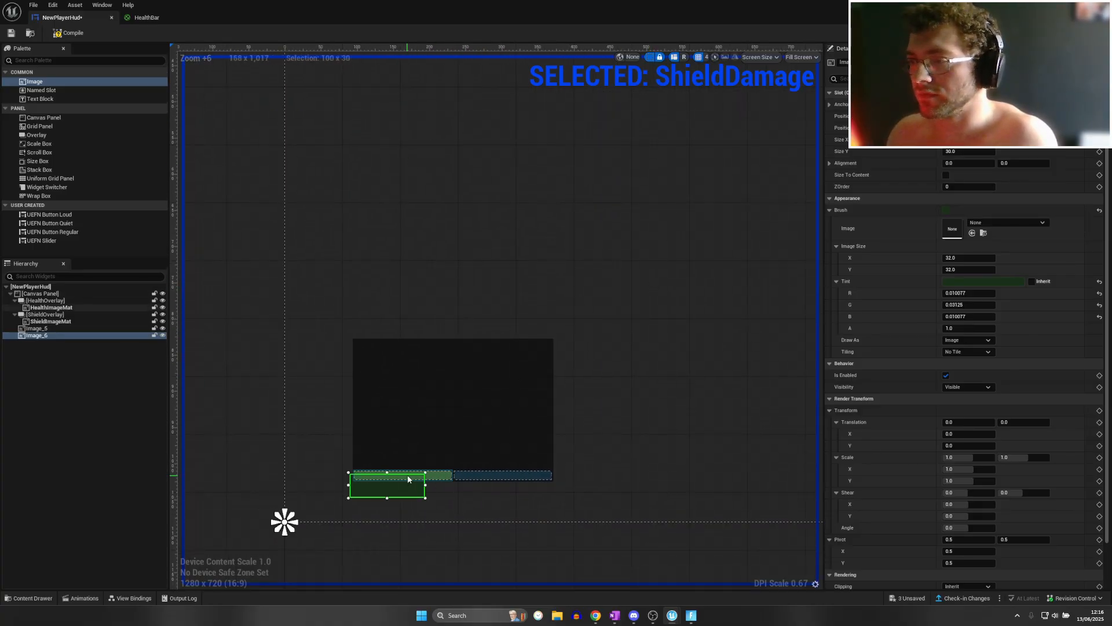
pyautogui.scroll(12, 408, 474)
pyautogui.moveTo(361, 547)
pyautogui.mouseDown()
pyautogui.moveTo(366, 528)
pyautogui.moveTo(375, 536)
pyautogui.mouseUp()
pyautogui.moveTo(382, 507); pyautogui.dragTo(546, 490, button='right')
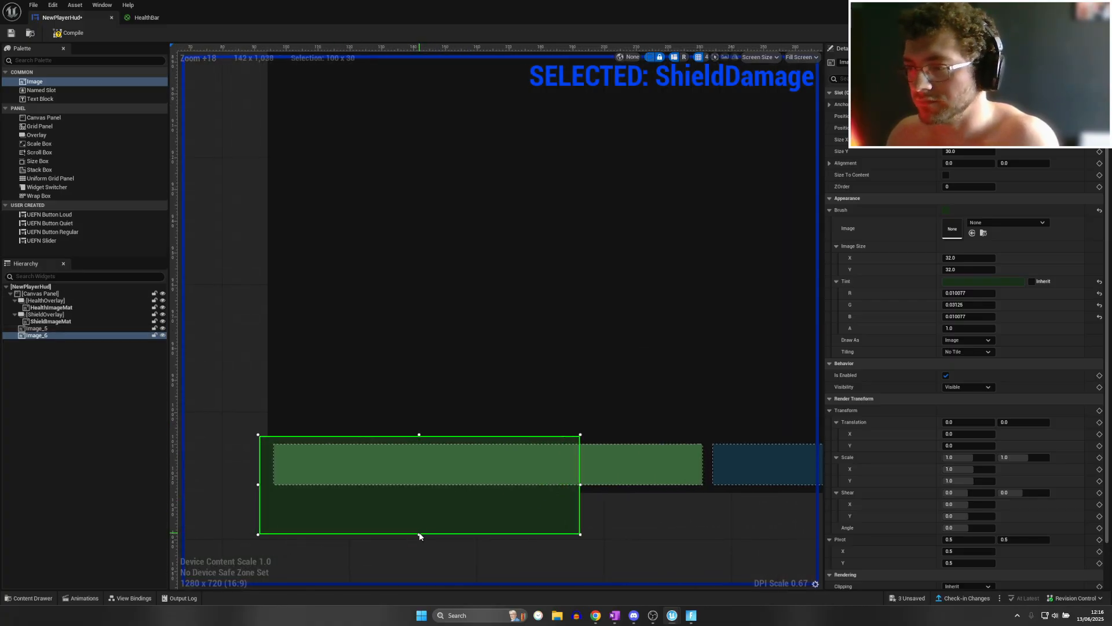
pyautogui.moveTo(419, 530); pyautogui.dragTo(416, 486)
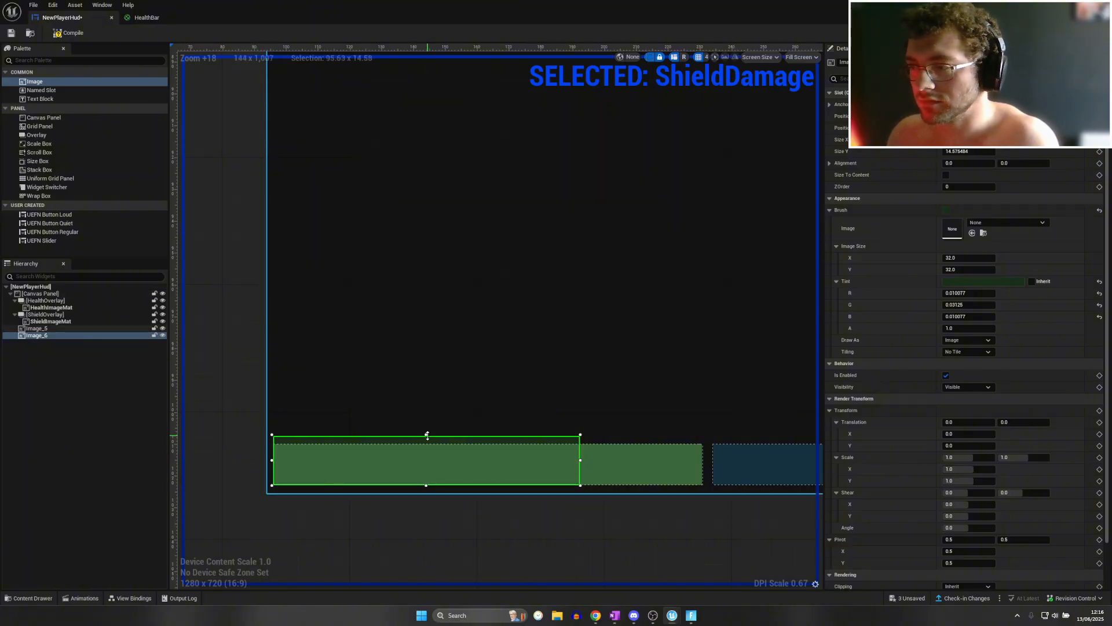
pyautogui.moveTo(427, 435); pyautogui.dragTo(427, 442)
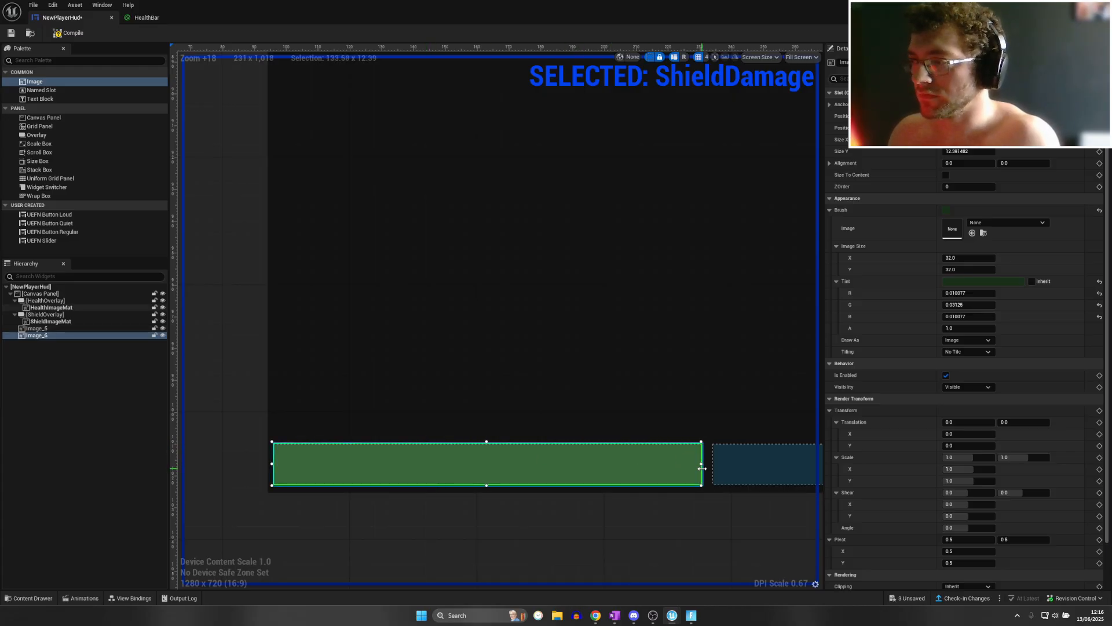
pyautogui.moveTo(583, 479); pyautogui.dragTo(599, 519)
# Tint the new Image_7 with the health bar's green and darken it to about R 0.005, G 0.016, B 0.005
pyautogui.moveTo(561, 432); pyautogui.dragTo(544, 386, button='right')
pyautogui.scroll(-5, 544, 385)
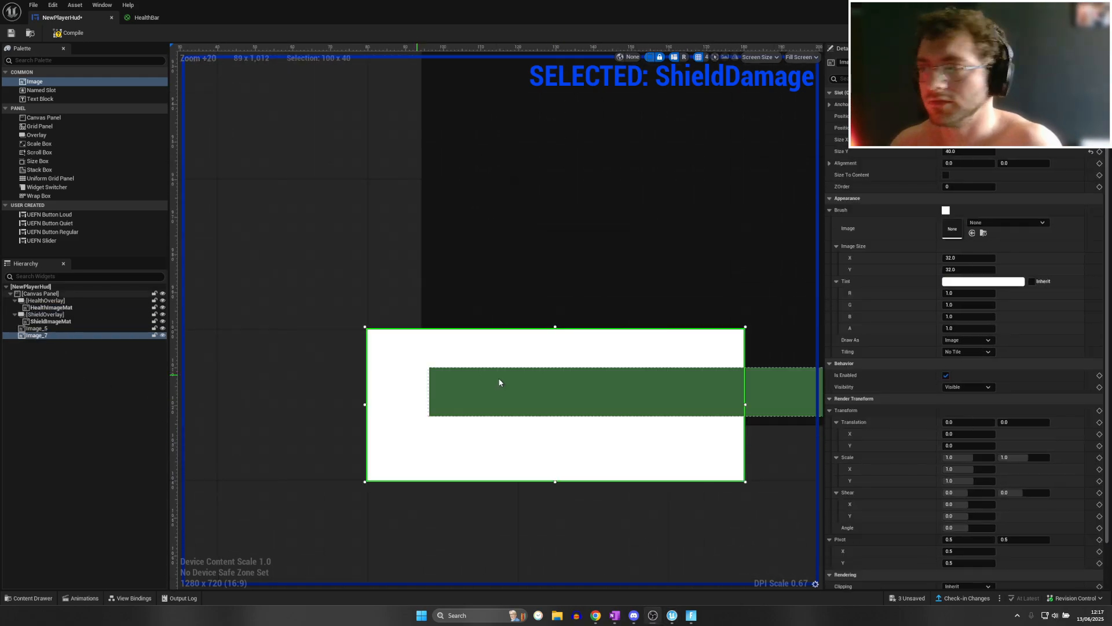
pyautogui.click(1001, 283)
pyautogui.click(984, 353)
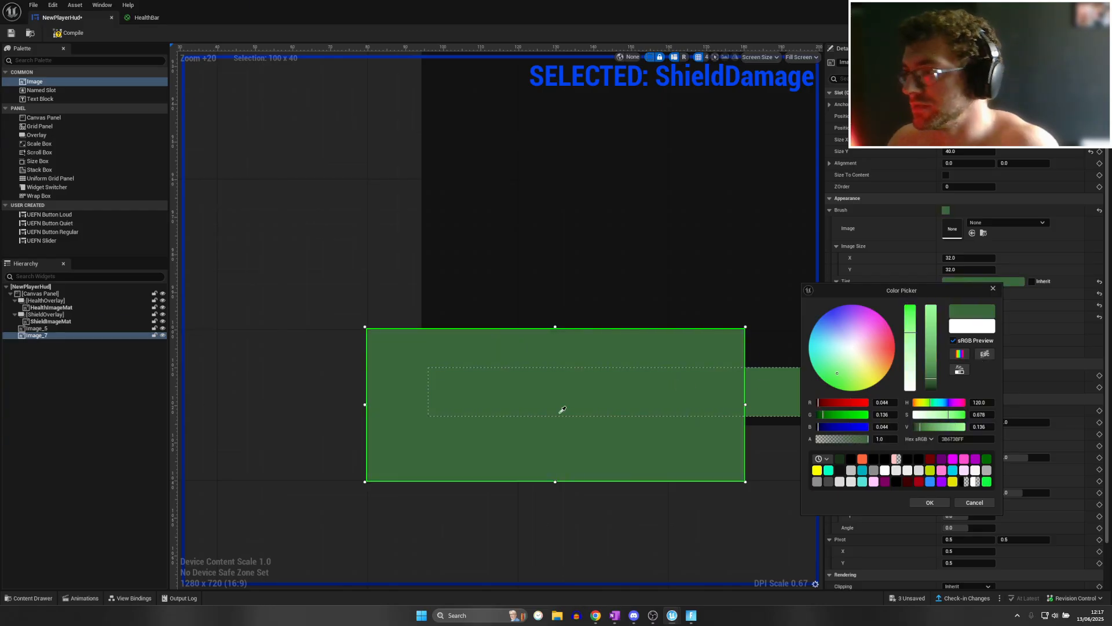
pyautogui.click(401, 426)
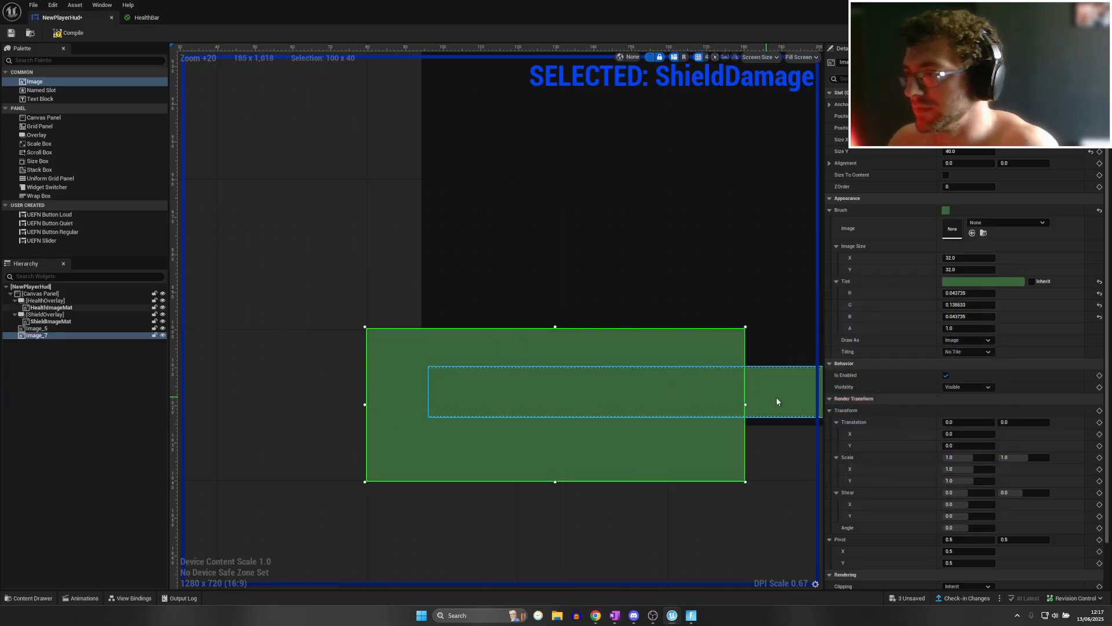
pyautogui.click(958, 277)
pyautogui.moveTo(888, 375); pyautogui.dragTo(889, 385)
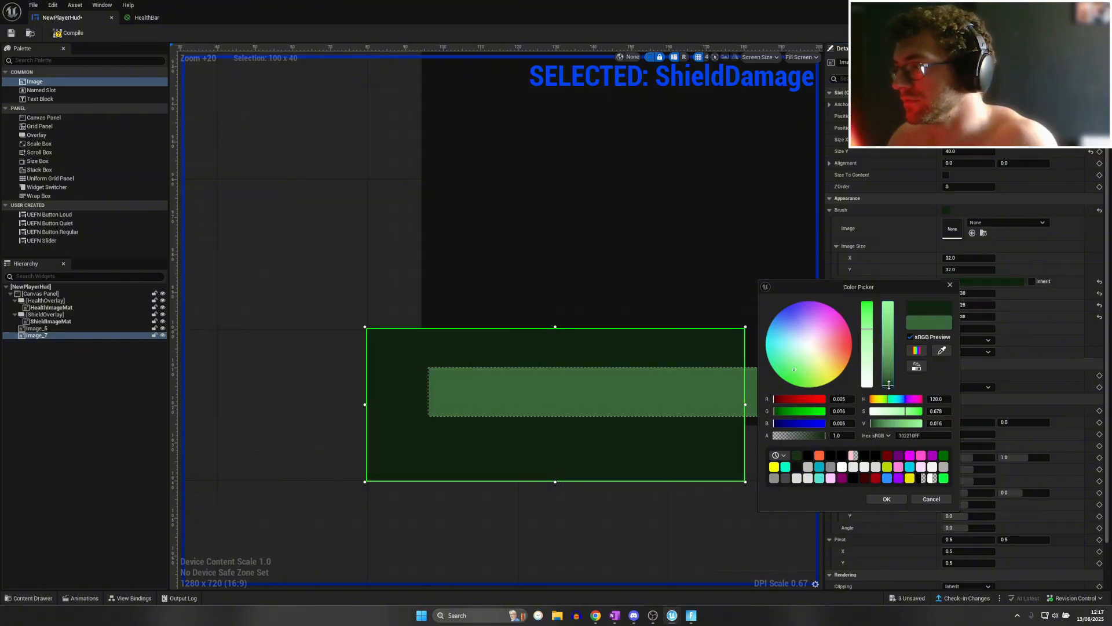
pyautogui.click(886, 498)
# Resize Image_7 to cover the health bar, about 134.5 x 12.5
pyautogui.moveTo(653, 465); pyautogui.dragTo(281, 411, button='right')
pyautogui.moveTo(259, 402); pyautogui.dragTo(320, 402)
pyautogui.moveTo(695, 467); pyautogui.dragTo(569, 463, button='right')
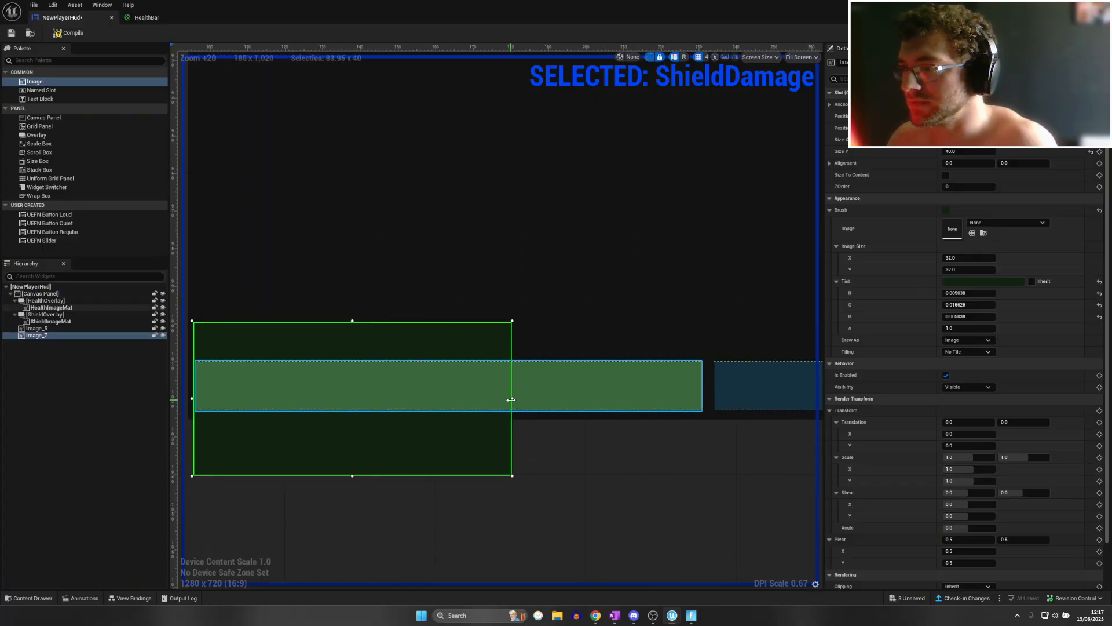
pyautogui.moveTo(514, 397); pyautogui.dragTo(713, 396)
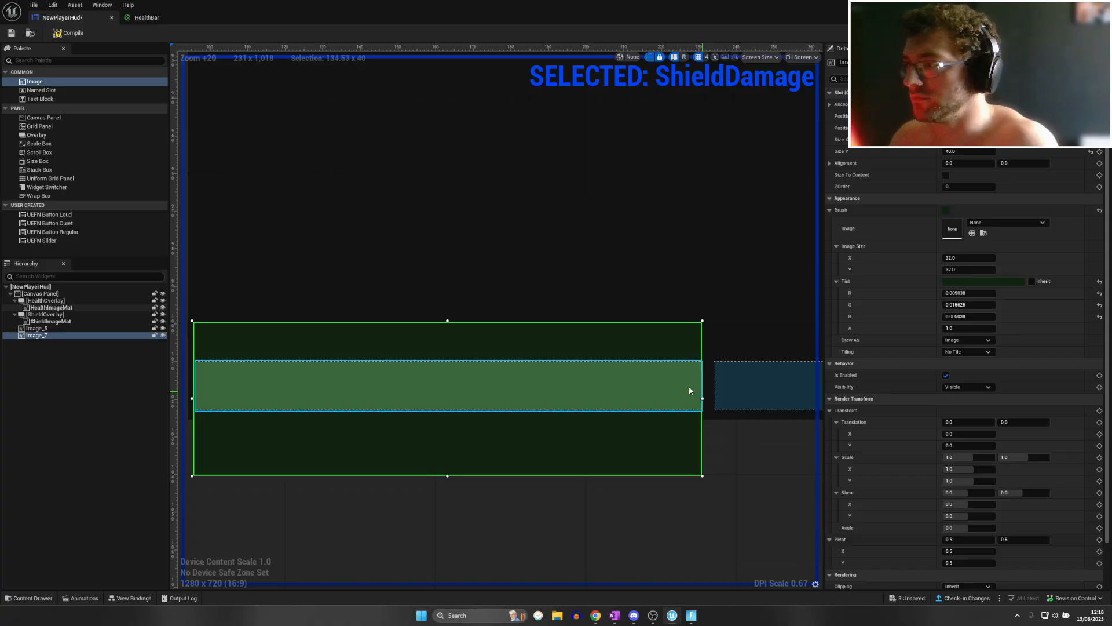
pyautogui.moveTo(447, 321); pyautogui.dragTo(450, 359)
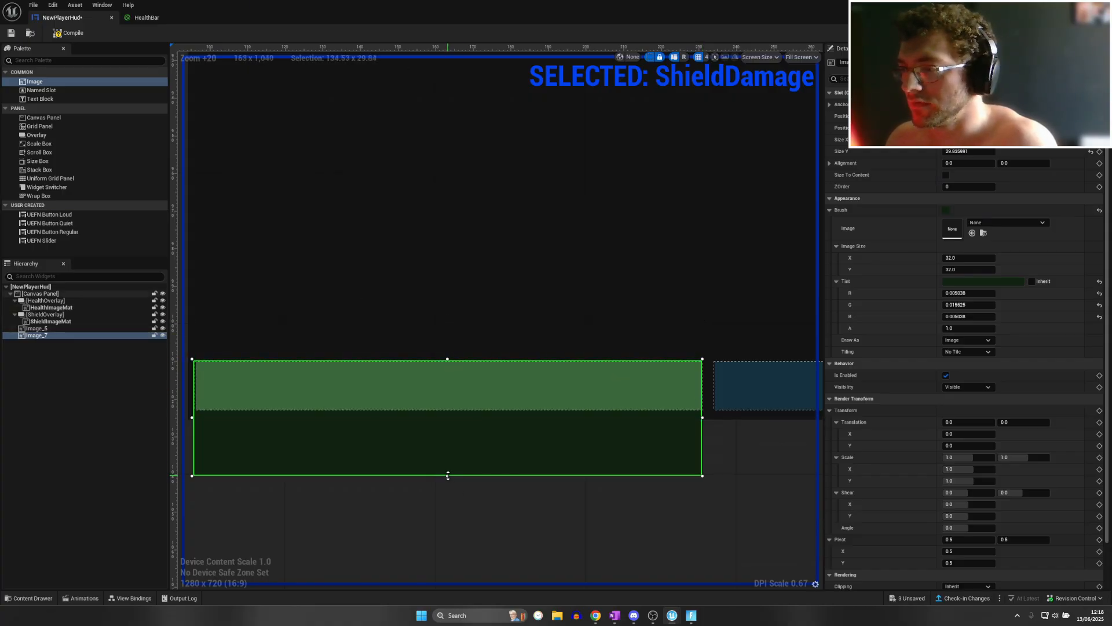
pyautogui.moveTo(450, 477); pyautogui.dragTo(447, 410)
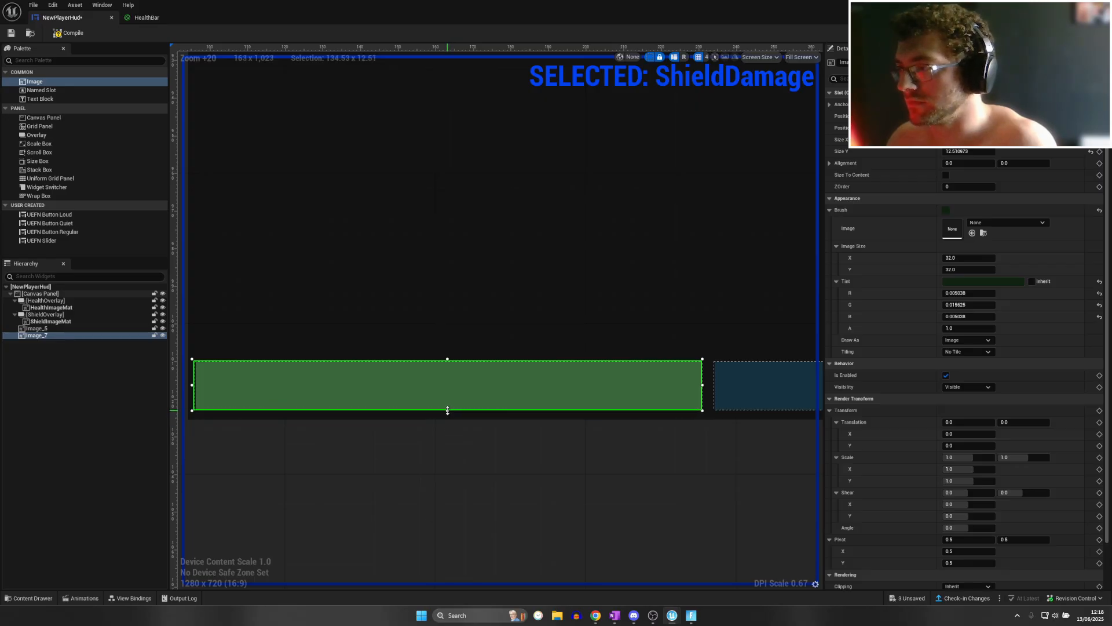
pyautogui.moveTo(674, 456); pyautogui.dragTo(538, 445, button='right')
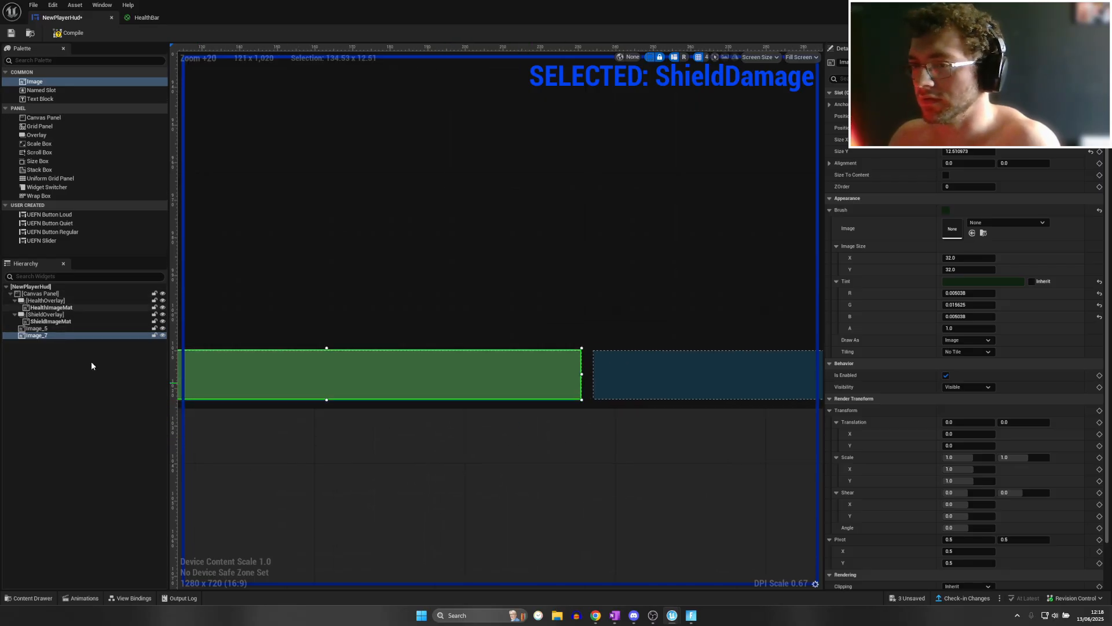
# Rename Image_7 as HealthBackgroundf and duplicate it
pyautogui.doubleClick(56, 336)
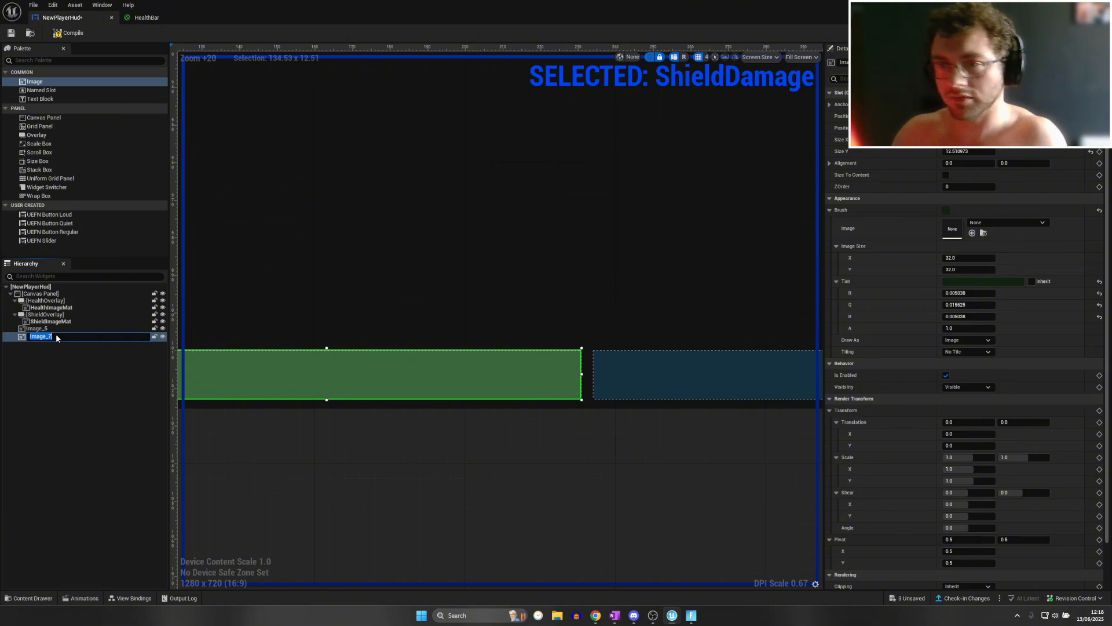
pyautogui.write('HealthBackgroundf')
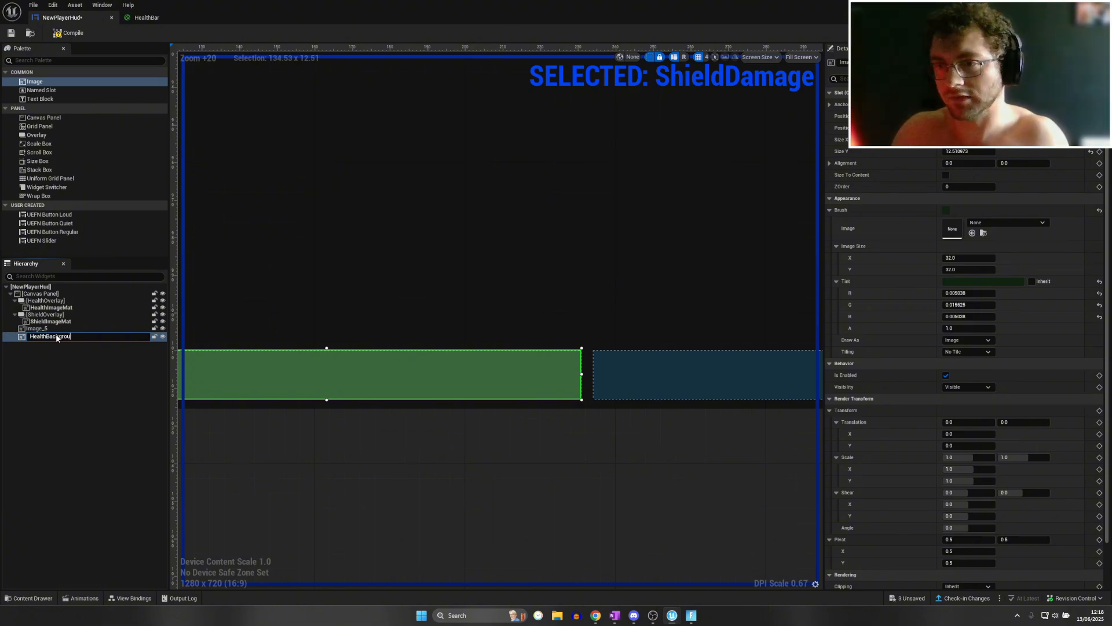
pyautogui.press('Return')
pyautogui.click(53, 335)
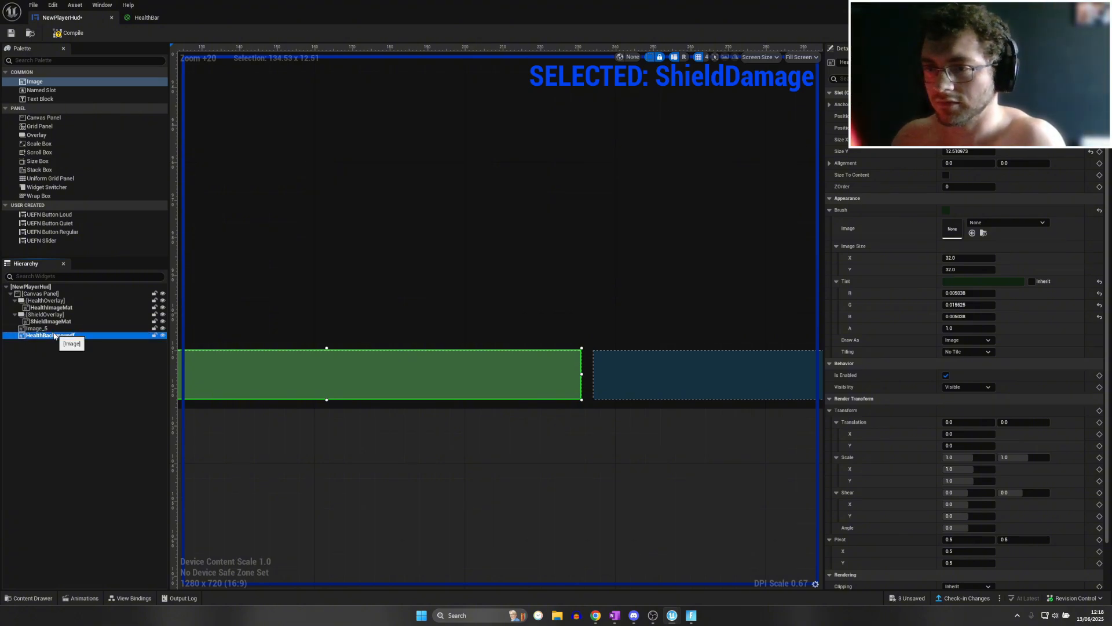
pyautogui.hotkey('ctrl', 'd')
# Move the duplicate background image over the shield bar and fine-tune its horizontal and vertical position
pyautogui.scroll(-11, 371, 389)
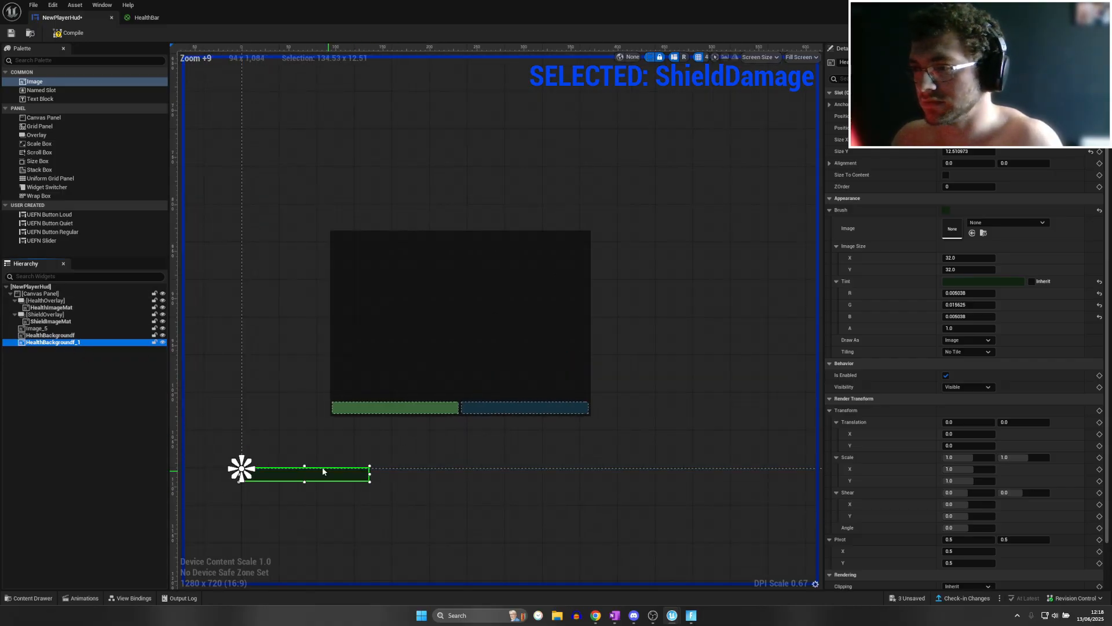
pyautogui.click(76, 335)
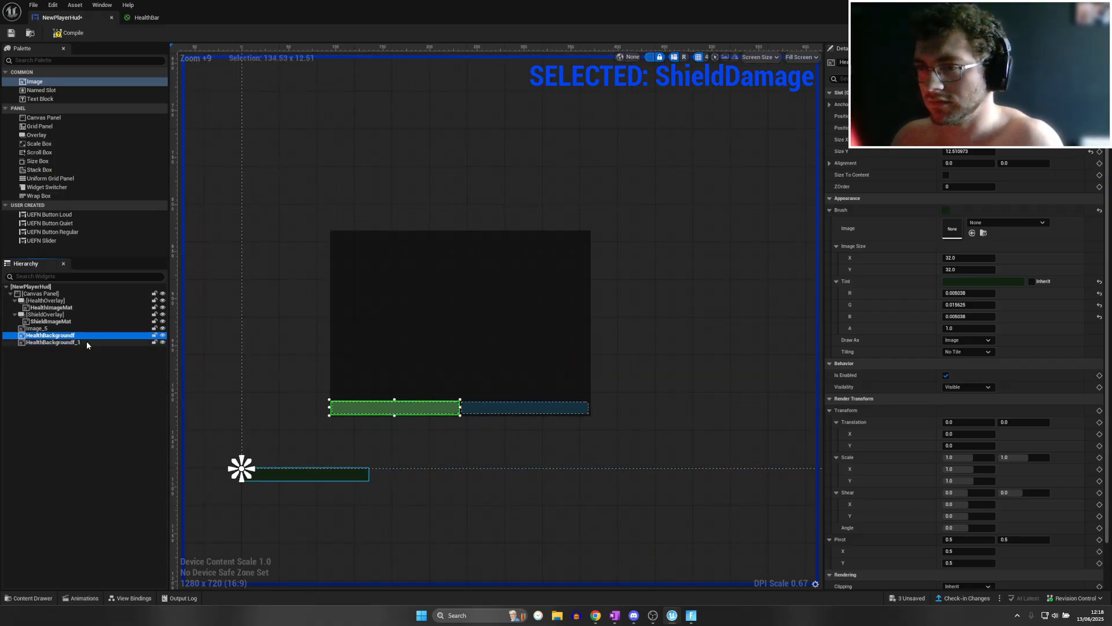
pyautogui.click(86, 342)
pyautogui.moveTo(306, 481)
pyautogui.mouseDown()
pyautogui.moveTo(397, 430)
pyautogui.moveTo(537, 408)
pyautogui.moveTo(528, 412)
pyautogui.mouseUp()
pyautogui.scroll(10, 543, 410)
pyautogui.moveTo(653, 407)
pyautogui.mouseDown()
pyautogui.moveTo(666, 397)
pyautogui.moveTo(650, 419)
pyautogui.mouseUp()
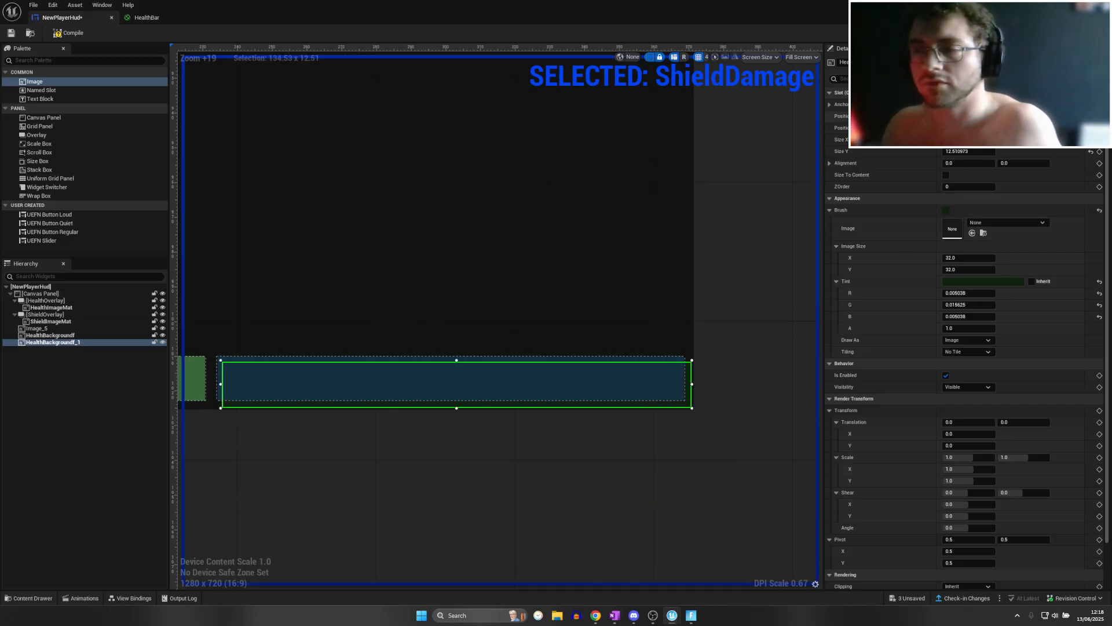
pyautogui.moveTo(968, 116); pyautogui.dragTo(967, 117)
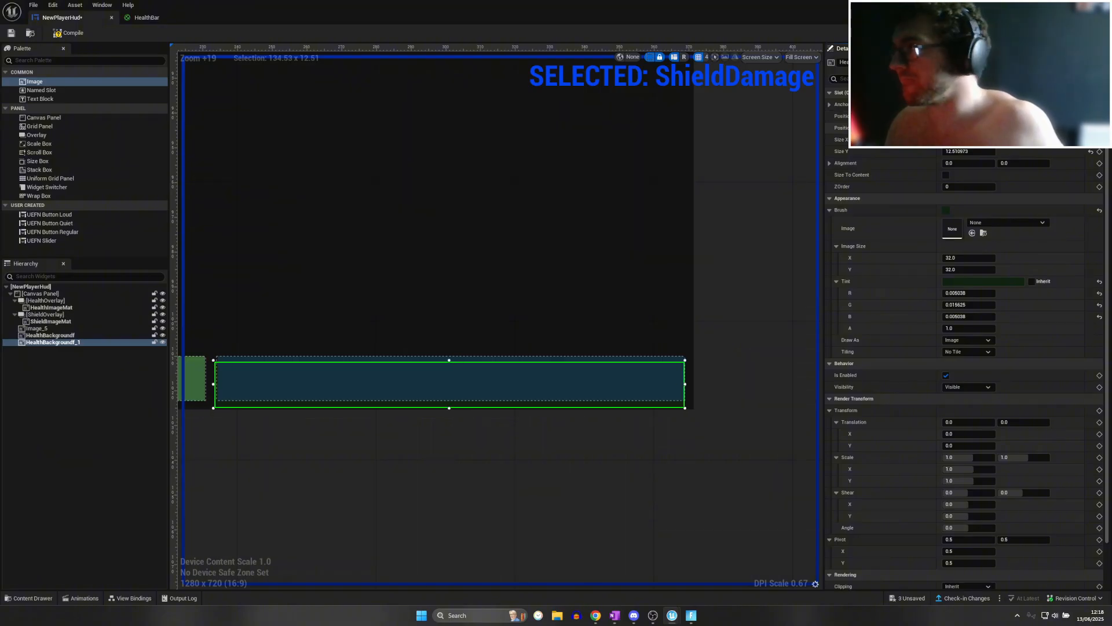
pyautogui.moveTo(969, 128); pyautogui.dragTo(962, 128)
pyautogui.scroll(-11, 656, 291)
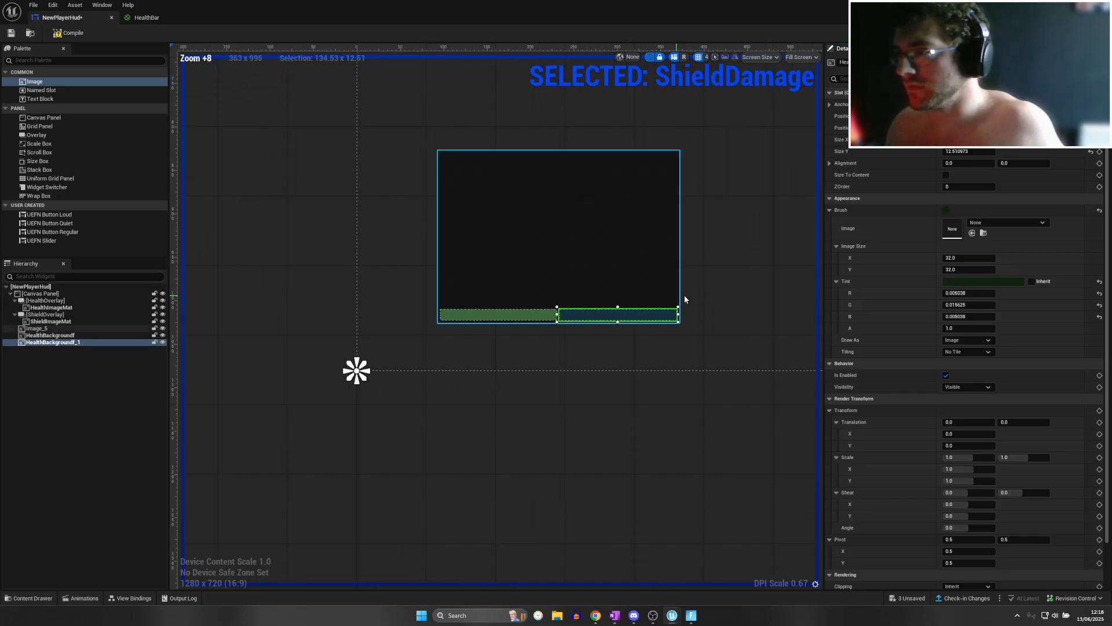
pyautogui.click(985, 281)
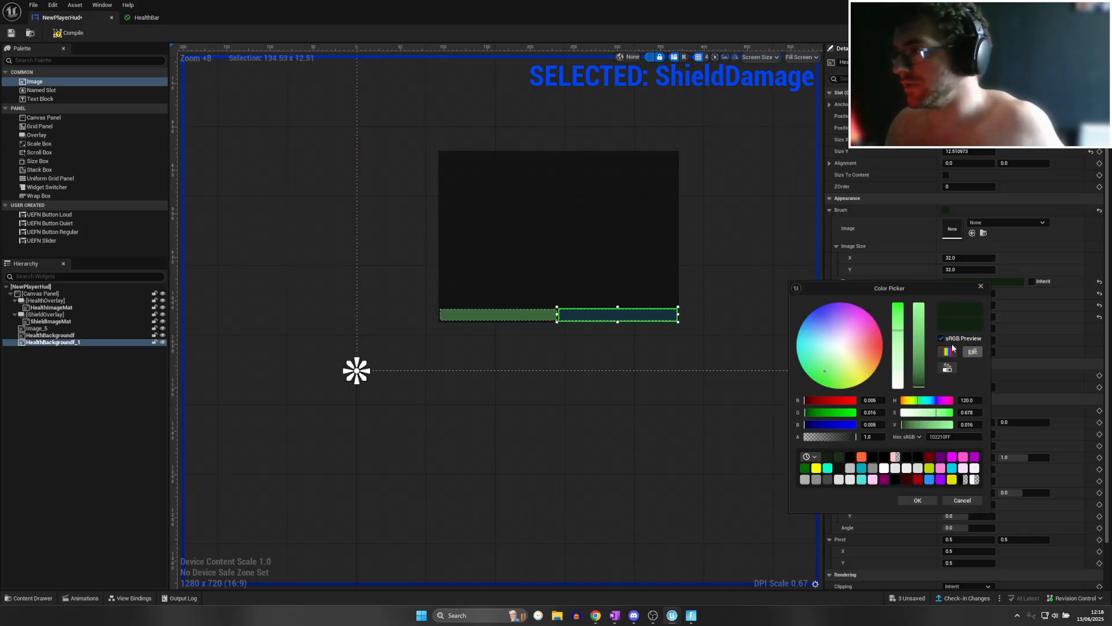
pyautogui.click(656, 314)
pyautogui.click(657, 313)
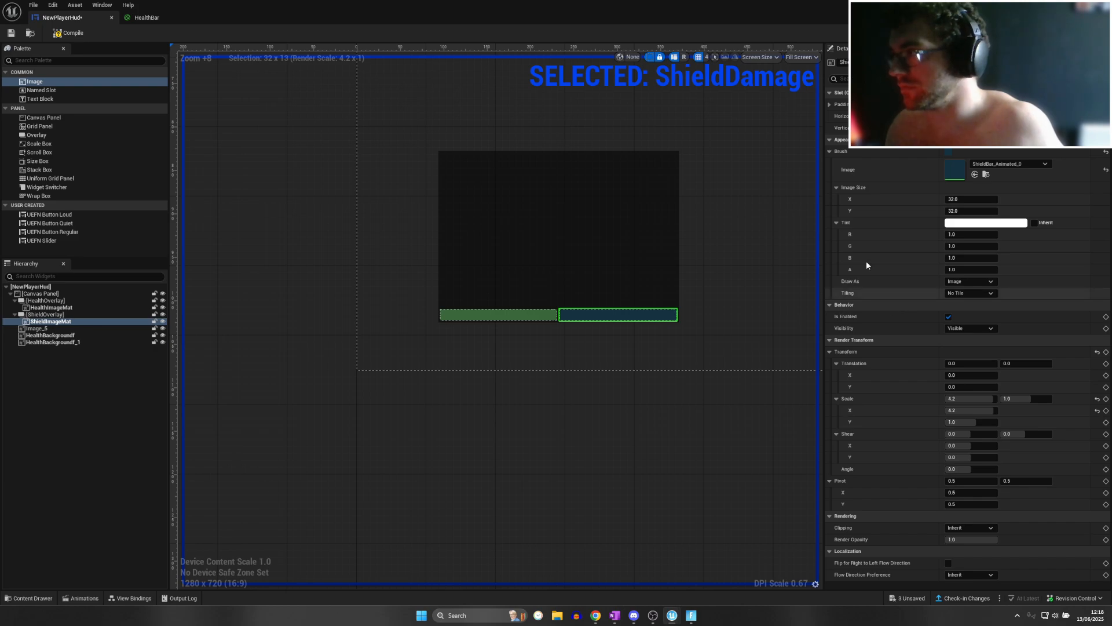
pyautogui.click(985, 223)
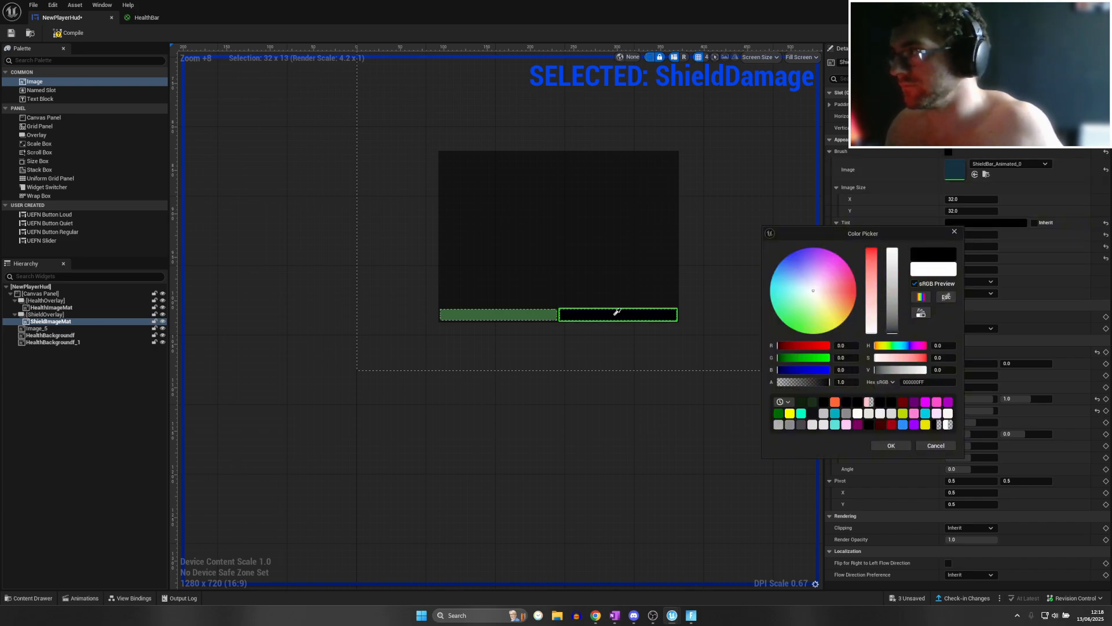
pyautogui.click(662, 339)
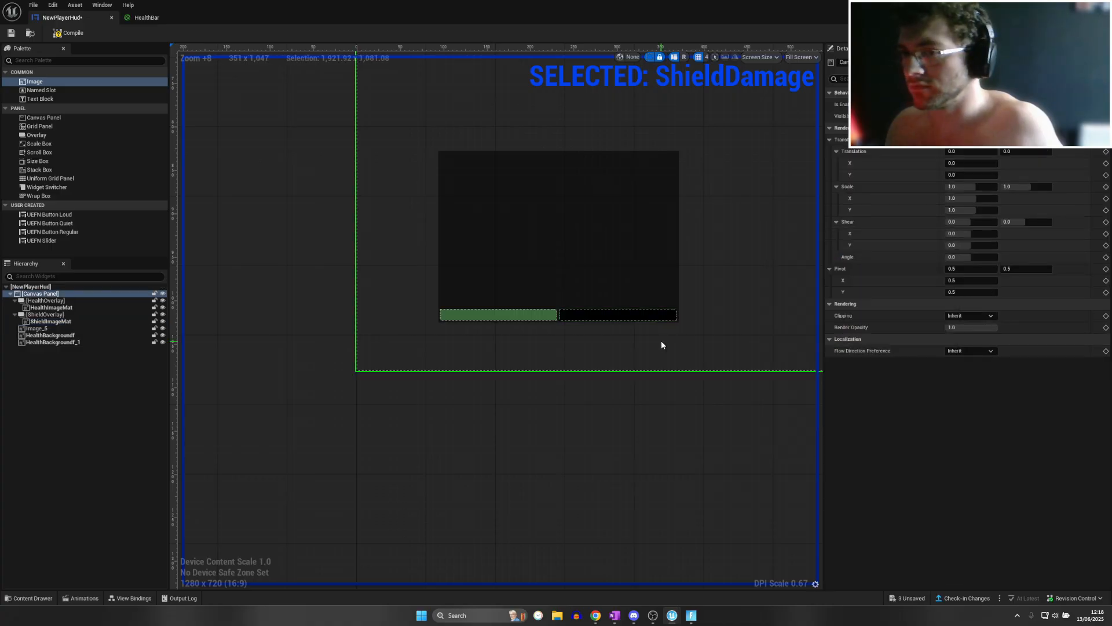
pyautogui.click(38, 322)
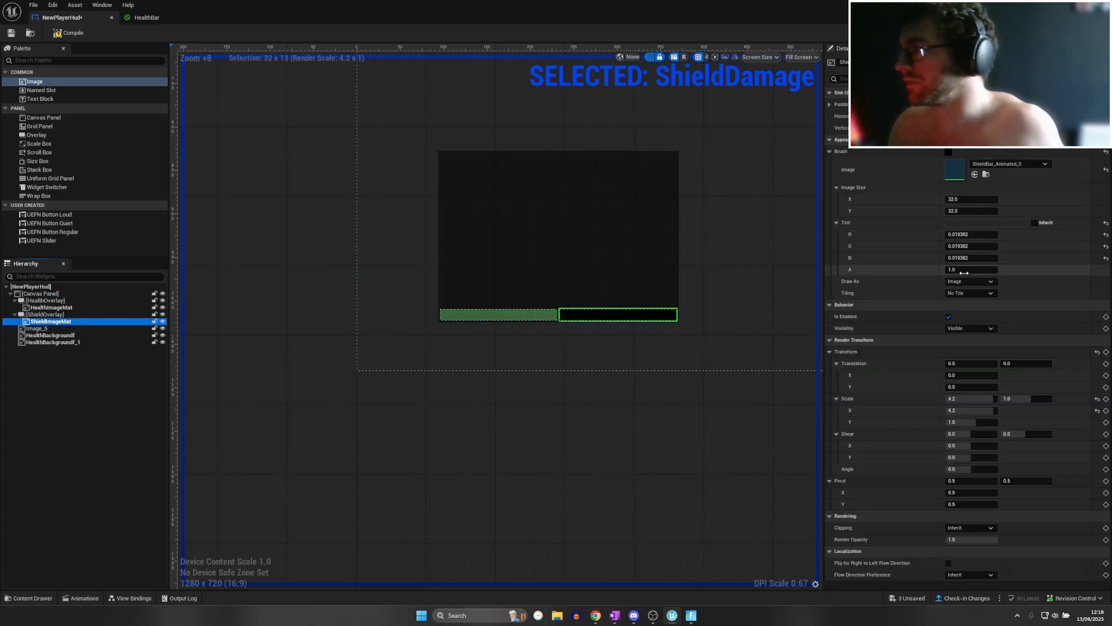
pyautogui.hotkey('ctrl', 'z')
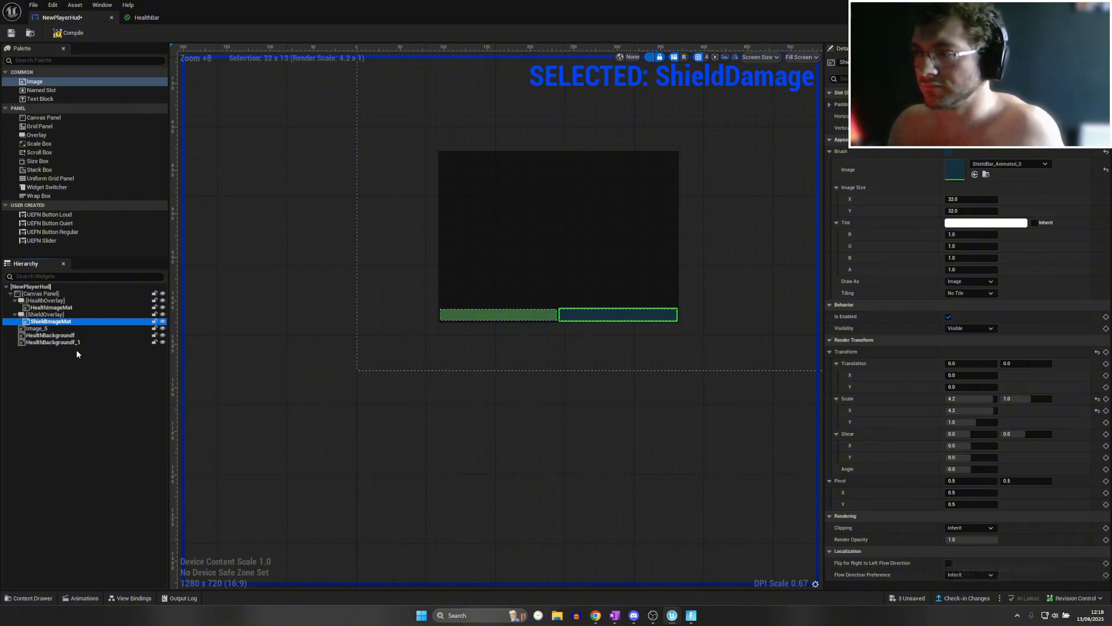
# Rename the duplicate background image as Shieldbackground
pyautogui.click(61, 342)
pyautogui.click(60, 343)
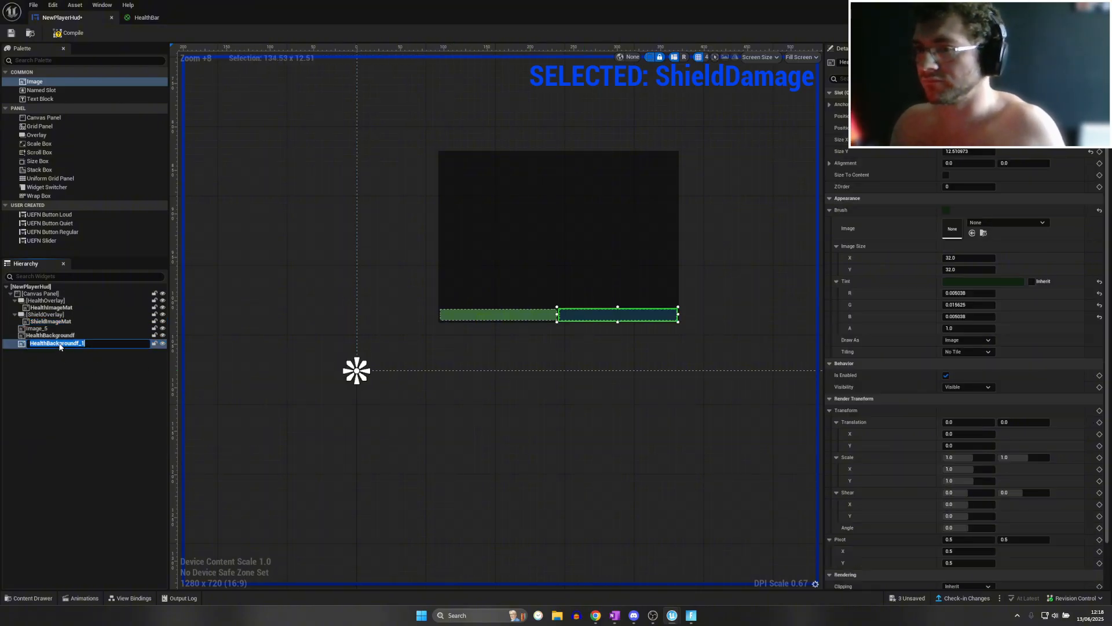
pyautogui.write('Shieldbackgr')
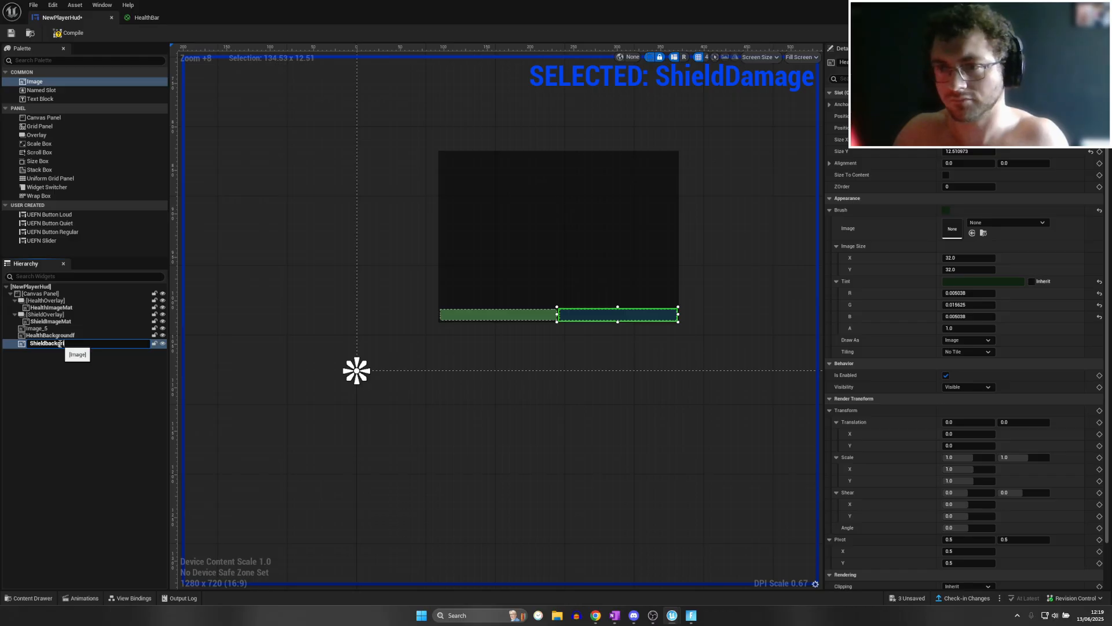
pyautogui.write('ound')
pyautogui.press('Return')
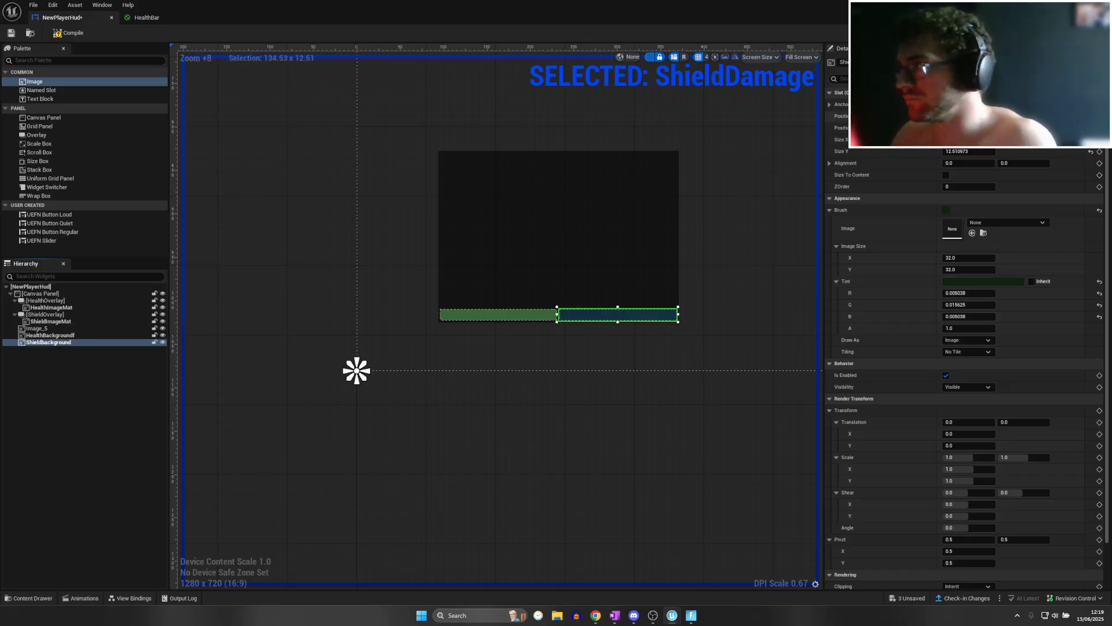
# Shift Shieldbackground partly off the shield bar and tint it with the bar's blue, darkened to about R 0.002, G 0.010, B 0.016
pyautogui.moveTo(618, 315); pyautogui.dragTo(696, 315)
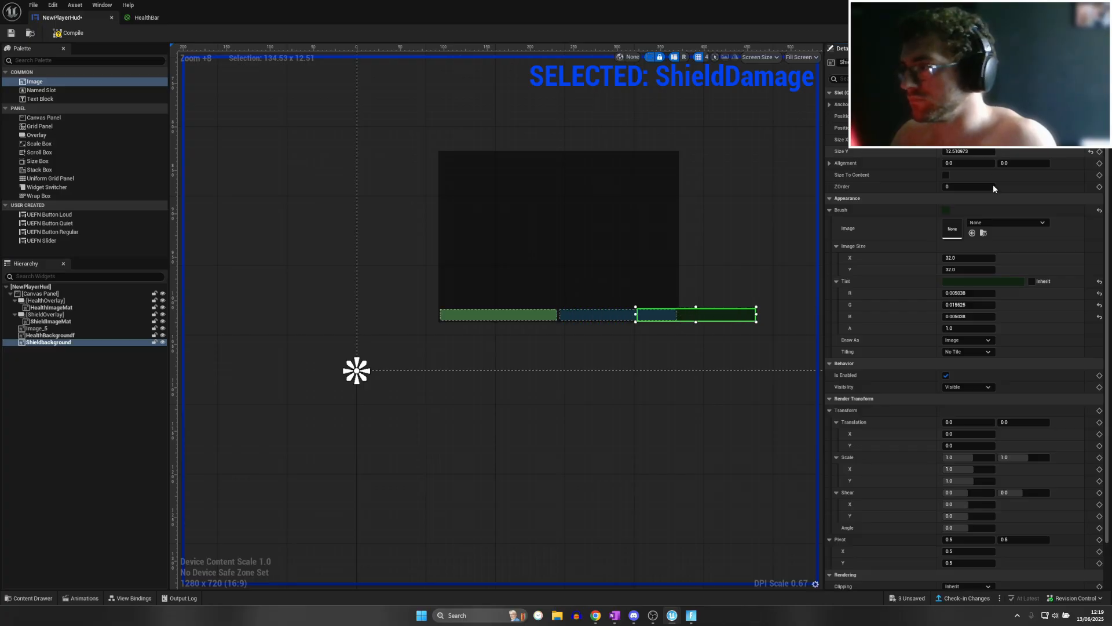
pyautogui.click(999, 282)
pyautogui.click(983, 354)
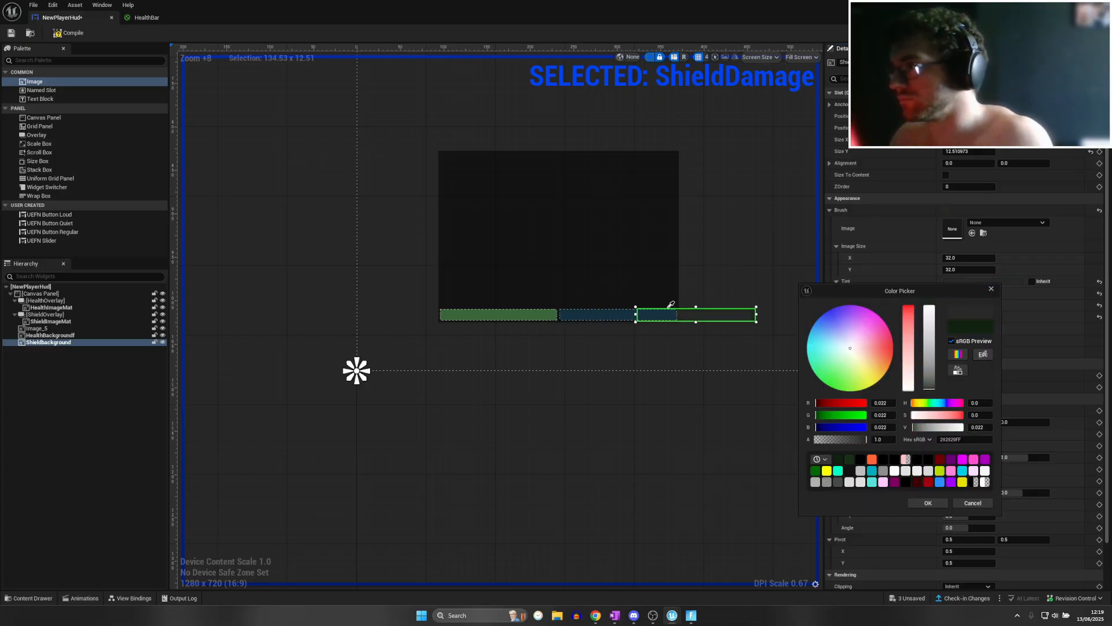
pyautogui.click(604, 314)
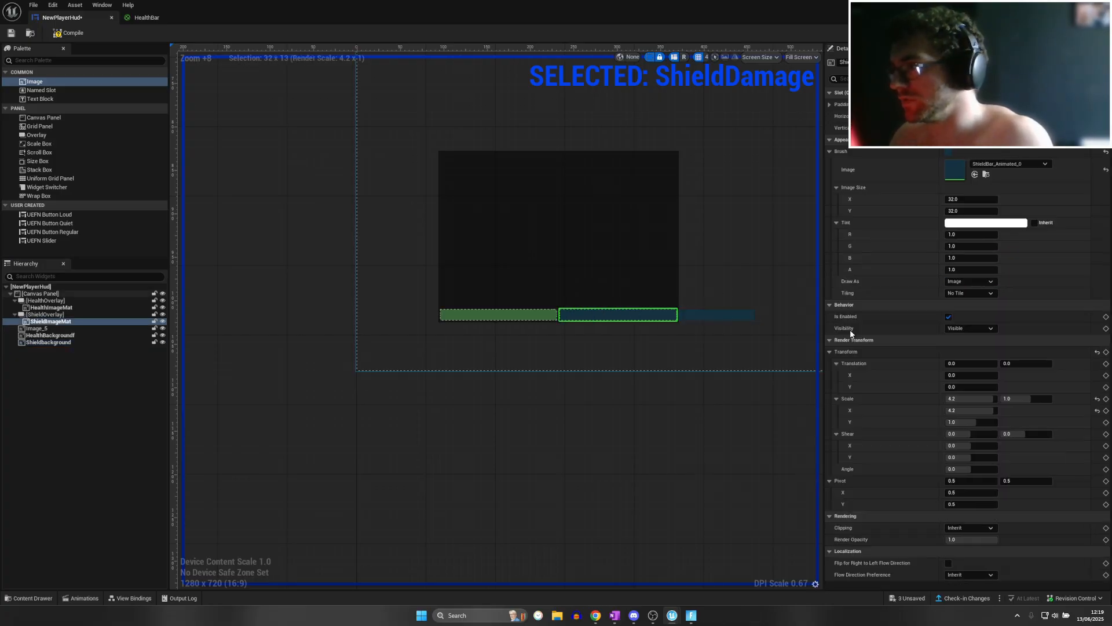
pyautogui.click(721, 311)
pyautogui.click(1009, 281)
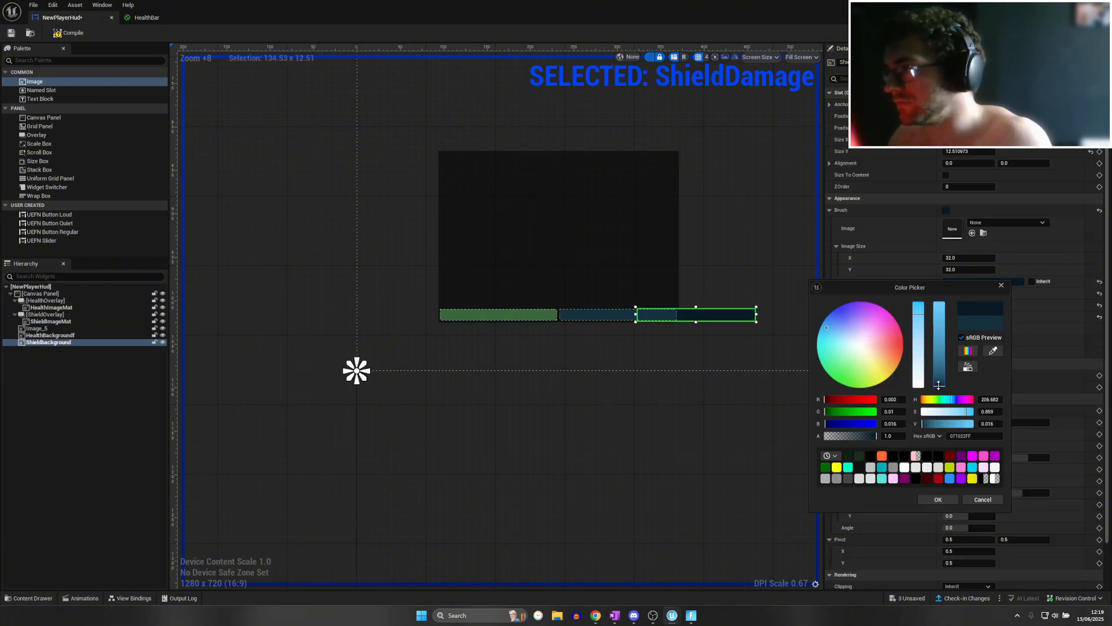
pyautogui.click(937, 499)
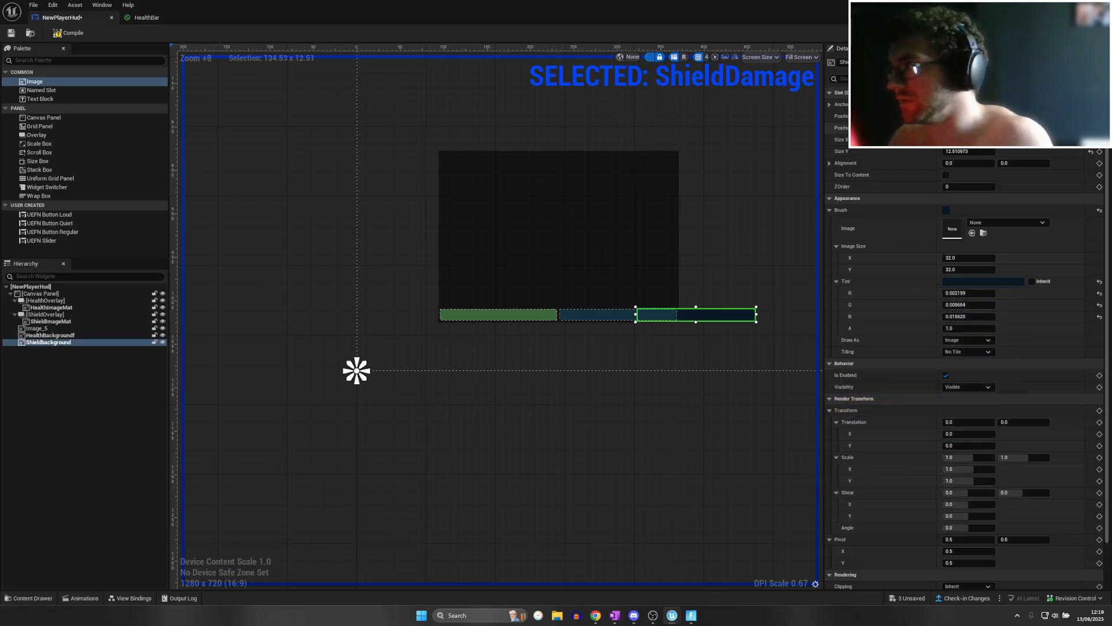
# Move Shieldbackground horizontally back over the shield bar by adjusting its X position
pyautogui.moveTo(968, 116); pyautogui.dragTo(932, 116)
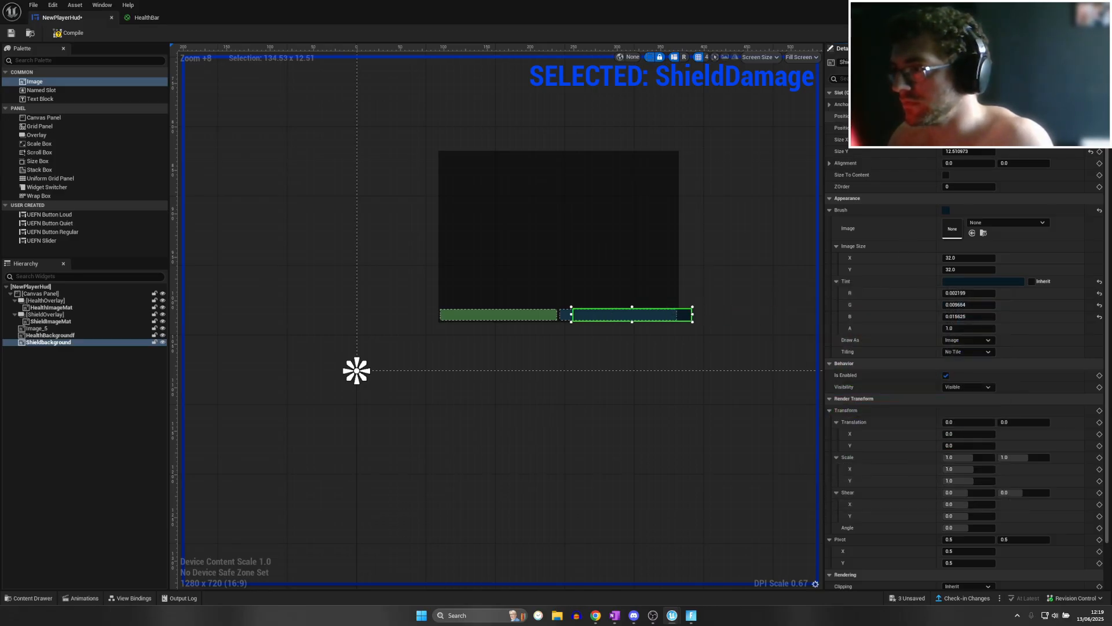
pyautogui.scroll(6, 773, 213)
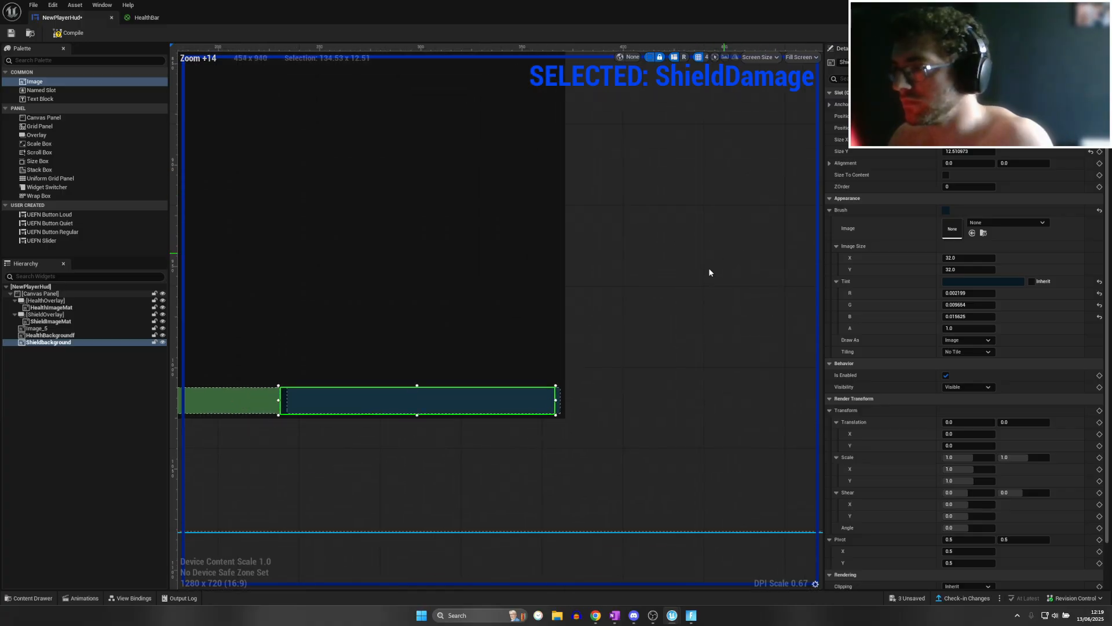
pyautogui.moveTo(736, 219); pyautogui.dragTo(782, 173, button='right')
pyautogui.scroll(1, 701, 264)
pyautogui.moveTo(695, 269); pyautogui.dragTo(954, 182, button='right')
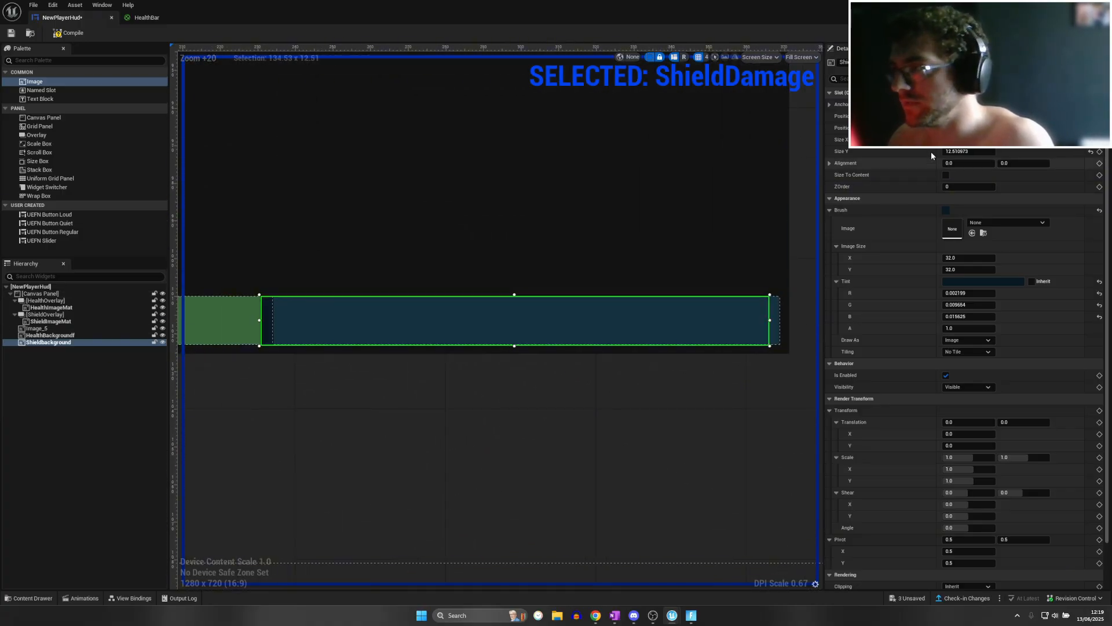
pyautogui.moveTo(968, 115); pyautogui.dragTo(953, 116)
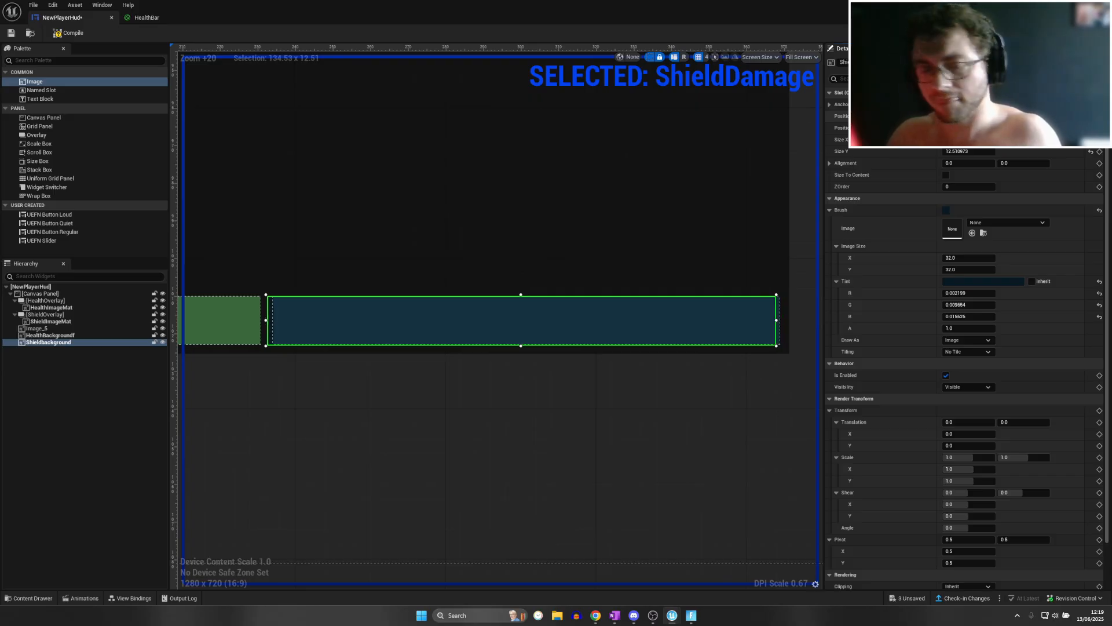
# Run the character to the red damage volume and step in and out to check the custom health and shield bars
pyautogui.press('Return')
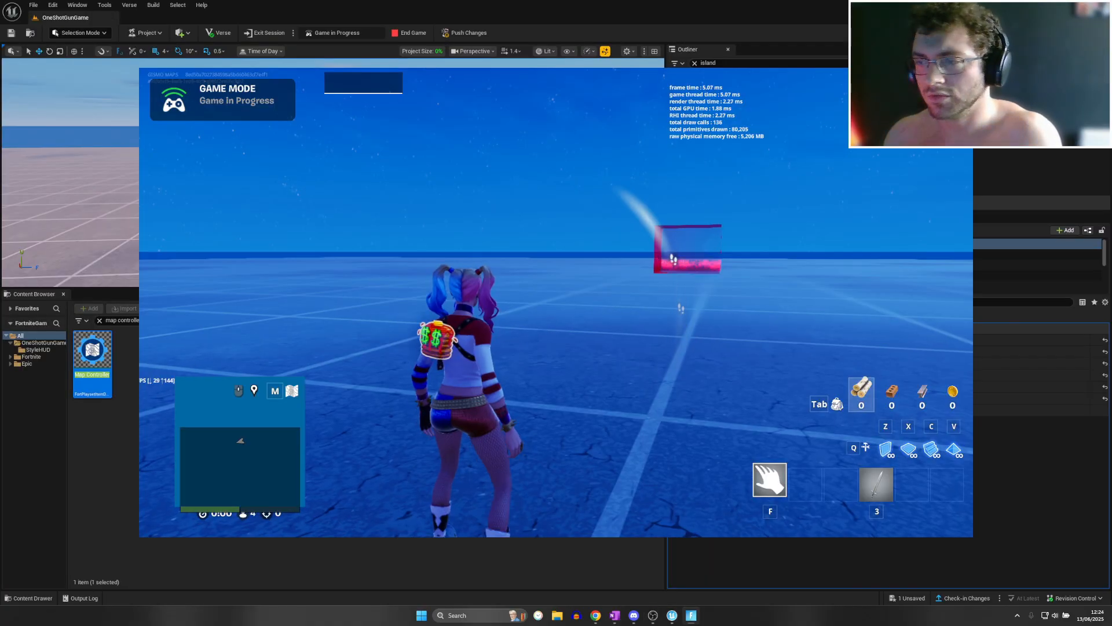
pyautogui.press('w')
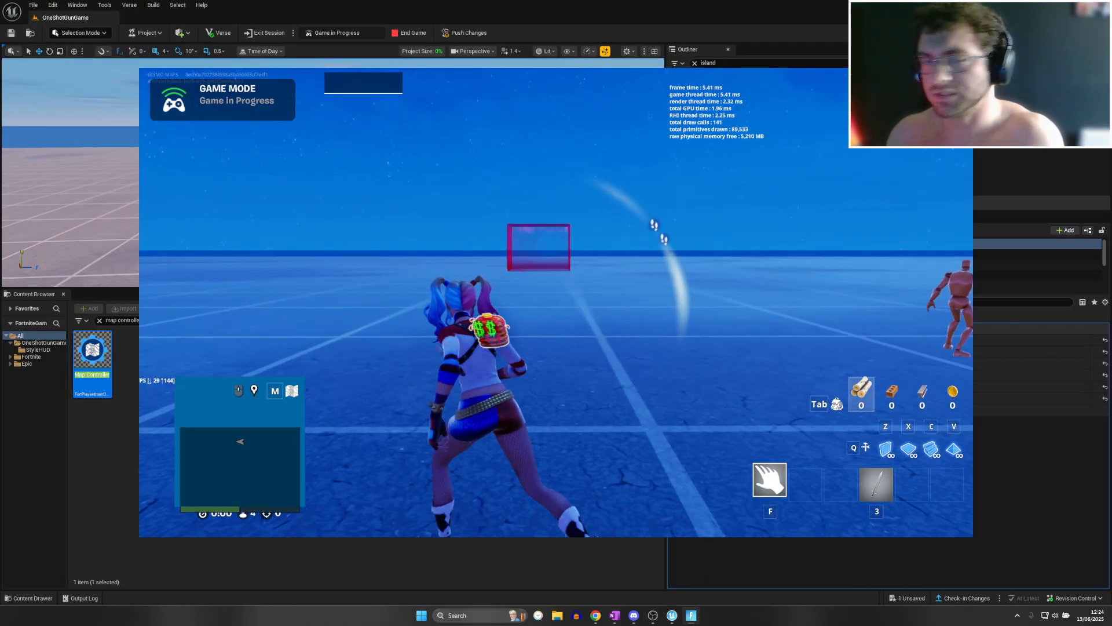
pyautogui.press('w')
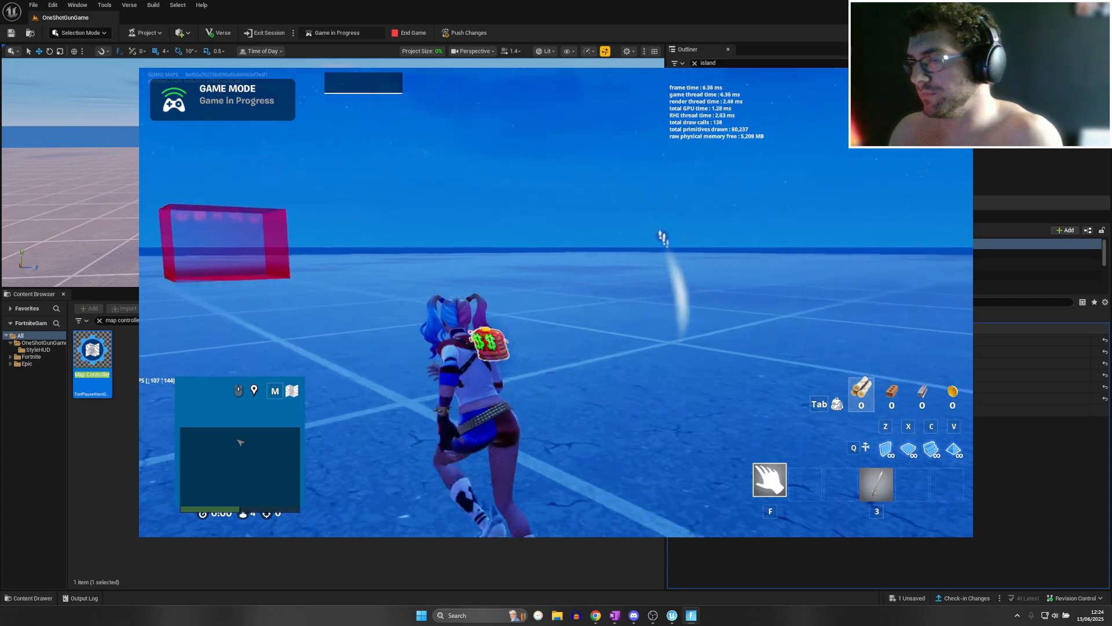
pyautogui.press('w')
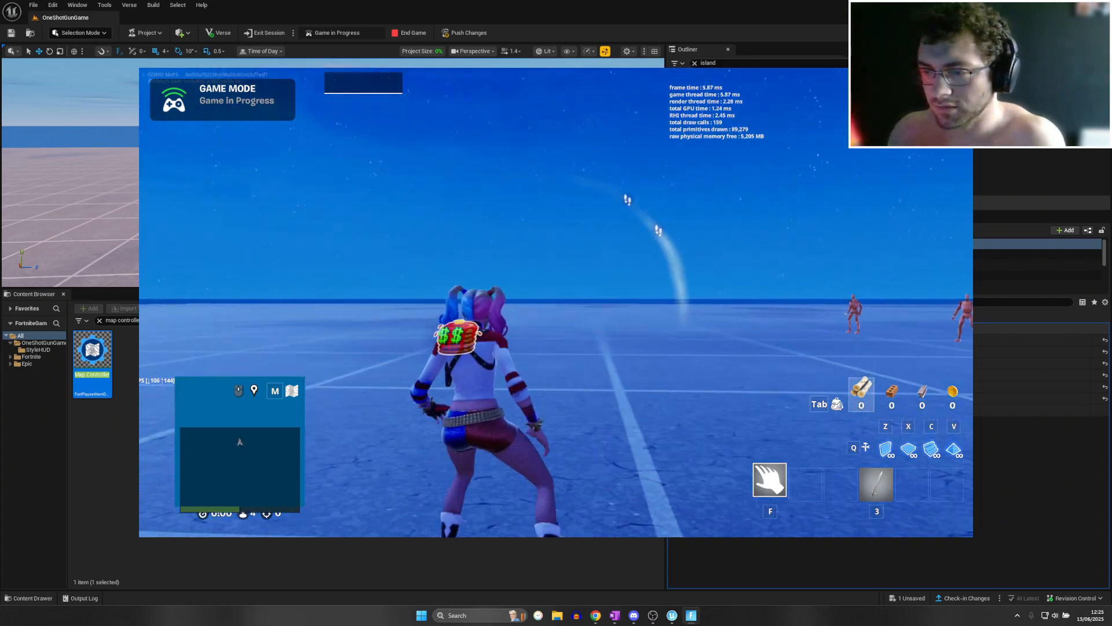
pyautogui.press('w')
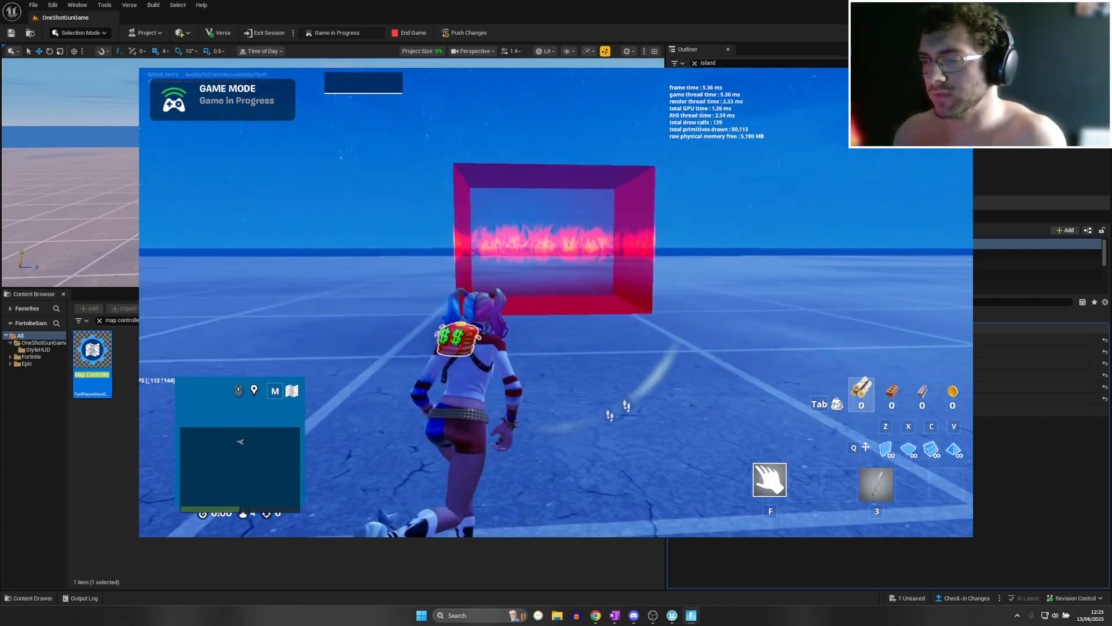
pyautogui.press('w')
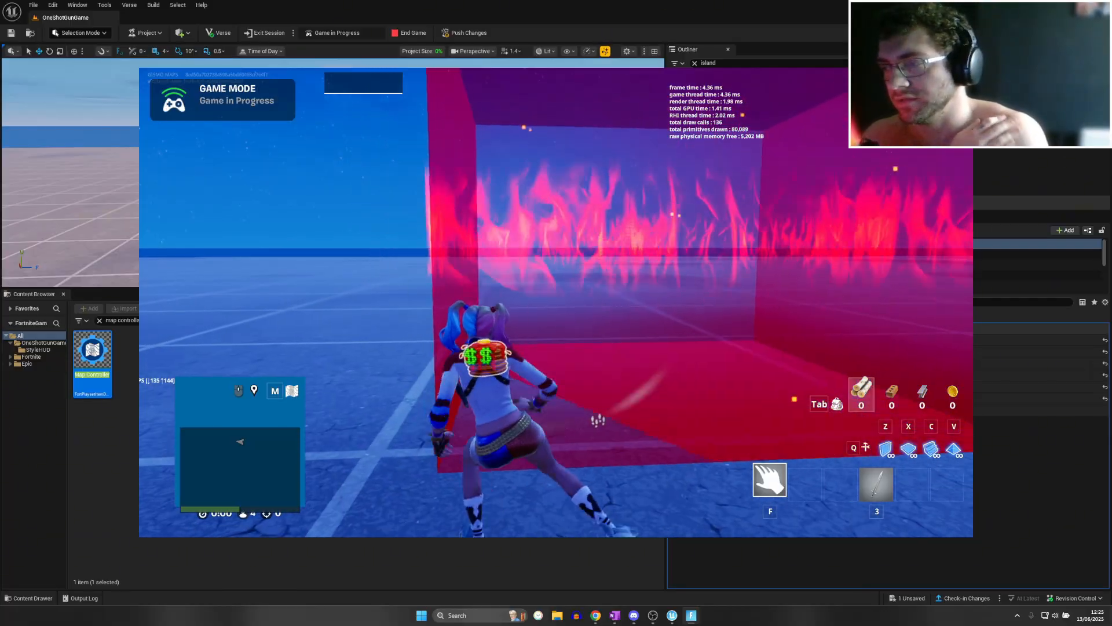
pyautogui.press('s')
pyautogui.press('w')
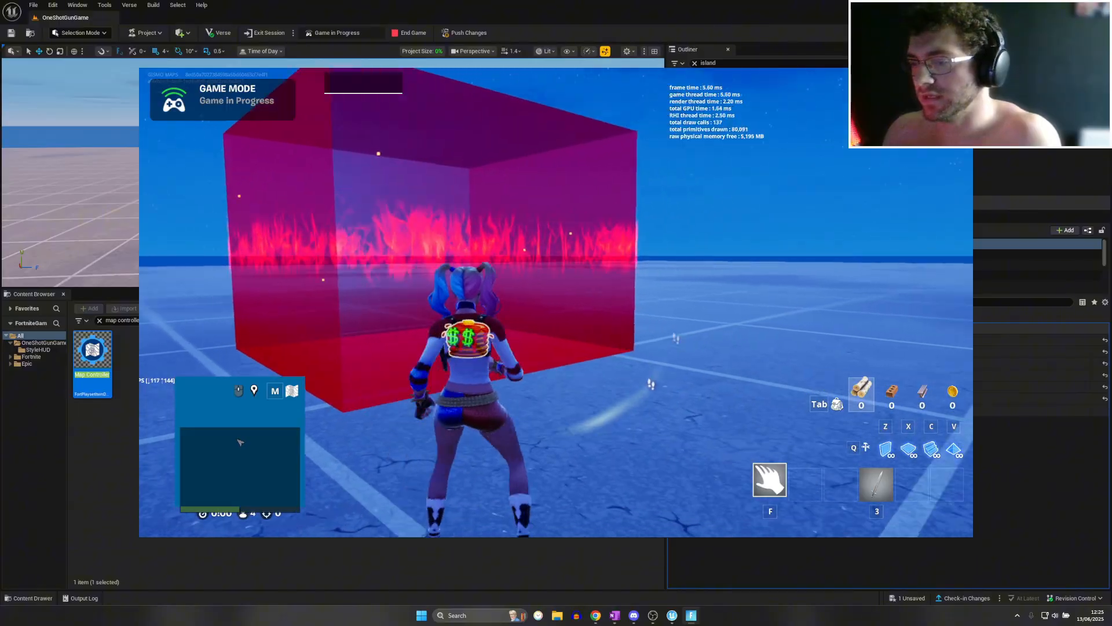
pyautogui.press('Escape')
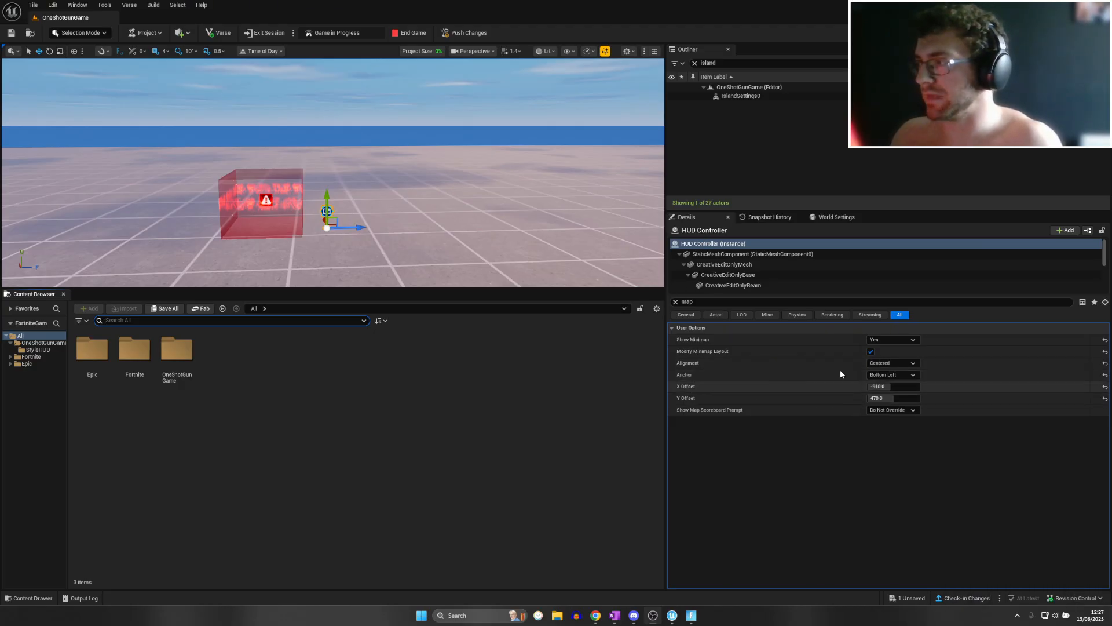
# Open the StyleHUD folder inside the OneShotGunGame content and bring up the options for adding an asset
pyautogui.doubleClick(177, 351)
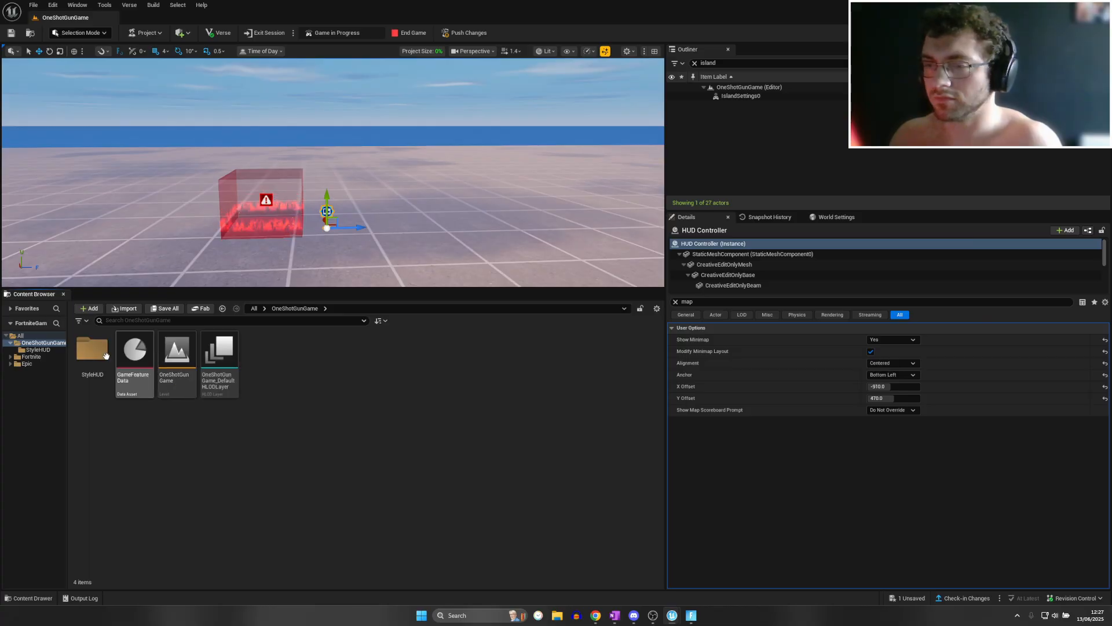
pyautogui.doubleClick(92, 351)
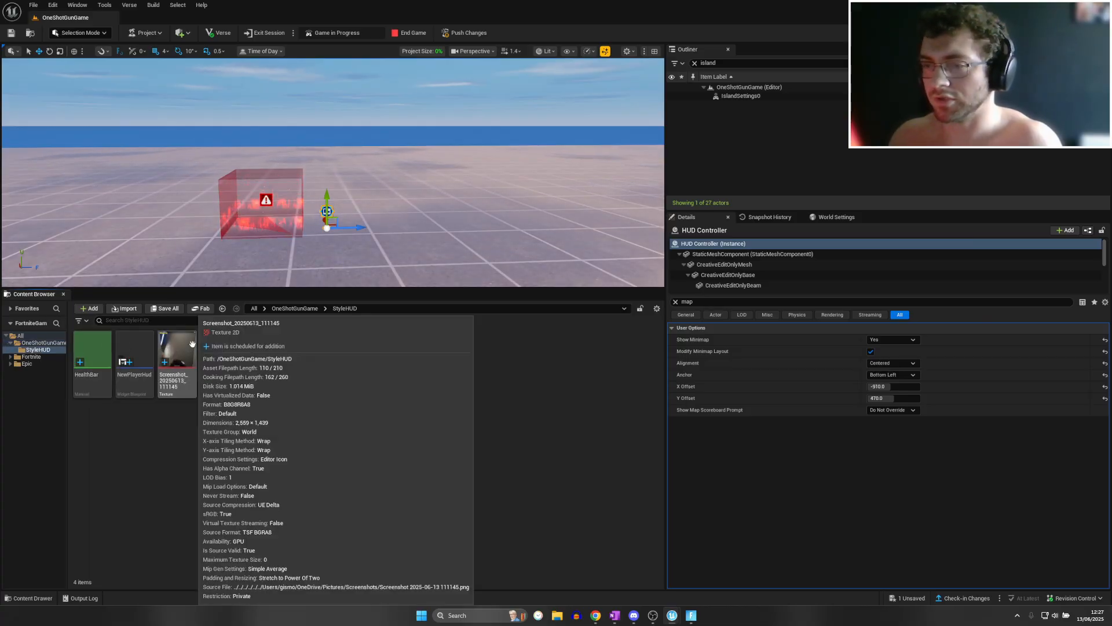
pyautogui.click(89, 308)
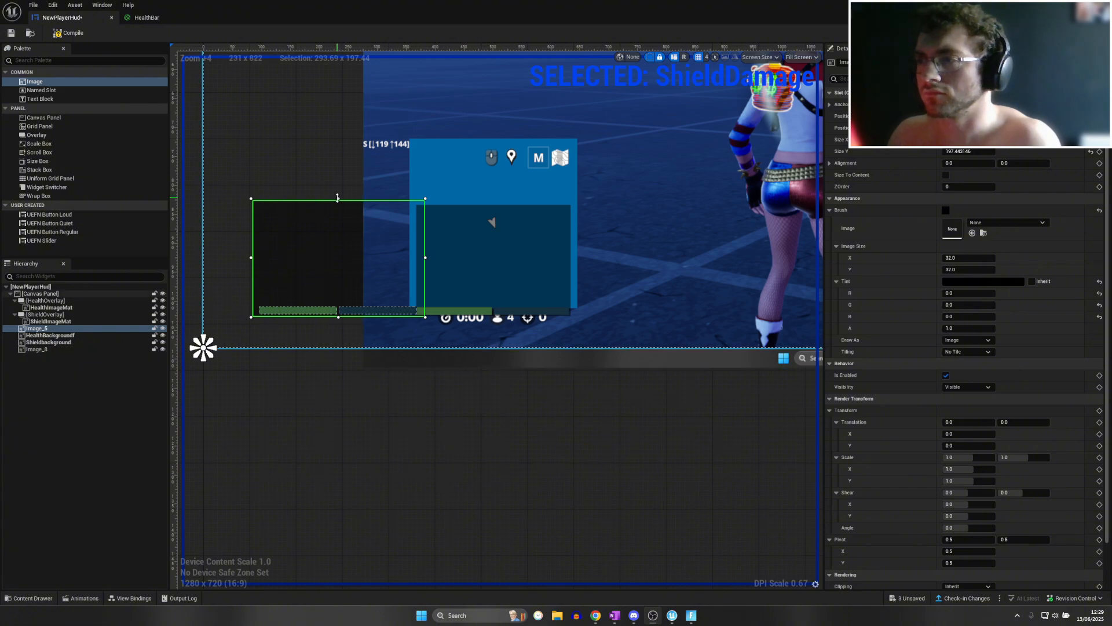
# Stretch the black background image in NewPlayerHud upward to a height of about 308
pyautogui.moveTo(338, 199); pyautogui.dragTo(336, 146)
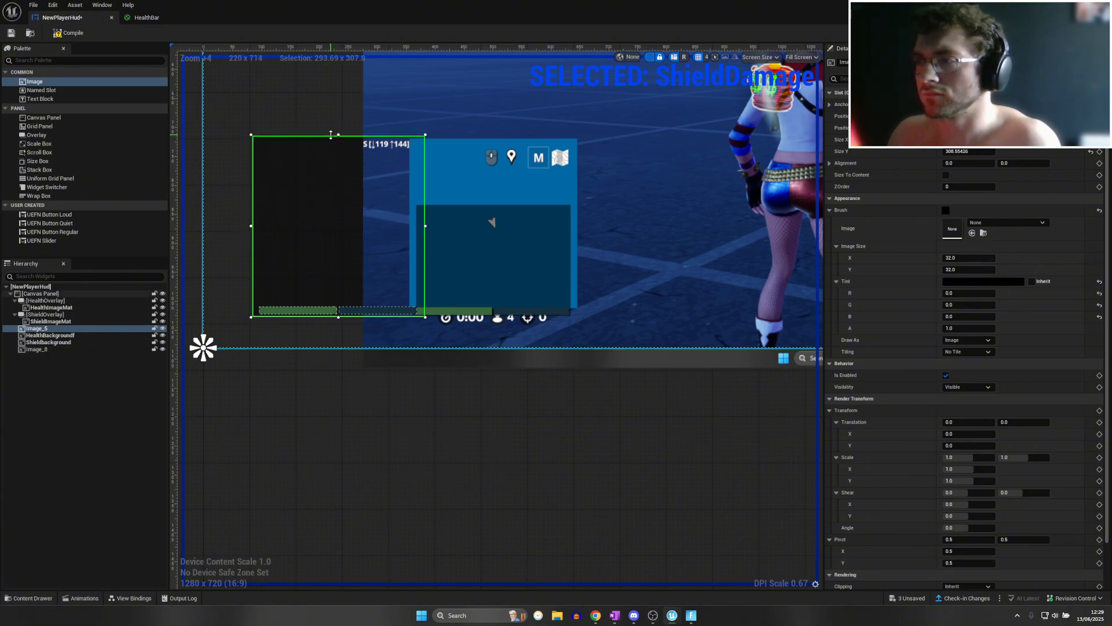
pyautogui.moveTo(583, 282); pyautogui.dragTo(691, 317)
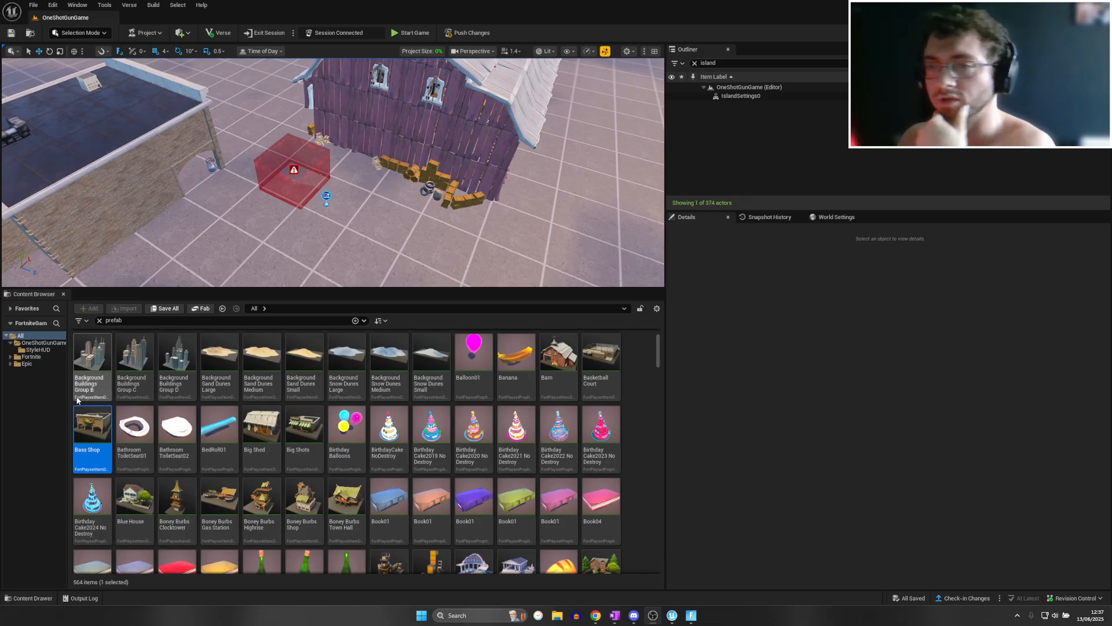
# Clear the prefab search in the project content and push the level changes to the live session
pyautogui.click(100, 321)
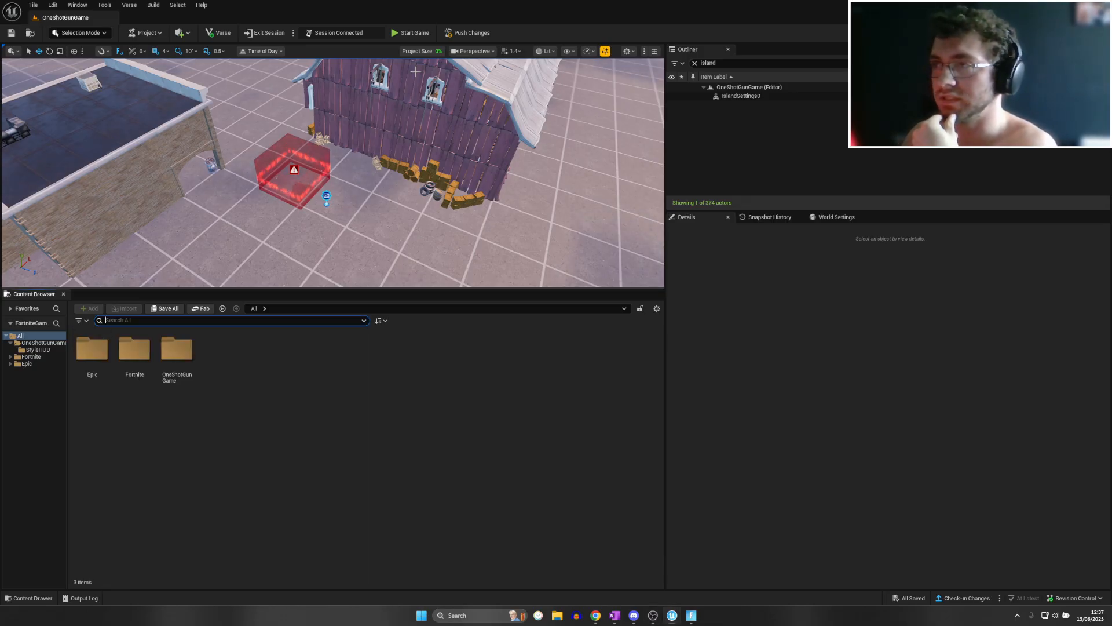
pyautogui.click(478, 33)
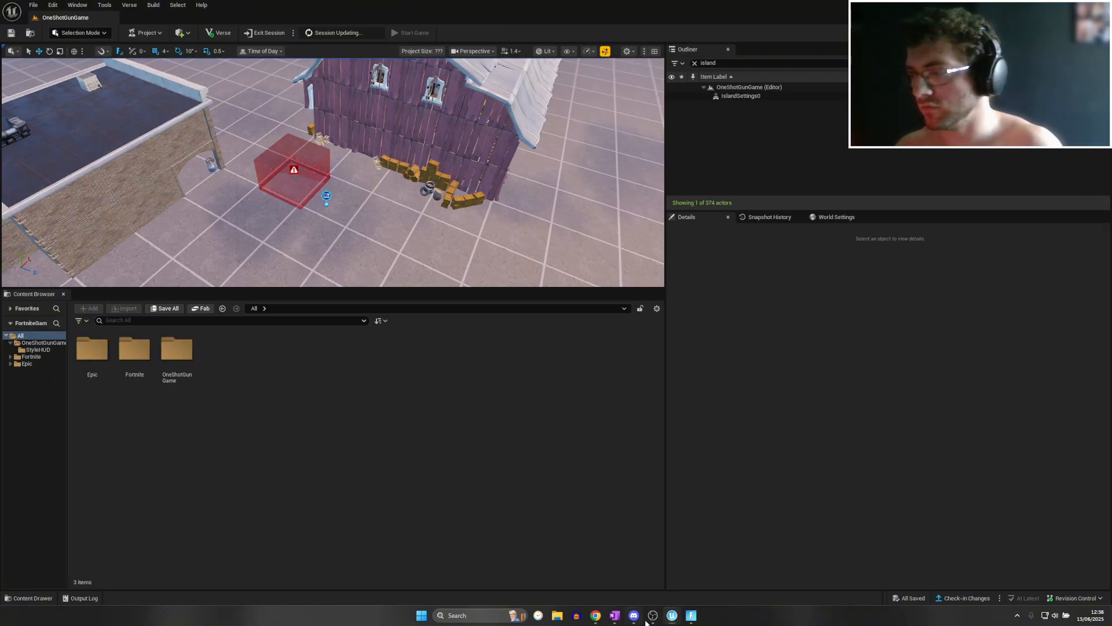
# Switch to the Fortnite client, approach the damage volume to check the session in edit mode, and return to the editor
pyautogui.click(691, 615)
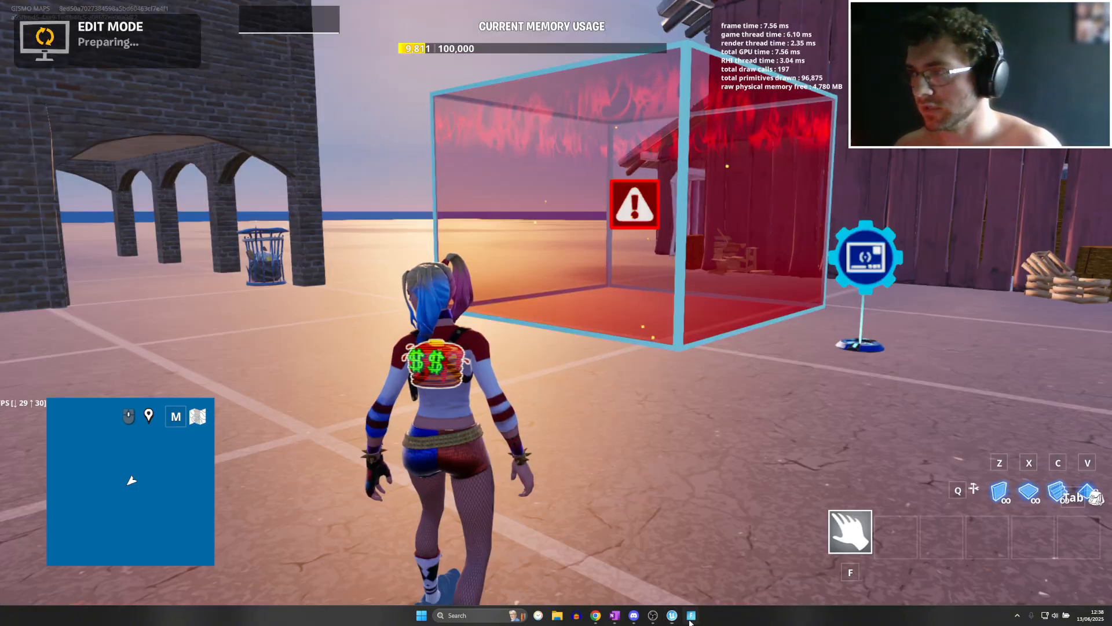
pyautogui.press('w')
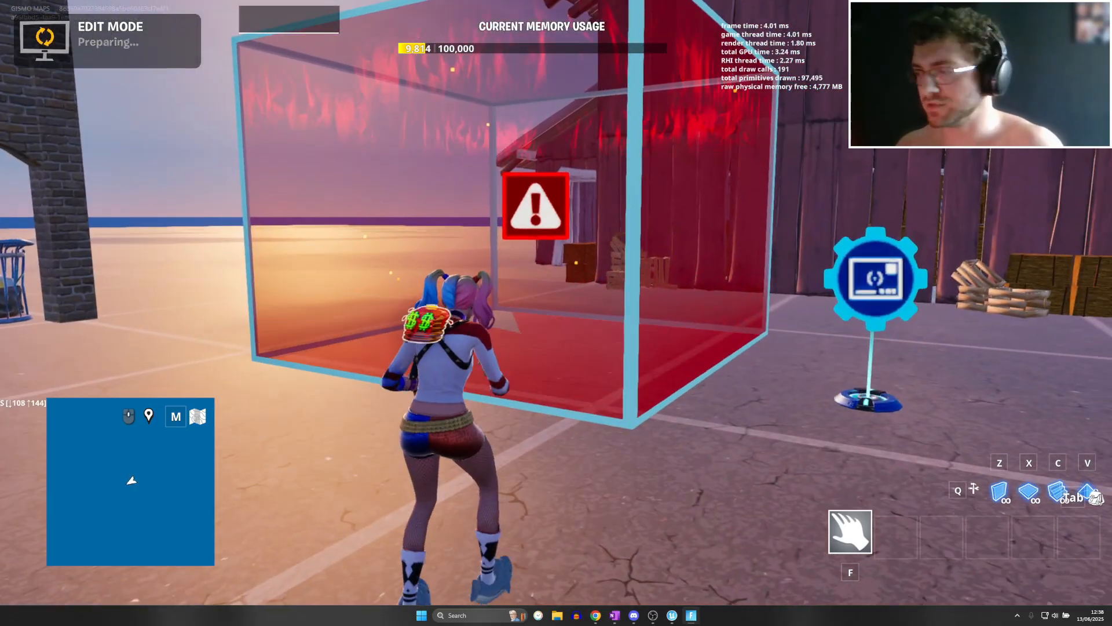
pyautogui.press('Tab')
pyautogui.press('Tab')
pyautogui.hotkey('alt', 'Tab')
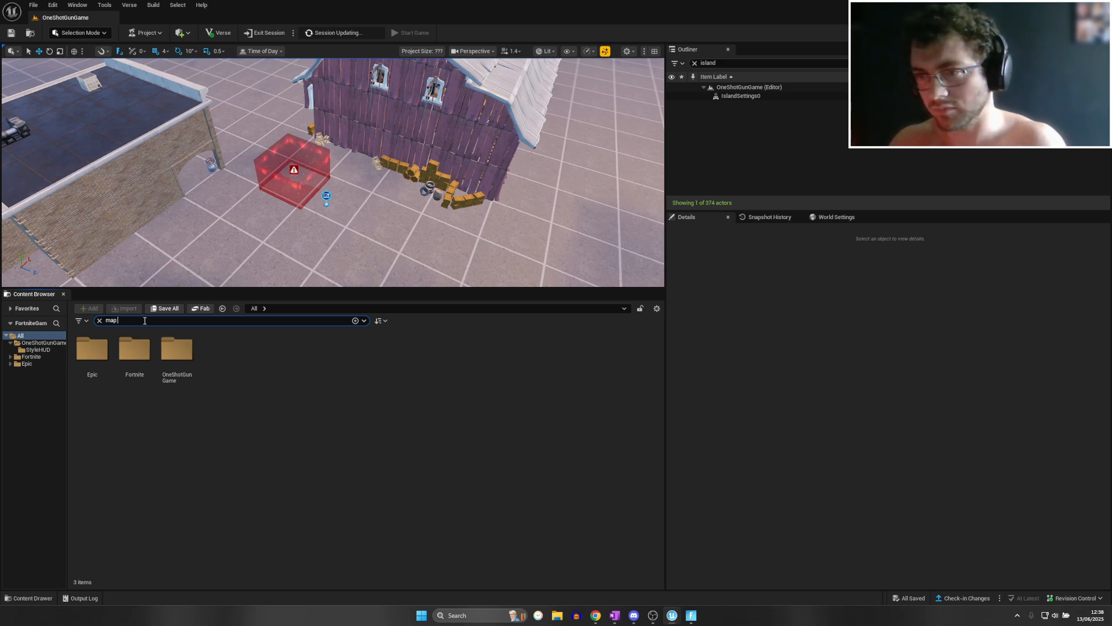
# Search the content for "map device", place a Map Controller near the barn, and move it along Y to 2432
pyautogui.click(145, 321)
pyautogui.write('map device')
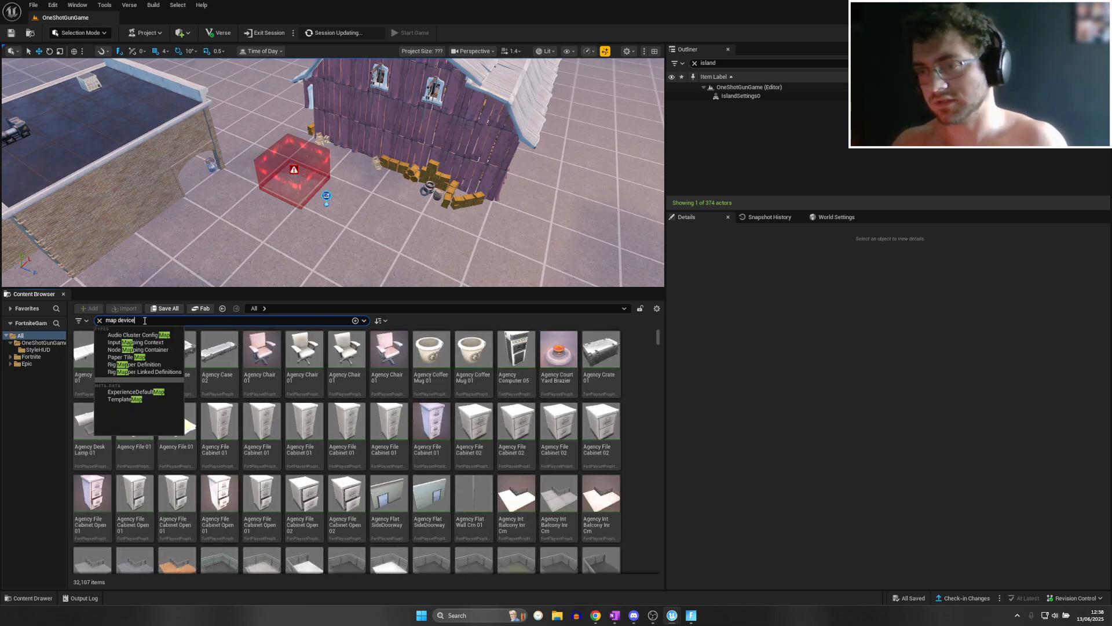
pyautogui.moveTo(289, 226); pyautogui.dragTo(303, 195)
pyautogui.moveTo(303, 194); pyautogui.dragTo(313, 186, button='right')
pyautogui.press('s')
pyautogui.moveTo(311, 192); pyautogui.dragTo(306, 81)
pyautogui.press('s')
pyautogui.moveTo(306, 81); pyautogui.dragTo(322, 58, button='right')
pyautogui.press('a')
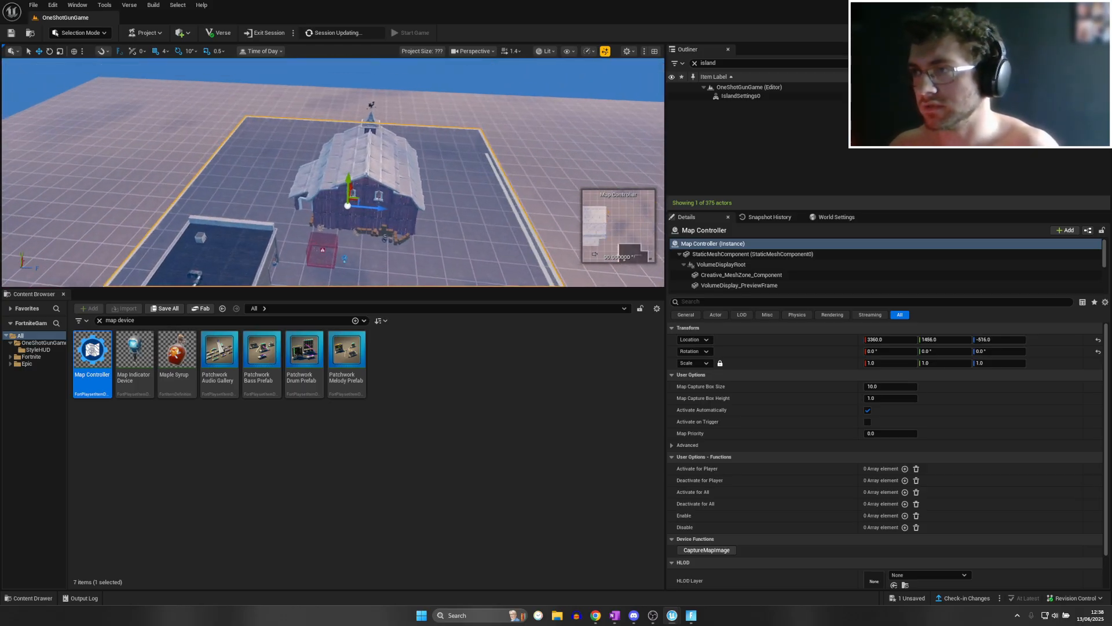
pyautogui.moveTo(351, 180); pyautogui.dragTo(365, 122)
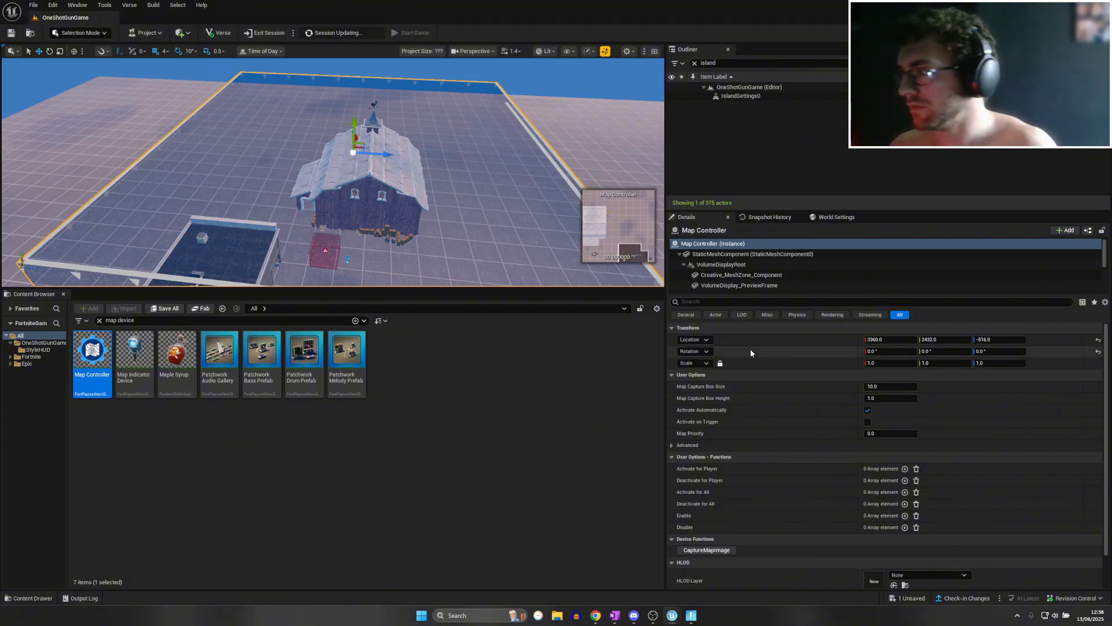
# Set the Map Controller's capture box size to about 14 and height to about 3.4, and enable Full Frame Minimap
pyautogui.moveTo(875, 387)
pyautogui.mouseDown()
pyautogui.moveTo(904, 386)
pyautogui.moveTo(875, 387)
pyautogui.mouseUp()
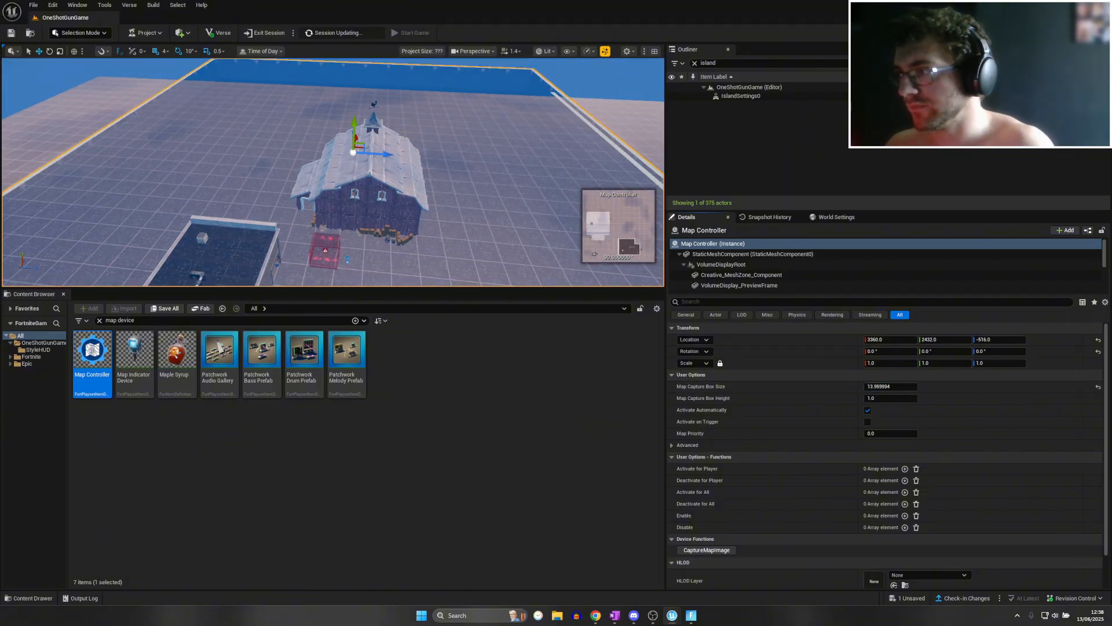
pyautogui.moveTo(369, 126)
pyautogui.mouseDown(button='right')
pyautogui.moveTo(263, 129)
pyautogui.moveTo(351, 126)
pyautogui.mouseUp(button='right')
pyautogui.press('d')
pyautogui.press('s')
pyautogui.press('d')
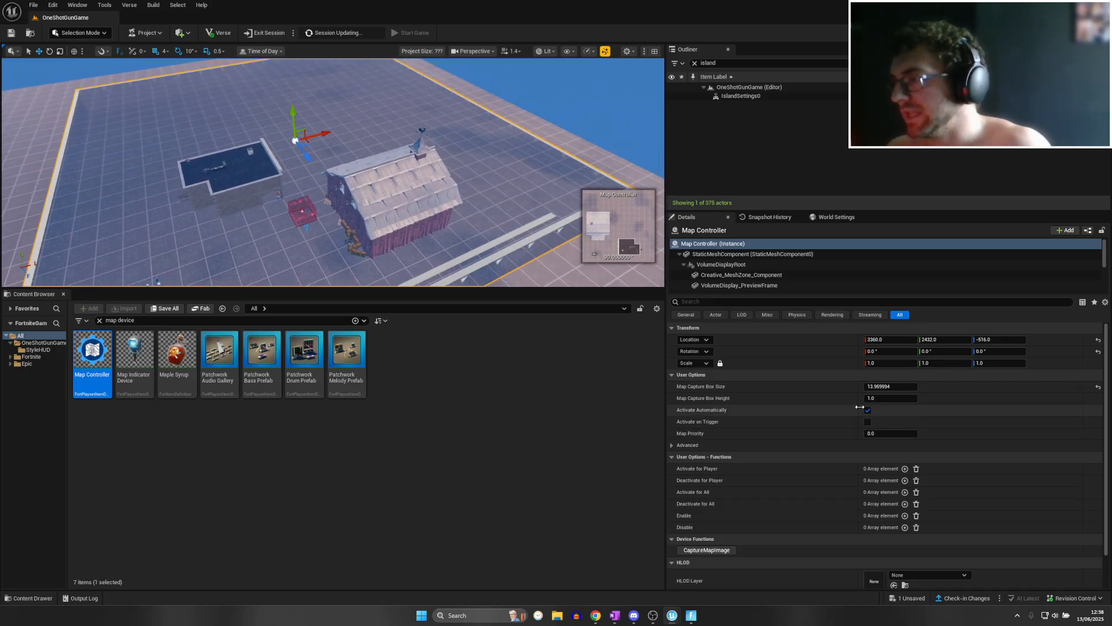
pyautogui.moveTo(886, 398); pyautogui.dragTo(907, 398)
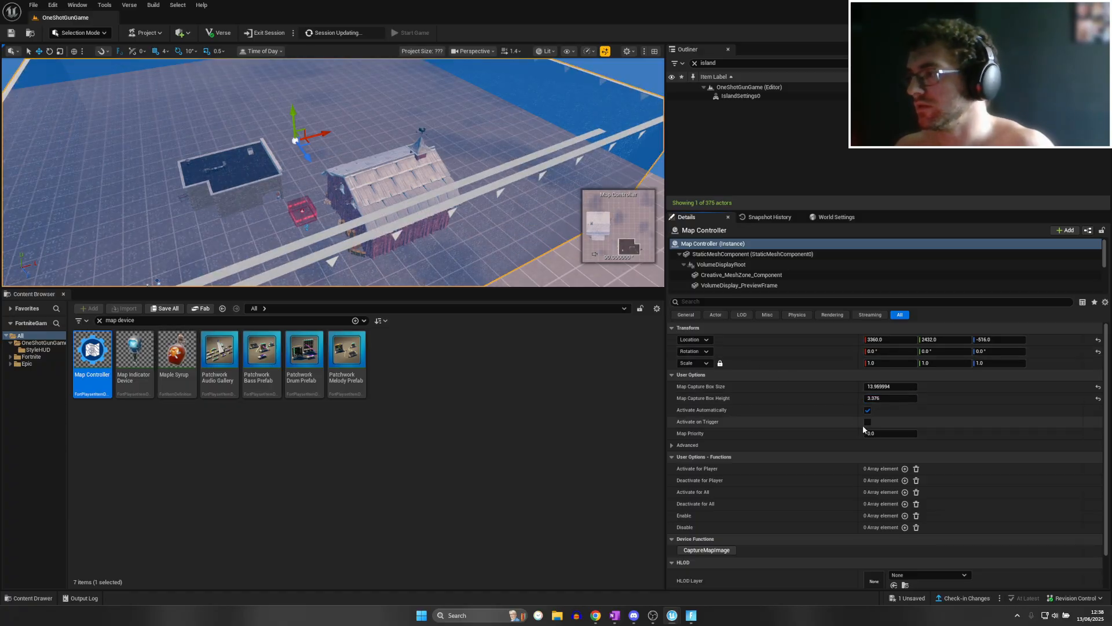
pyautogui.click(671, 445)
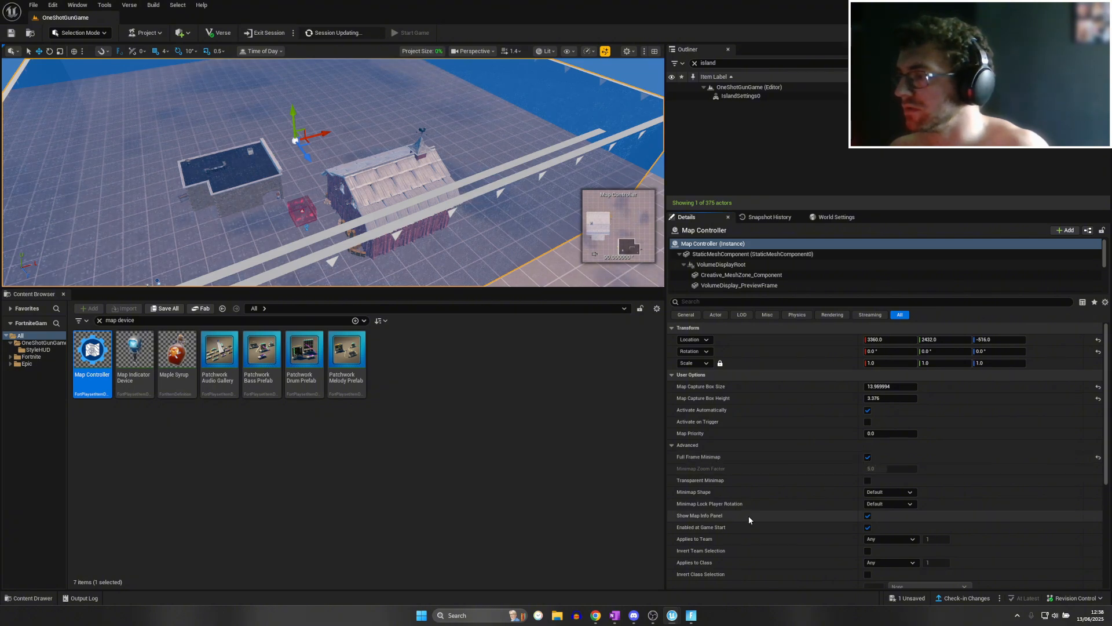
# Switch to the Fortnite client and start the game from its menu
pyautogui.click(691, 615)
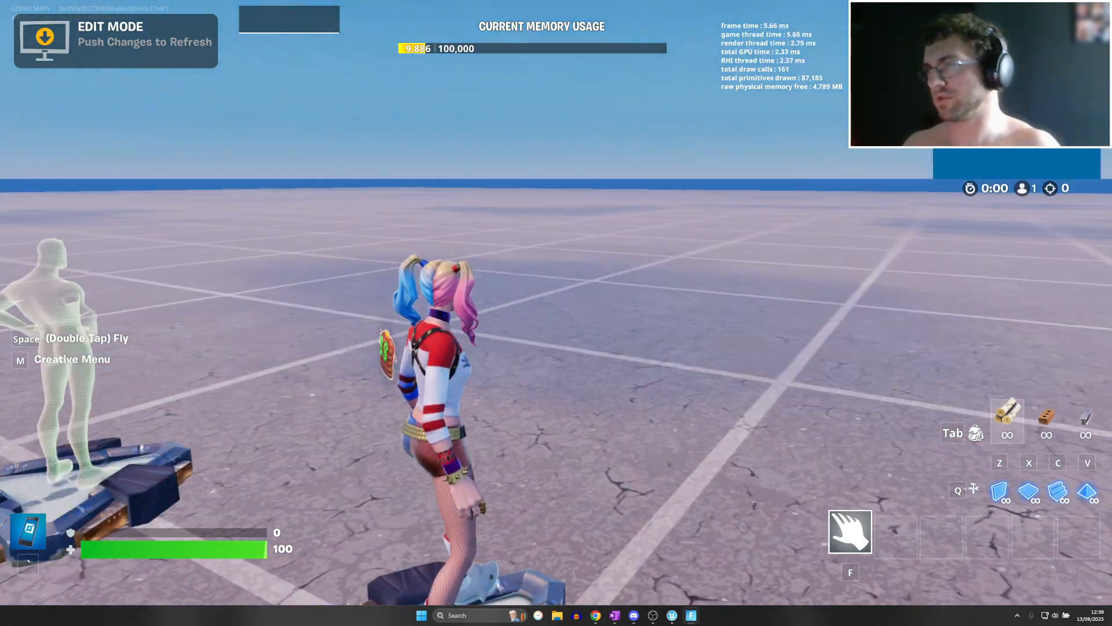
pyautogui.press('Escape')
pyautogui.click(950, 329)
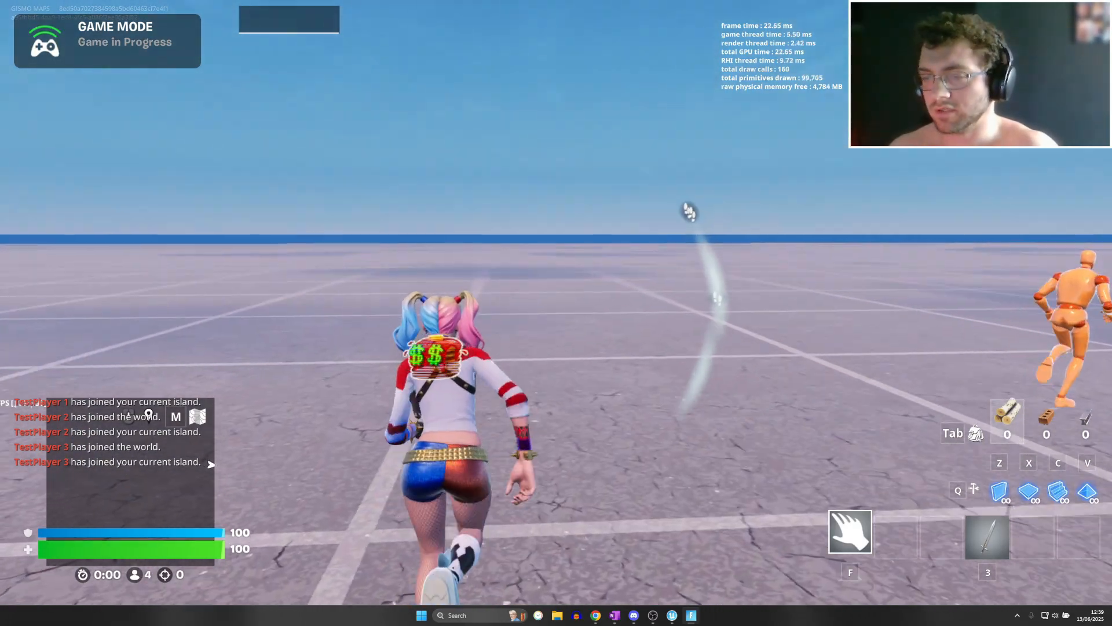
pyautogui.press('Escape')
pyautogui.press('Escape')
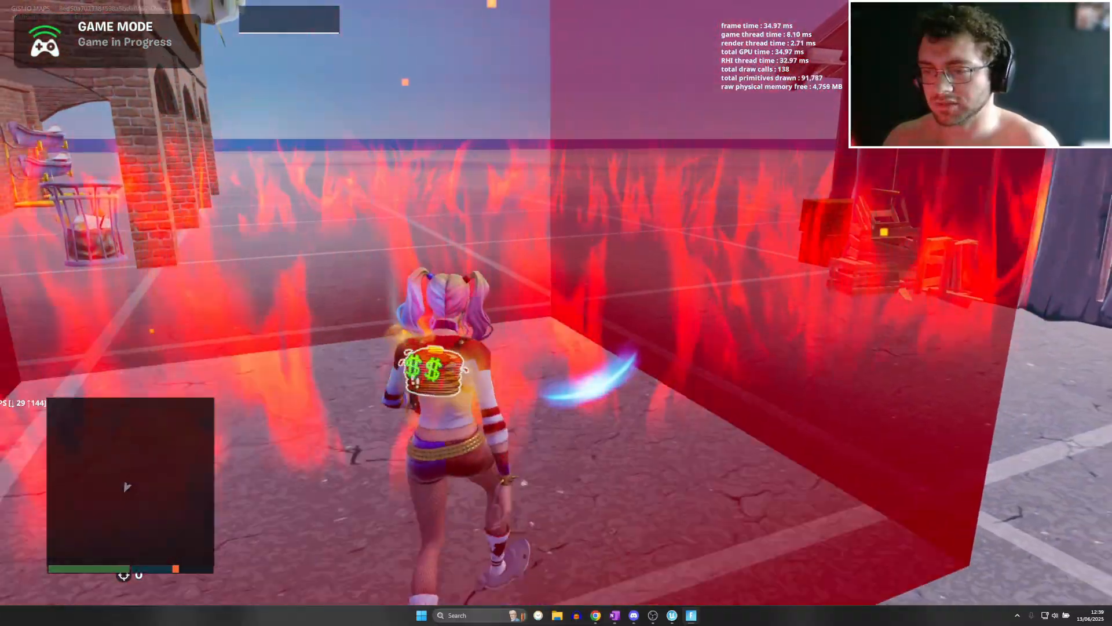
# Move the character in and out of the damage volume and across the map to check the minimap and bars
pyautogui.press('s')
pyautogui.press('w')
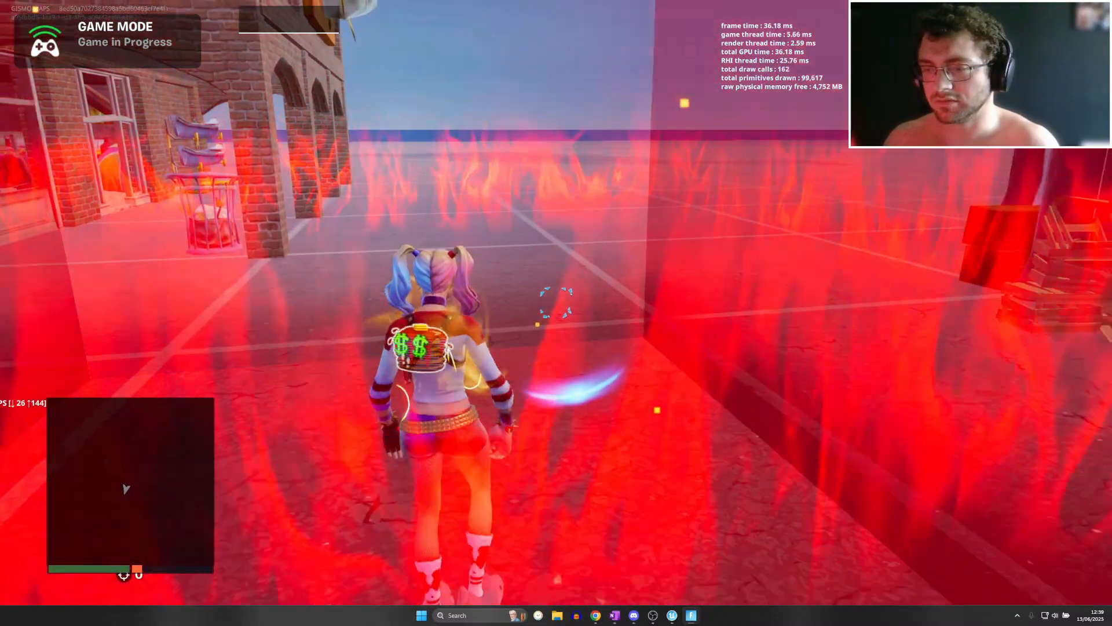
pyautogui.press('s')
pyautogui.press('w')
pyautogui.press('s')
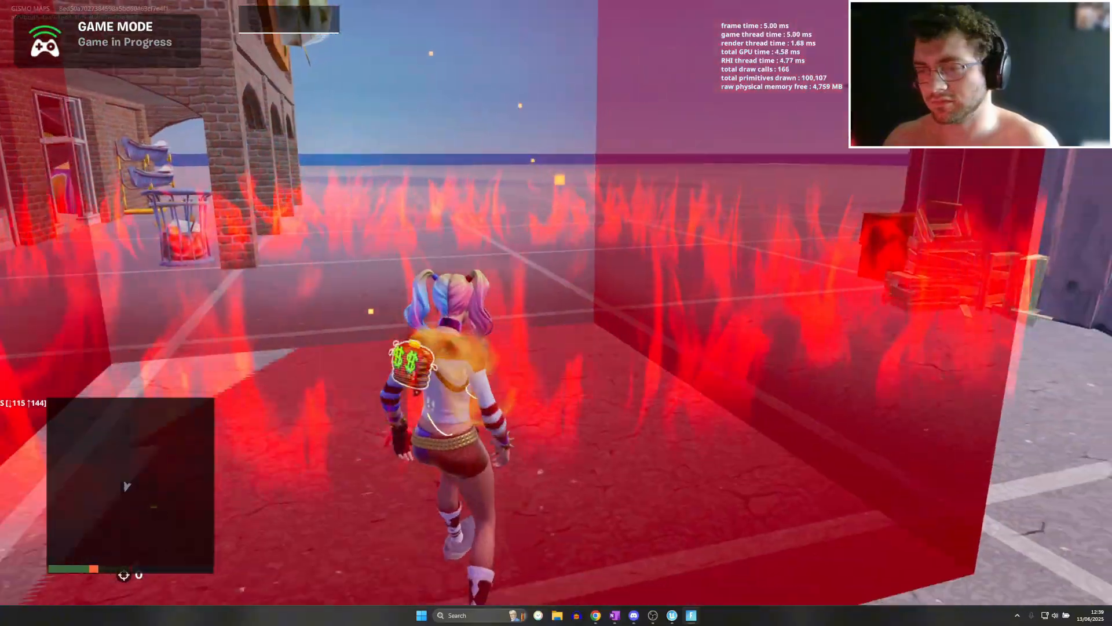
pyautogui.press('w')
pyautogui.press('s')
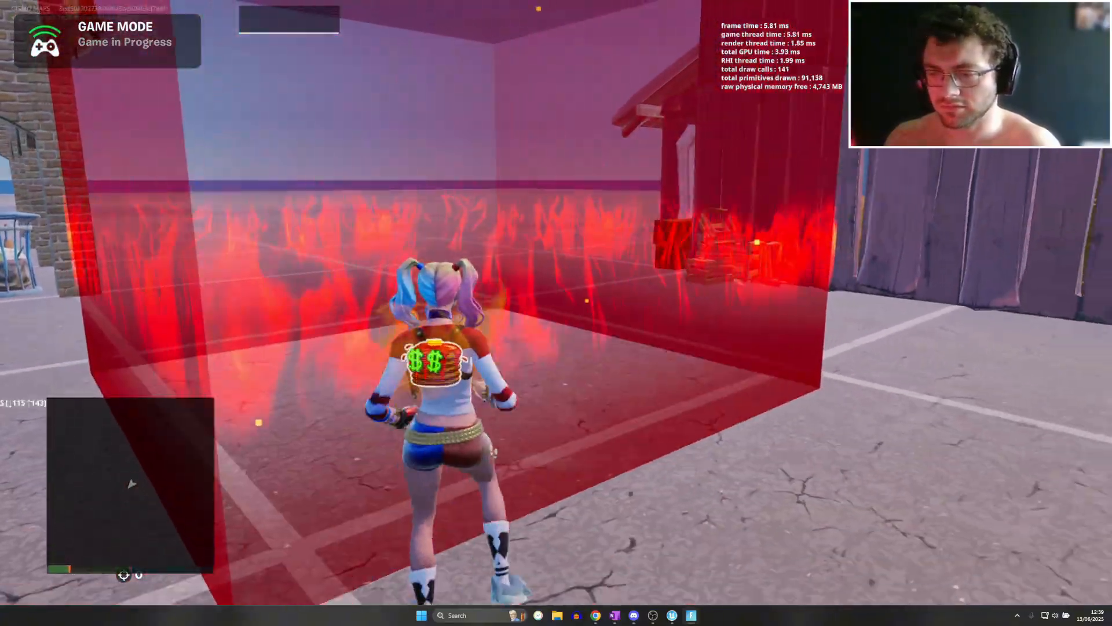
pyautogui.press('w')
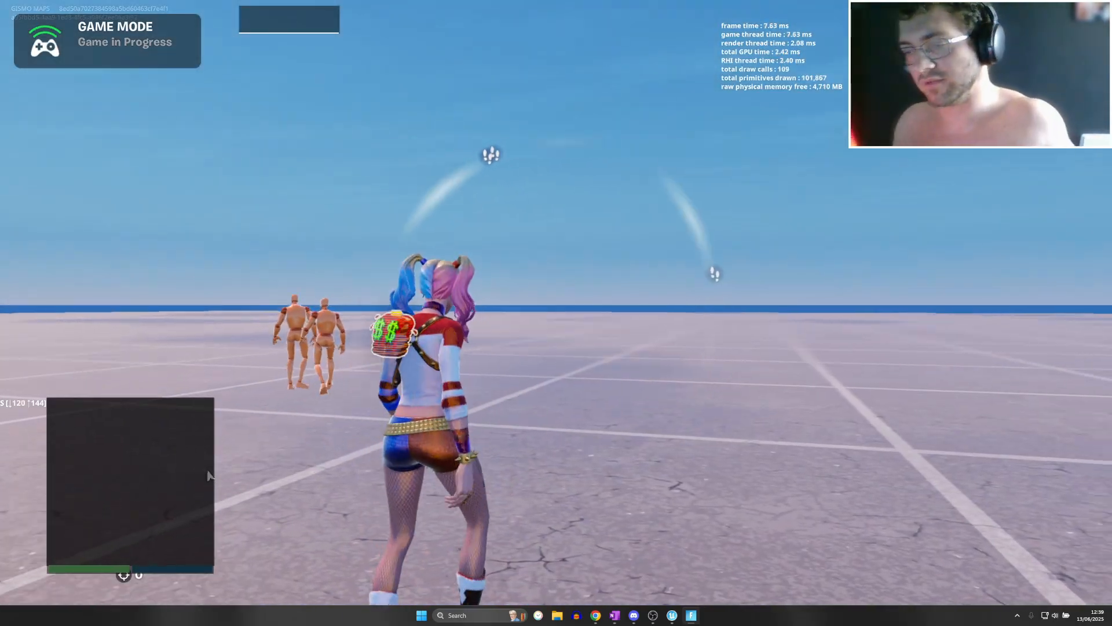
pyautogui.press('w')
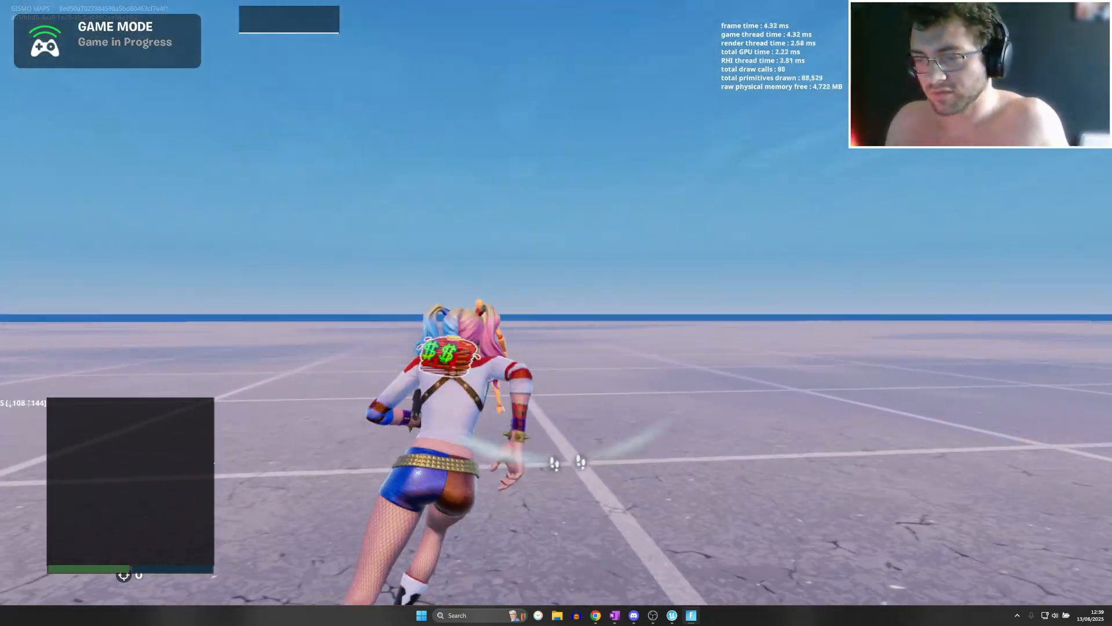